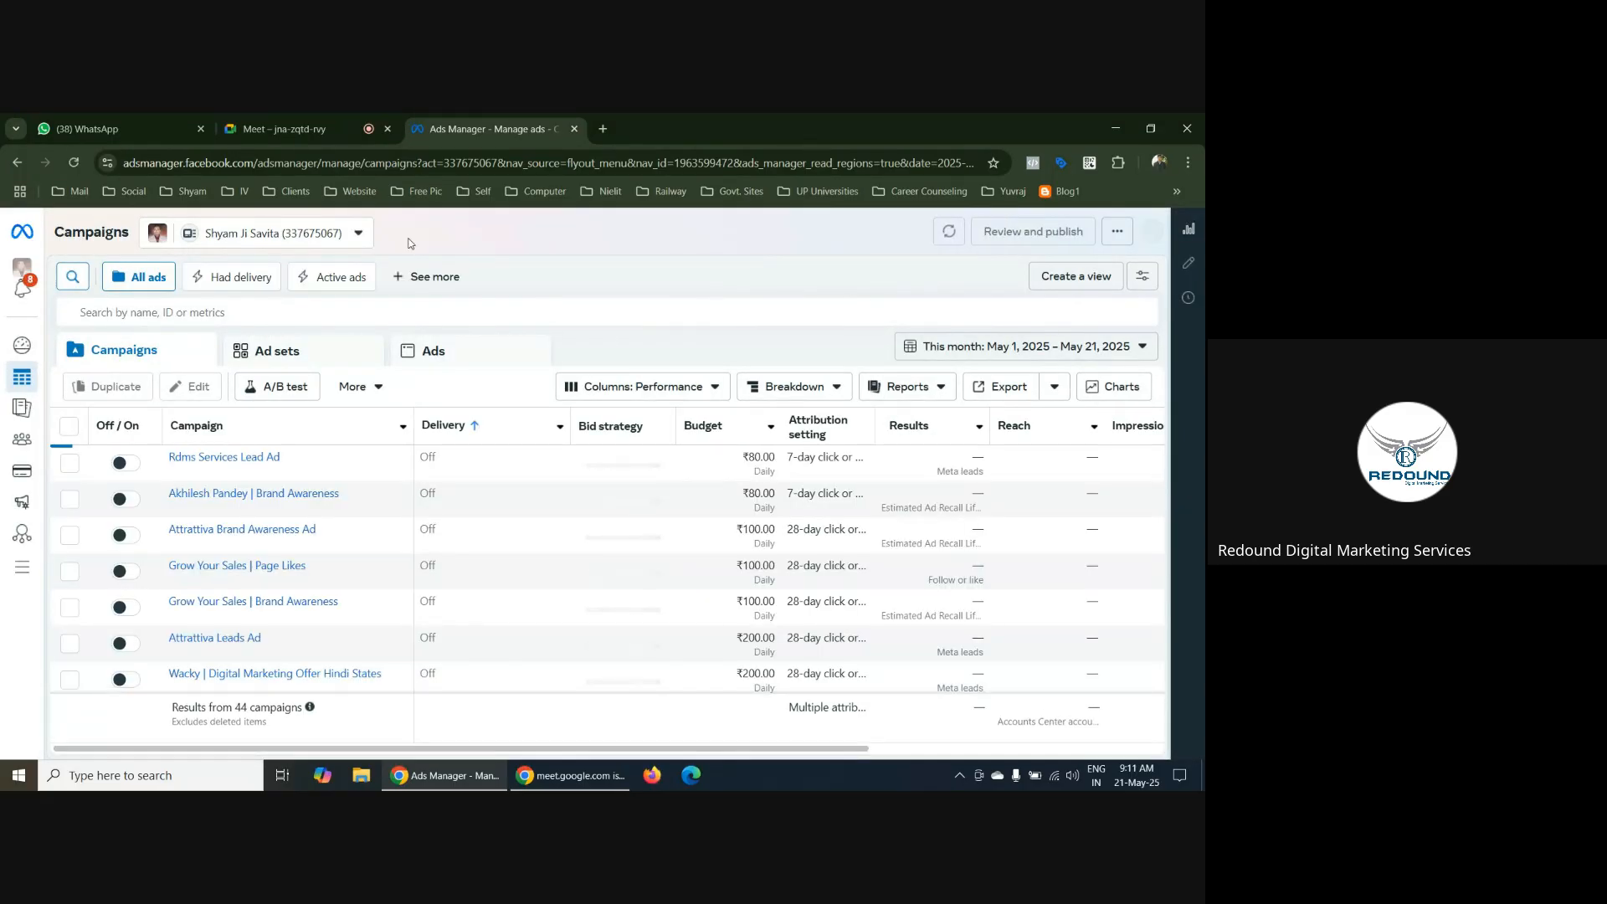
# Check the ad account switcher for the ad accounts and business portfolios available to this profile
pyautogui.click(358, 236)
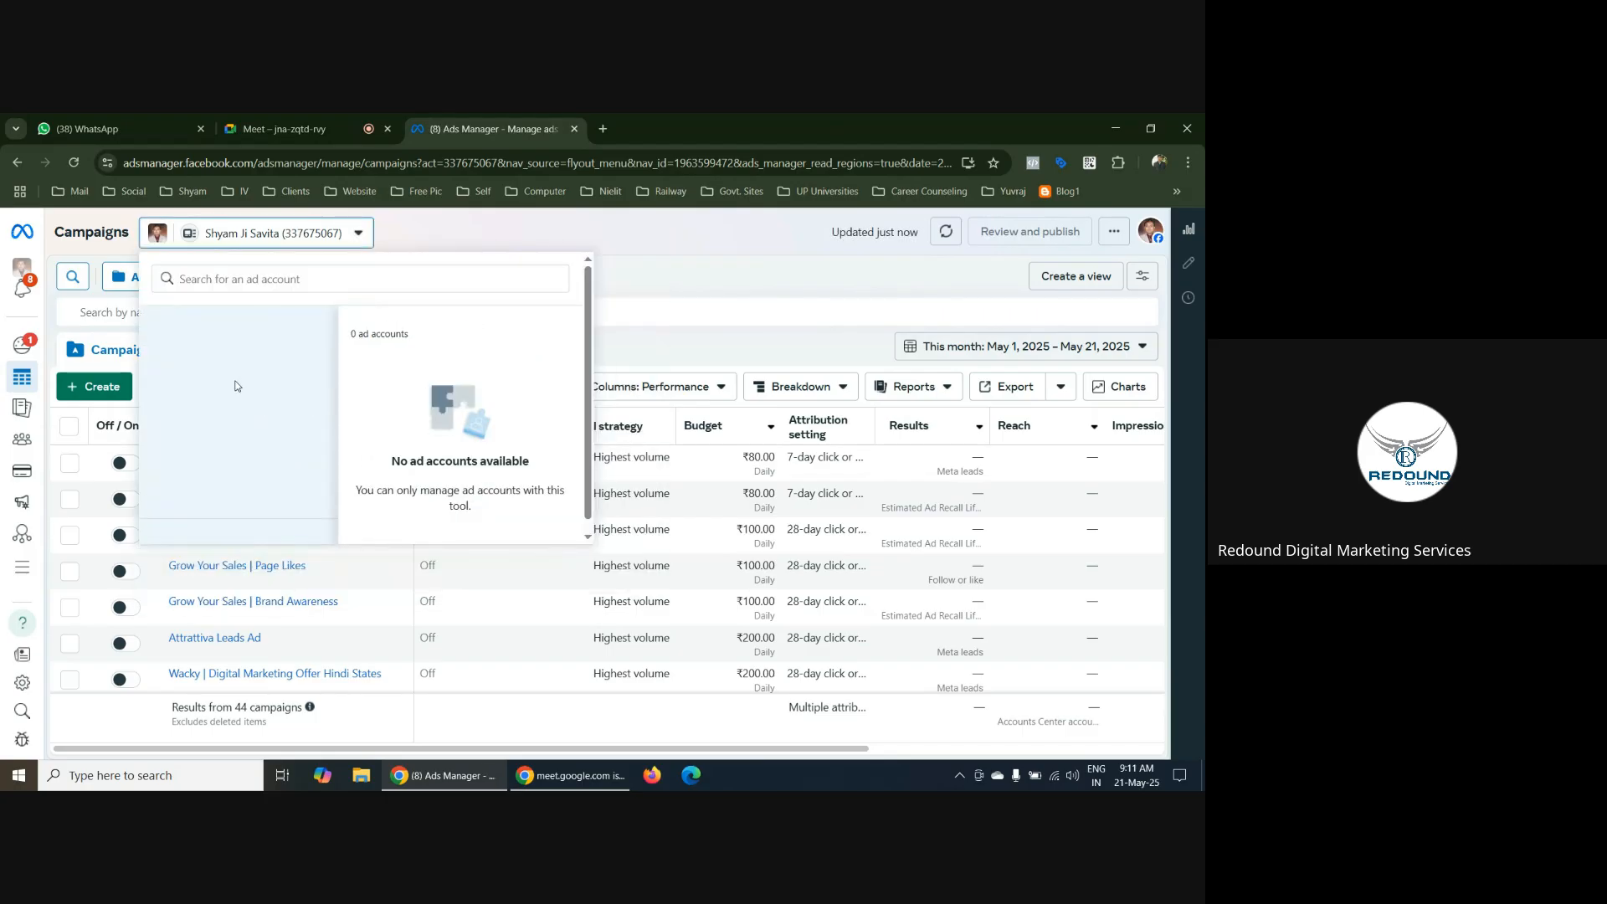
pyautogui.click(358, 236)
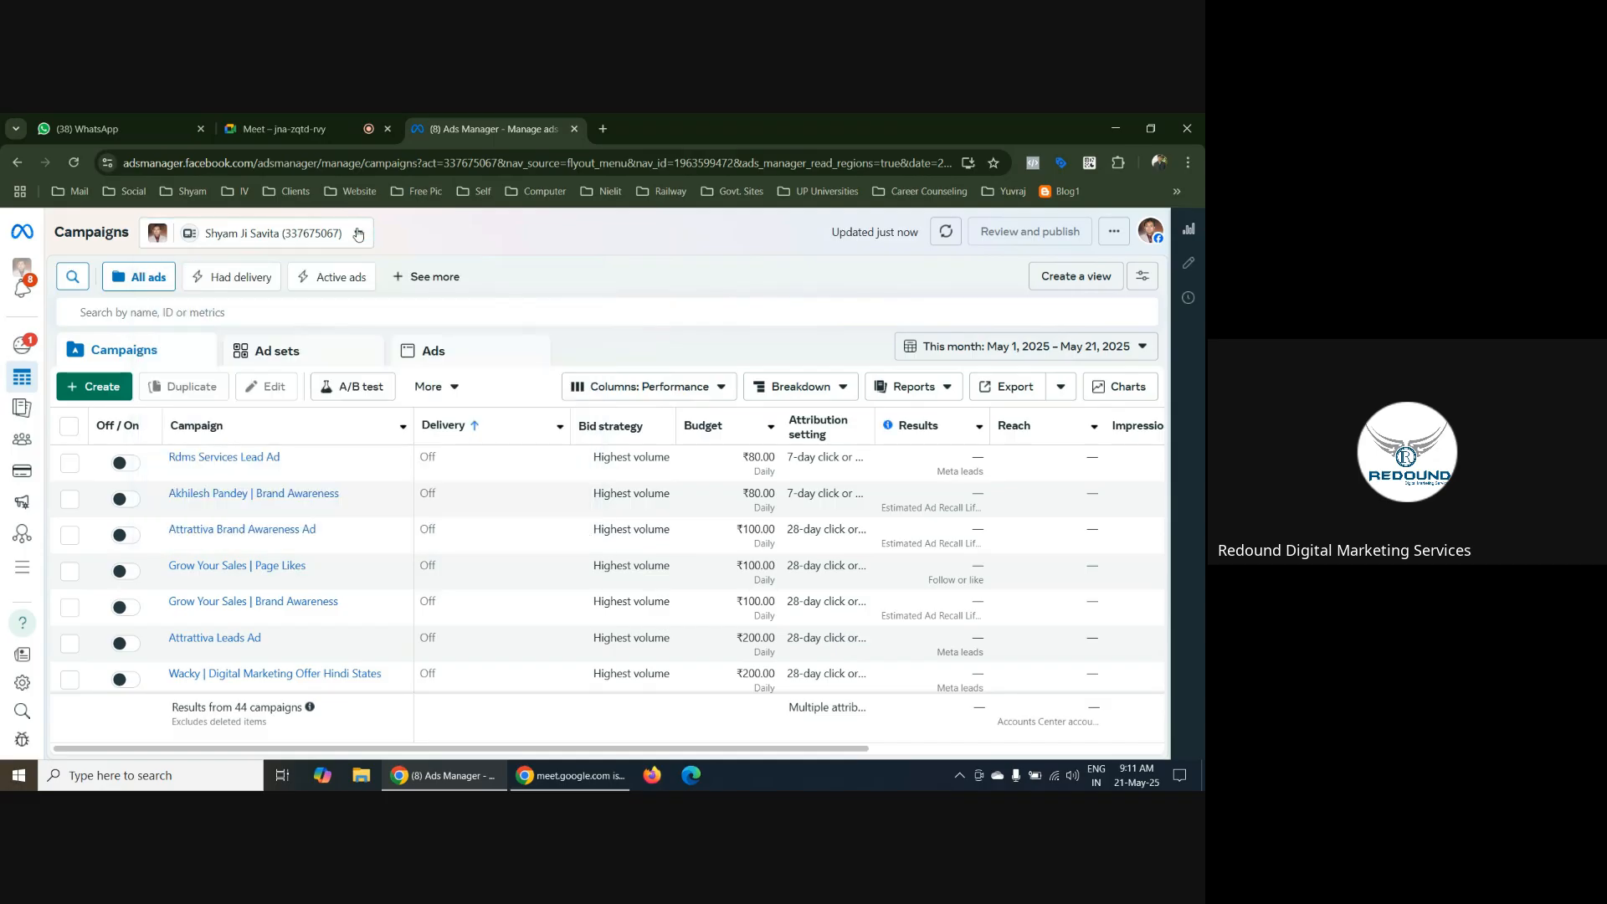
pyautogui.click(358, 235)
pyautogui.click(357, 234)
pyautogui.click(156, 239)
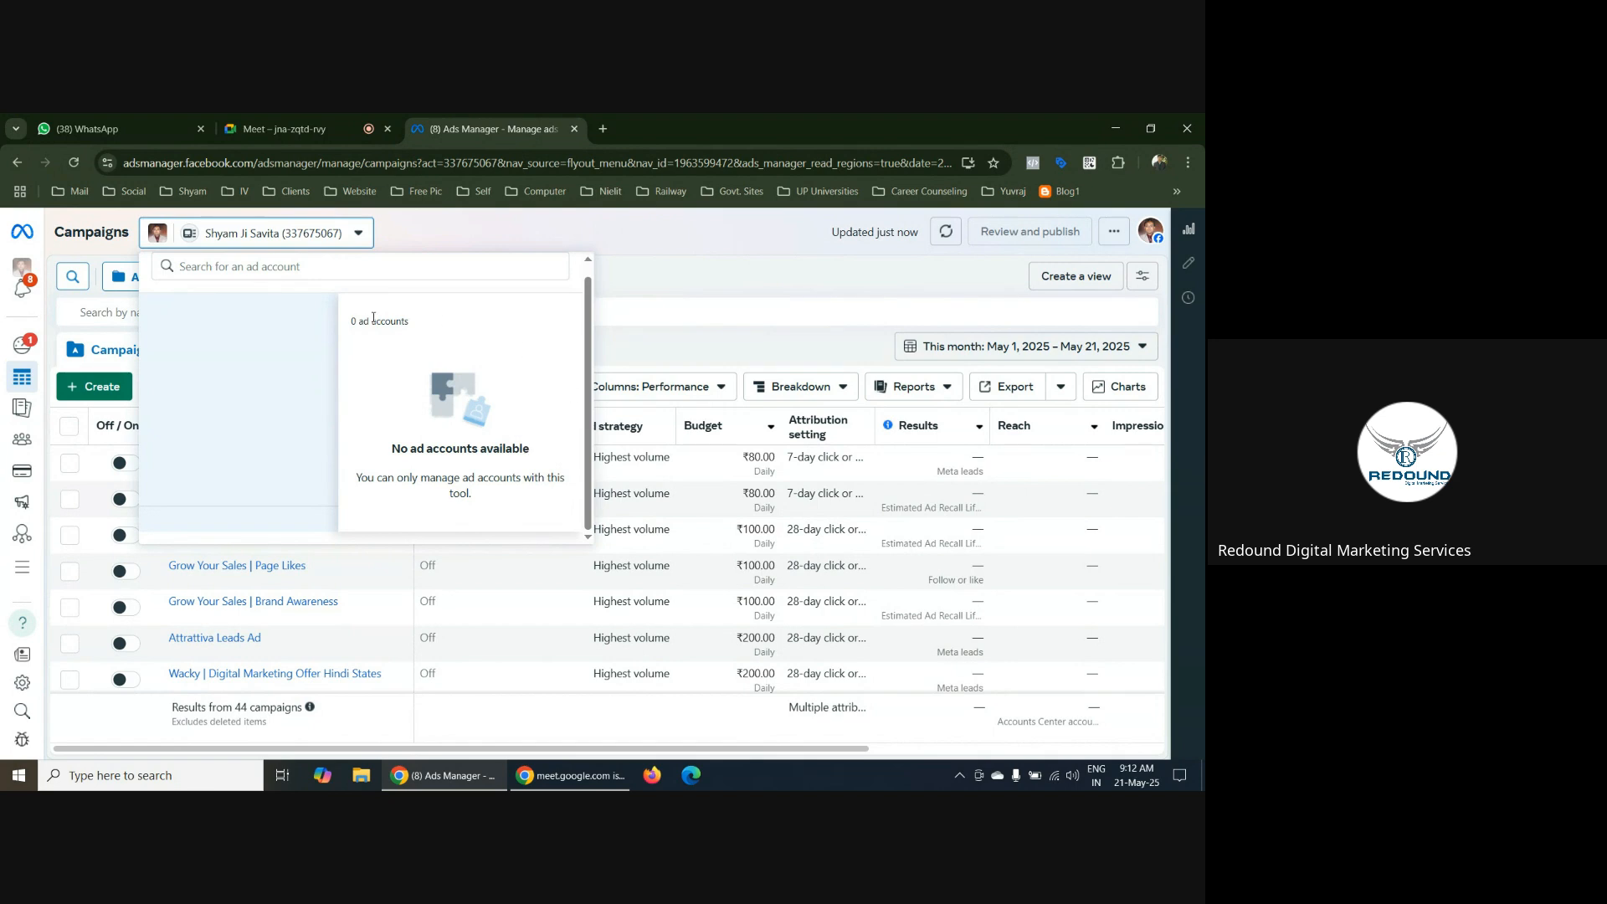
pyautogui.click(351, 232)
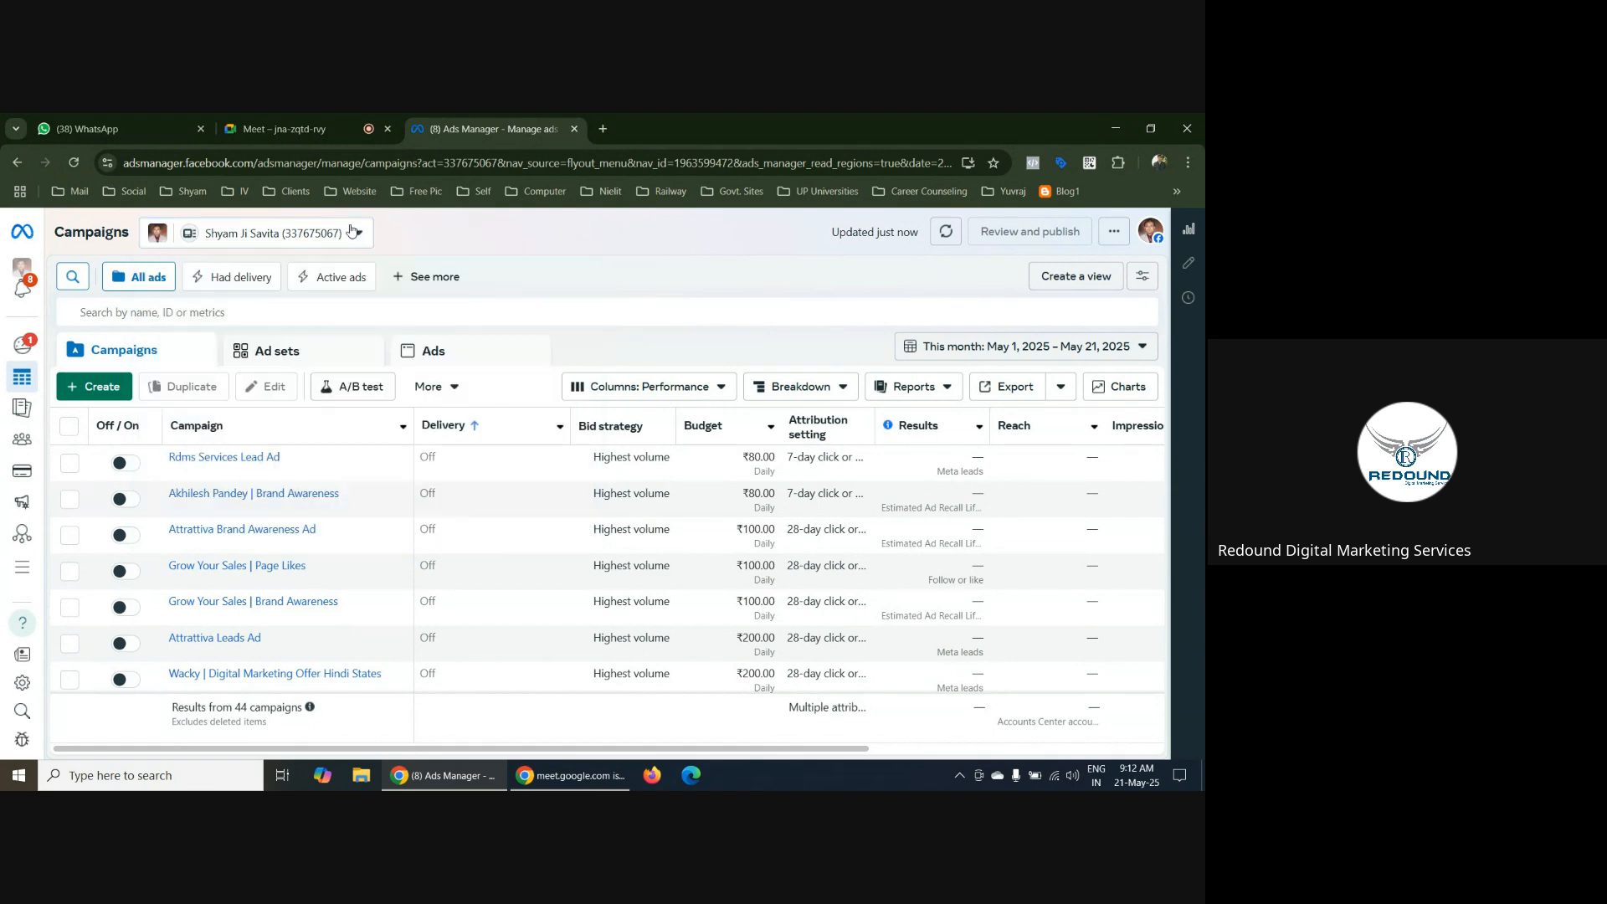
pyautogui.click(351, 232)
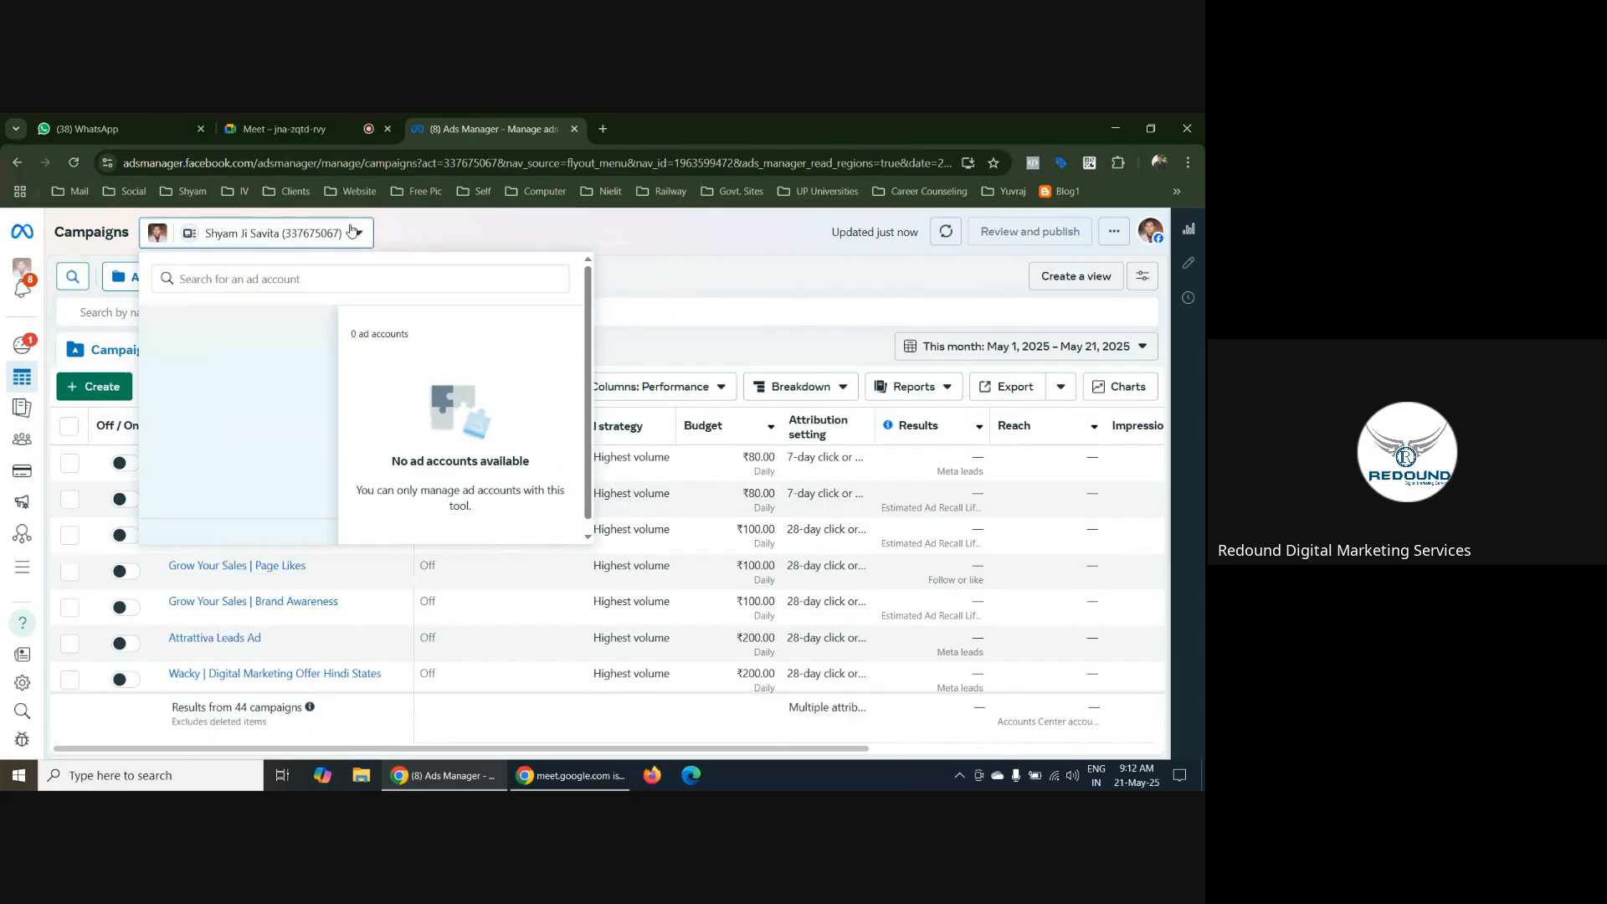
pyautogui.click(351, 232)
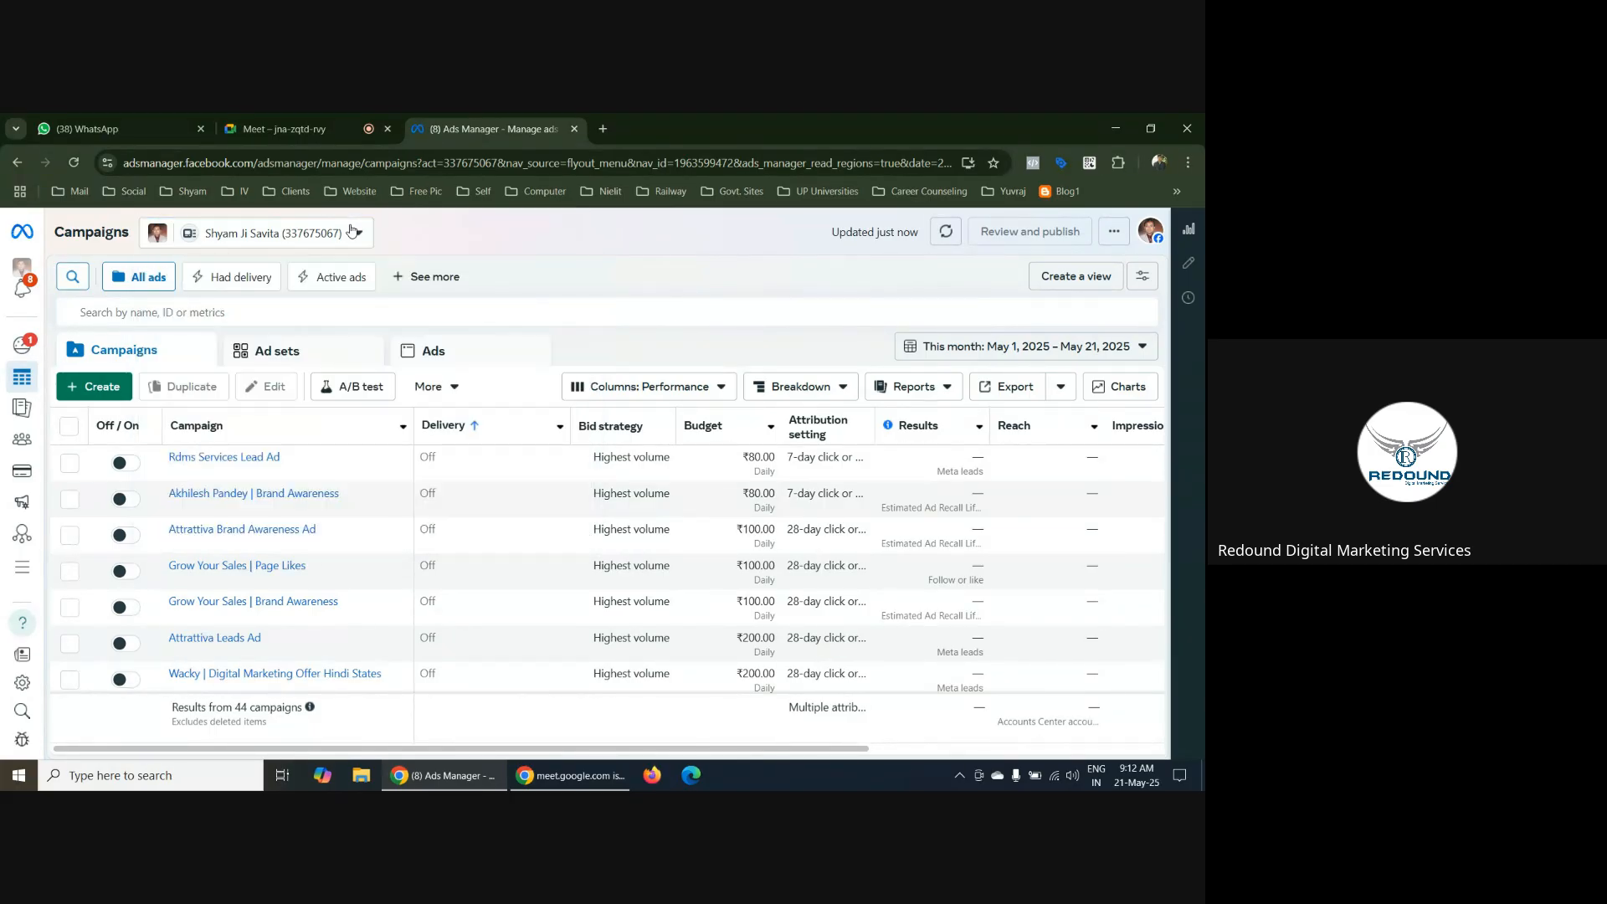
# Look at the Ads notifications and close them
pyautogui.moveTo(33, 274)
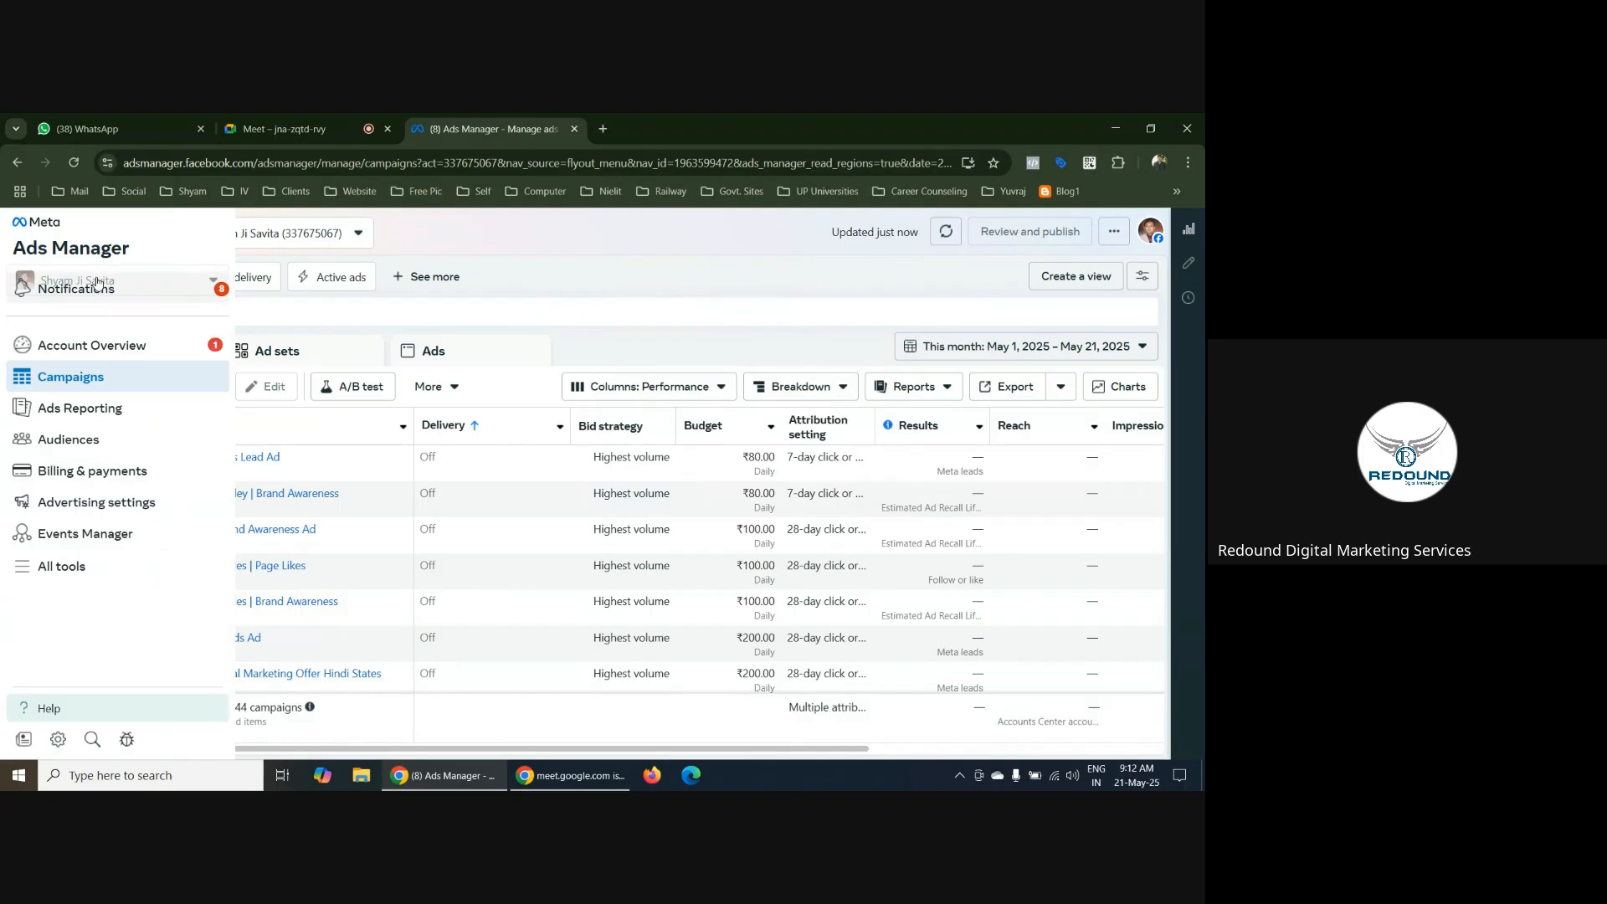
pyautogui.click(143, 281)
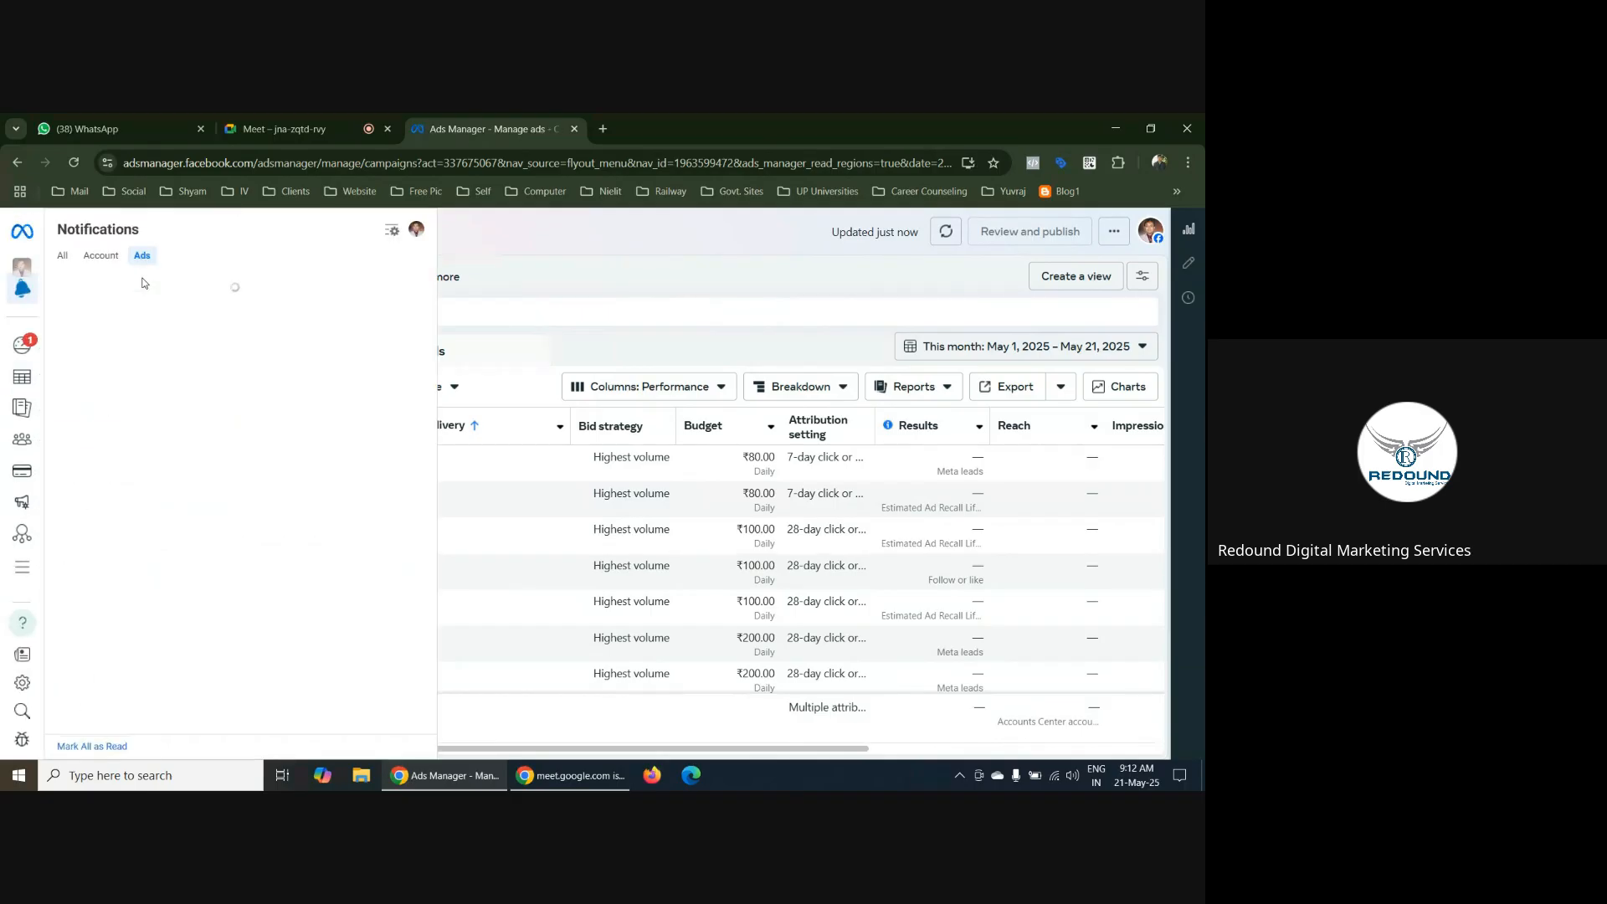
pyautogui.click(504, 230)
# Recheck the ad account list for selectable accounts and close it
pyautogui.click(314, 235)
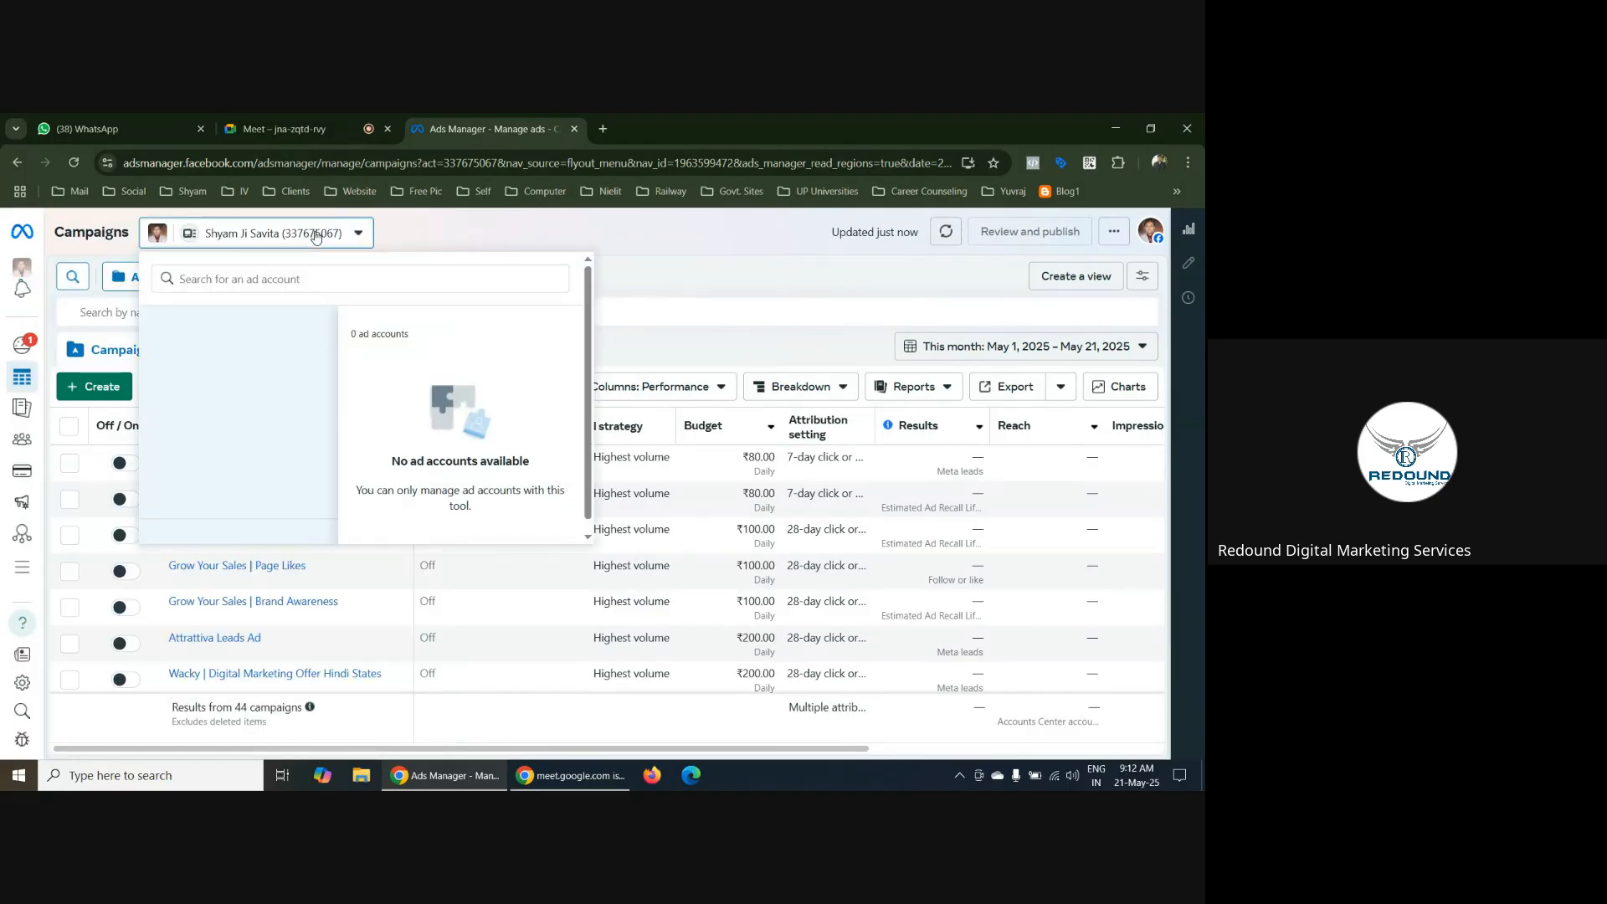
pyautogui.click(156, 238)
pyautogui.click(156, 239)
pyautogui.click(473, 216)
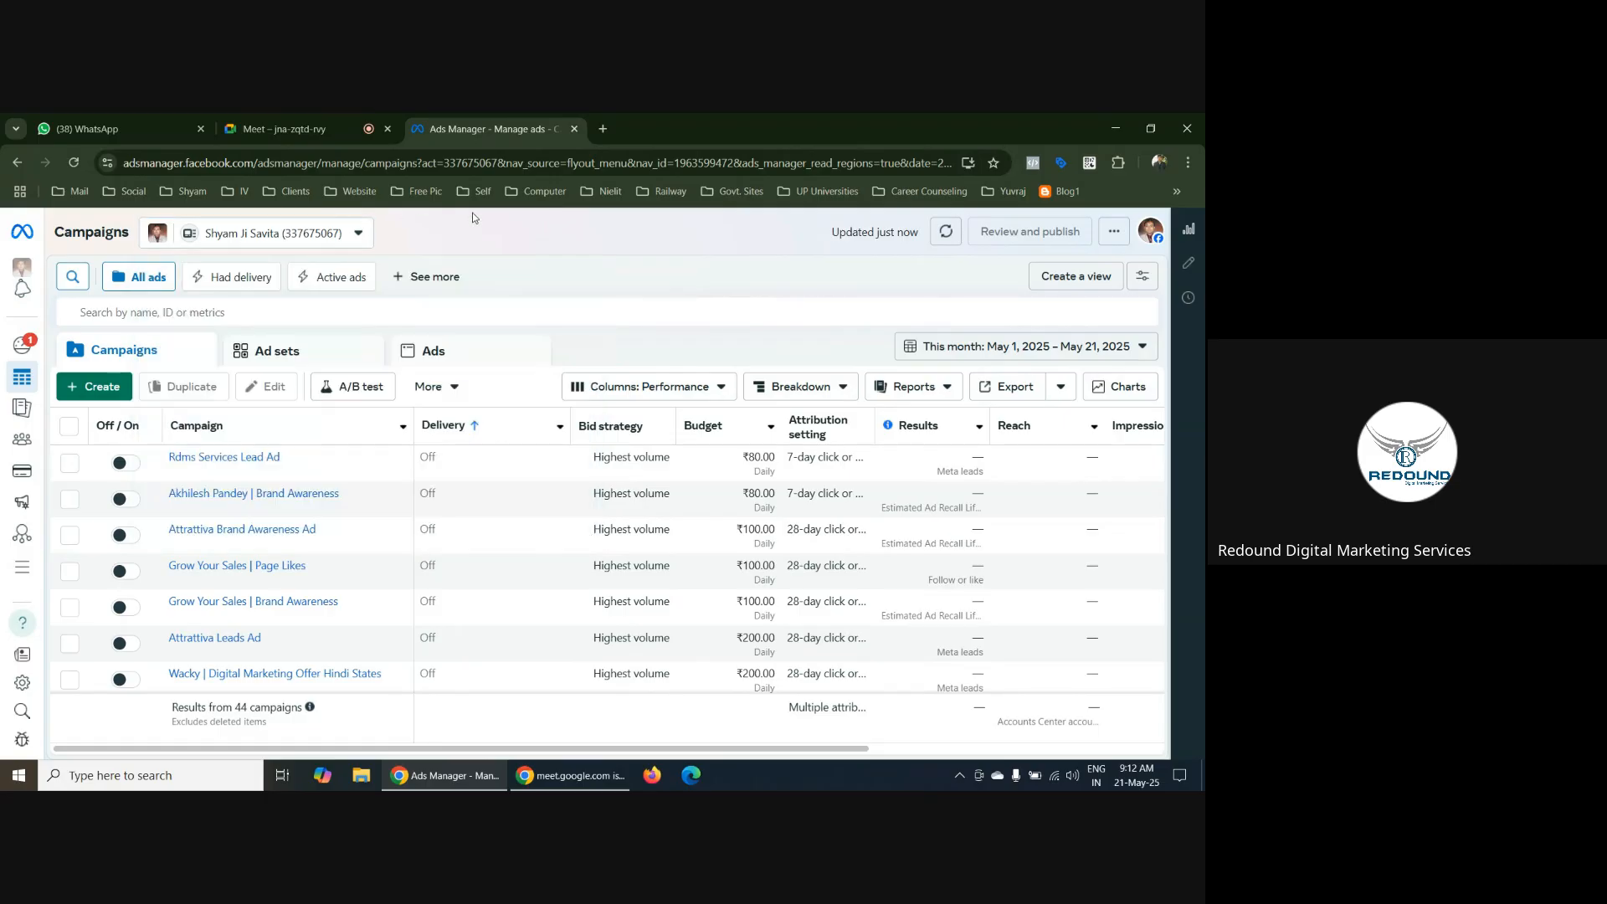
# View the logged-in profile and the other saved profiles, and close the profile list
pyautogui.click(1150, 237)
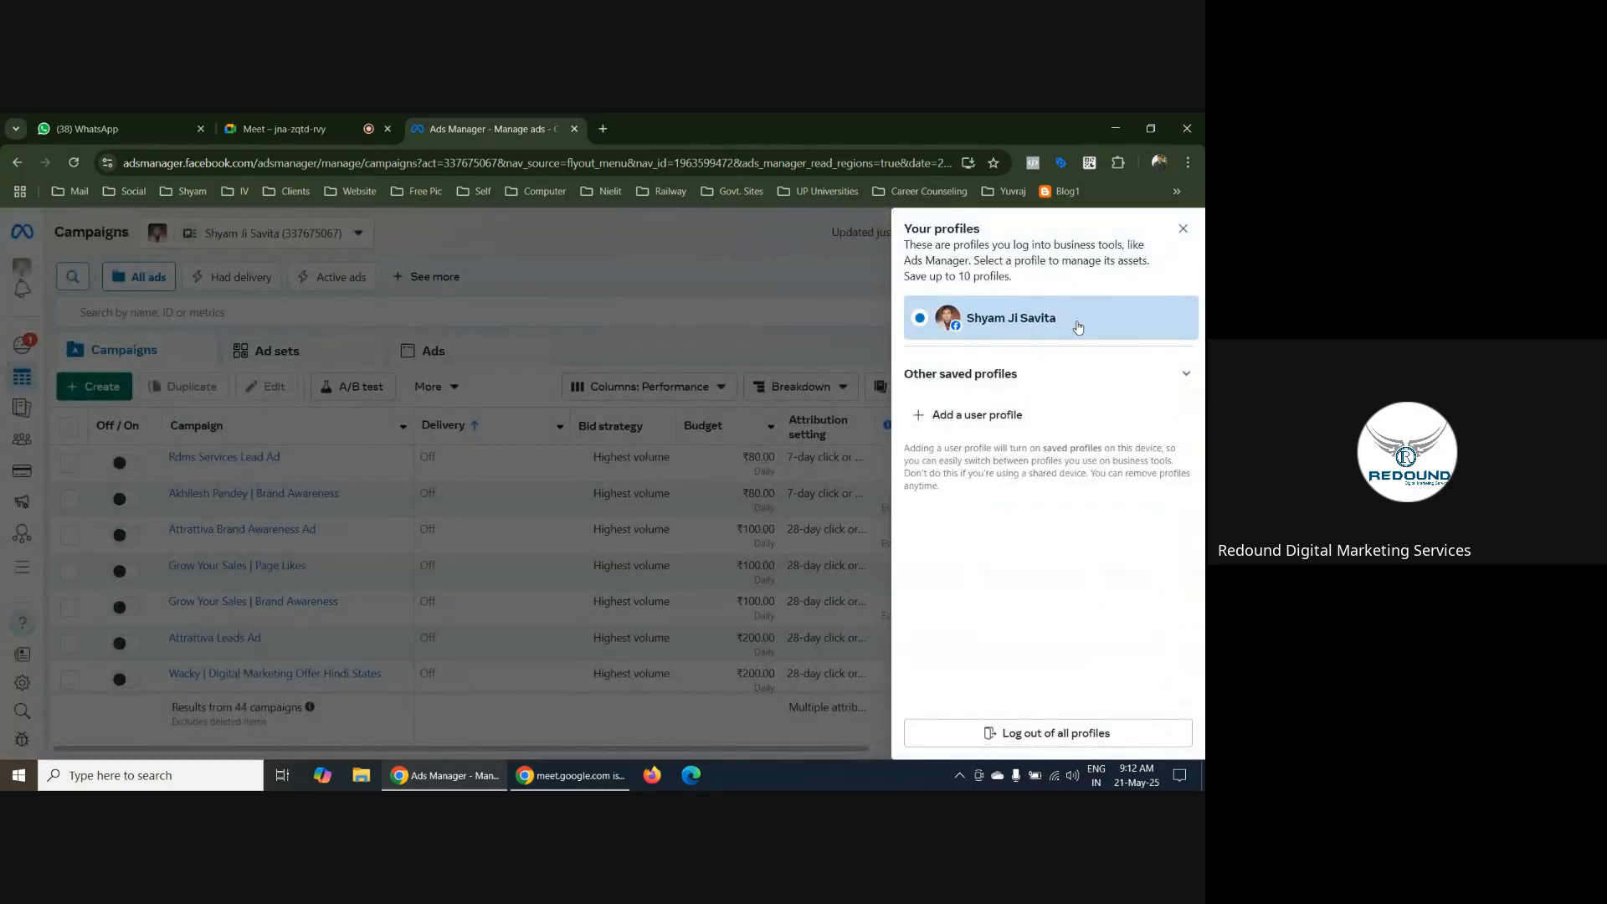
pyautogui.click(1186, 376)
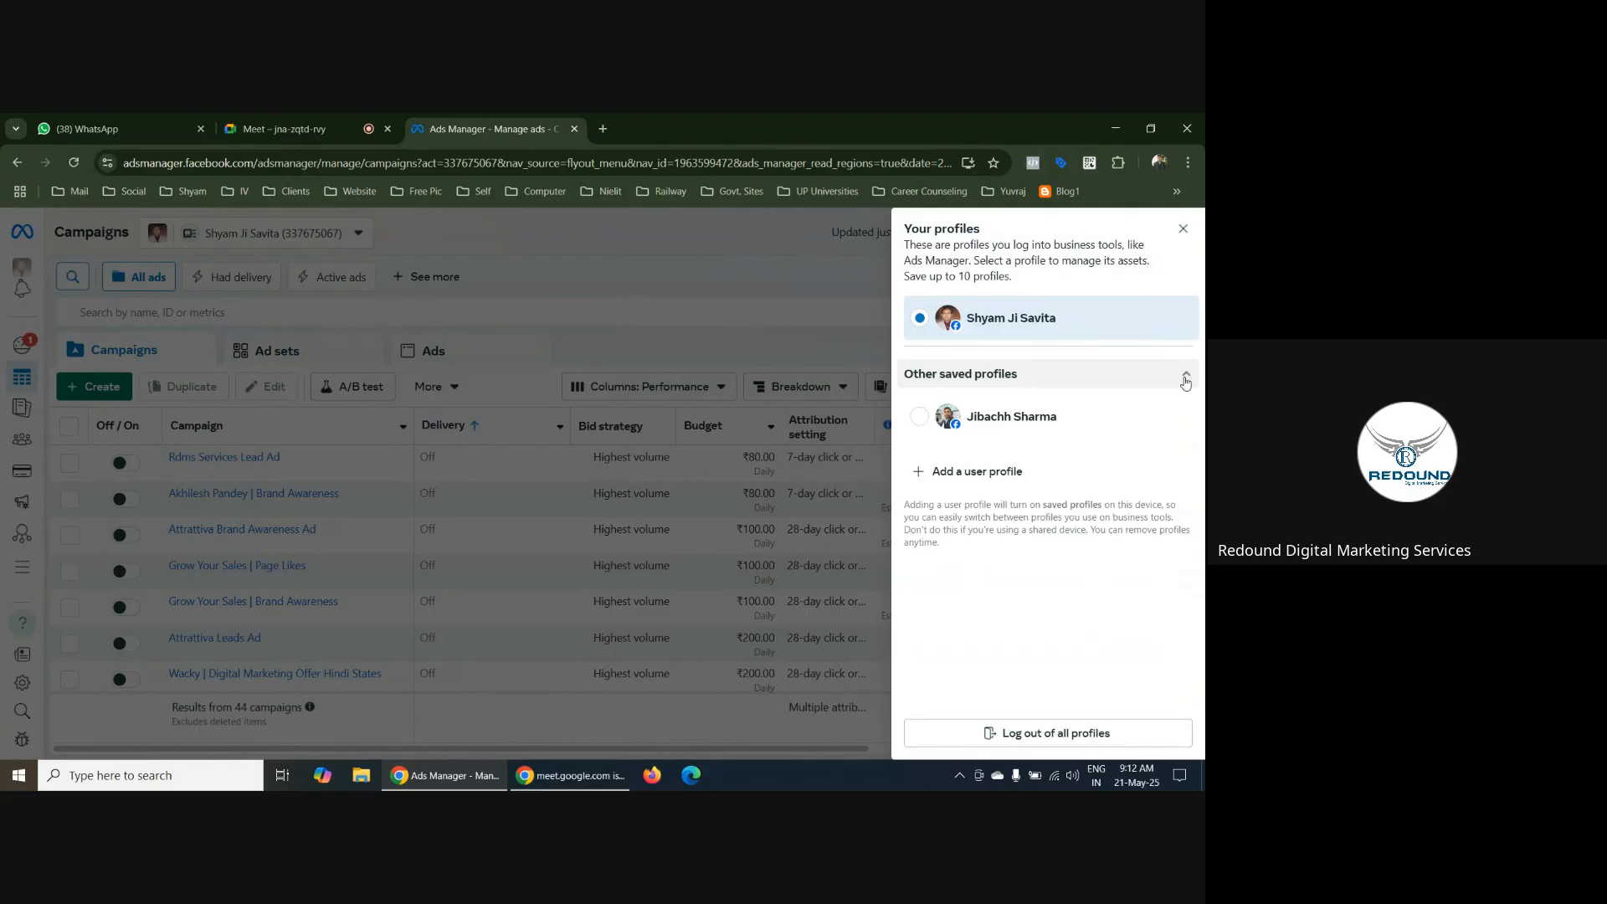
pyautogui.click(1186, 378)
pyautogui.click(1183, 229)
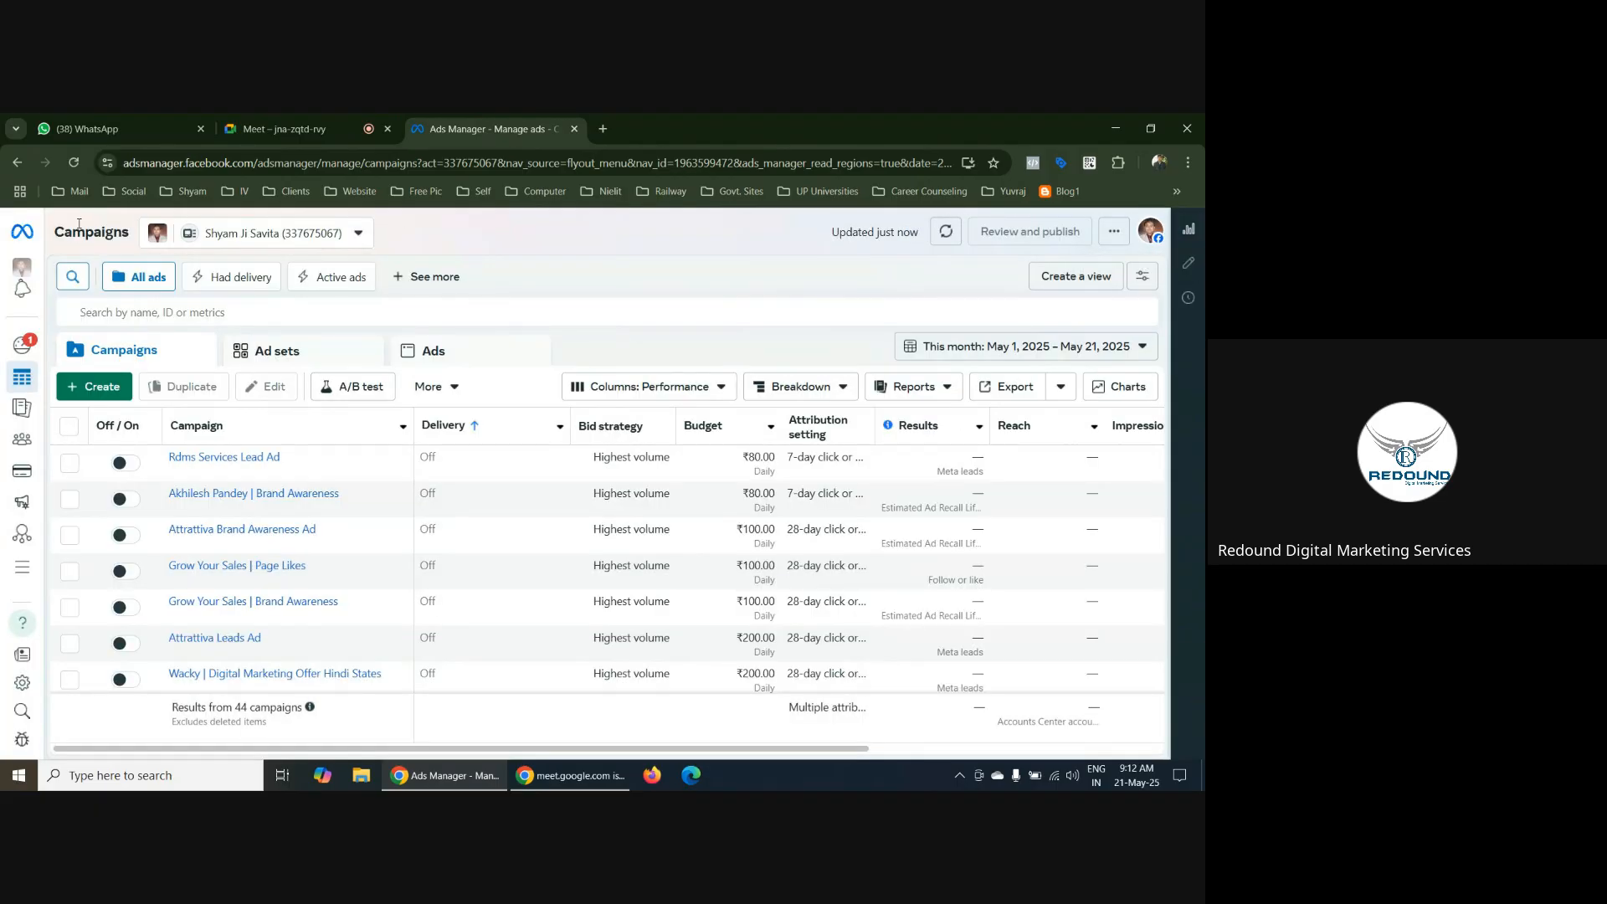
# Reload the Campaigns page and examine the ad account list again
pyautogui.click(74, 163)
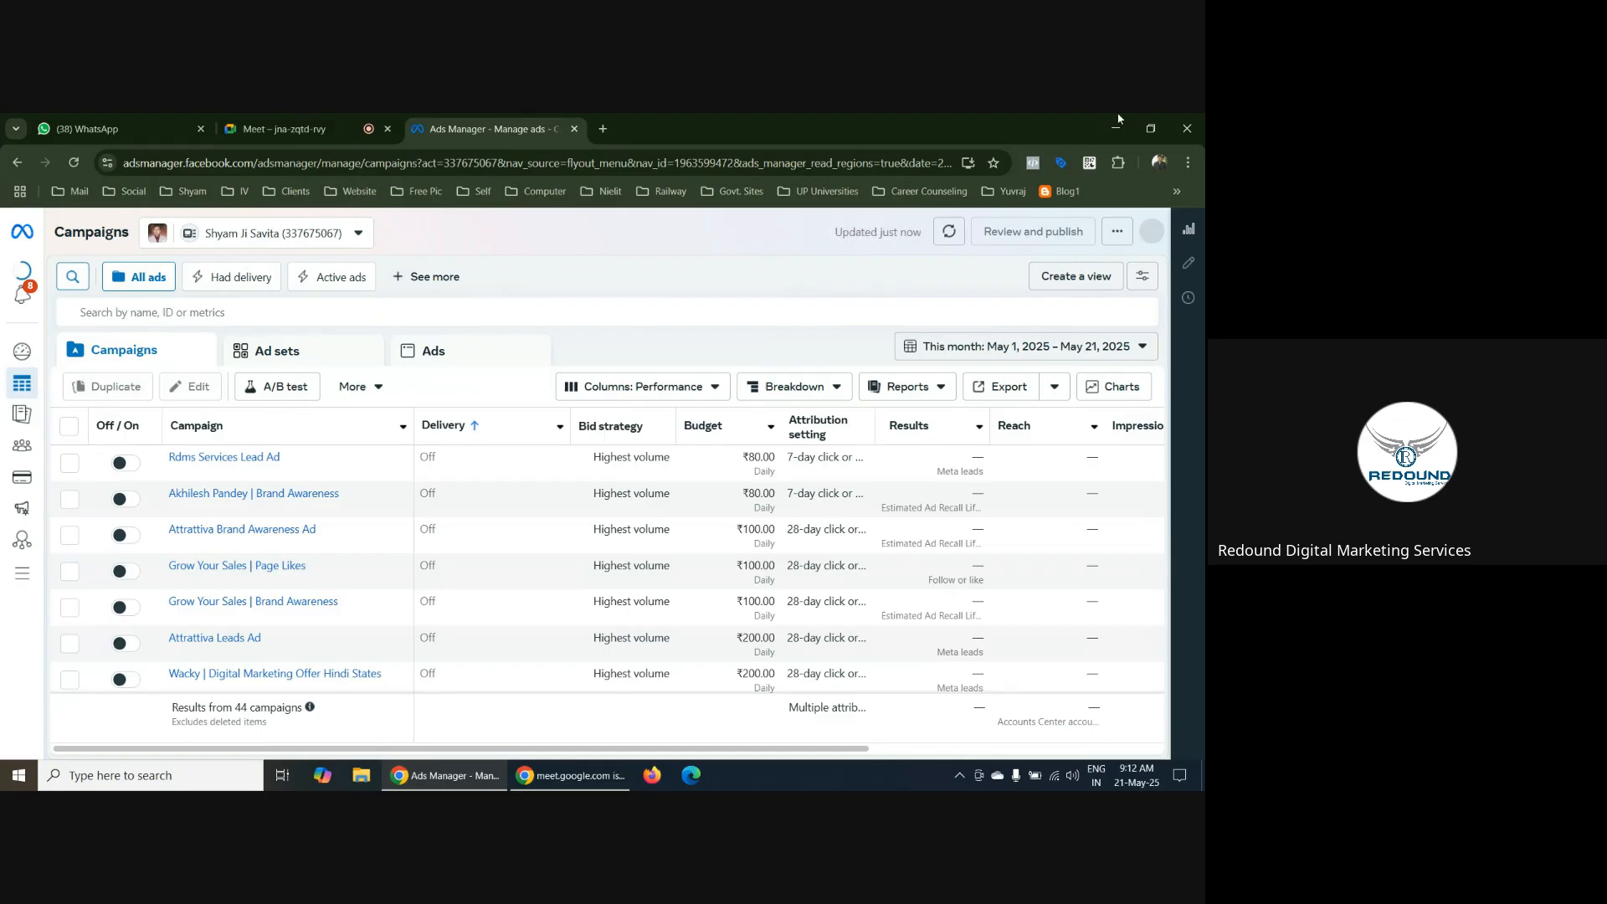
pyautogui.click(356, 237)
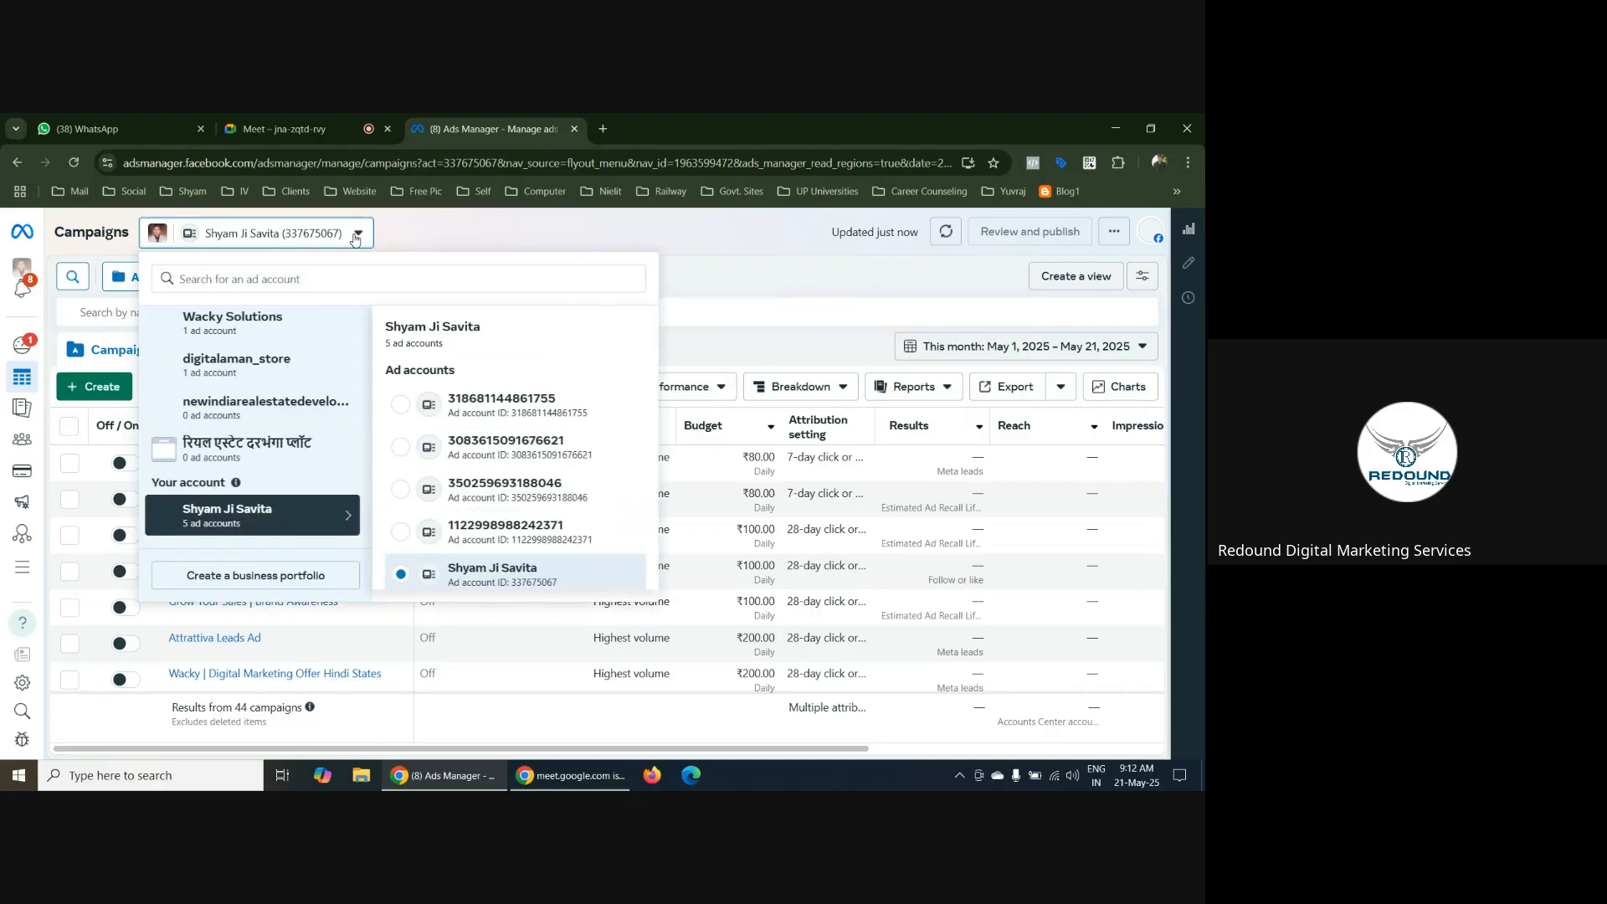
pyautogui.click(356, 237)
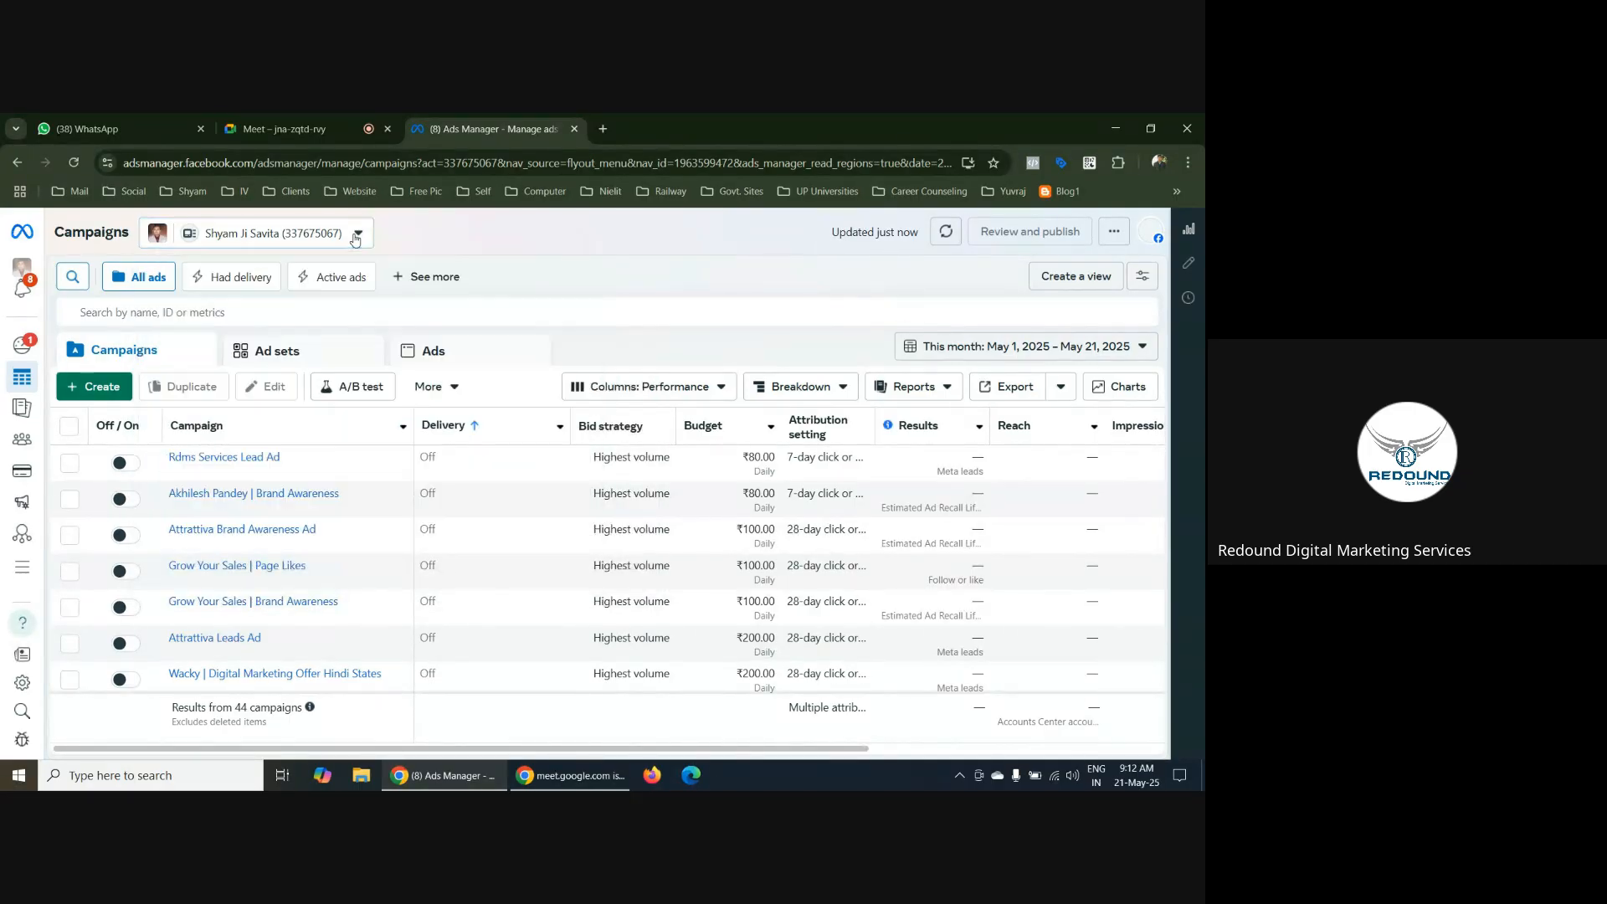
pyautogui.click(356, 237)
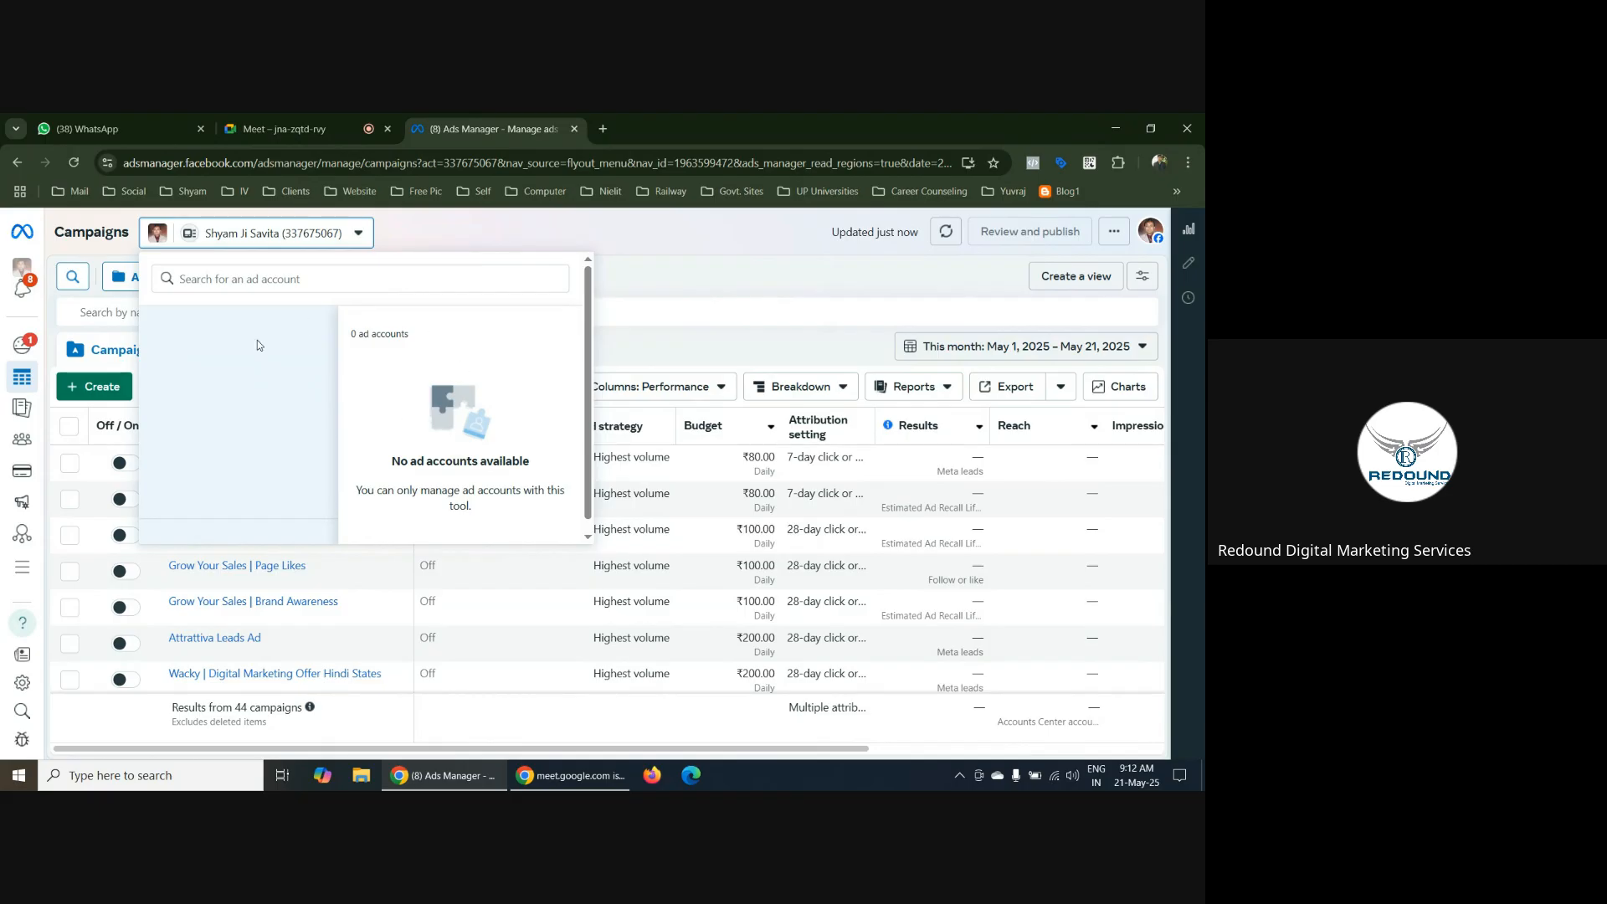
pyautogui.click(357, 235)
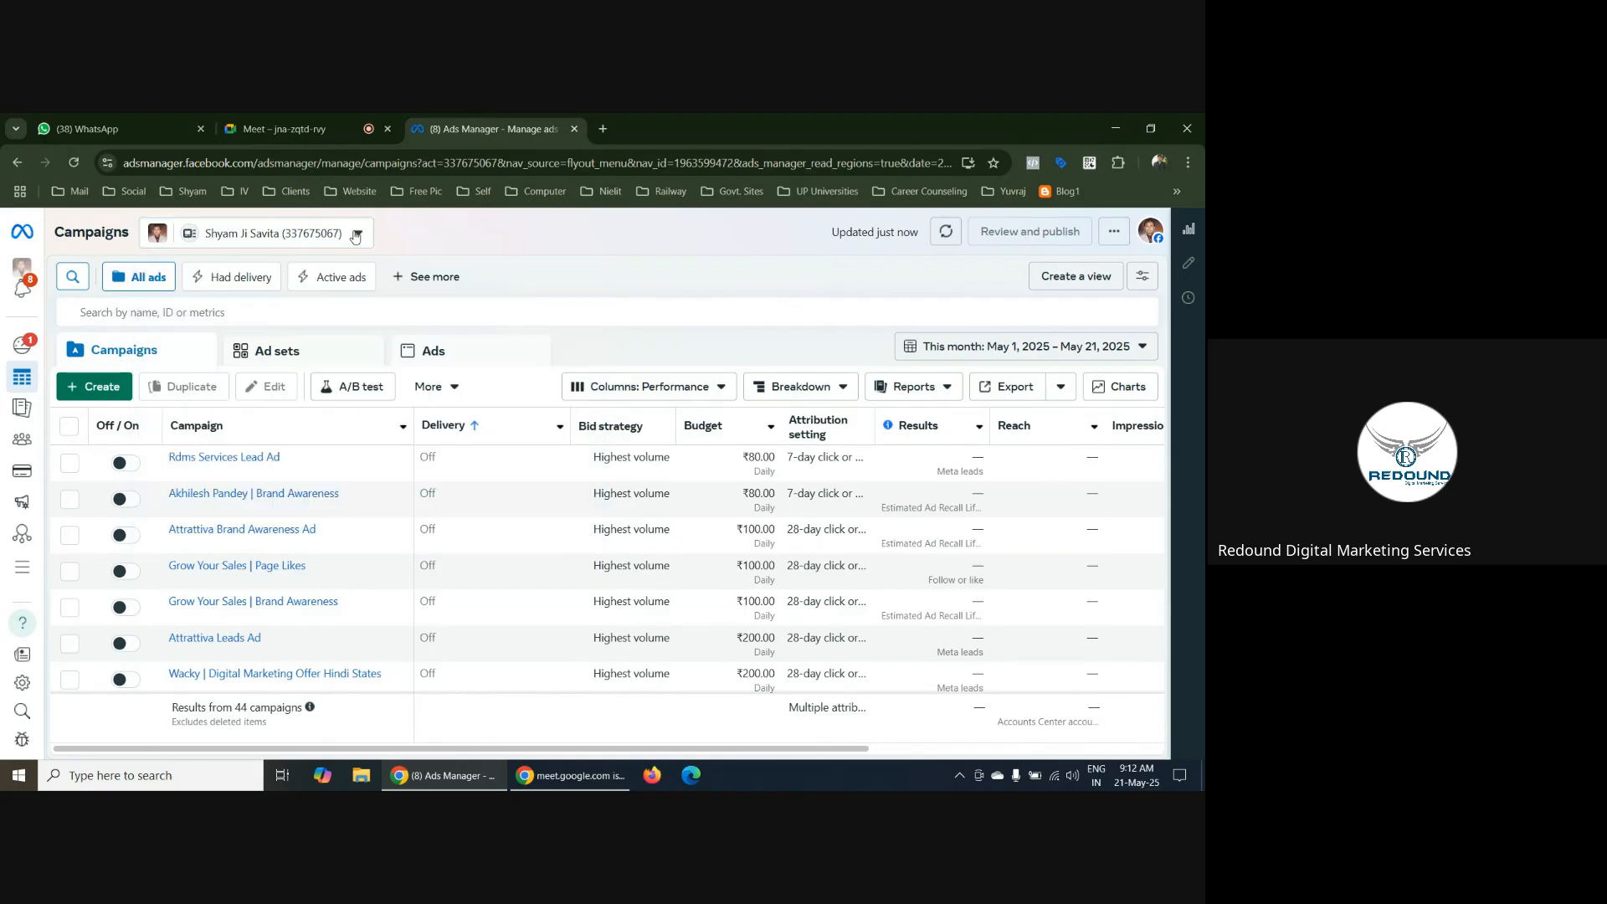
pyautogui.click(357, 236)
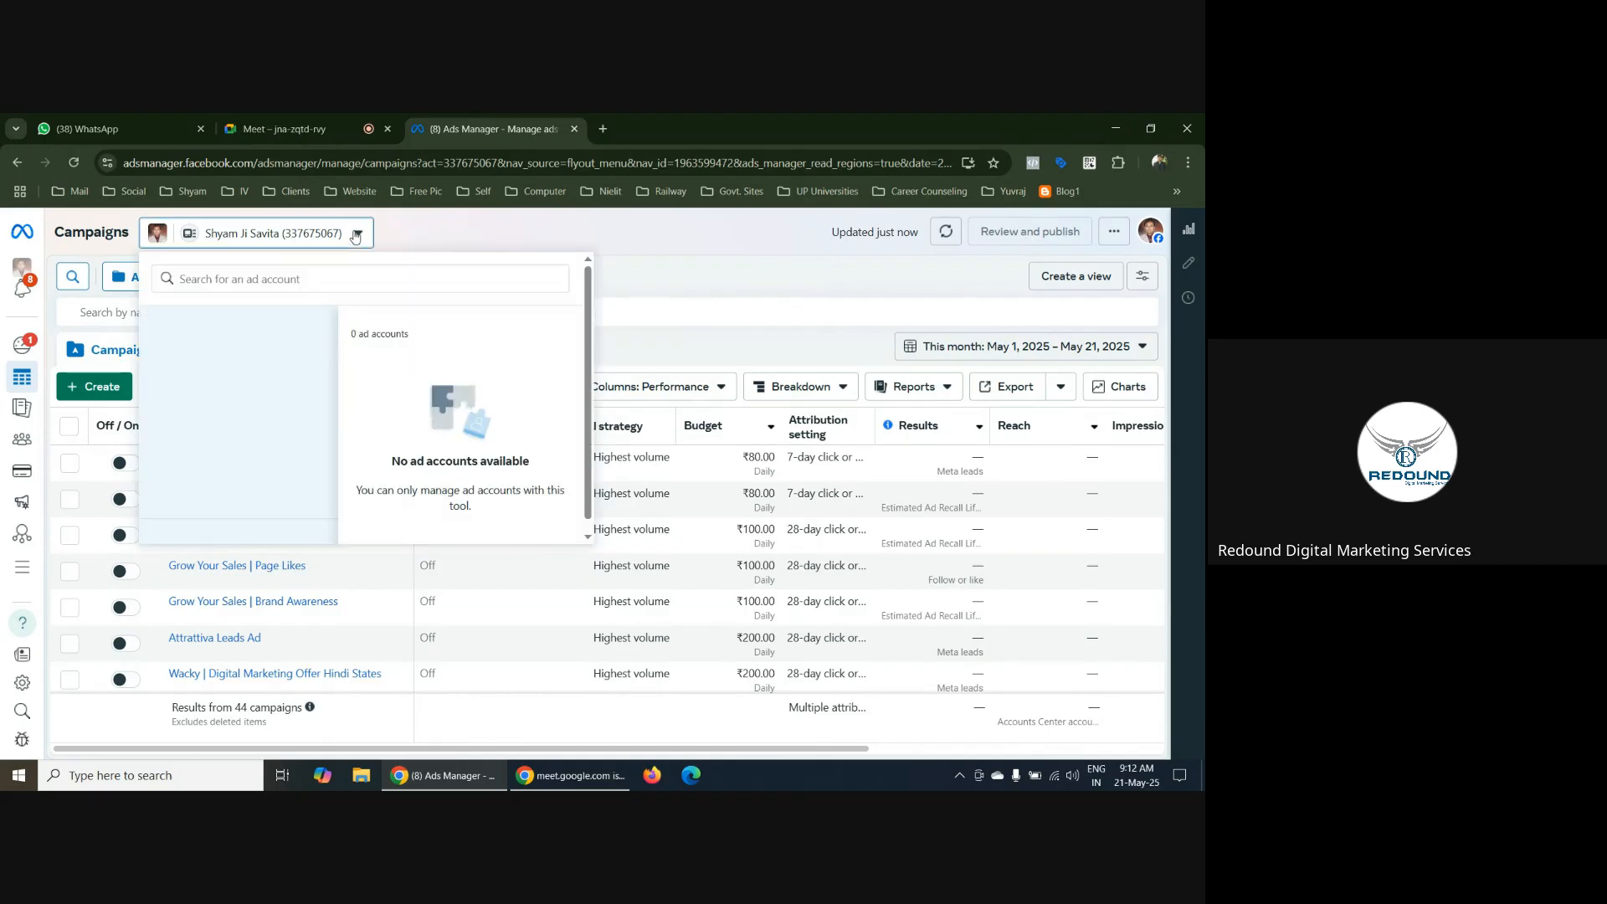
pyautogui.click(609, 219)
# Open the bookmarked Meta Business Suite in a new browser tab and close the old Ads Manager tab
pyautogui.click(603, 129)
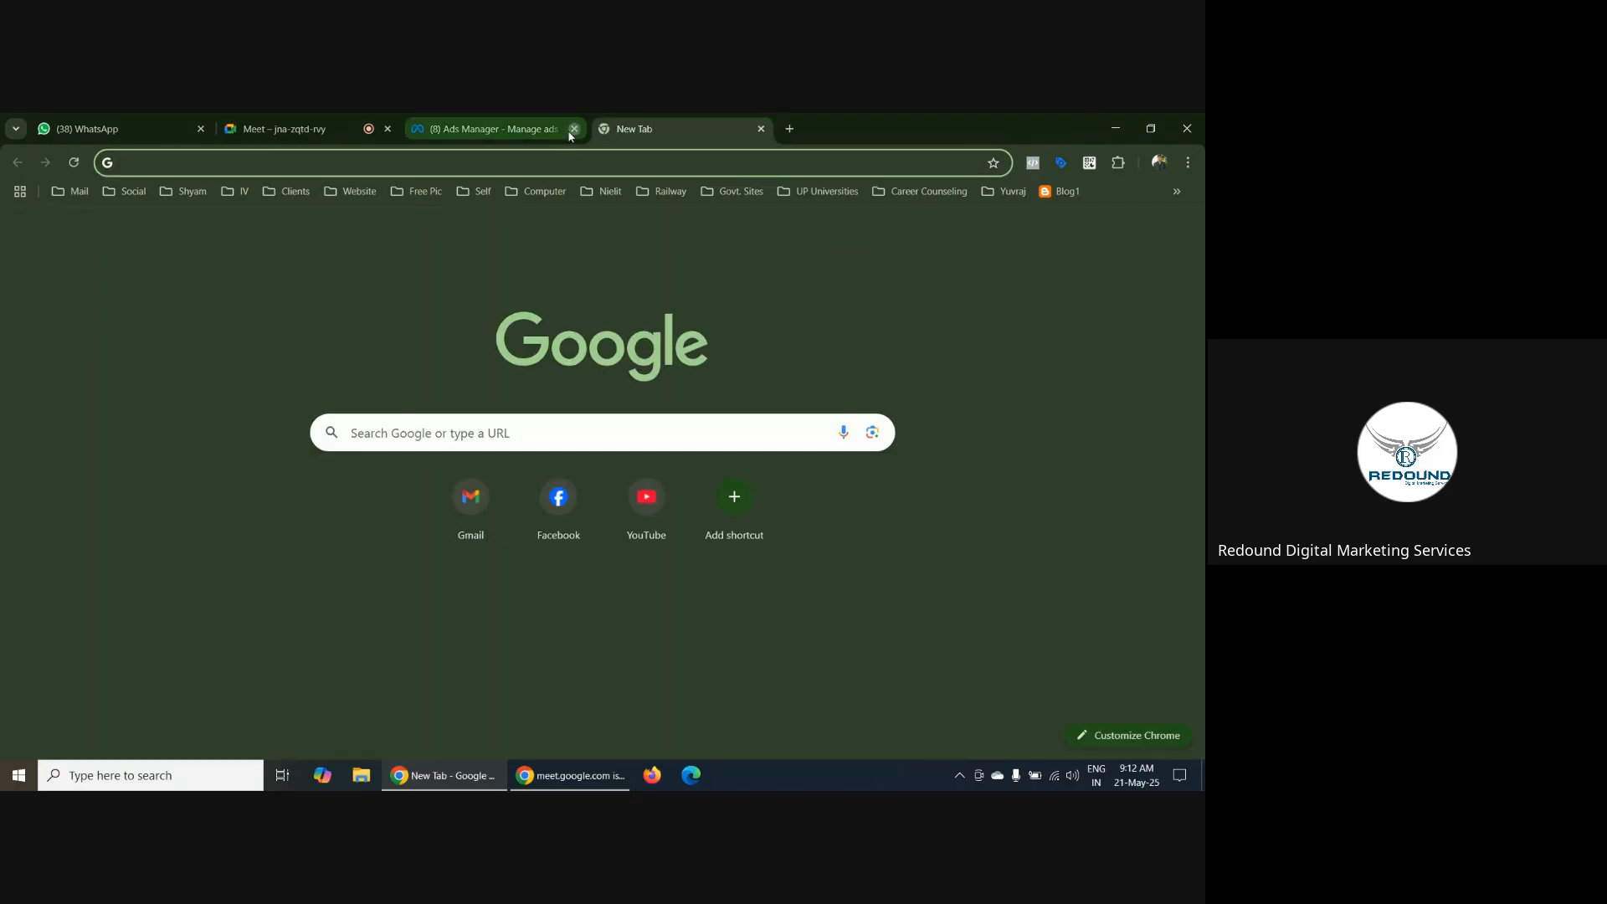
pyautogui.click(574, 129)
pyautogui.click(126, 191)
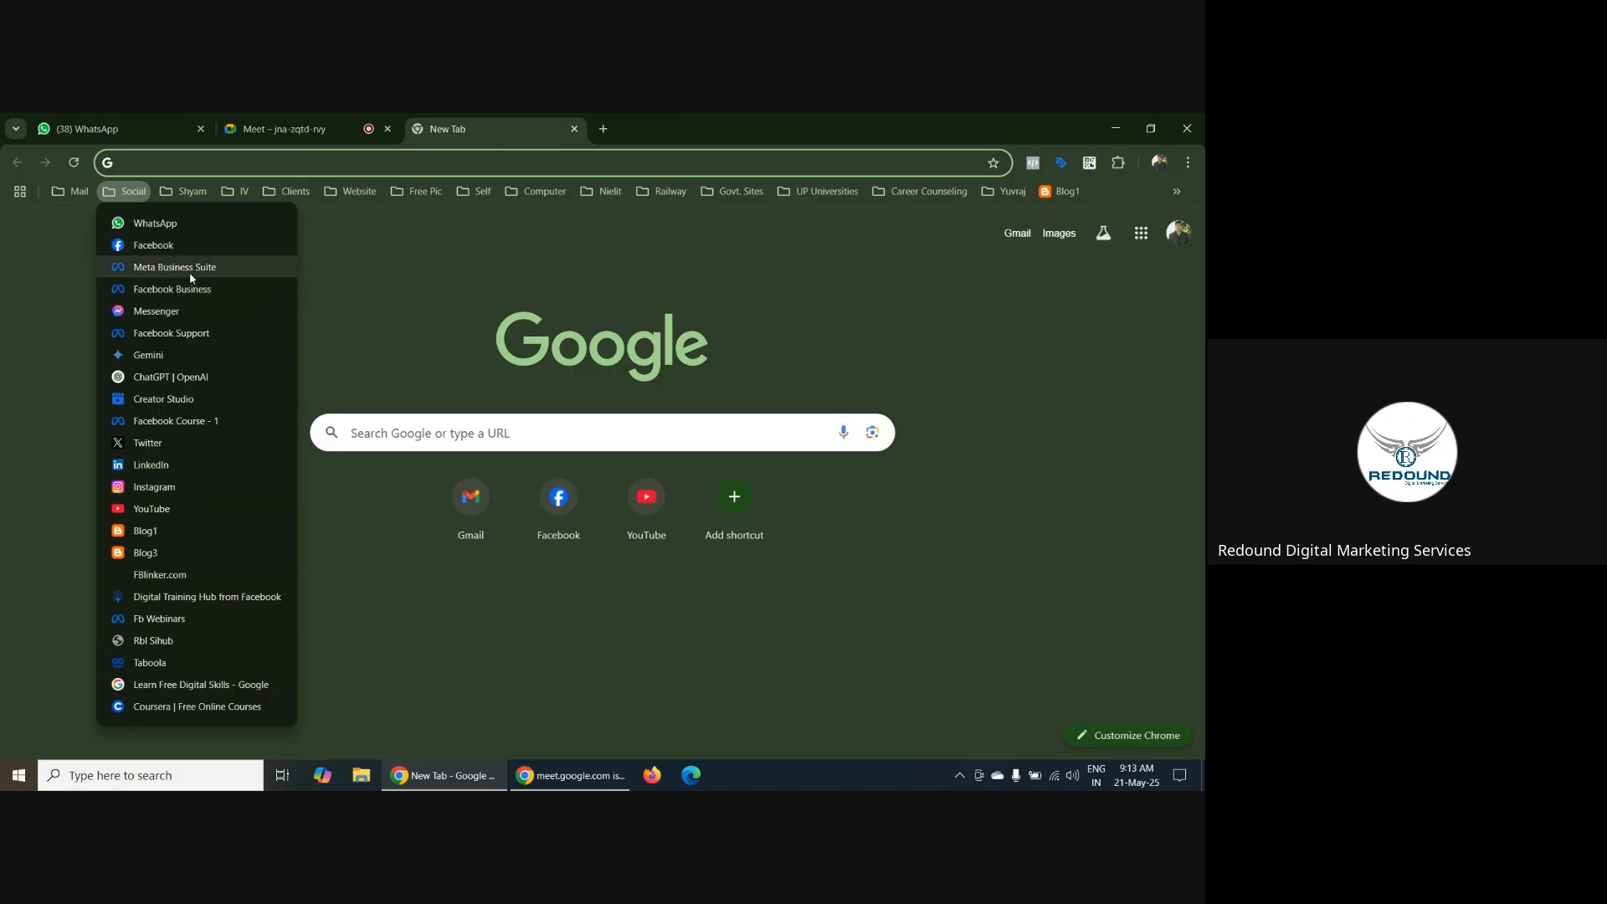
pyautogui.click(186, 268)
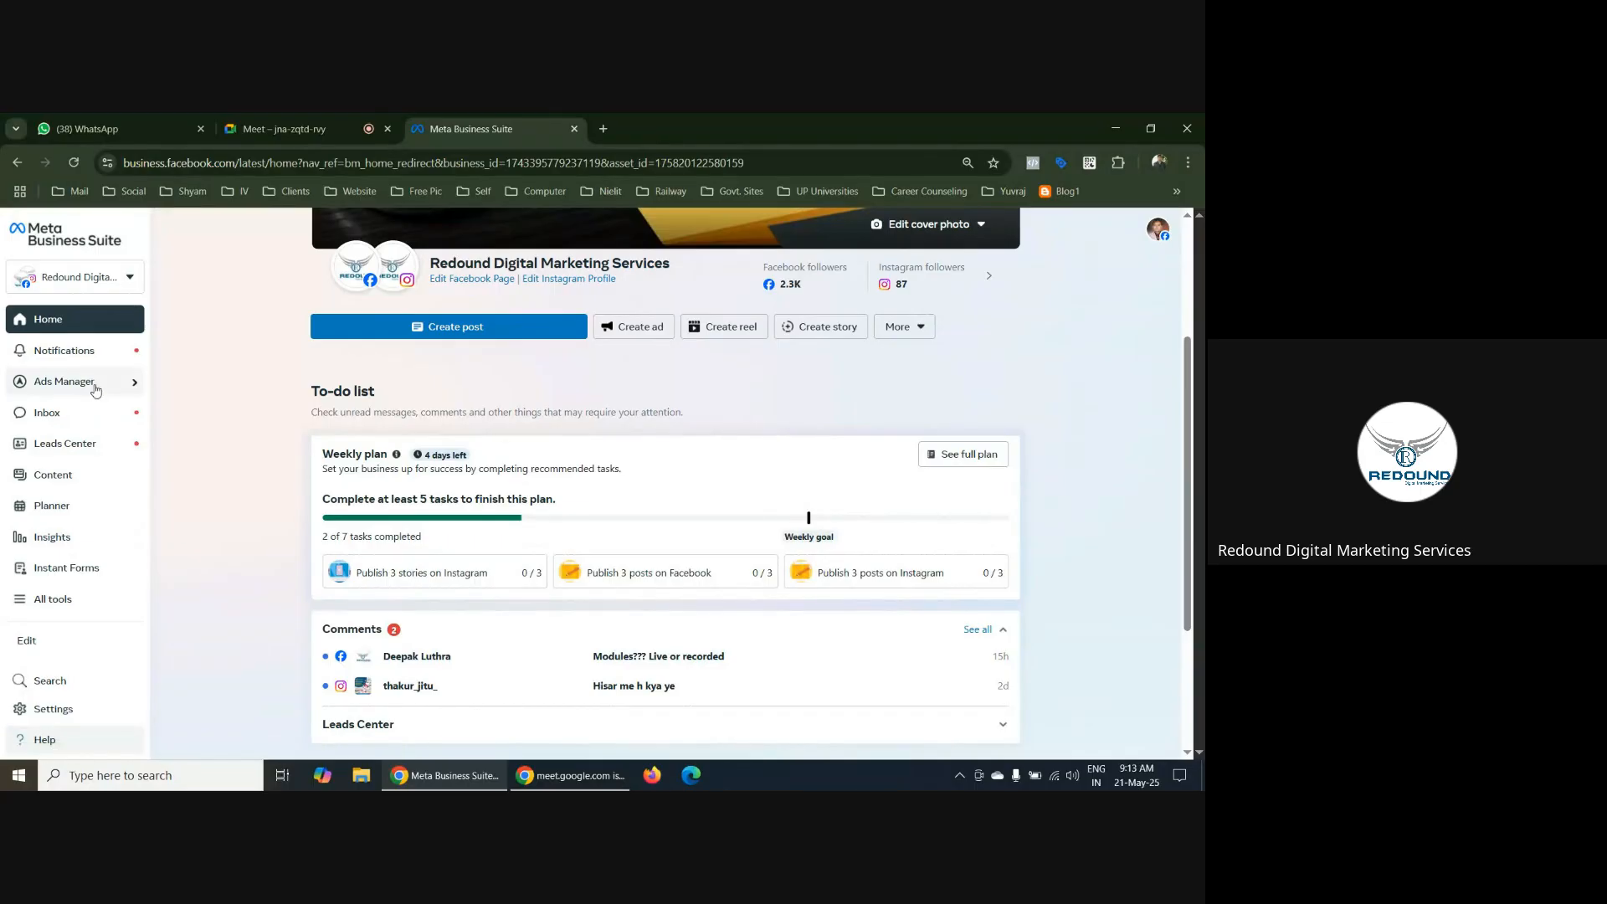
# Open Ads Manager from Meta Business Suite and dismiss the Opportunity score and Total results hidden notices
pyautogui.click(96, 388)
pyautogui.click(211, 412)
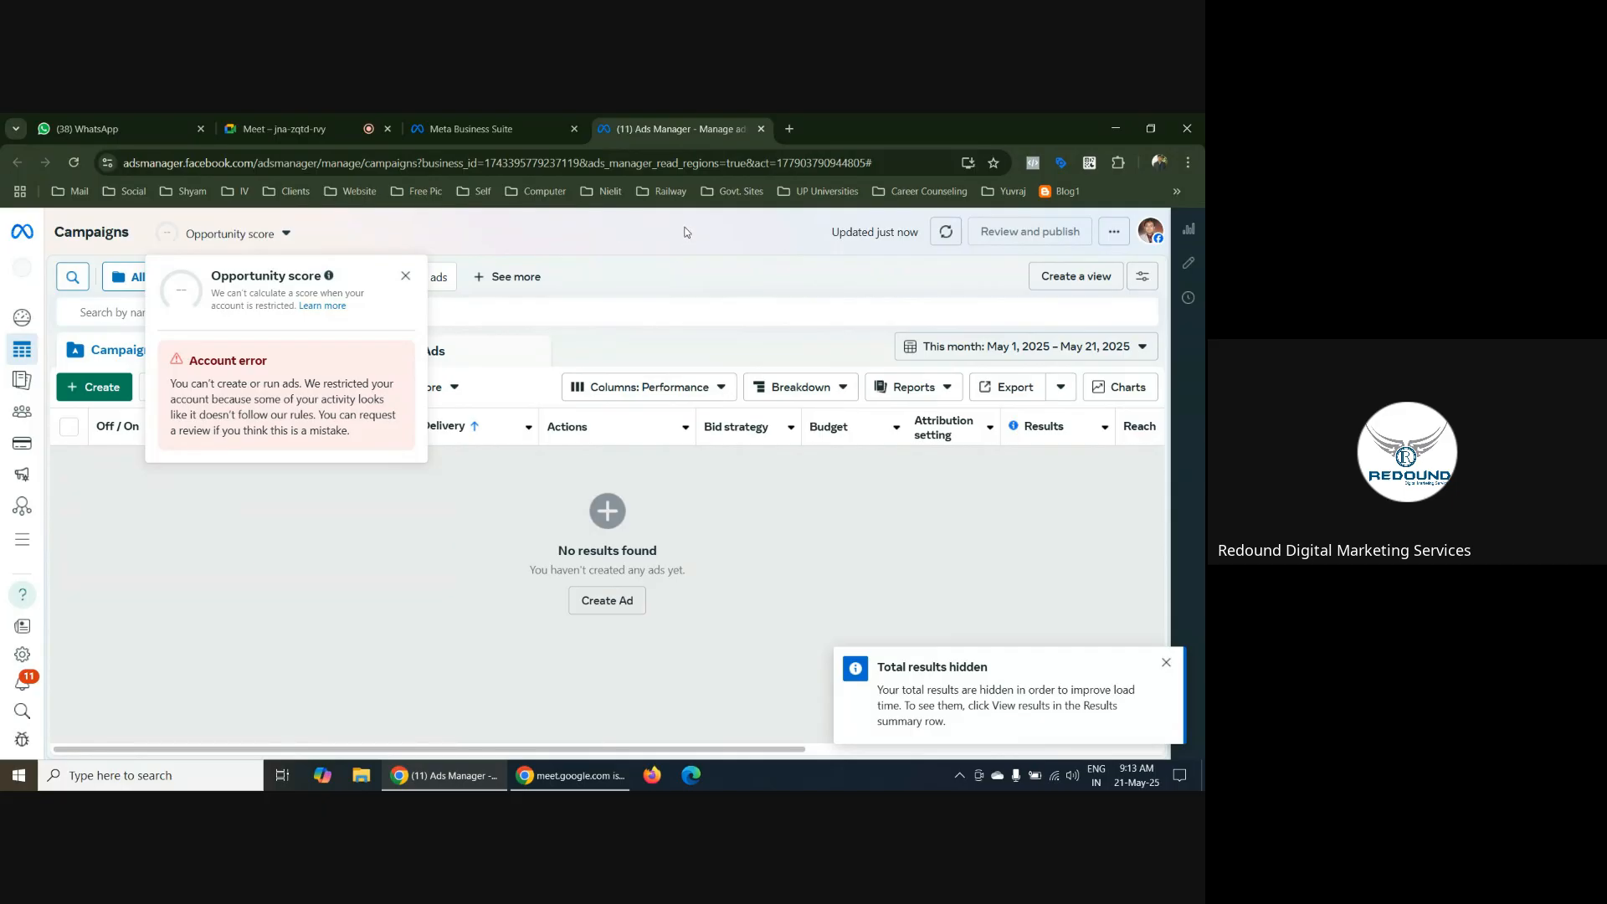
pyautogui.click(408, 284)
pyautogui.click(286, 235)
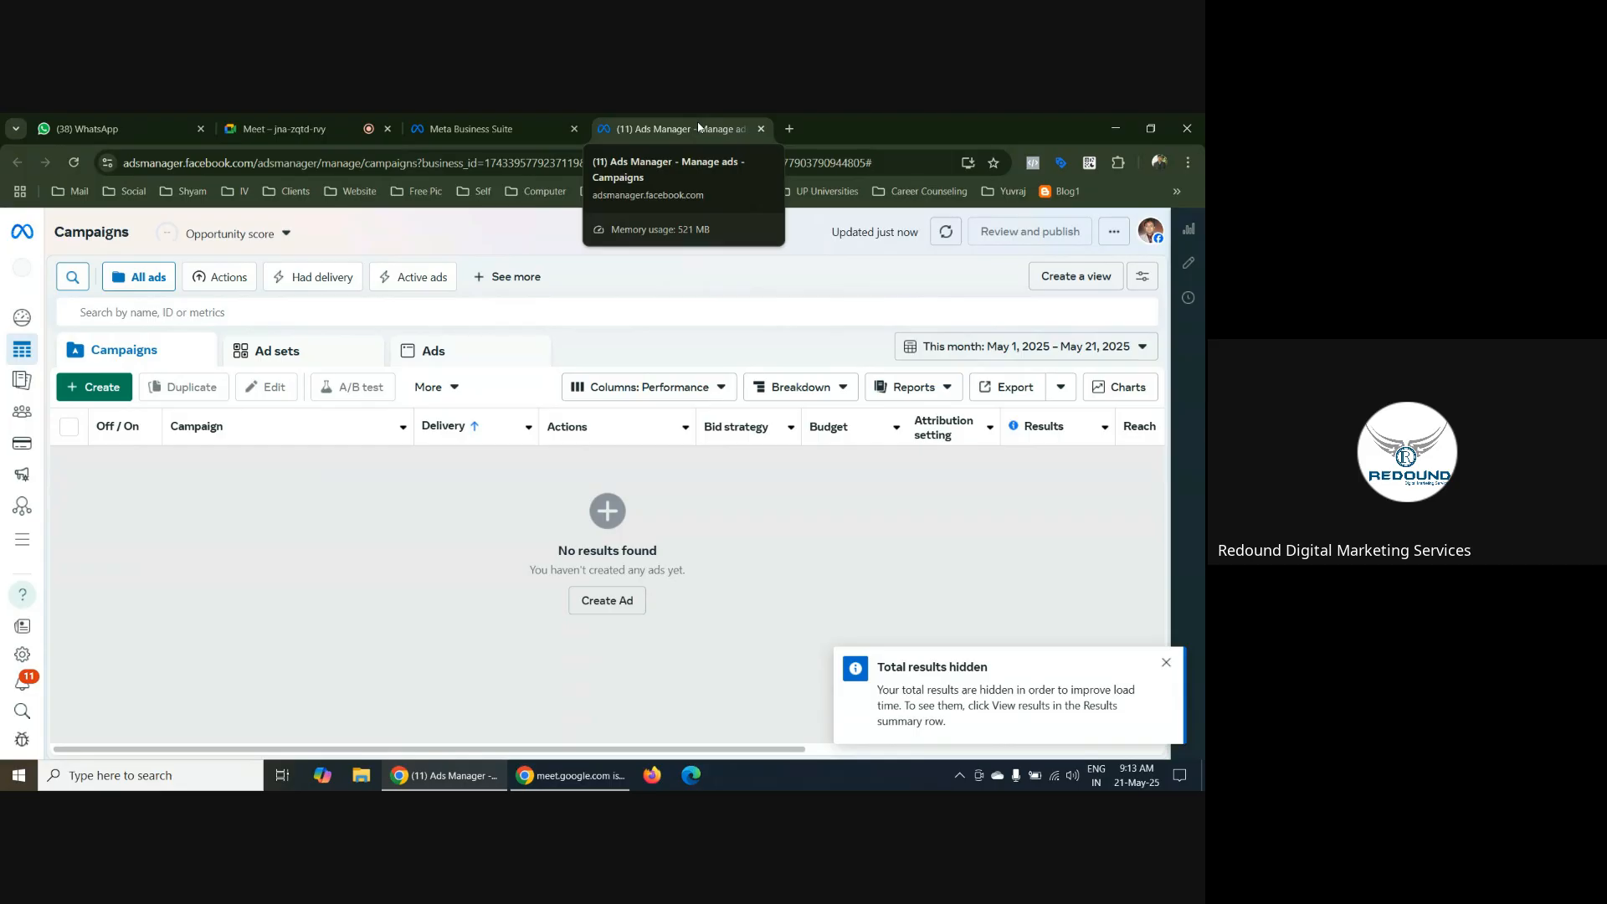
pyautogui.click(1166, 662)
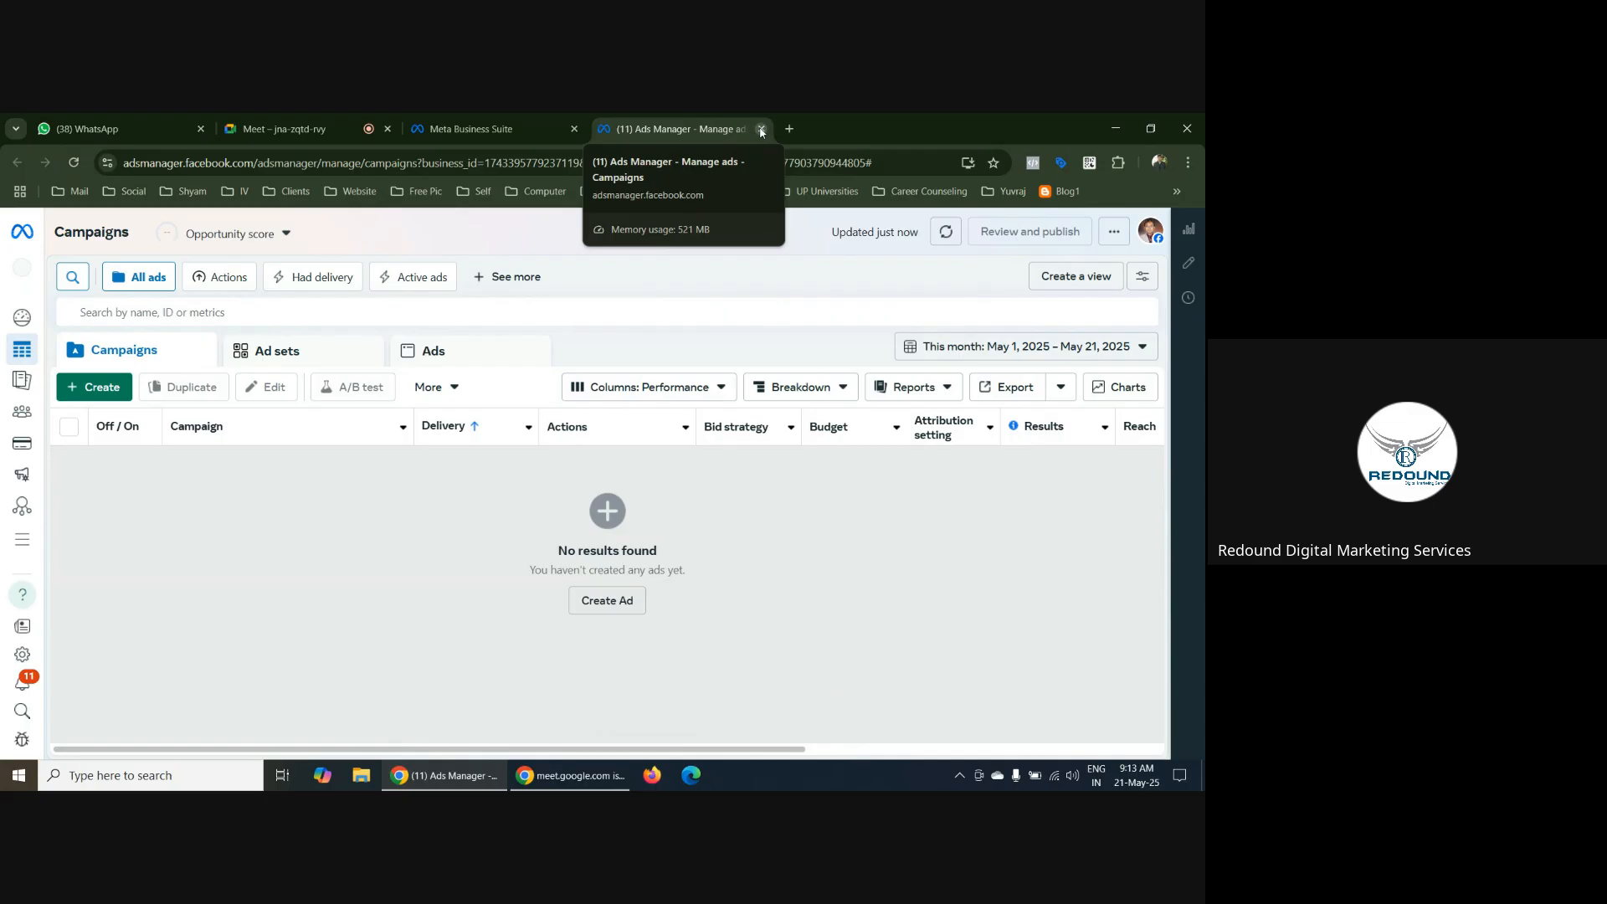
# Open Business Support Home from the full list of Meta business tools
pyautogui.moveTo(33, 553)
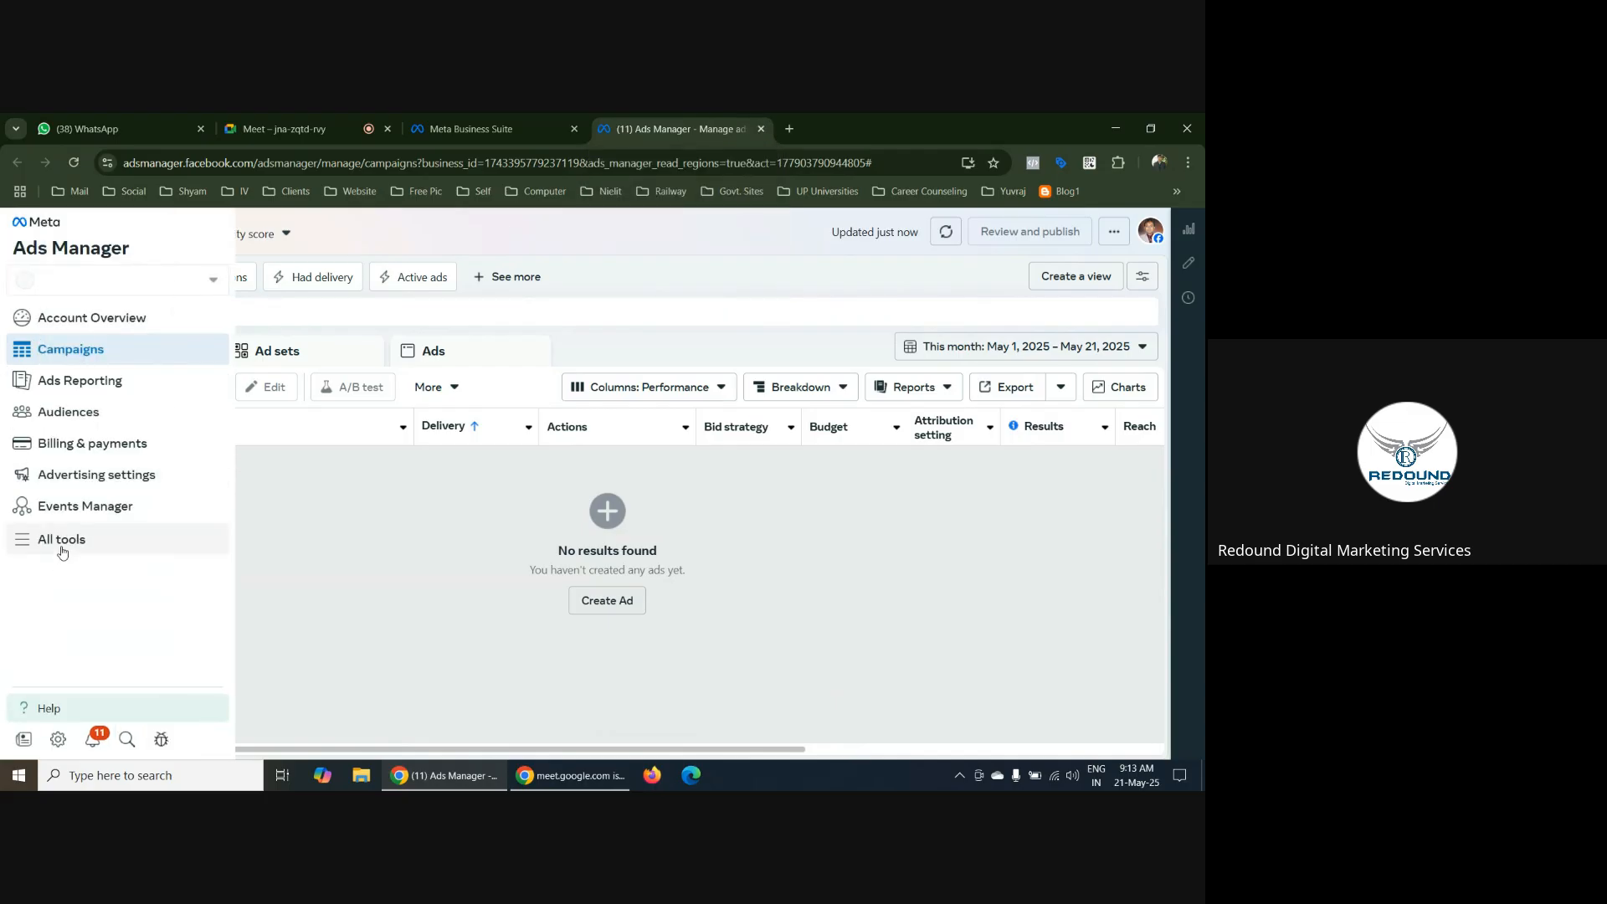
pyautogui.click(61, 543)
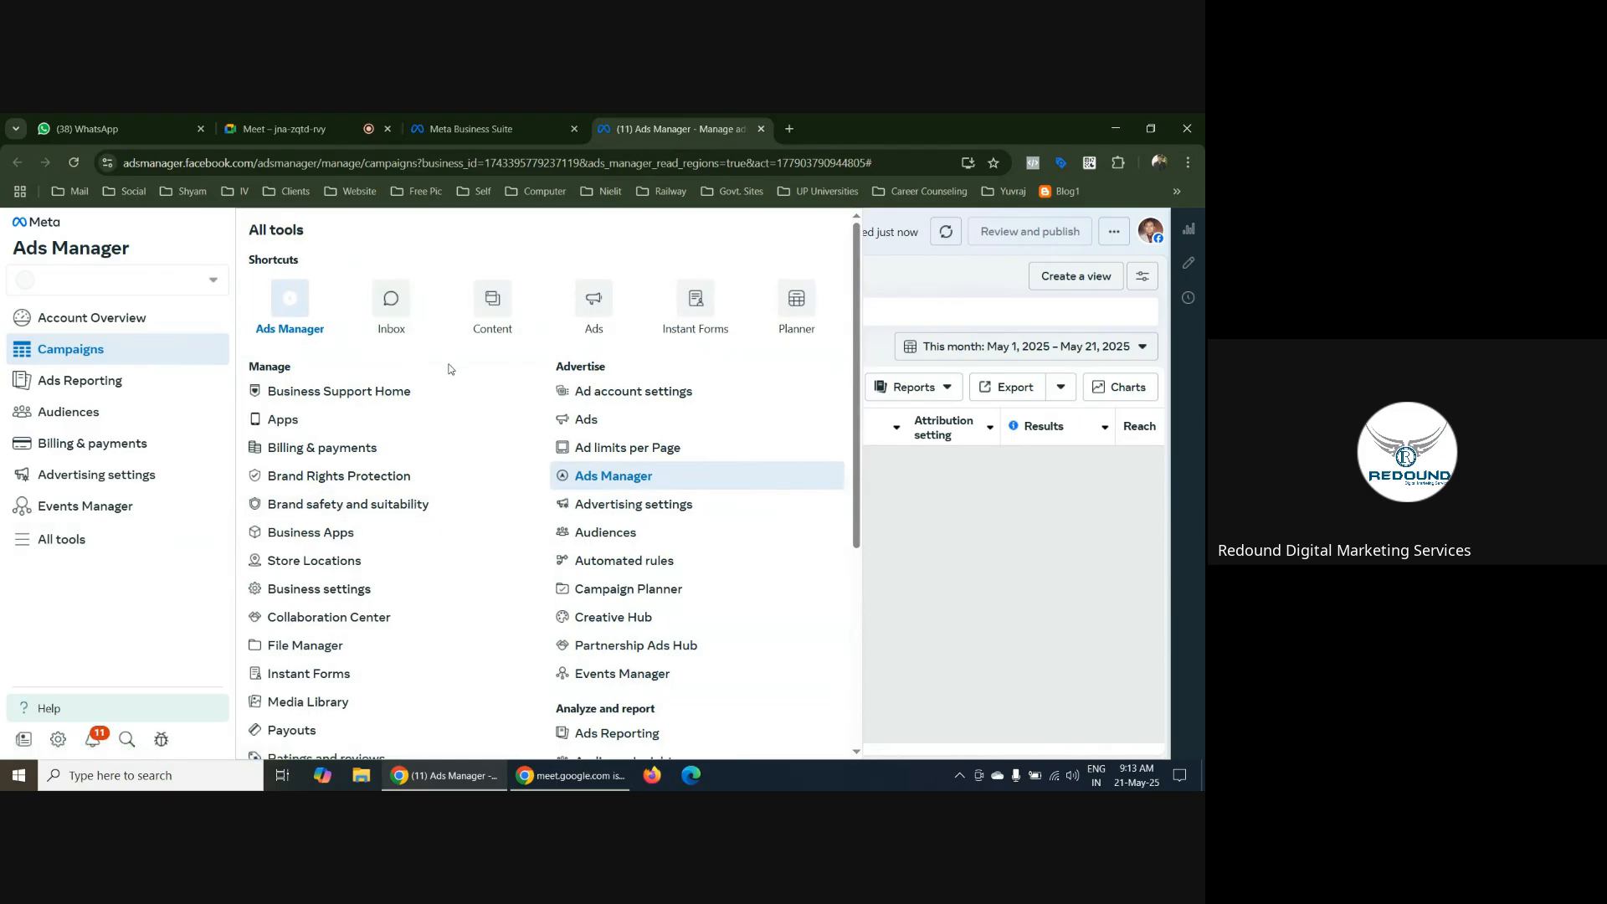
pyautogui.click(347, 403)
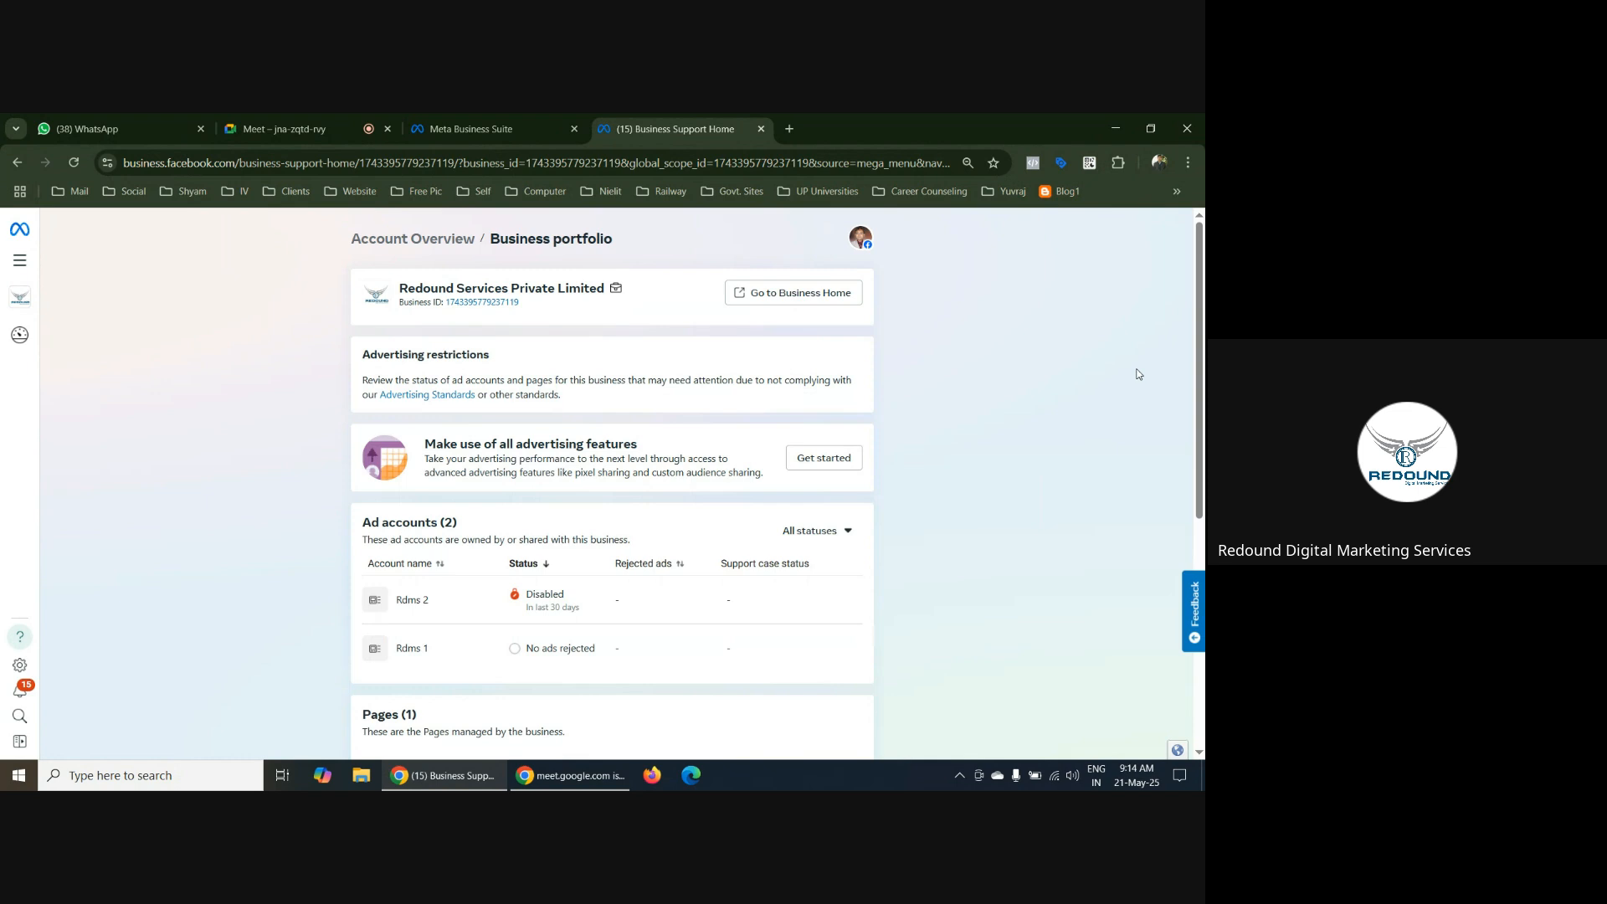
# Review the business portfolio's restrictions and the status of its ad accounts, Pages, data sources and WhatsApp accounts
pyautogui.scroll(-3, 1106, 377)
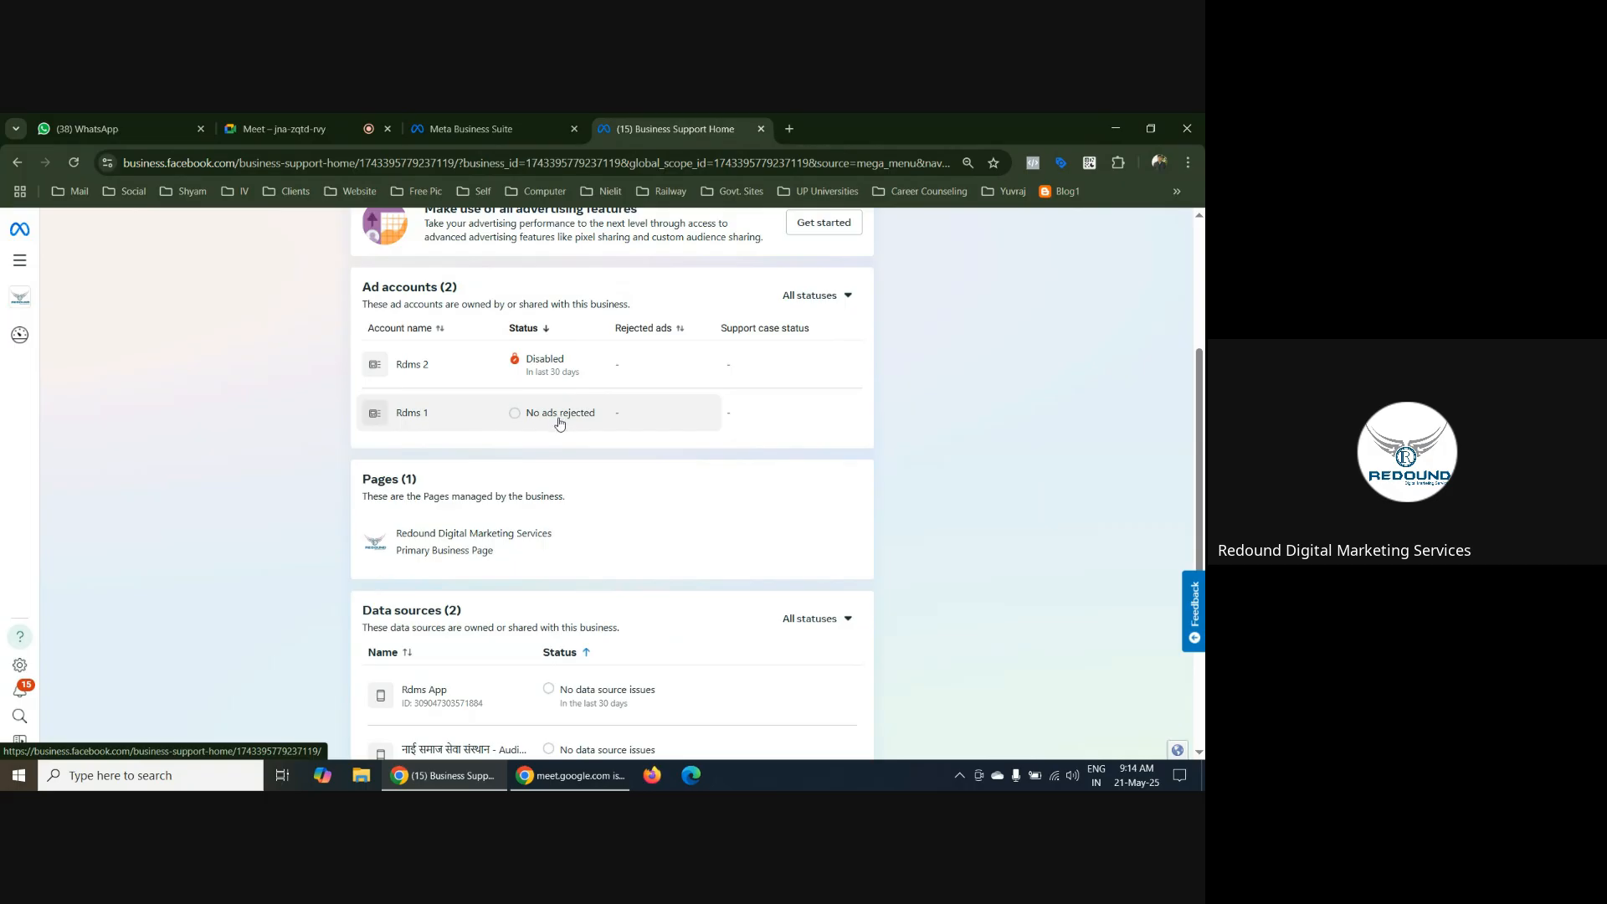
pyautogui.scroll(-2, 560, 422)
pyautogui.scroll(5, 620, 574)
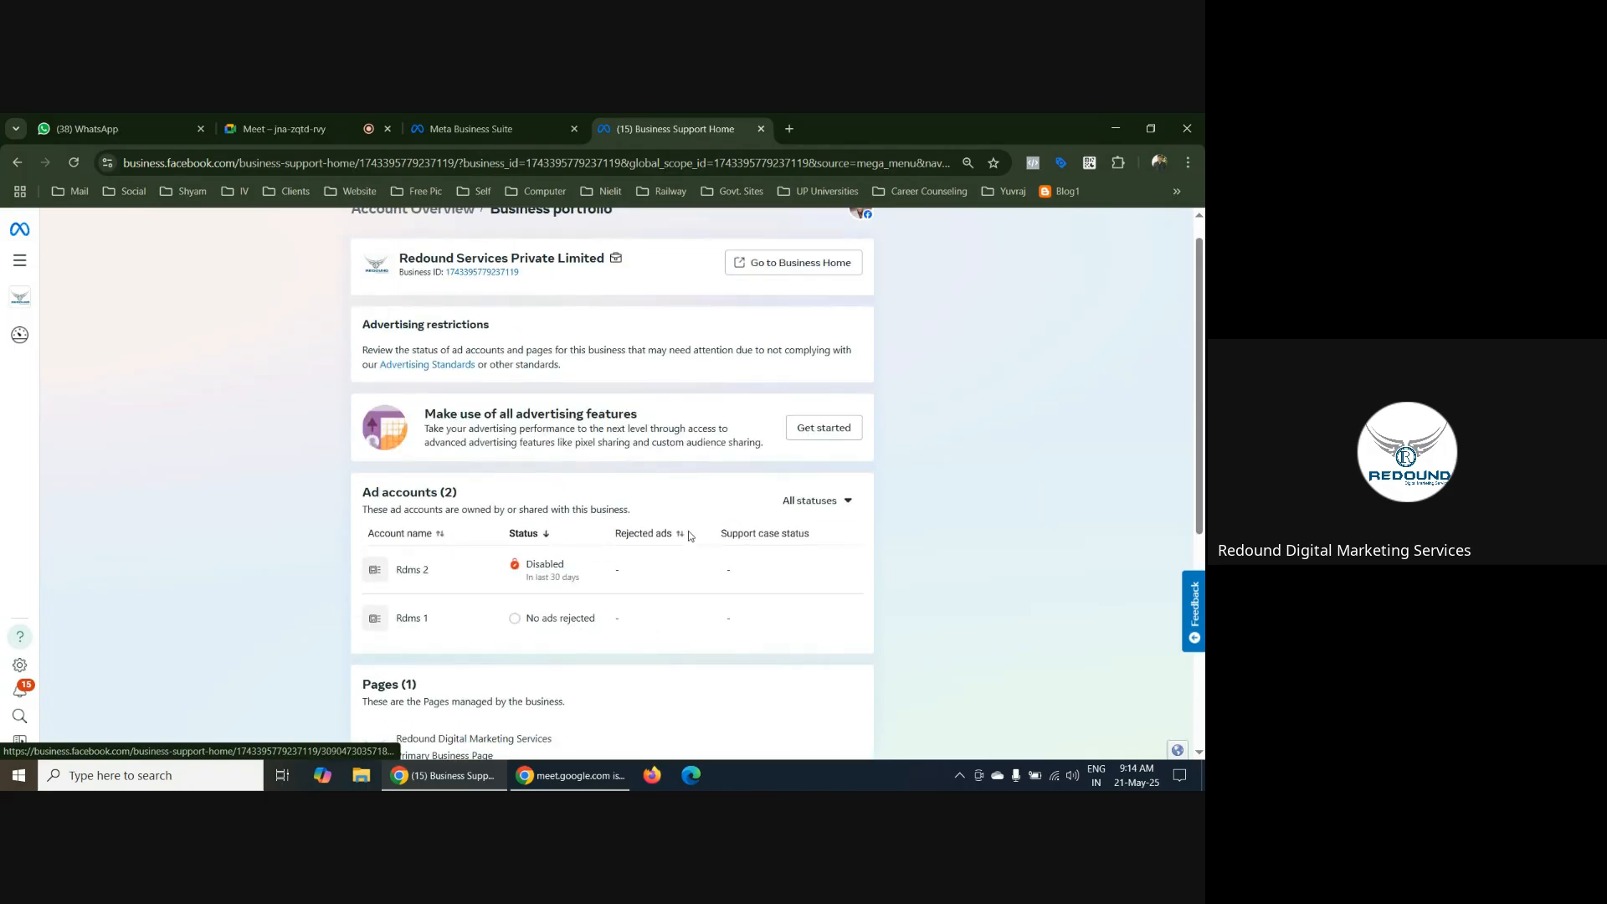
pyautogui.scroll(-2, 658, 410)
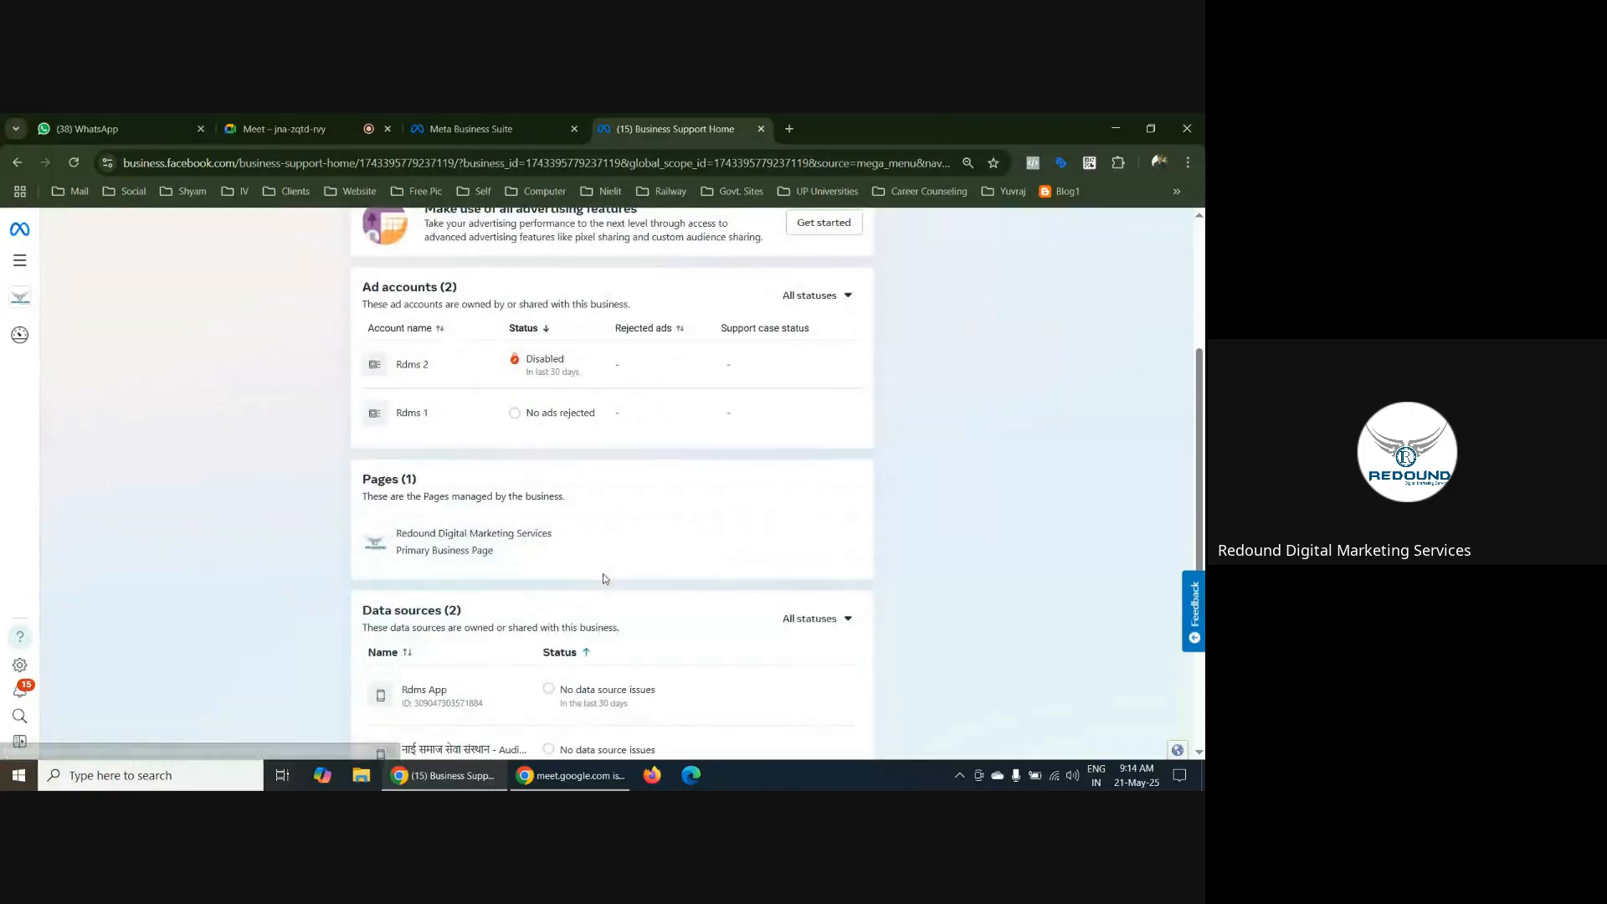
pyautogui.scroll(3, 790, 471)
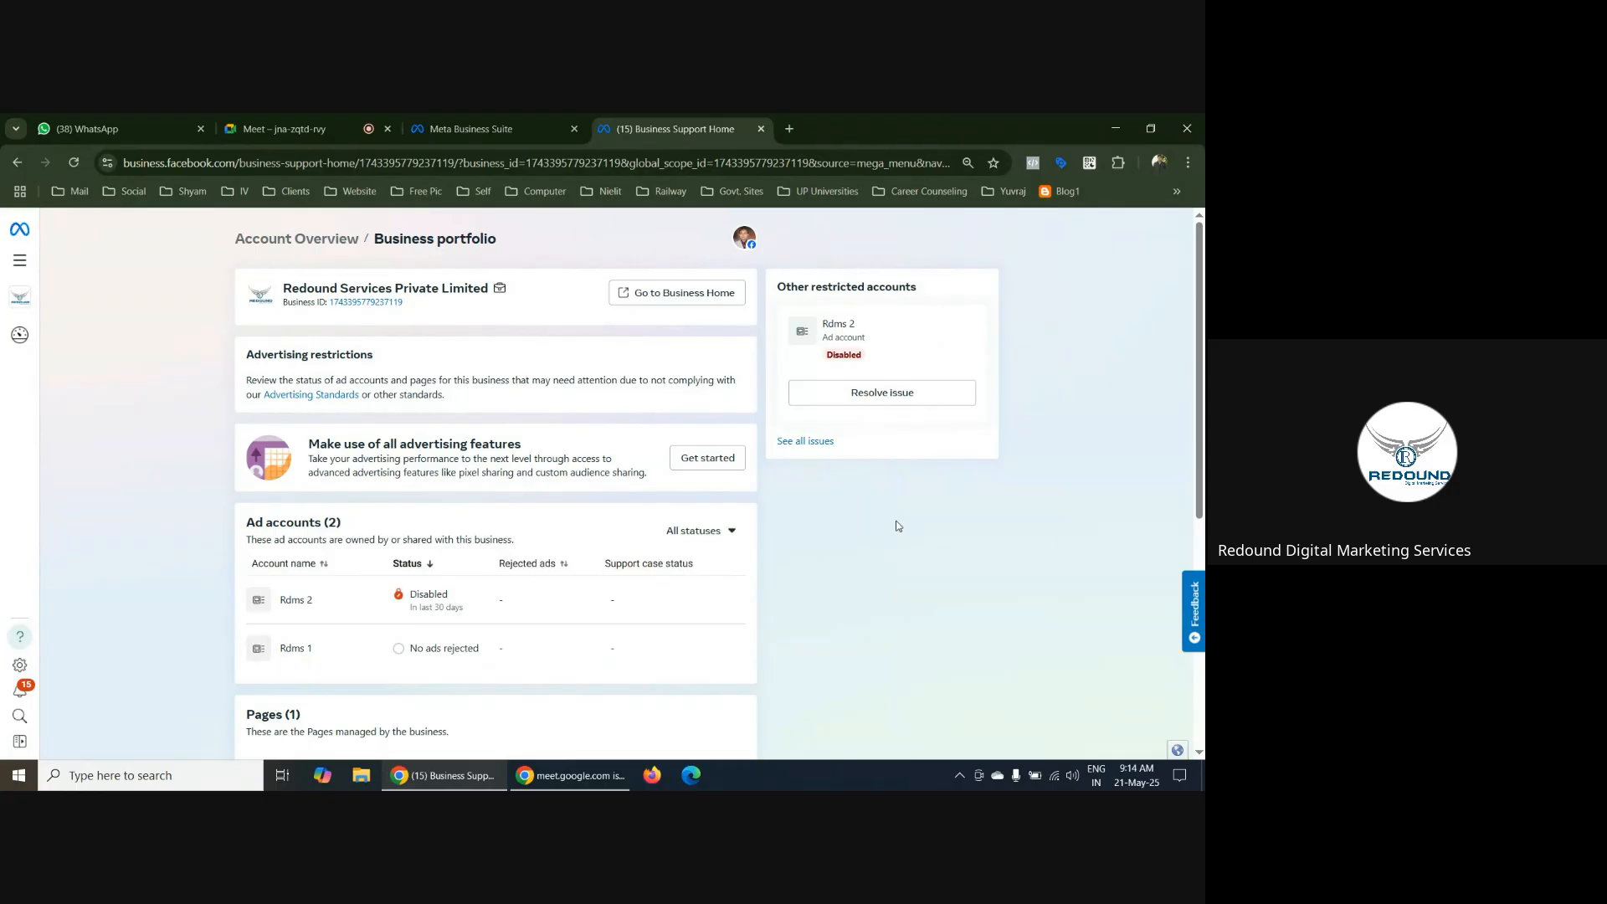
pyautogui.click(496, 130)
pyautogui.click(736, 128)
pyautogui.scroll(-2, 559, 487)
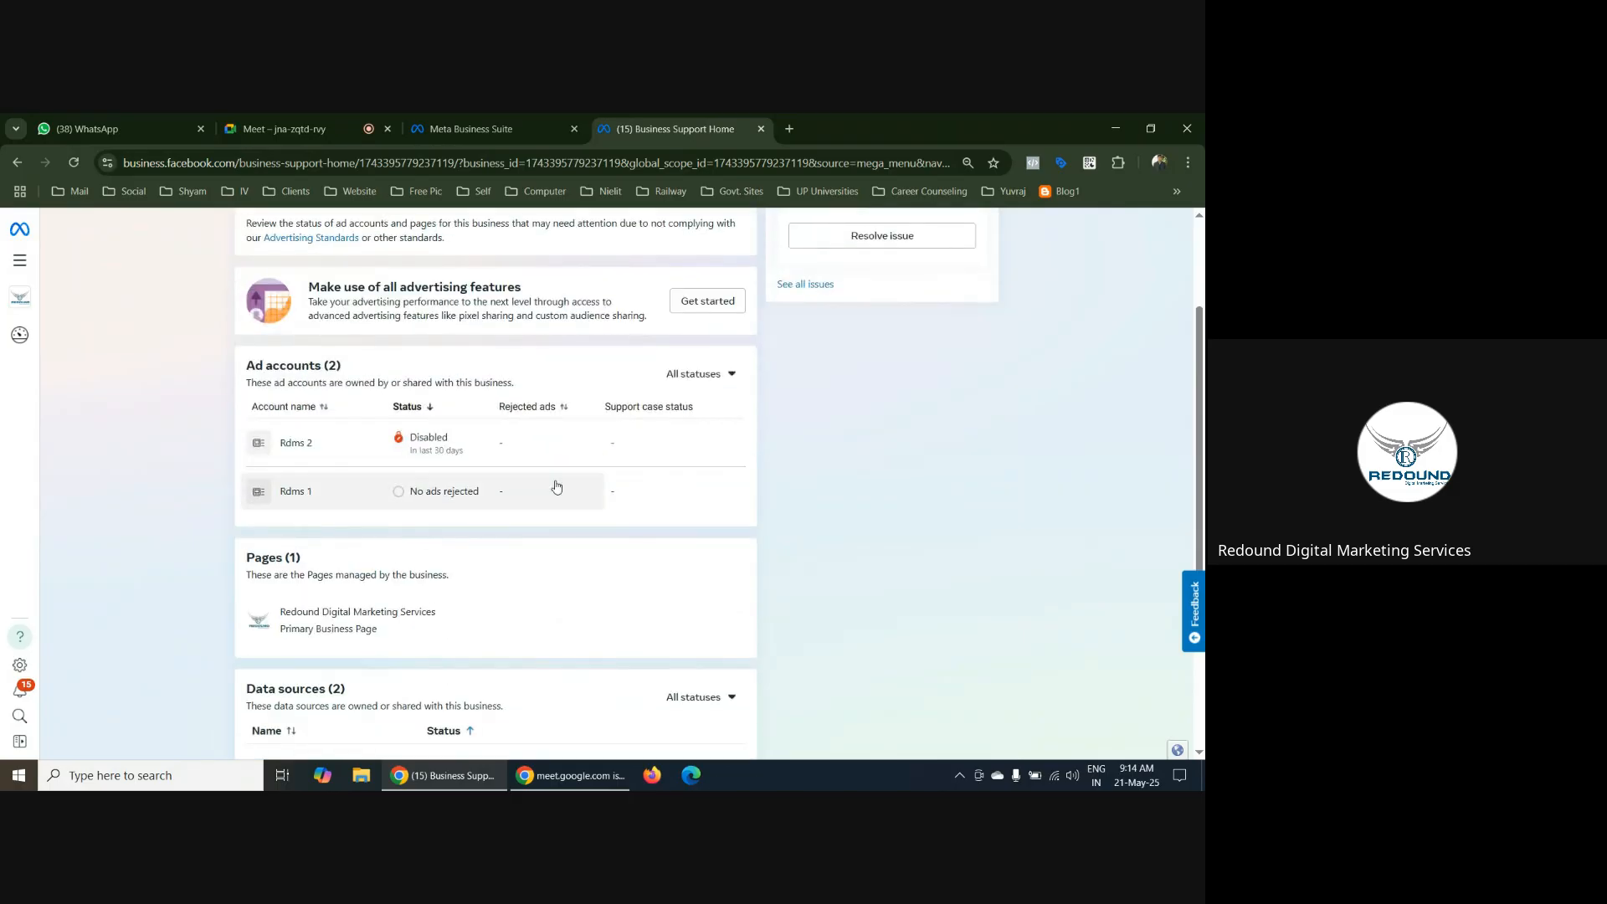
pyautogui.scroll(-2, 929, 455)
pyautogui.scroll(-1, 925, 456)
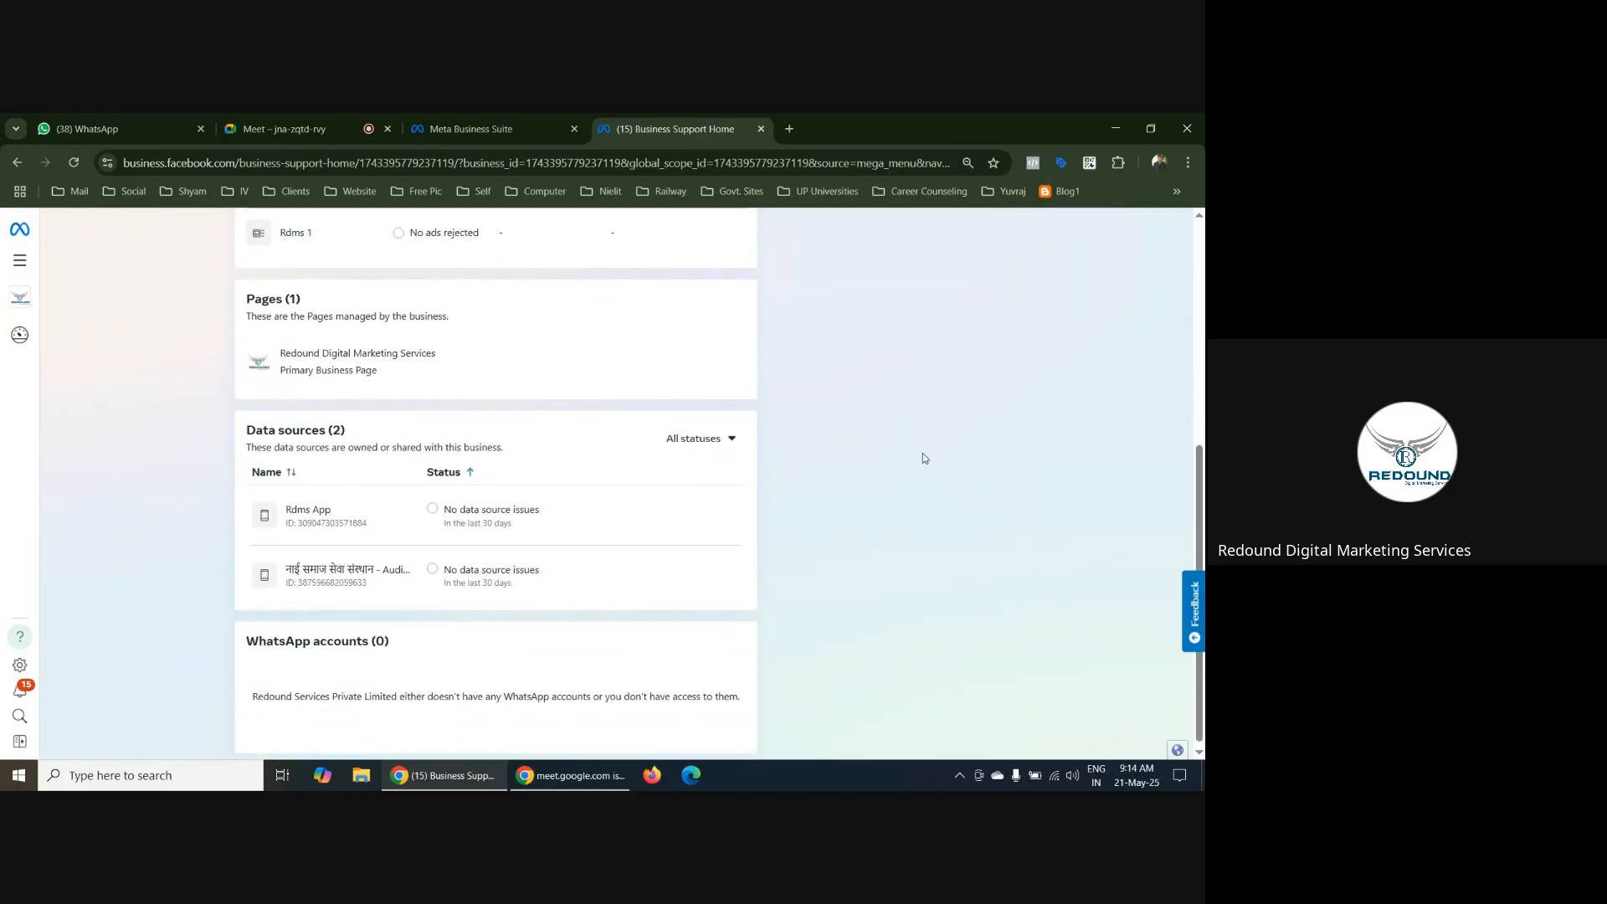
# Reopen Business Support Home from the full tool list and check the status of the Rdms 1 and Rdms 2 ad accounts
pyautogui.scroll(5, 925, 458)
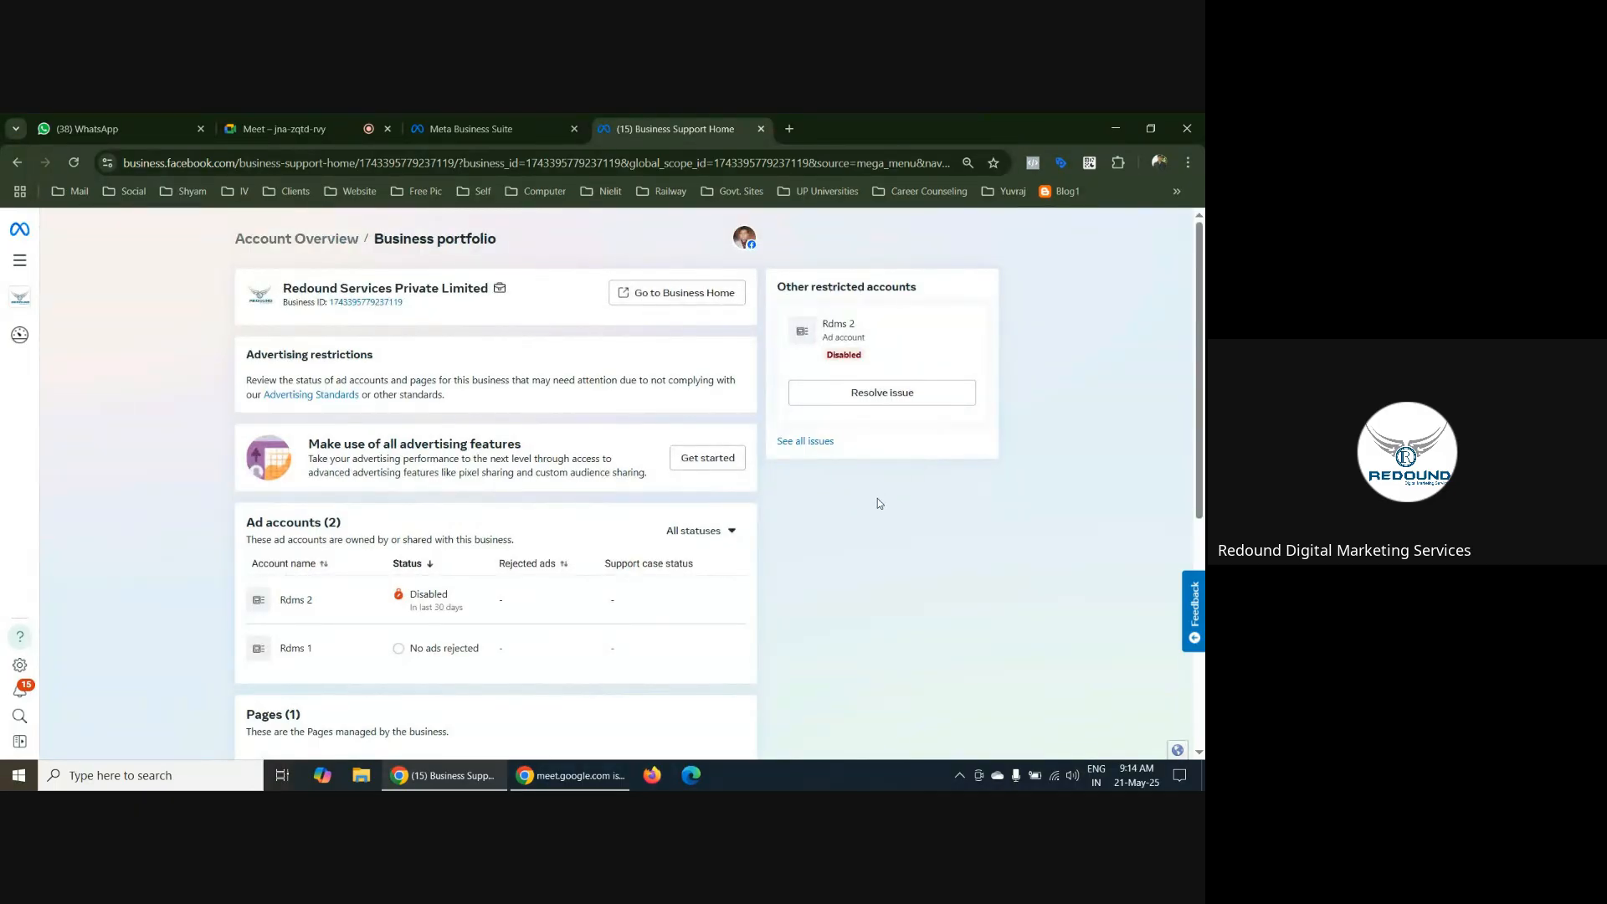
pyautogui.scroll(-3, 874, 500)
pyautogui.scroll(3, 879, 460)
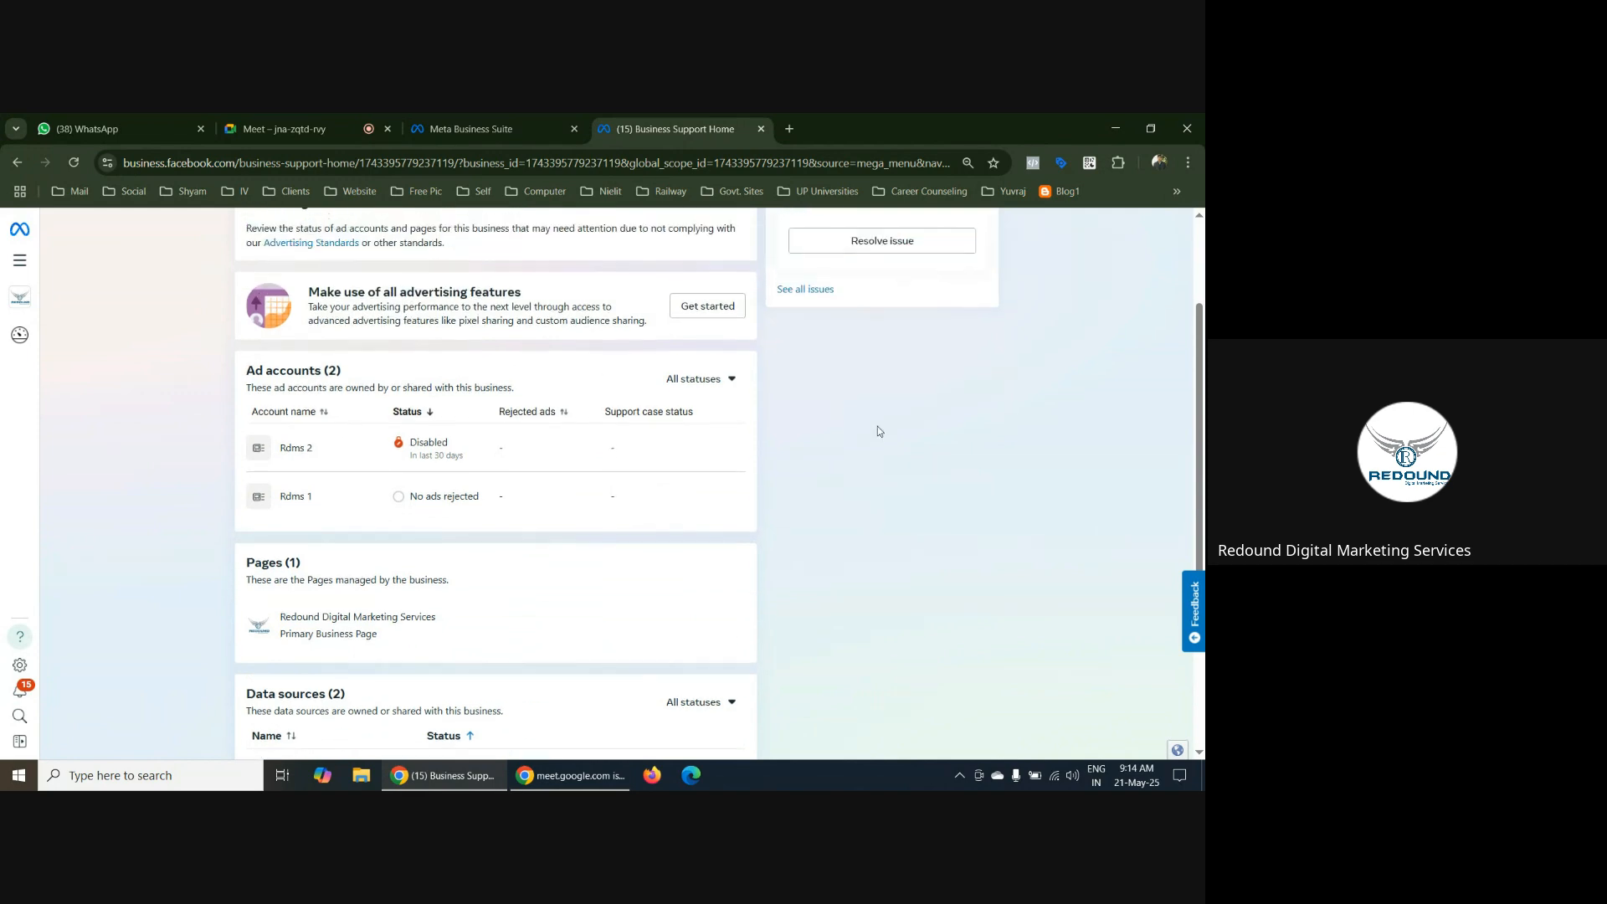
pyautogui.click(19, 264)
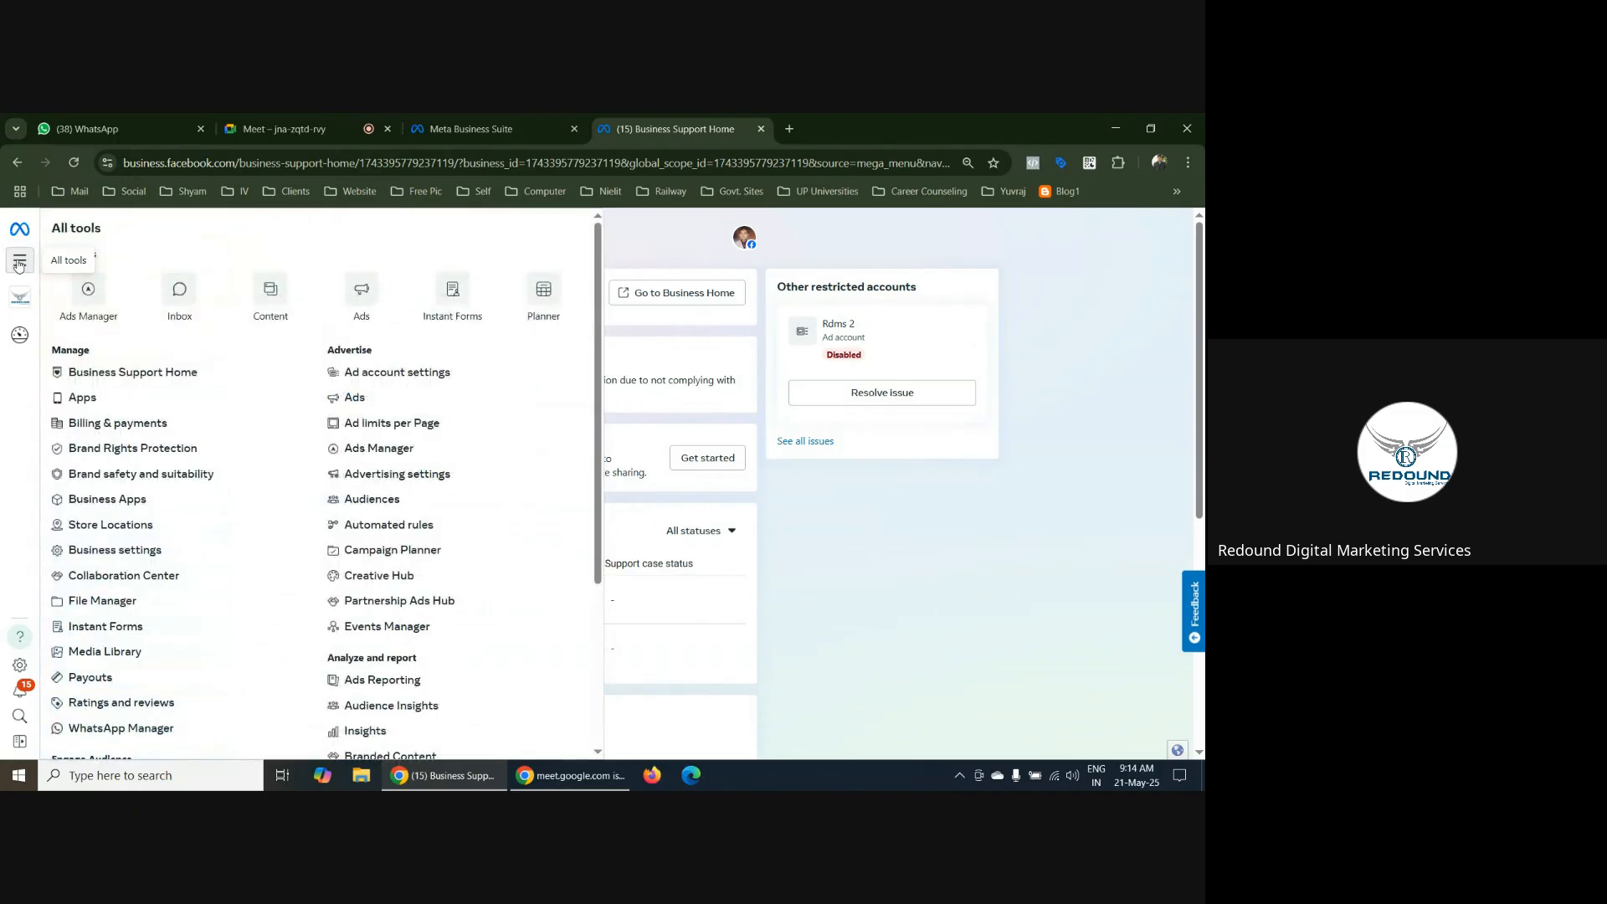
pyautogui.click(160, 378)
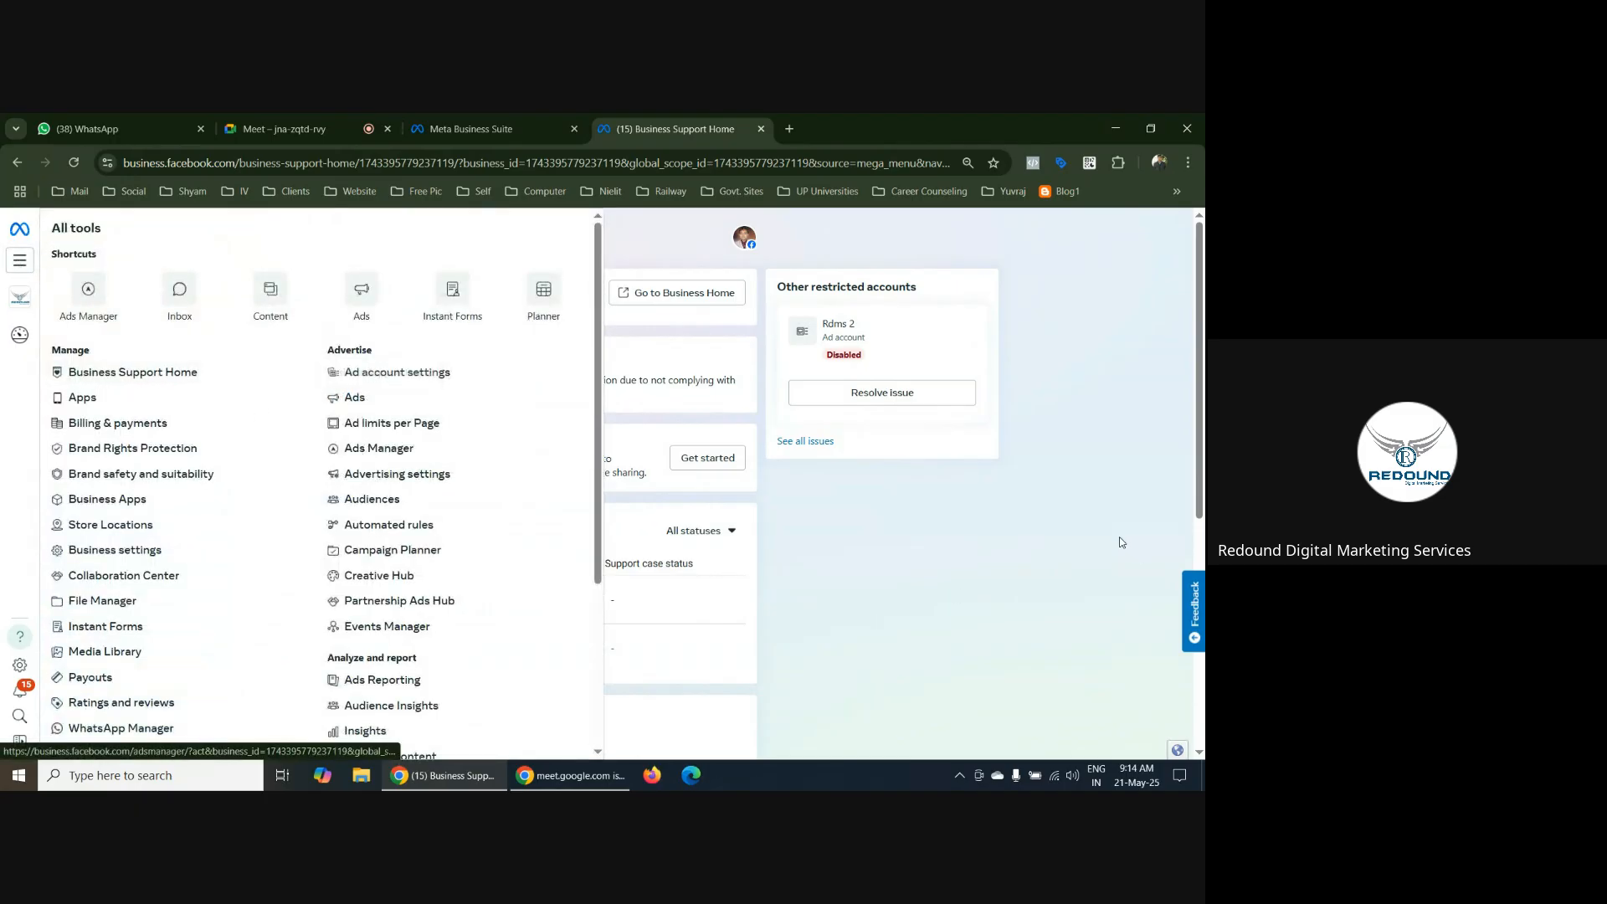
pyautogui.scroll(-2, 498, 532)
pyautogui.scroll(-1, 497, 533)
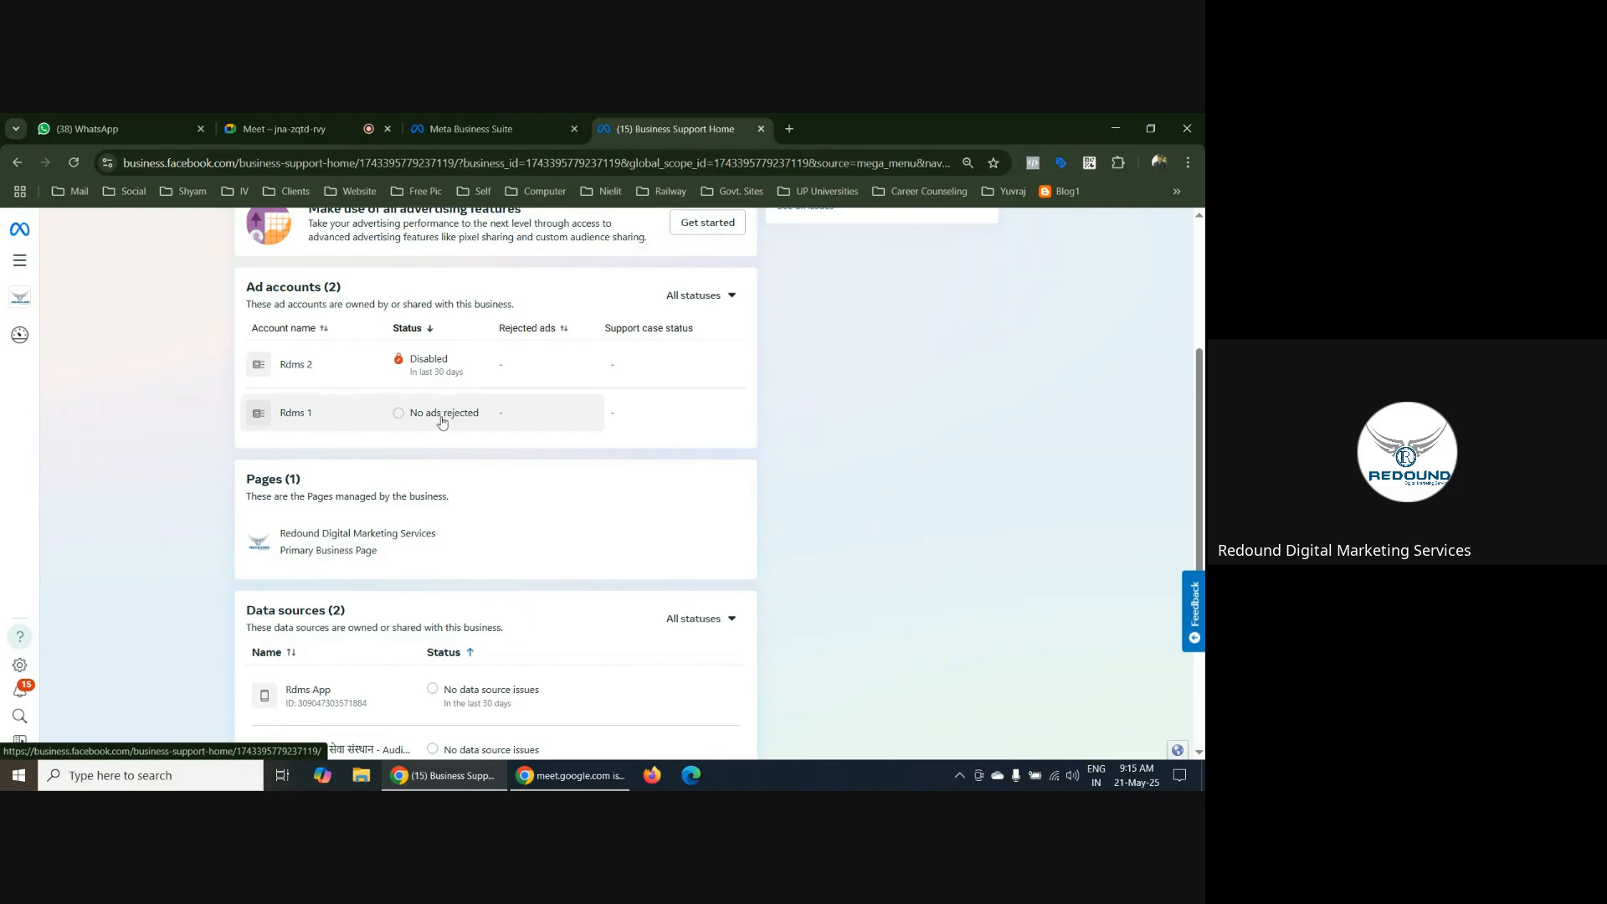
pyautogui.scroll(-2, 651, 448)
pyautogui.scroll(5, 702, 442)
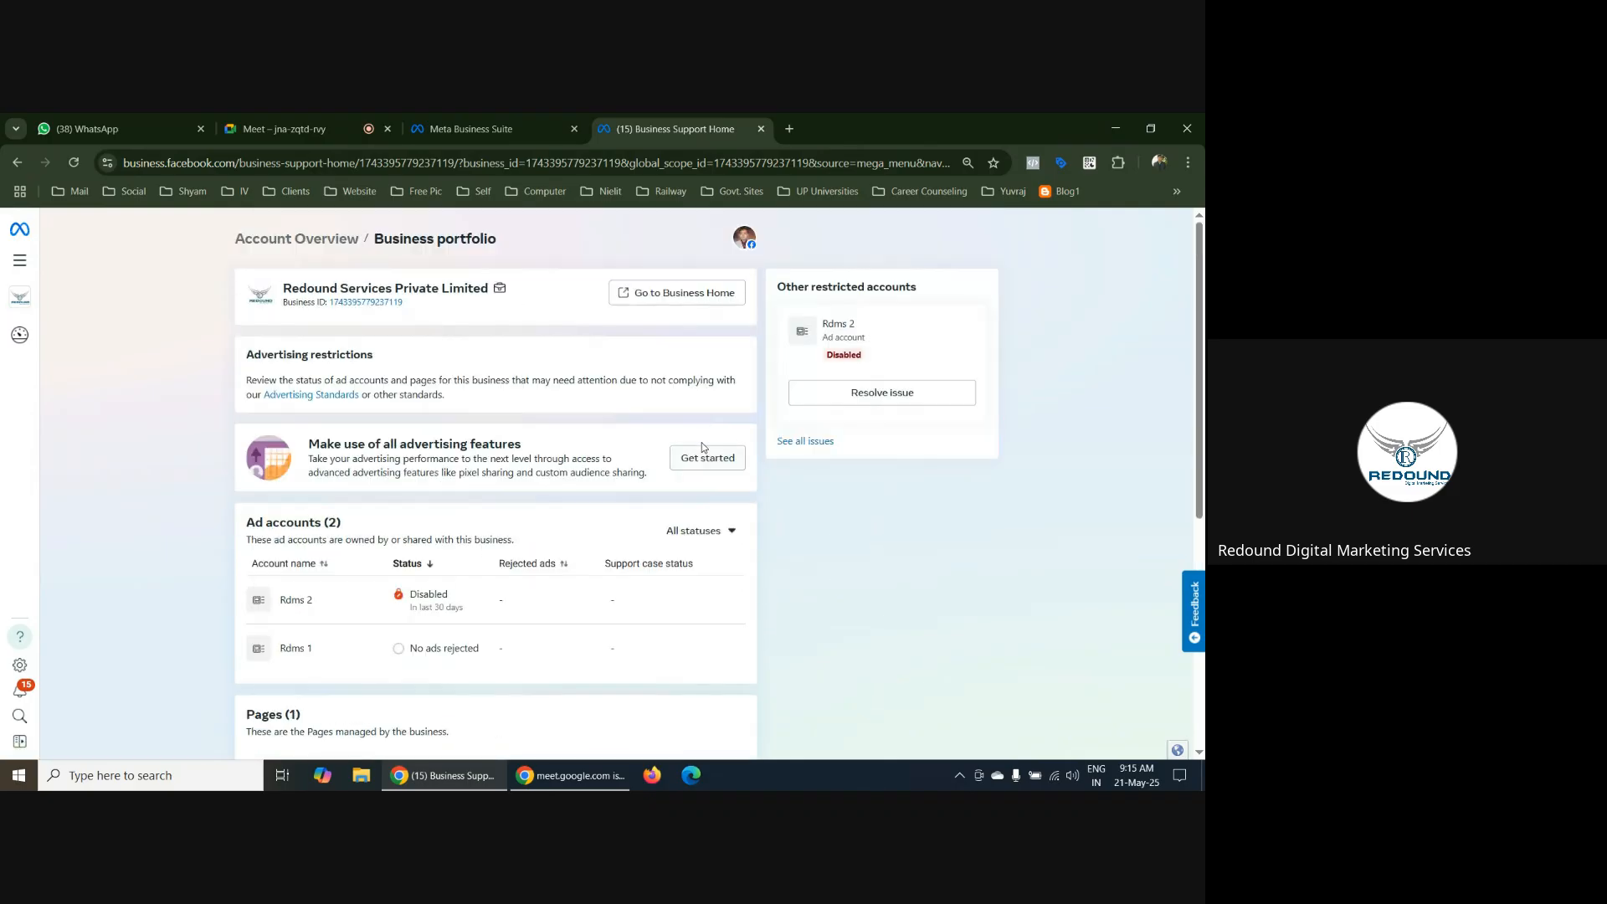
pyautogui.scroll(-5, 703, 584)
pyautogui.scroll(4, 703, 586)
pyautogui.scroll(2, 701, 586)
# Look through the business portfolios and personal account available in the Business Support Home account switcher
pyautogui.click(20, 301)
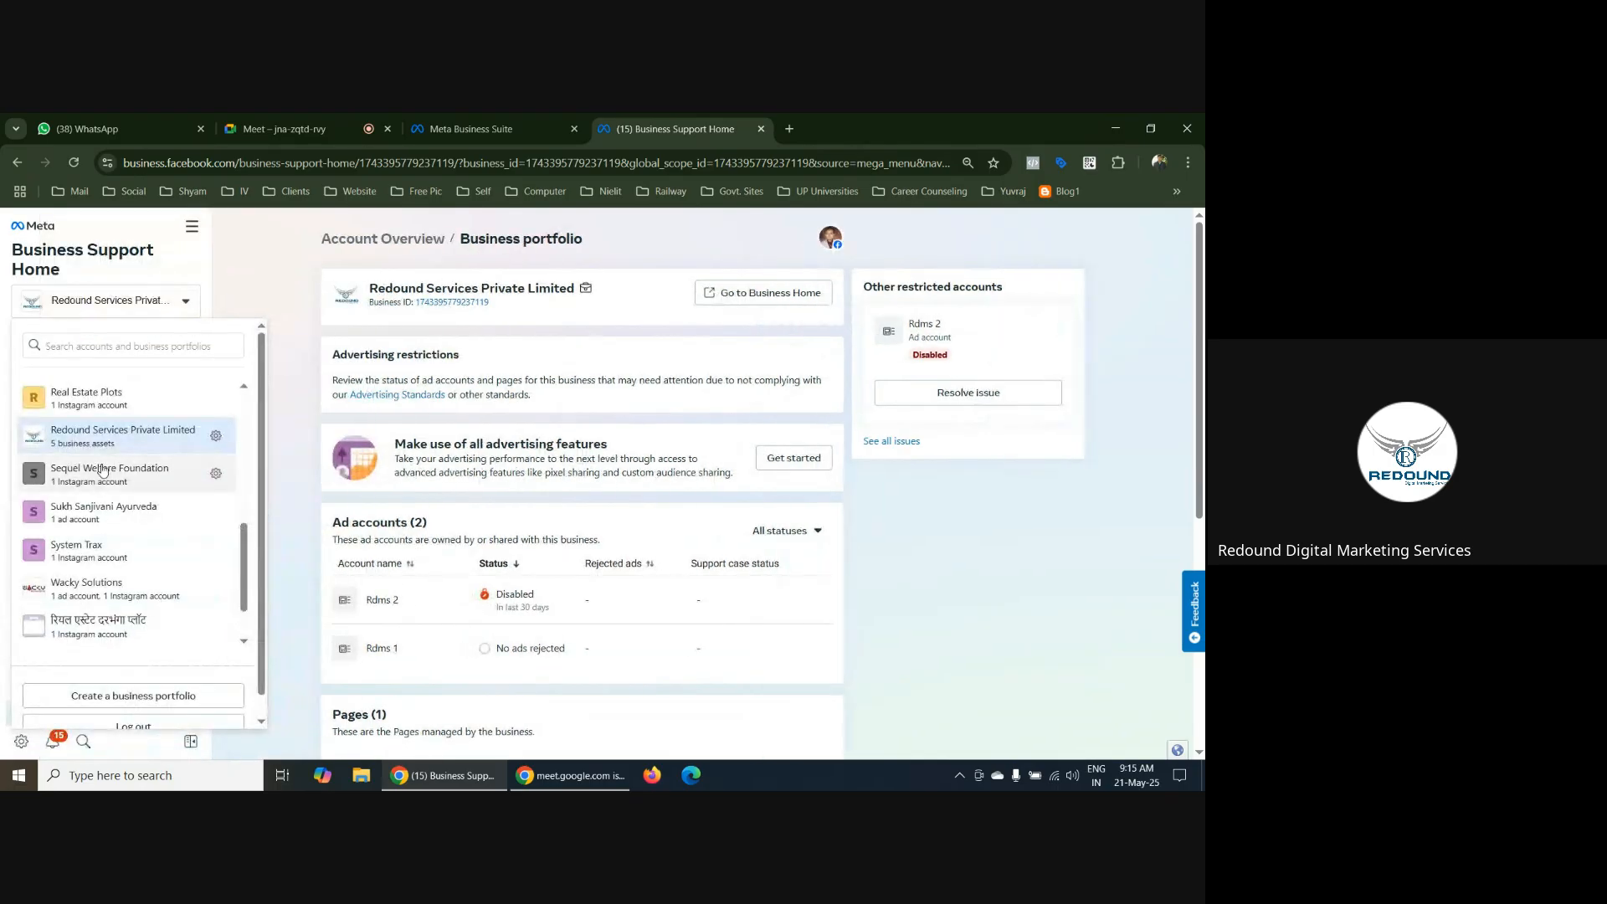
pyautogui.scroll(-1, 96, 444)
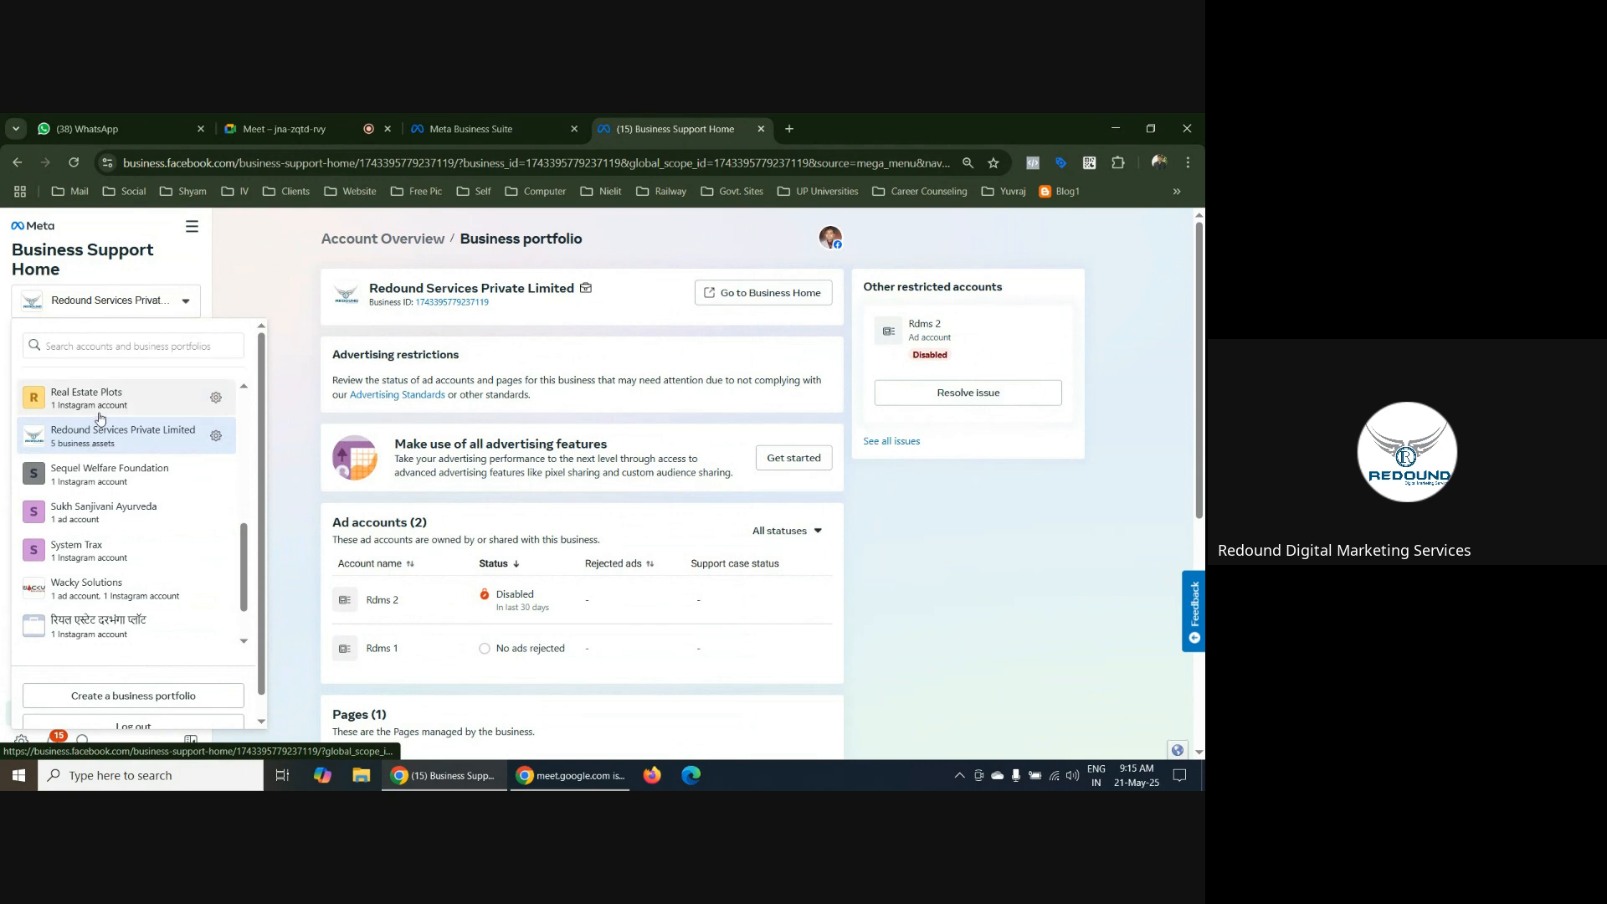
pyautogui.scroll(6, 108, 515)
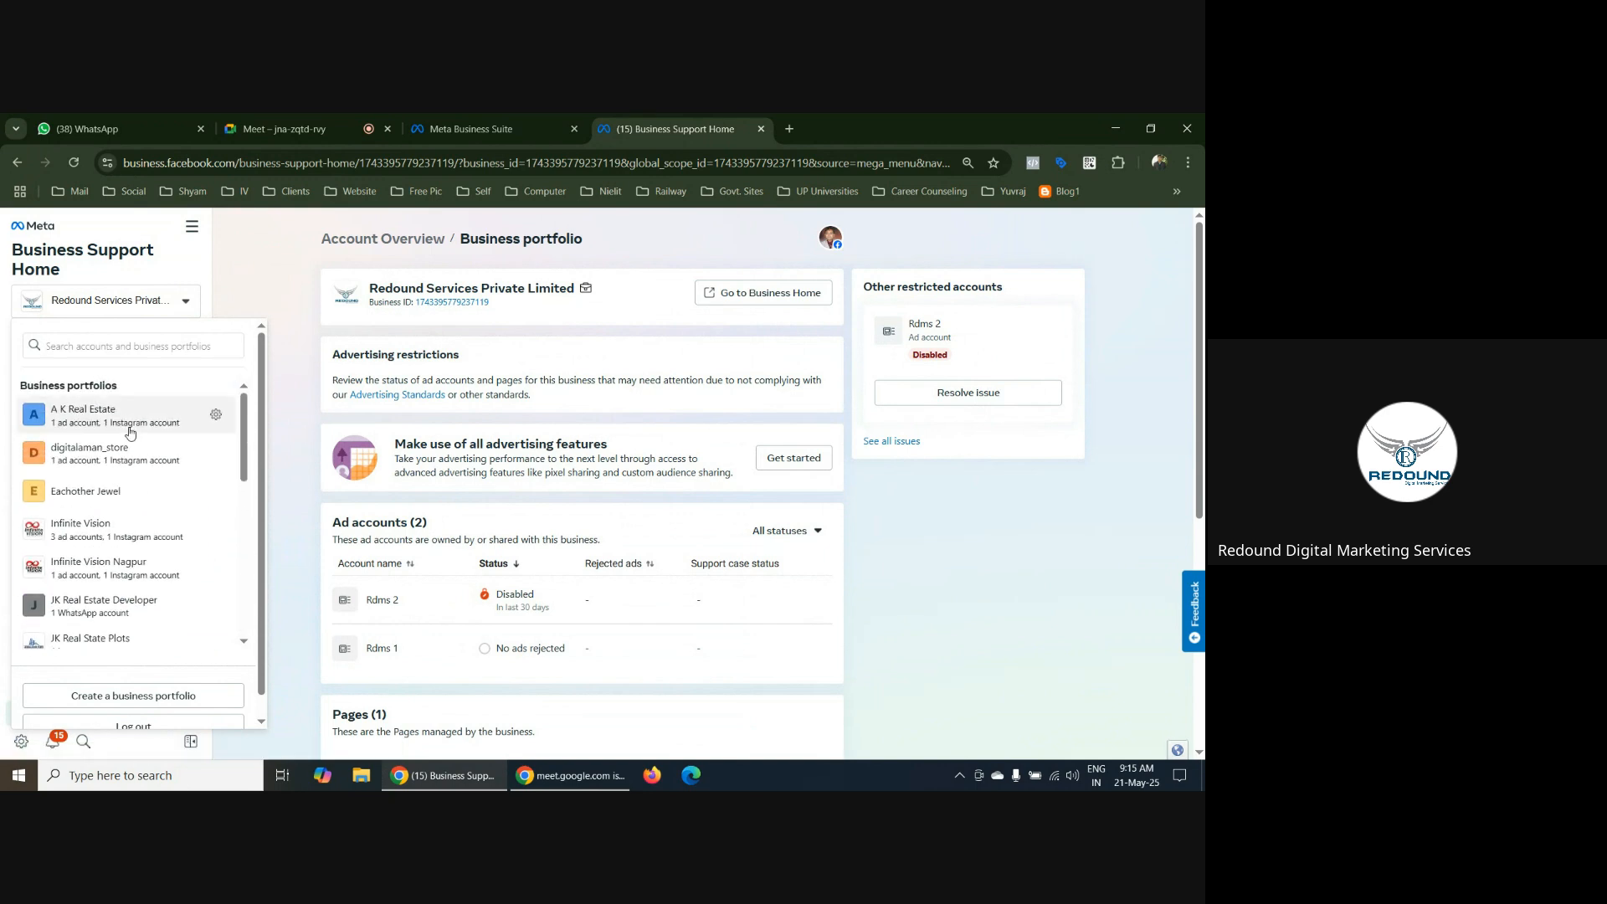
pyautogui.scroll(-4, 125, 515)
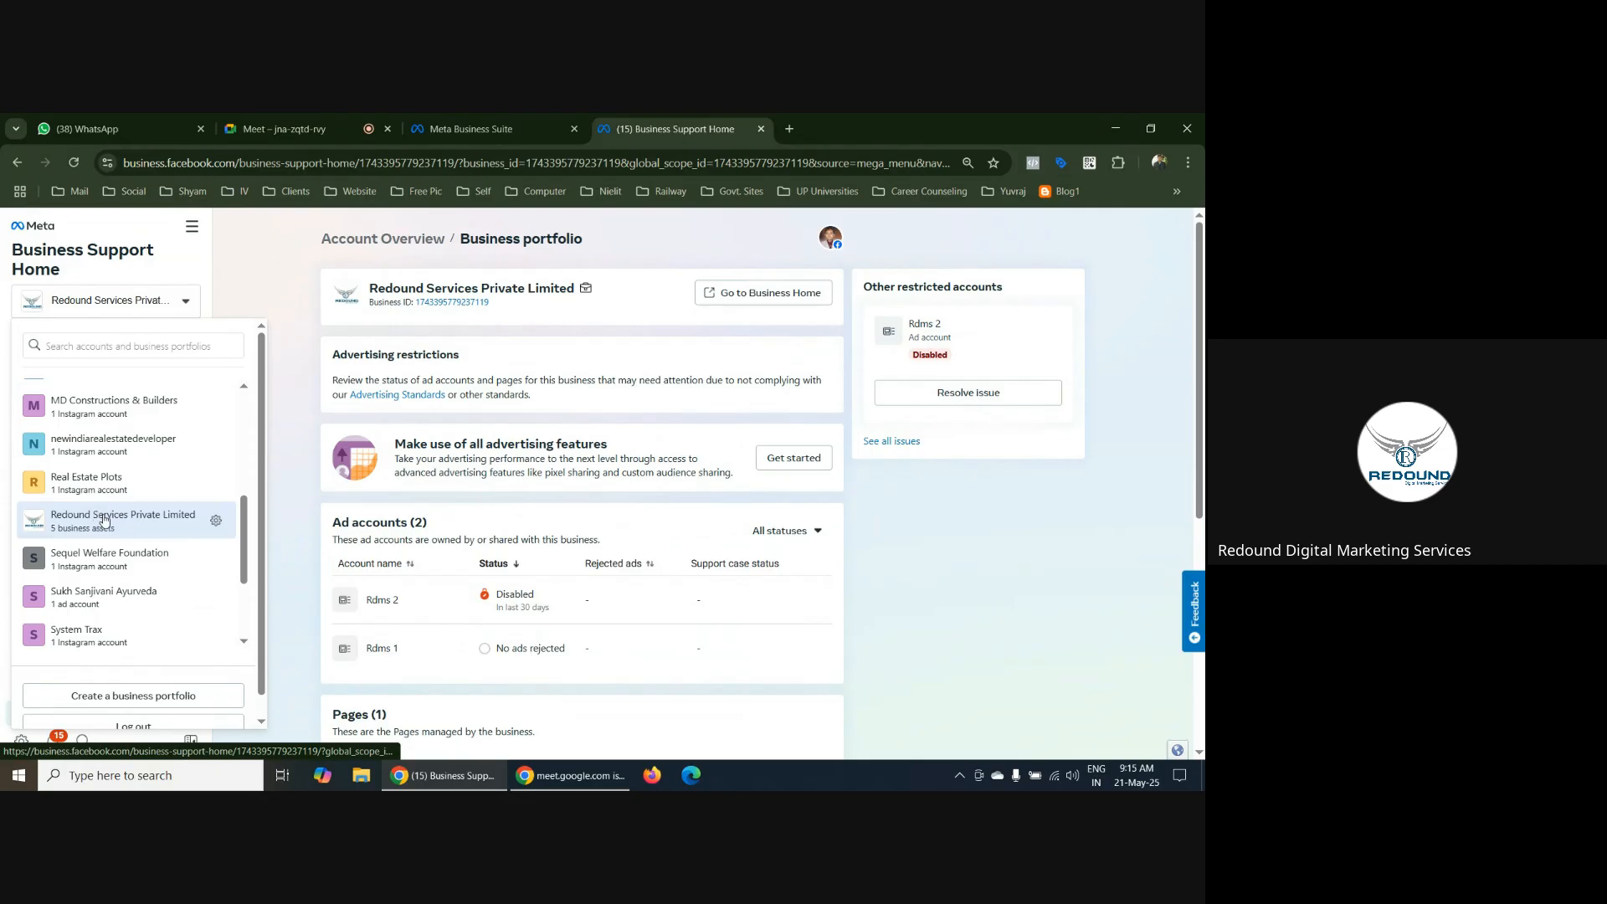
pyautogui.scroll(-3, 109, 536)
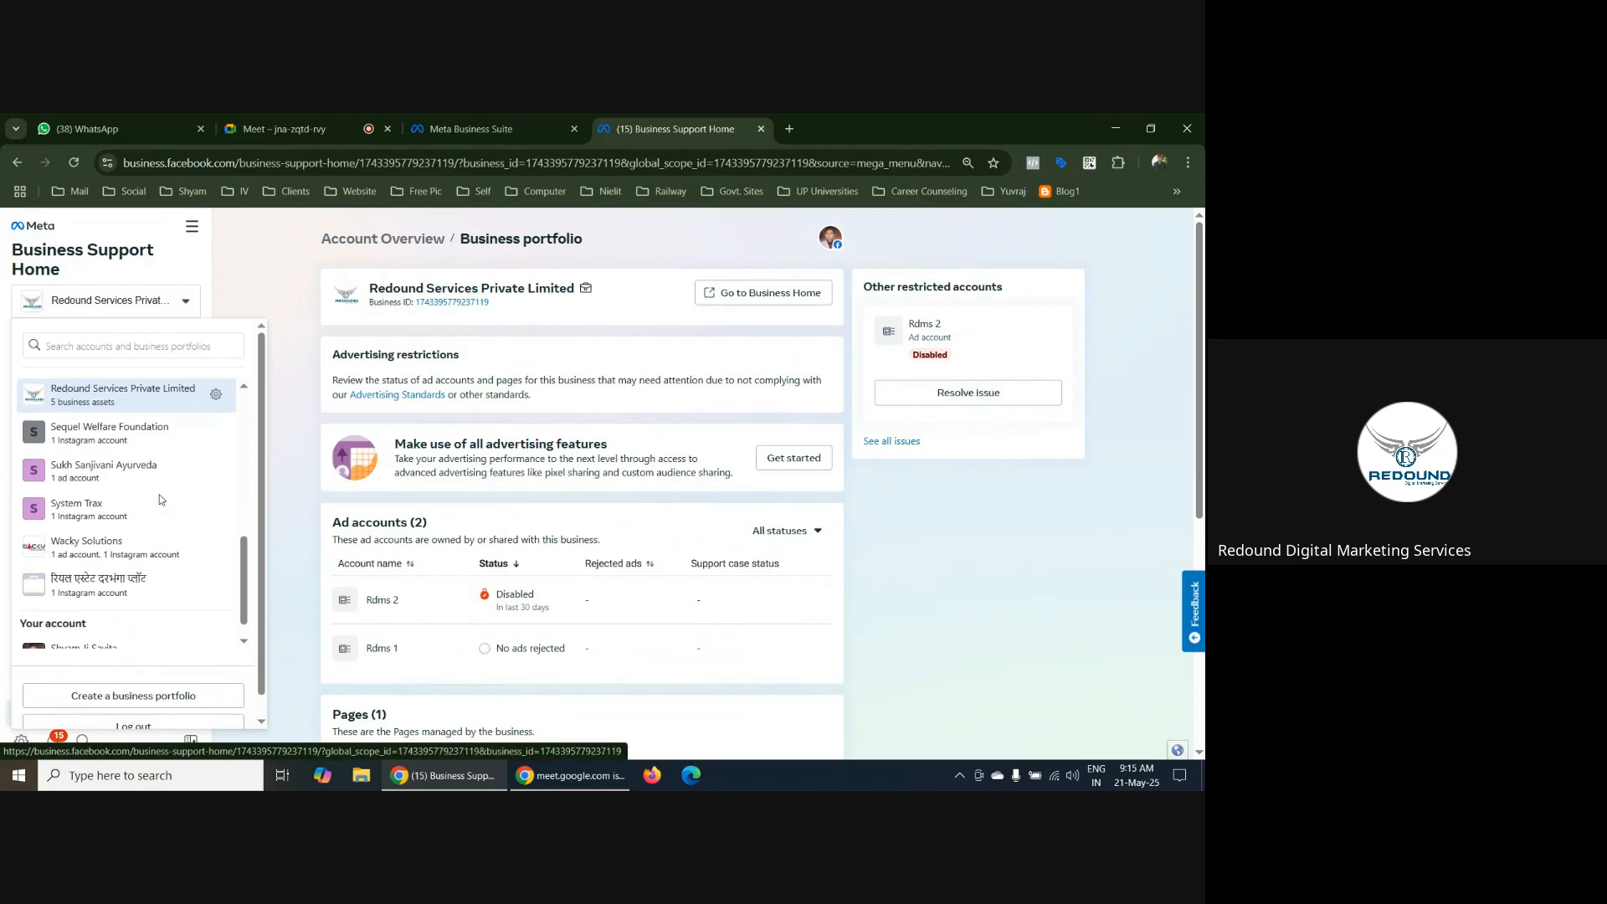
pyautogui.scroll(1, 251, 367)
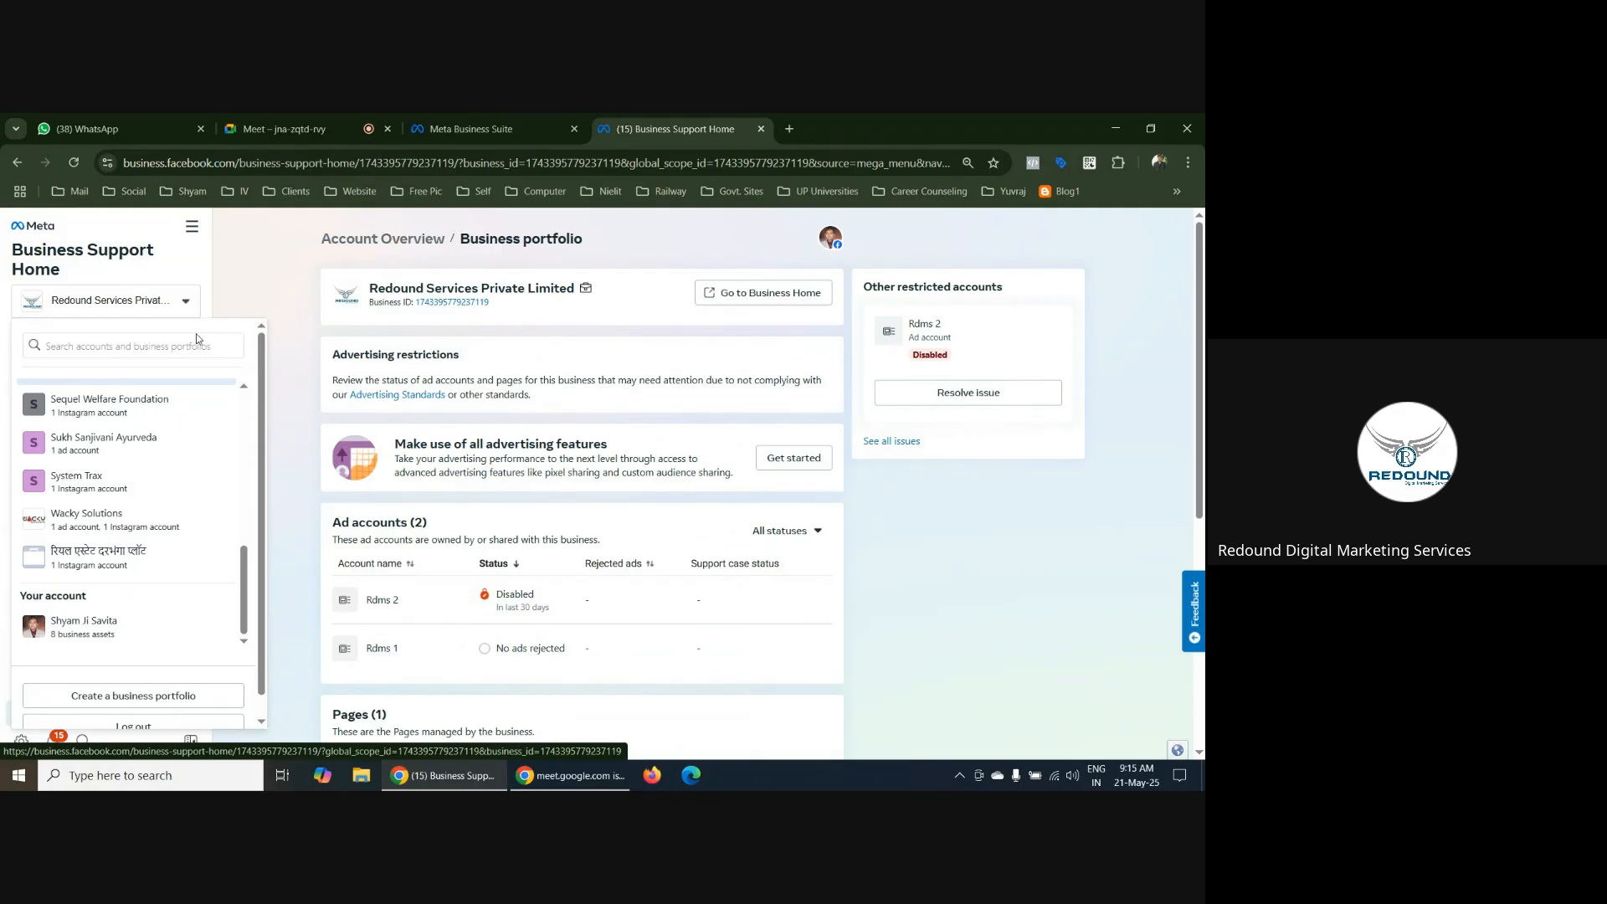
pyautogui.scroll(5, 125, 494)
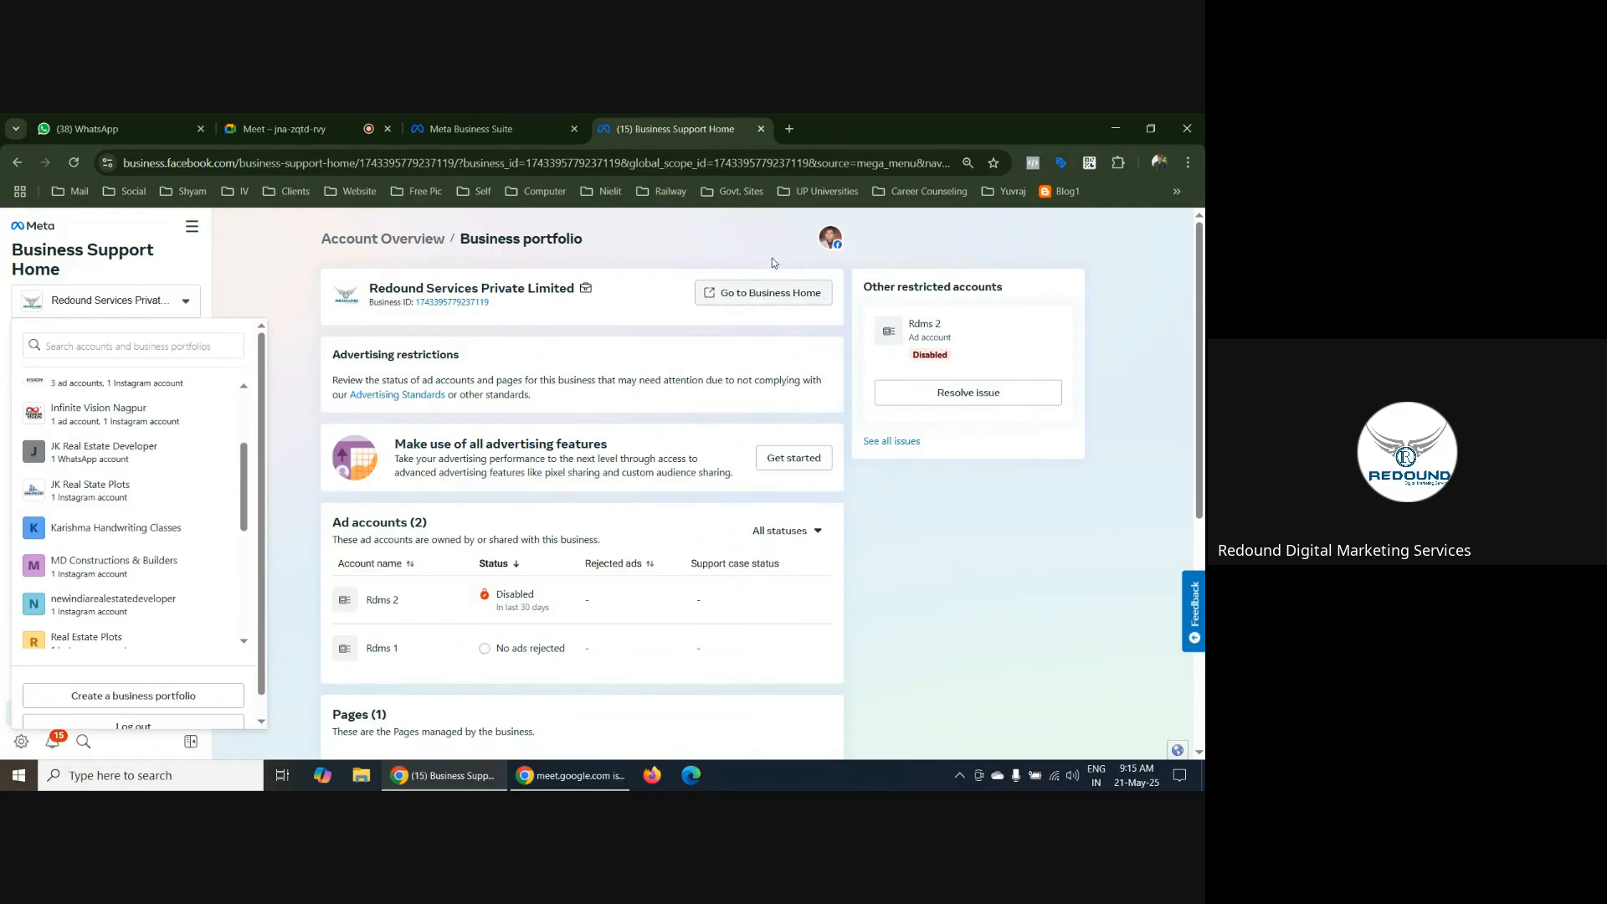
pyautogui.click(753, 241)
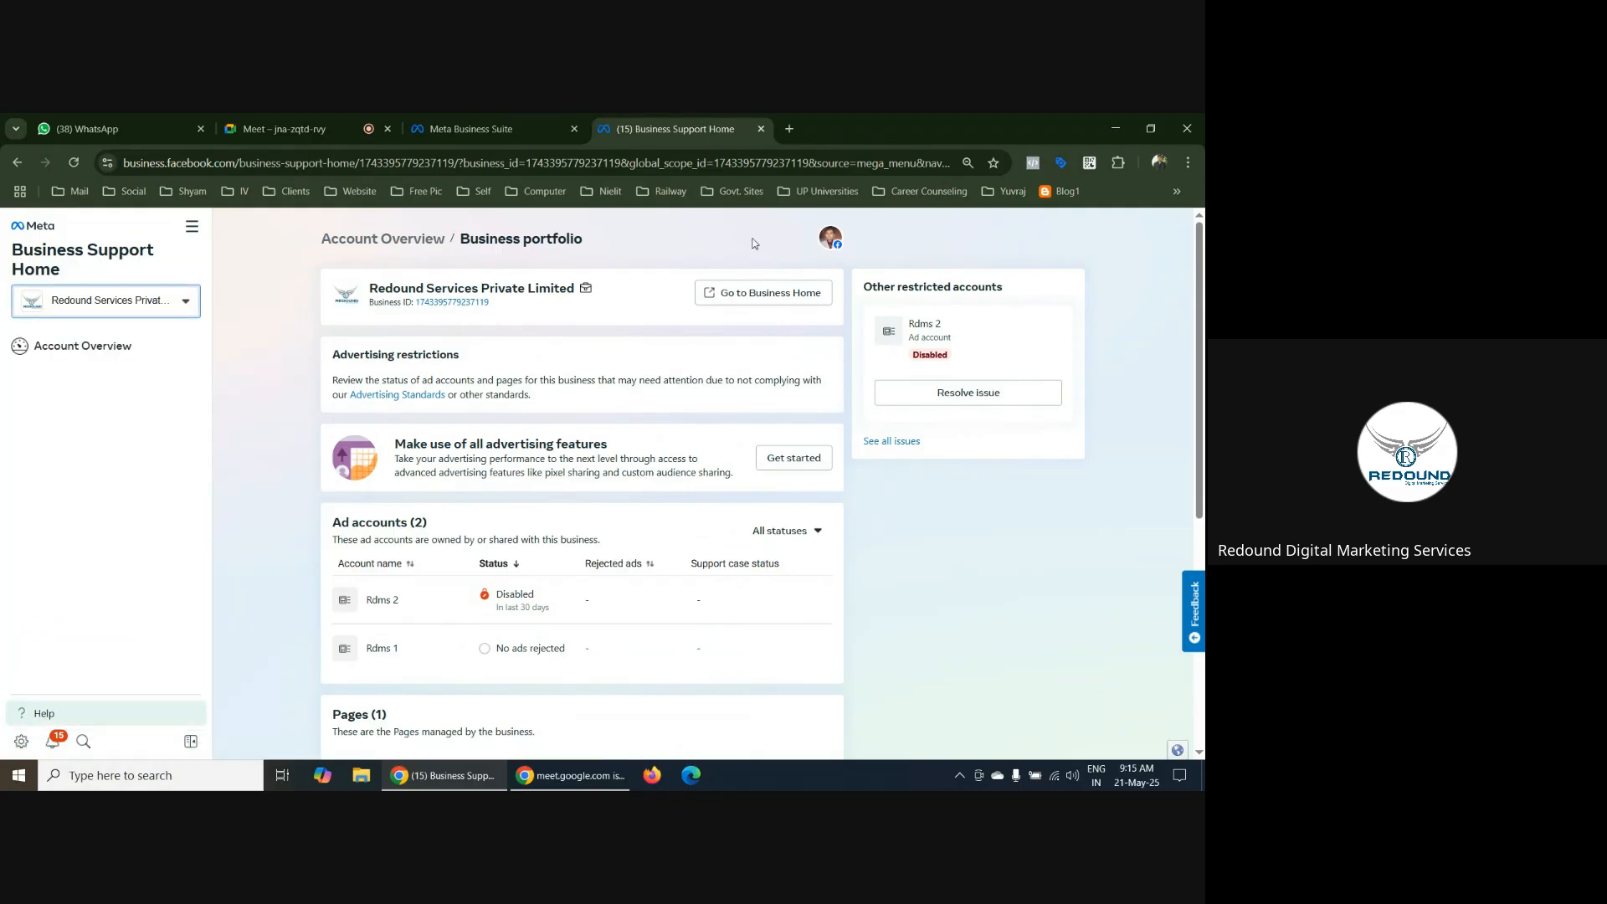
pyautogui.click(182, 303)
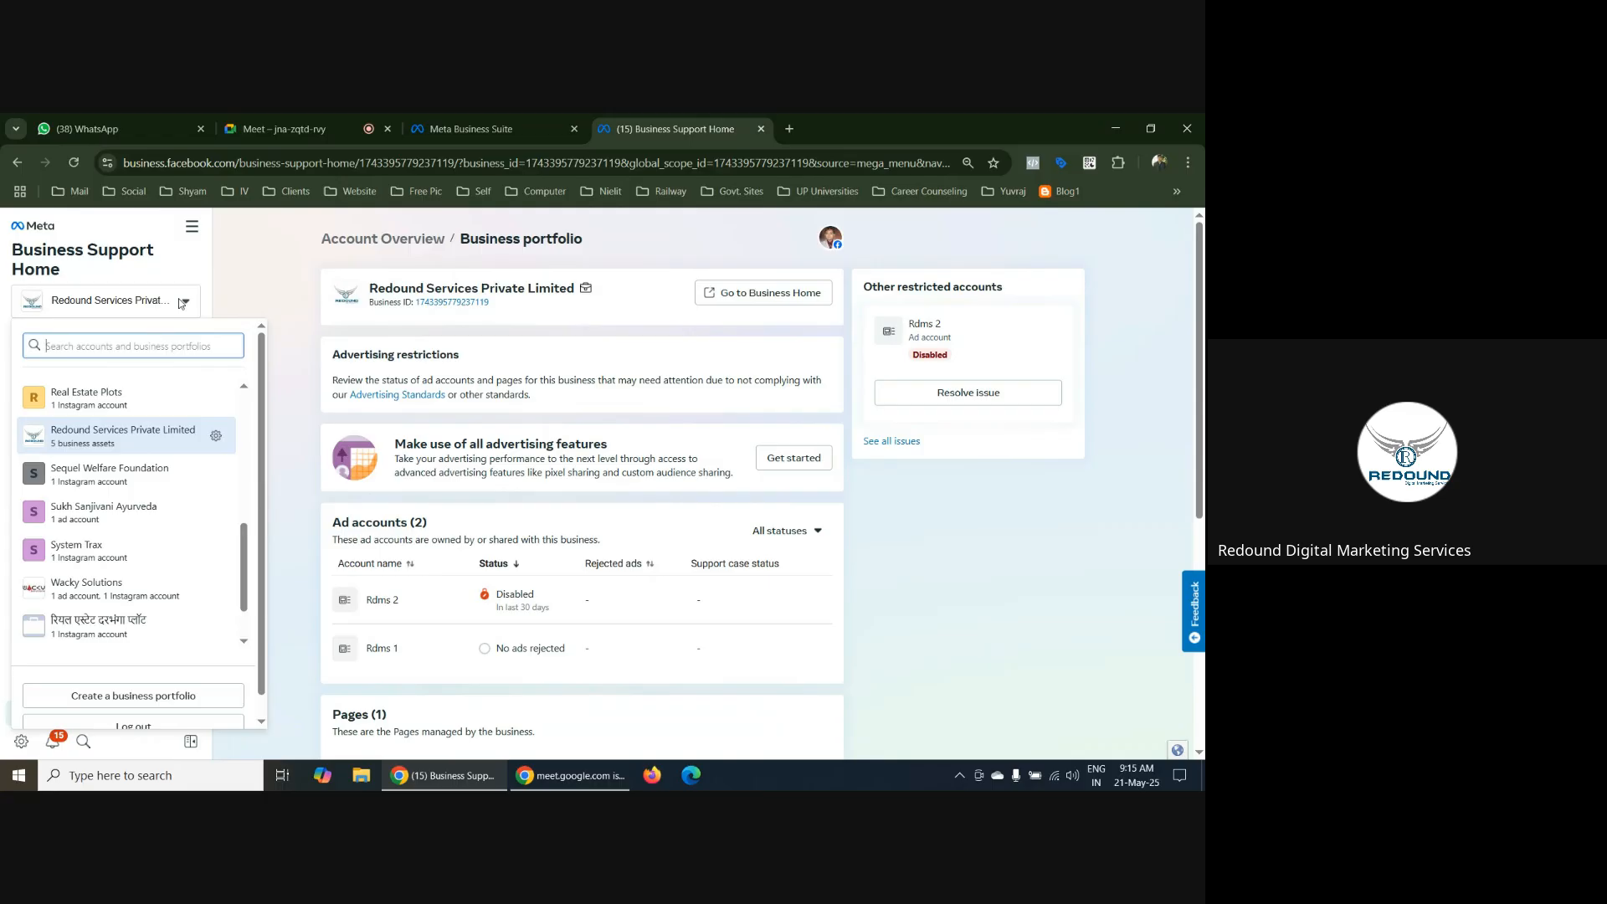
# Open Ads Manager from the full list of Meta business tools and switch to the Rdms 1 ad account
pyautogui.click(192, 226)
pyautogui.click(262, 291)
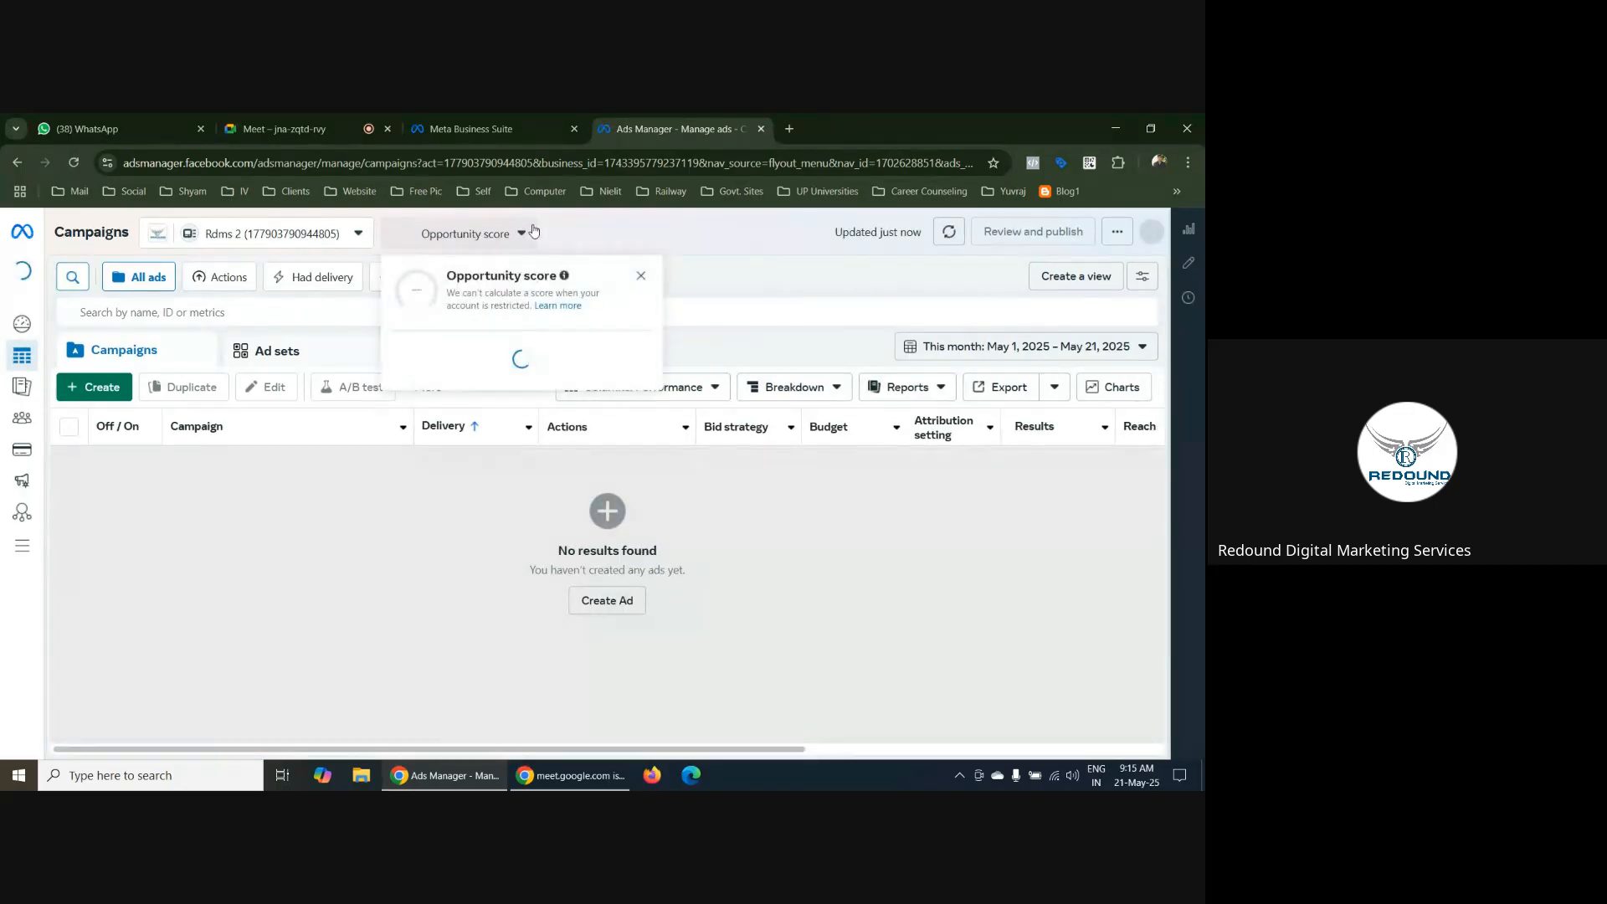
pyautogui.click(353, 234)
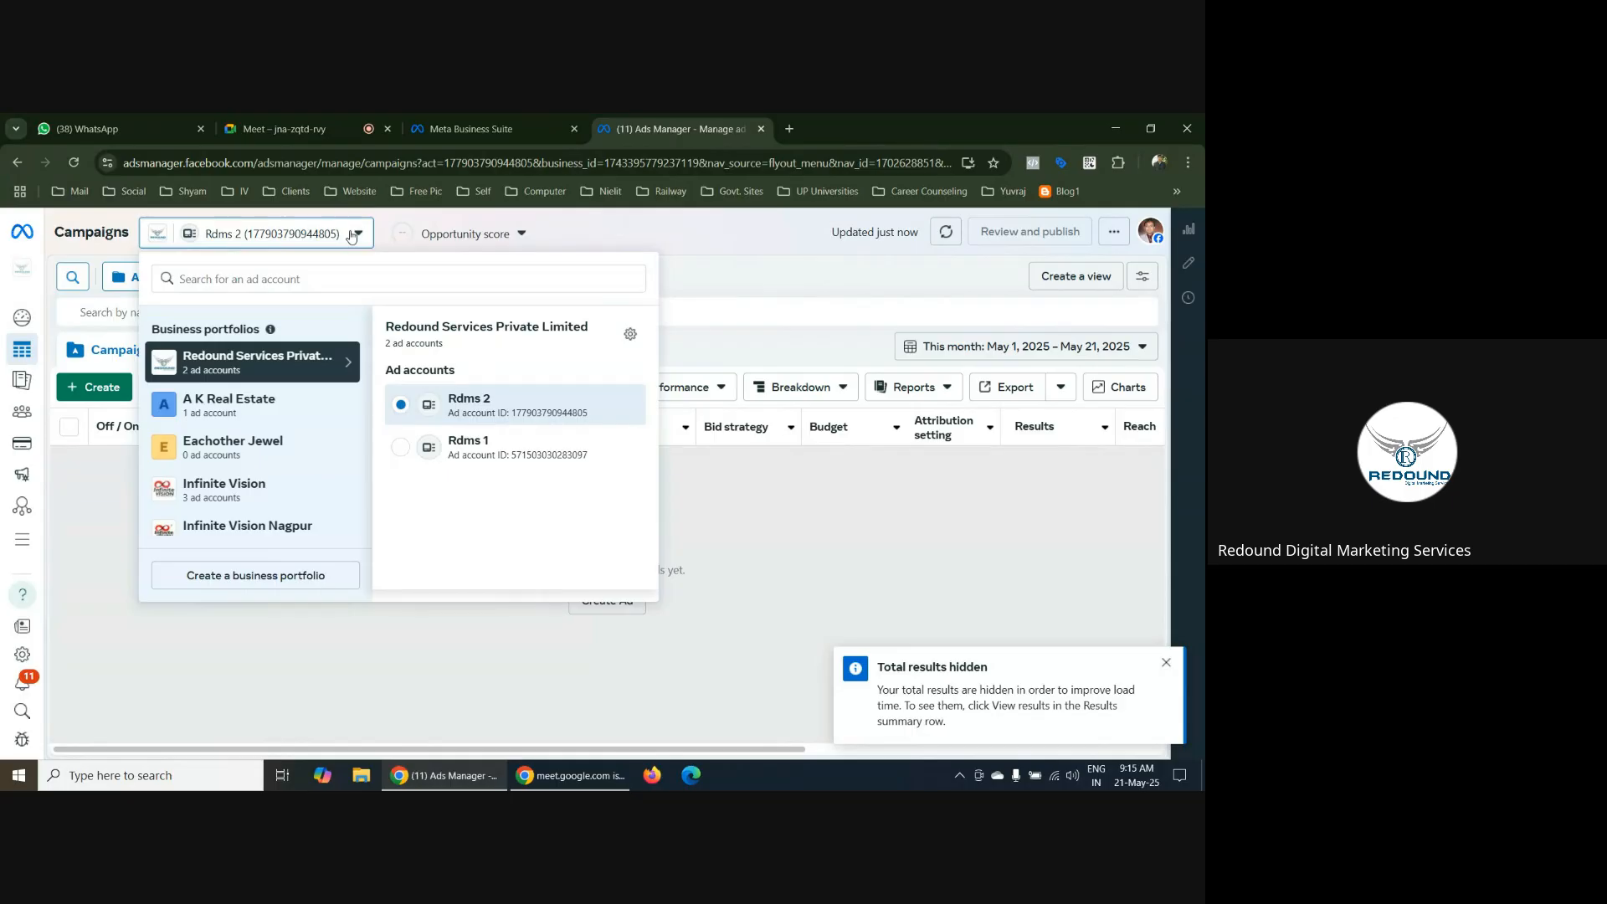
pyautogui.click(399, 452)
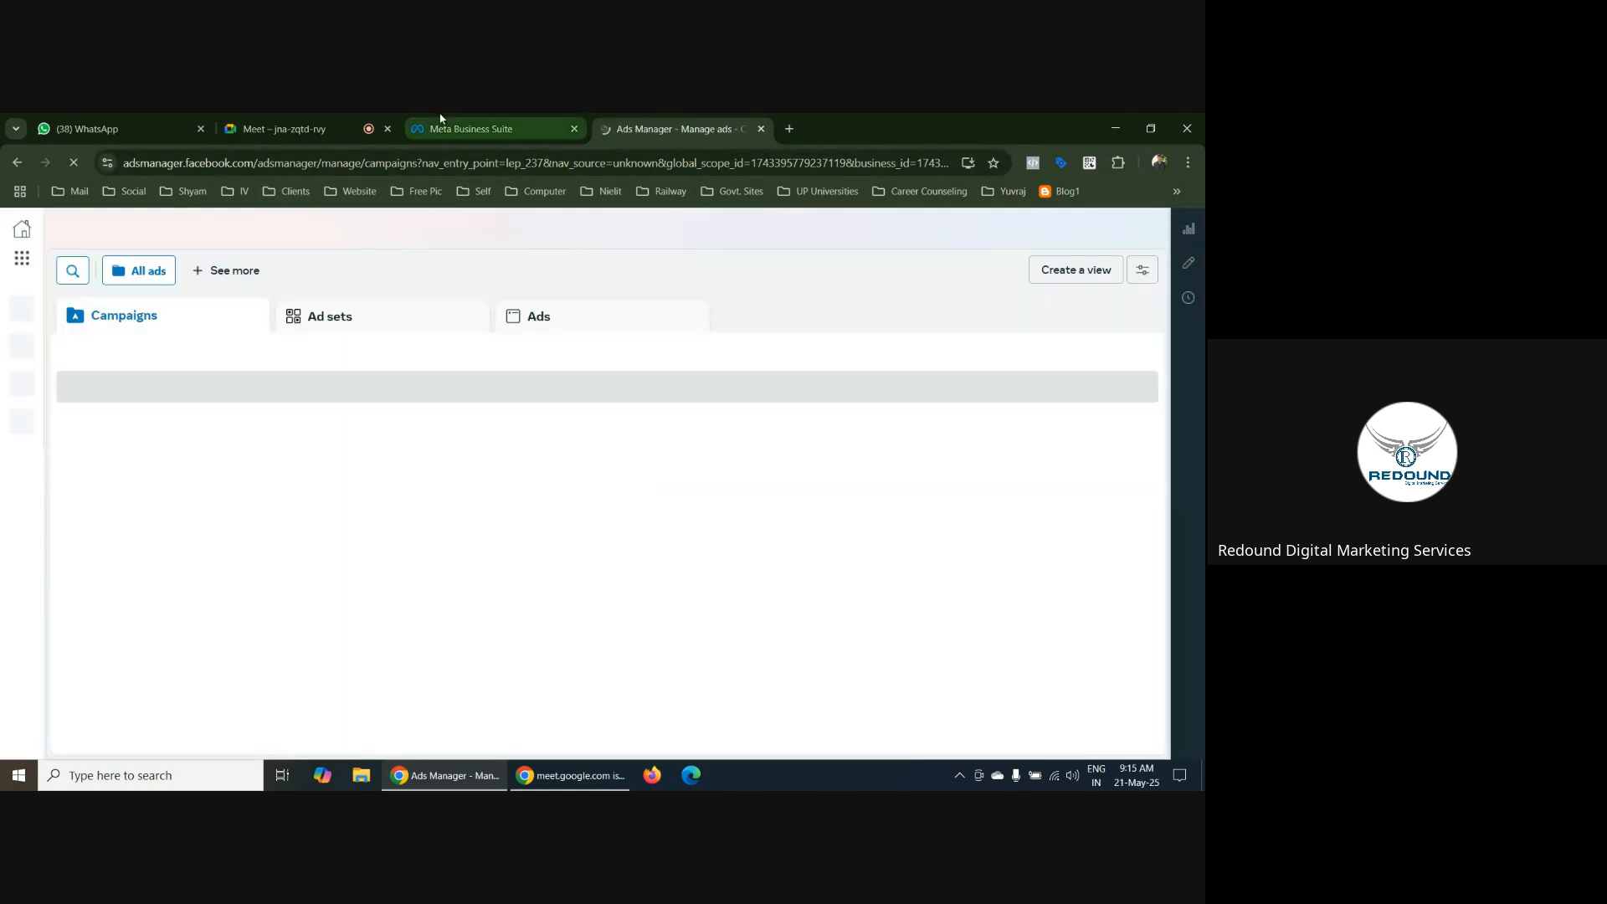
# Close the Meta Business Suite browser tab and dismiss the Total results hidden notice in Ads Manager
pyautogui.click(545, 131)
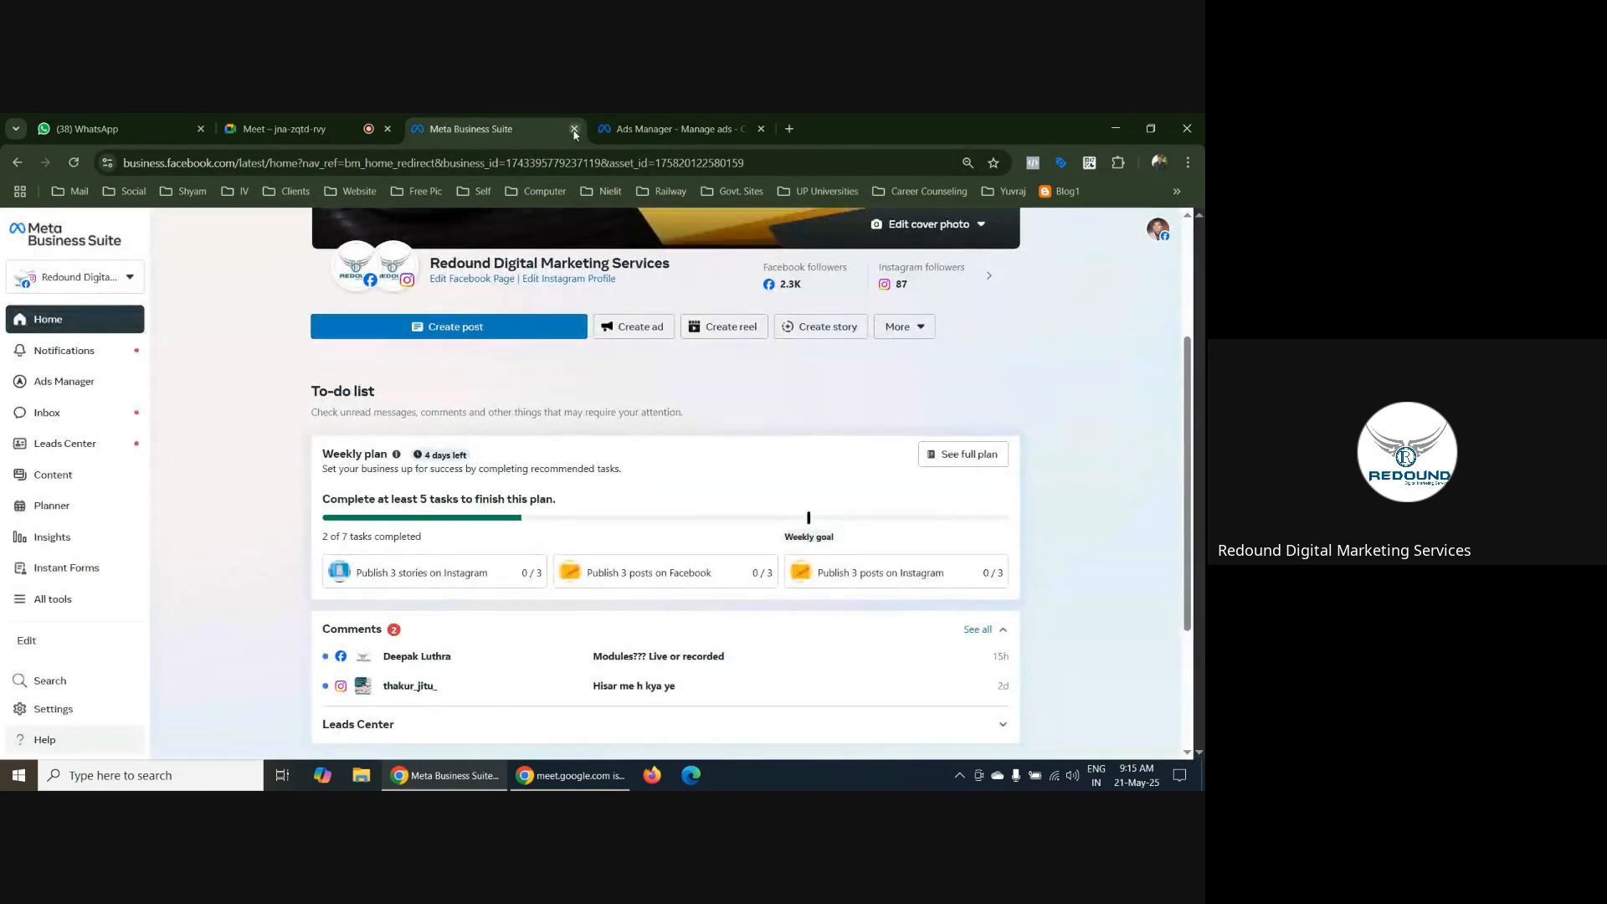
pyautogui.click(574, 128)
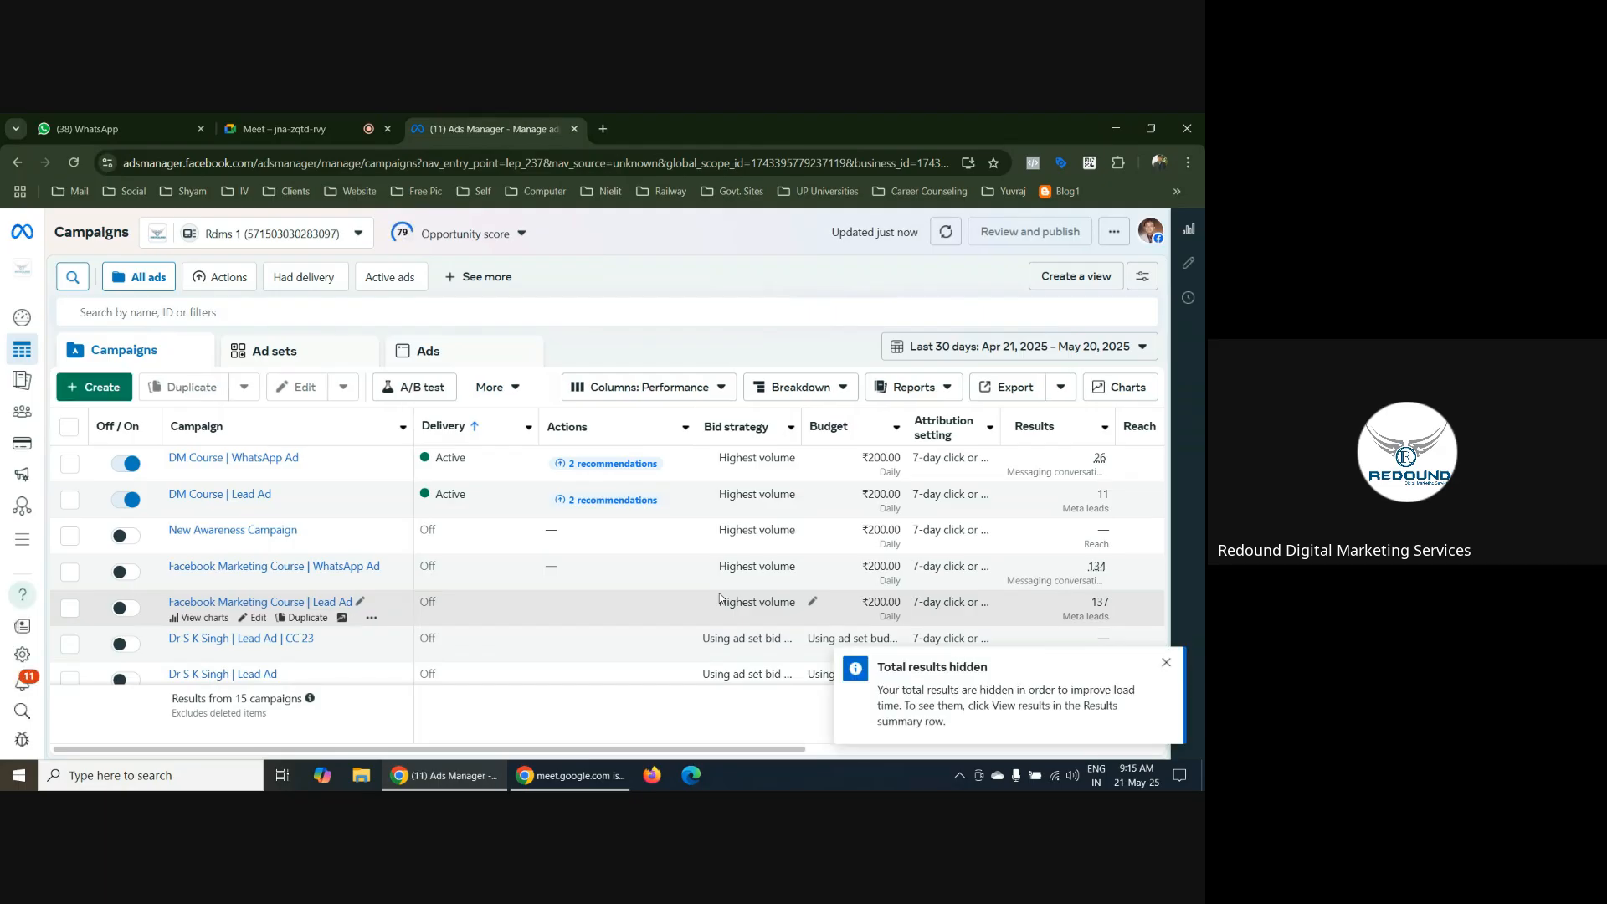
pyautogui.click(1166, 662)
pyautogui.moveTo(101, 406)
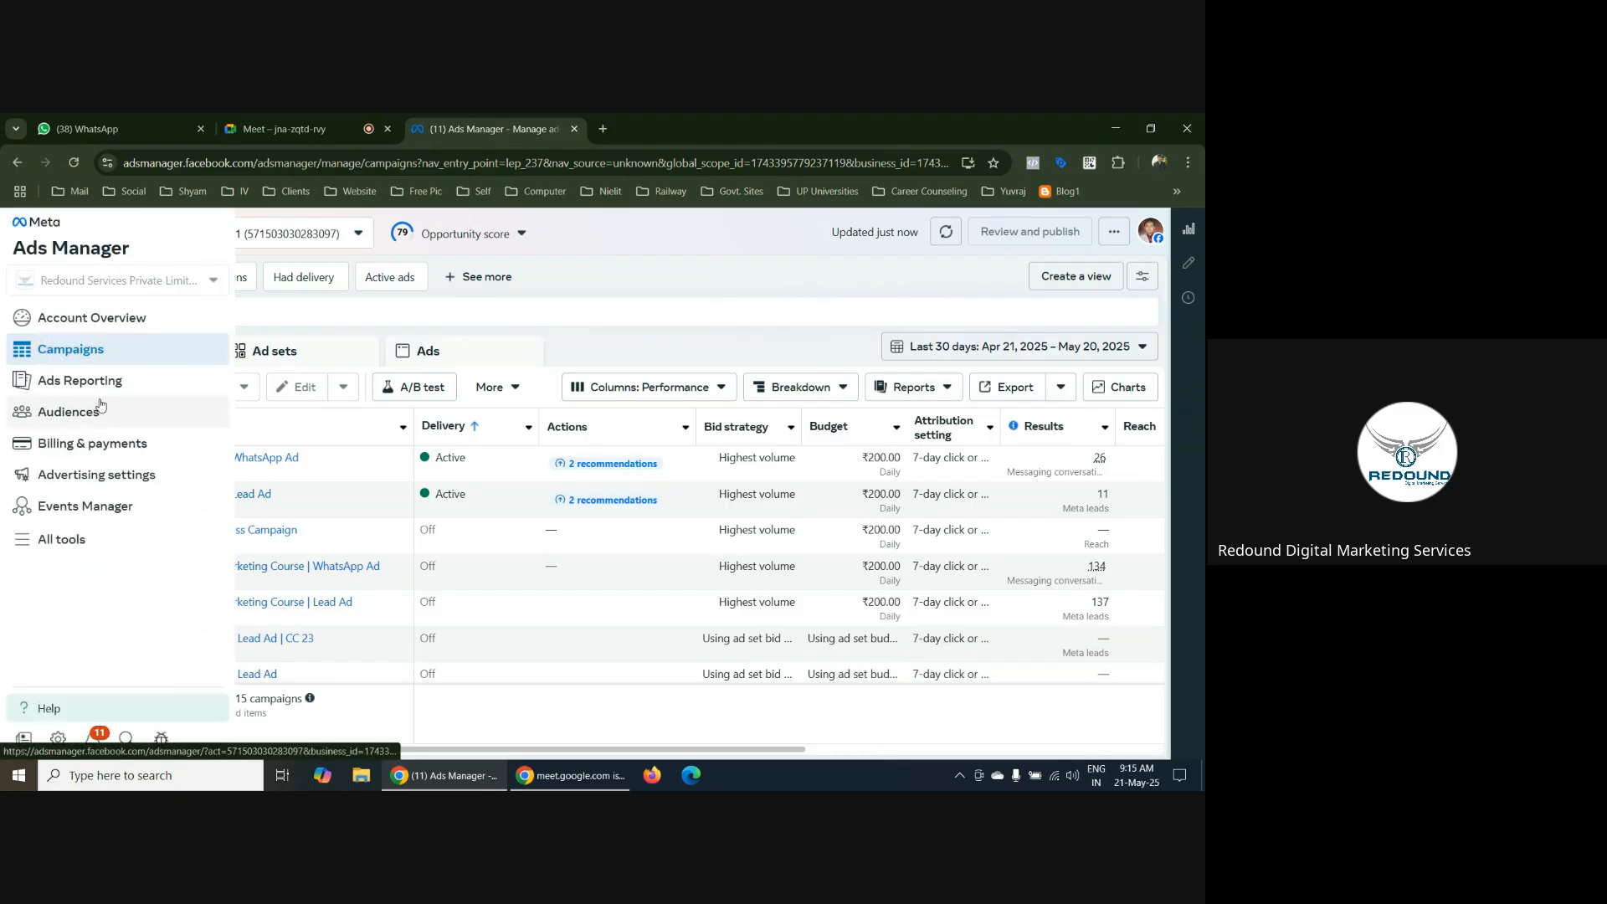
pyautogui.click(97, 388)
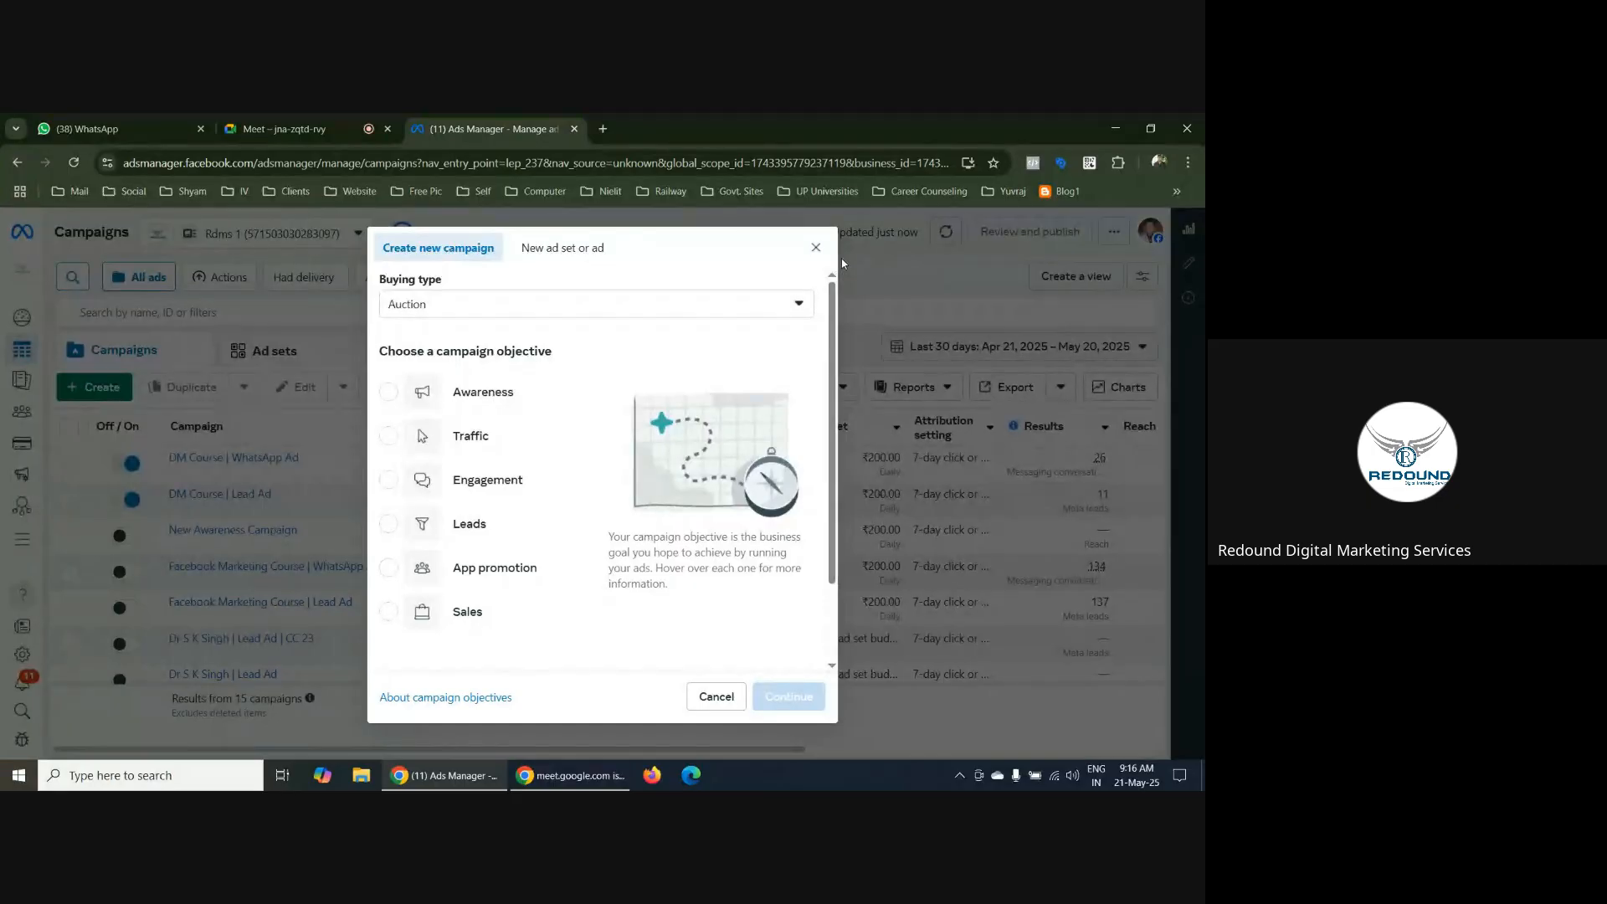
pyautogui.moveTo(459, 447)
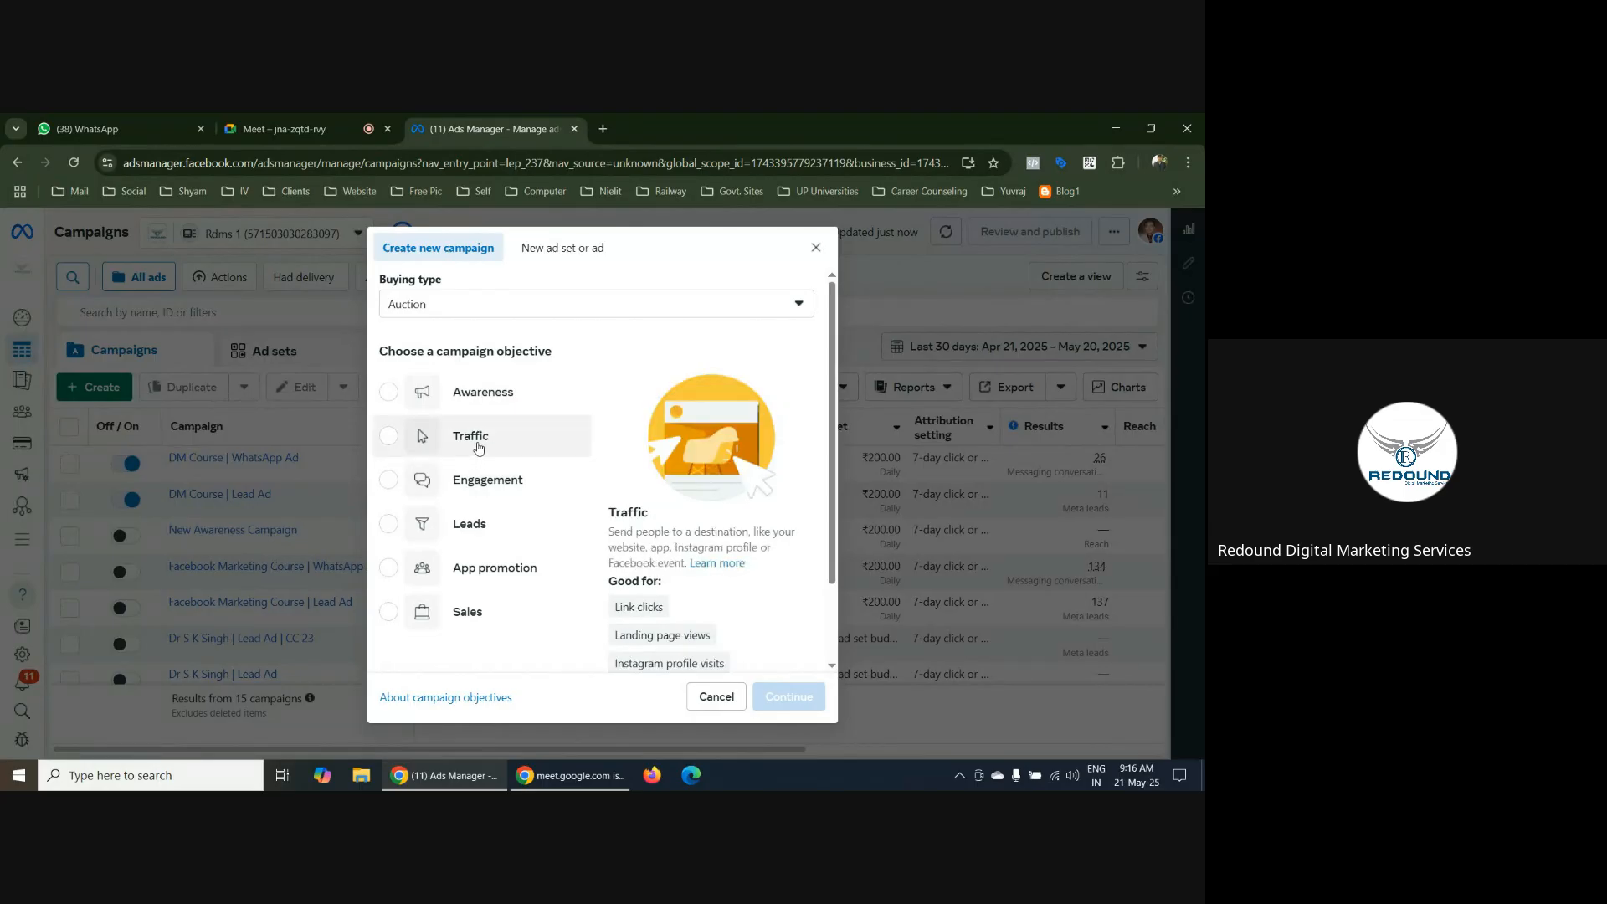
pyautogui.click(389, 437)
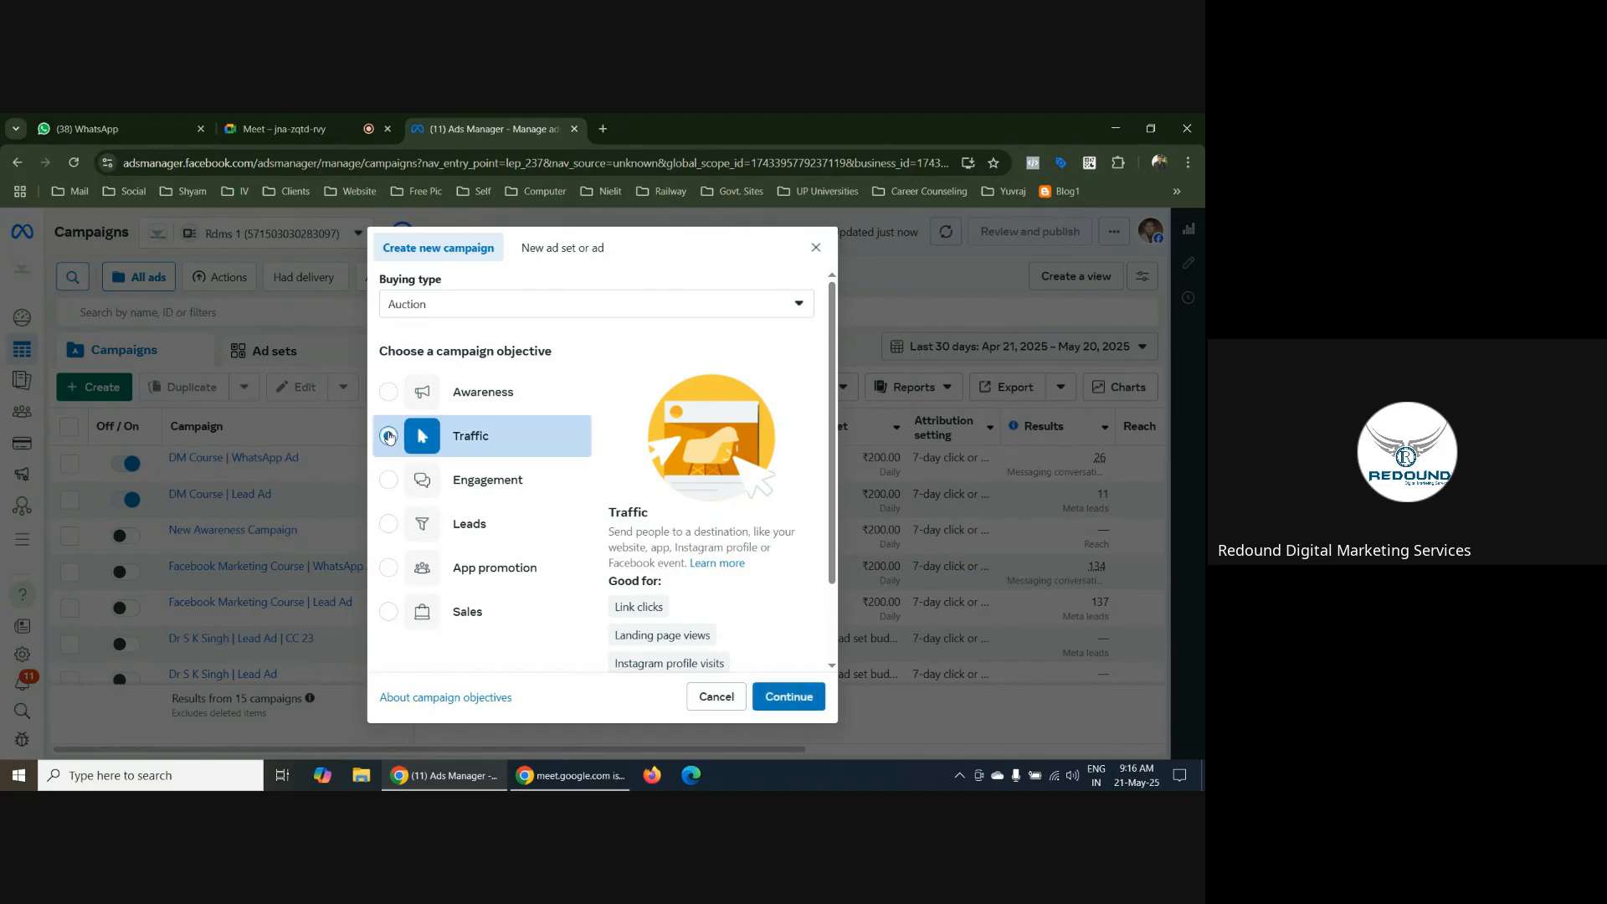
pyautogui.scroll(-2, 523, 432)
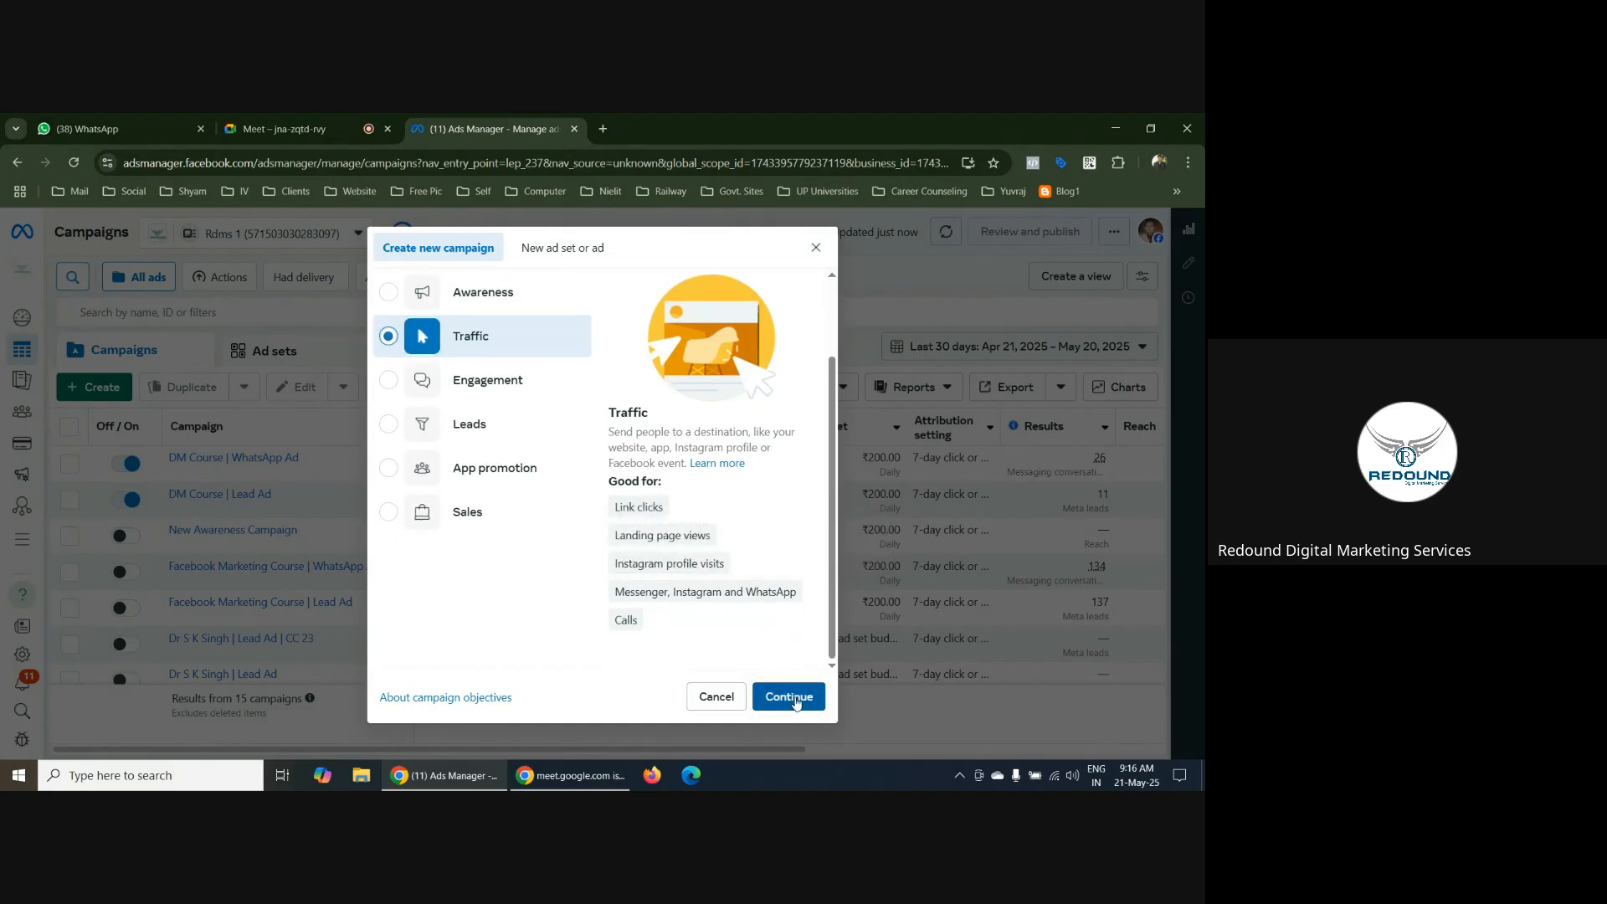
pyautogui.click(789, 697)
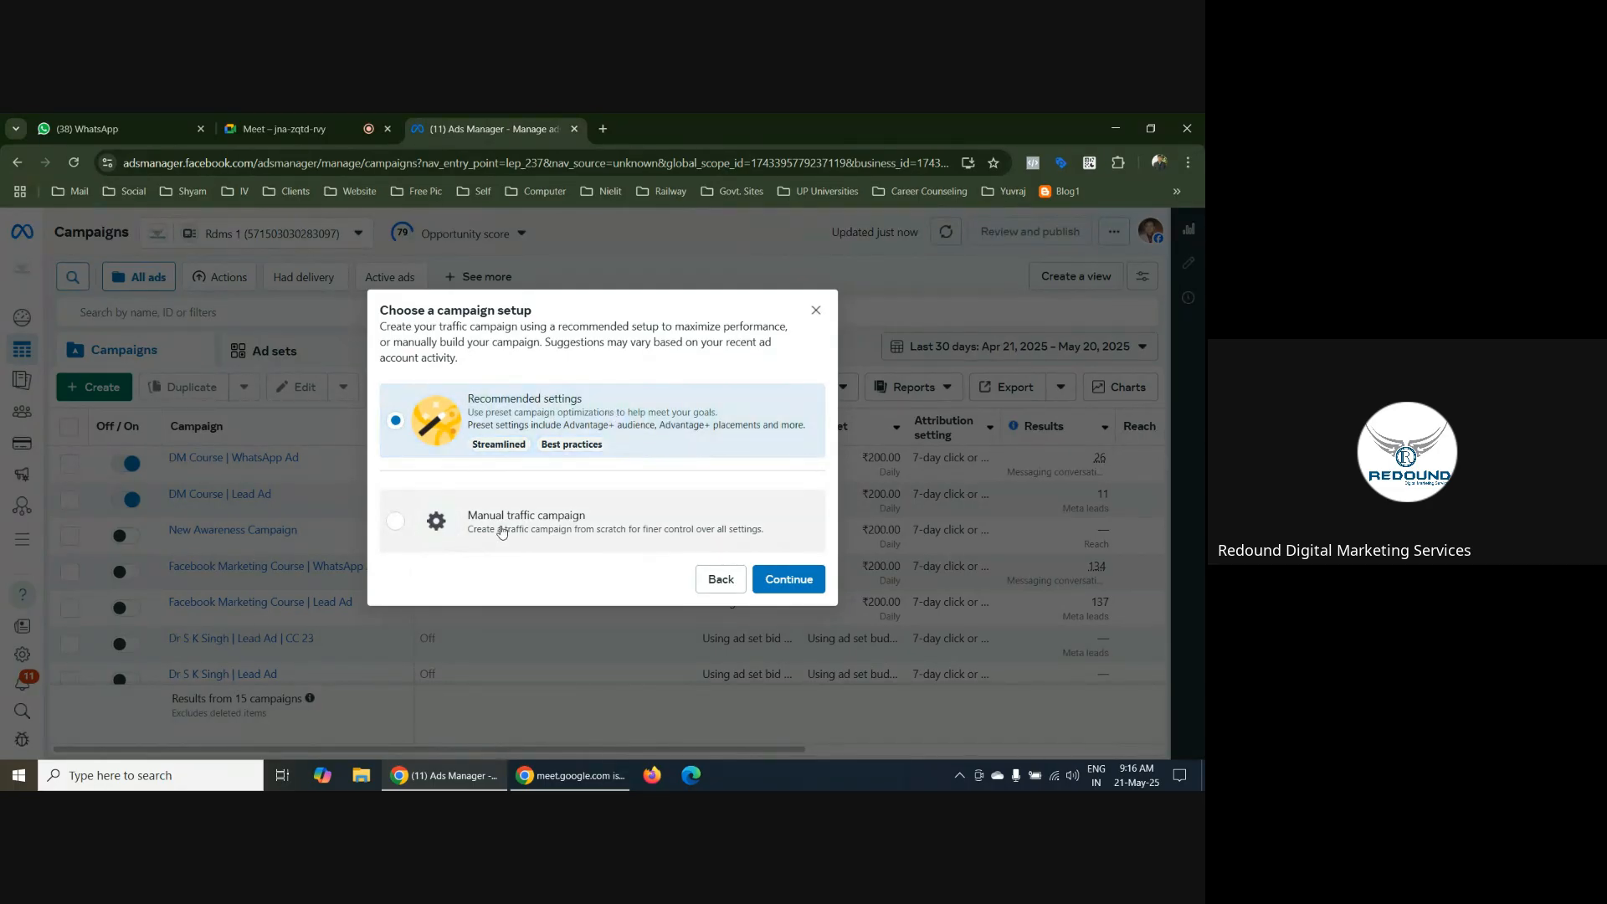
pyautogui.click(503, 532)
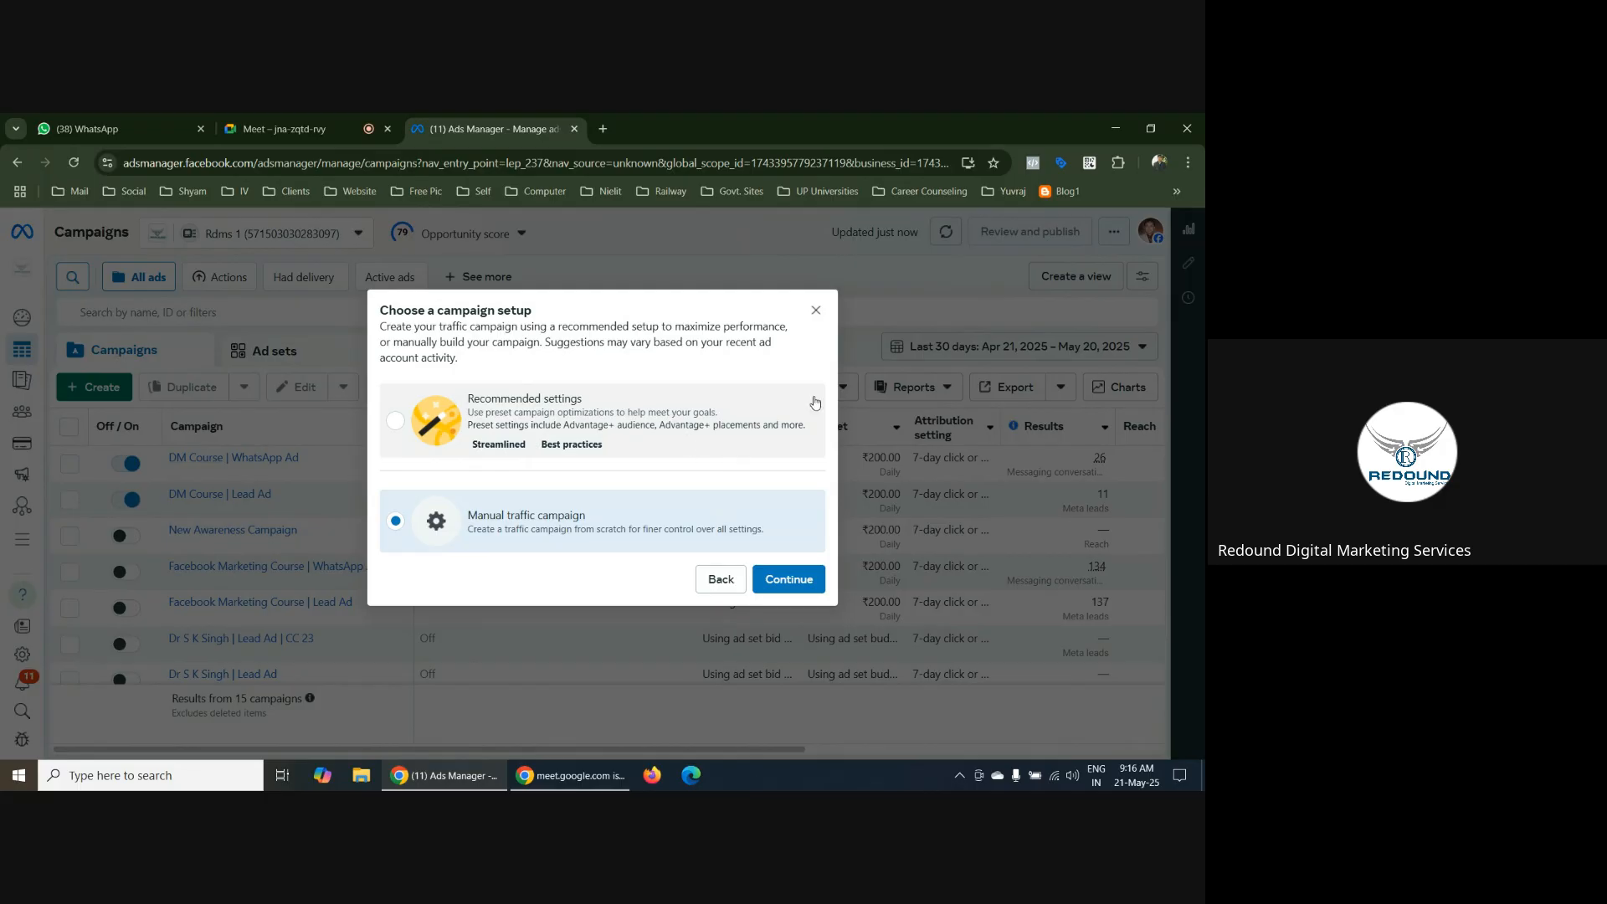
pyautogui.click(816, 310)
pyautogui.click(345, 358)
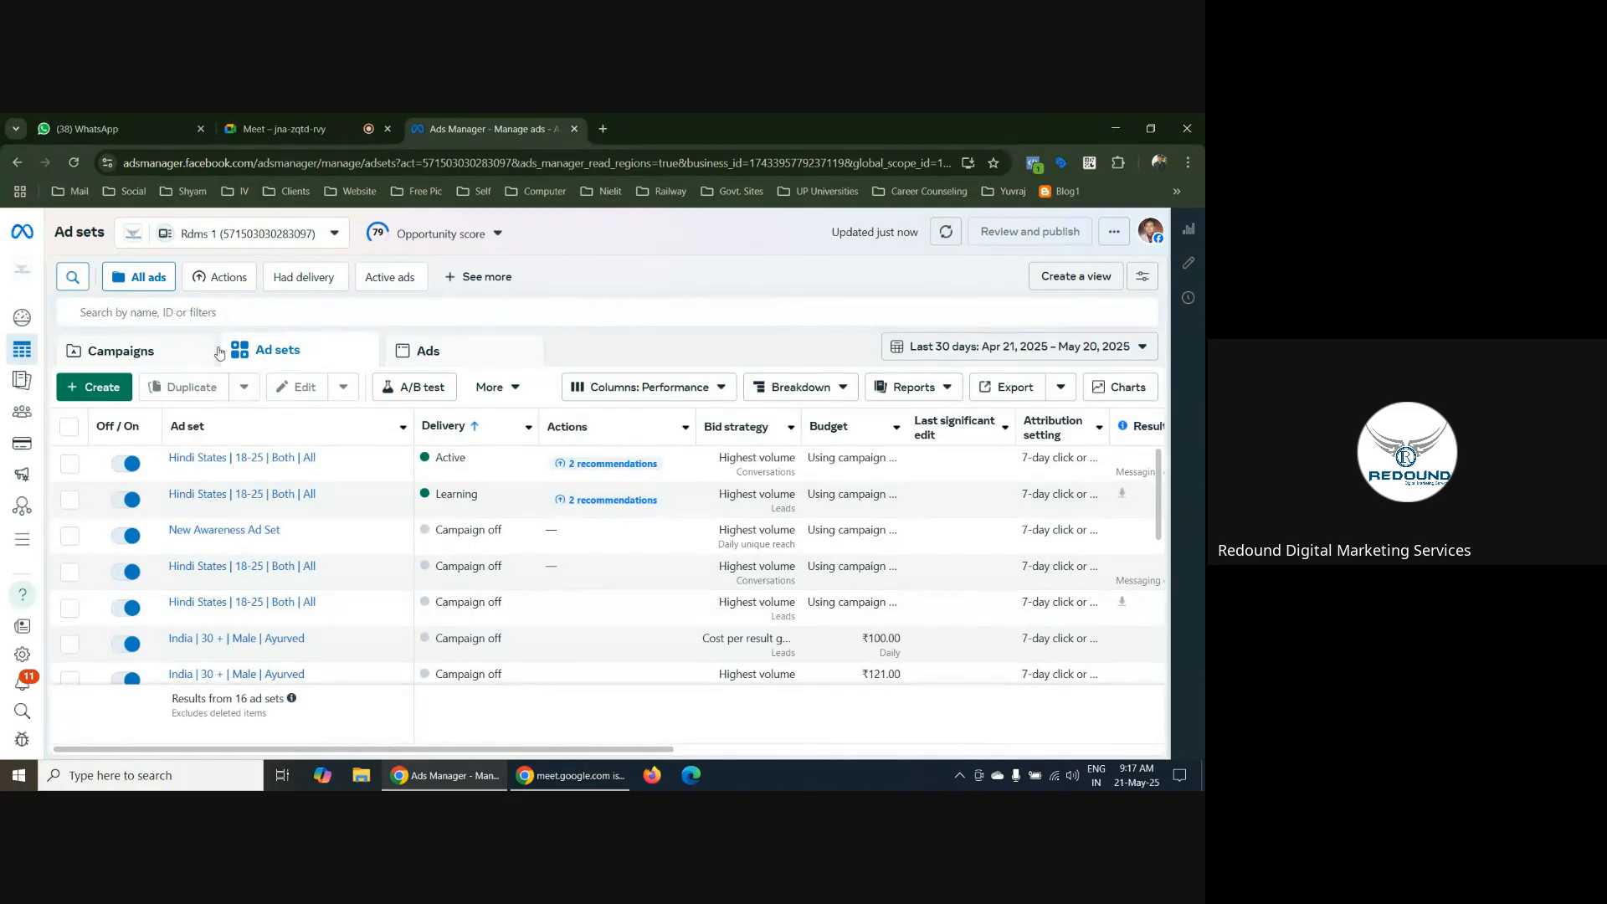
pyautogui.click(150, 356)
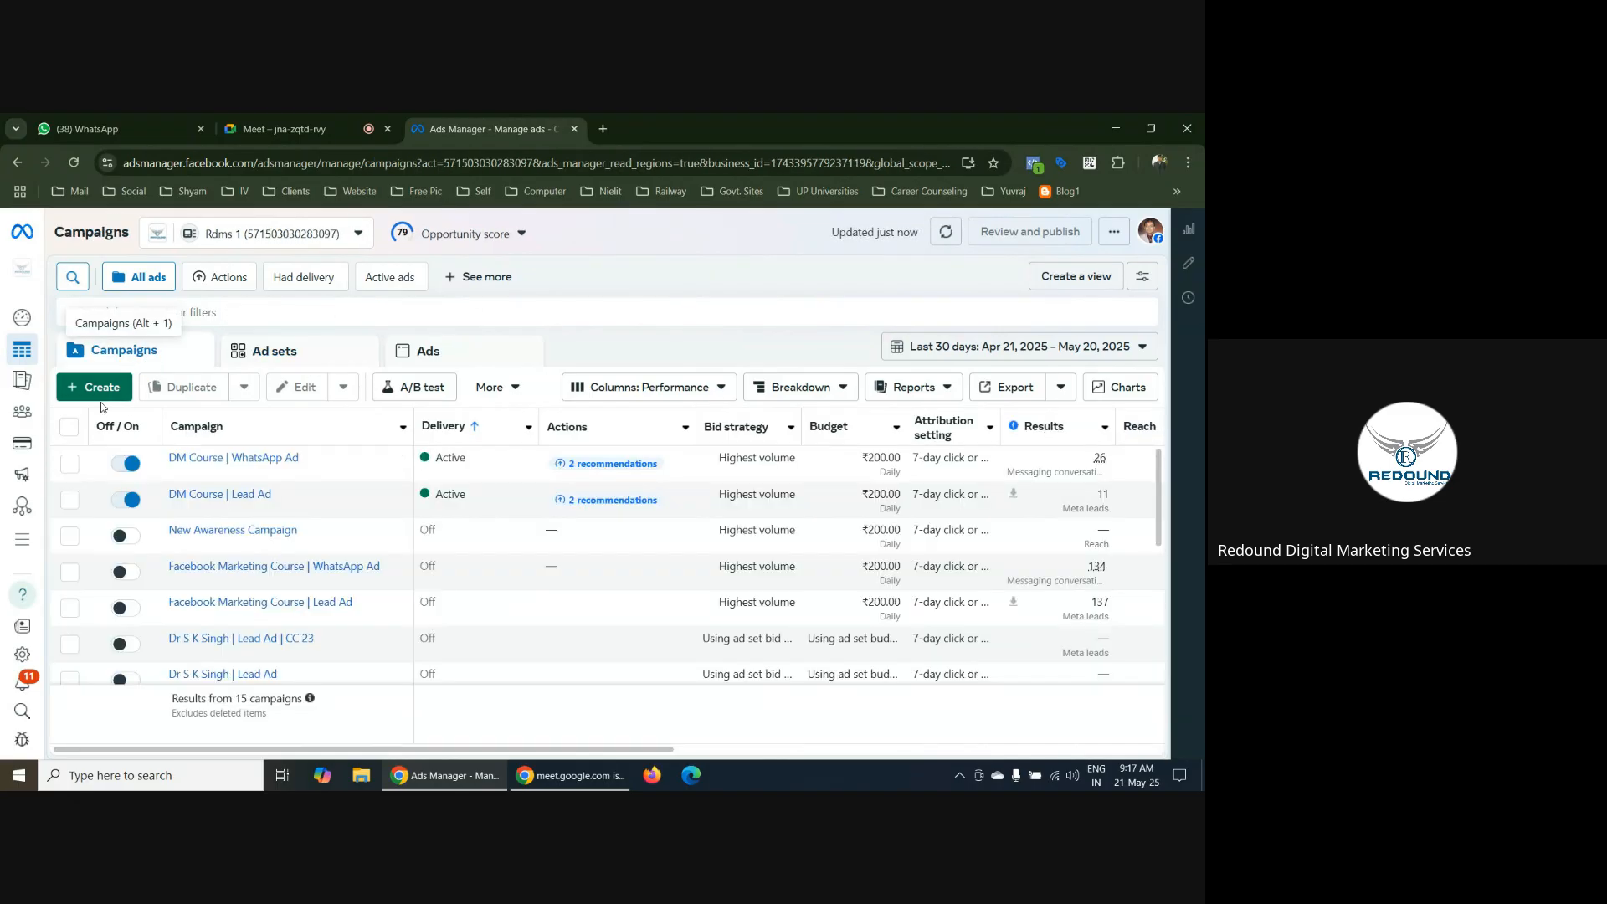
# Create a new campaign with the Traffic objective and the Manual traffic campaign setup
pyautogui.click(84, 389)
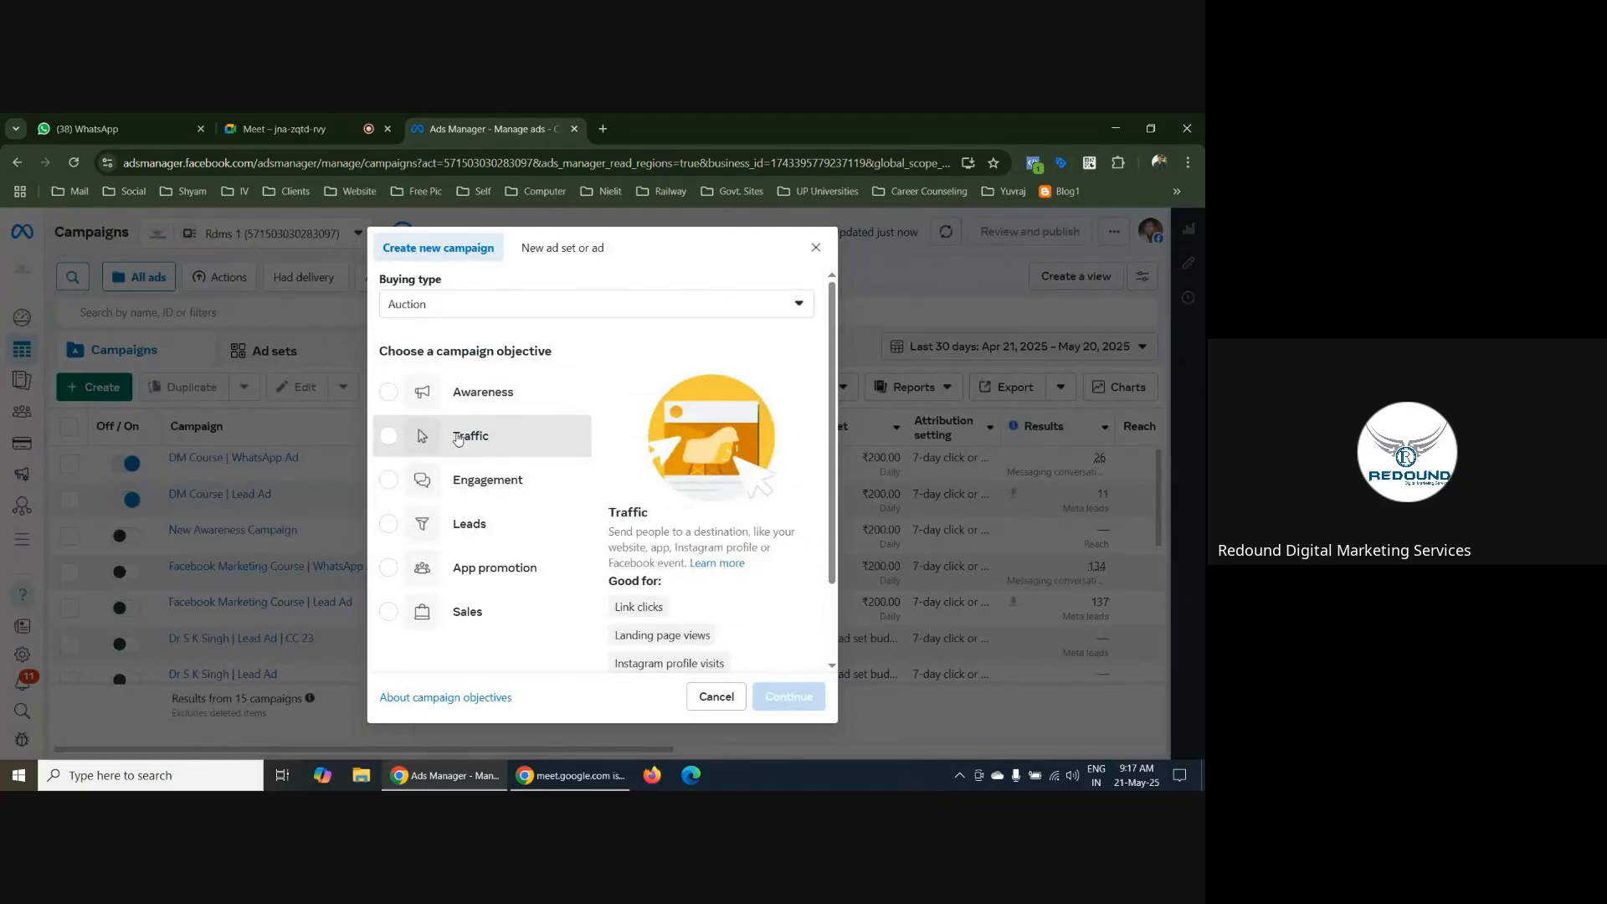
pyautogui.click(467, 437)
pyautogui.click(786, 707)
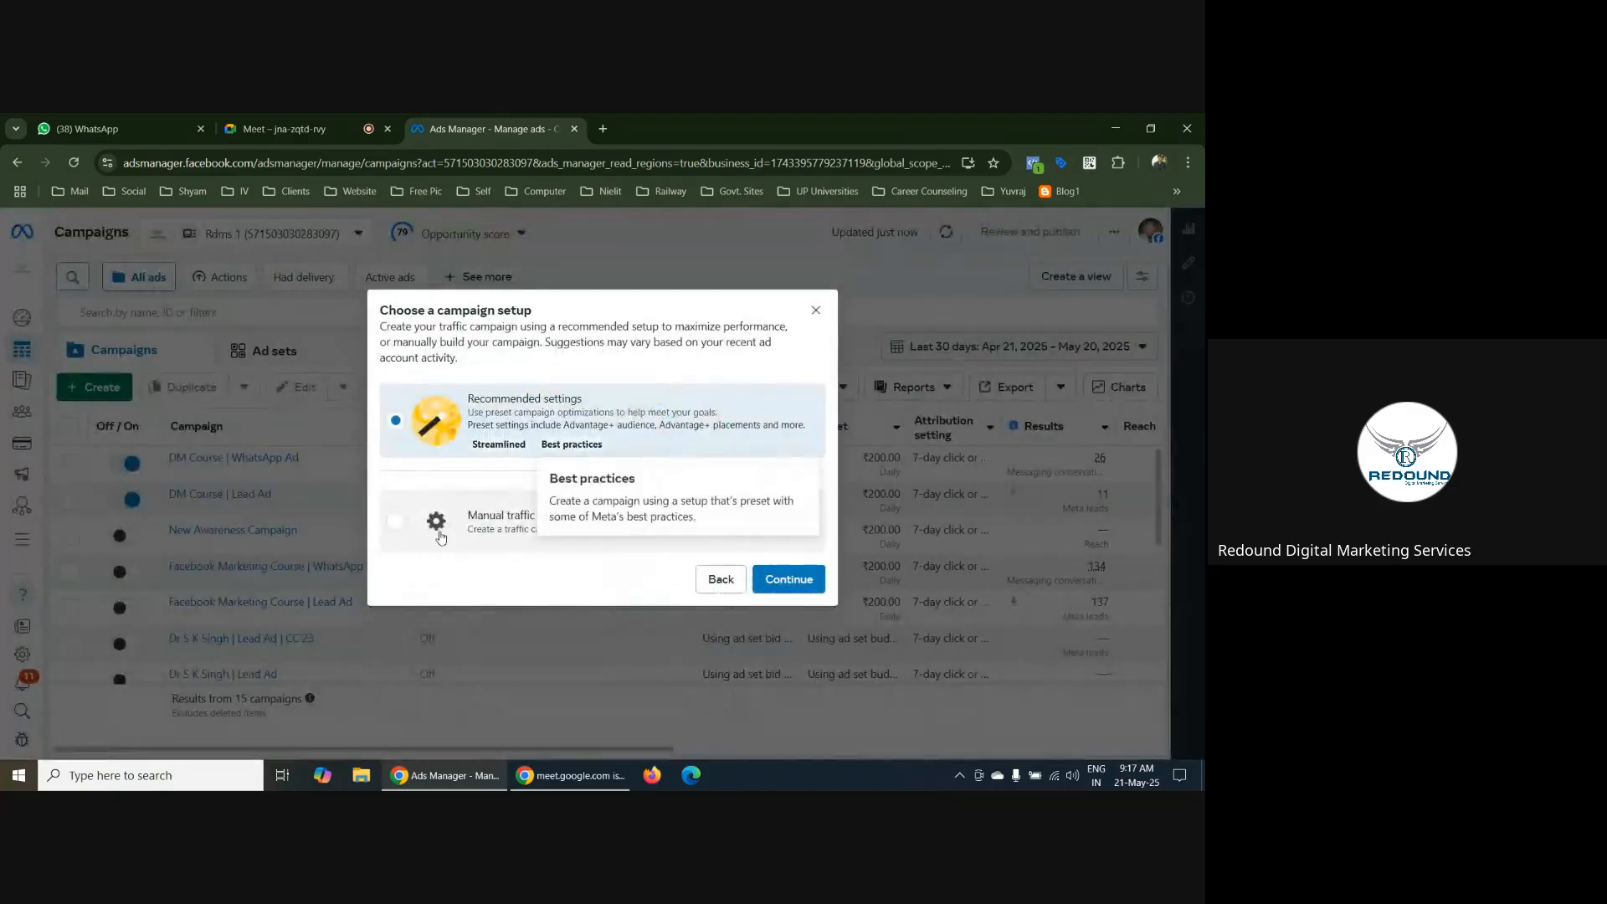
pyautogui.click(435, 521)
pyautogui.click(782, 579)
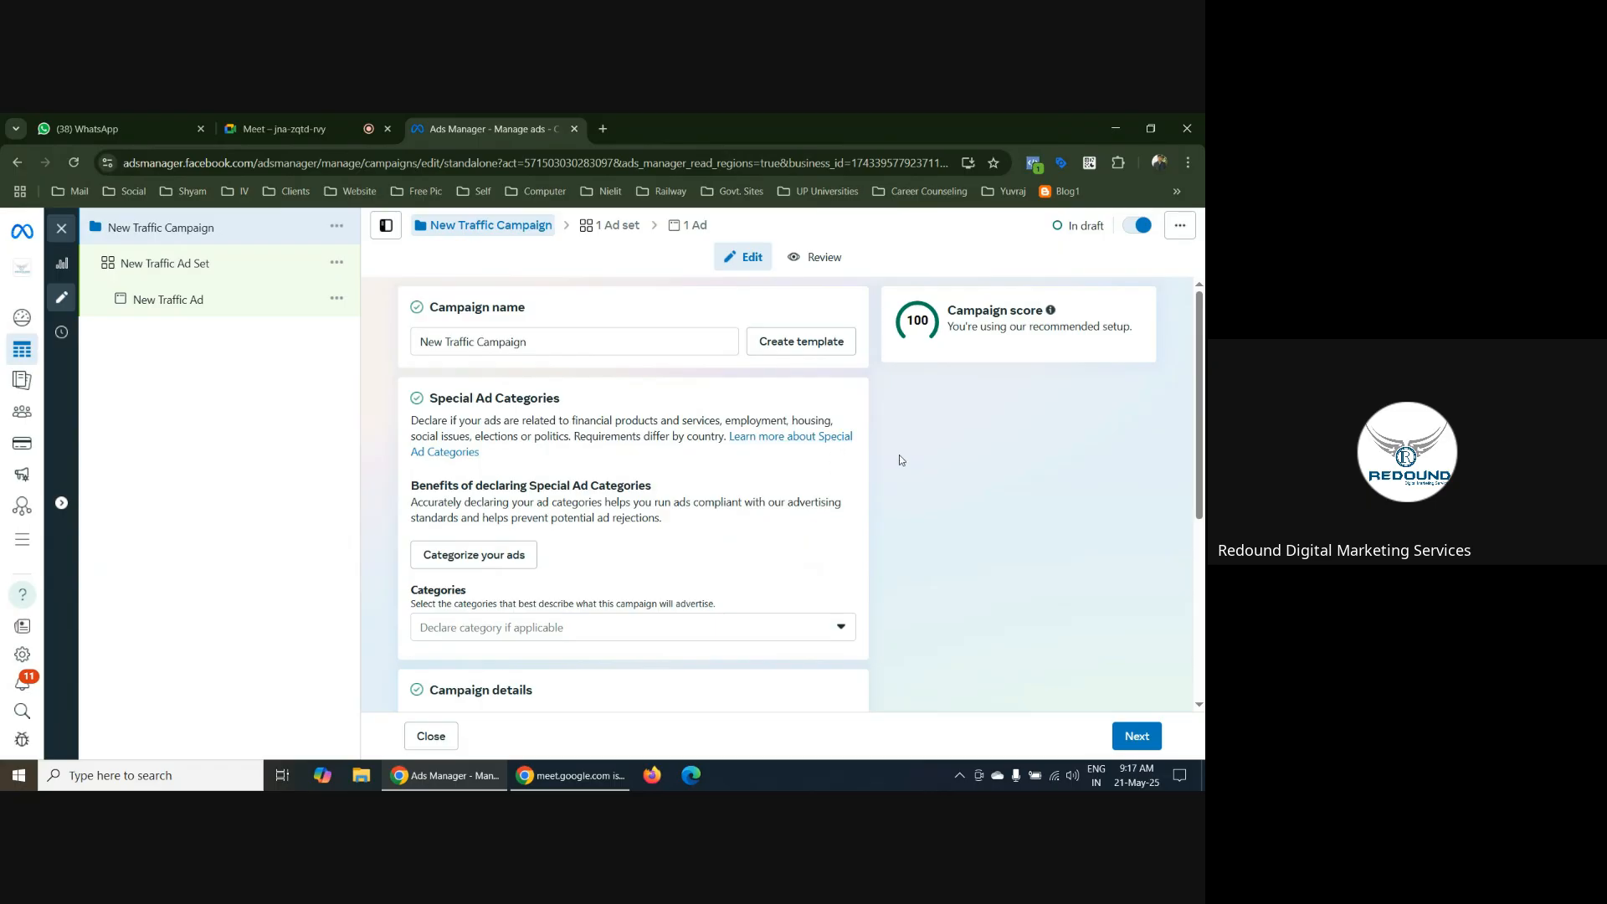
# Turn on Advantage+ Campaign Budget for the new traffic campaign
pyautogui.scroll(-4, 873, 450)
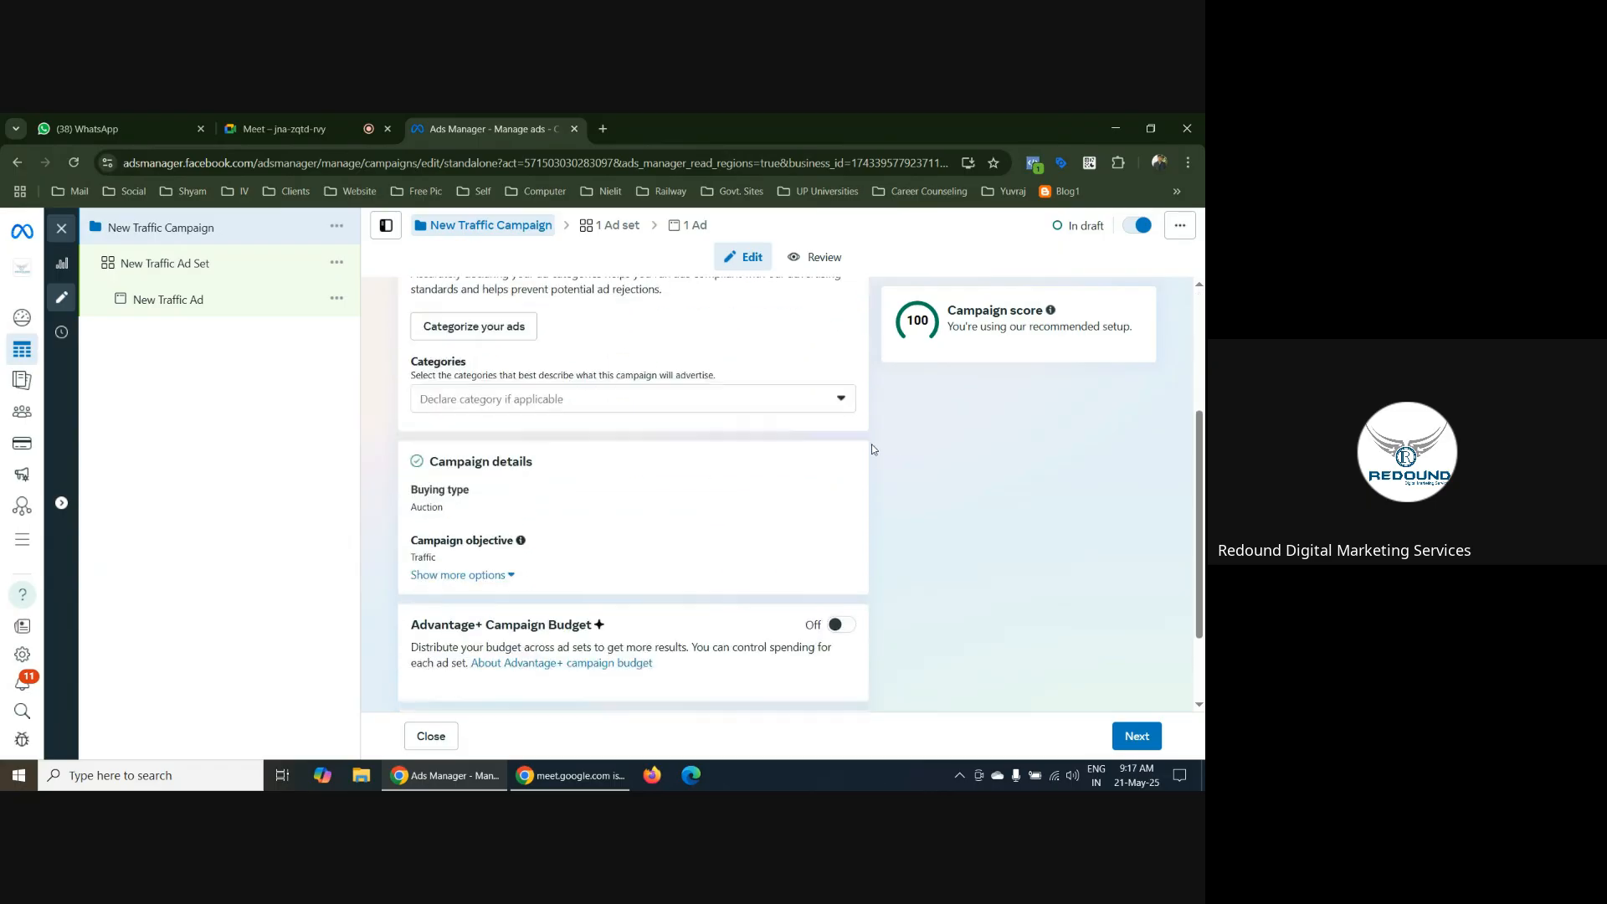
pyautogui.click(838, 513)
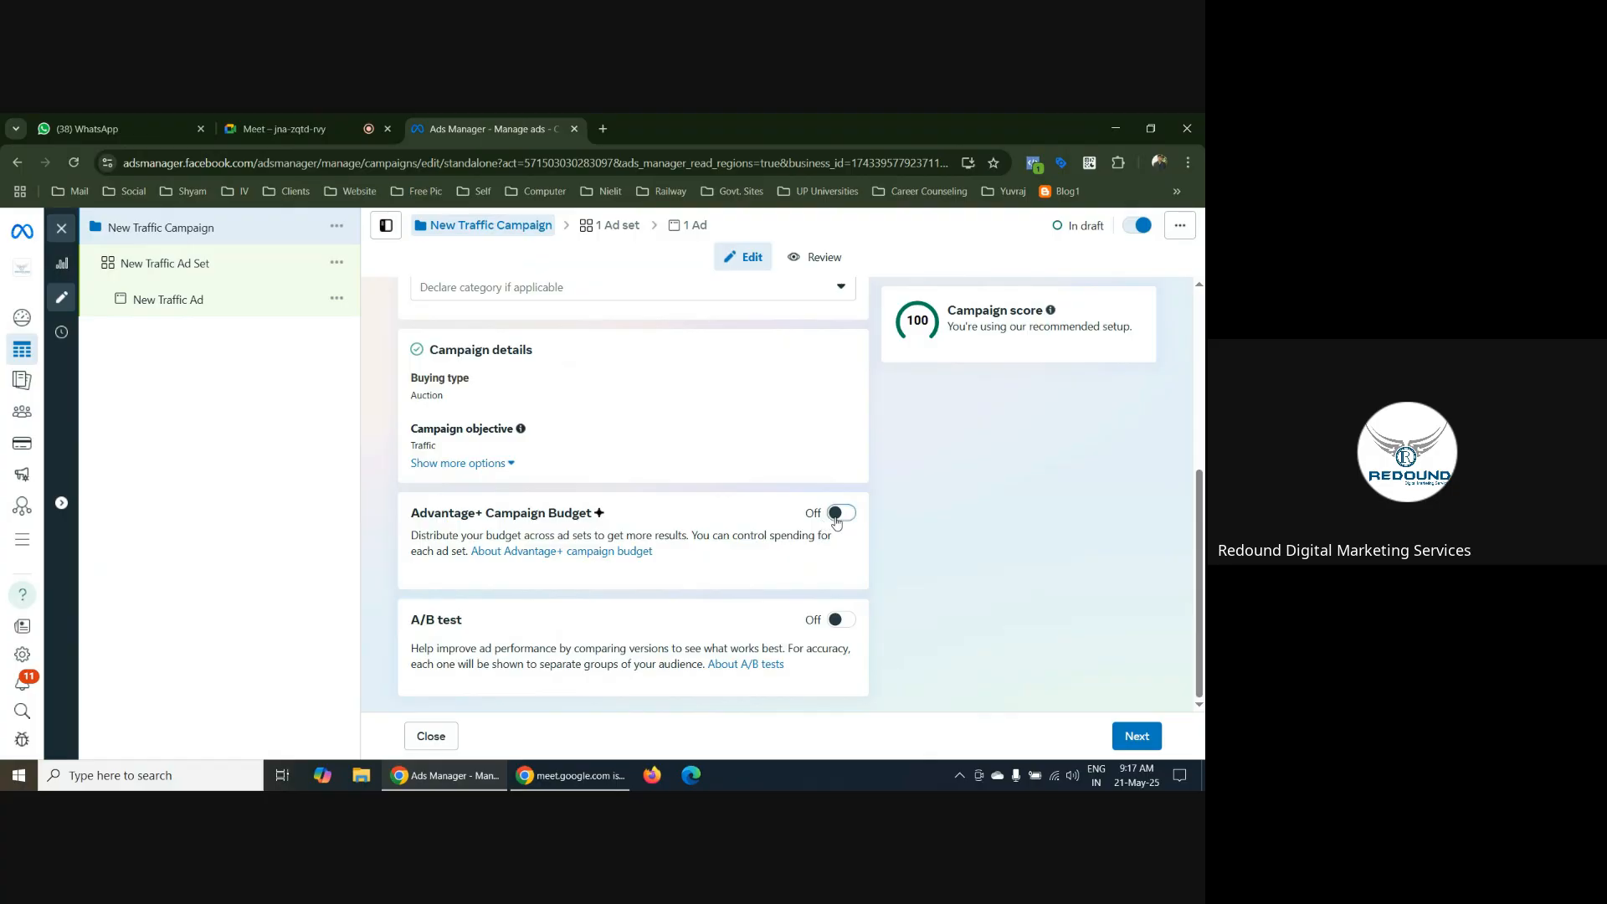
pyautogui.scroll(-1, 878, 528)
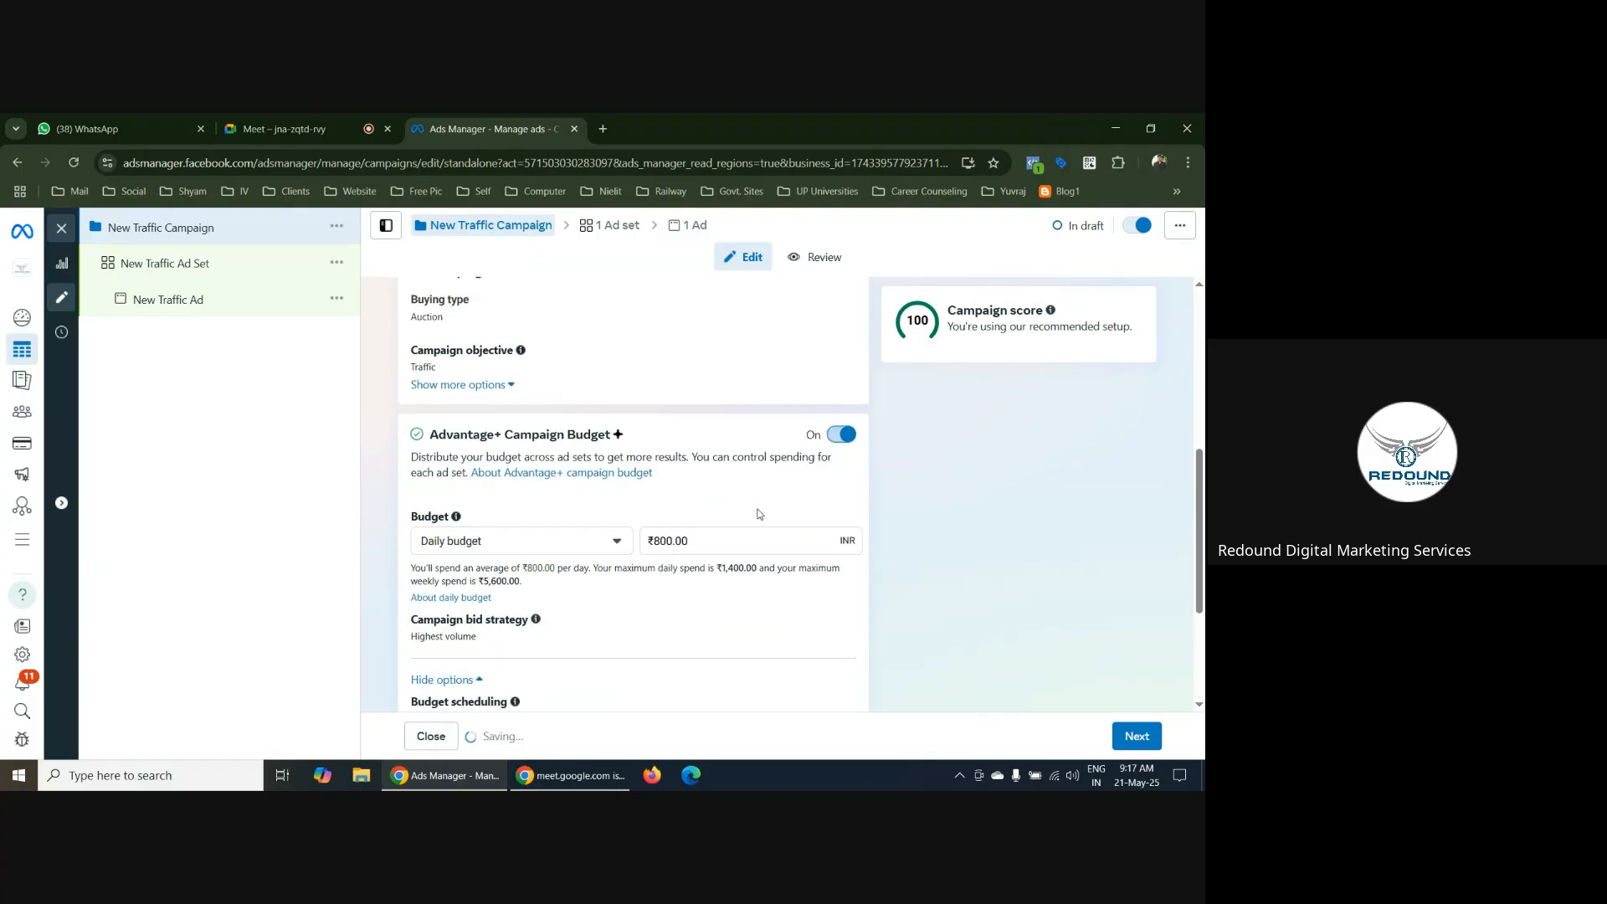
# Set the traffic campaign's daily budget to ₹100.00 and continue to the ad set settings
pyautogui.tripleClick(667, 542)
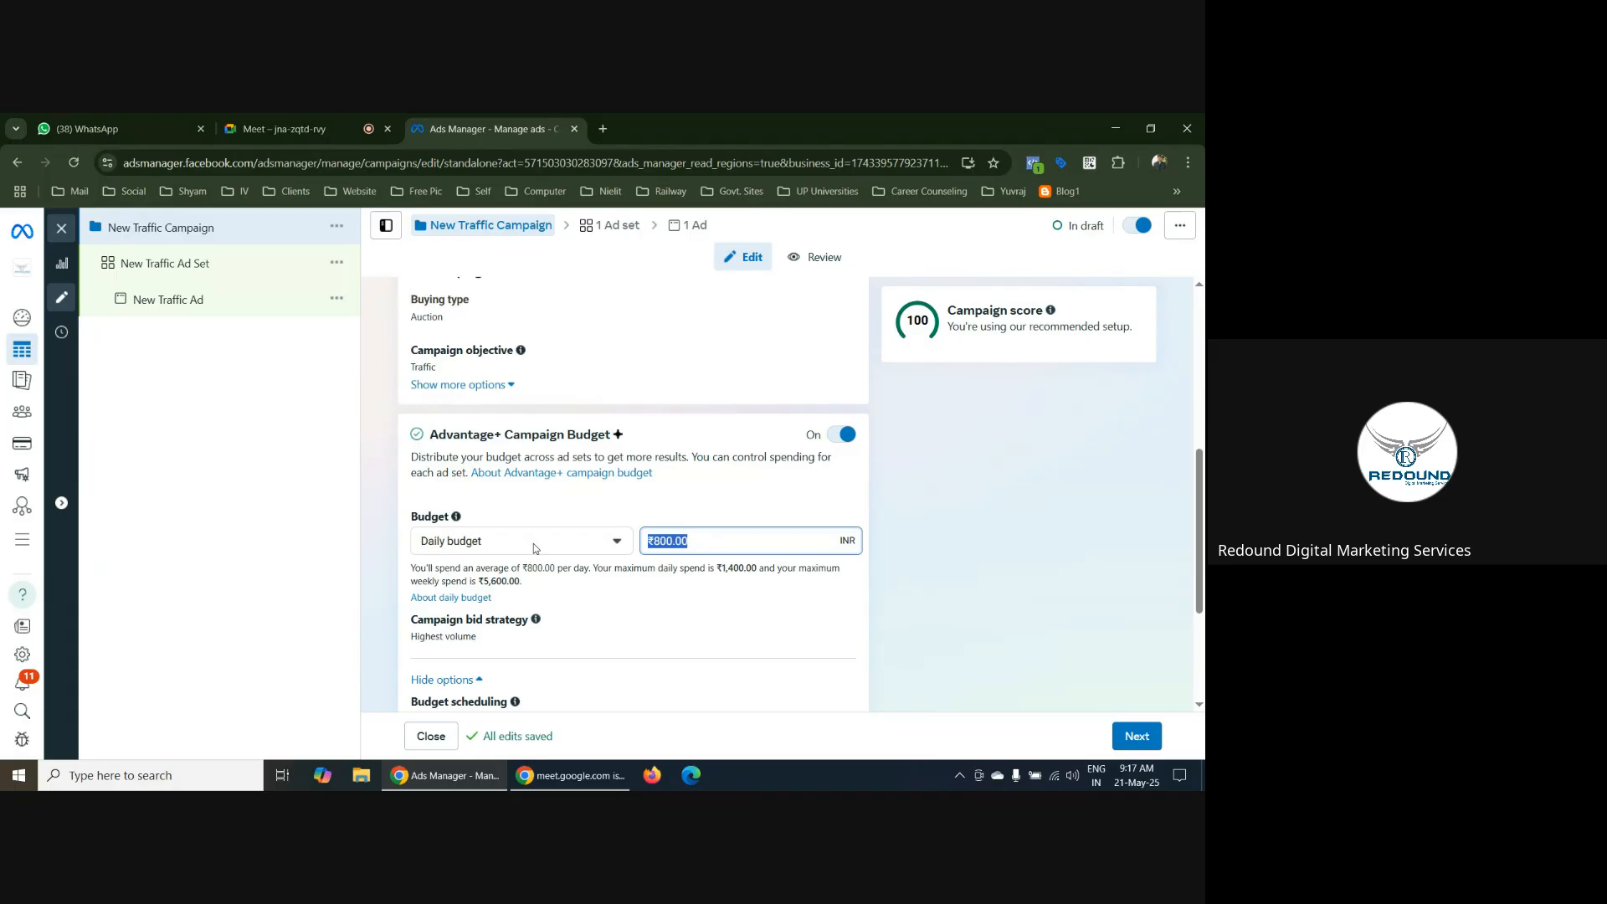
pyautogui.write('100')
pyautogui.click(887, 512)
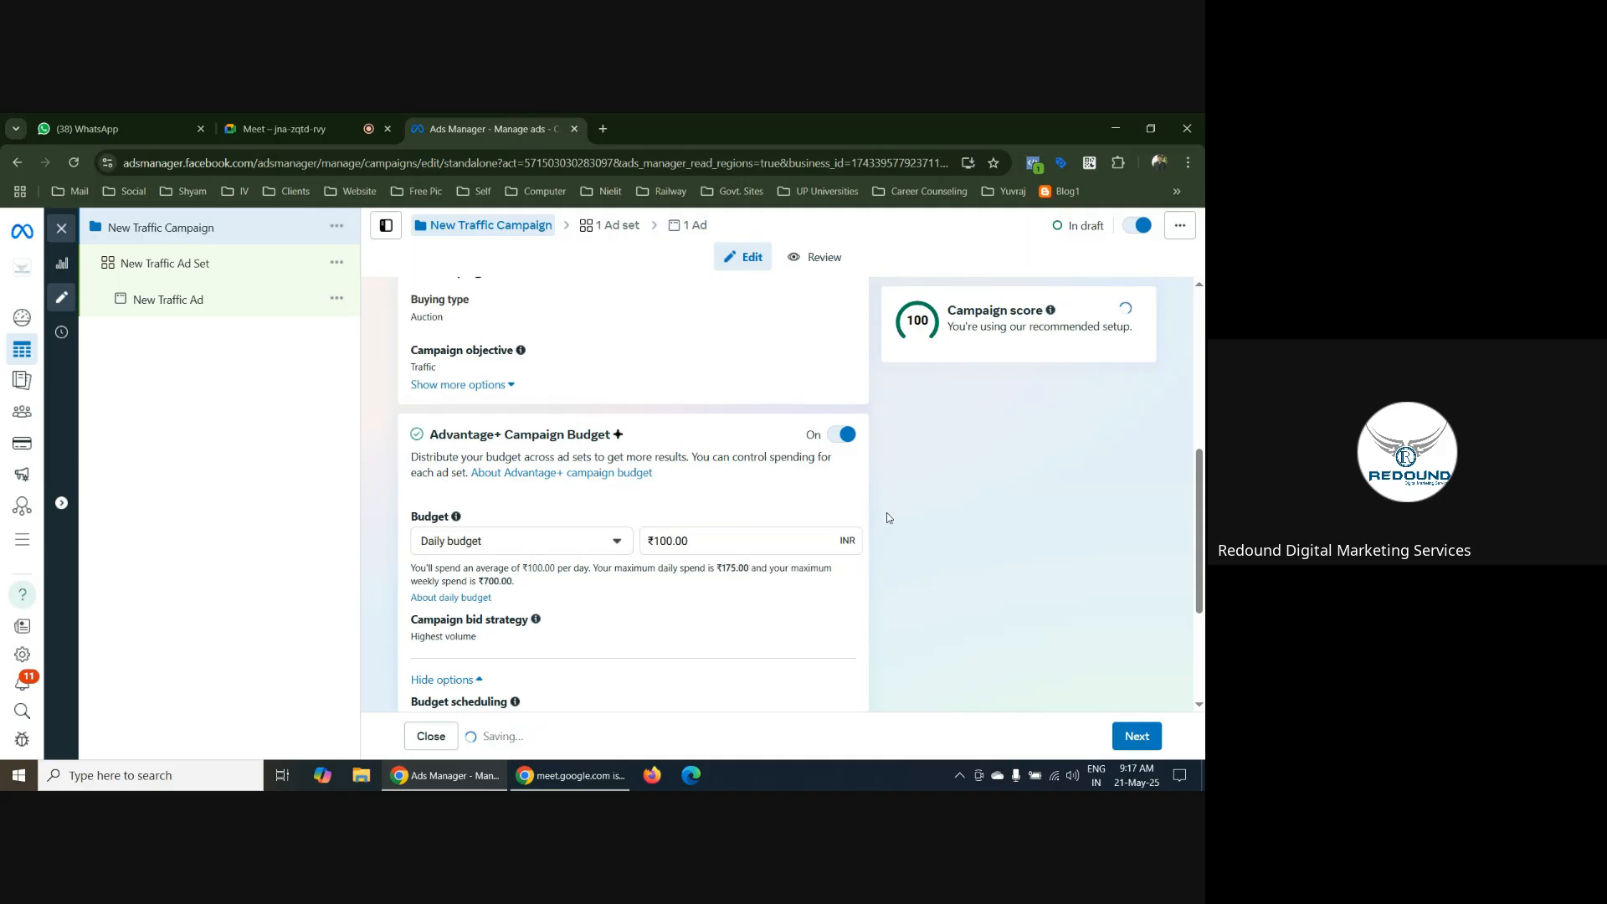
pyautogui.scroll(-3, 953, 599)
pyautogui.click(1136, 736)
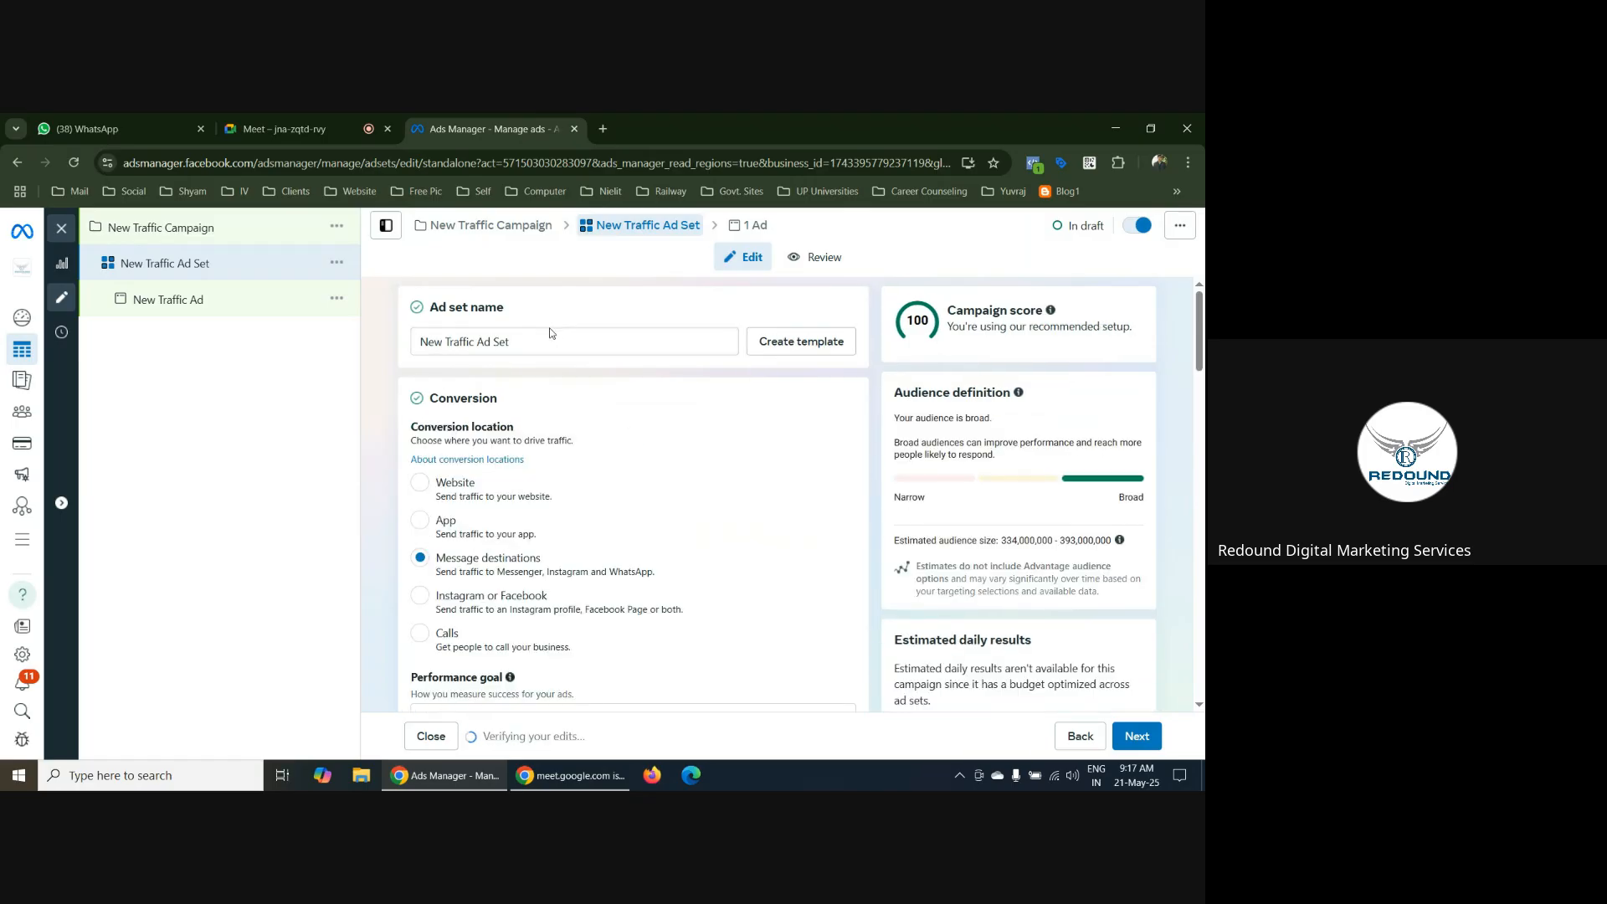
# Choose Instagram or Facebook as the ad set's conversion location and review its performance goal and identity settings
pyautogui.scroll(-1, 871, 401)
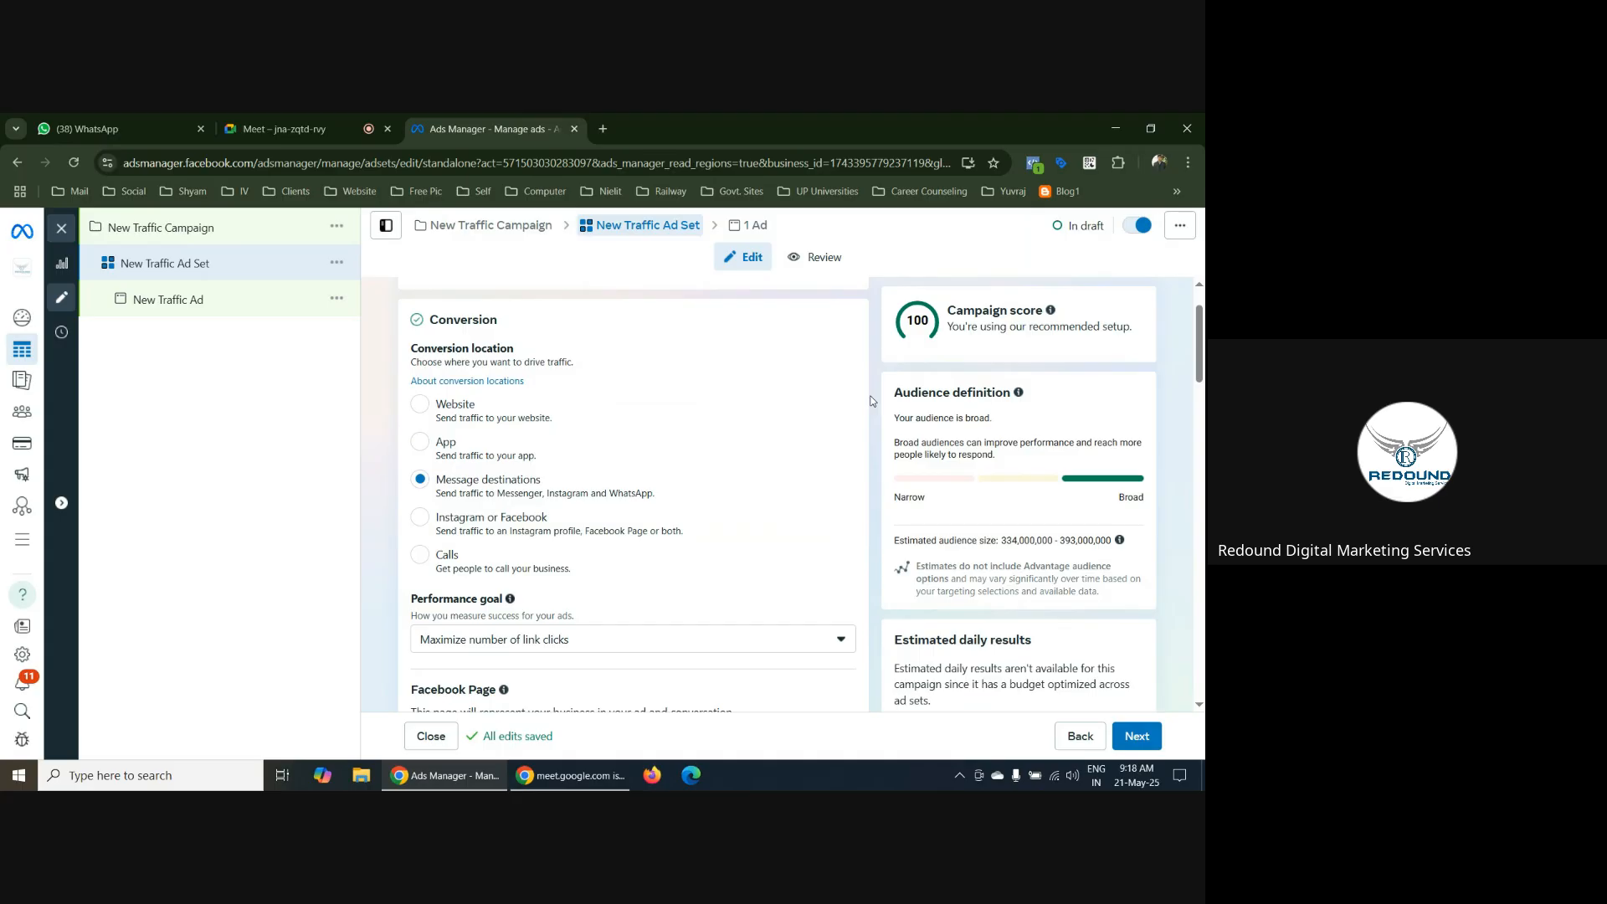
pyautogui.scroll(-5, 795, 494)
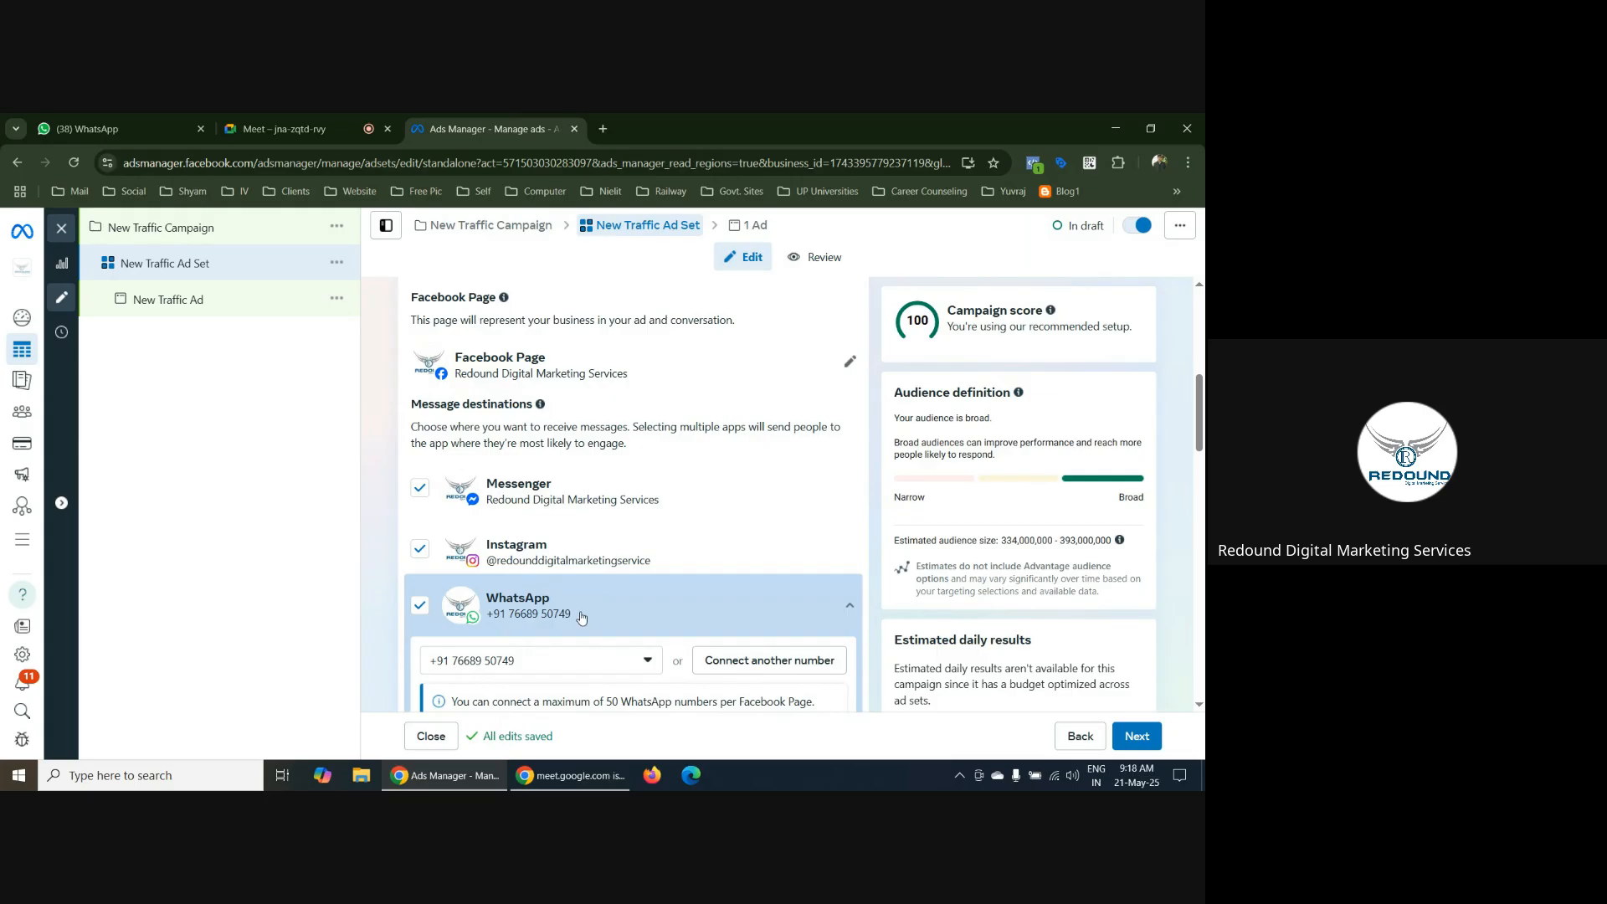
pyautogui.scroll(4, 876, 470)
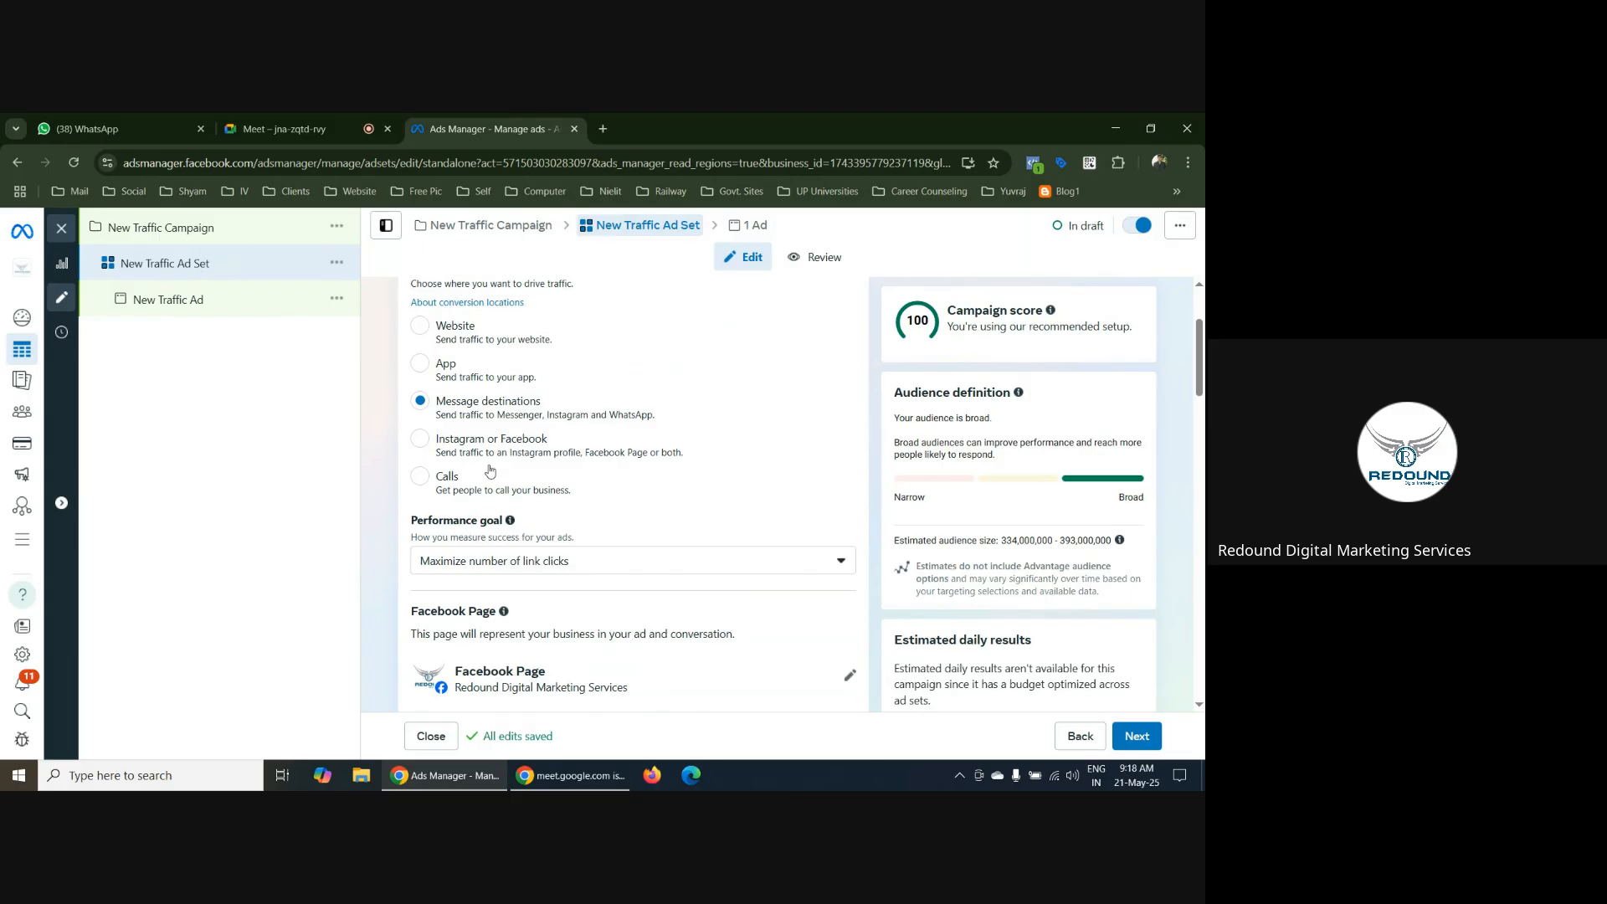
pyautogui.click(421, 443)
pyautogui.scroll(-2, 653, 450)
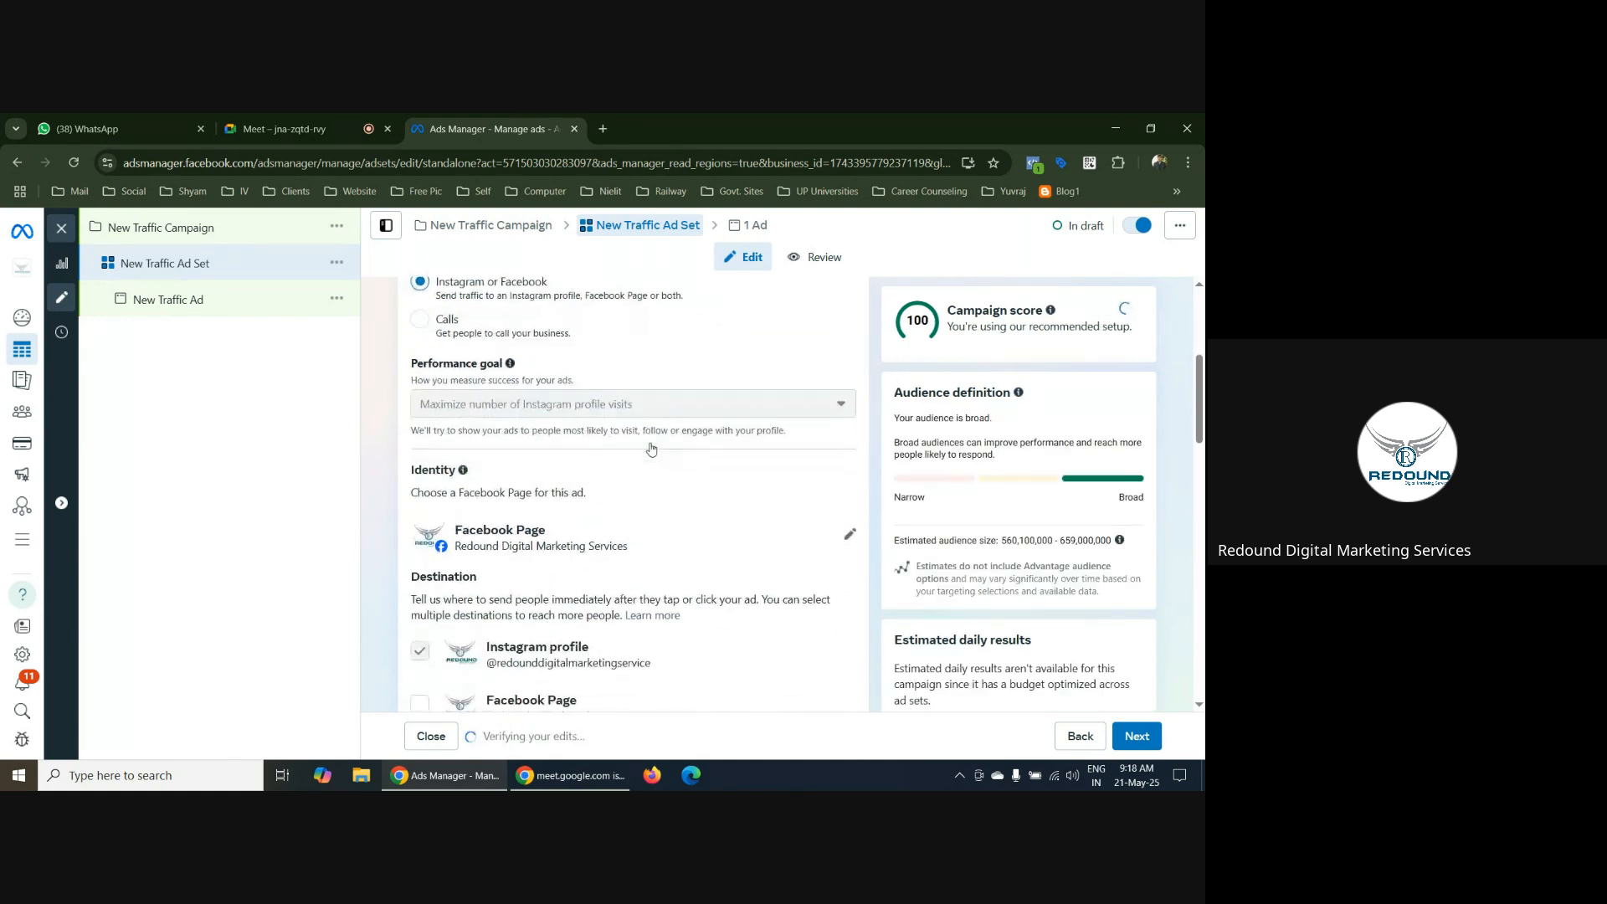
pyautogui.scroll(1, 757, 448)
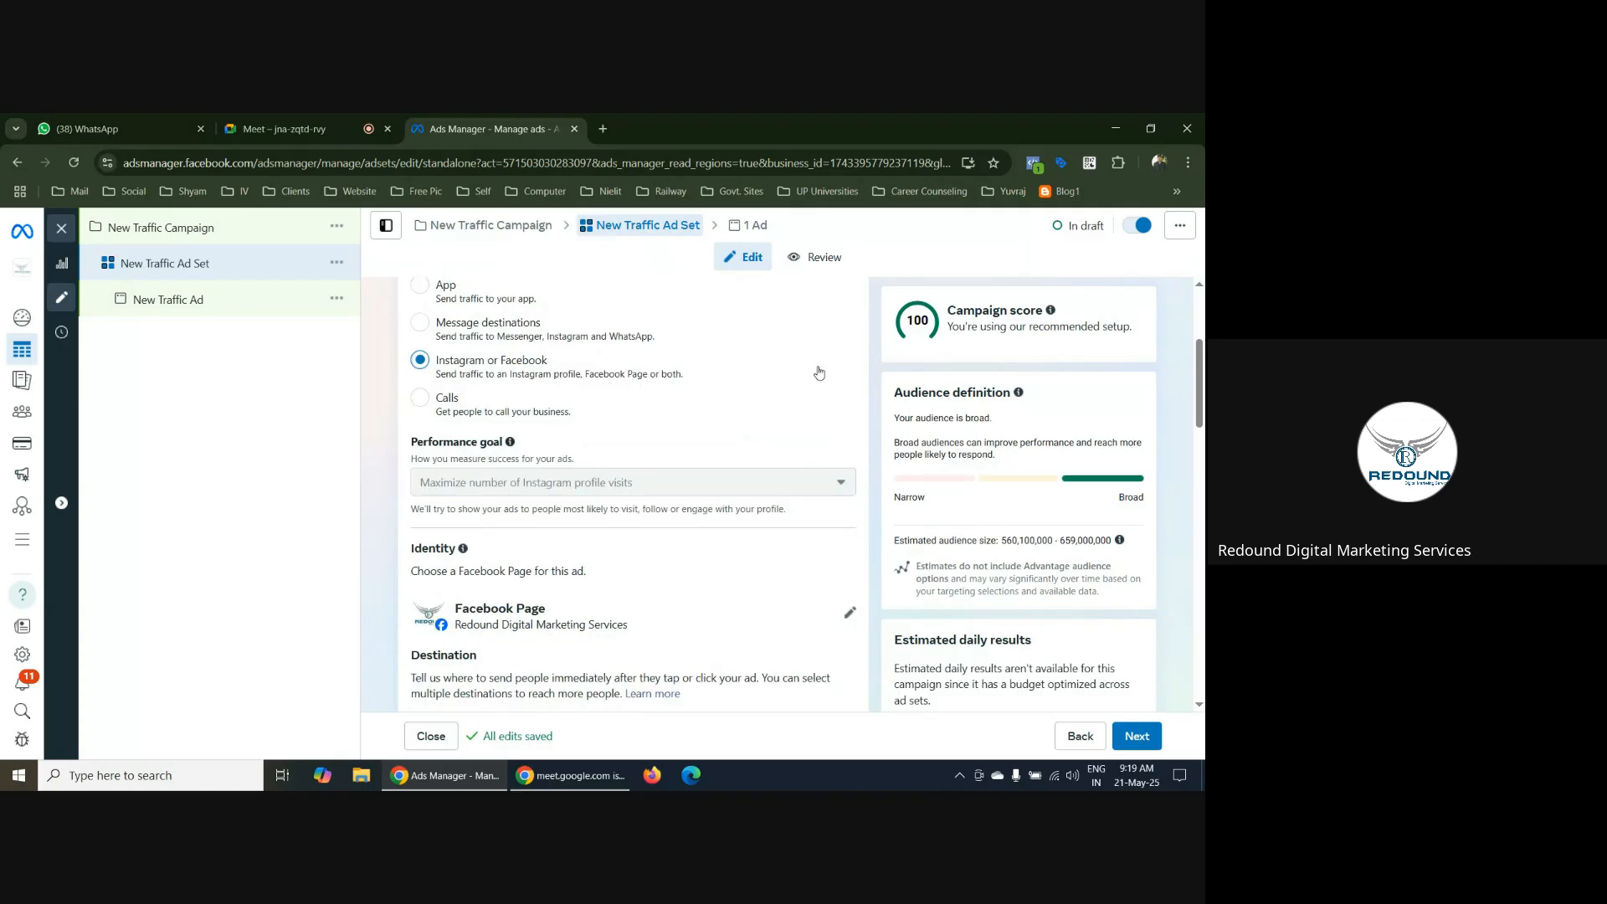
pyautogui.scroll(-1, 904, 416)
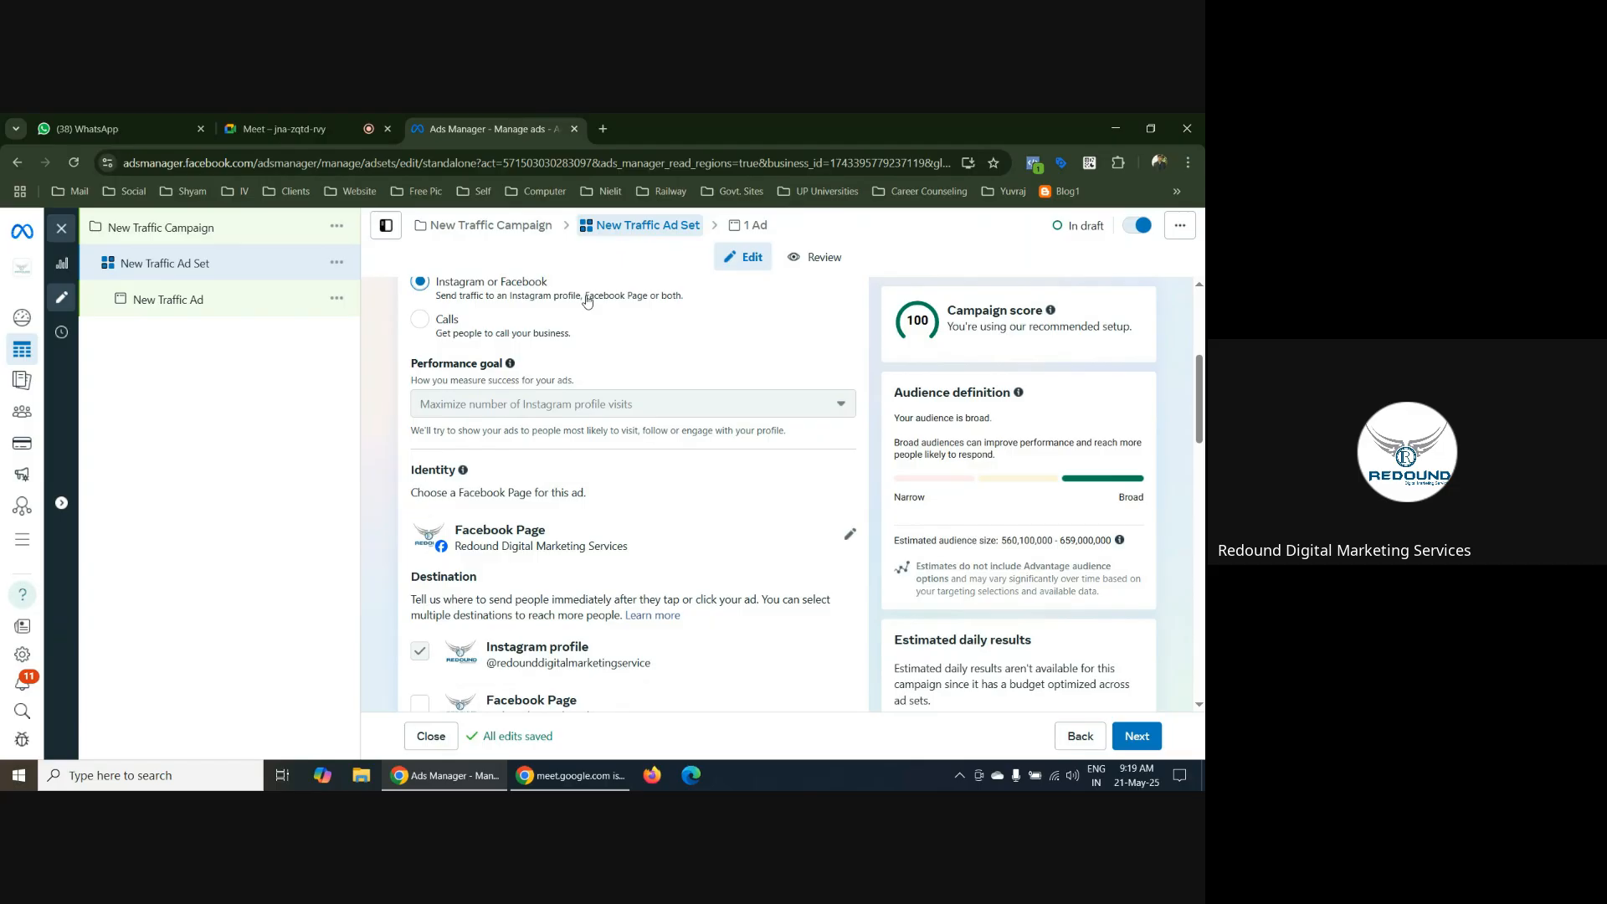
pyautogui.scroll(4, 587, 302)
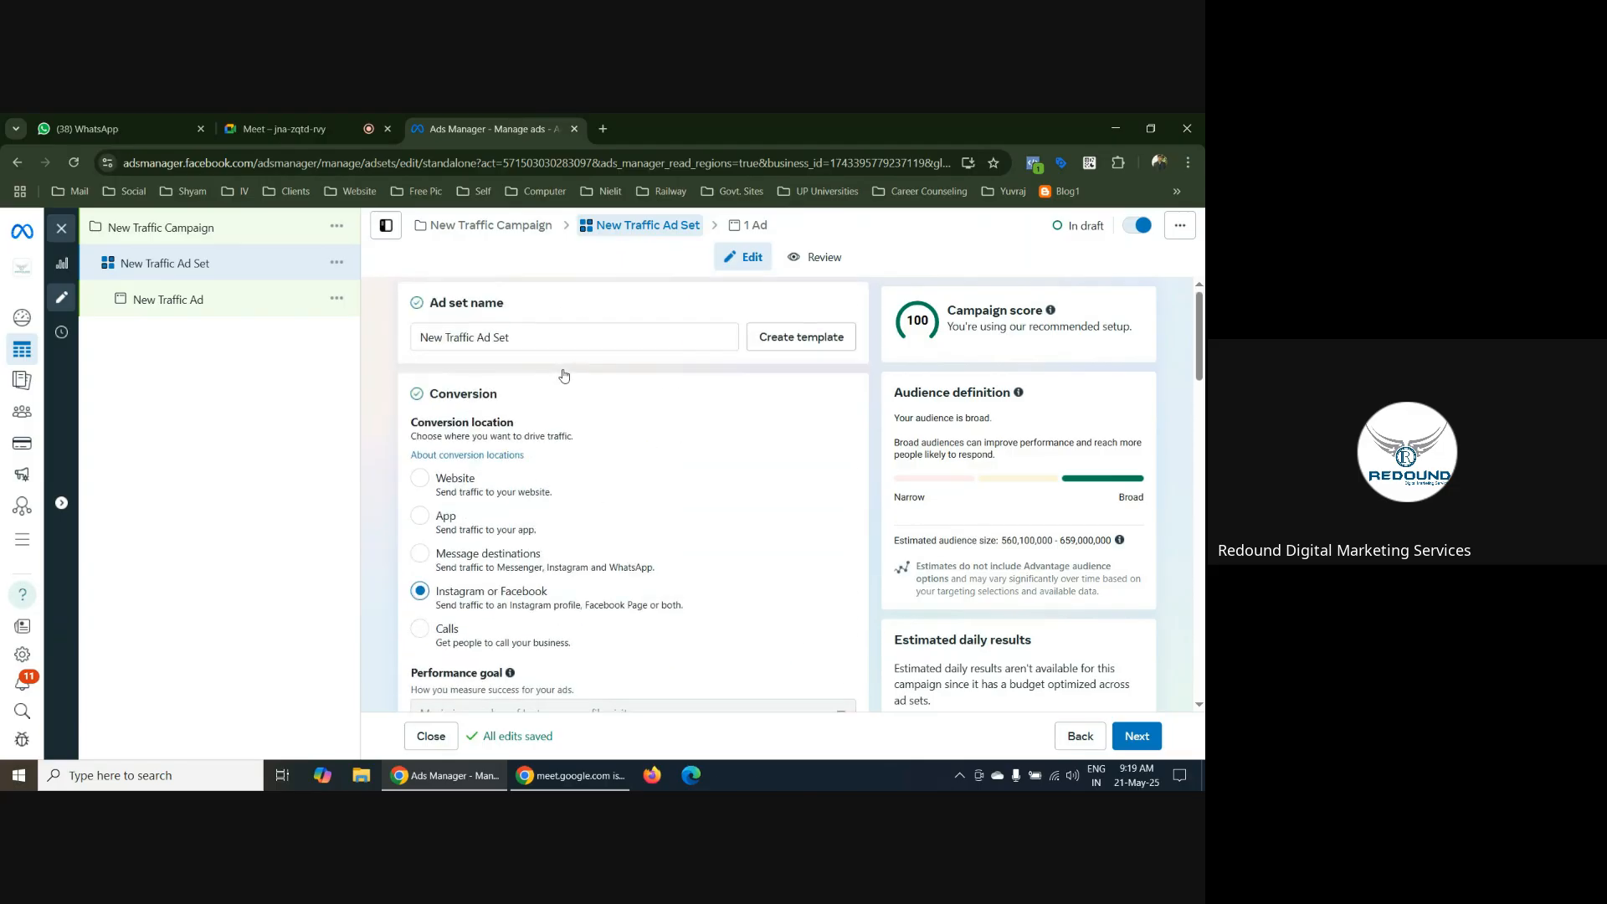
pyautogui.scroll(-3, 595, 475)
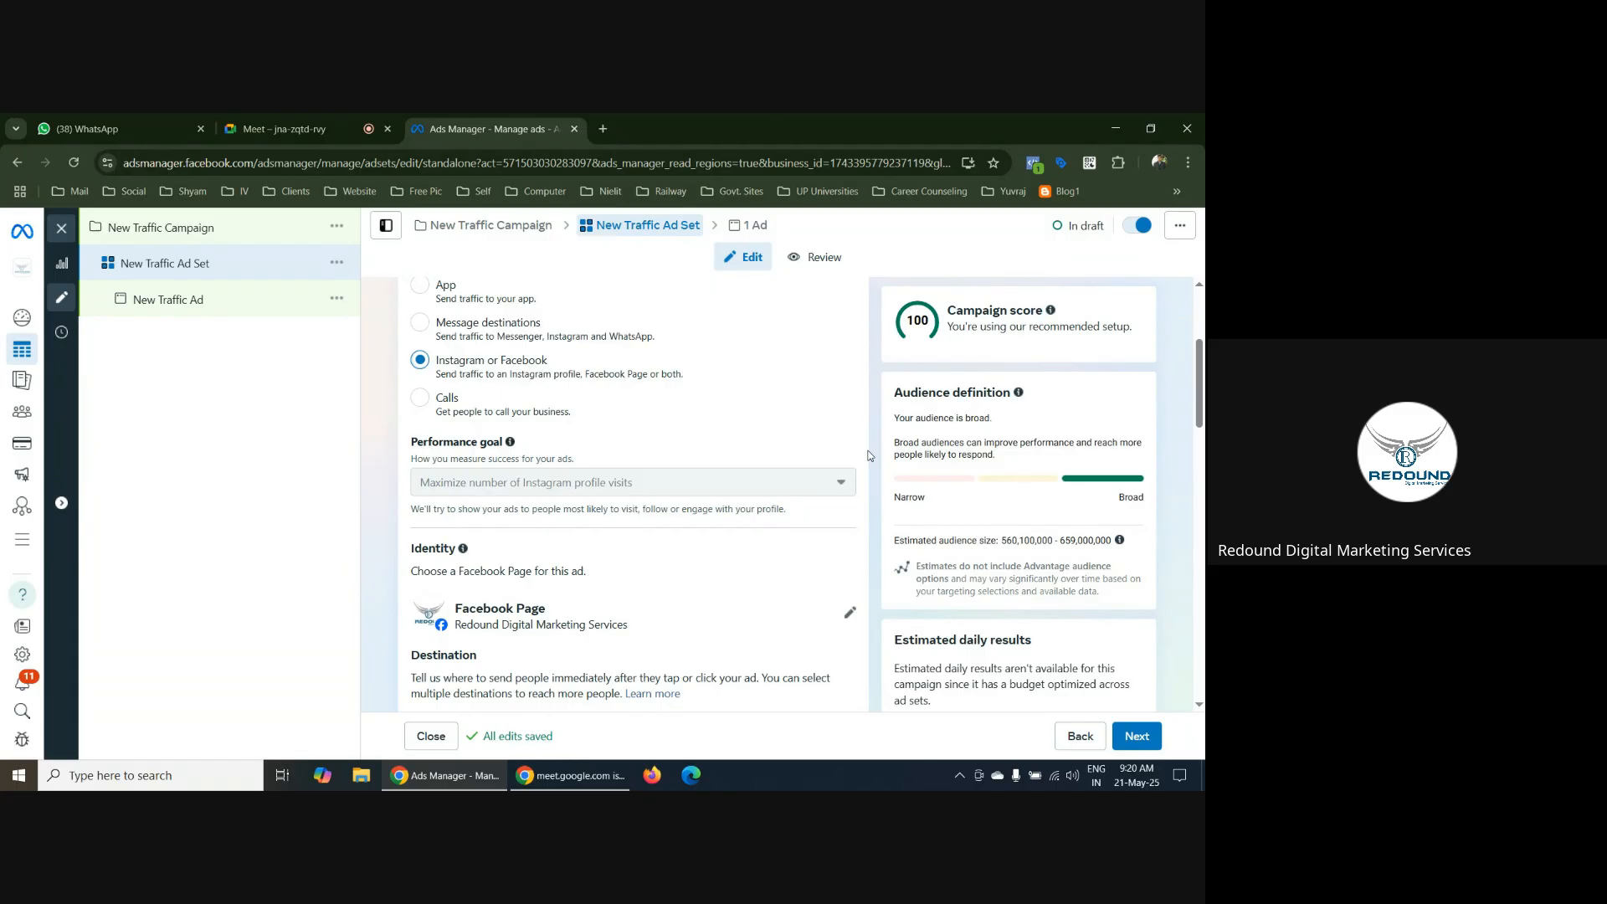
pyautogui.scroll(3, 865, 455)
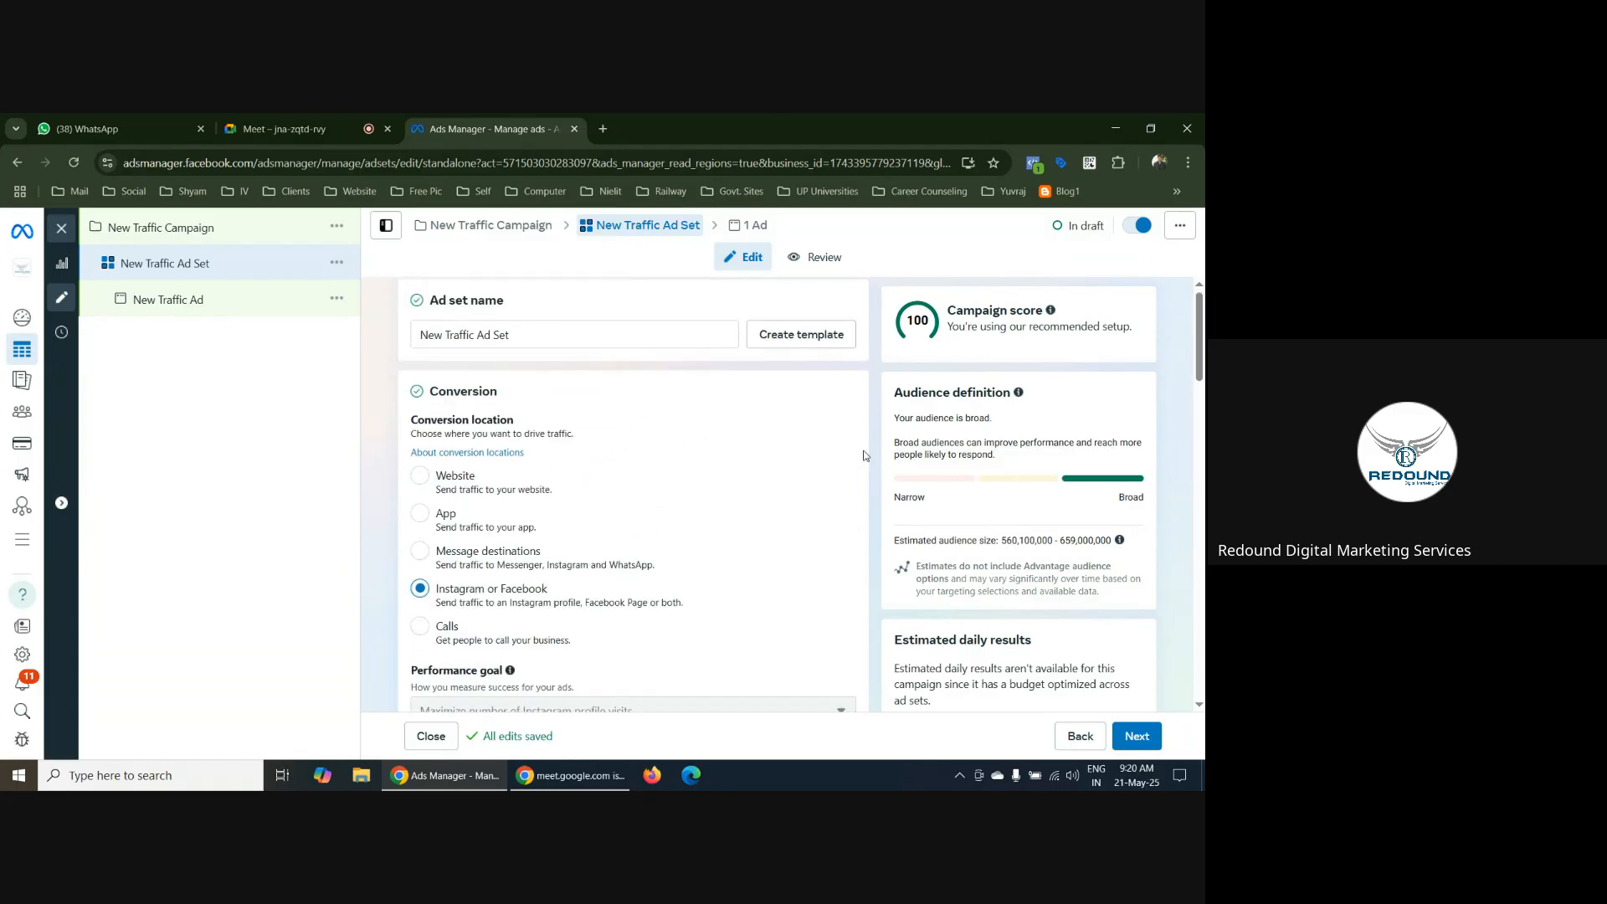
# Add the Facebook Page as a destination alongside the Instagram profile and check the performance goal
pyautogui.scroll(-5, 864, 455)
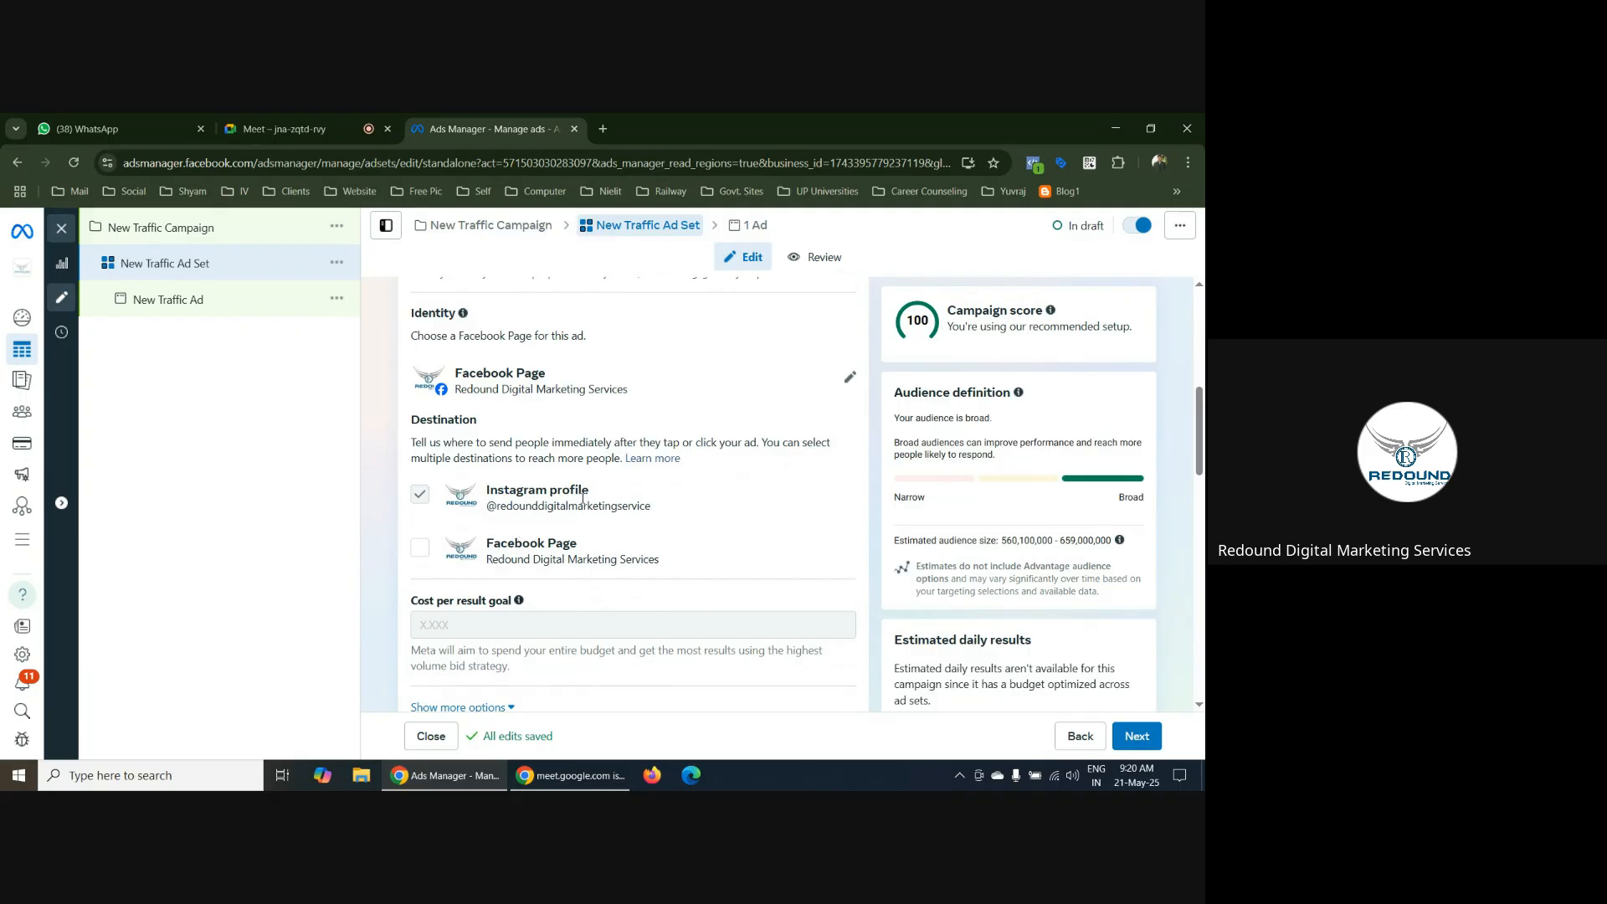
pyautogui.click(420, 549)
pyautogui.scroll(2, 619, 472)
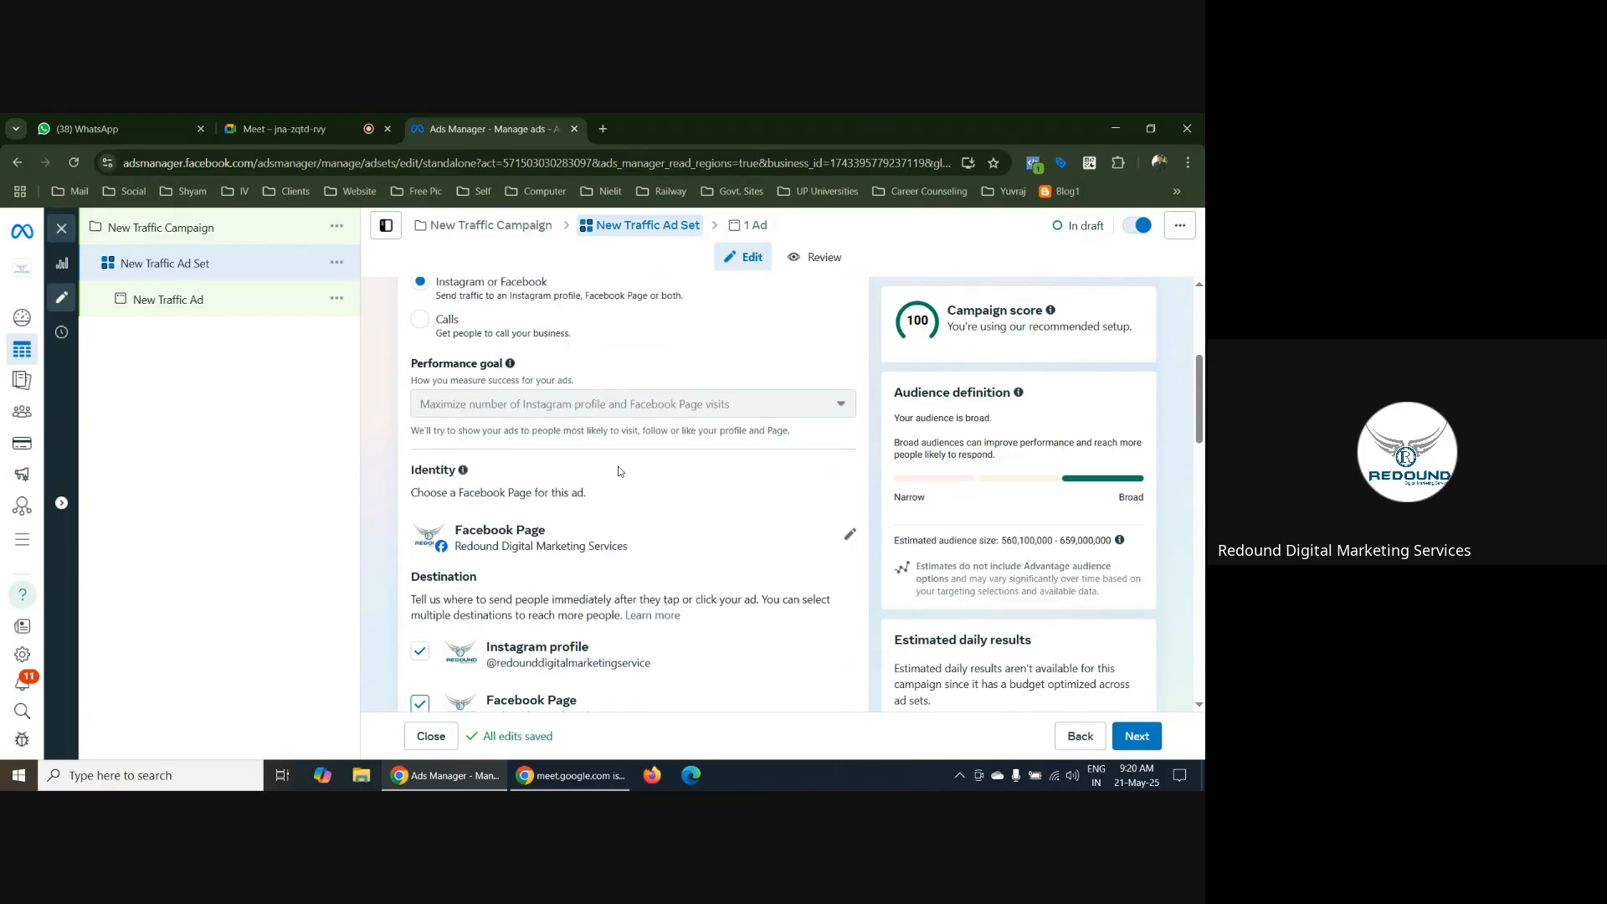
pyautogui.scroll(-2, 620, 472)
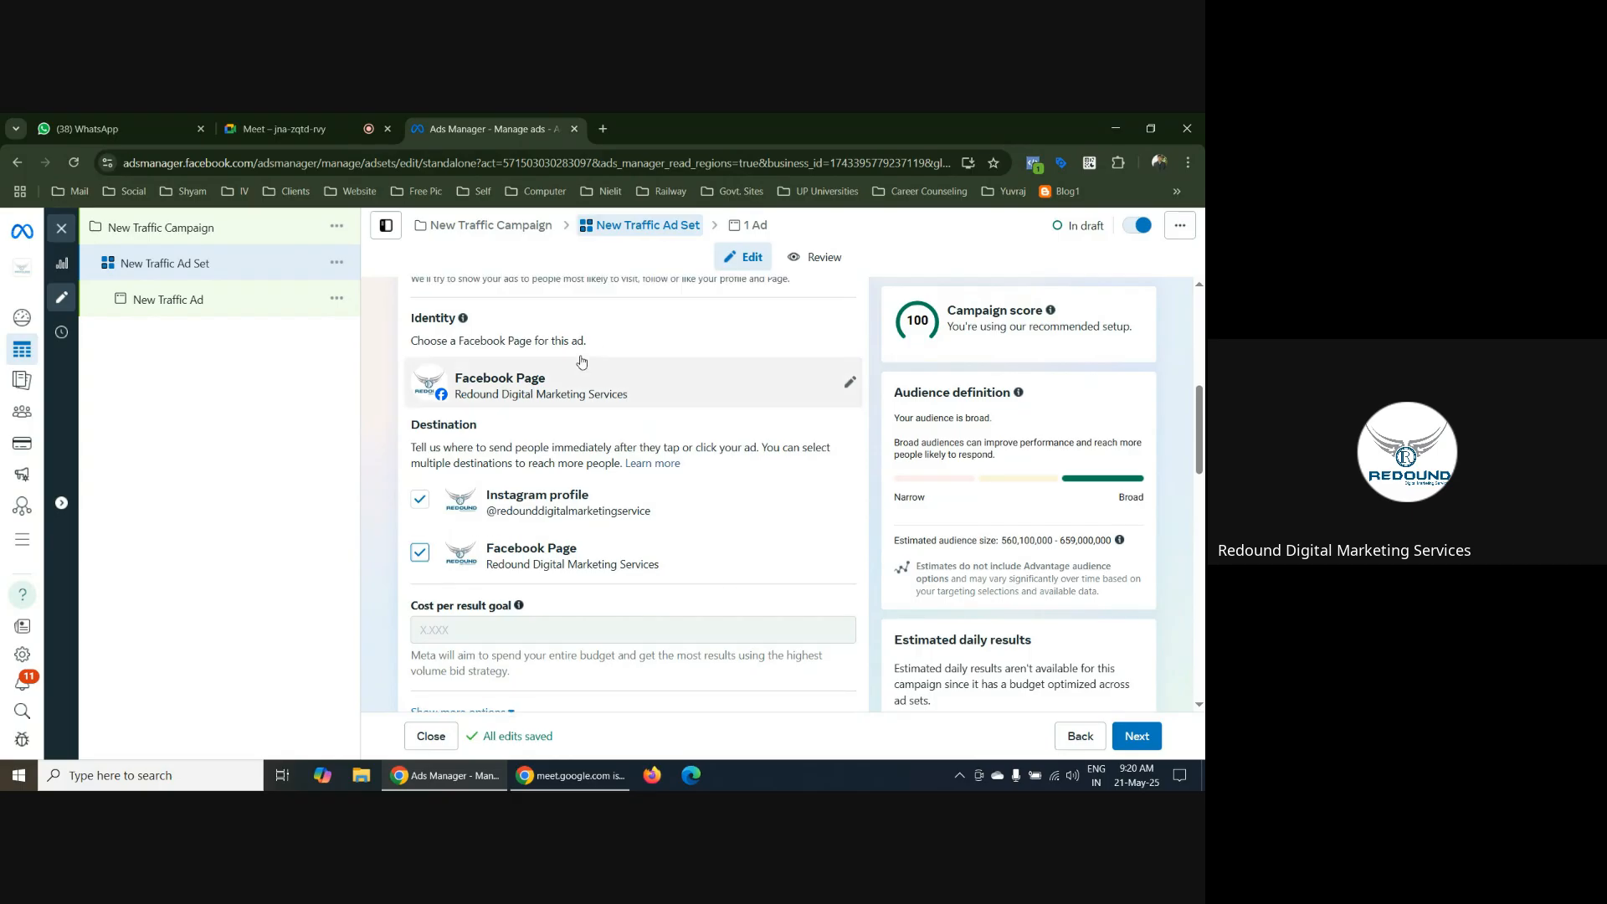
pyautogui.scroll(4, 586, 360)
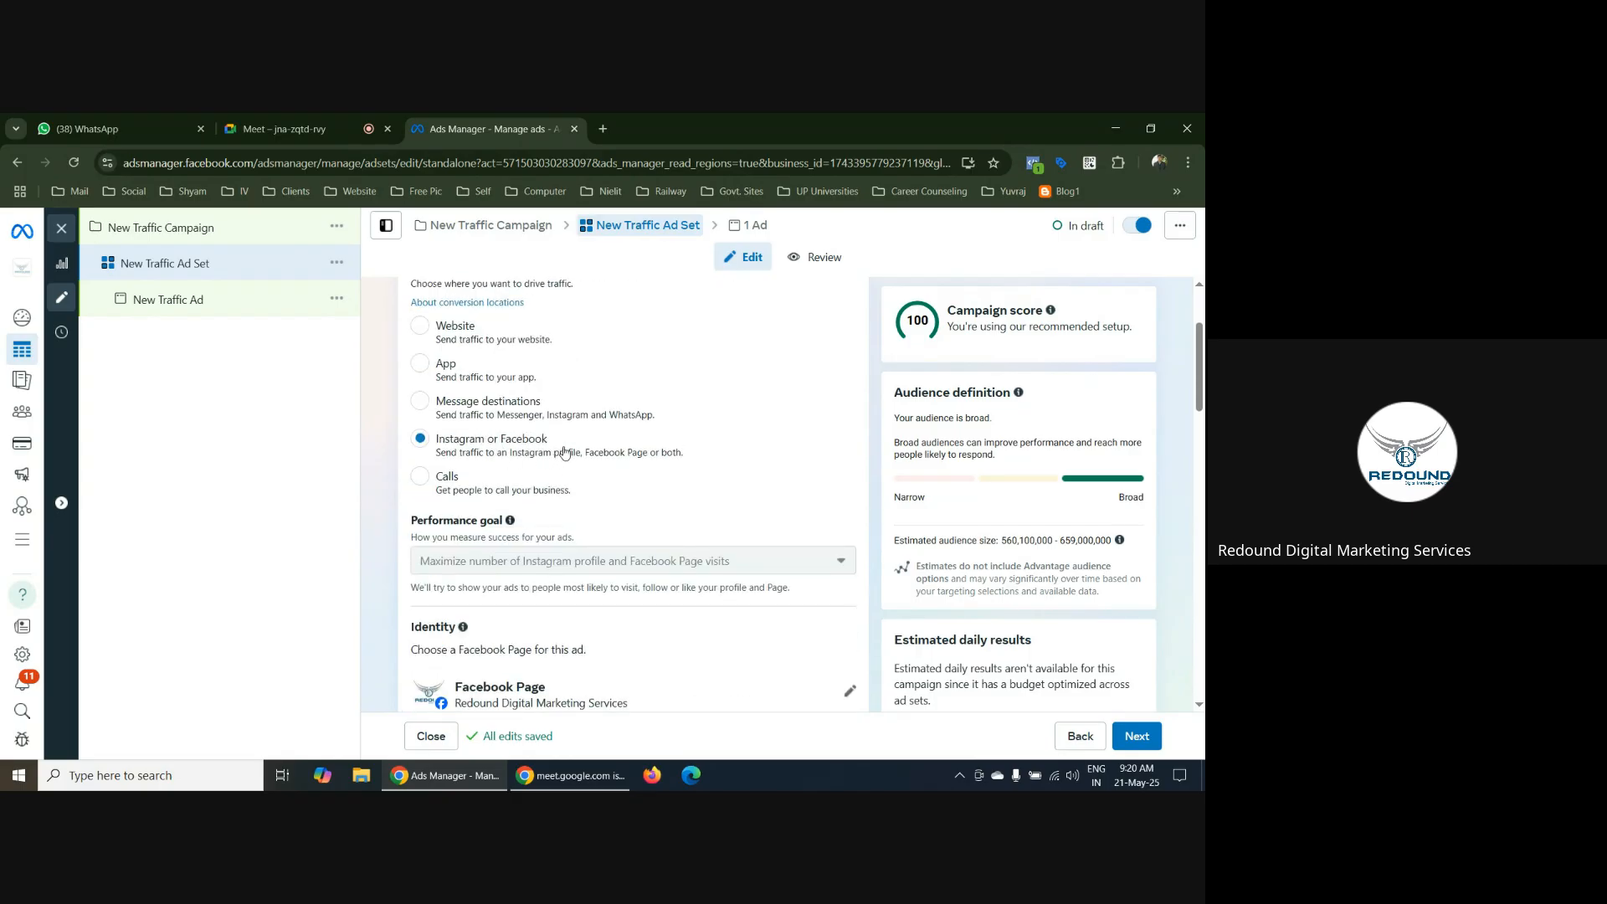
pyautogui.scroll(-1, 595, 446)
pyautogui.scroll(-3, 595, 446)
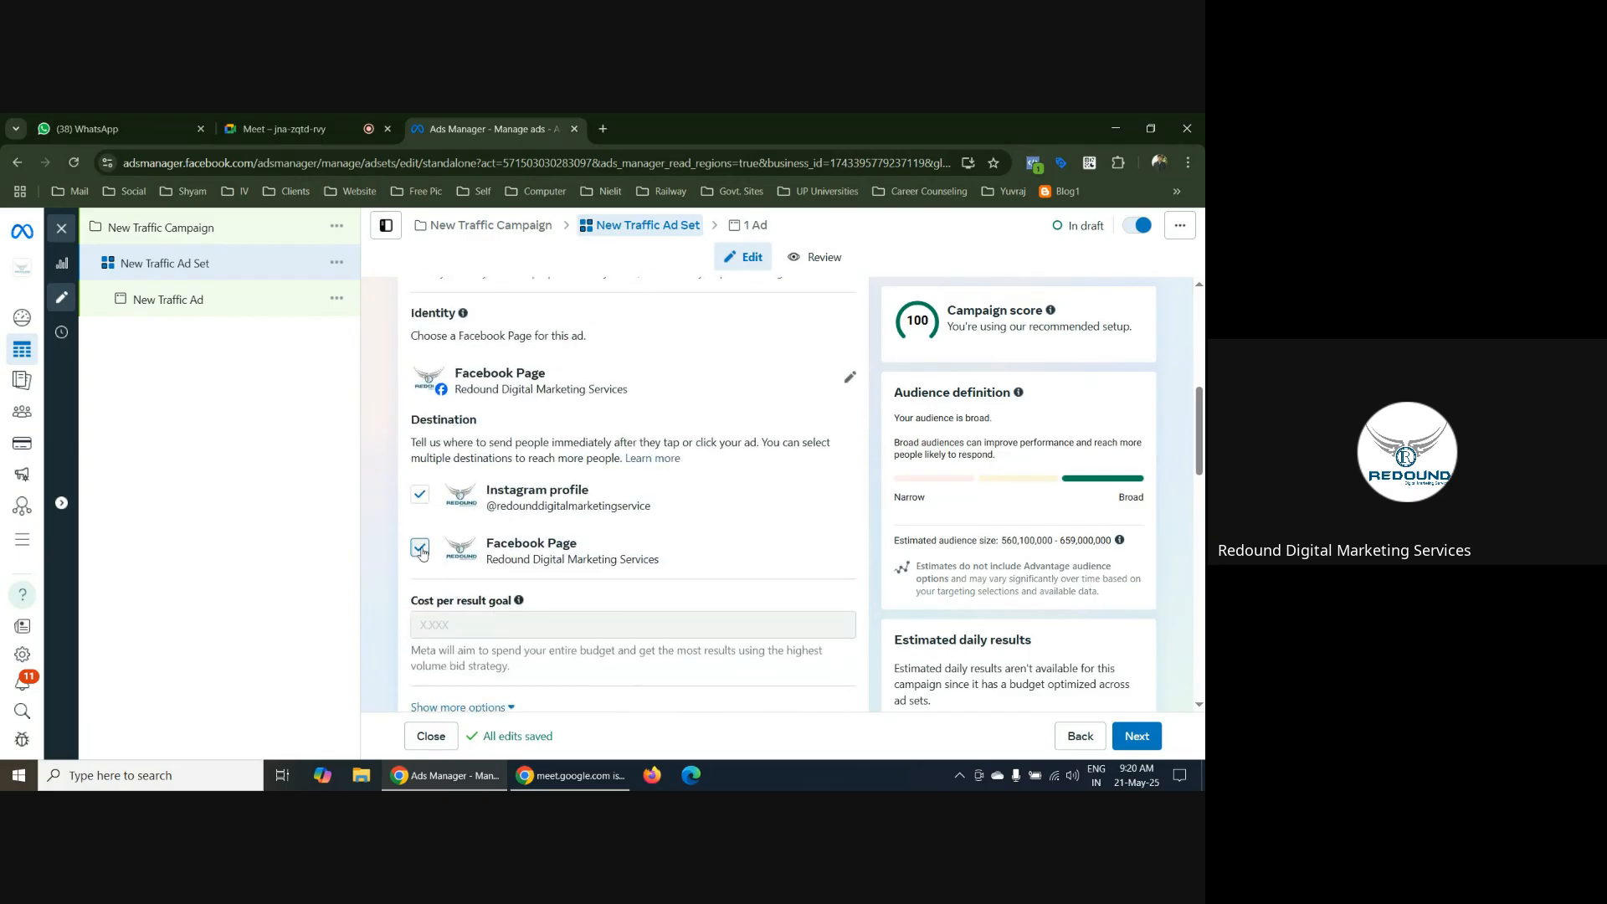
# Remove the Facebook Page from the ad set's destinations, leaving only the Instagram profile, and check the performance goal
pyautogui.click(420, 548)
pyautogui.scroll(2, 549, 545)
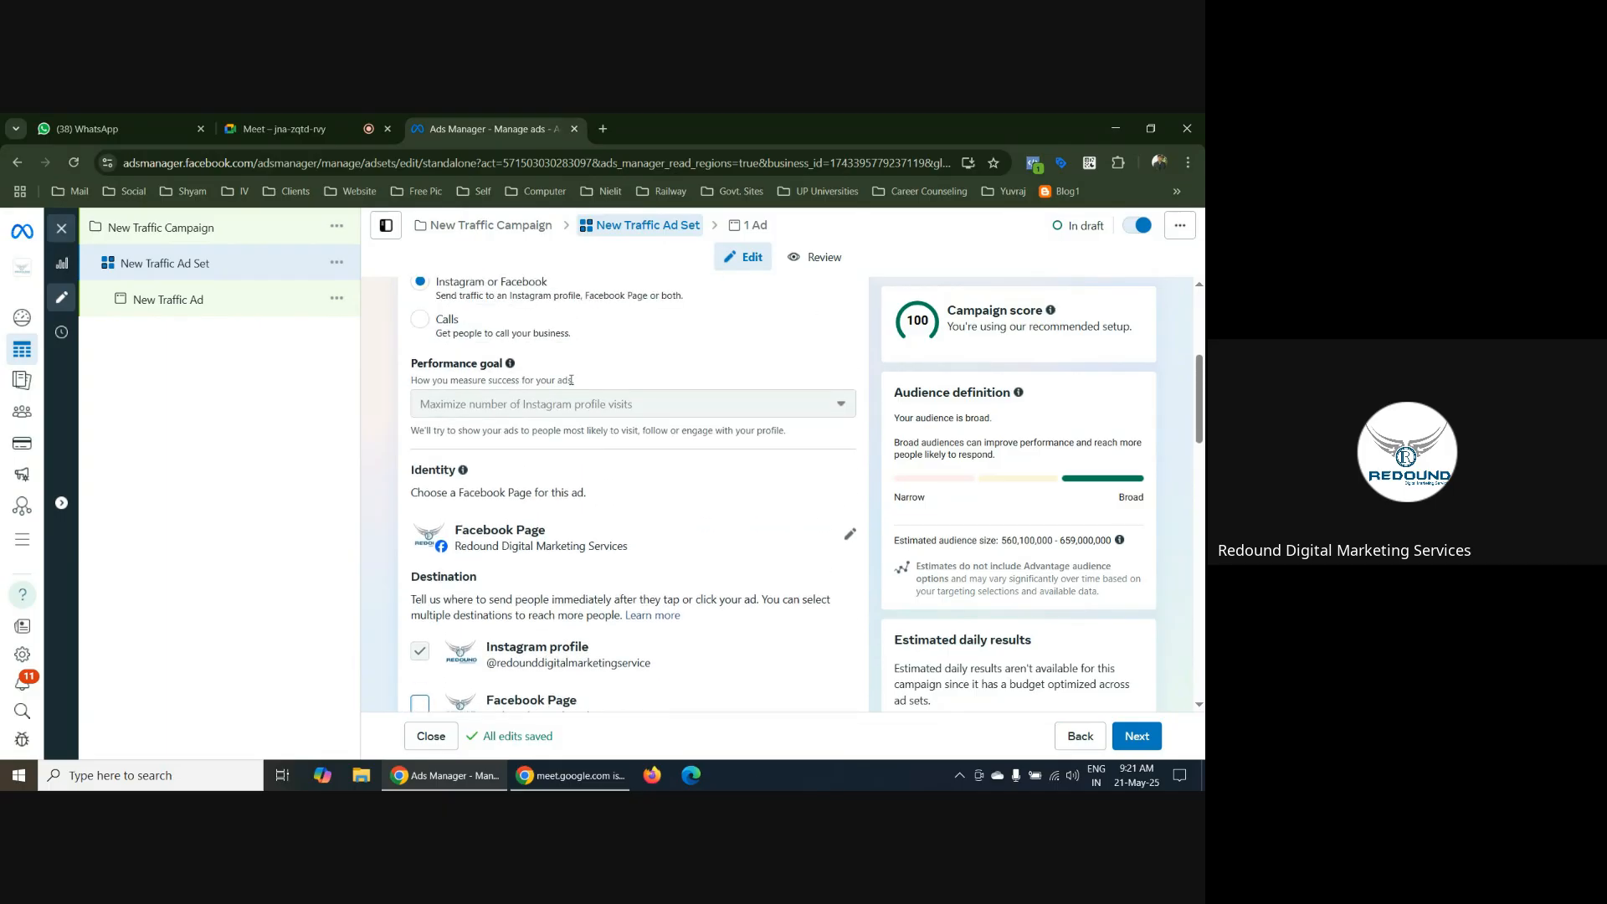
pyautogui.scroll(-2, 687, 501)
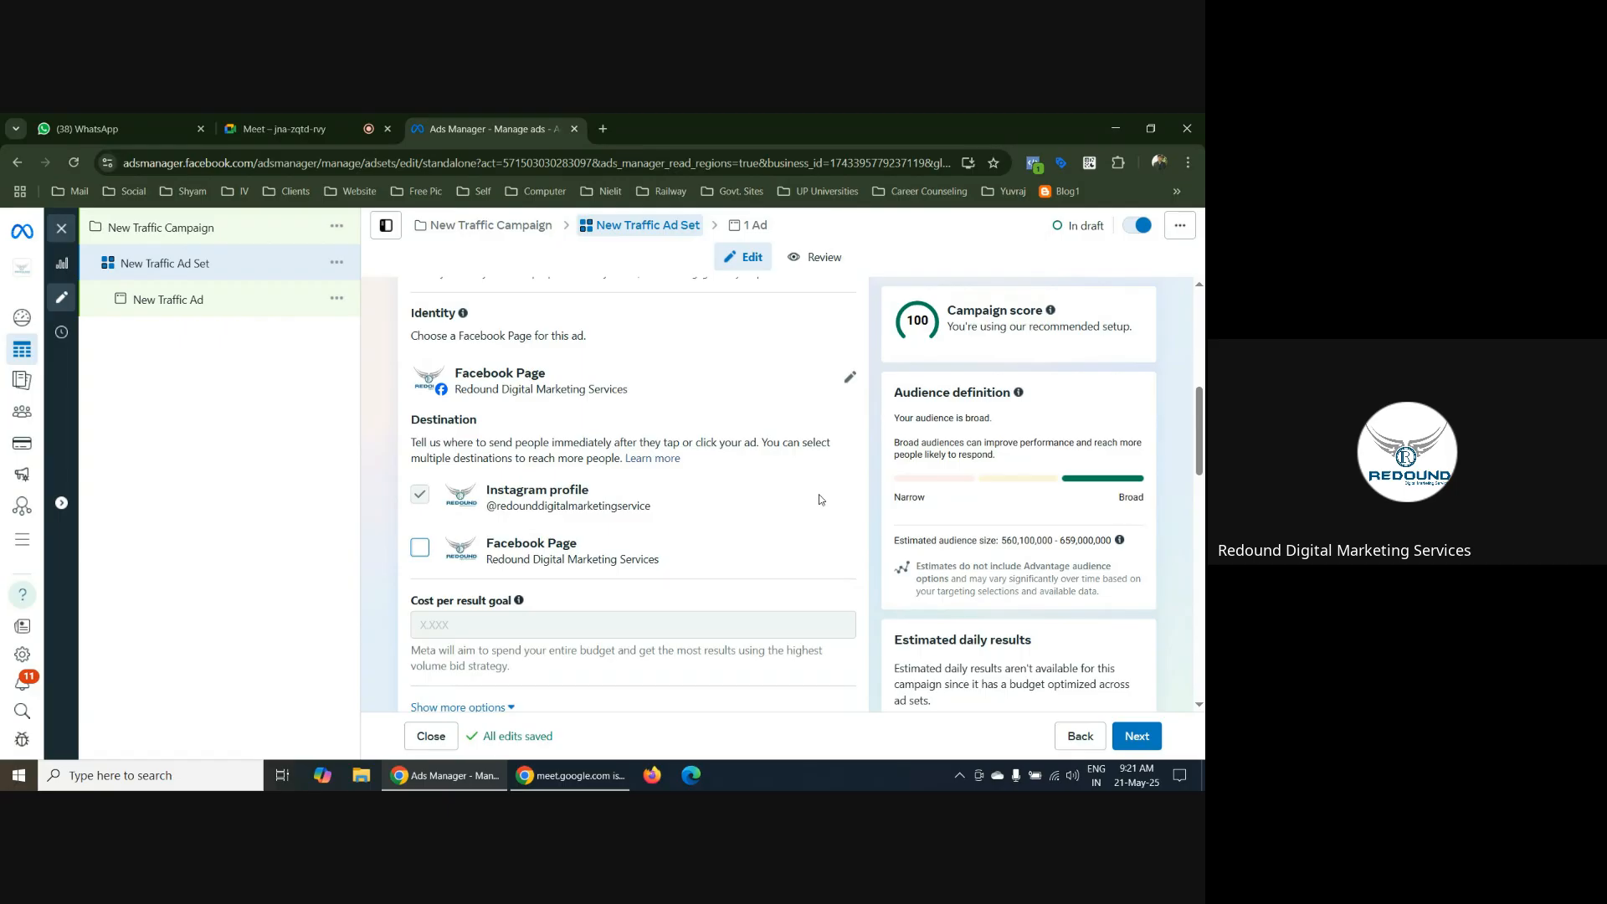
pyautogui.scroll(3, 502, 393)
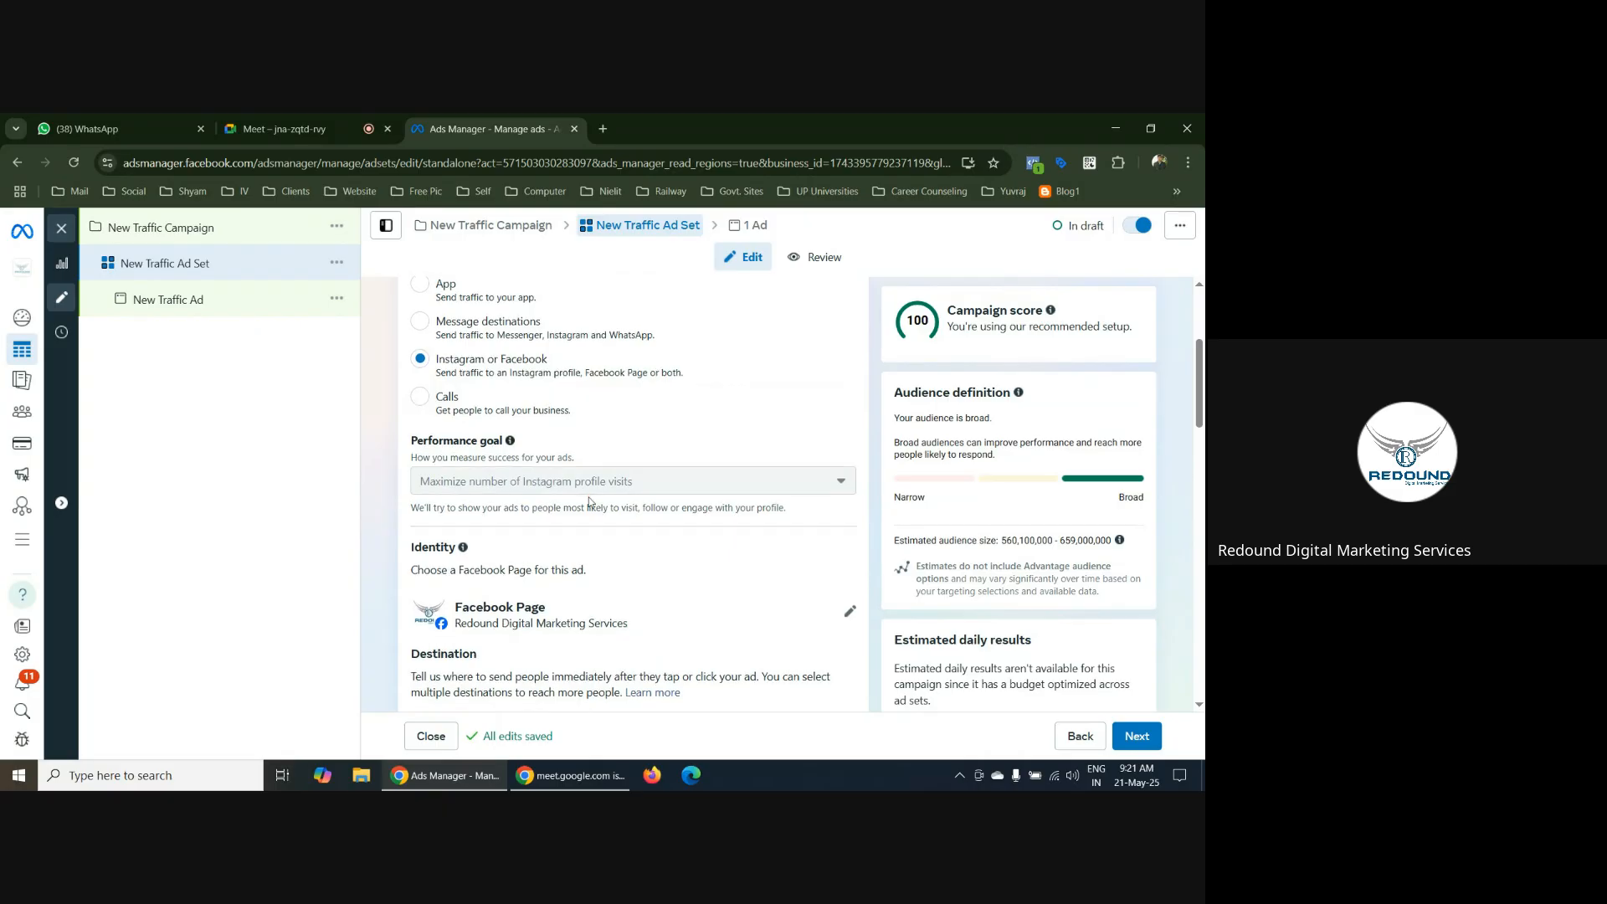
# Try Calls and Message destinations as the conversion location, reviewing the performance goal, budget and schedule for Calls
pyautogui.scroll(-1, 753, 469)
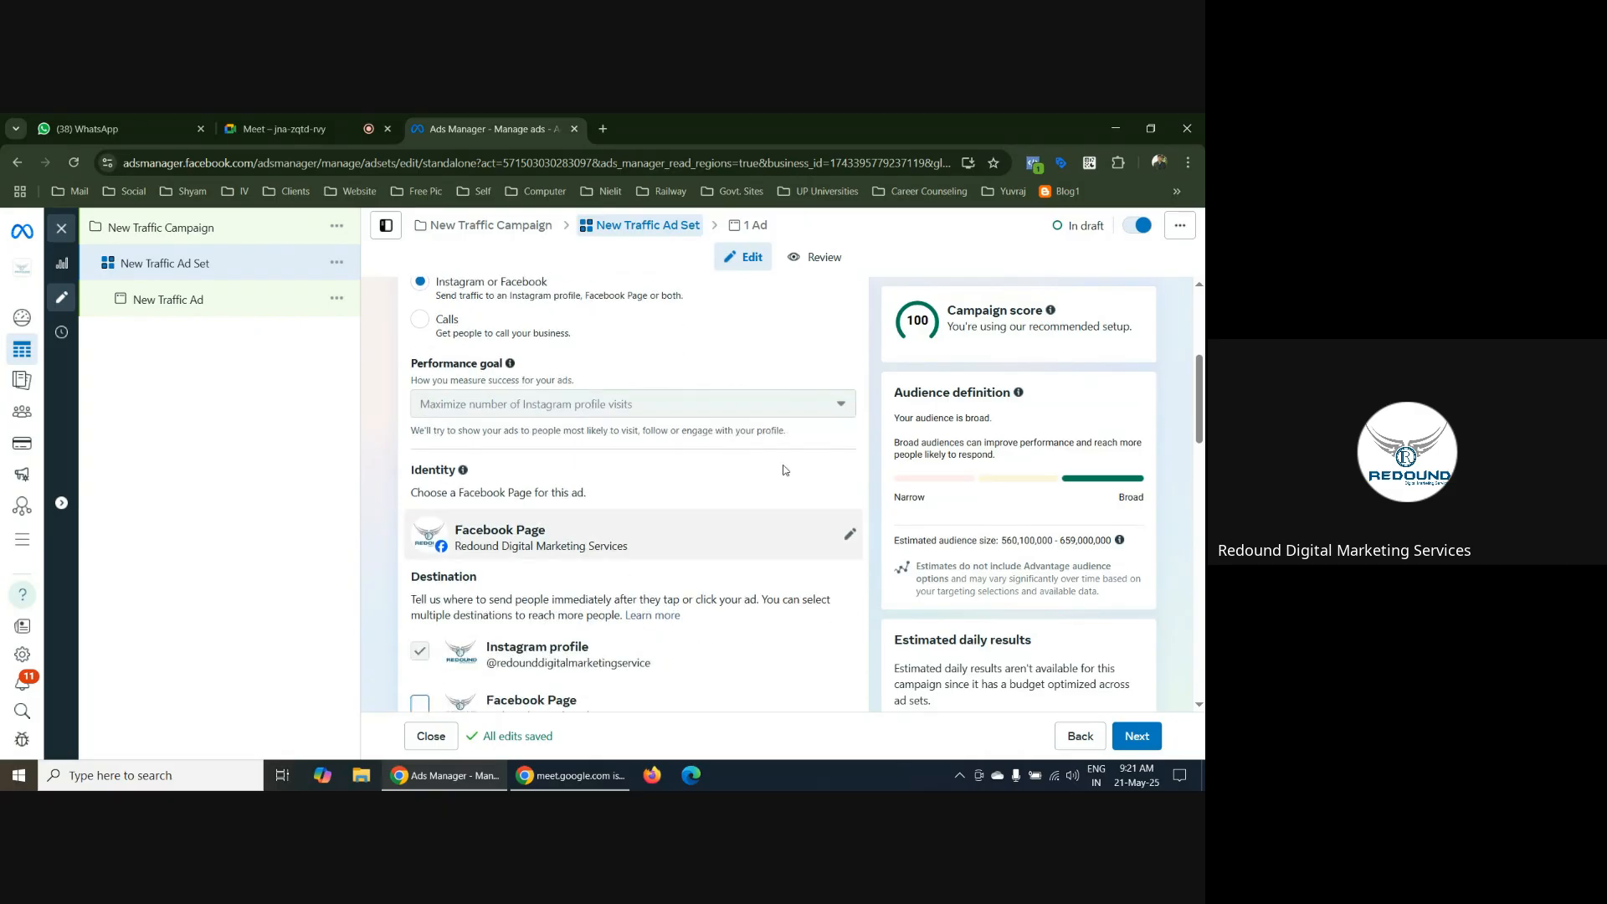
pyautogui.click(419, 323)
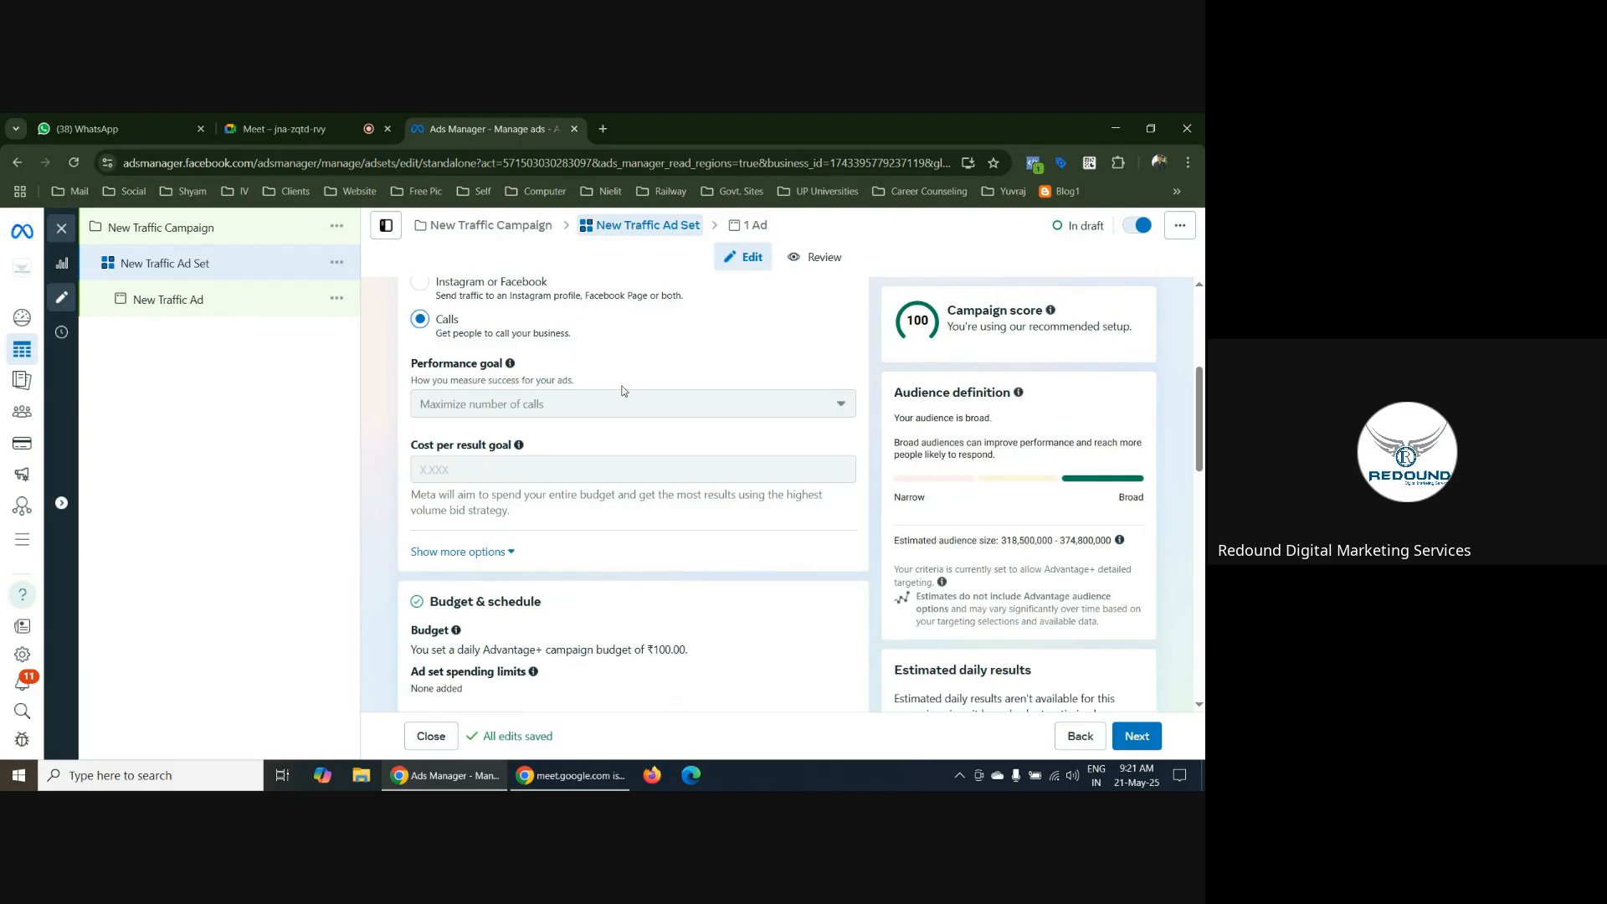
pyautogui.scroll(-3, 657, 417)
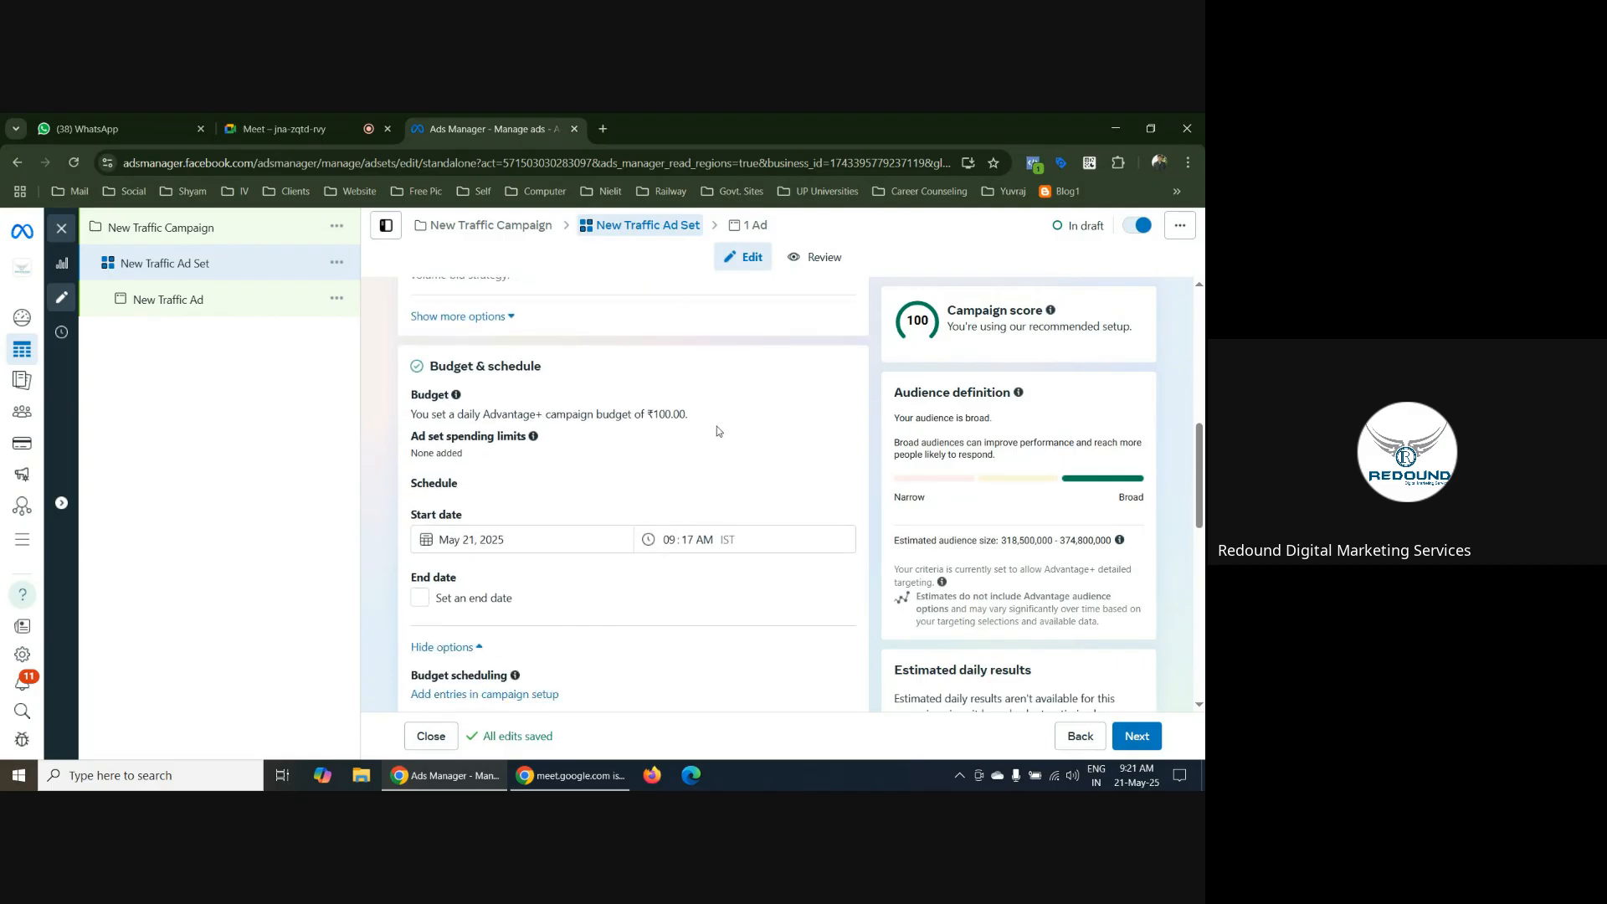
pyautogui.scroll(-2, 716, 425)
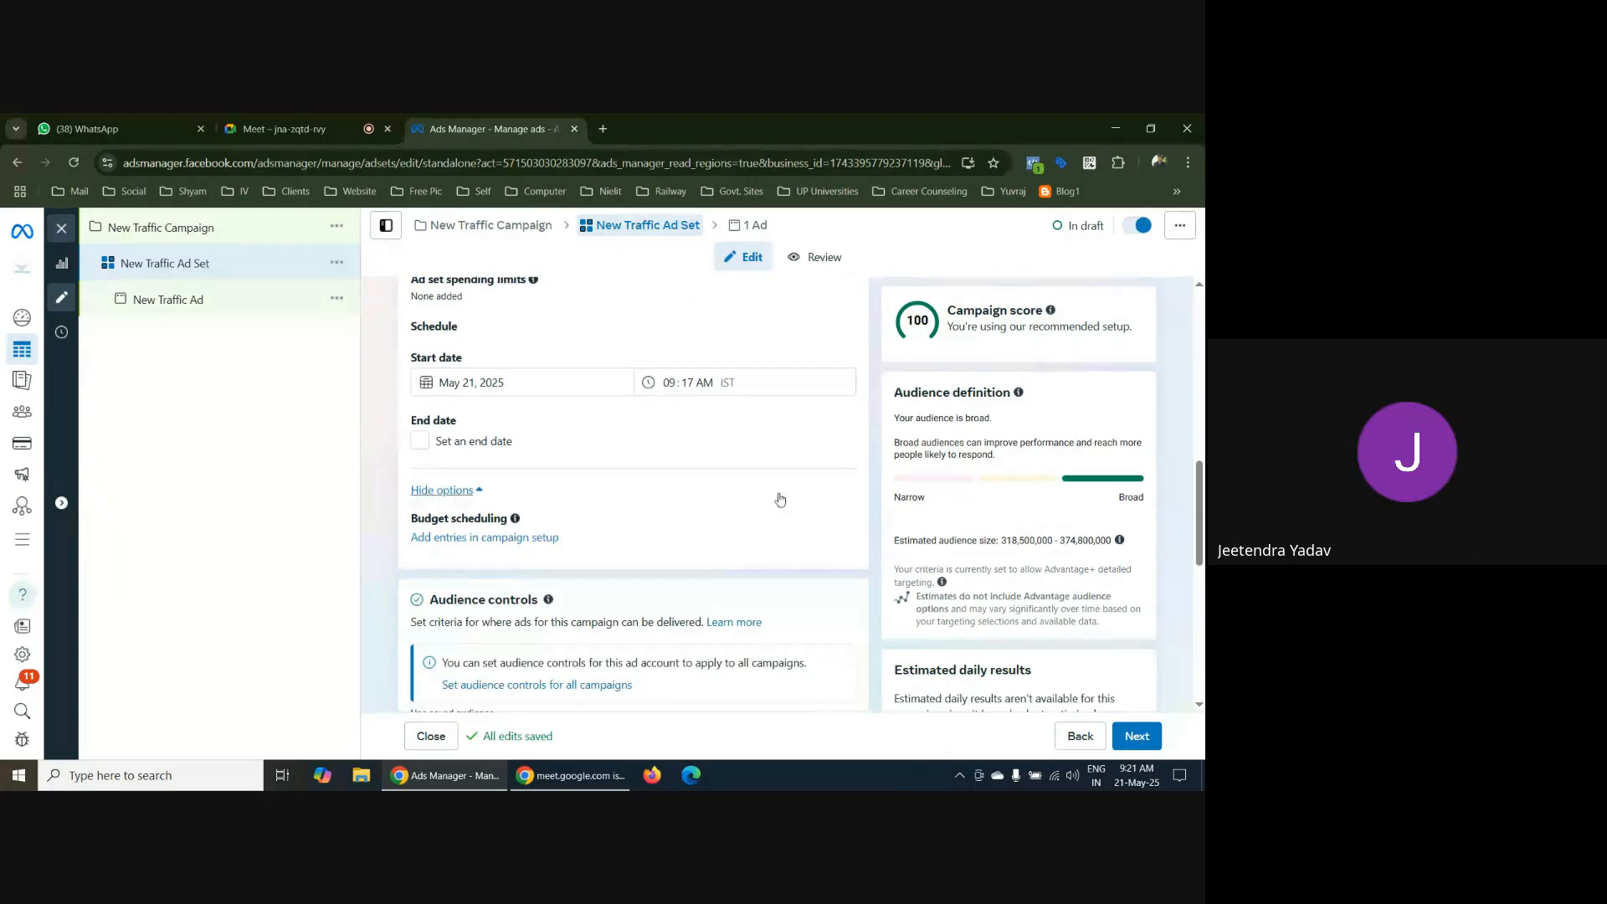
pyautogui.scroll(4, 845, 474)
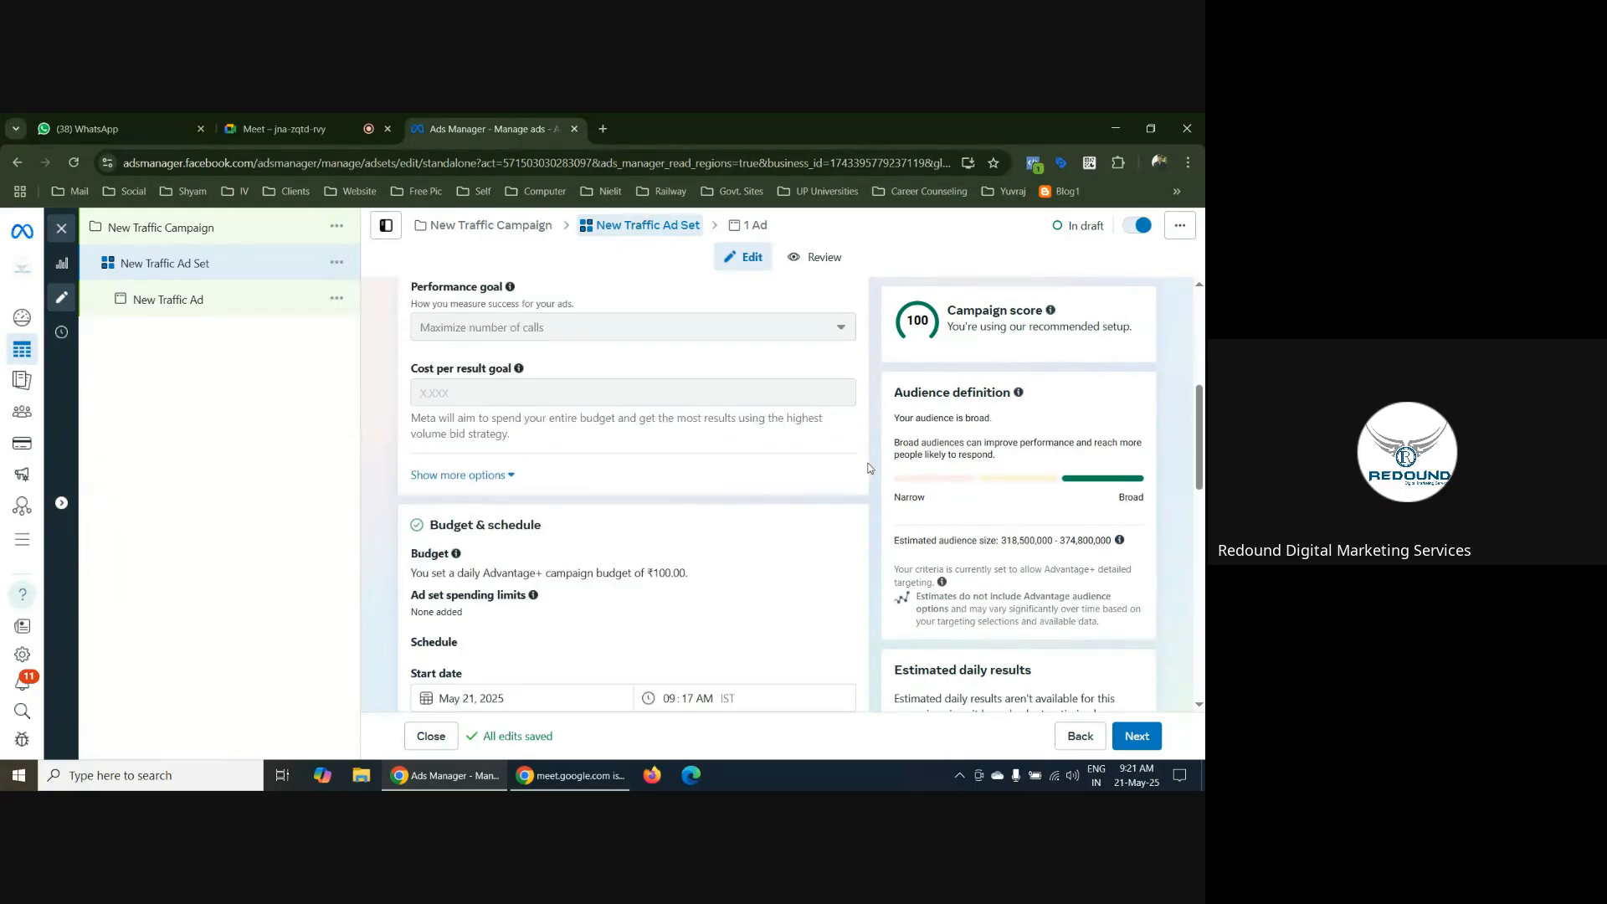
pyautogui.scroll(6, 862, 462)
pyautogui.scroll(-2, 854, 452)
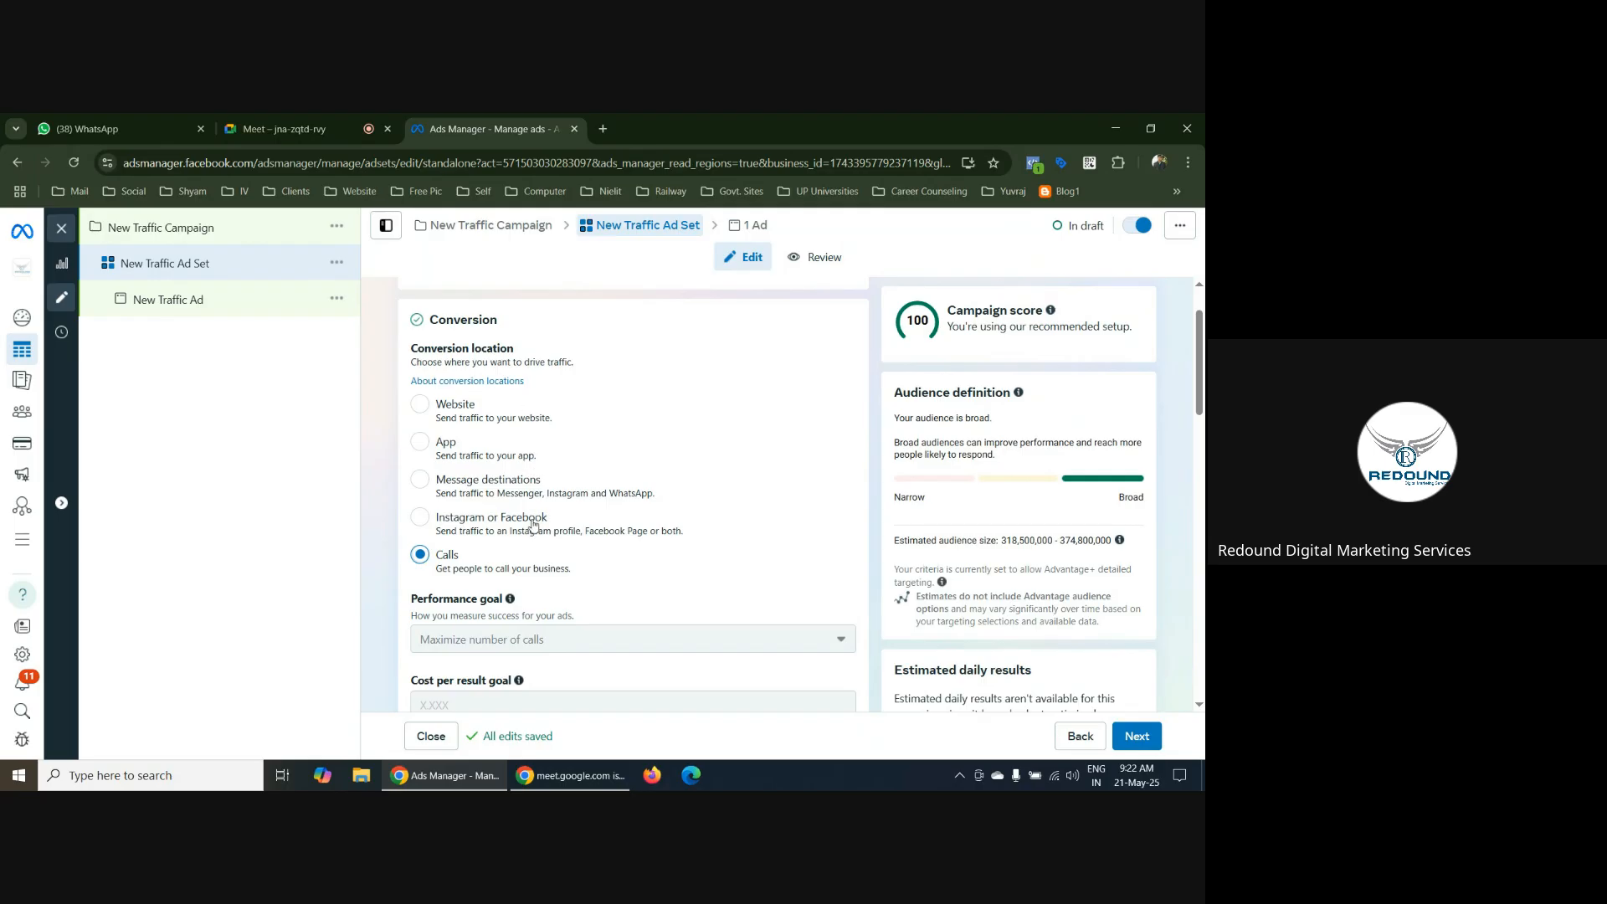
pyautogui.click(420, 483)
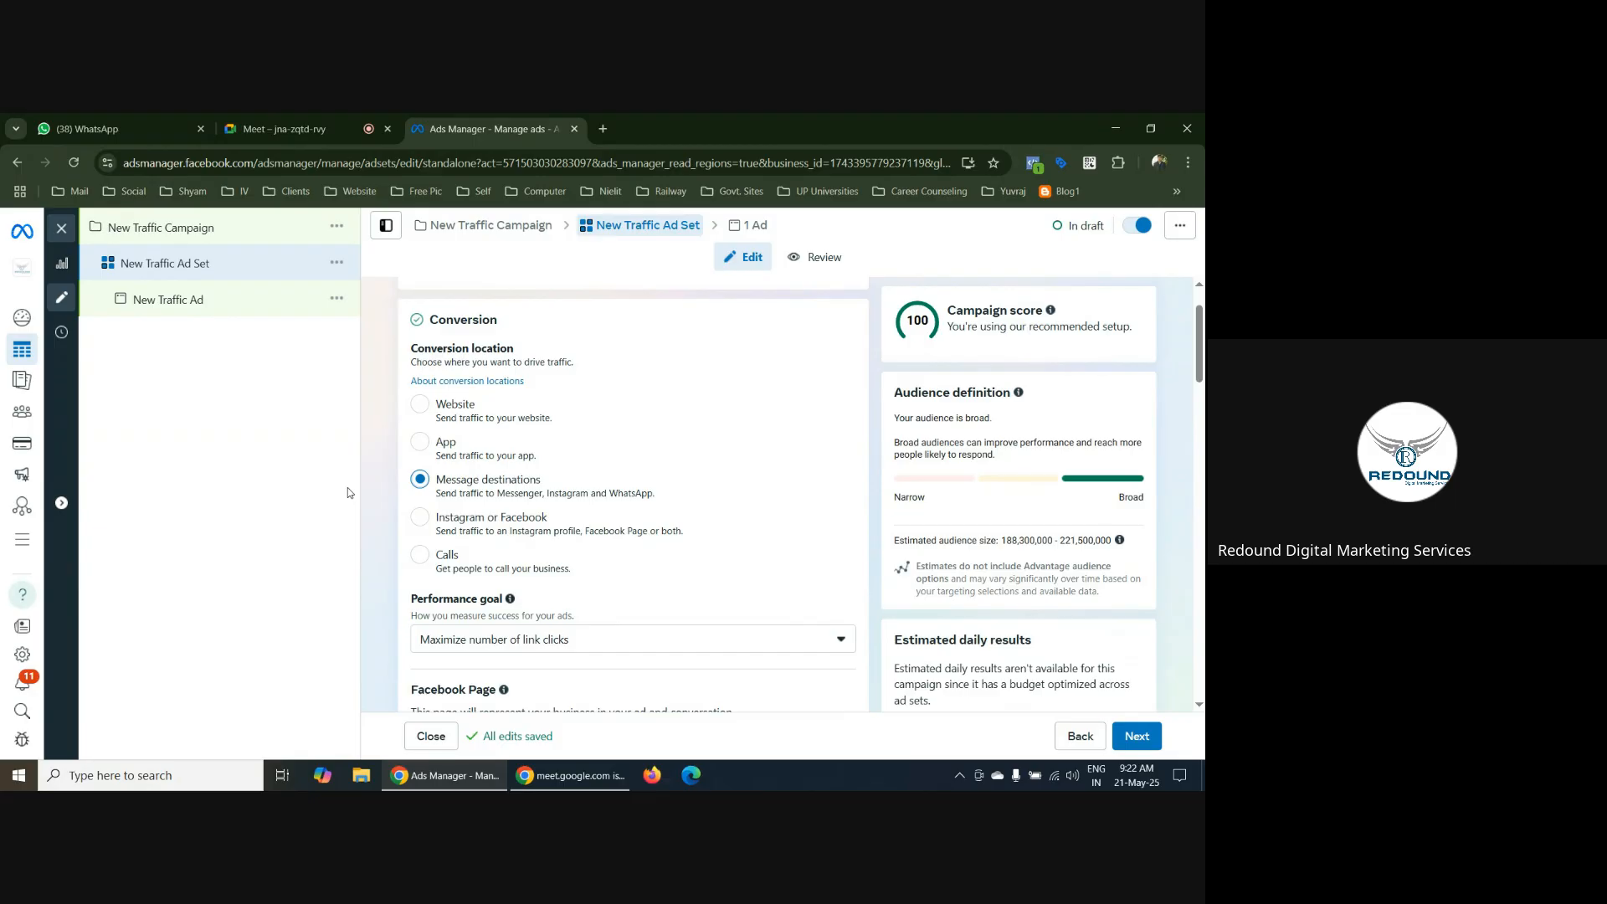
# Set the conversion location to Website and review the ad set's performance goal, schedule, audience controls and placements
pyautogui.click(419, 404)
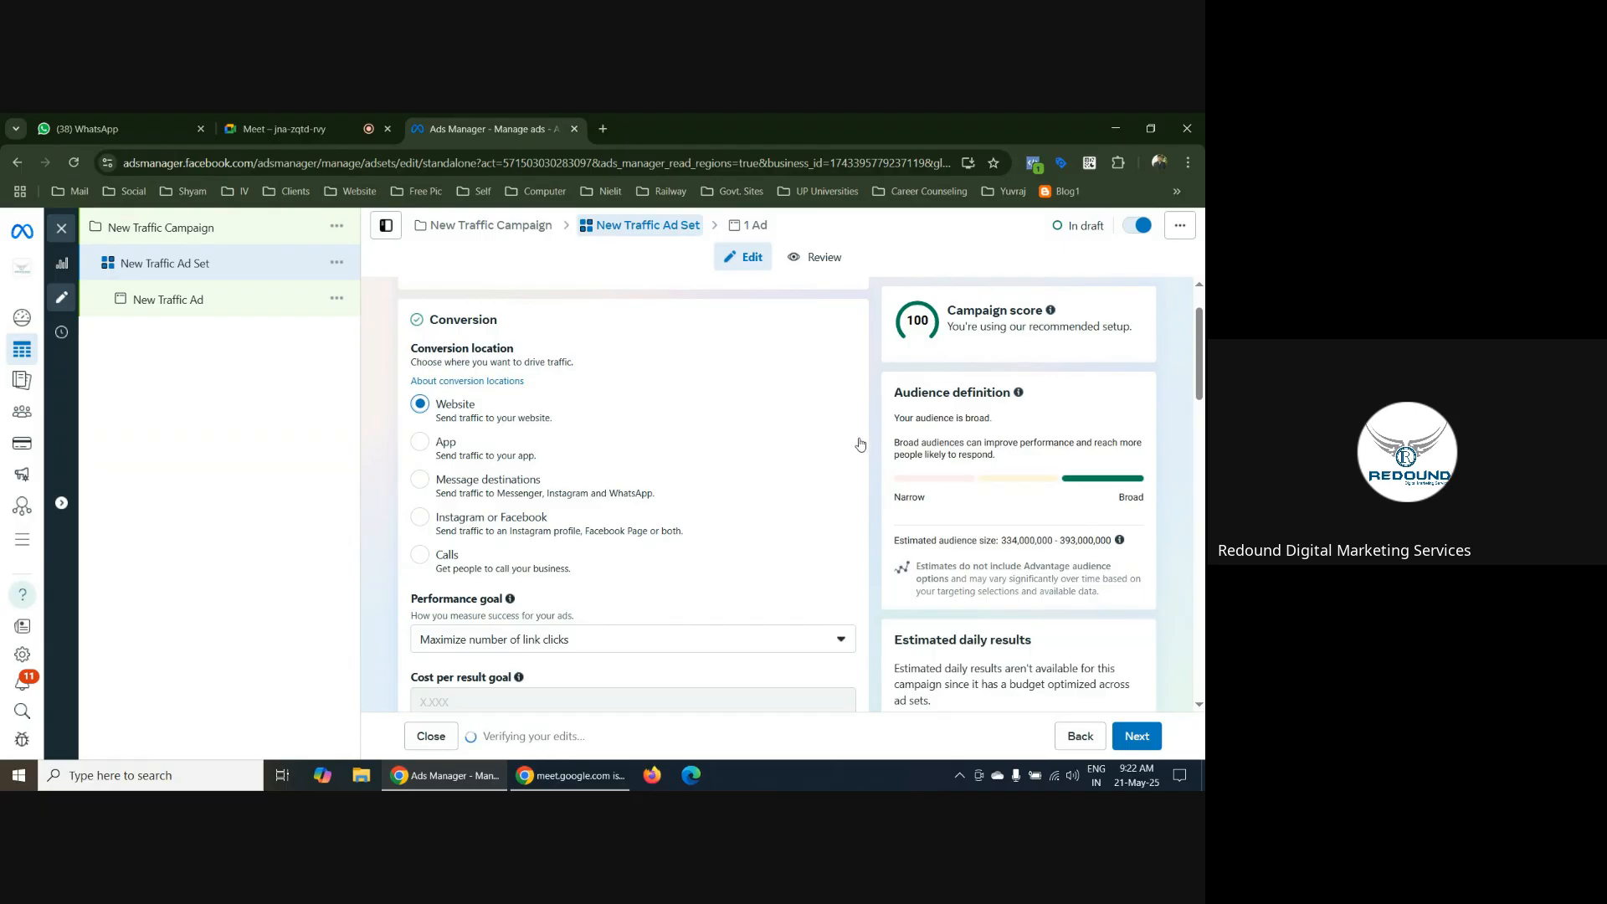
pyautogui.scroll(-1, 879, 403)
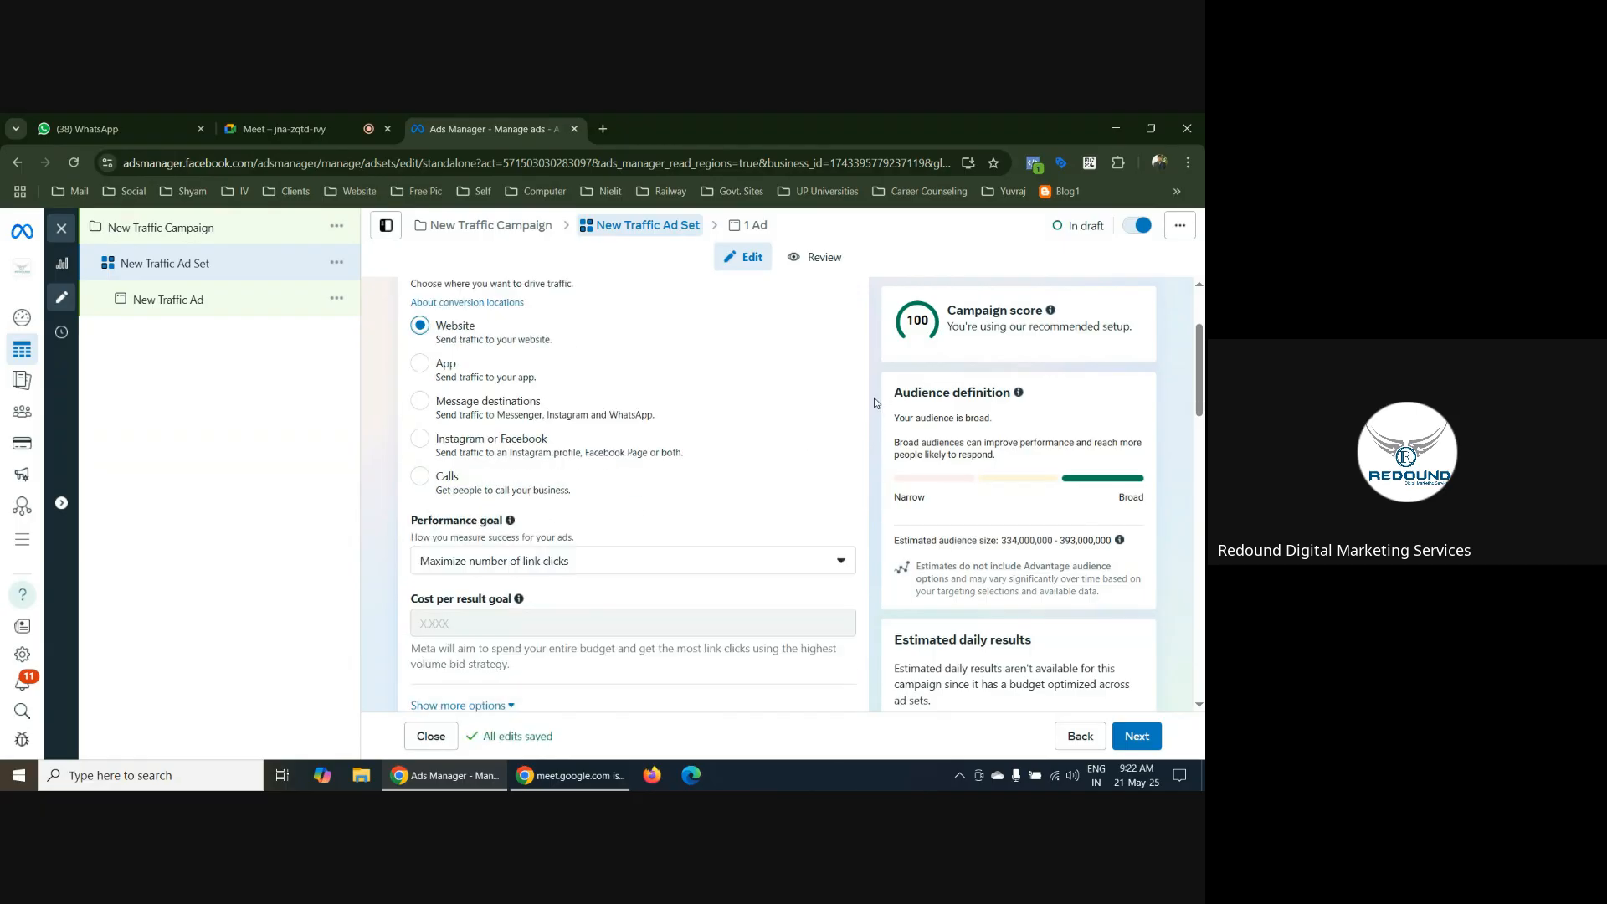
pyautogui.scroll(-2, 875, 403)
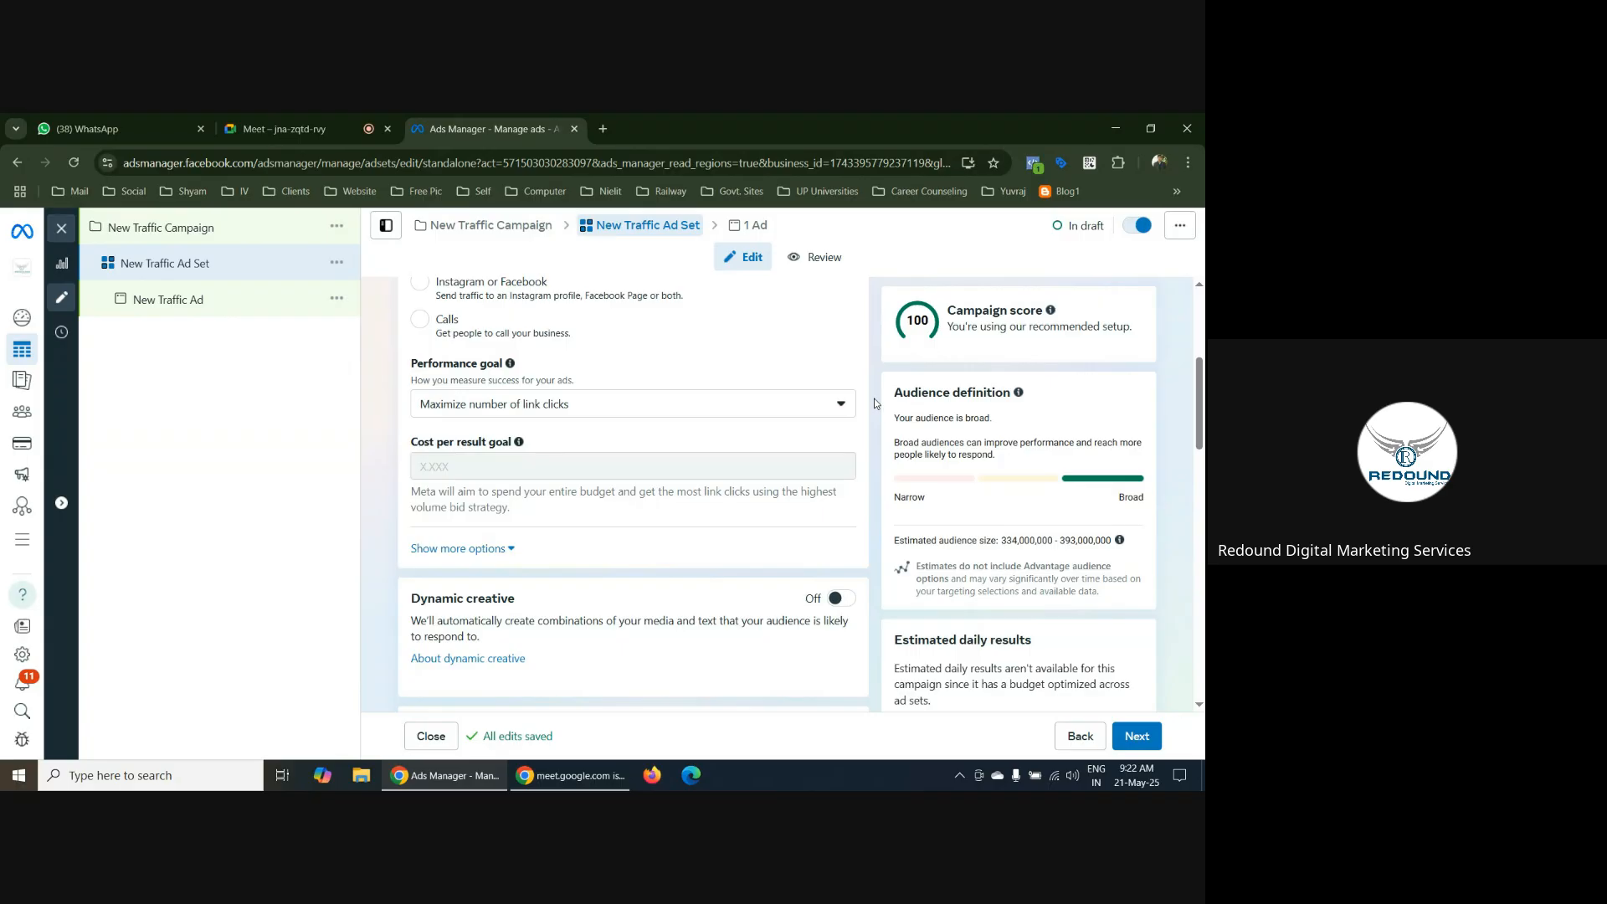
pyautogui.scroll(2, 874, 401)
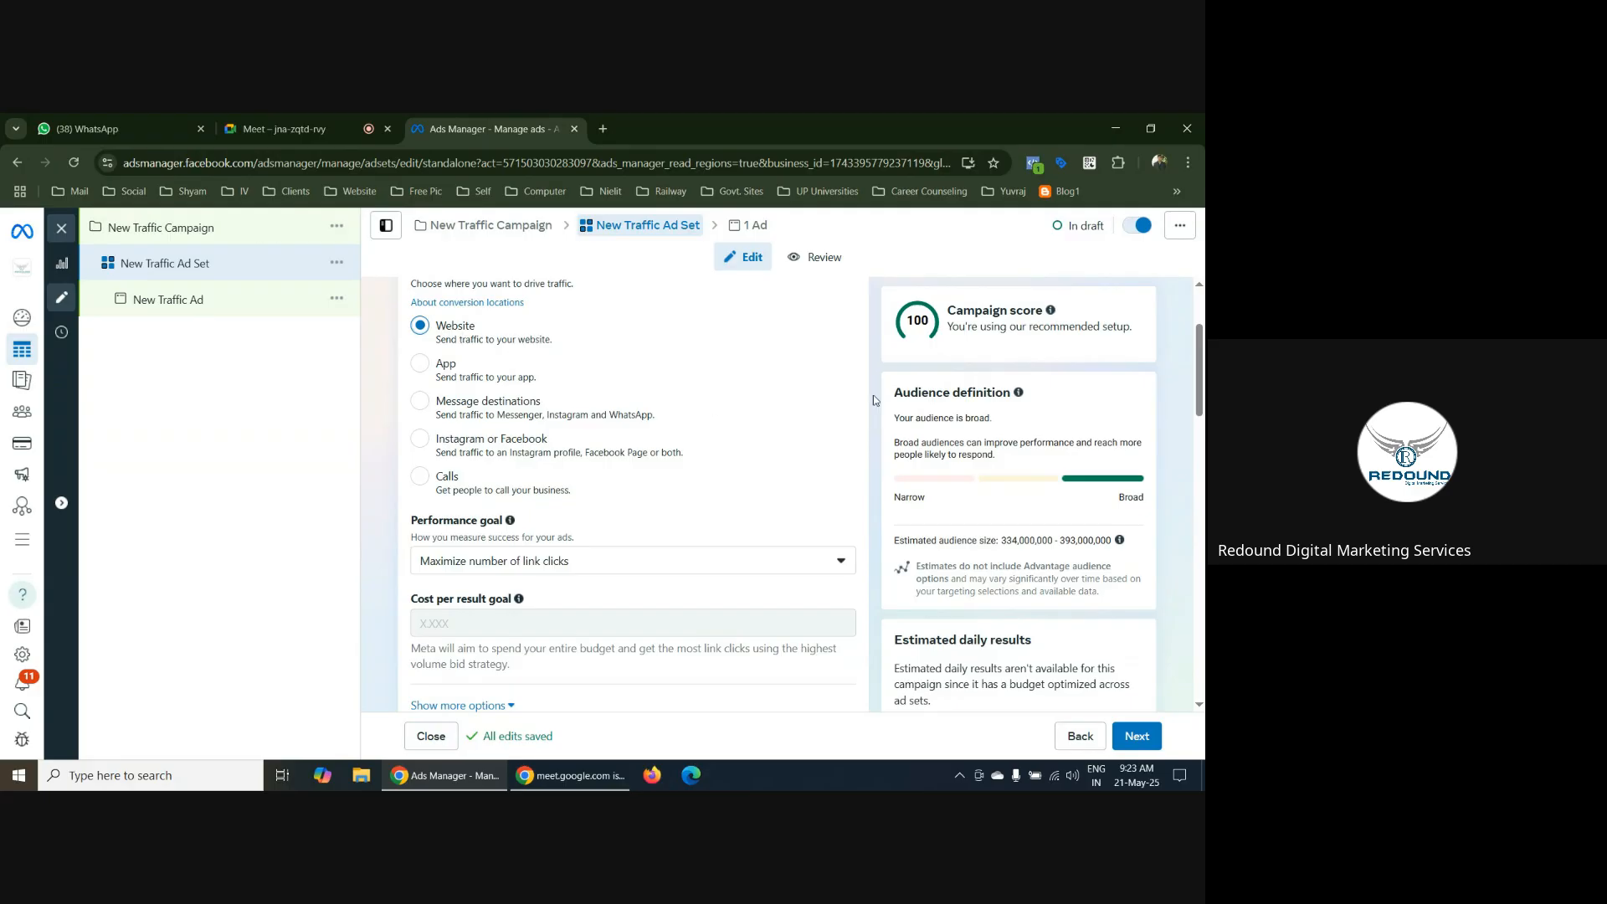
pyautogui.scroll(-5, 873, 400)
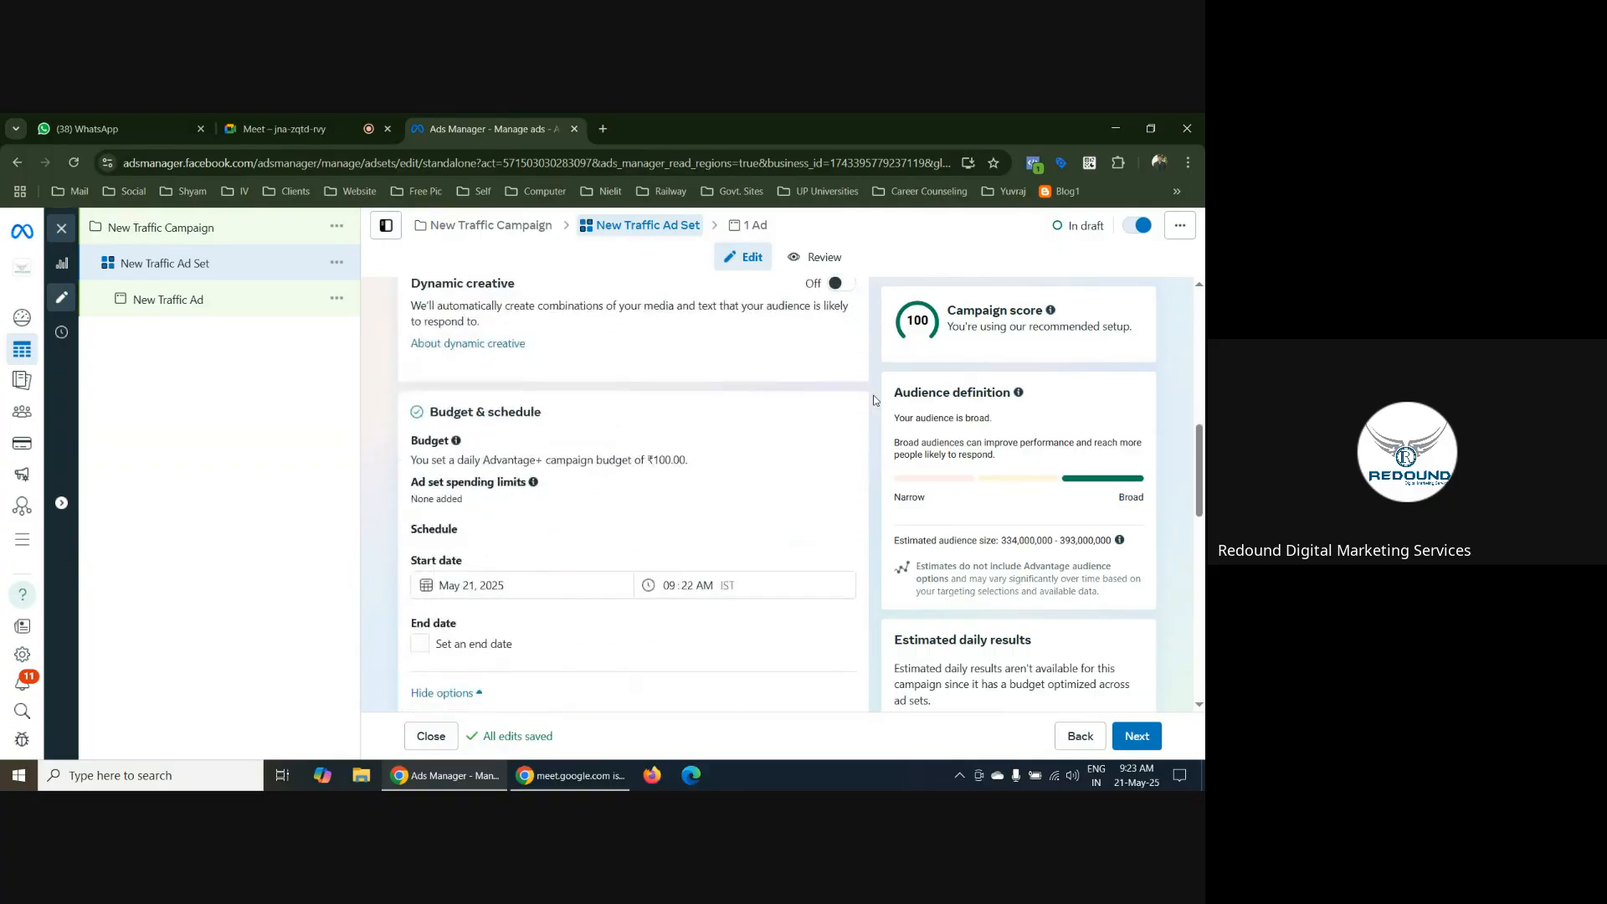
pyautogui.scroll(-5, 874, 400)
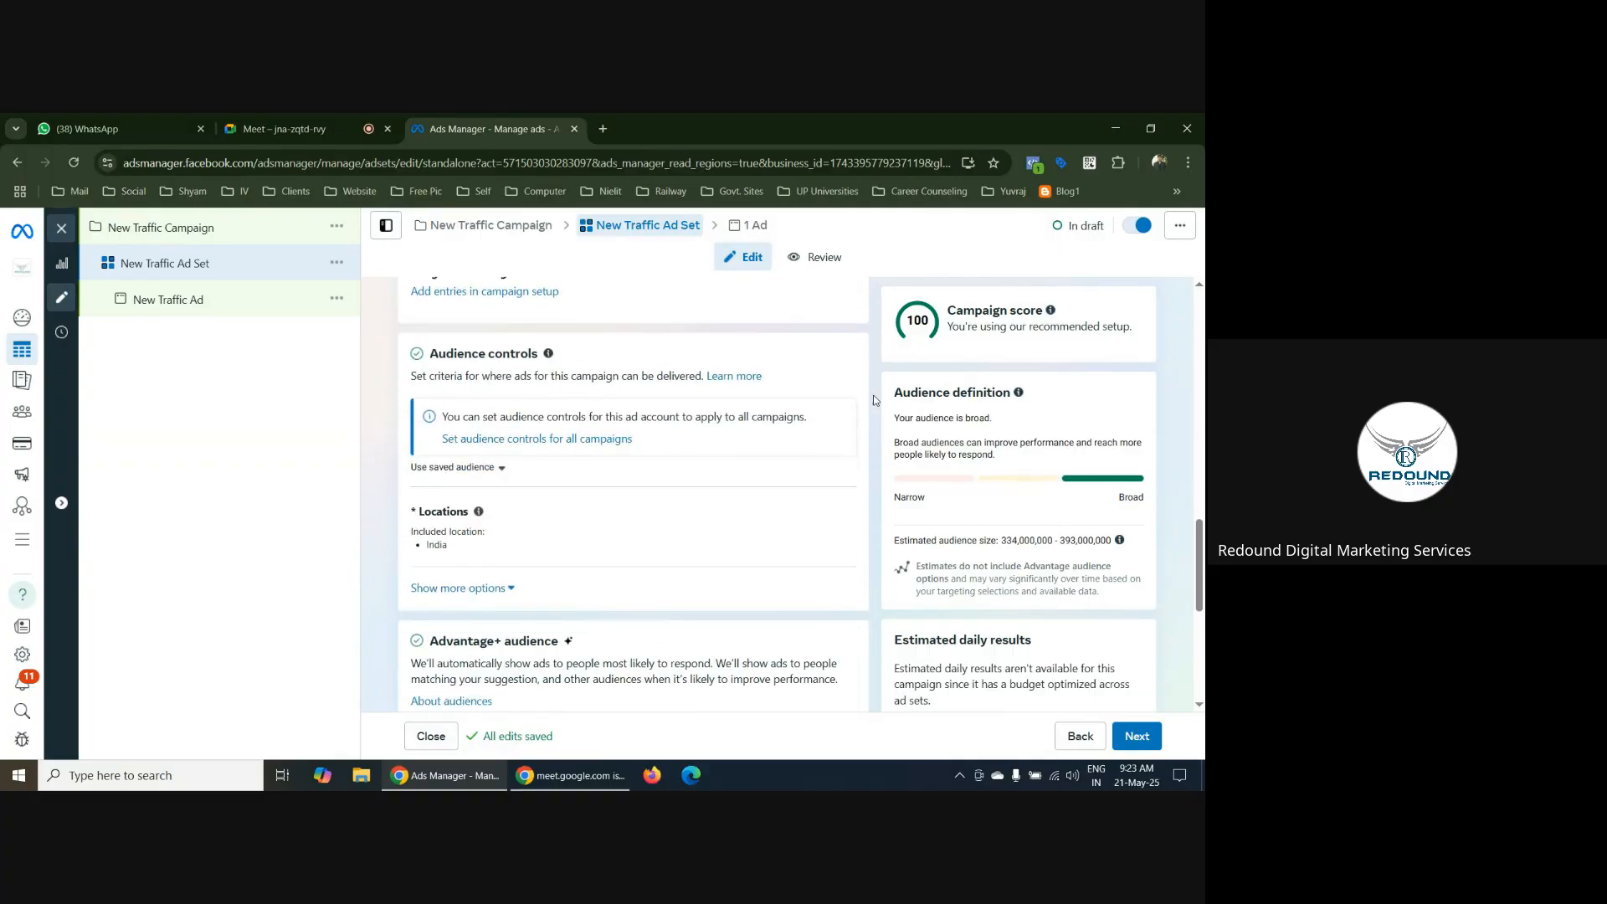
pyautogui.scroll(-3, 874, 400)
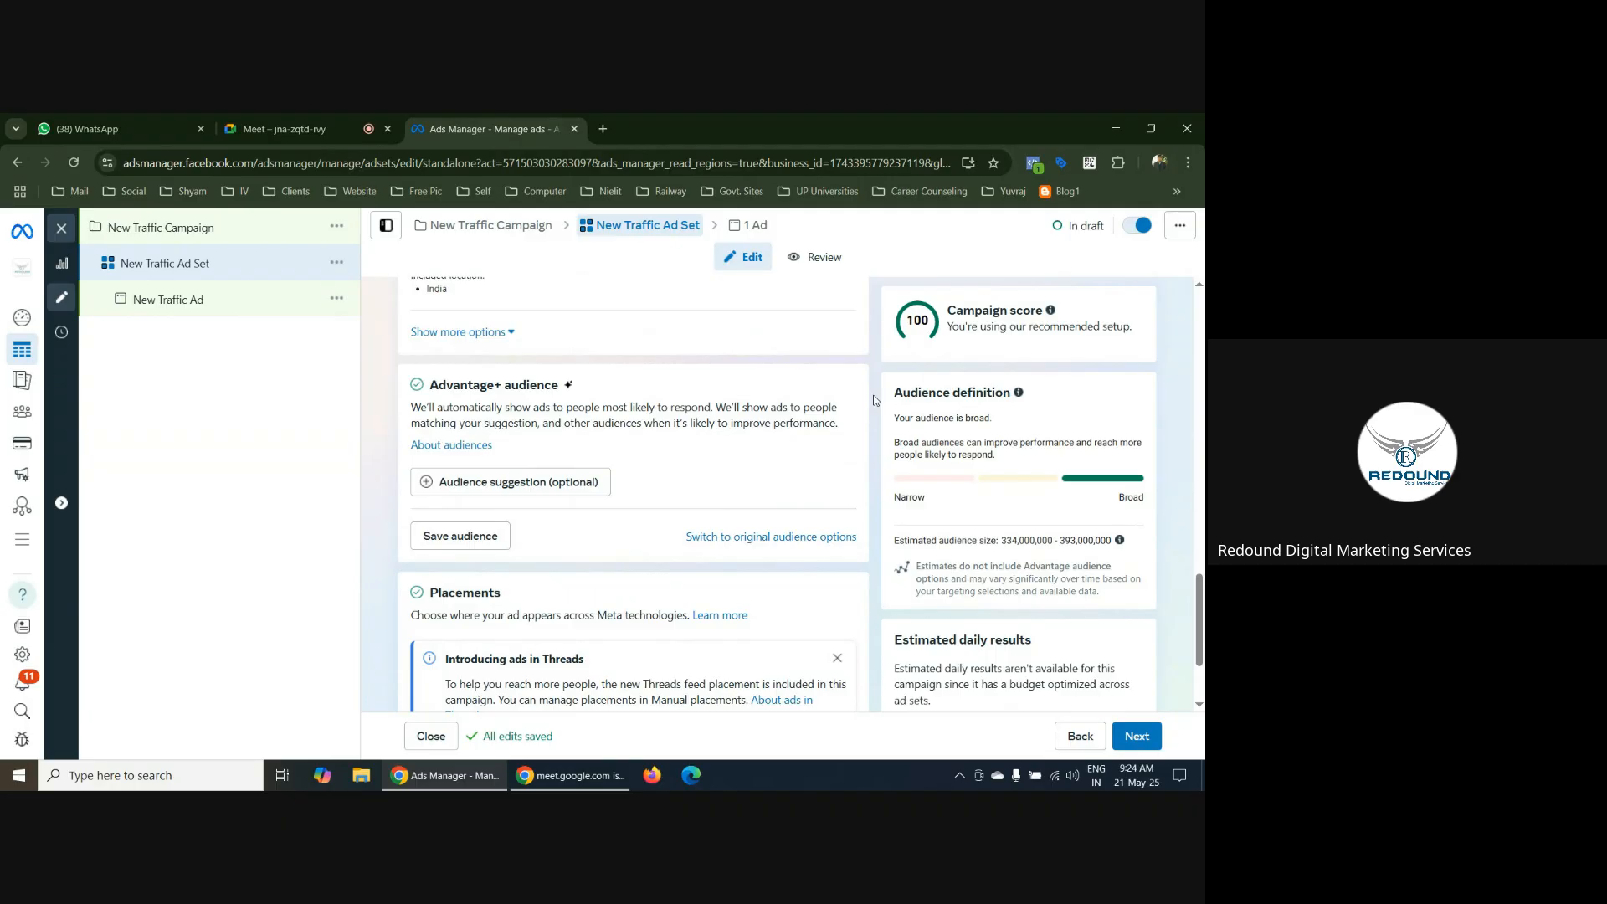
pyautogui.scroll(15, 874, 400)
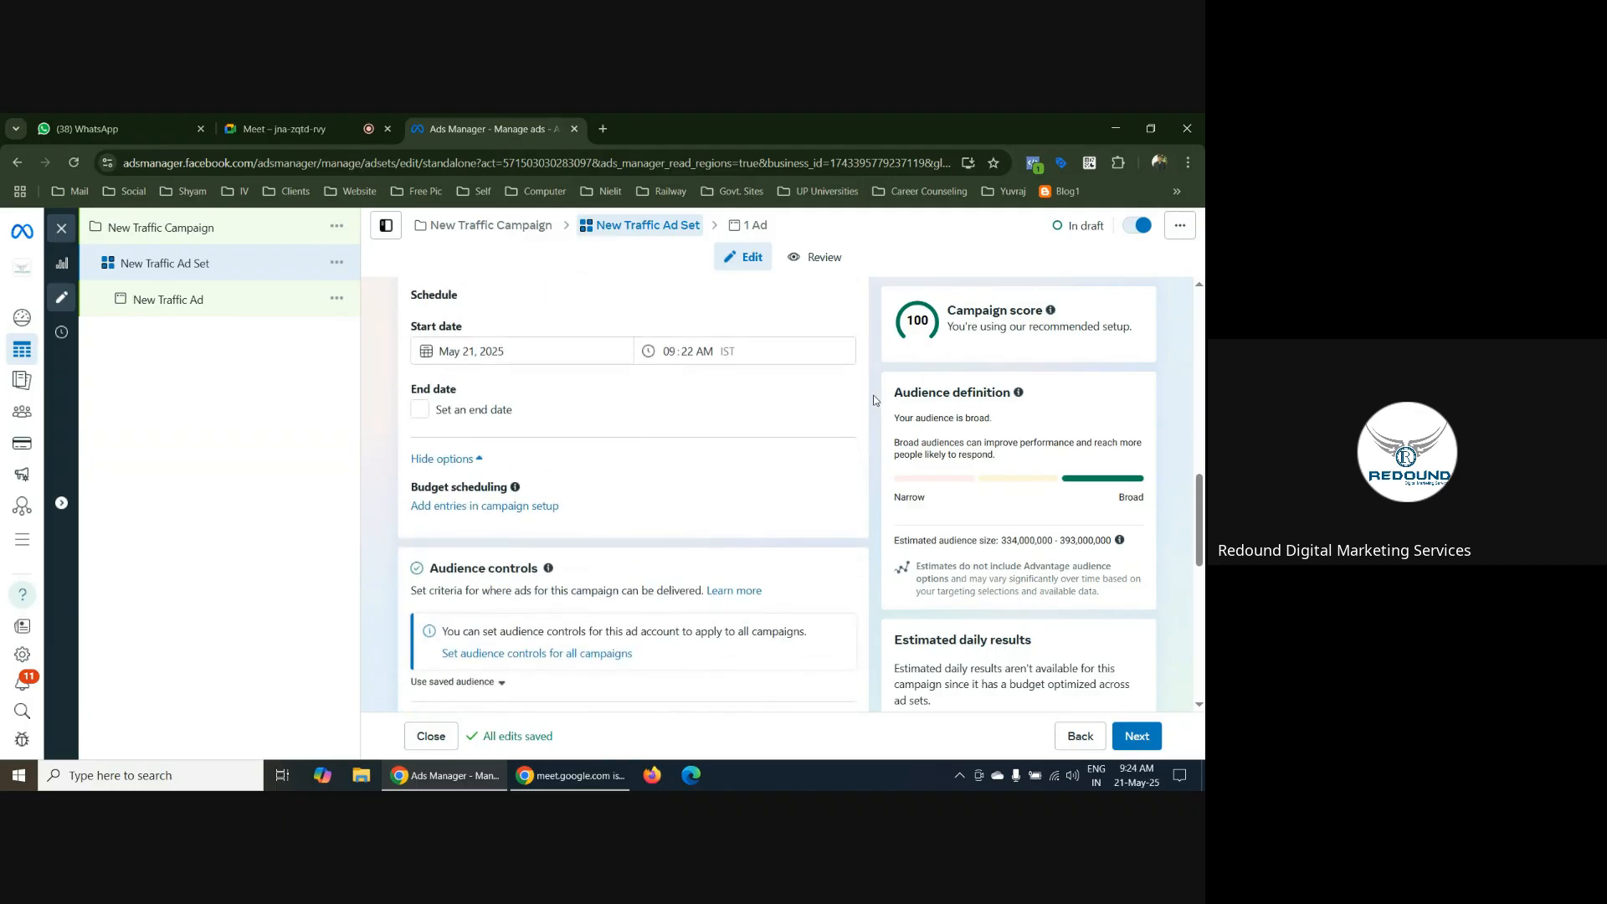
pyautogui.scroll(4, 874, 400)
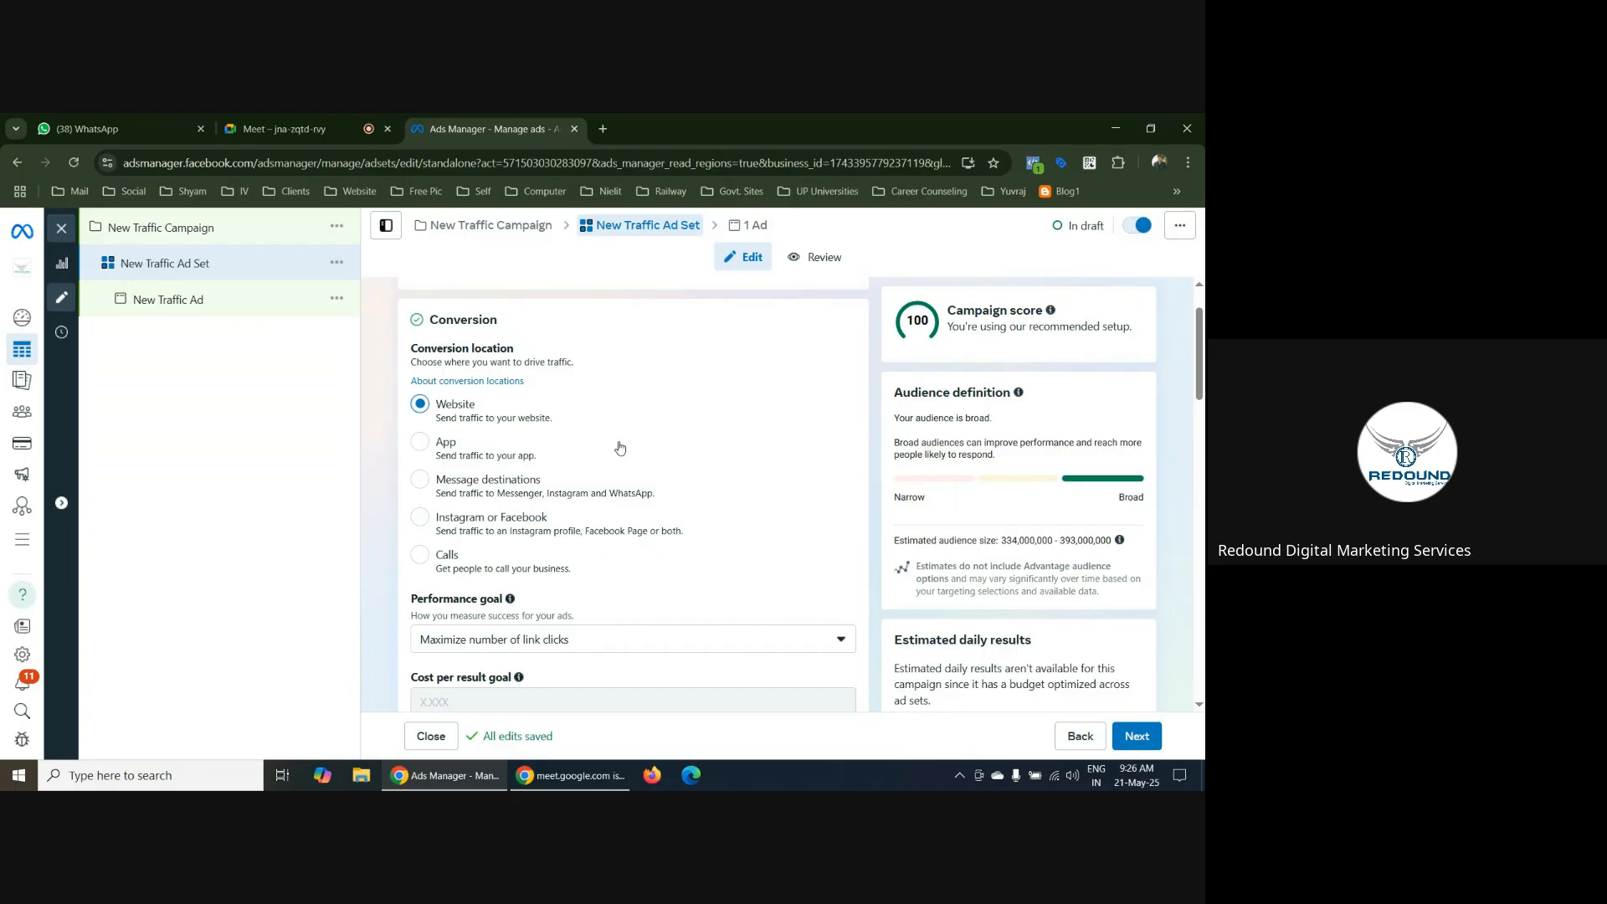
pyautogui.click(606, 132)
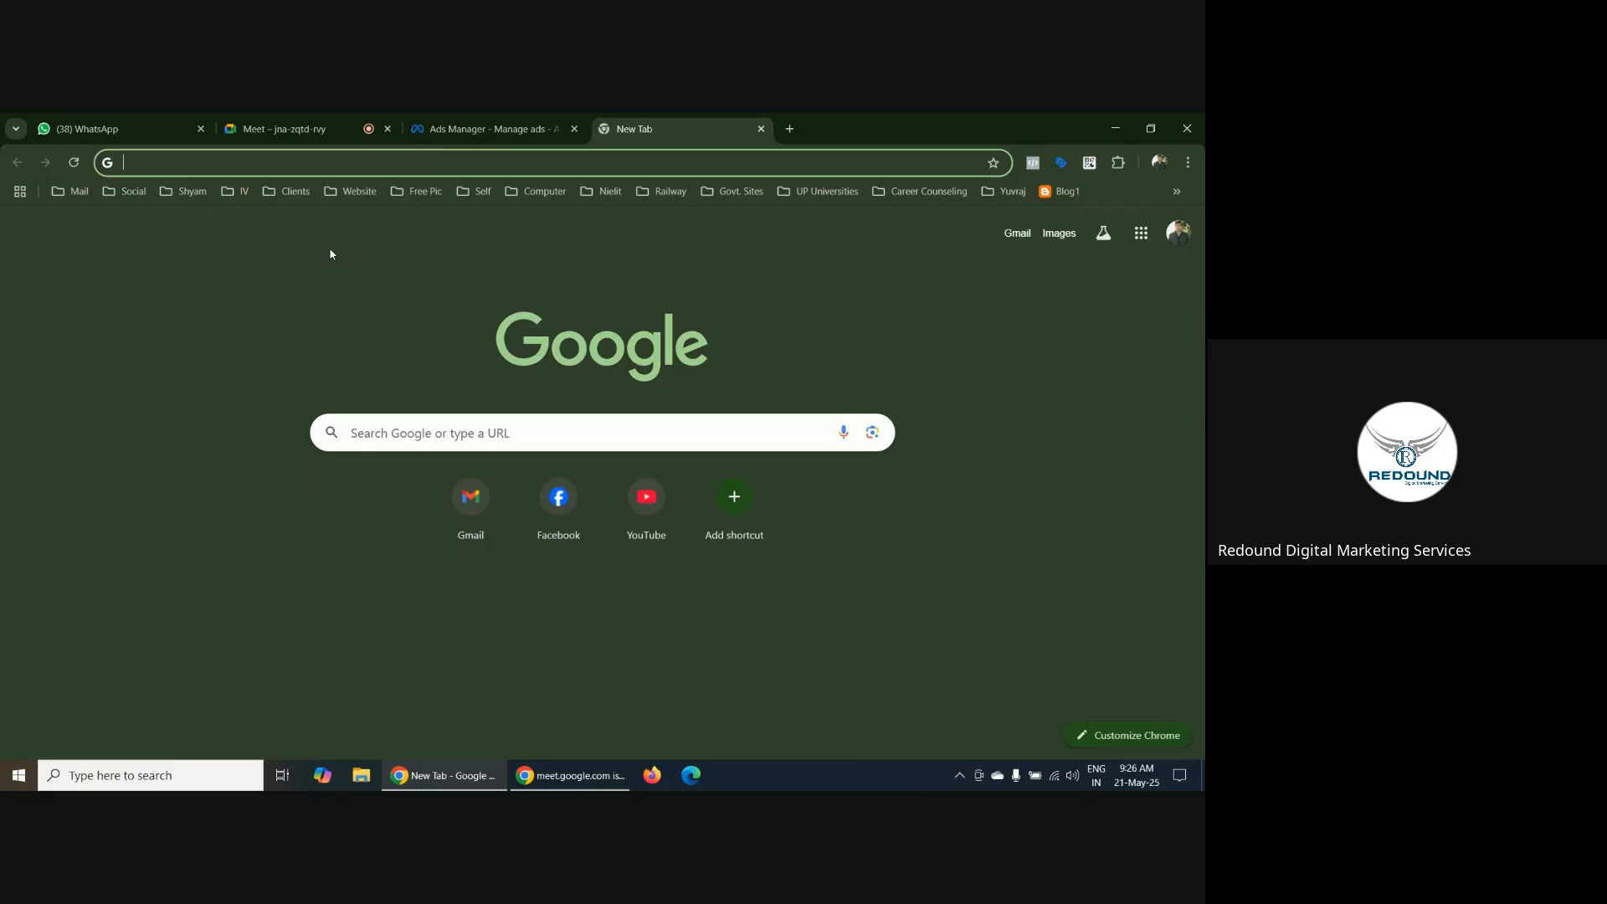
pyautogui.click(238, 194)
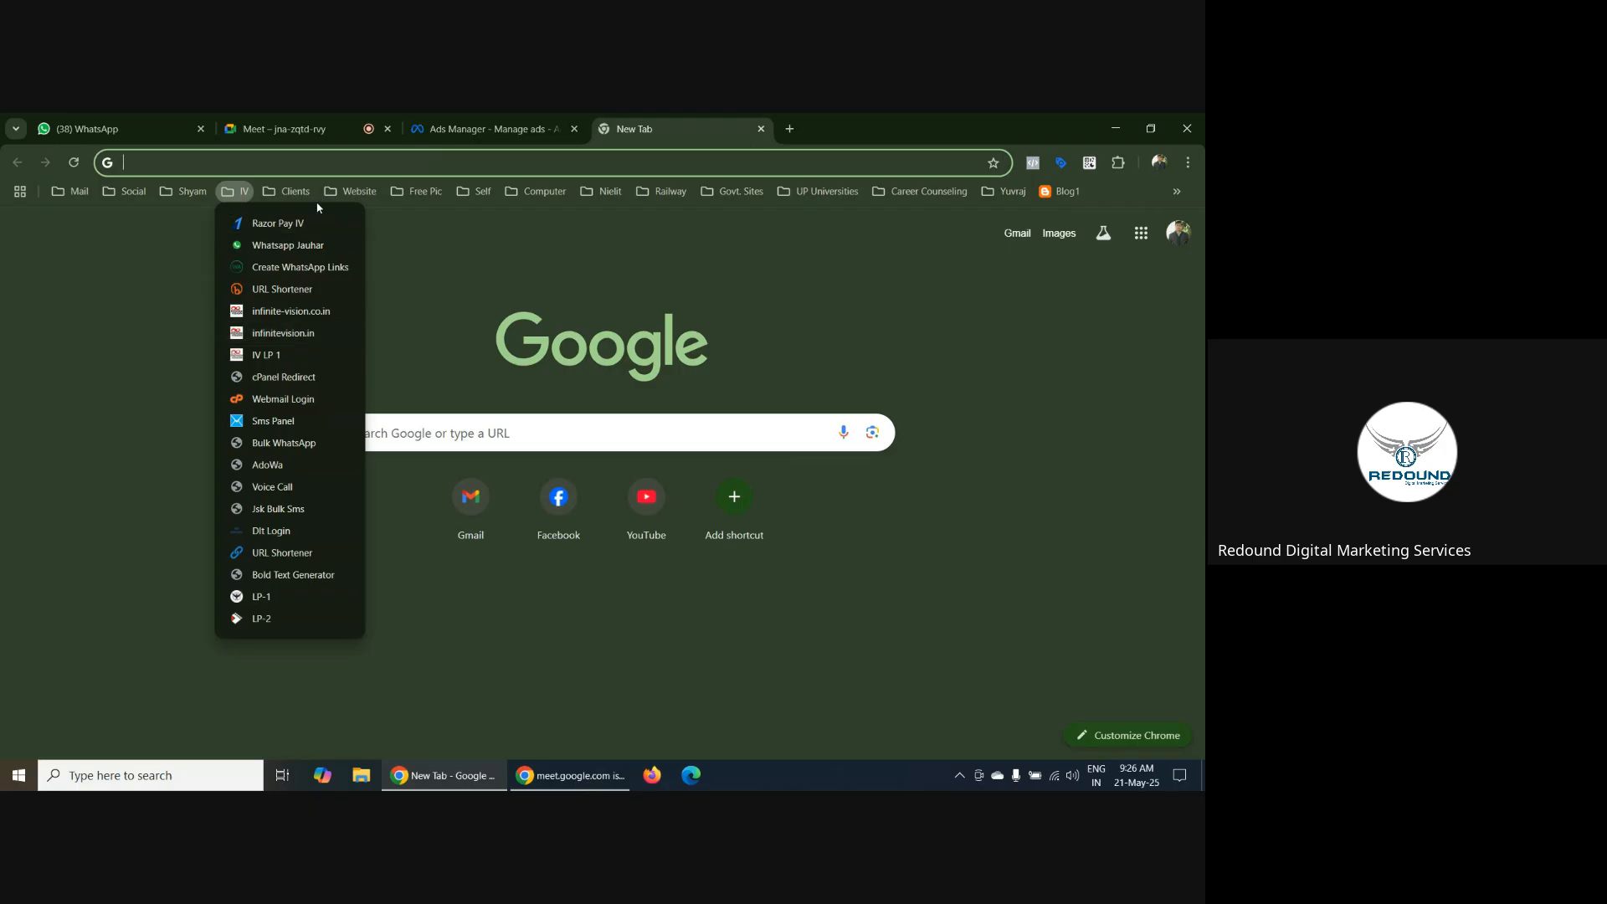
pyautogui.moveTo(348, 195)
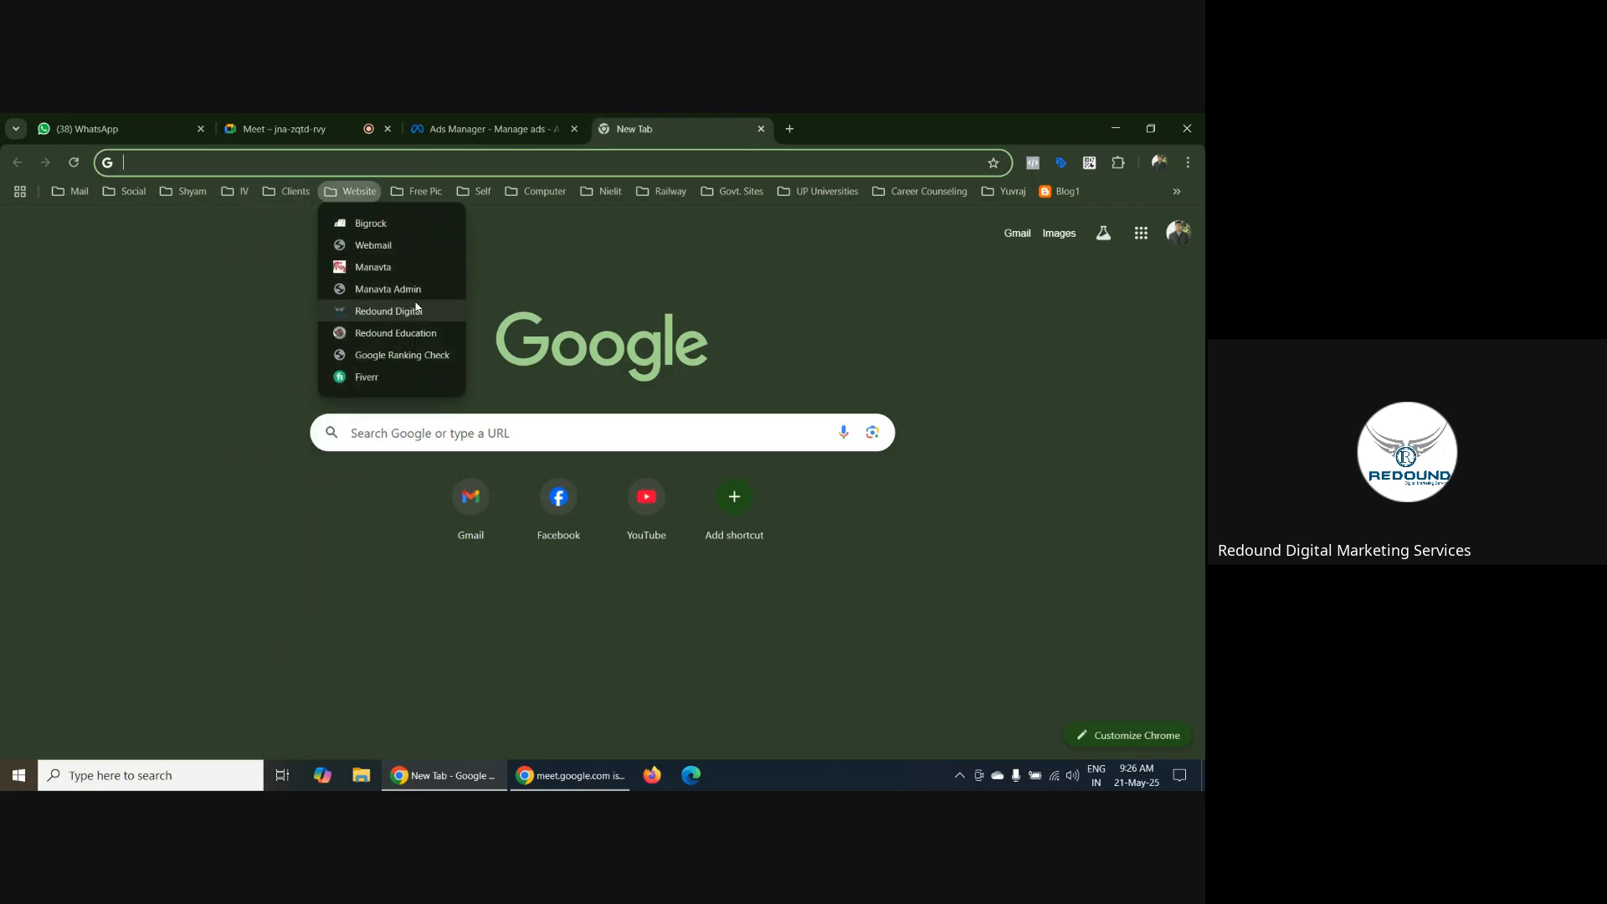
pyautogui.click(413, 333)
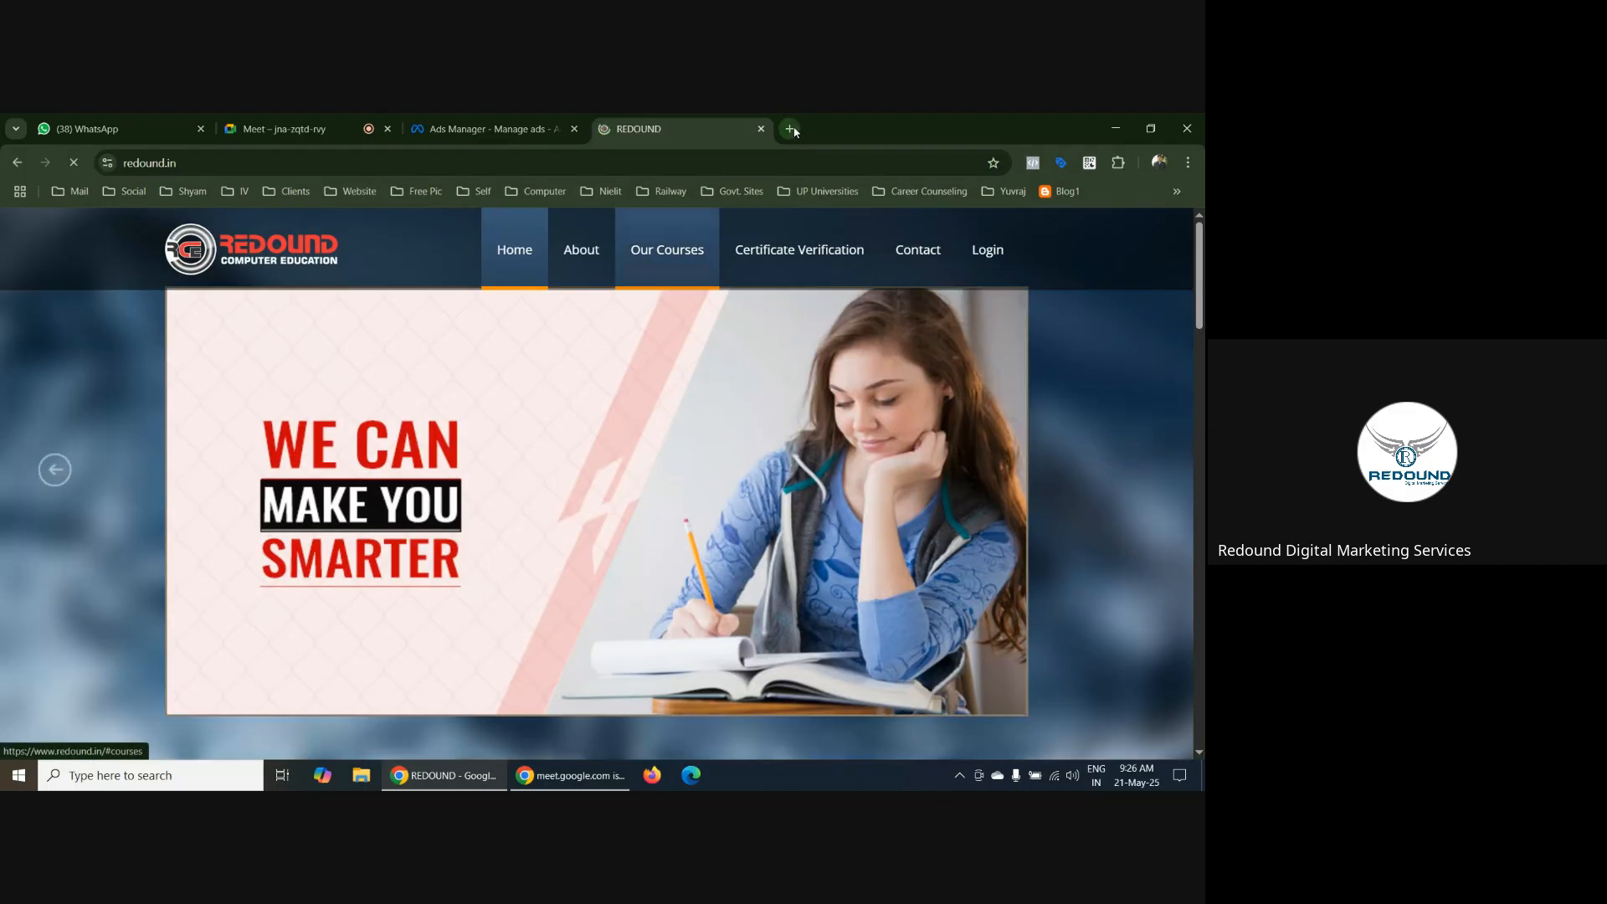
# Open the Redound Digital website from the Website bookmarks in a new tab
pyautogui.click(789, 128)
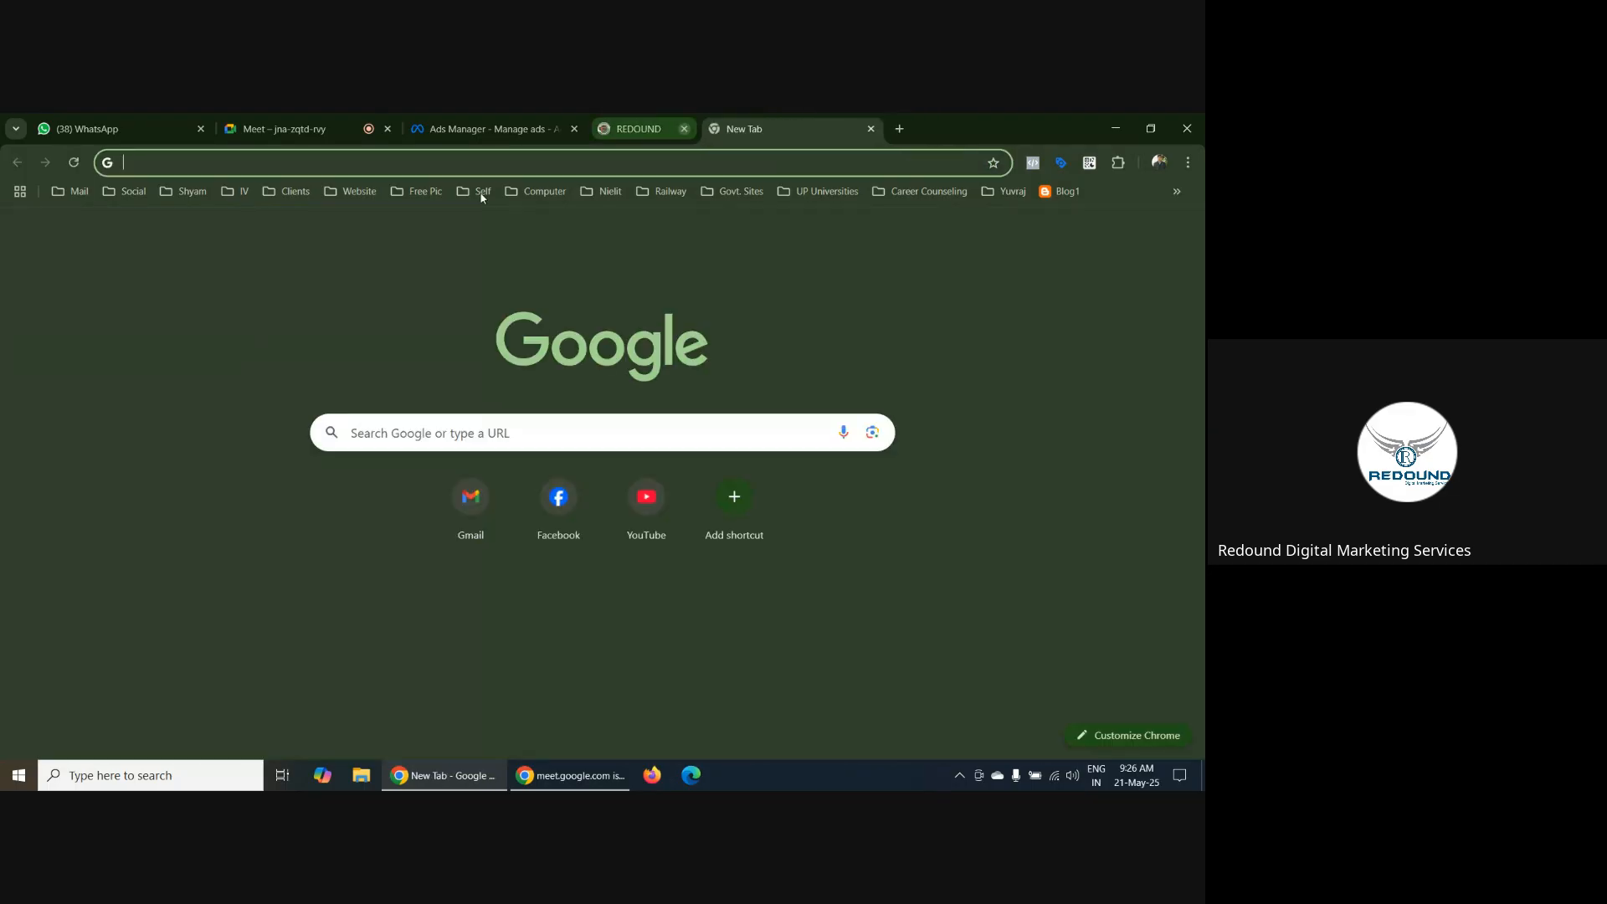
pyautogui.click(352, 192)
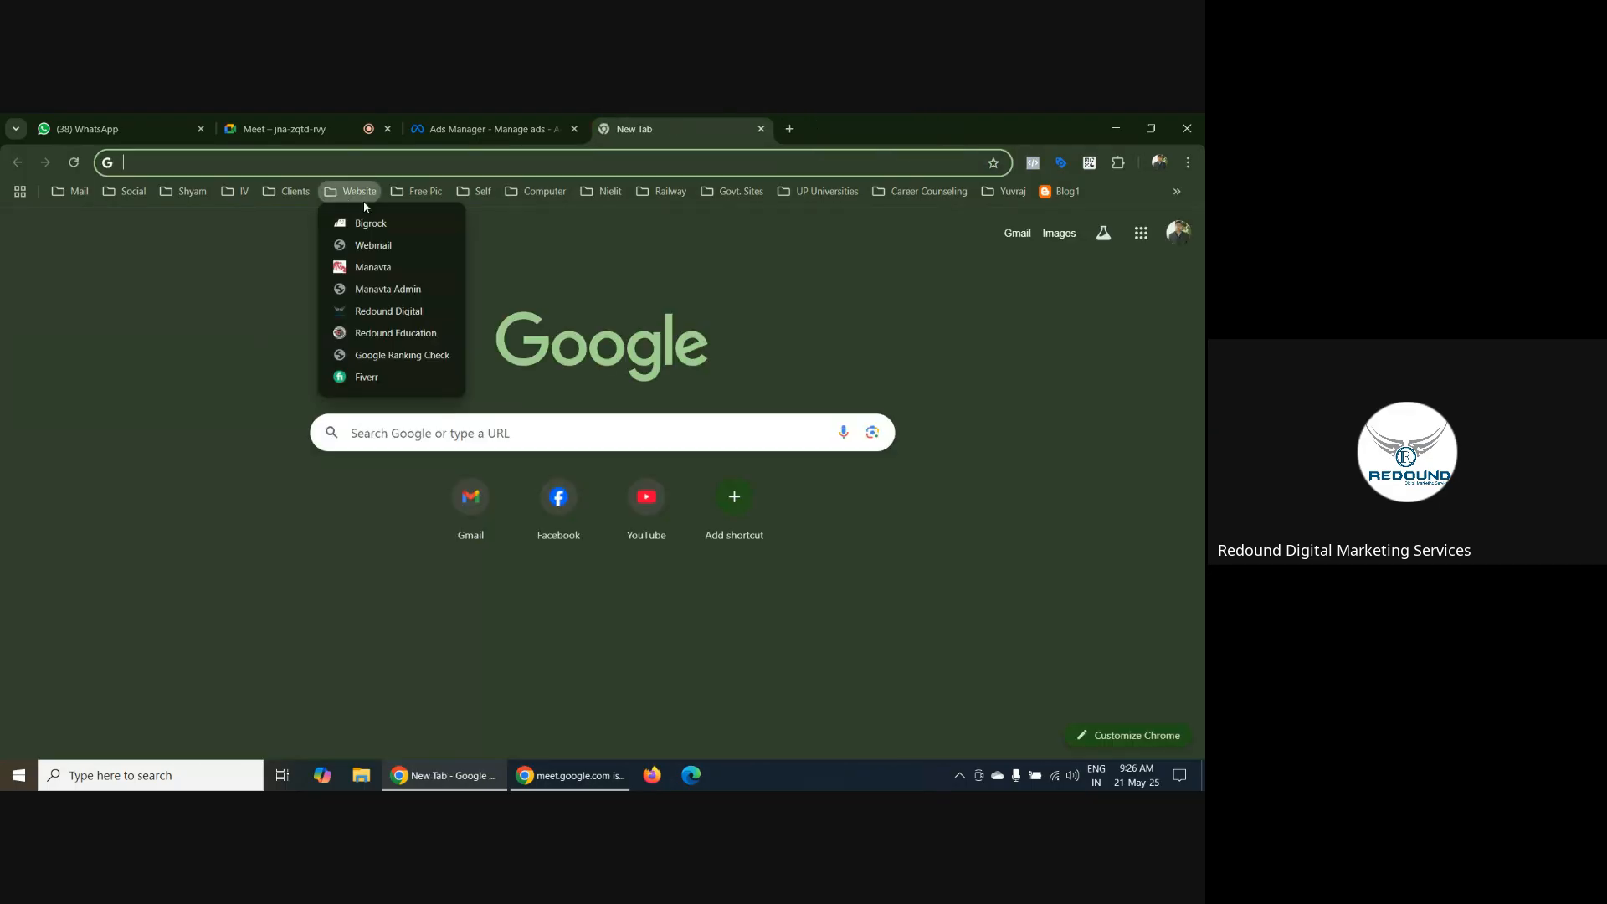
pyautogui.click(400, 314)
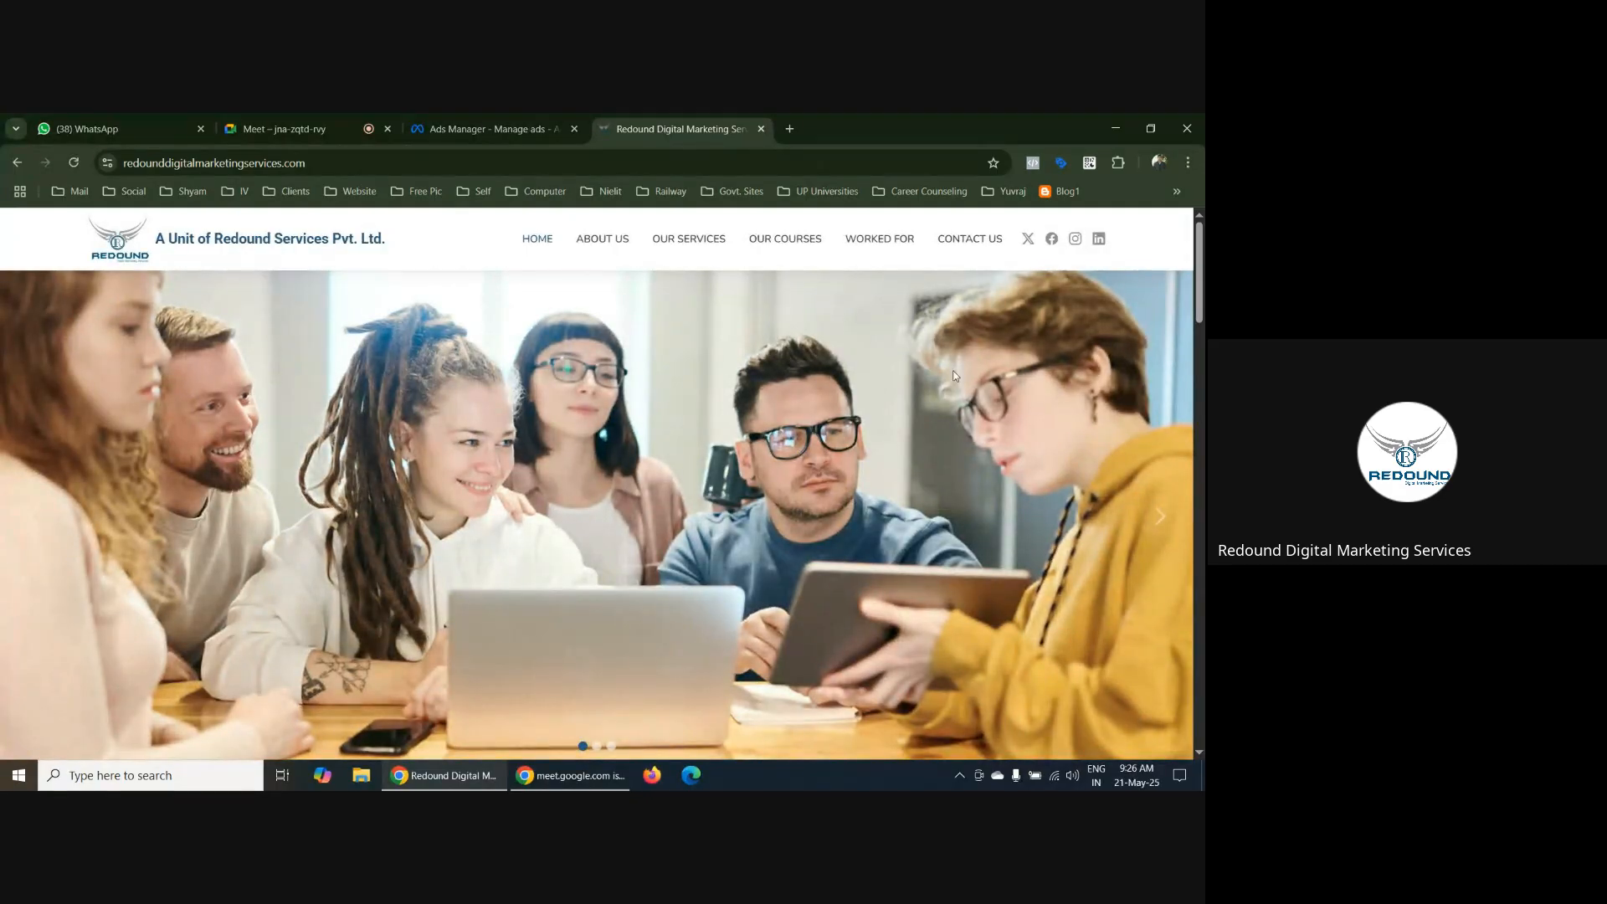
# Examine the Redound Digital homepage as an example traffic destination, including its banner, About Us and Our Services sections
pyautogui.scroll(-10, 921, 393)
pyautogui.scroll(-10, 955, 435)
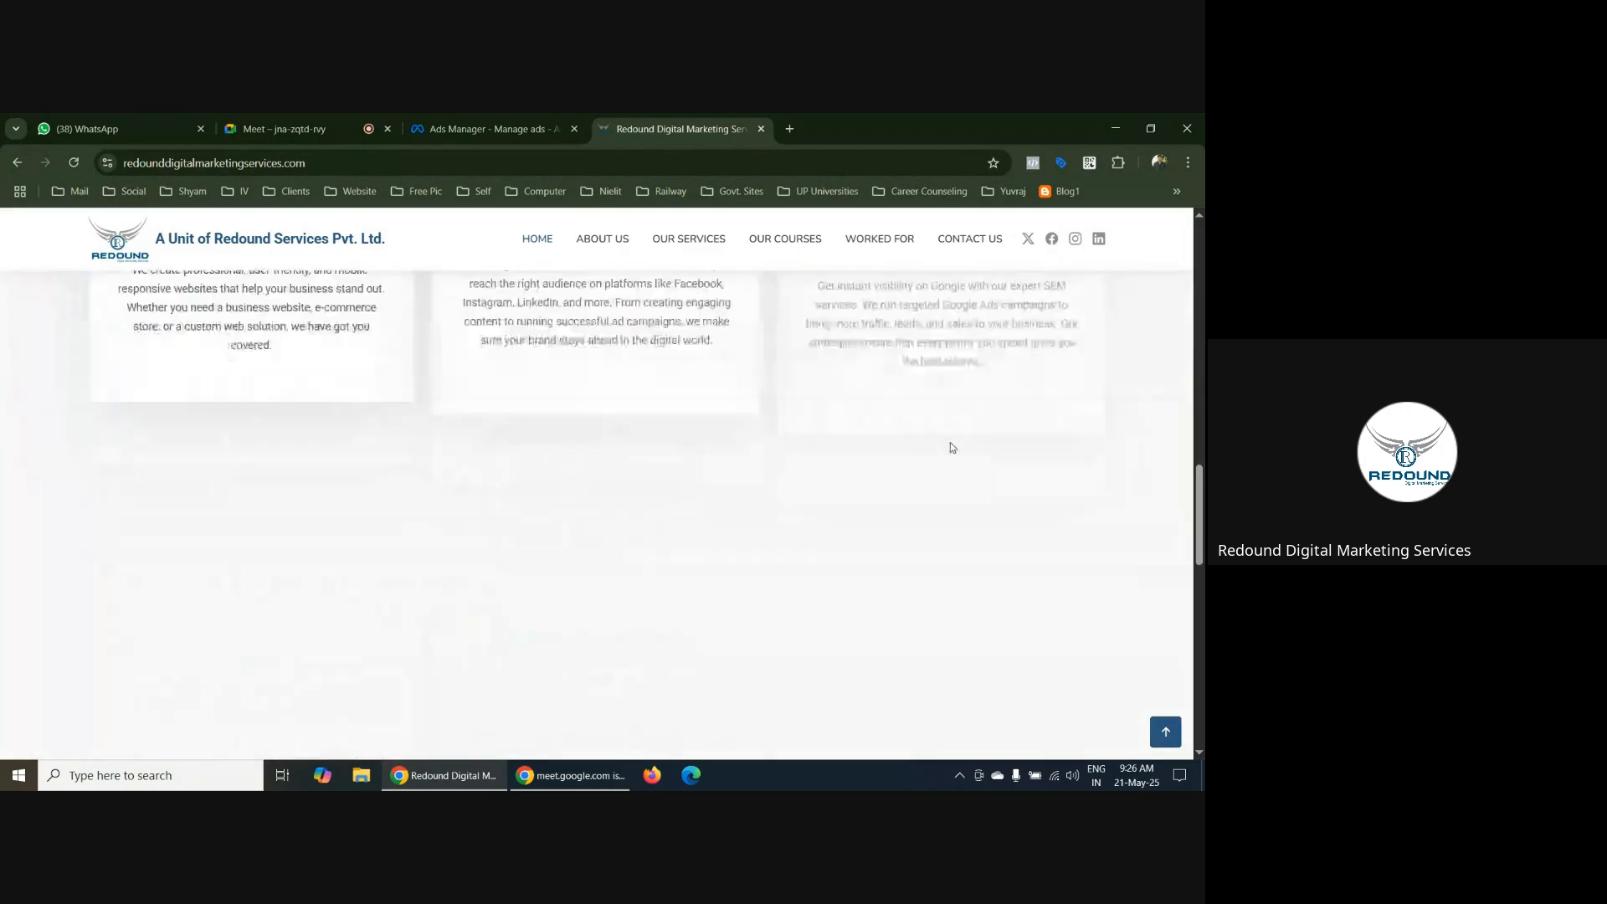
pyautogui.scroll(6, 963, 444)
pyautogui.scroll(12, 974, 435)
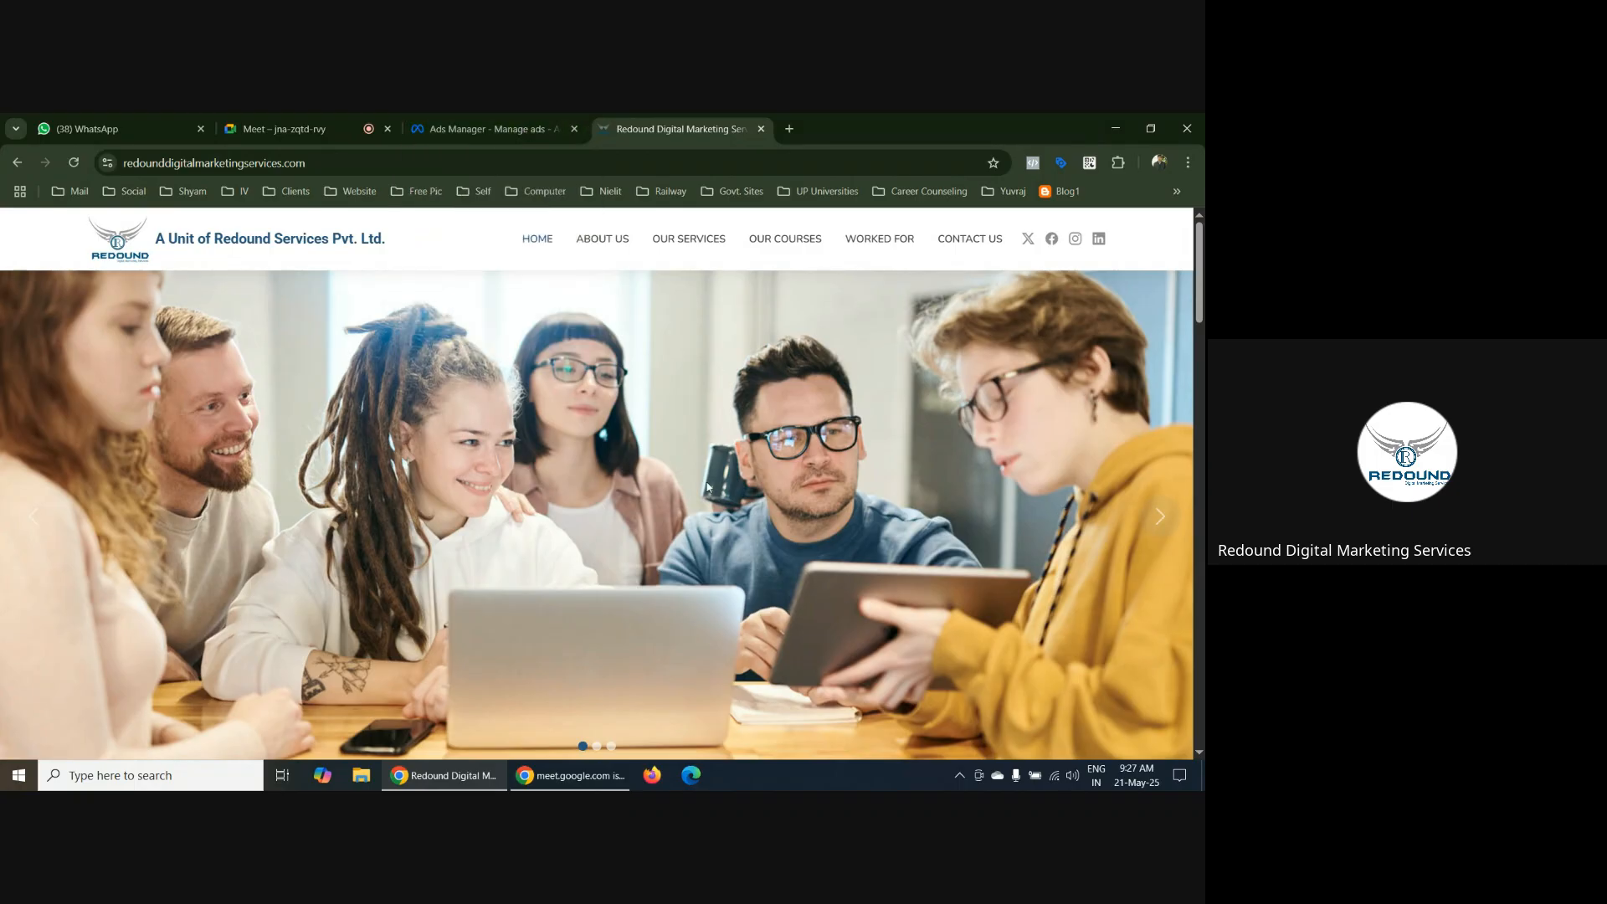
pyautogui.scroll(-3, 868, 501)
pyautogui.scroll(3, 406, 514)
pyautogui.scroll(-5, 776, 530)
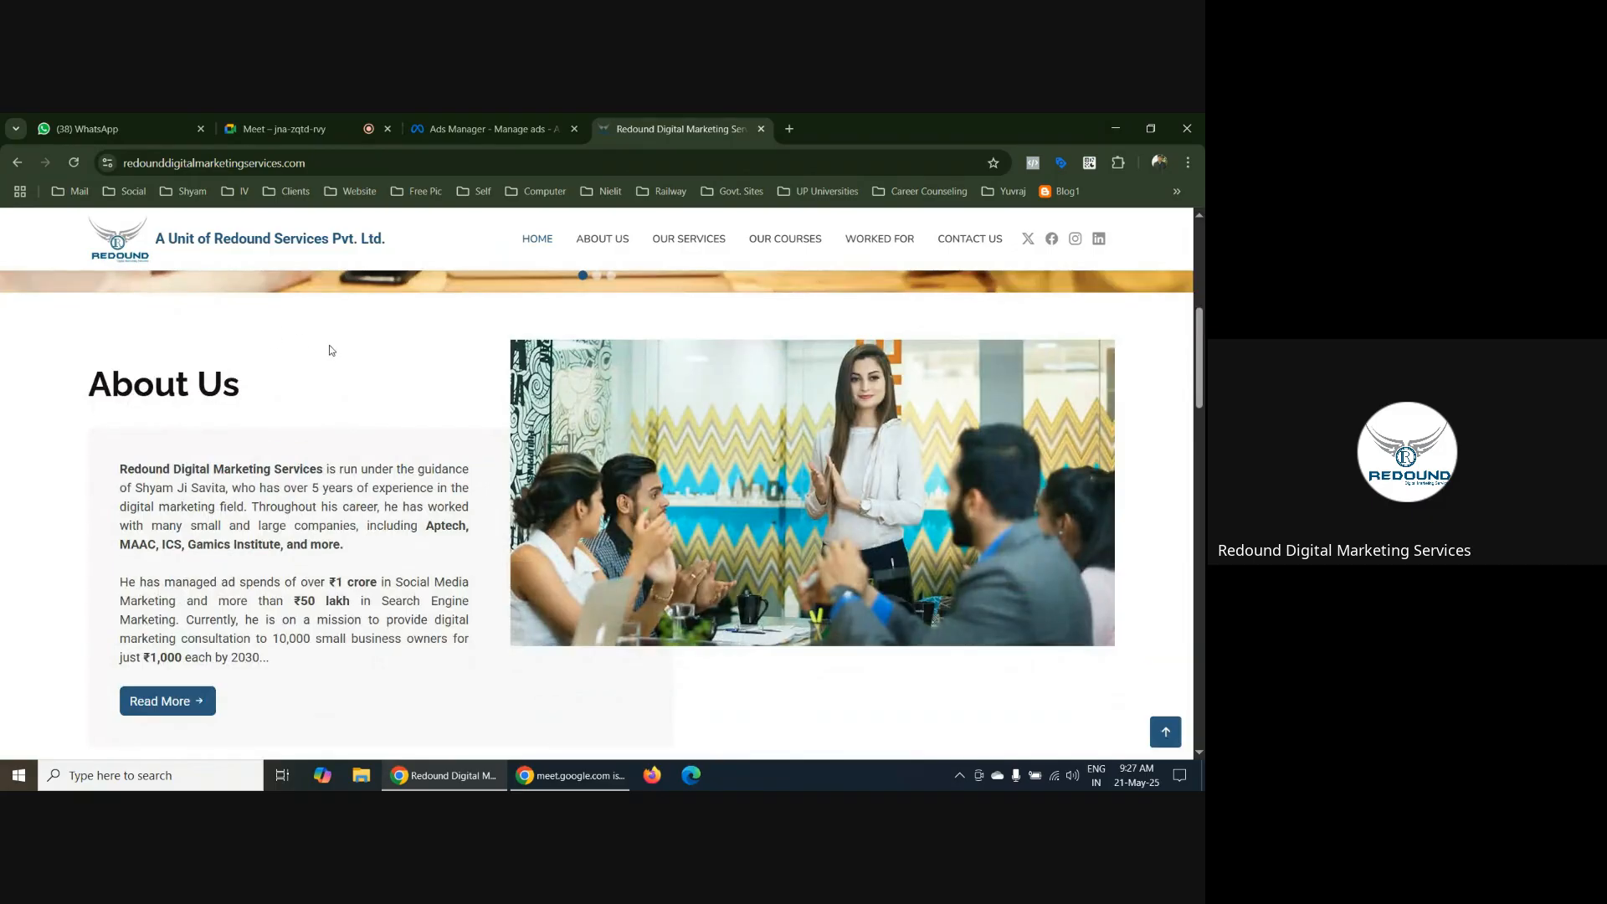
pyautogui.scroll(5, 317, 349)
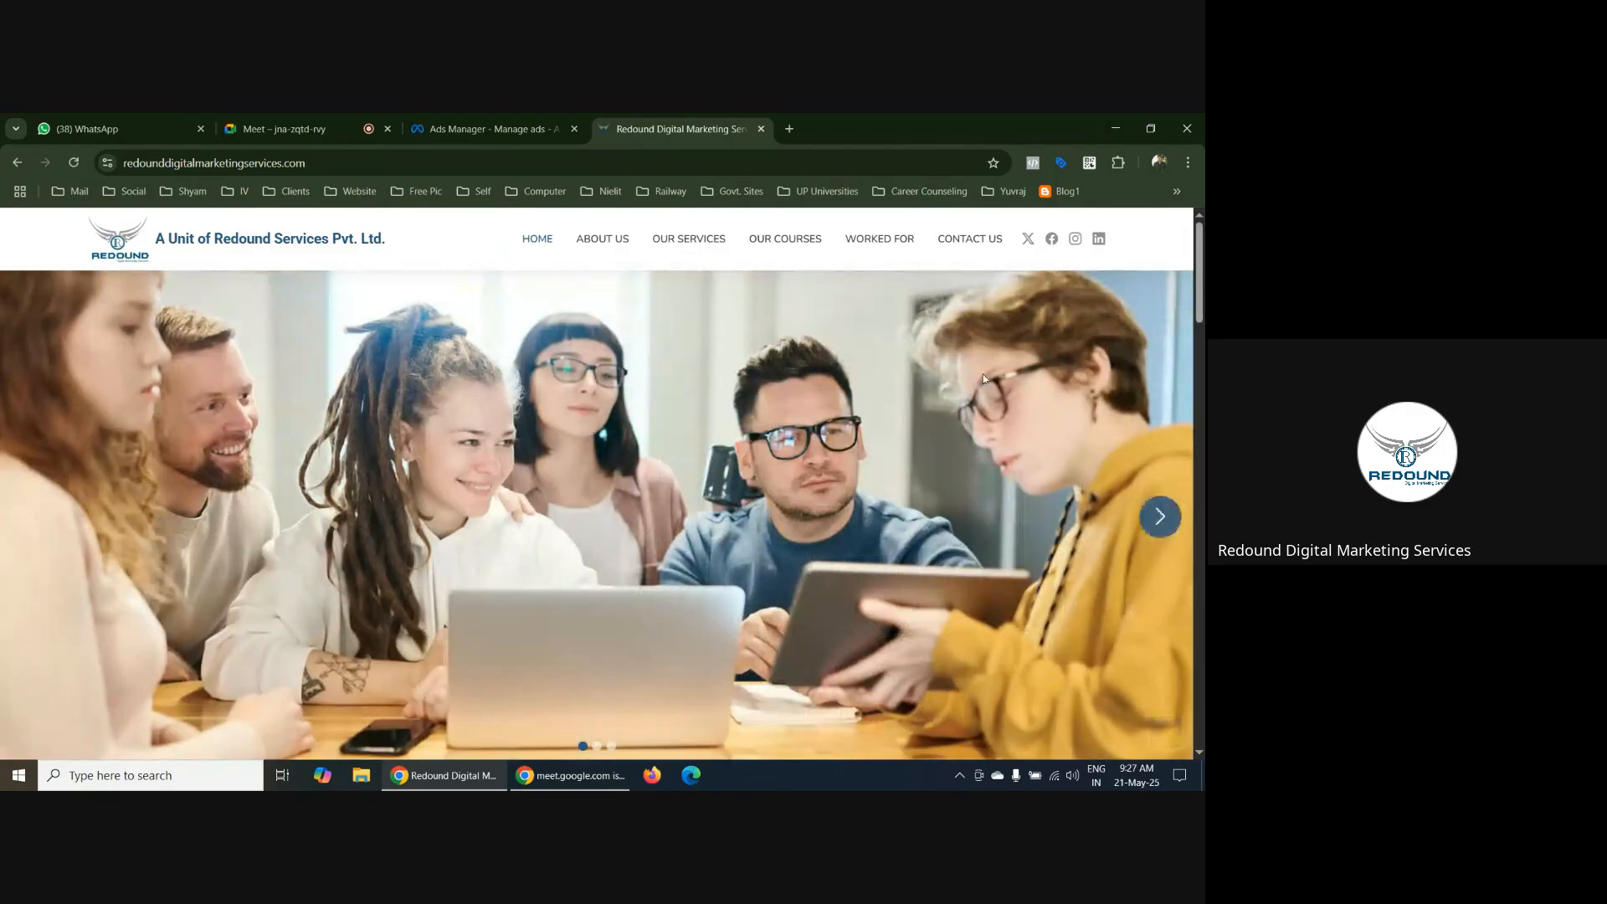
pyautogui.scroll(-3, 1080, 483)
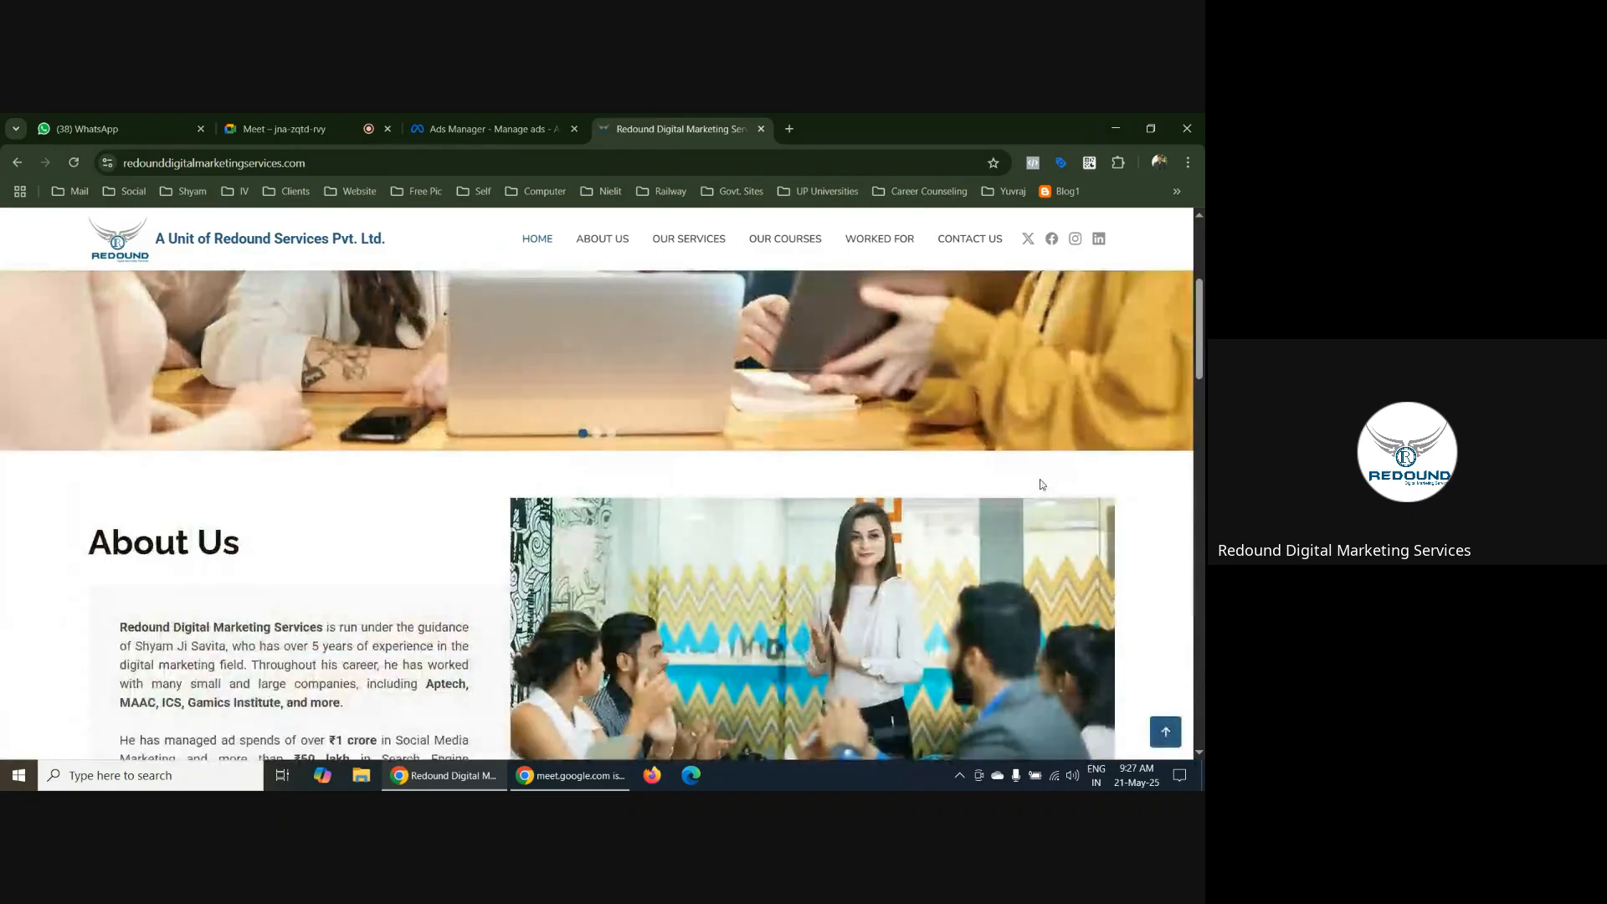
pyautogui.scroll(3, 1038, 477)
pyautogui.scroll(-1, 1152, 466)
pyautogui.scroll(-8, 1152, 466)
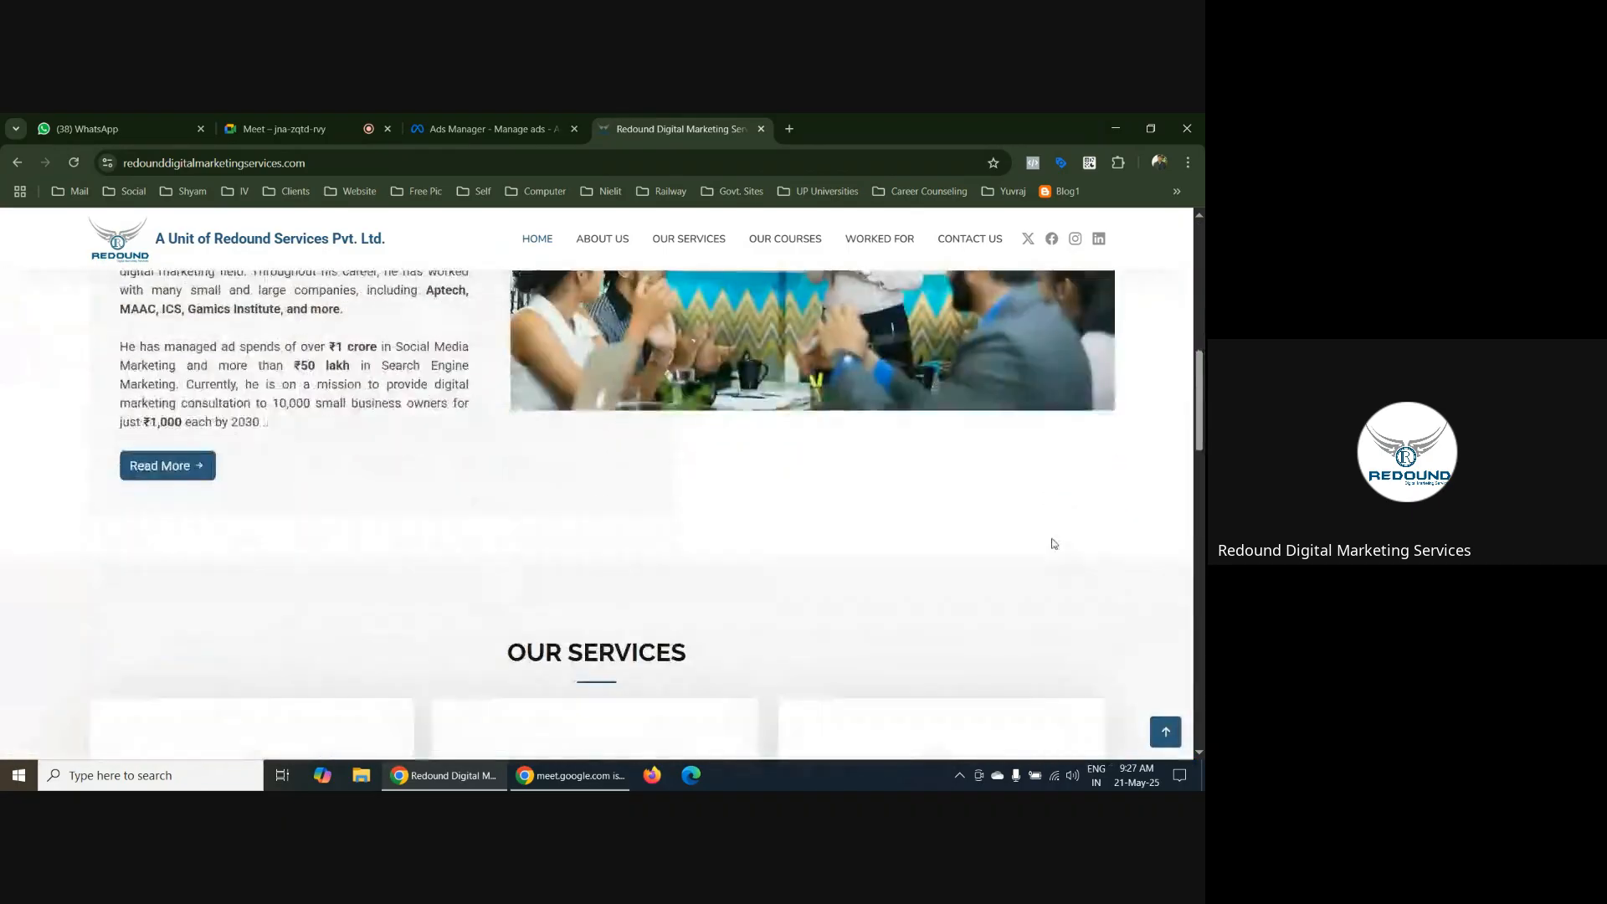
pyautogui.scroll(9, 1051, 541)
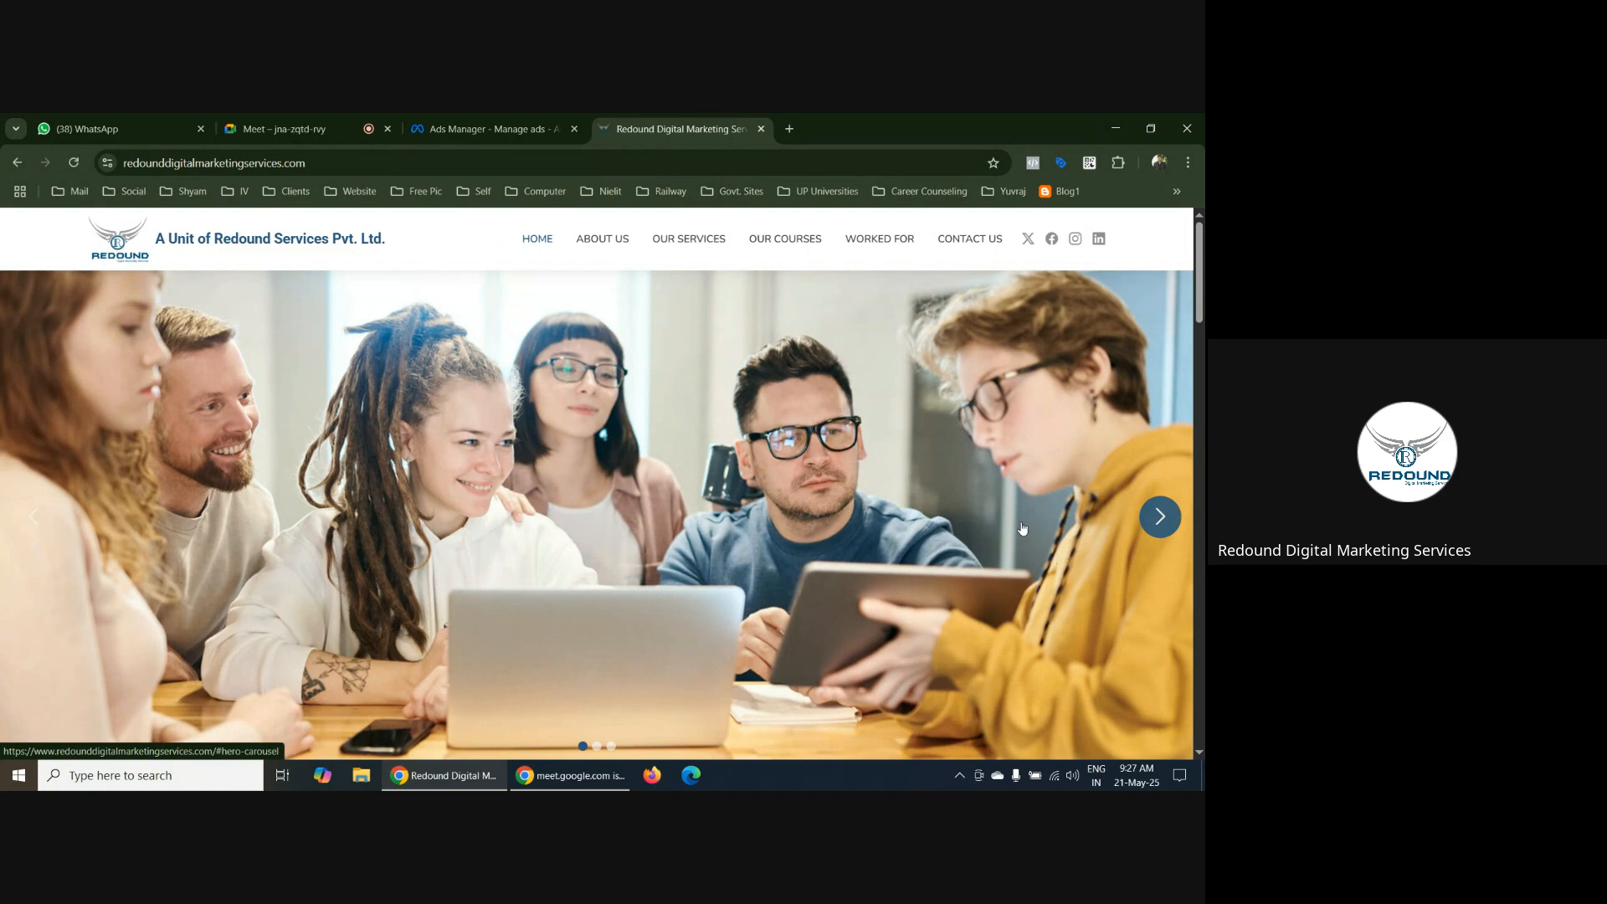
pyautogui.scroll(-2, 1021, 528)
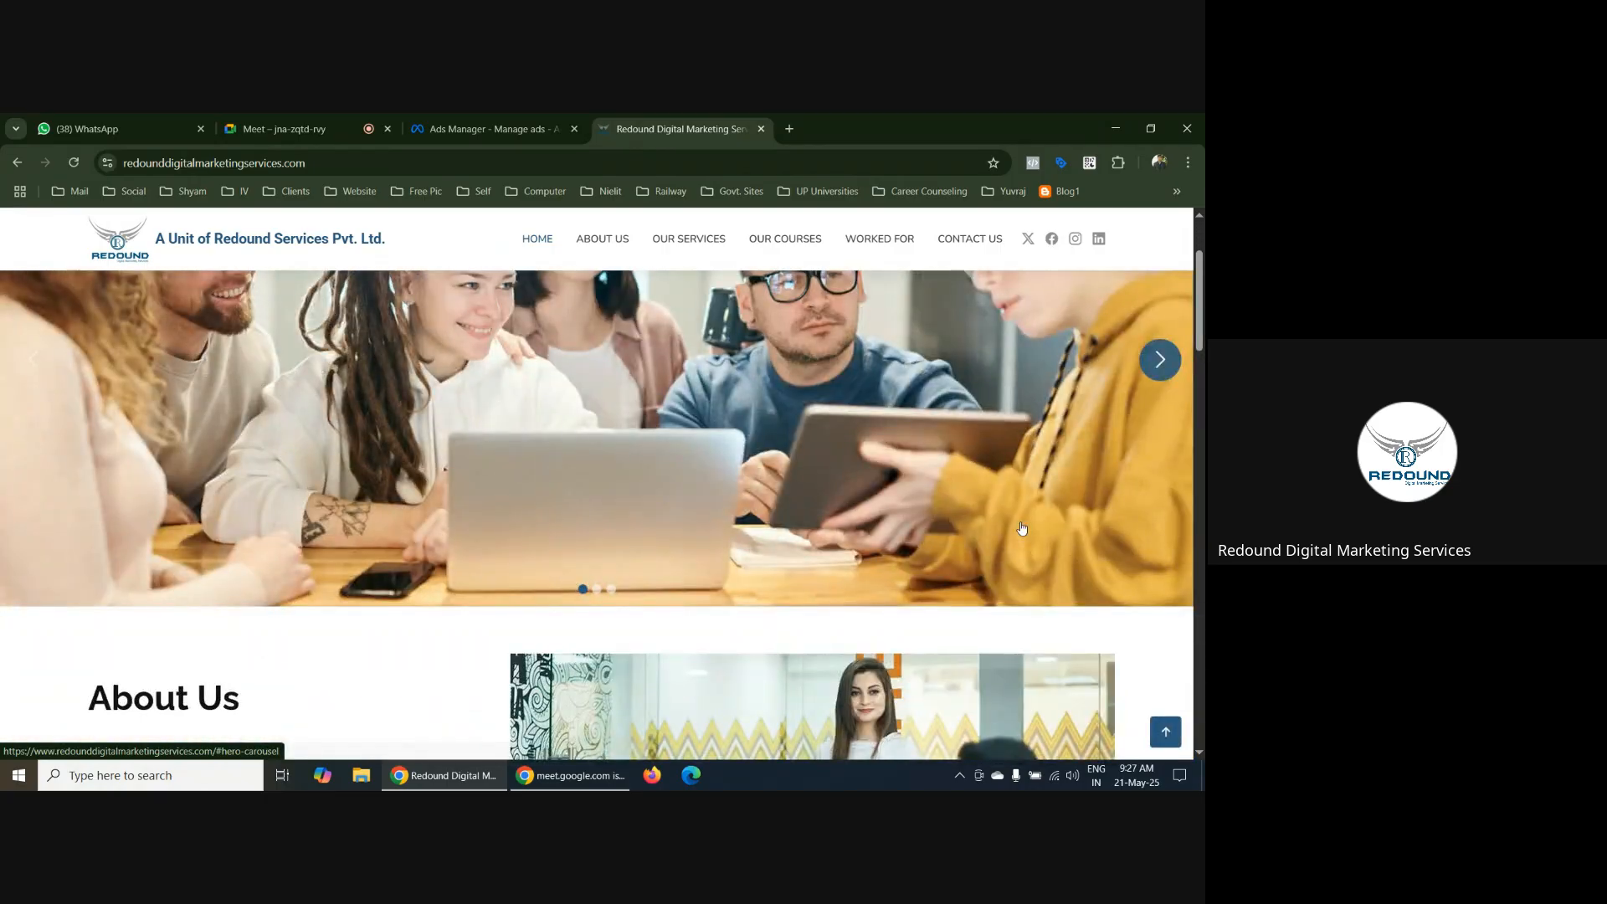
pyautogui.scroll(2, 1021, 528)
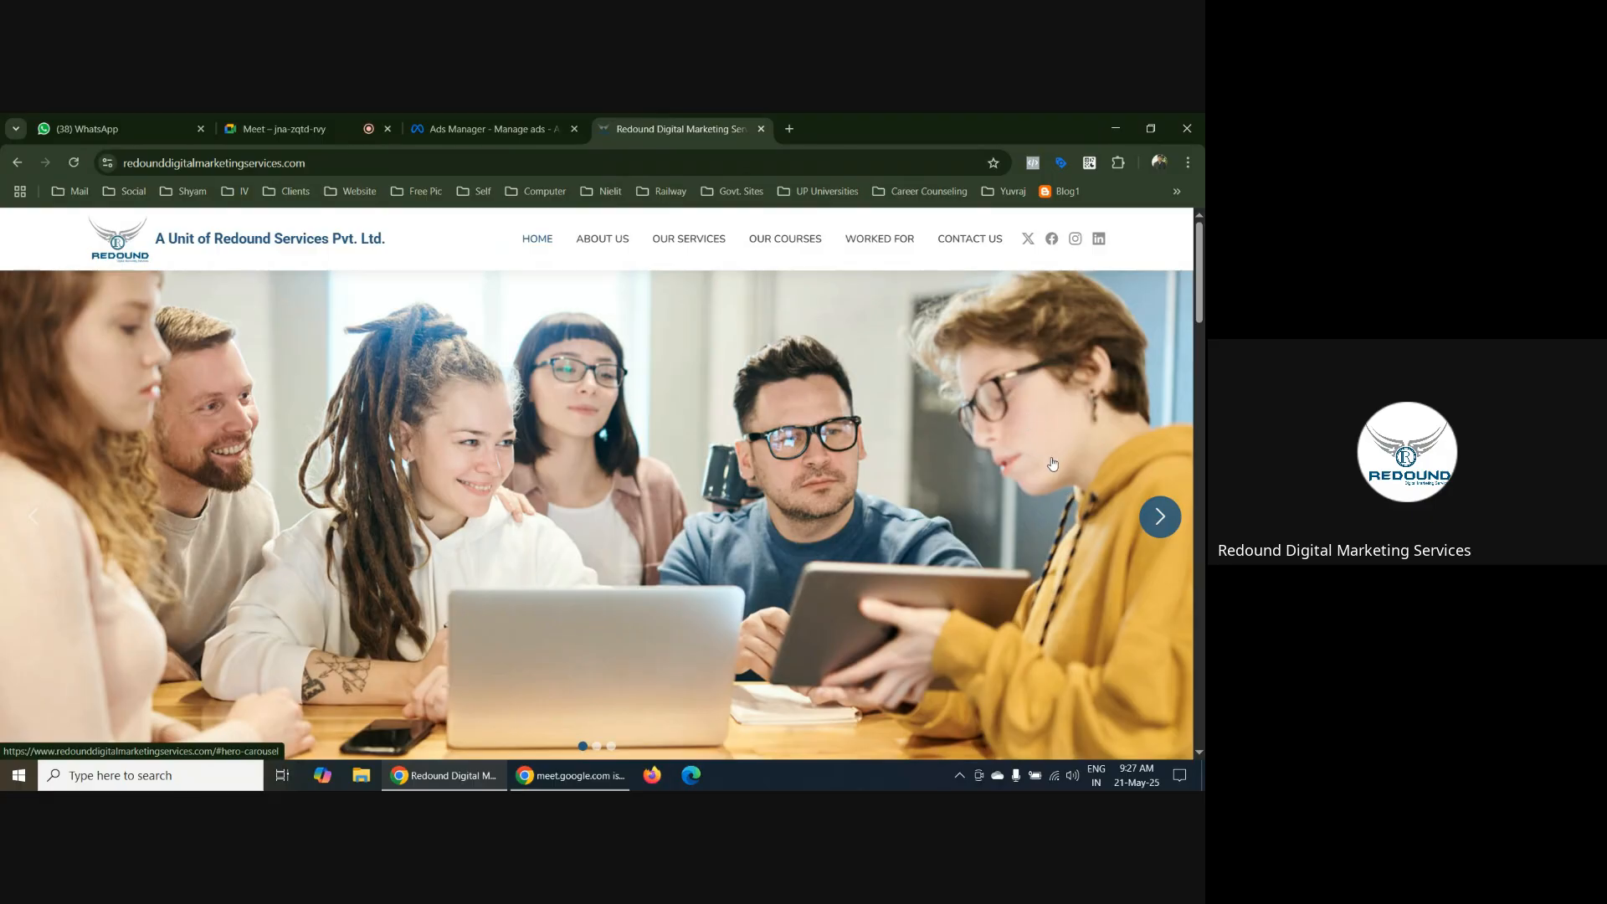
pyautogui.scroll(-4, 1076, 465)
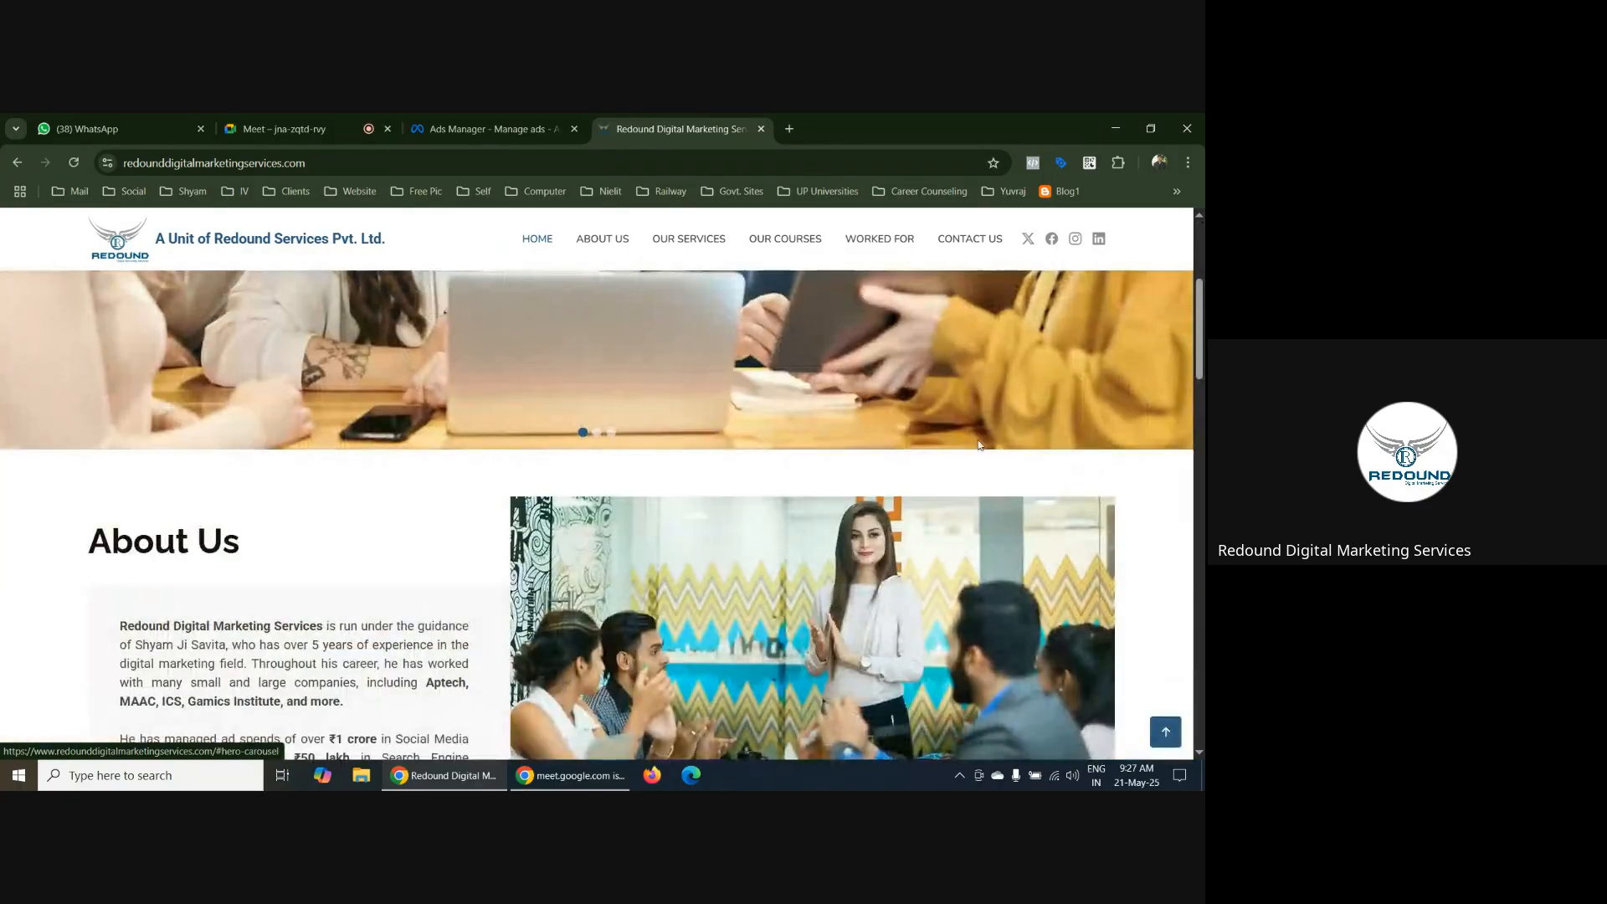
pyautogui.scroll(4, 1080, 481)
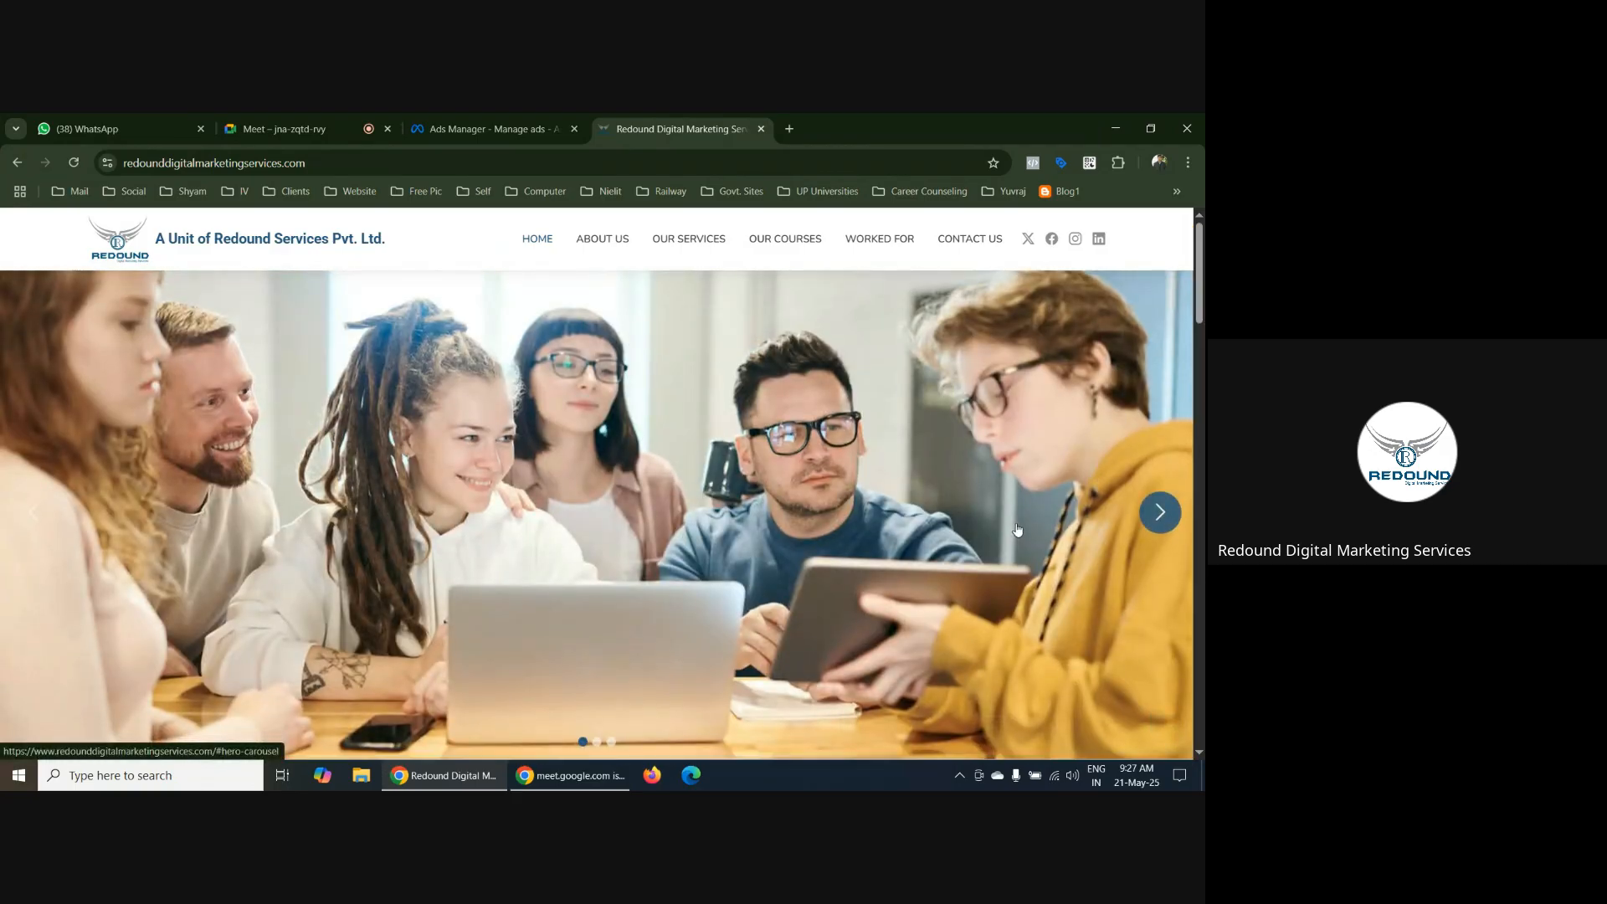
pyautogui.scroll(-1, 1018, 529)
pyautogui.scroll(1, 1018, 529)
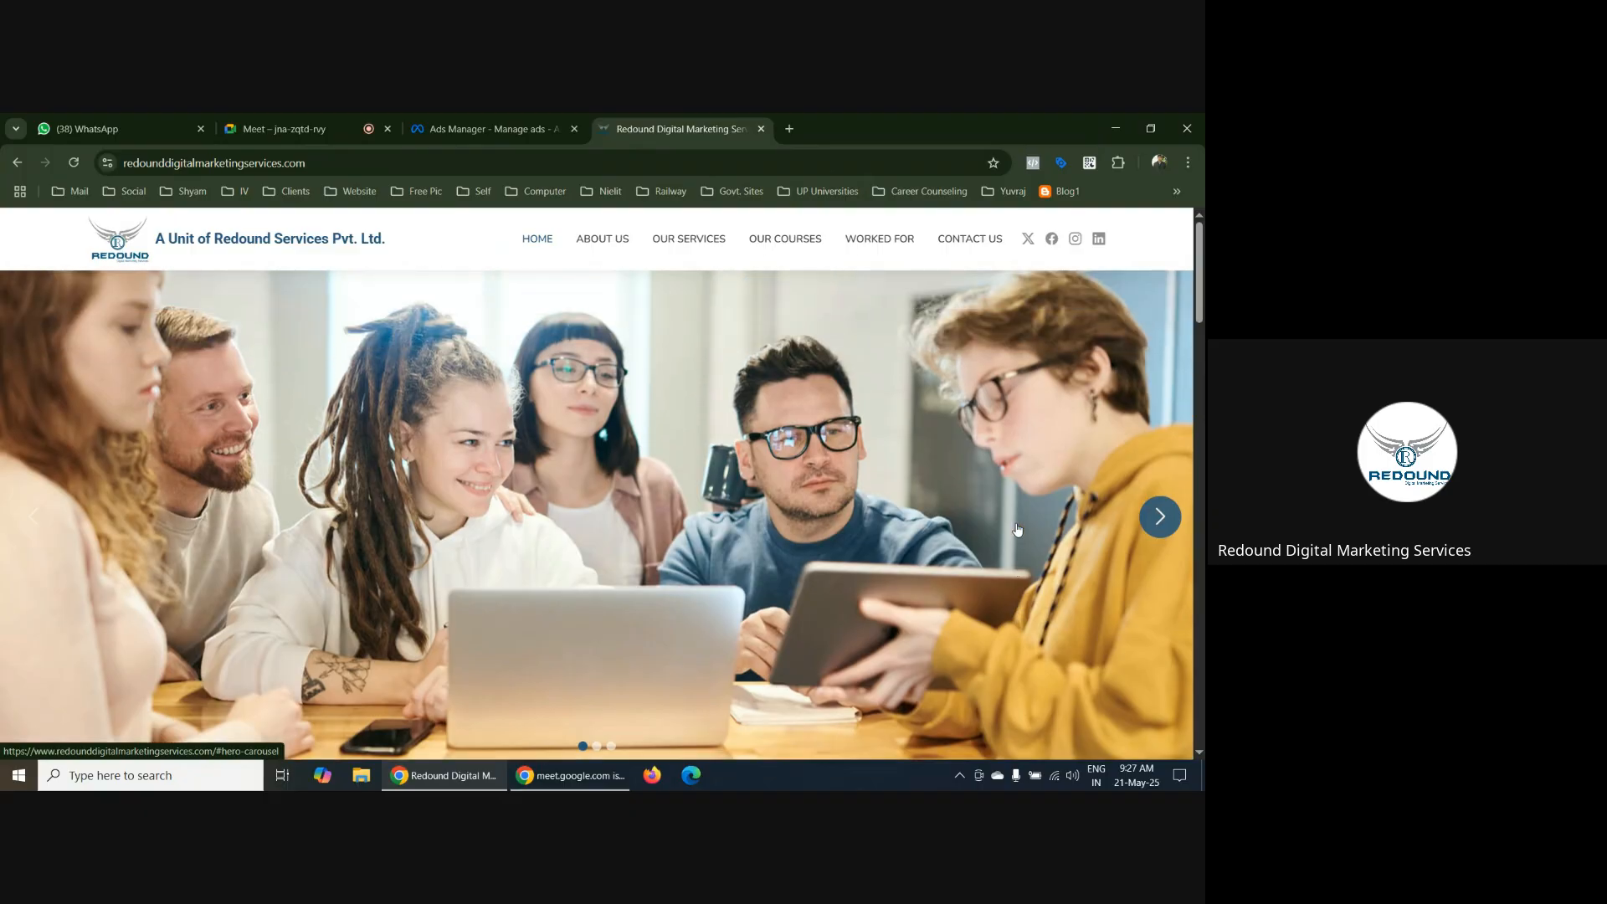
pyautogui.scroll(-1, 1018, 529)
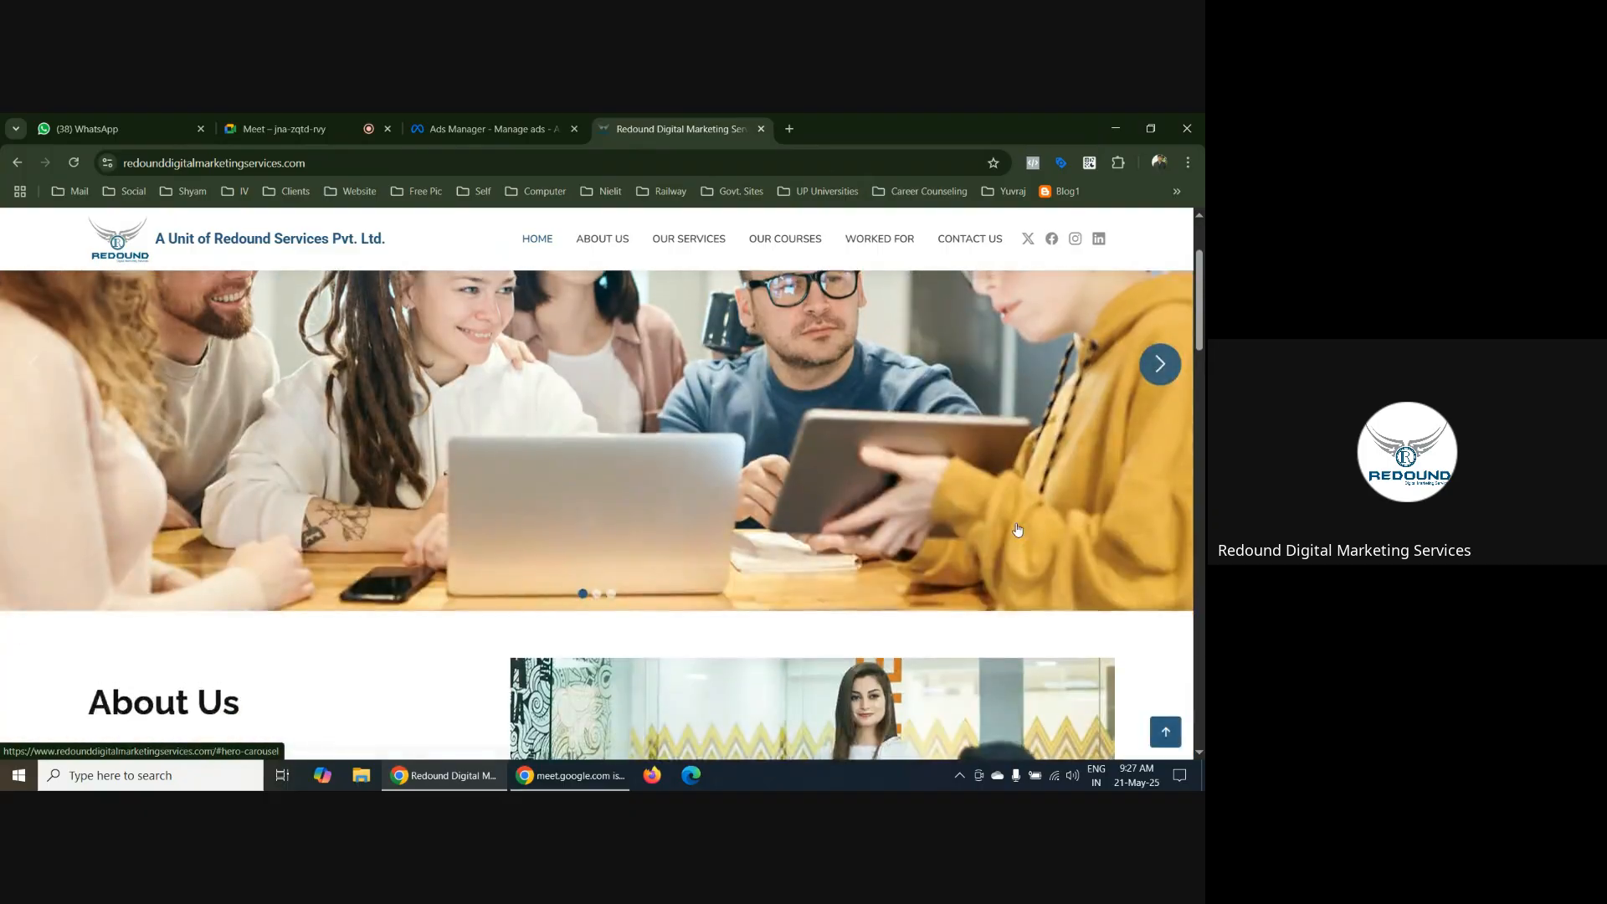
pyautogui.scroll(1, 1018, 529)
pyautogui.scroll(-1, 1018, 529)
pyautogui.scroll(1, 1030, 527)
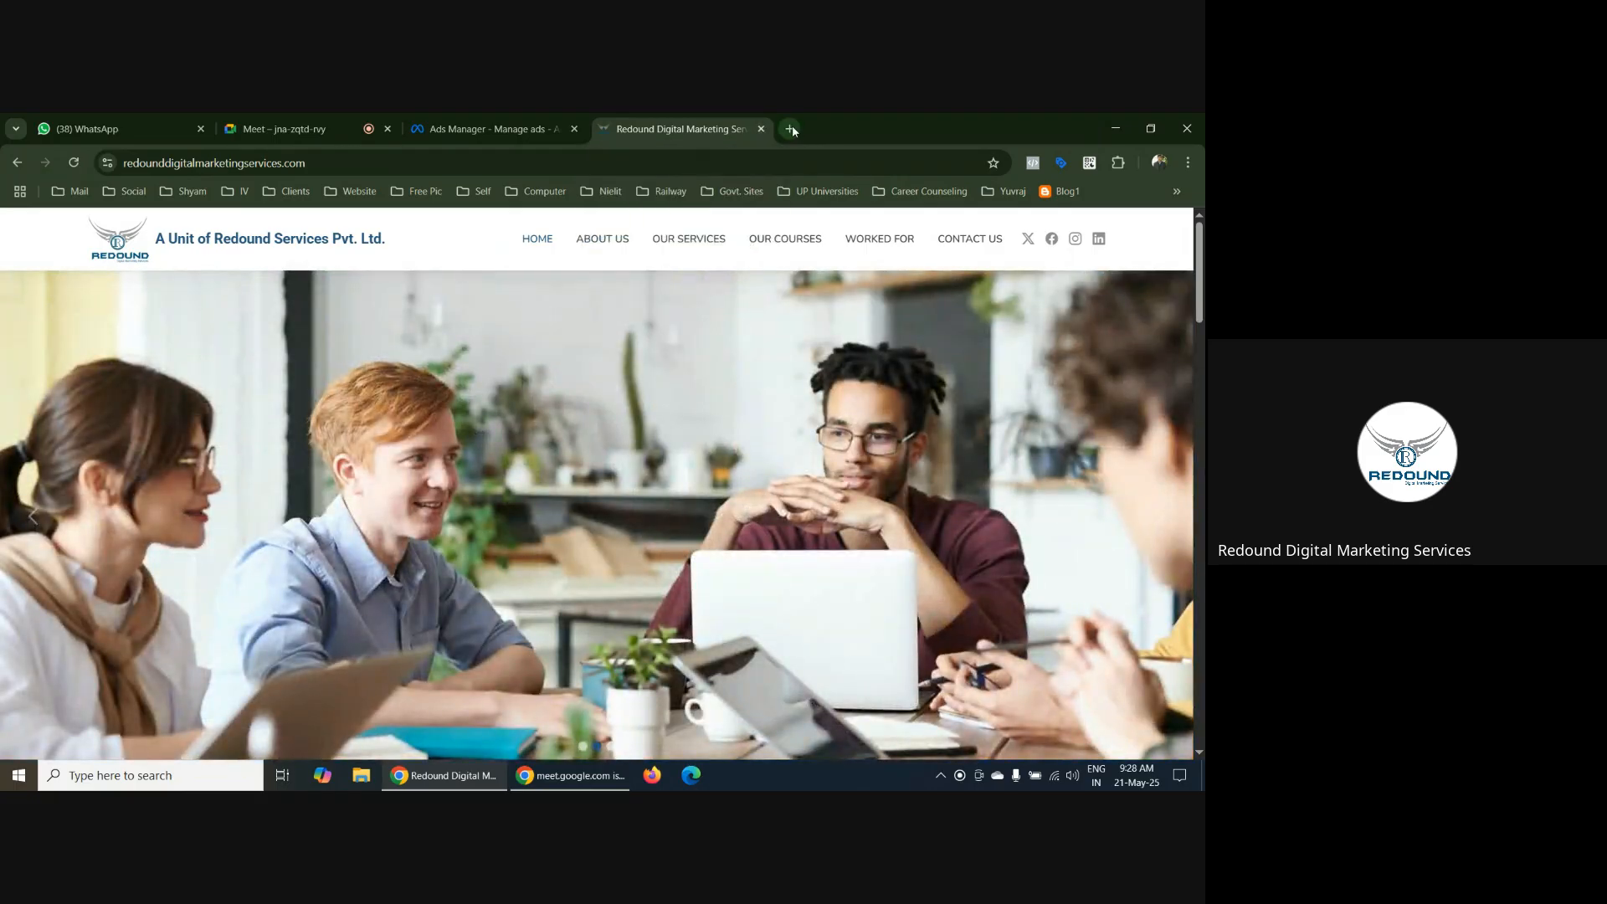
# Open the bookmarked infinite-vision.co.in site in a new tab and look through its homepage, Register Here form and footer
pyautogui.hotkey('ctrl', 't')
pyautogui.click(235, 192)
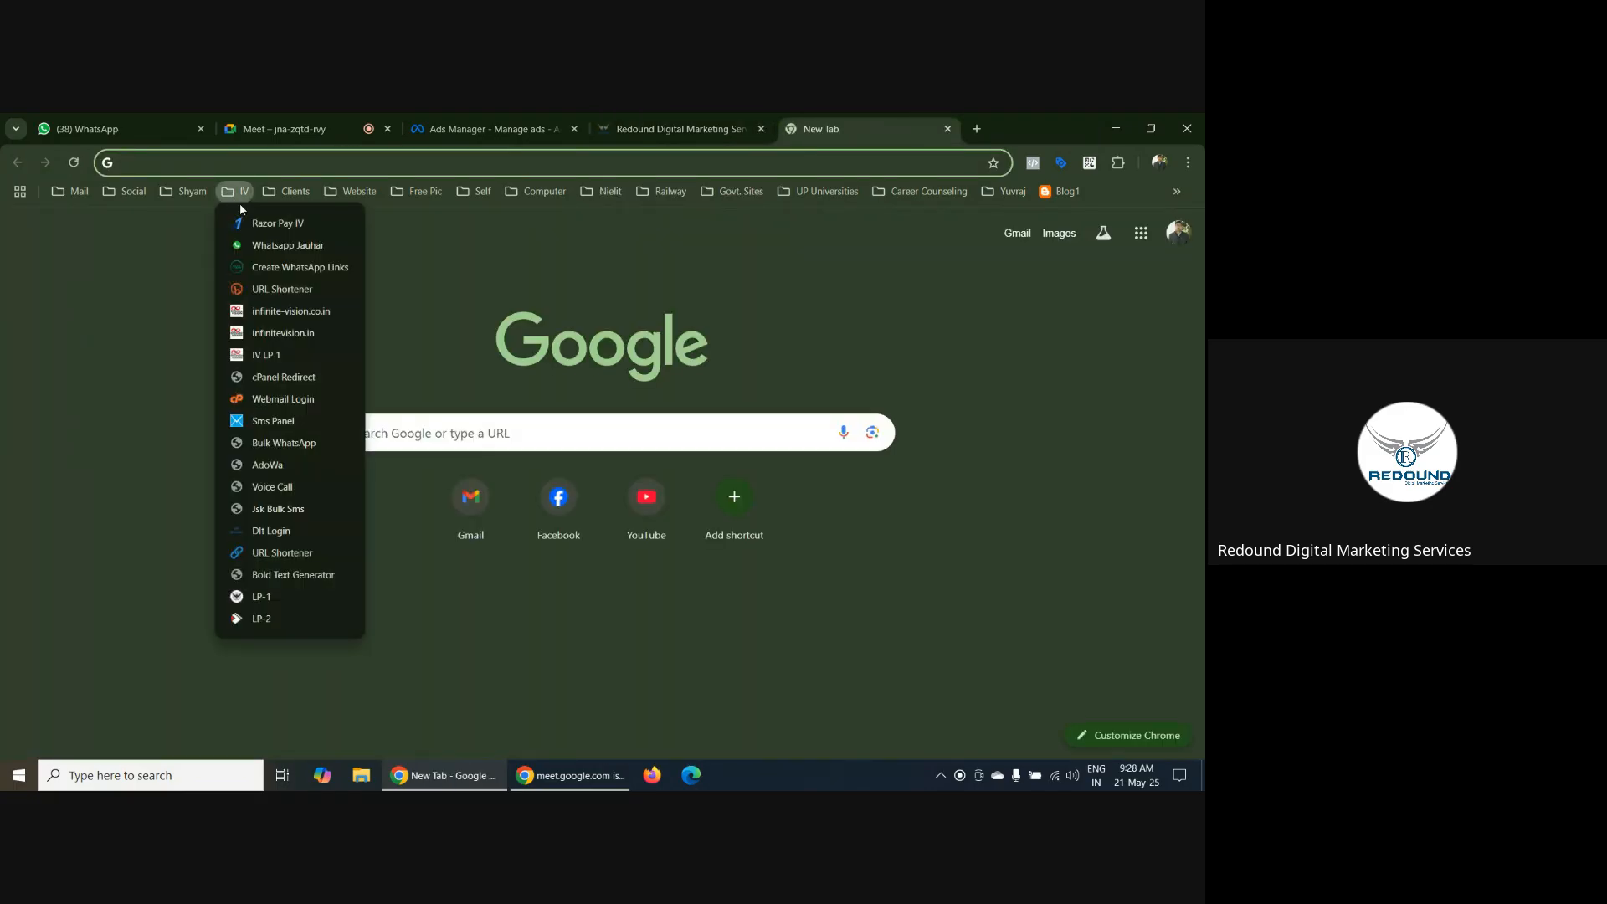
pyautogui.click(302, 313)
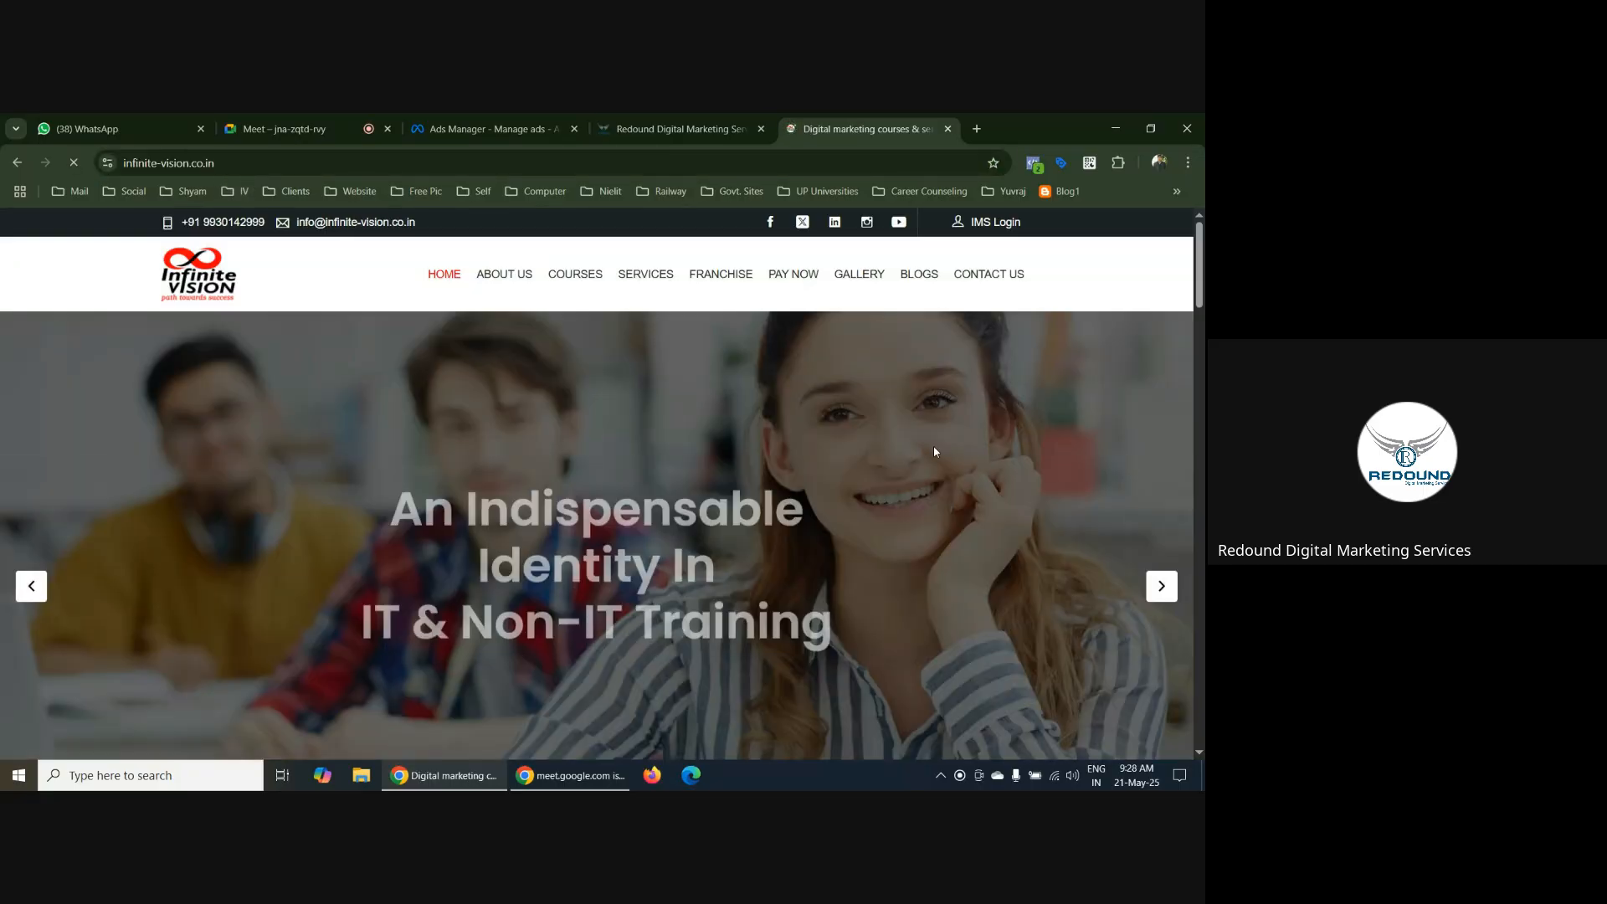
pyautogui.scroll(-10, 934, 452)
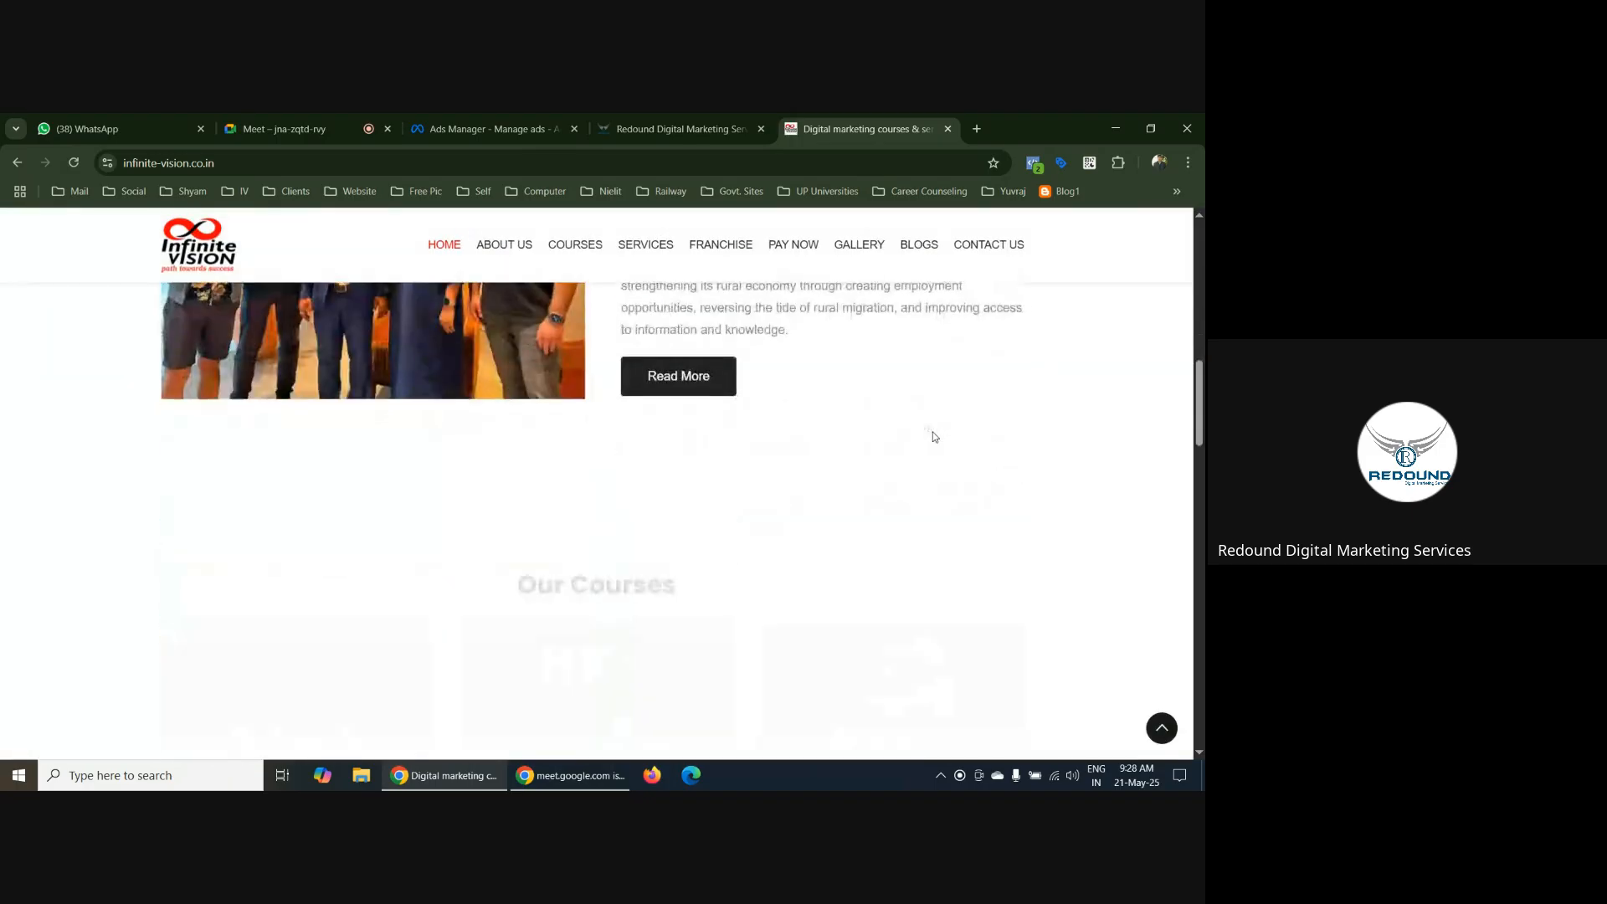
pyautogui.scroll(-12, 935, 436)
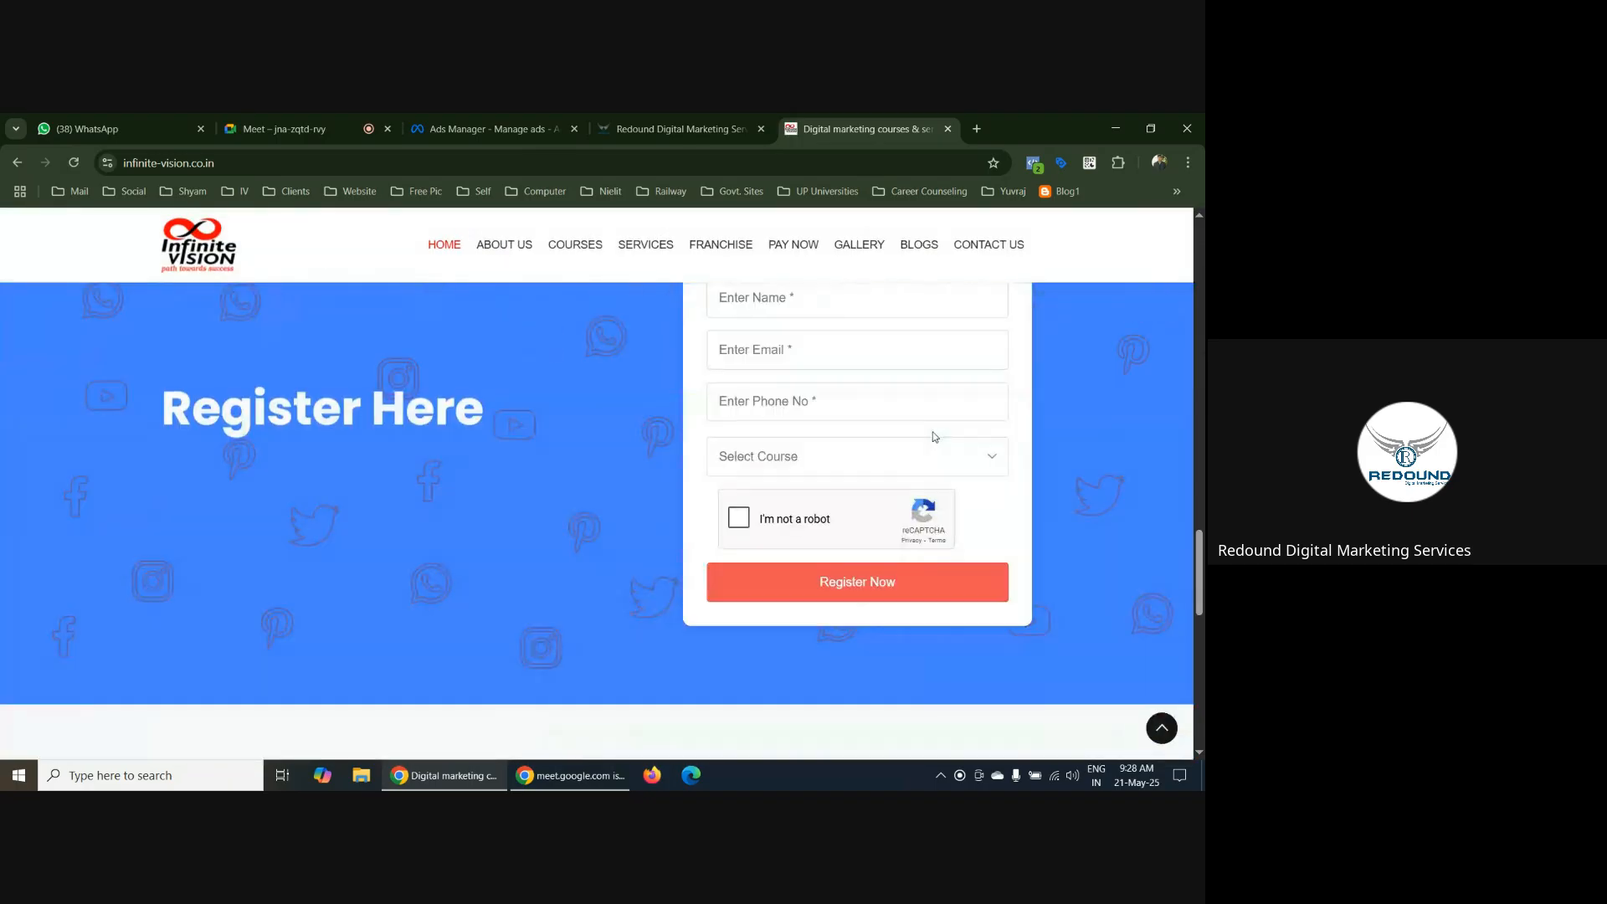
pyautogui.scroll(1, 831, 400)
pyautogui.scroll(-3, 762, 517)
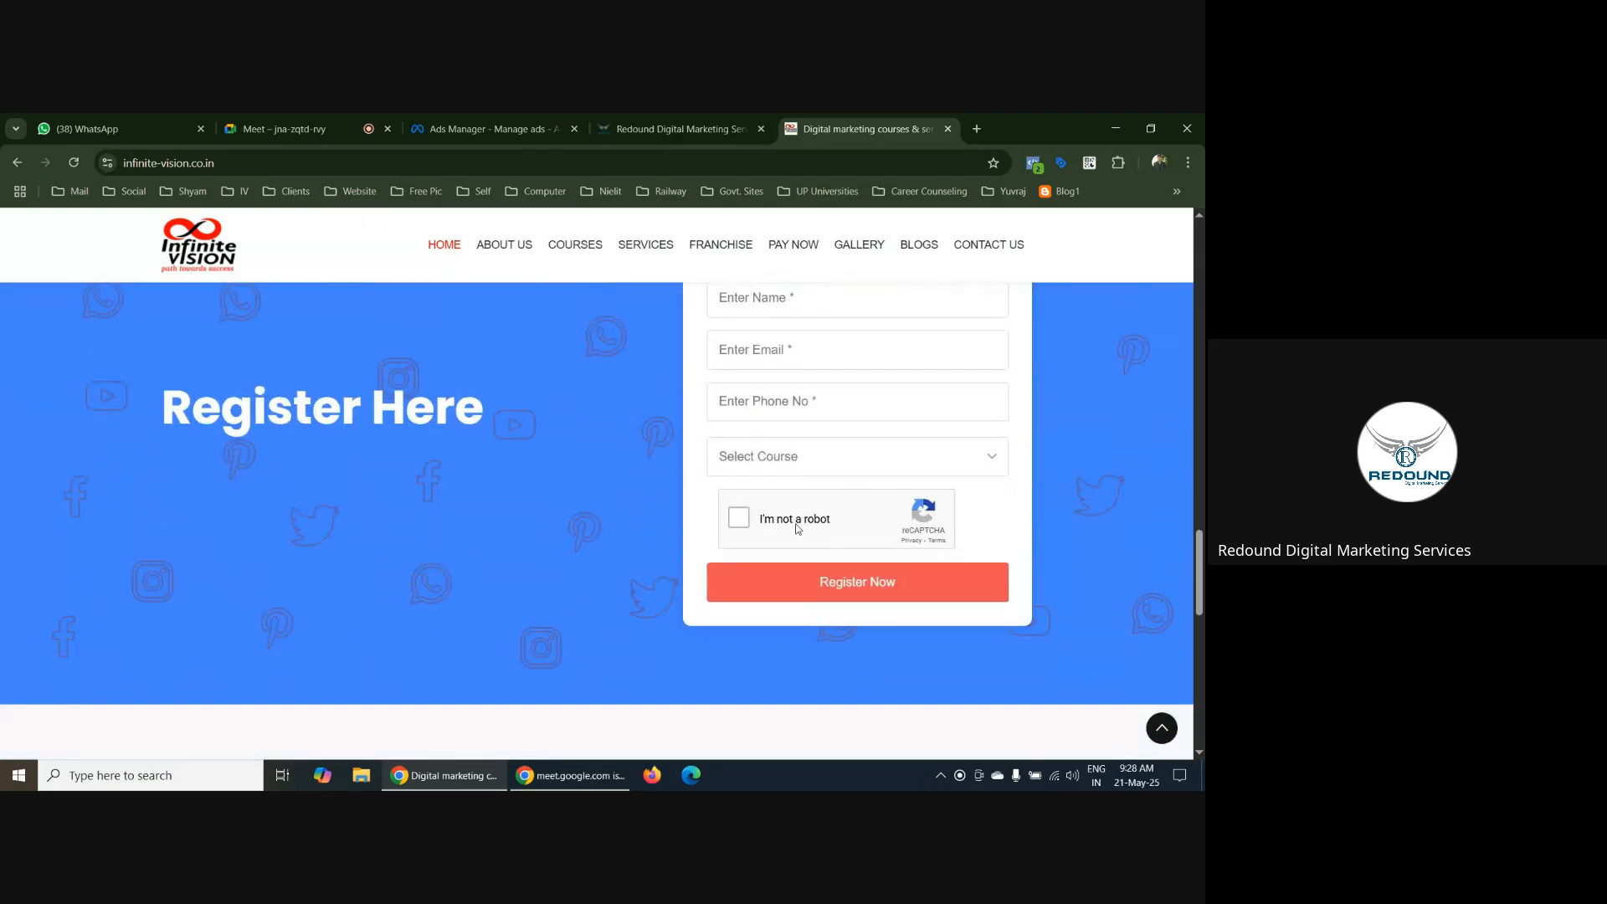
pyautogui.scroll(-5, 887, 459)
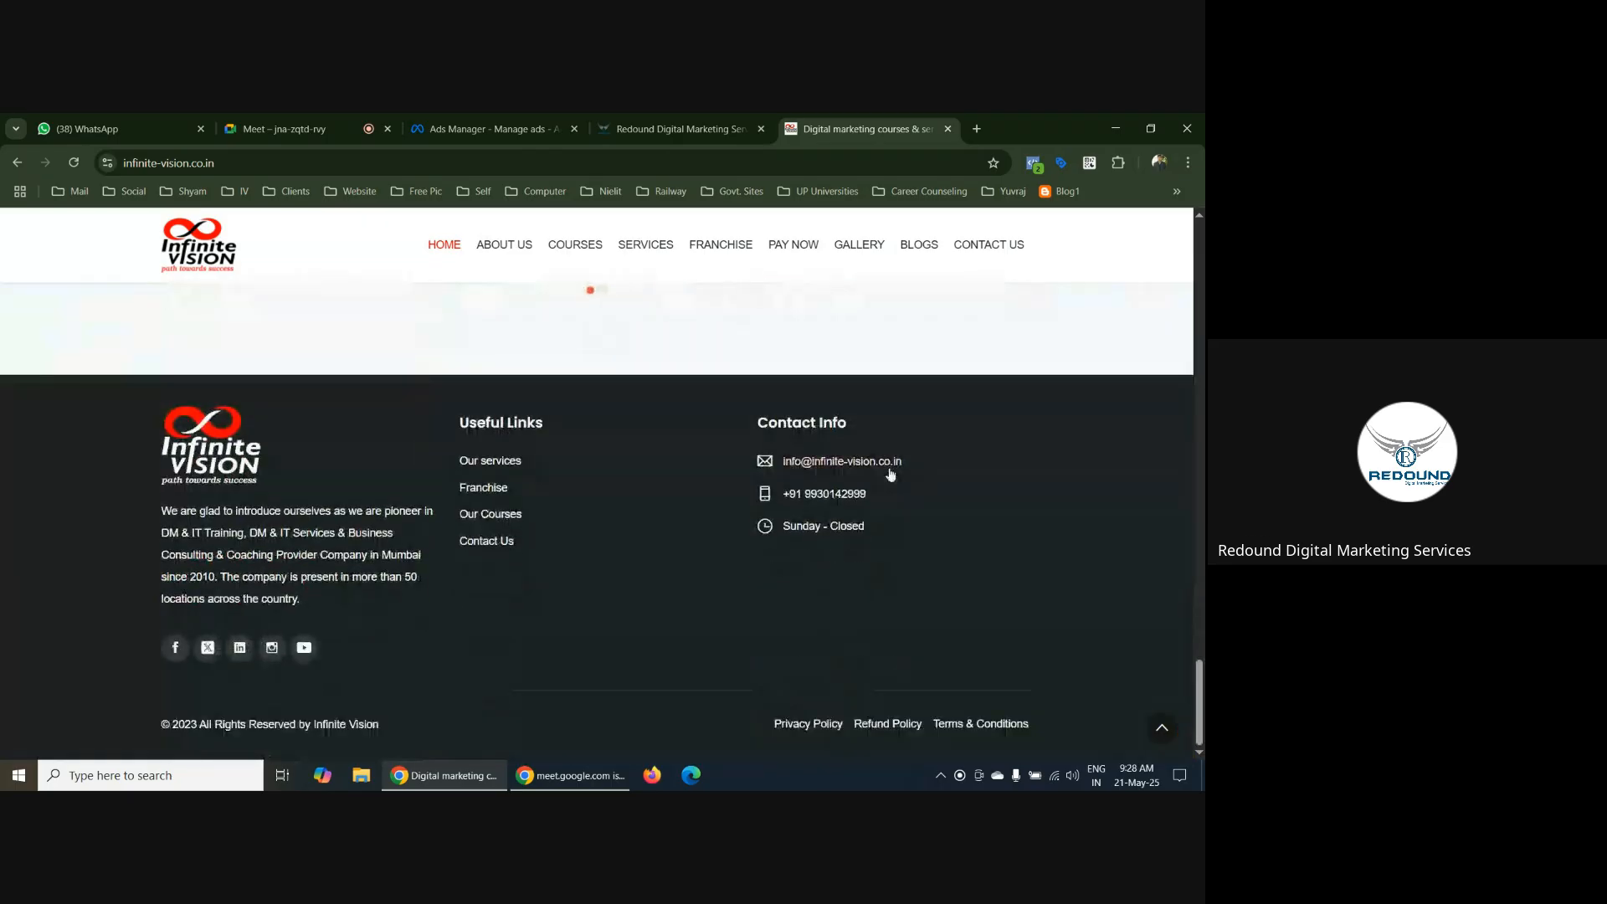
pyautogui.scroll(15, 887, 459)
# Open the Infinite Vision site's All Services page and inspect the mobile number field of its OTP registration form
pyautogui.moveTo(657, 249)
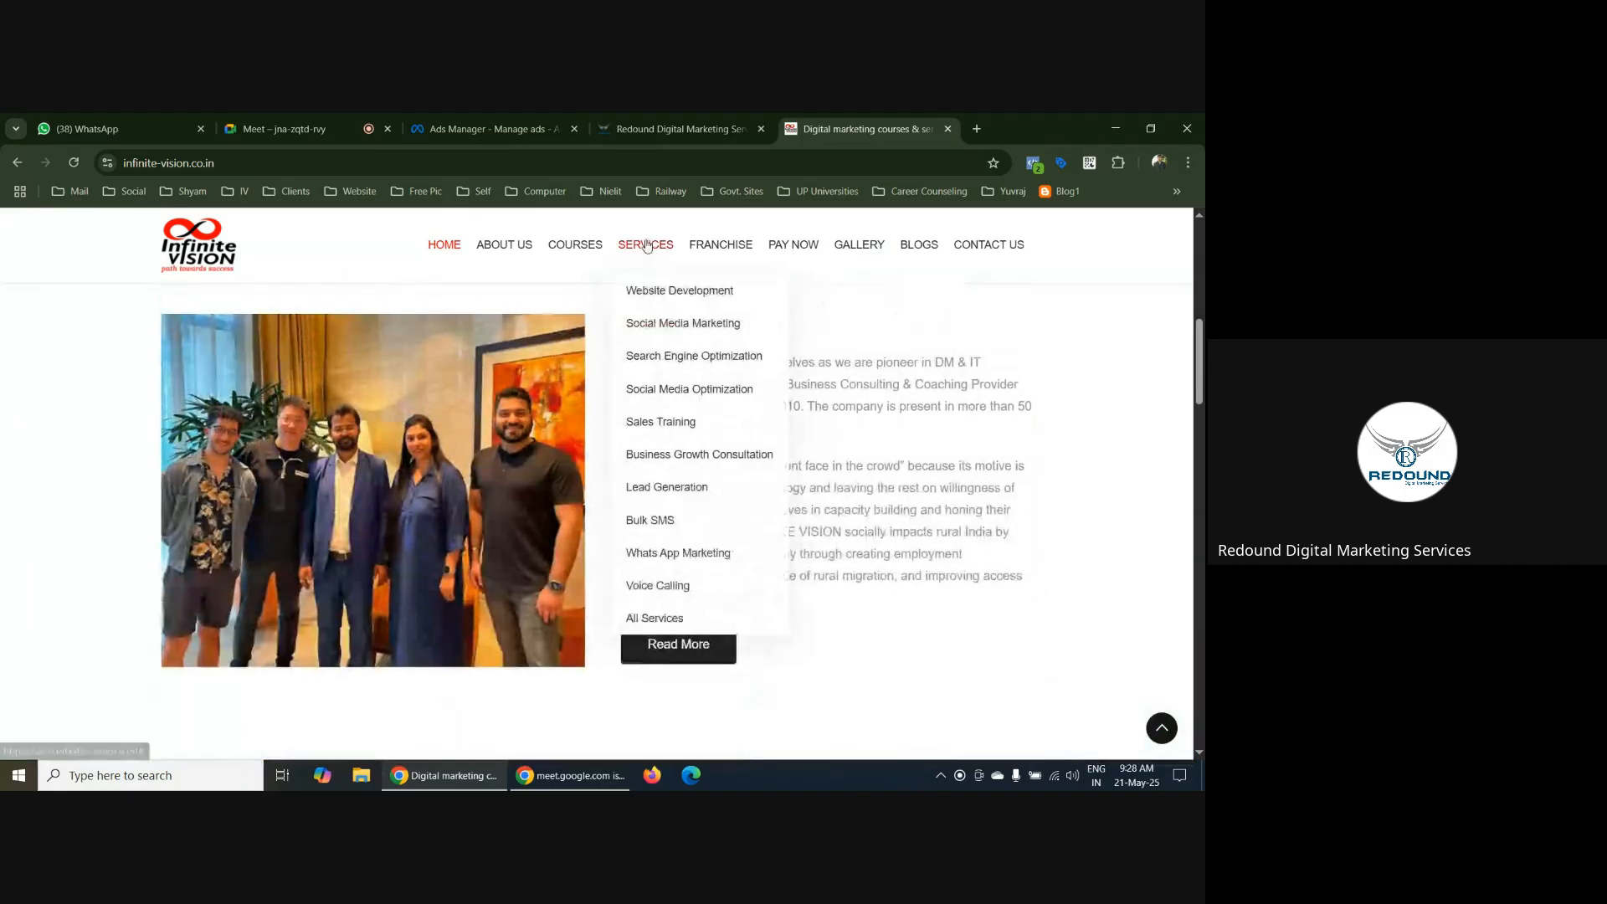
pyautogui.click(678, 619)
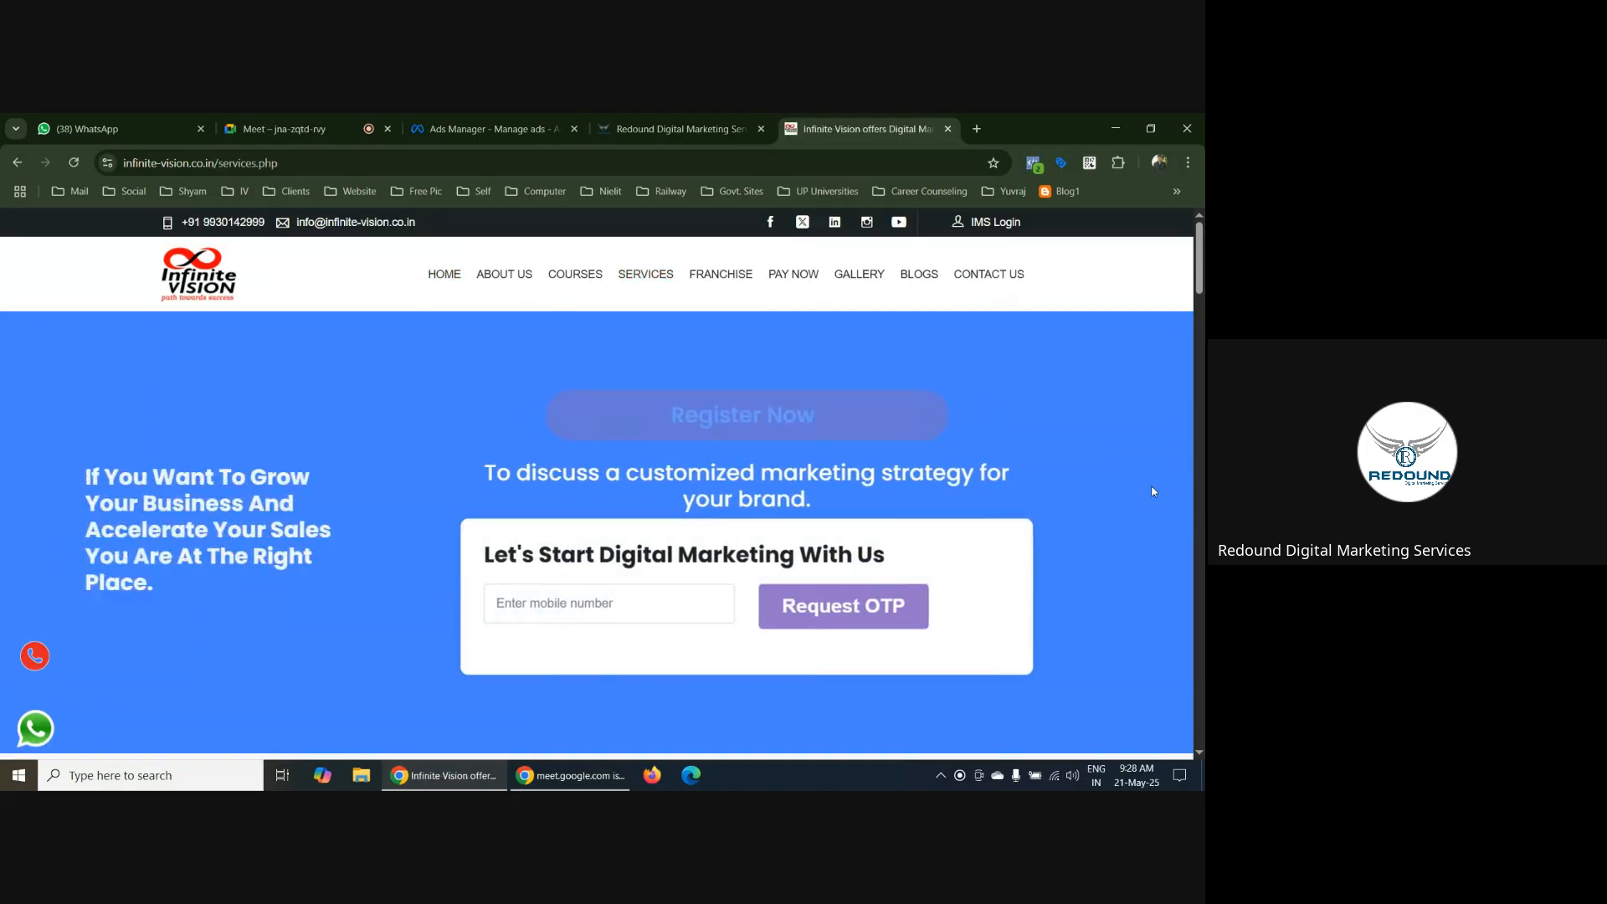
pyautogui.click(586, 603)
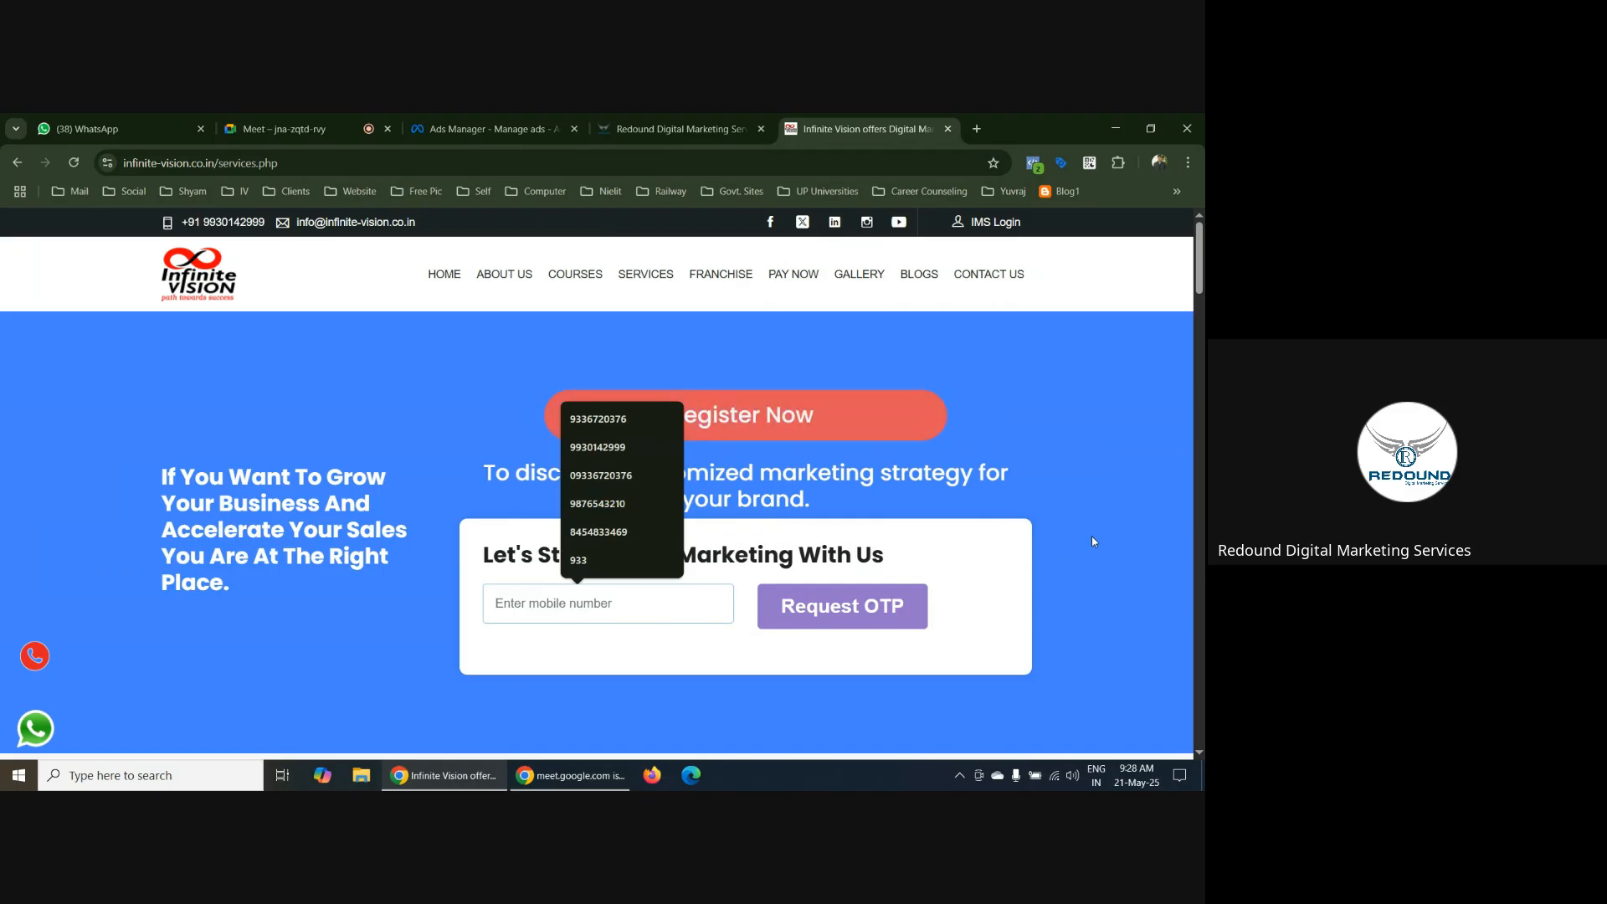
pyautogui.click(1068, 510)
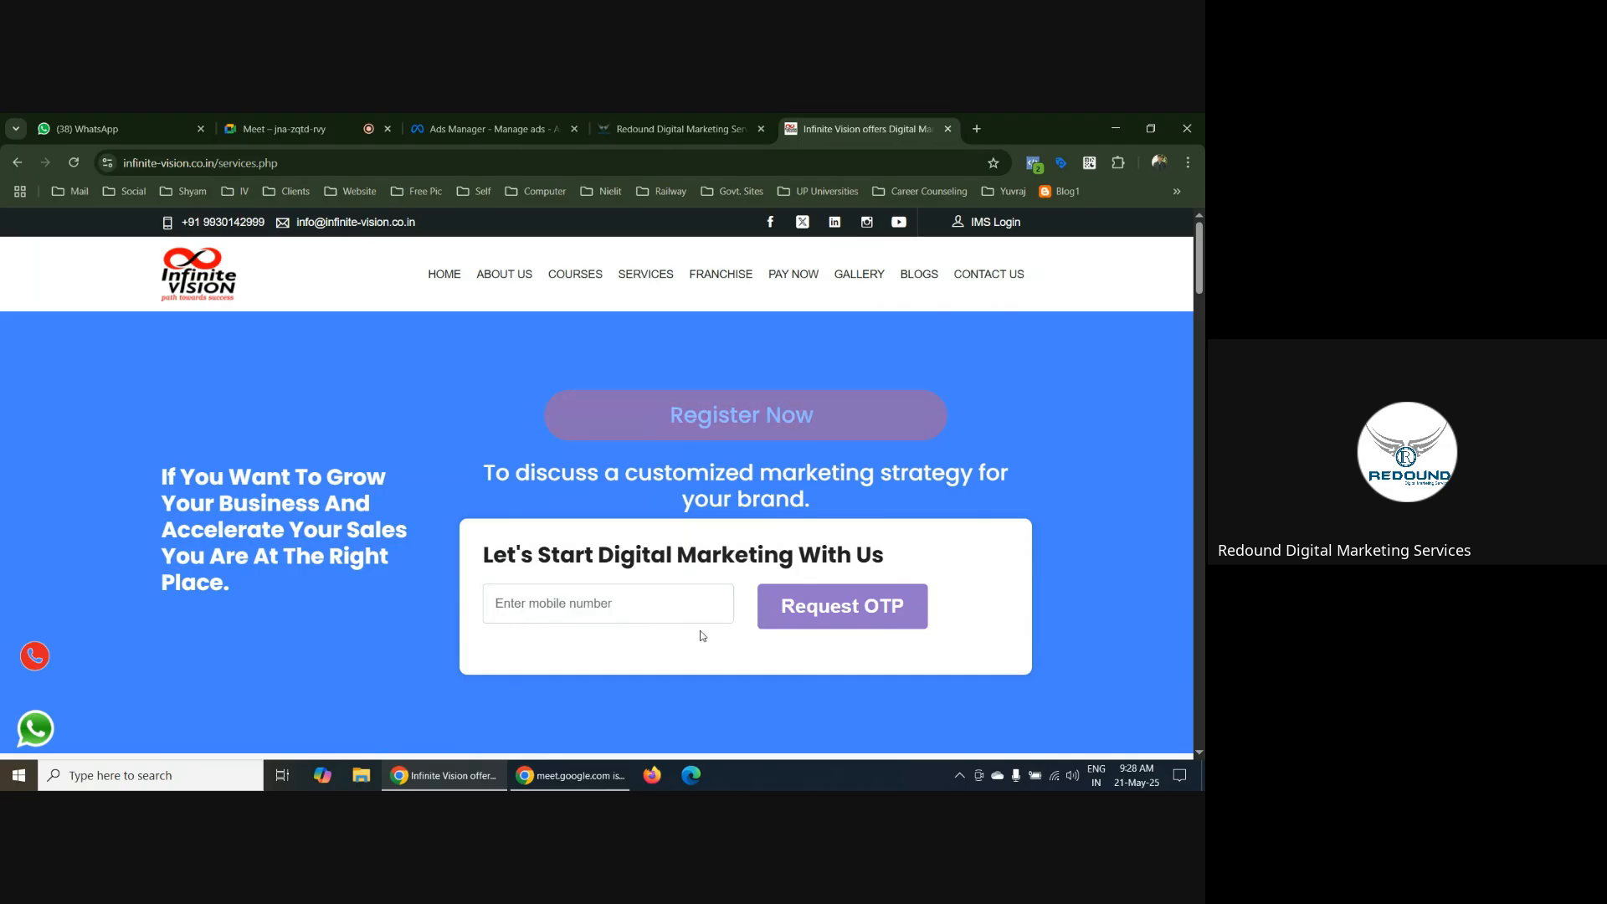
# Examine the services page from its registration banner down to the cards of offered services
pyautogui.scroll(-3, 697, 620)
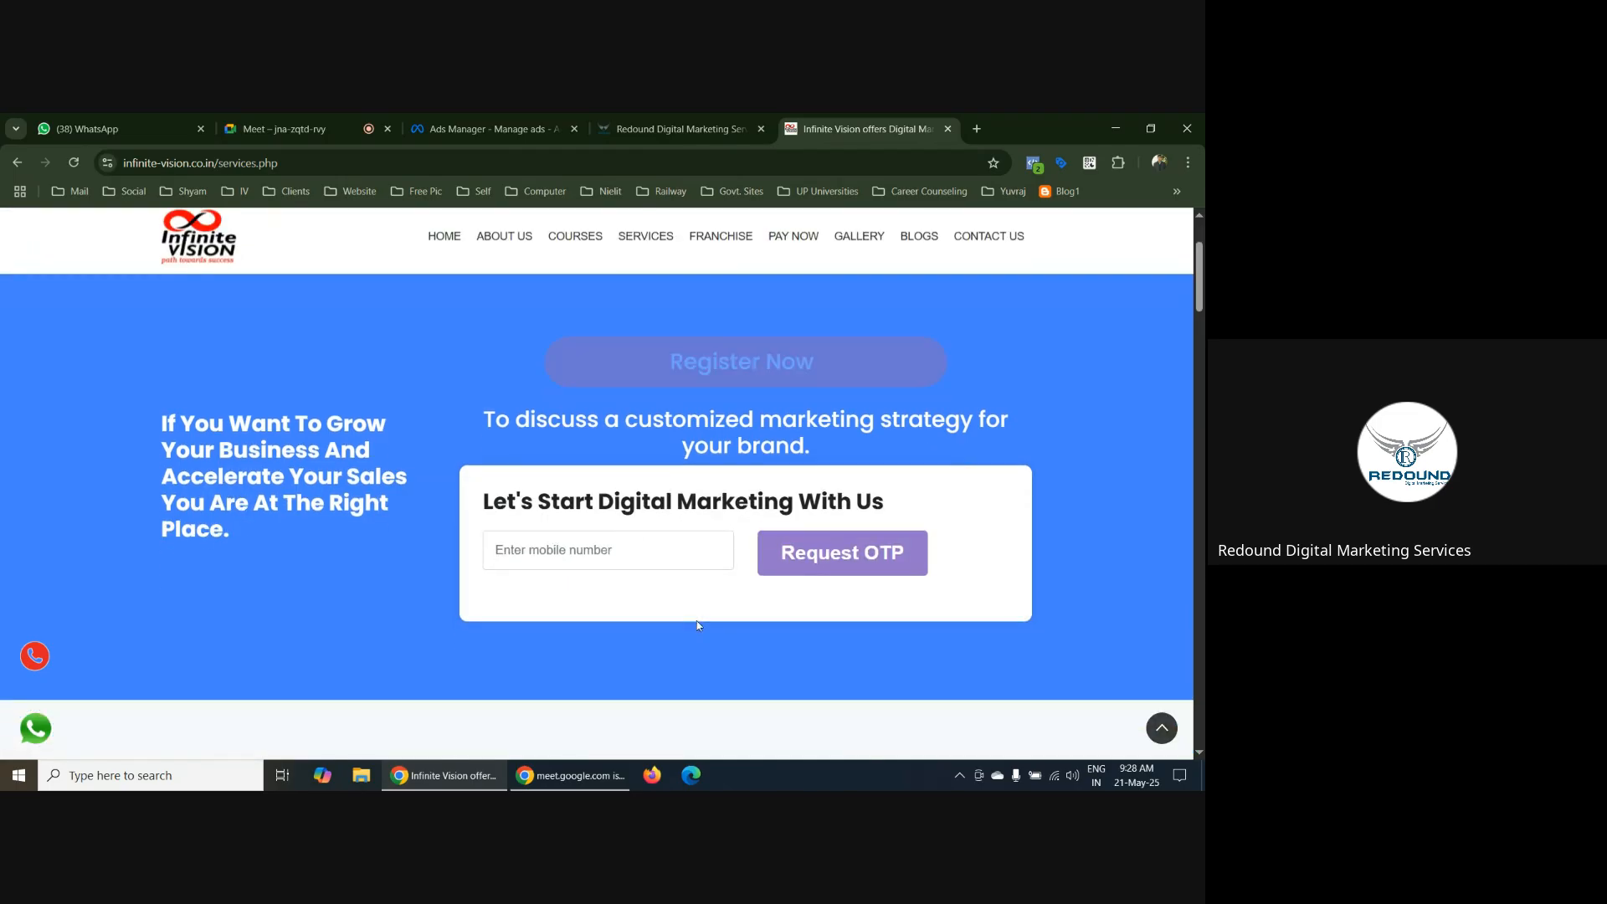
pyautogui.scroll(-2, 696, 622)
pyautogui.scroll(7, 697, 628)
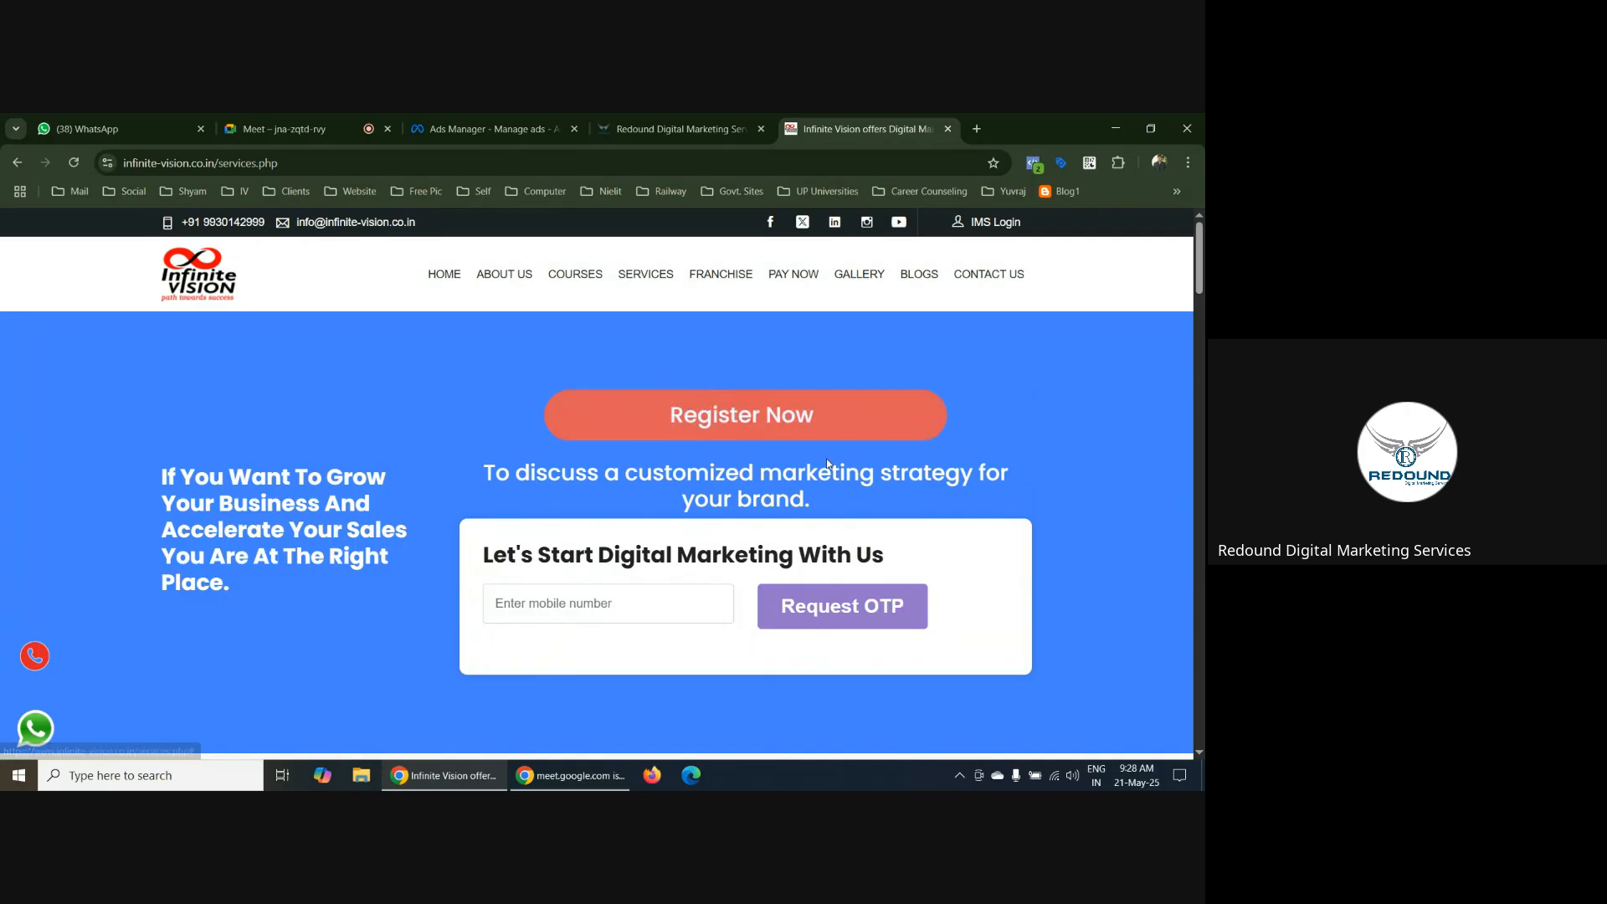
pyautogui.scroll(-2, 823, 524)
pyautogui.scroll(-9, 837, 519)
pyautogui.scroll(4, 882, 510)
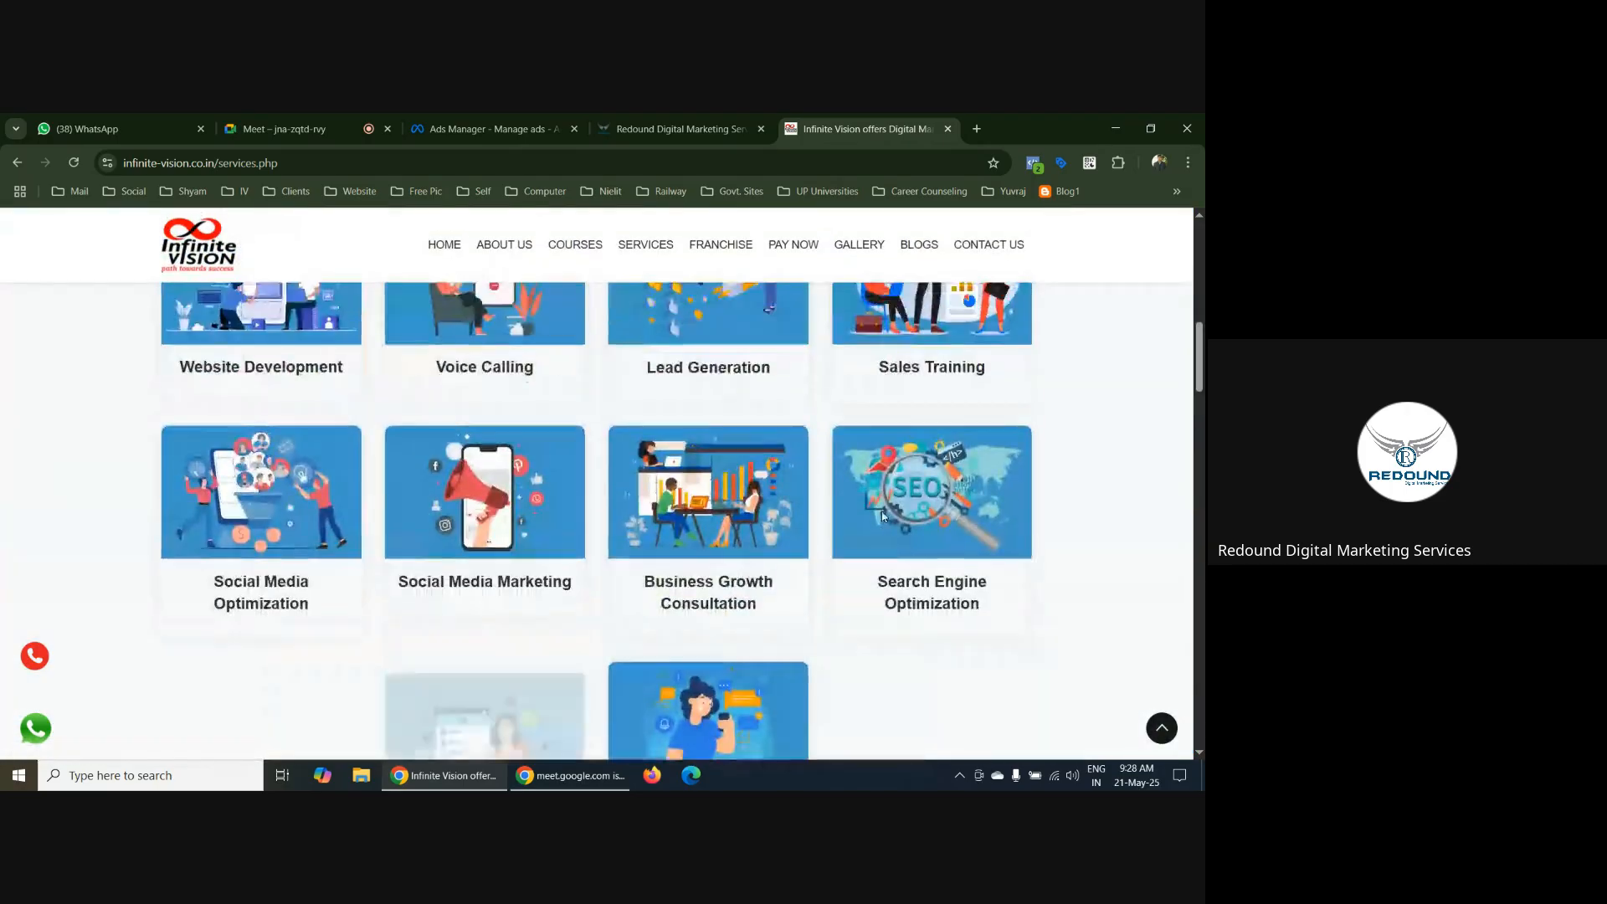
# Review the services page again from its registration form through the service cards, FAQ and Reviews & Testimonials to the Register Now section
pyautogui.scroll(8, 881, 516)
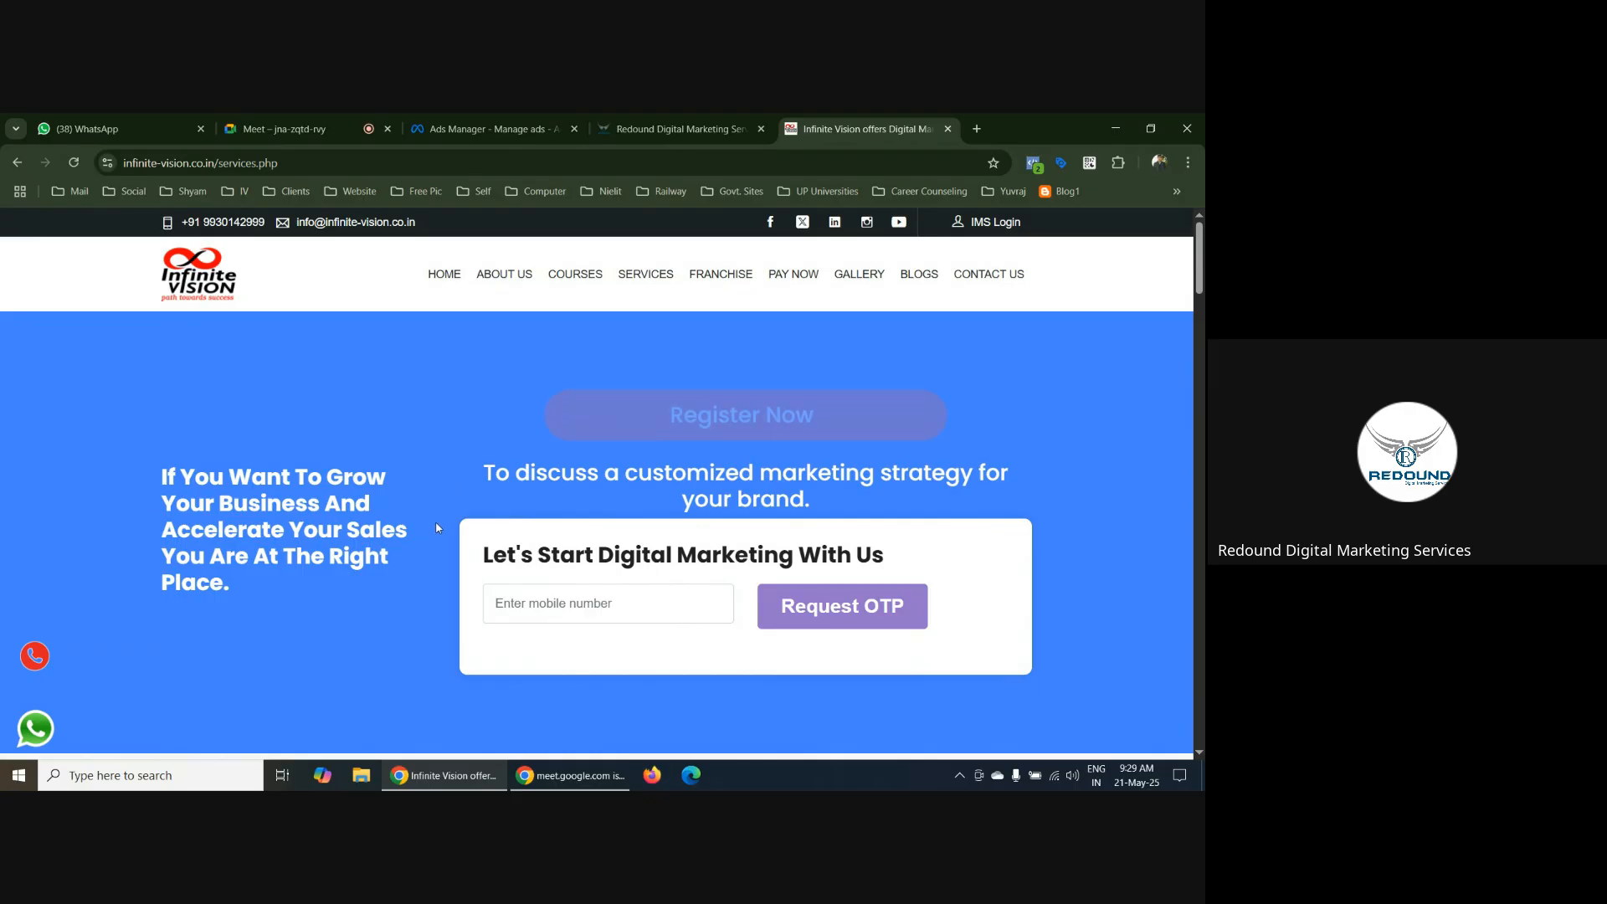
pyautogui.scroll(-10, 1026, 525)
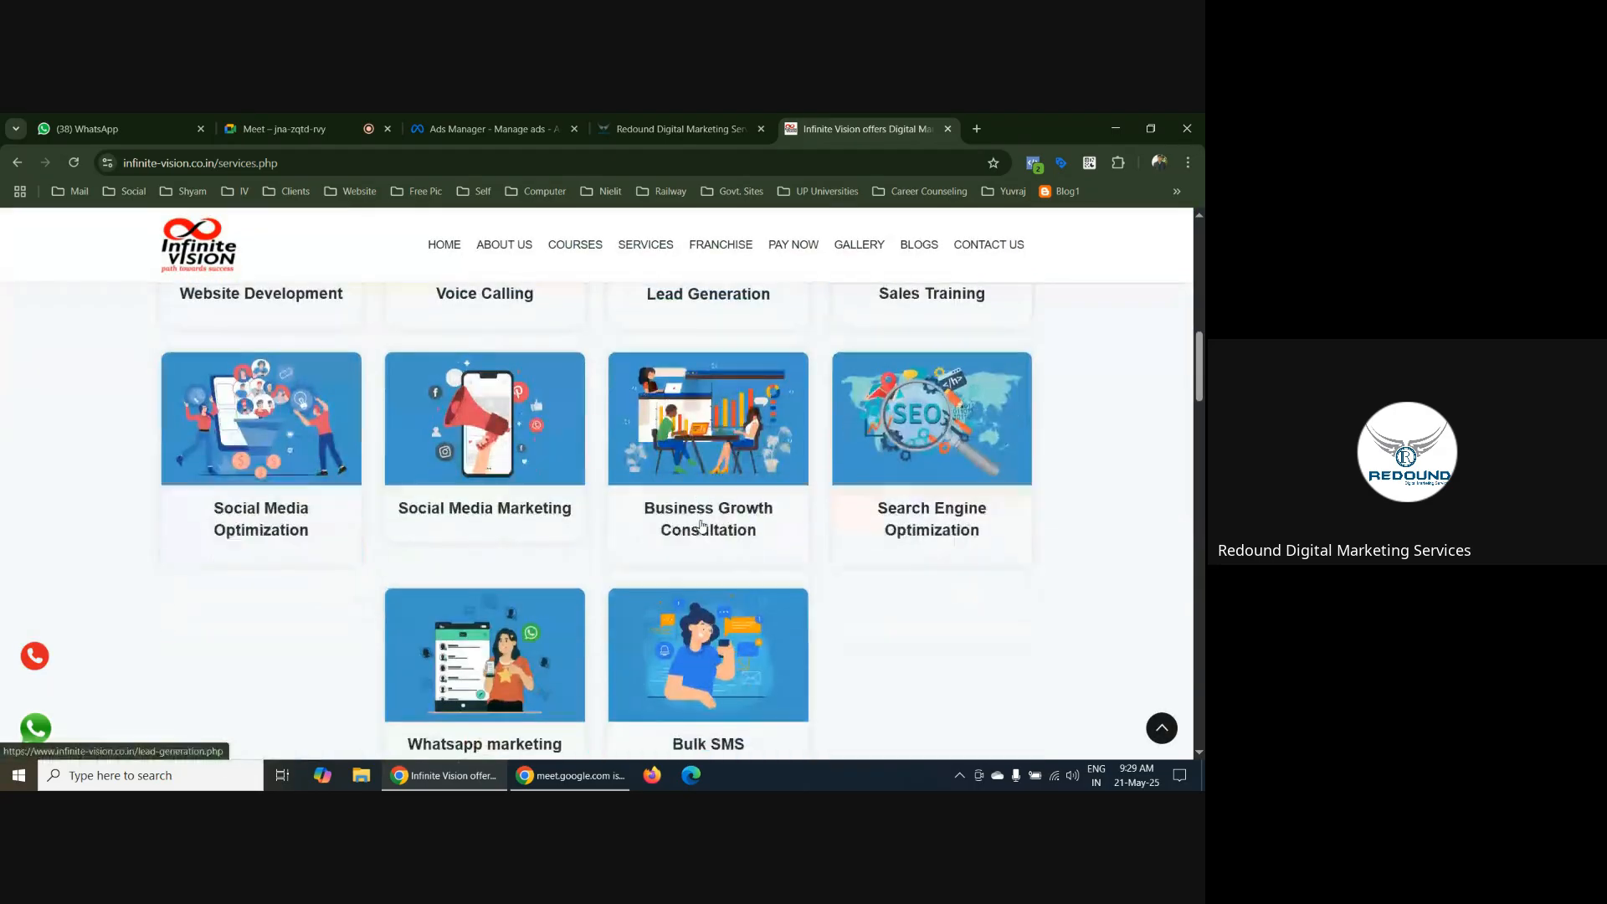
pyautogui.scroll(-5, 702, 525)
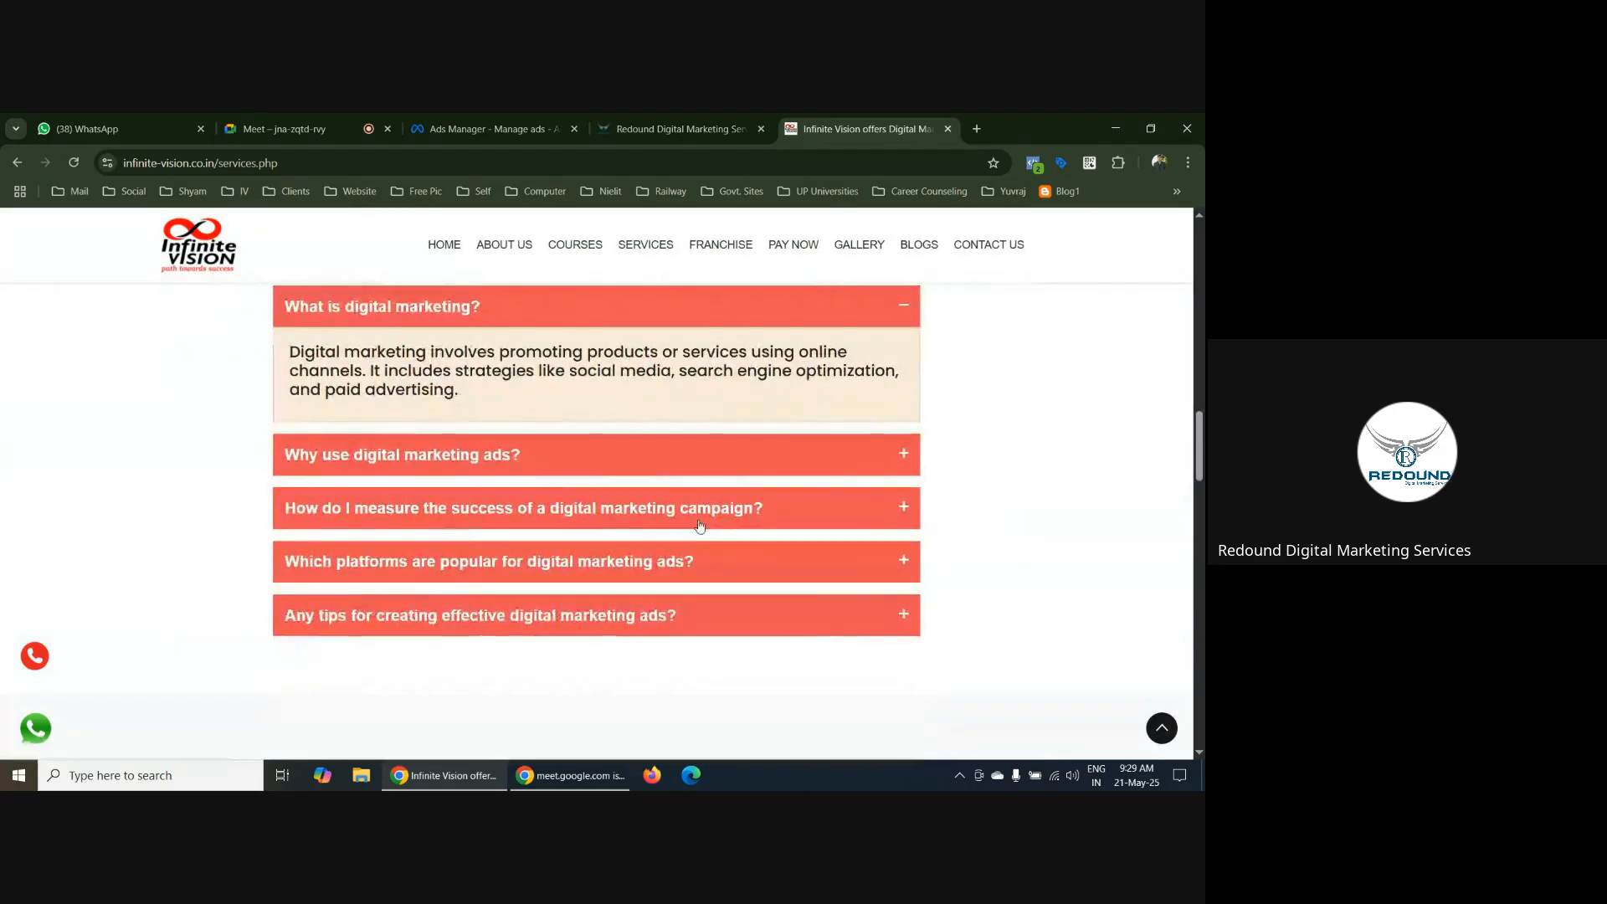
pyautogui.scroll(-5, 769, 386)
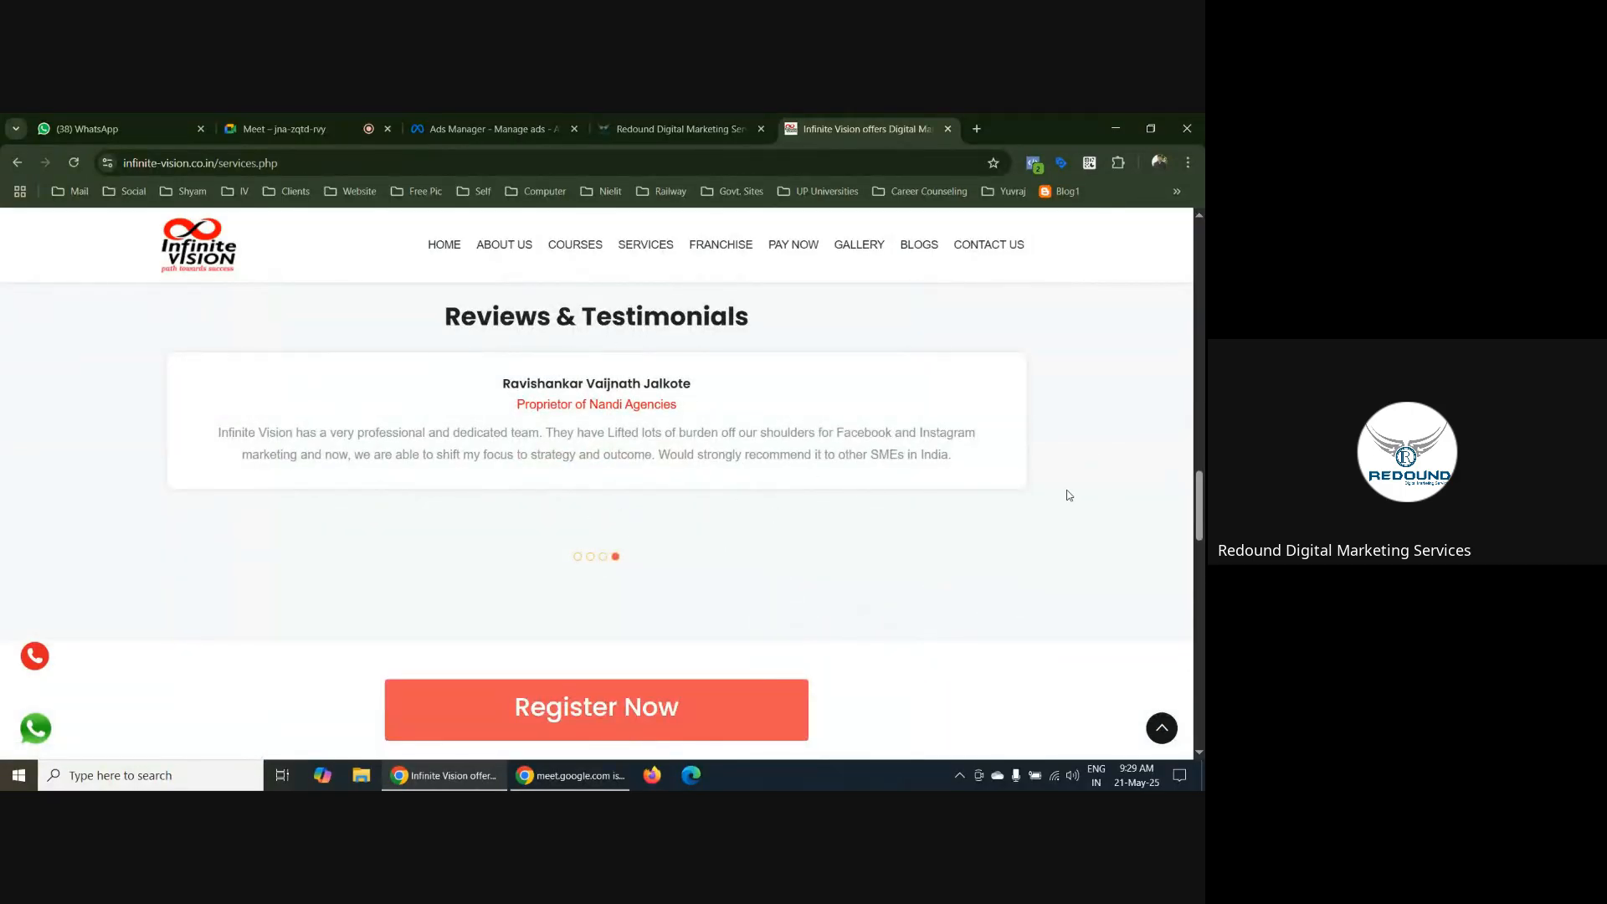
pyautogui.scroll(-1, 997, 484)
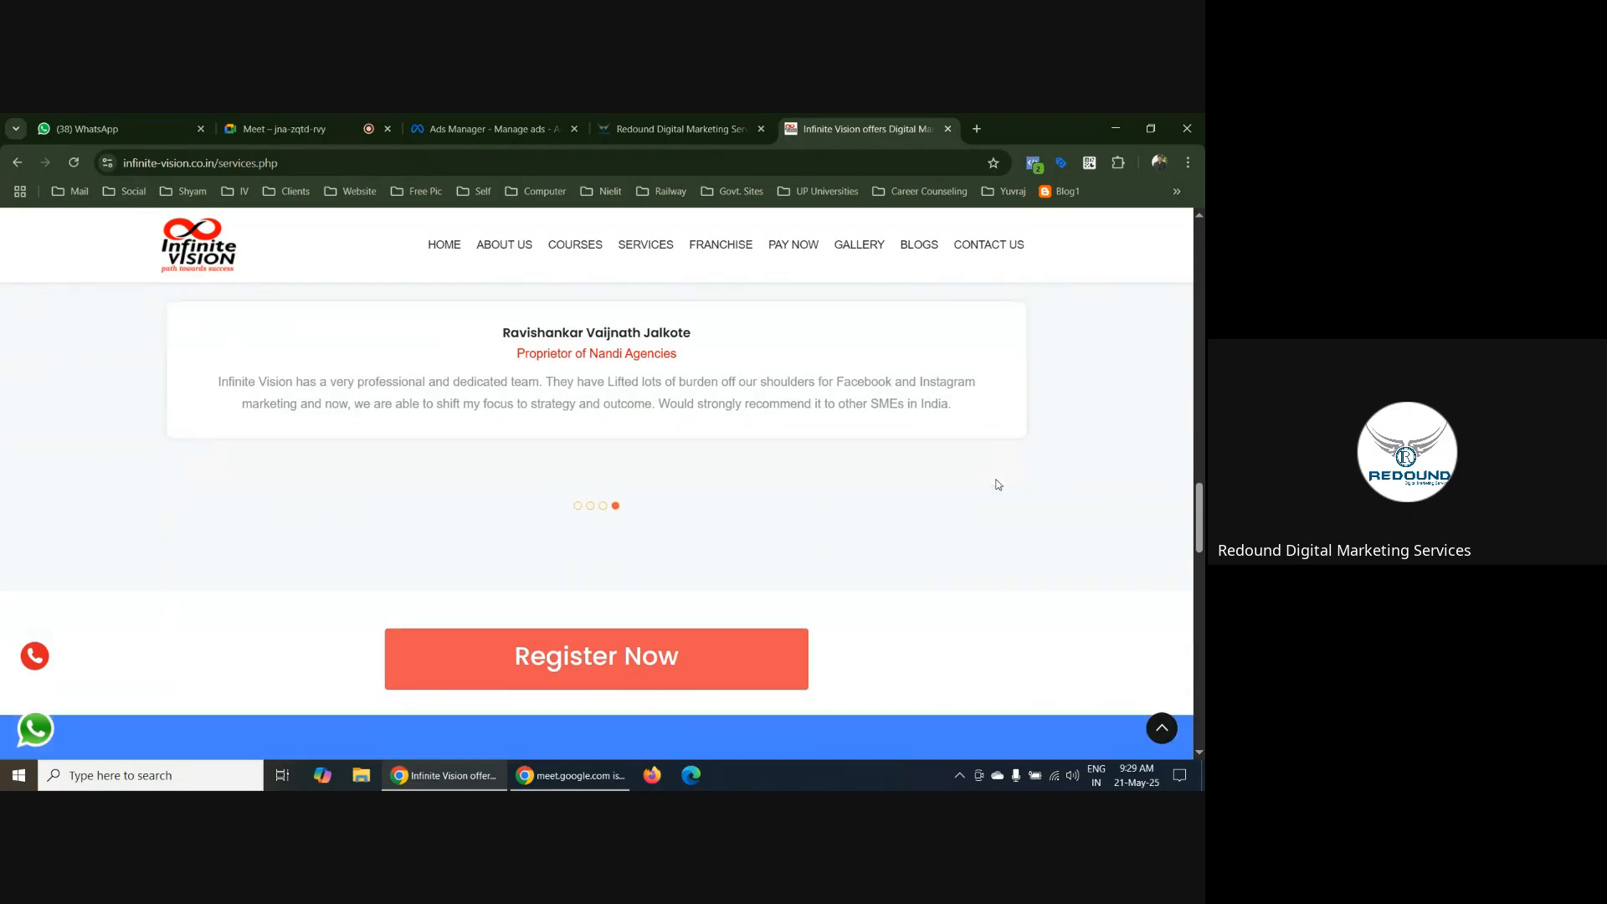
pyautogui.scroll(-3, 997, 482)
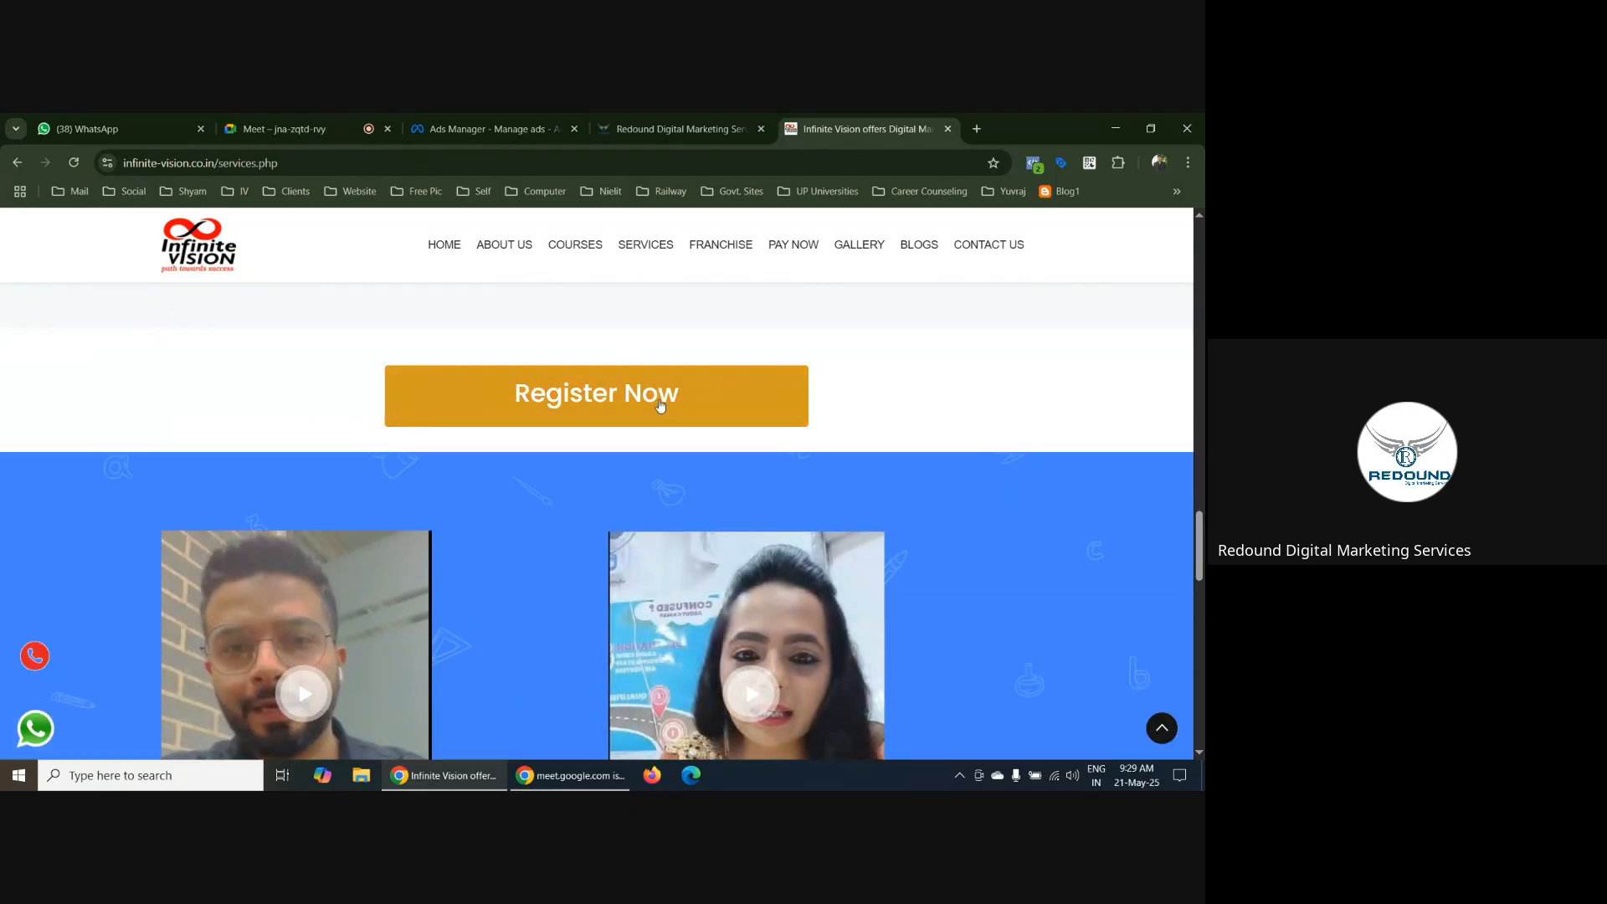
# Examine the video testimonials, the Our Clients logos and the footer's Privacy Policy, Refund Policy and Terms & Conditions links
pyautogui.scroll(-2, 1072, 416)
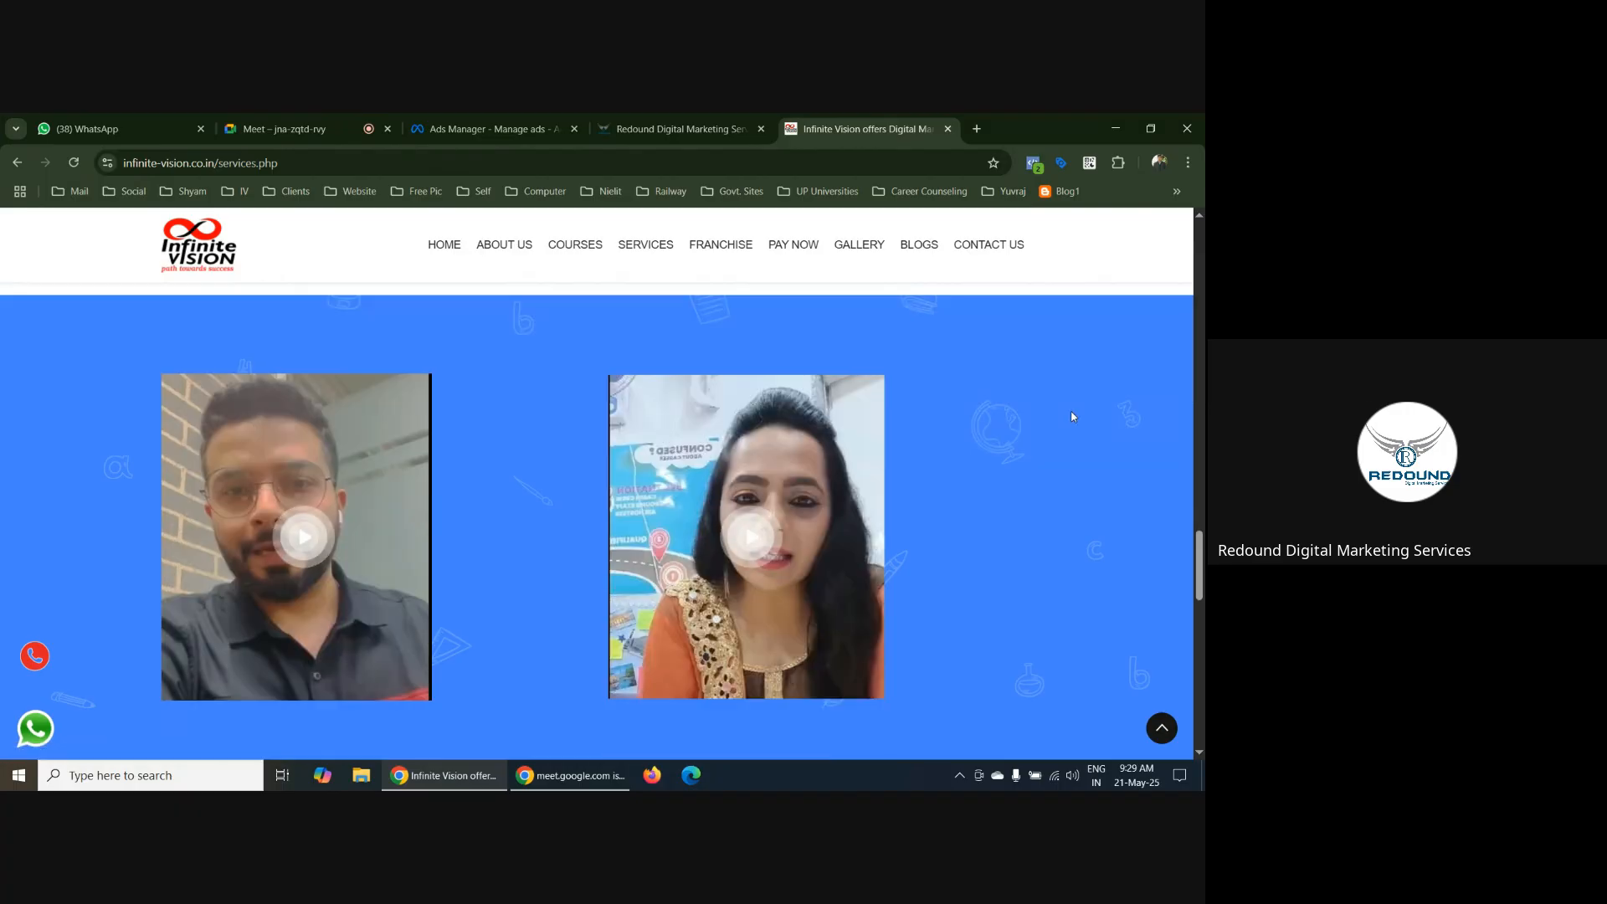
pyautogui.scroll(-2, 1071, 414)
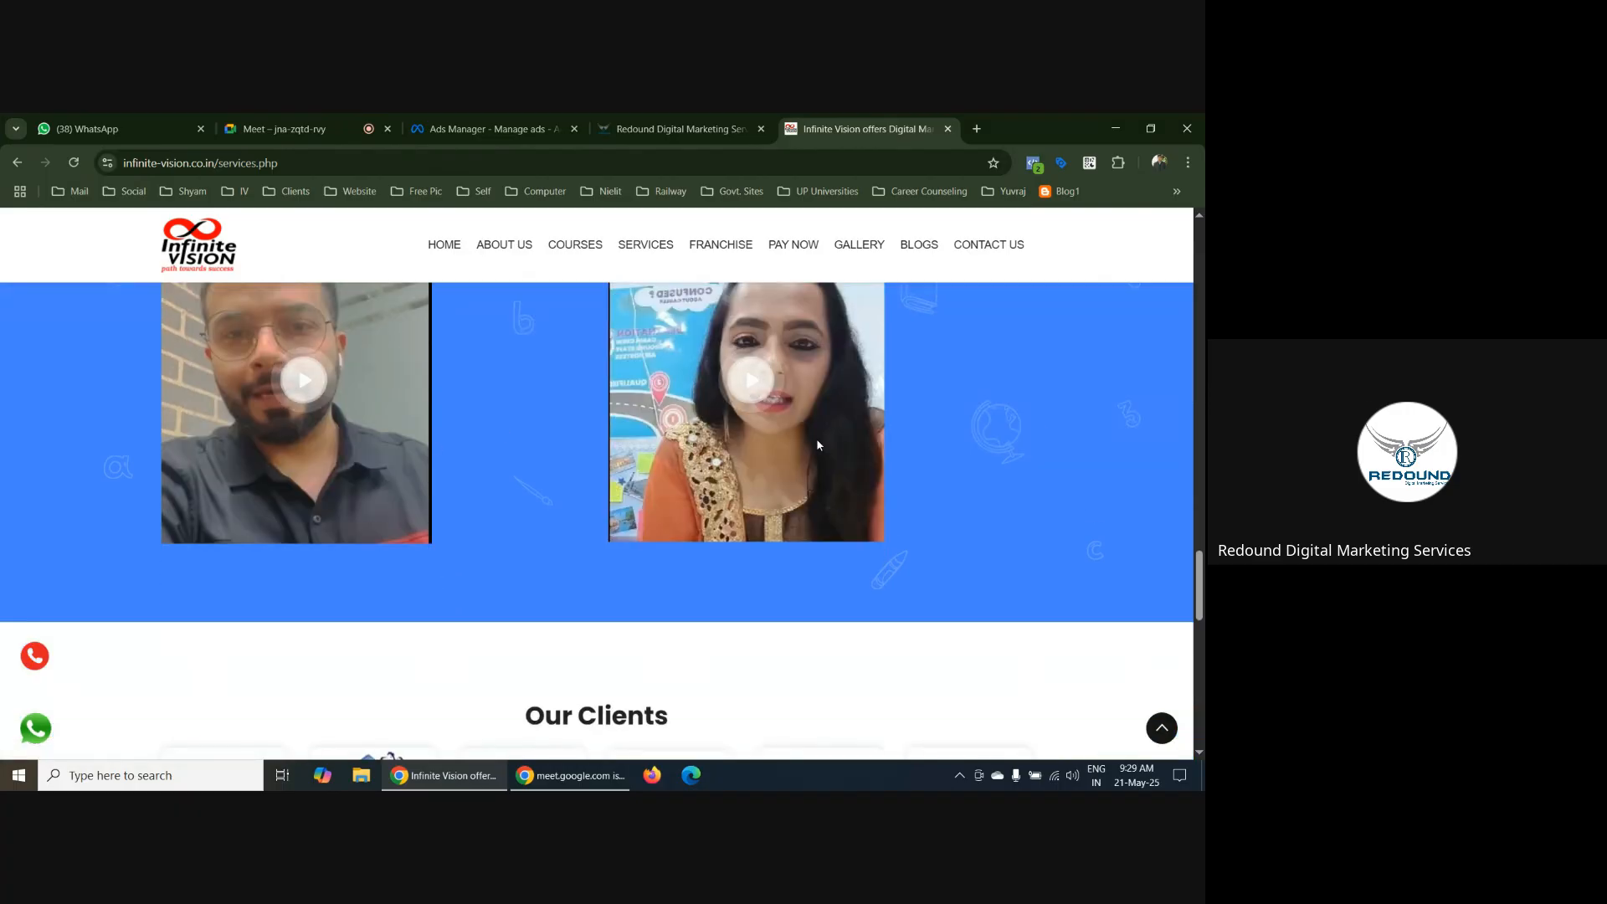
pyautogui.scroll(5, 477, 484)
pyautogui.scroll(-5, 591, 475)
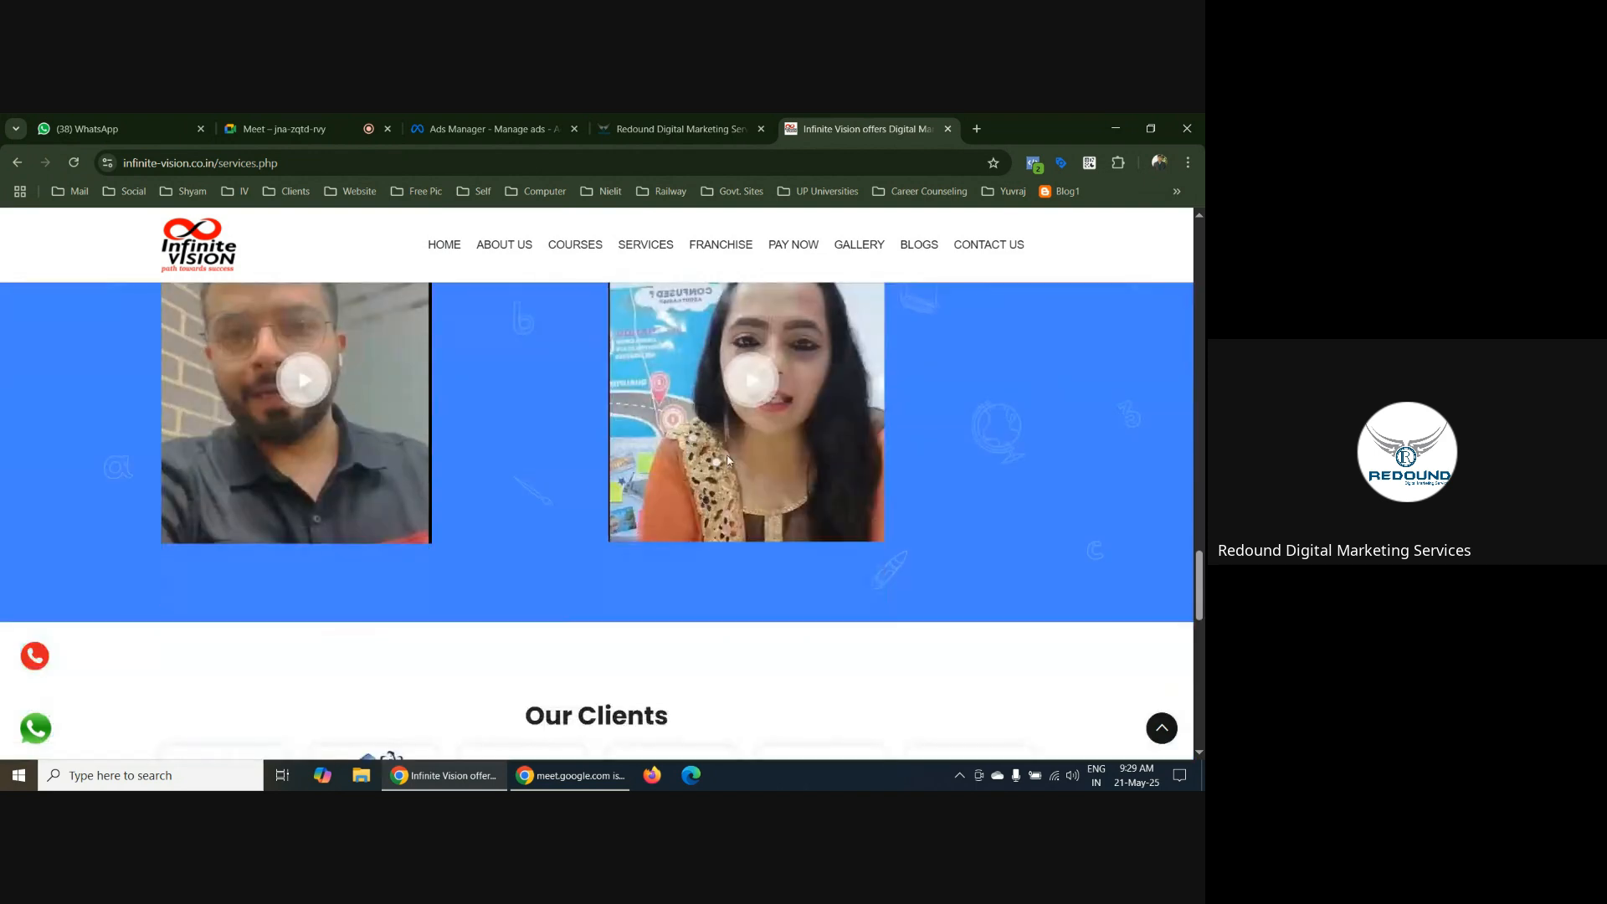
pyautogui.scroll(-4, 875, 455)
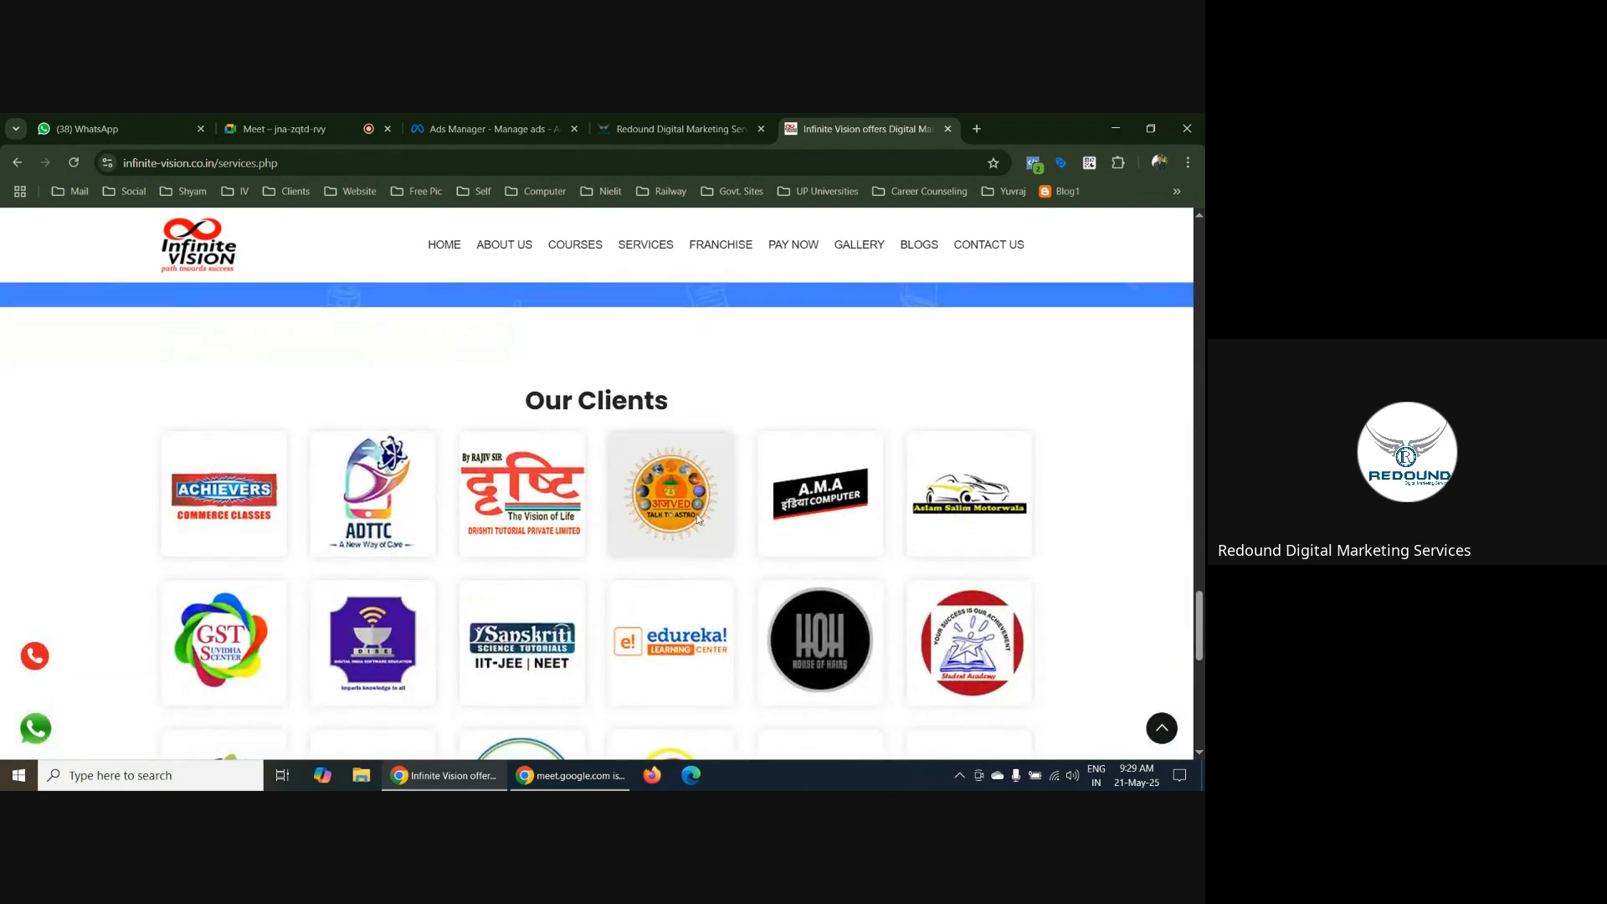
pyautogui.scroll(-8, 697, 519)
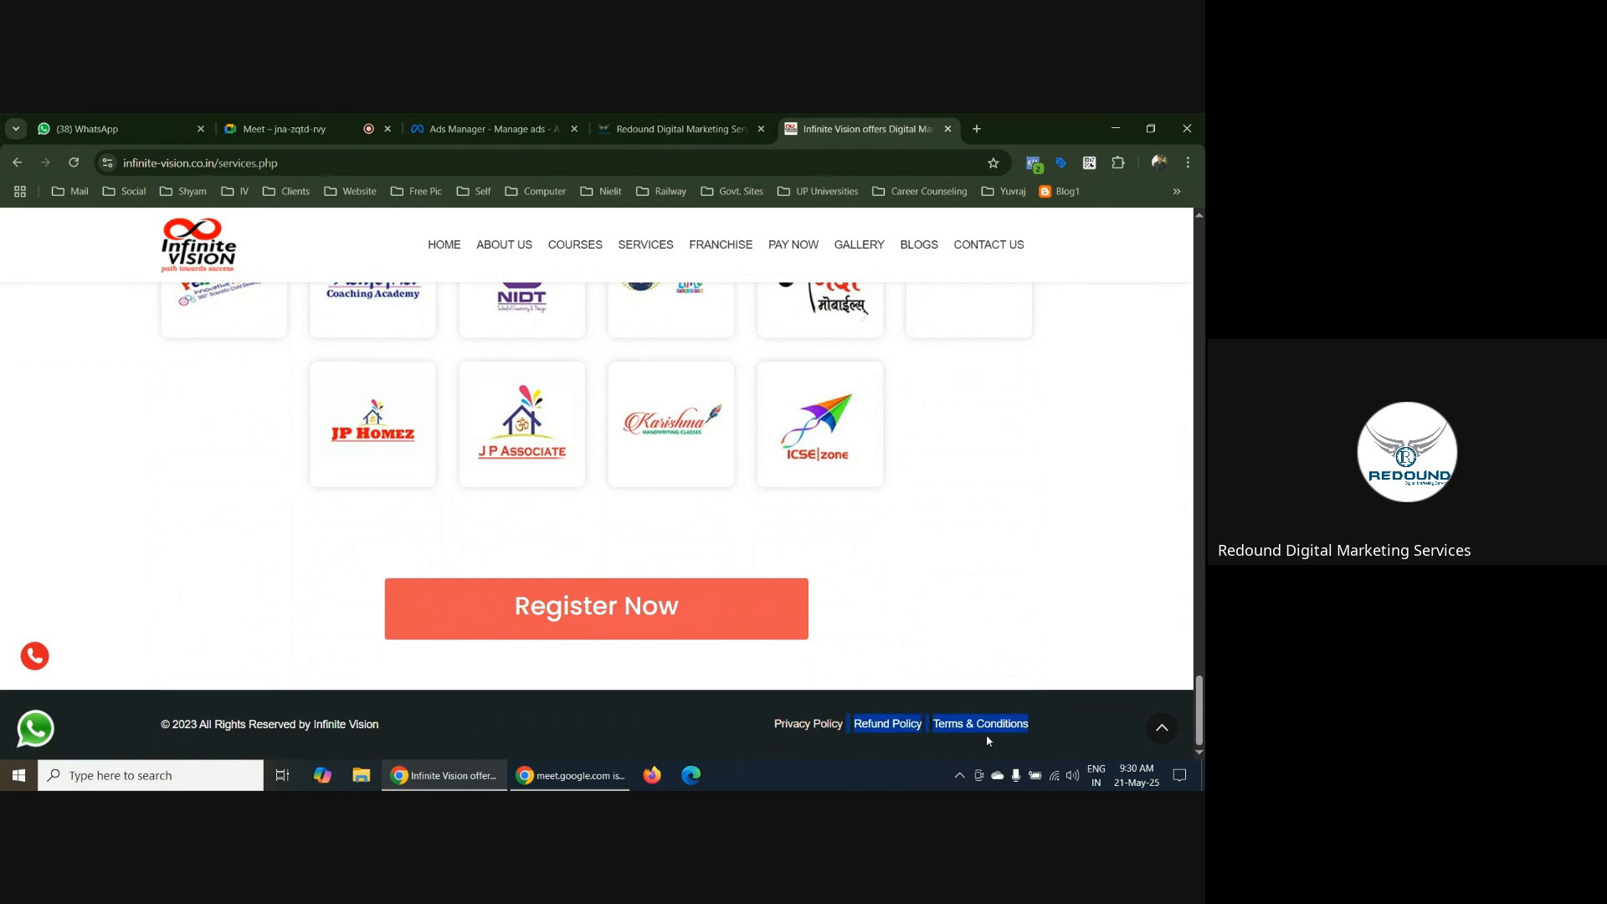
pyautogui.click(741, 715)
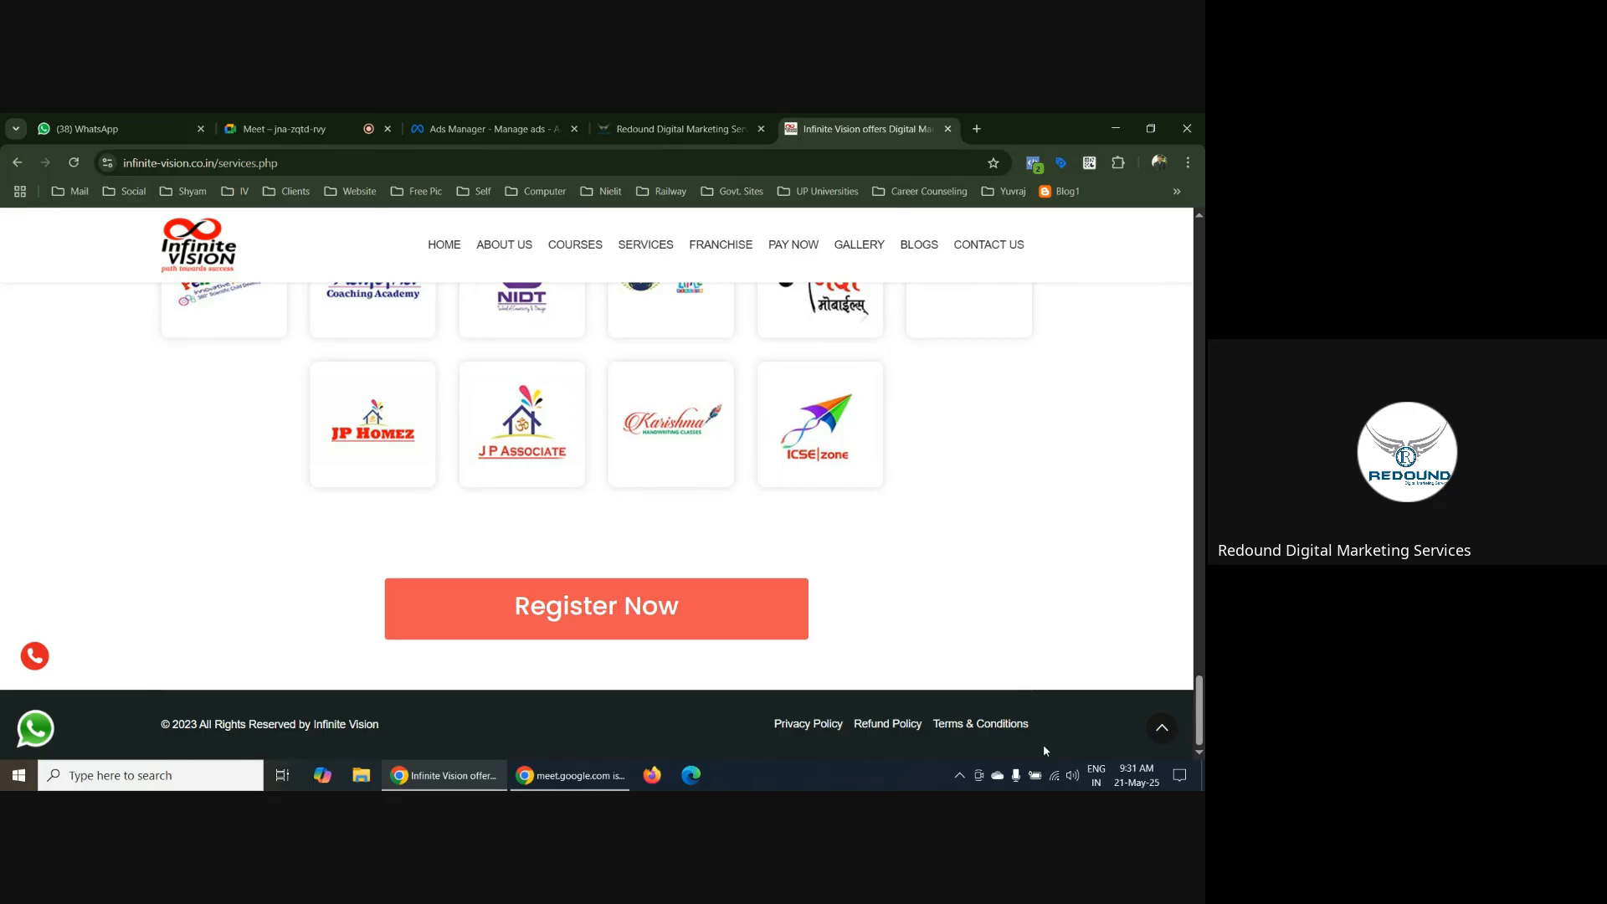
pyautogui.scroll(5, 609, 536)
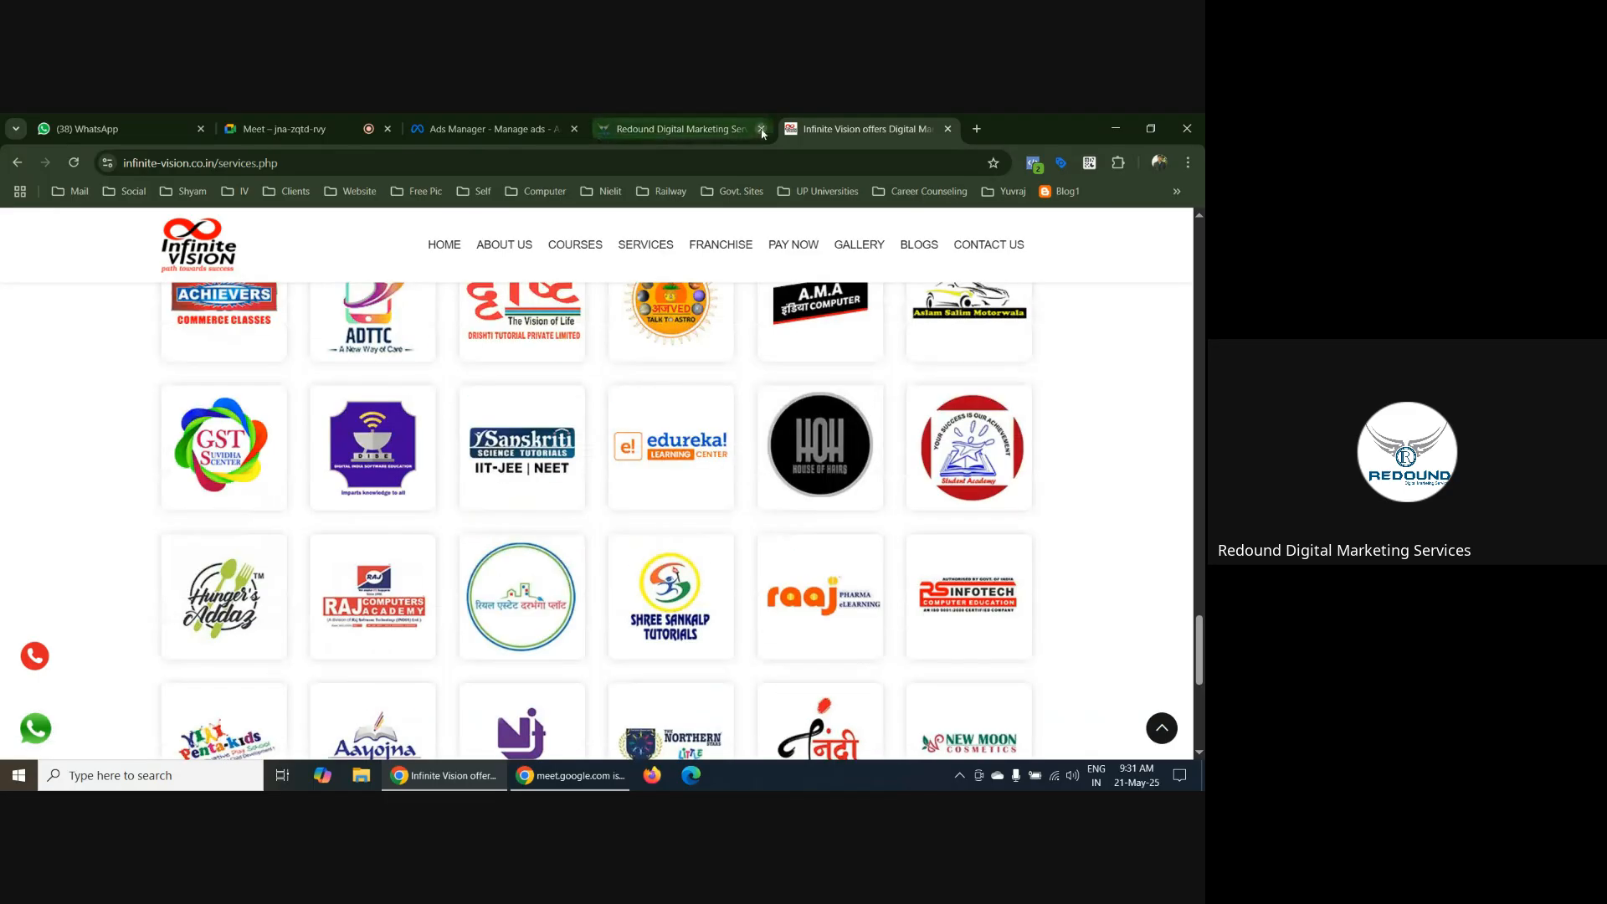
# Close the Infinite Vision, blank and Redound Digital tabs to return to the traffic ad set in Ads Manager
pyautogui.click(948, 129)
pyautogui.click(791, 130)
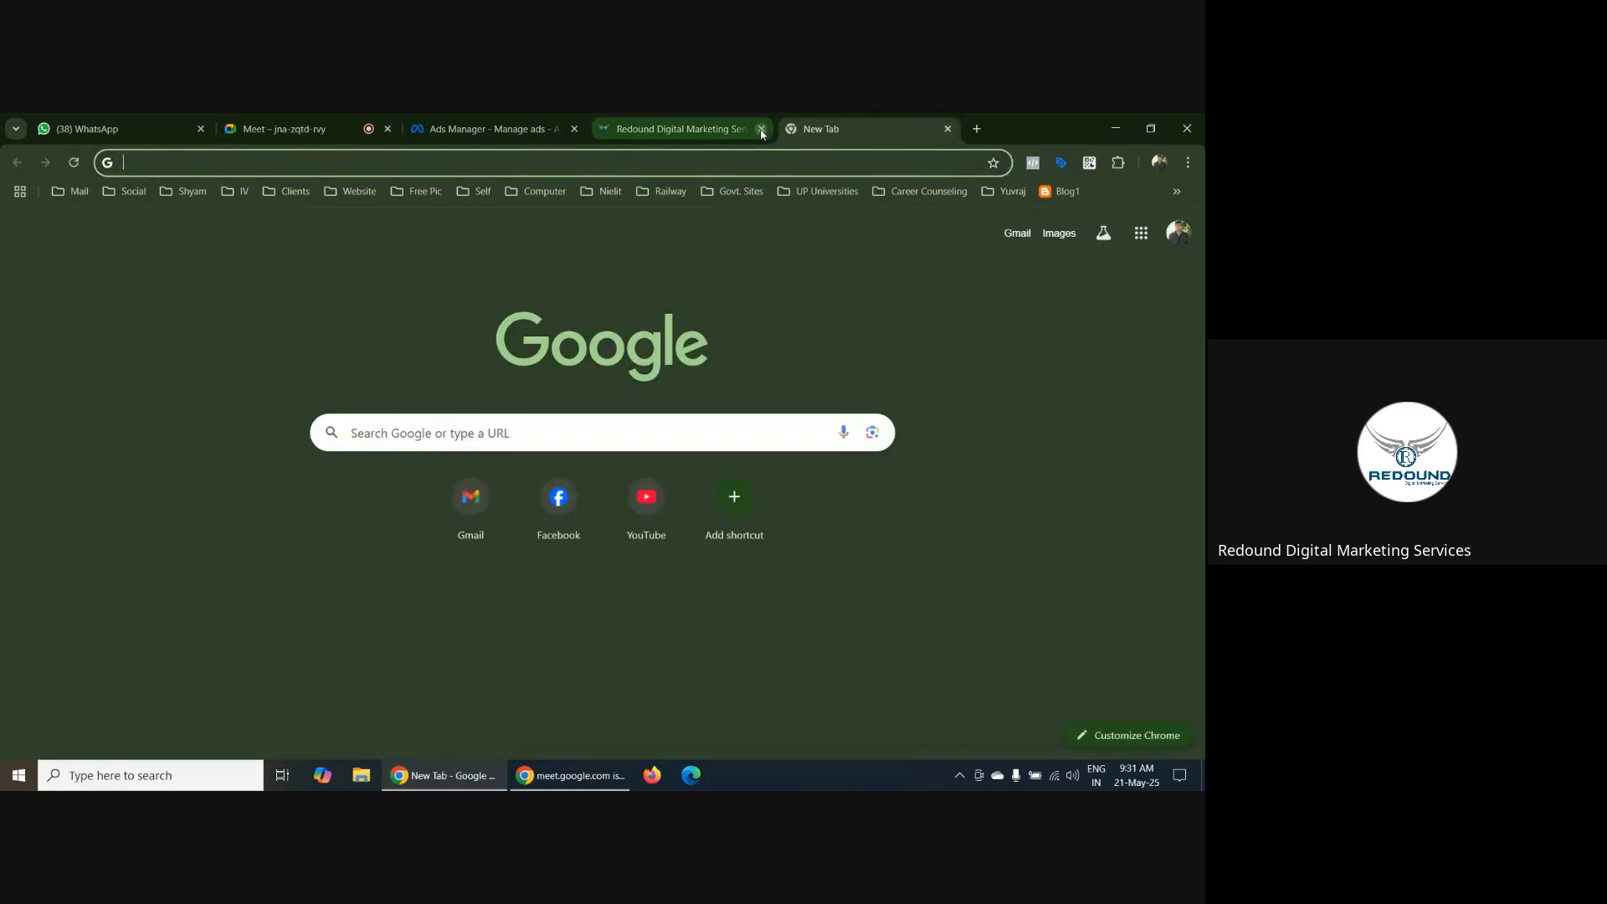
pyautogui.click(761, 129)
pyautogui.click(762, 129)
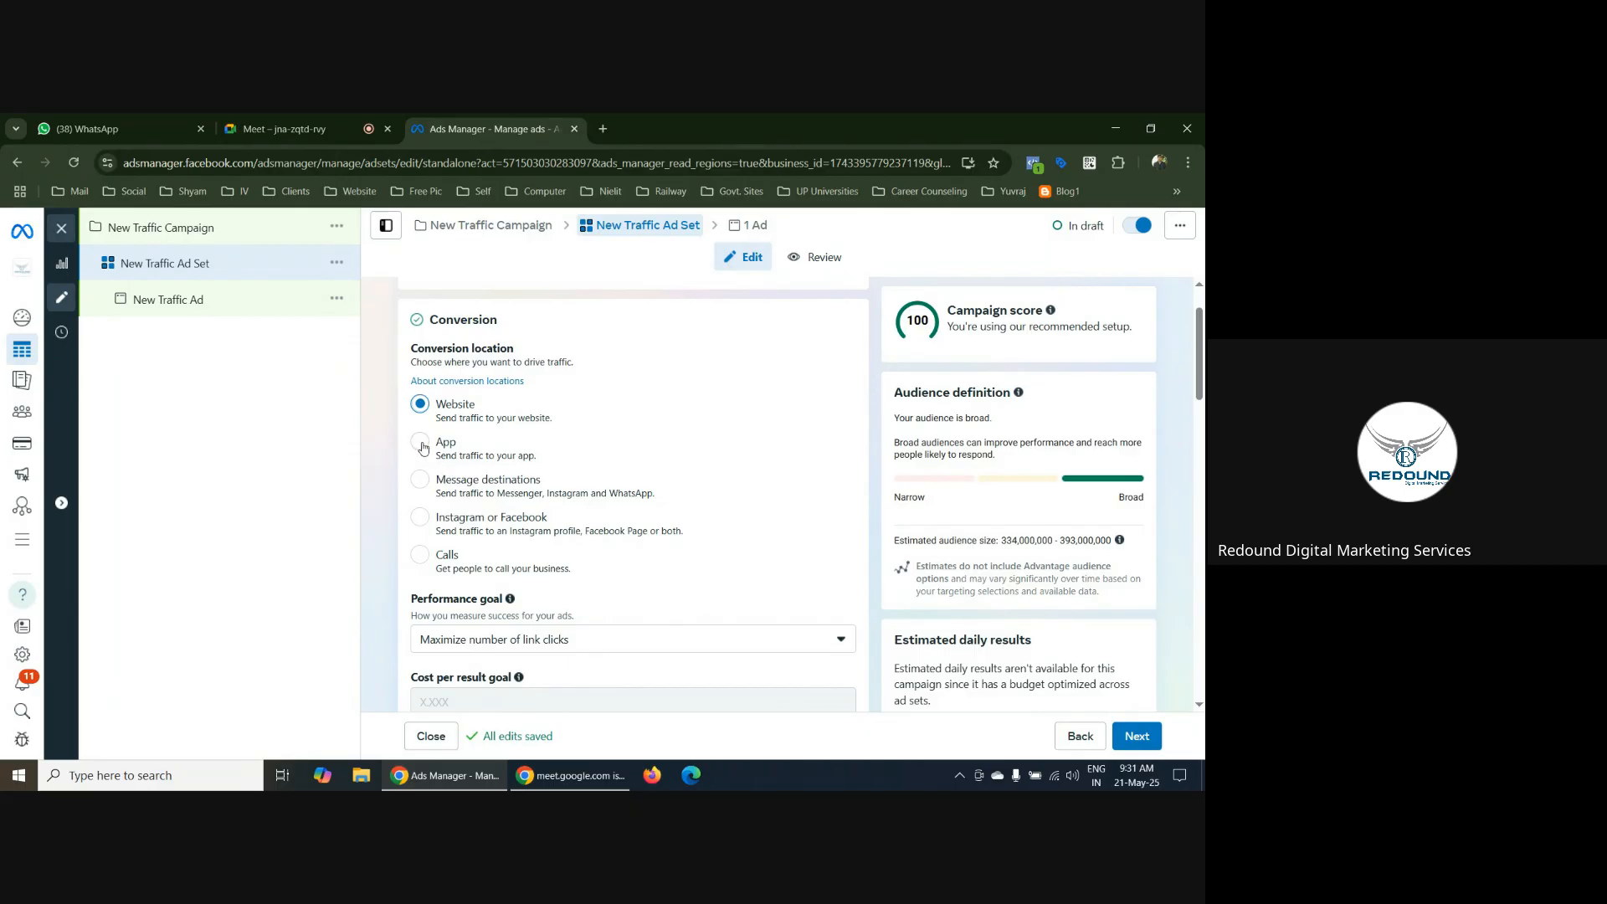
# Set the traffic ad set's conversion location to Message destinations and review its messaging apps, budget and schedule, audience and placements
pyautogui.click(419, 483)
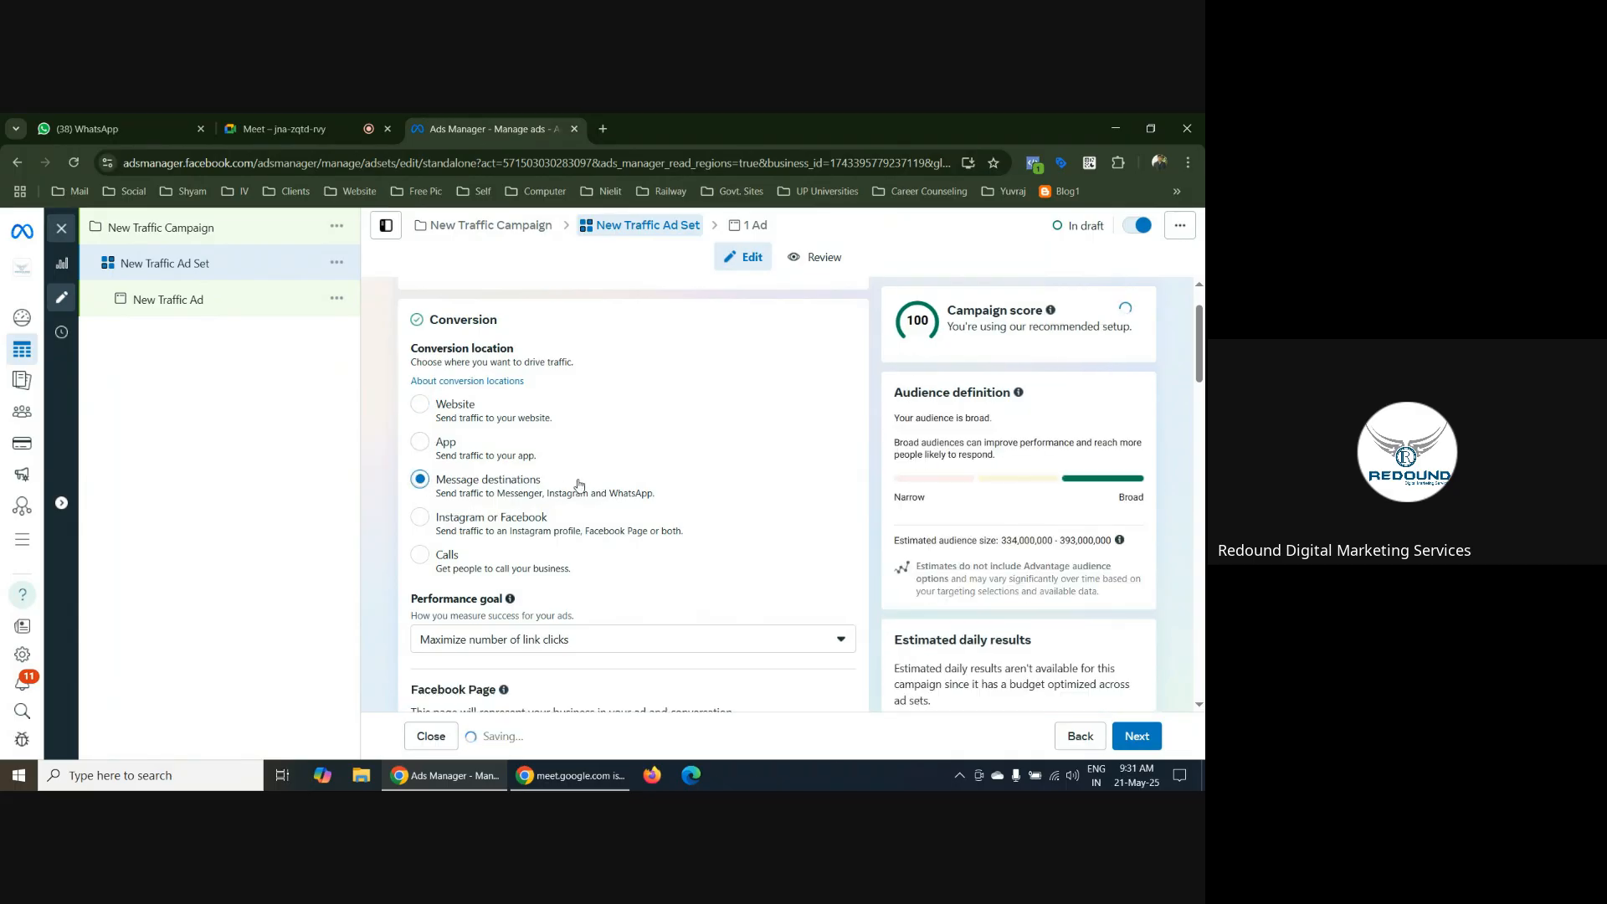
pyautogui.scroll(-1, 859, 444)
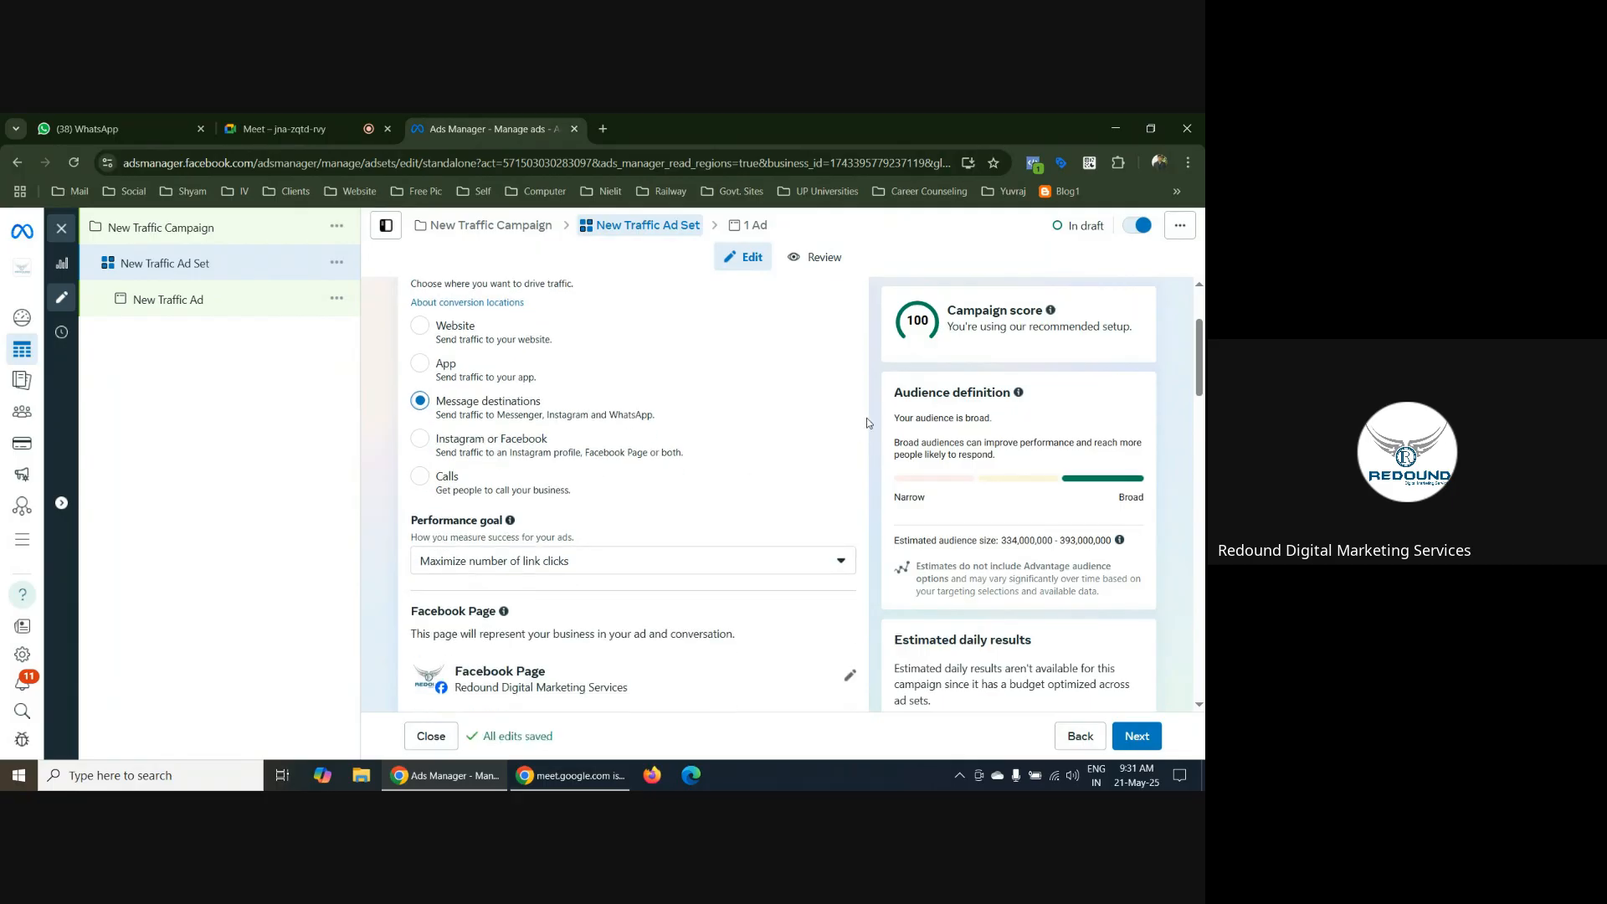
pyautogui.scroll(-5, 867, 419)
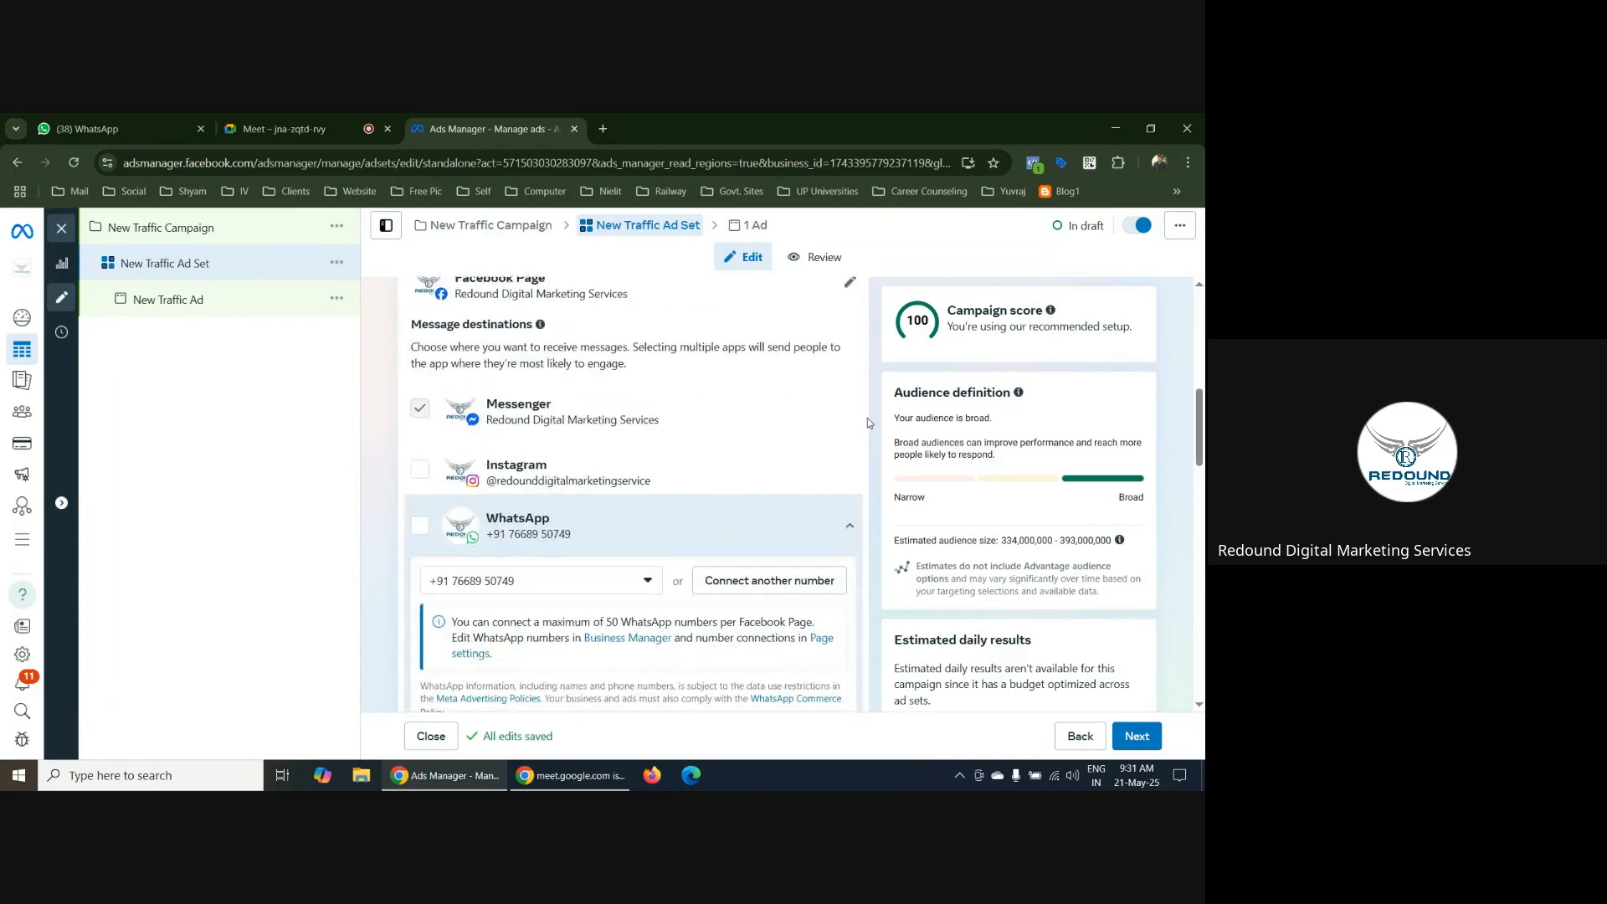
pyautogui.scroll(-1, 867, 418)
pyautogui.scroll(1, 867, 418)
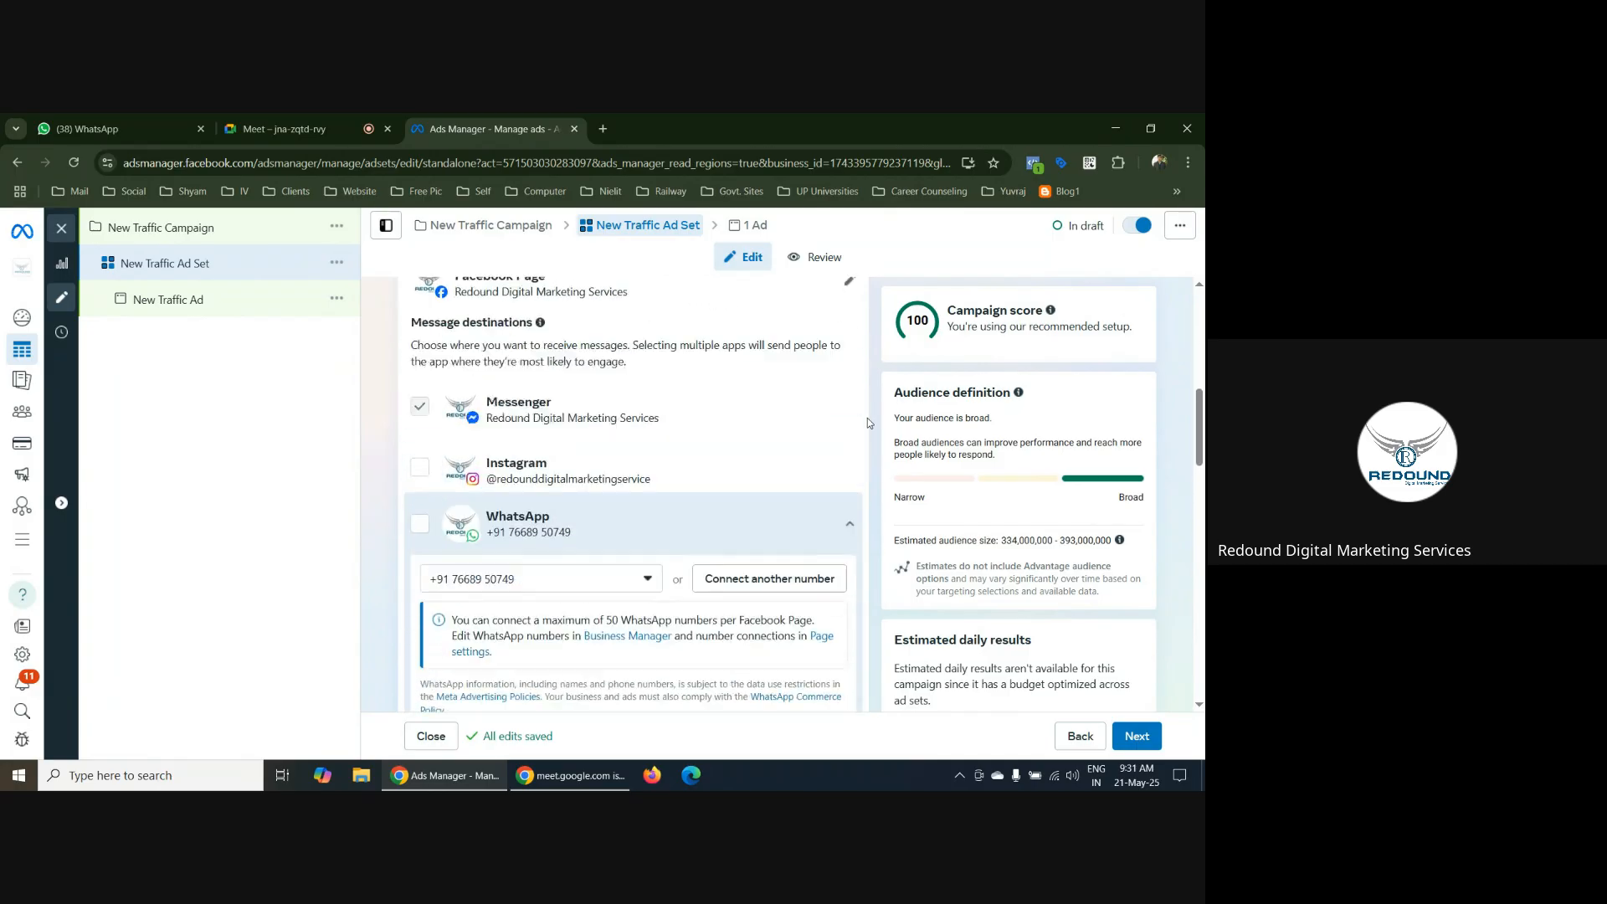
pyautogui.scroll(6, 867, 419)
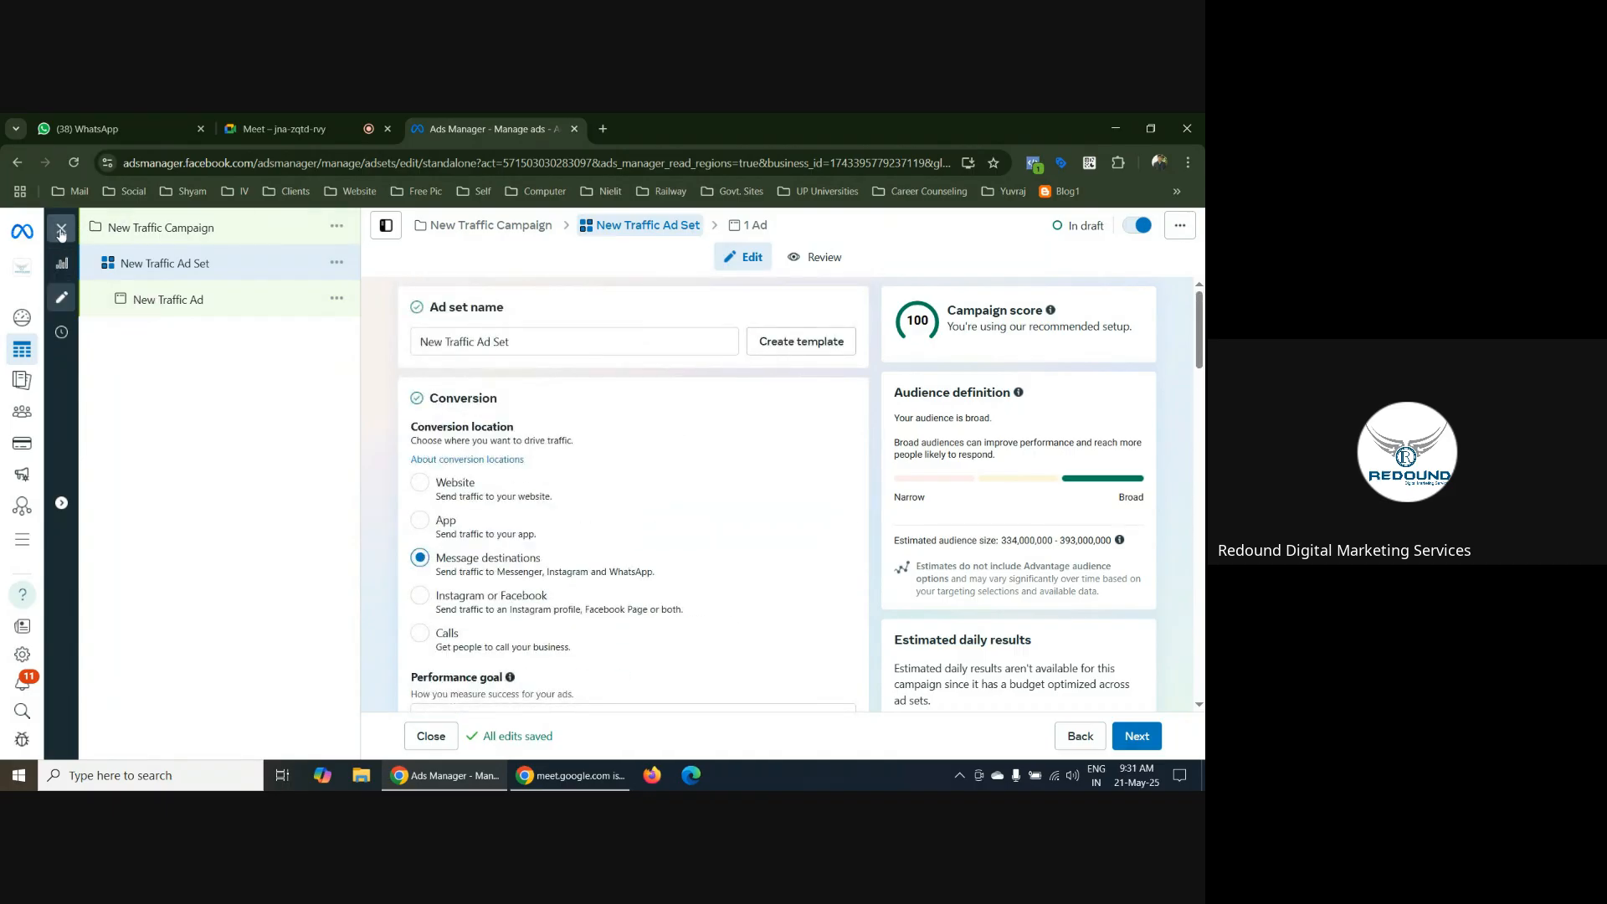
pyautogui.scroll(-4, 795, 393)
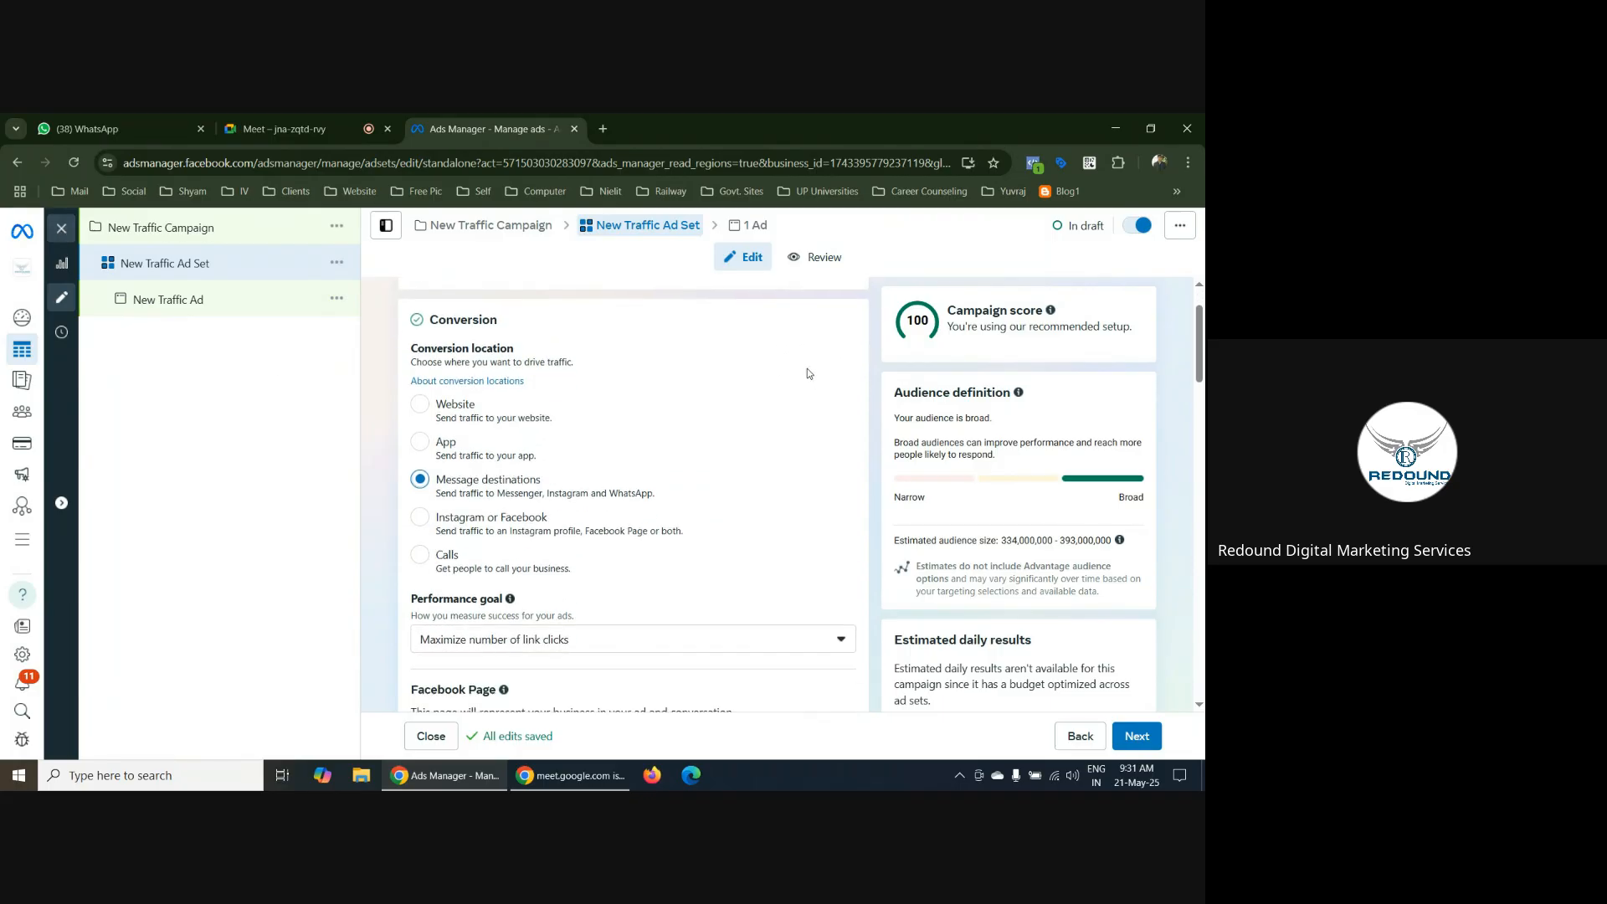
pyautogui.scroll(-10, 834, 370)
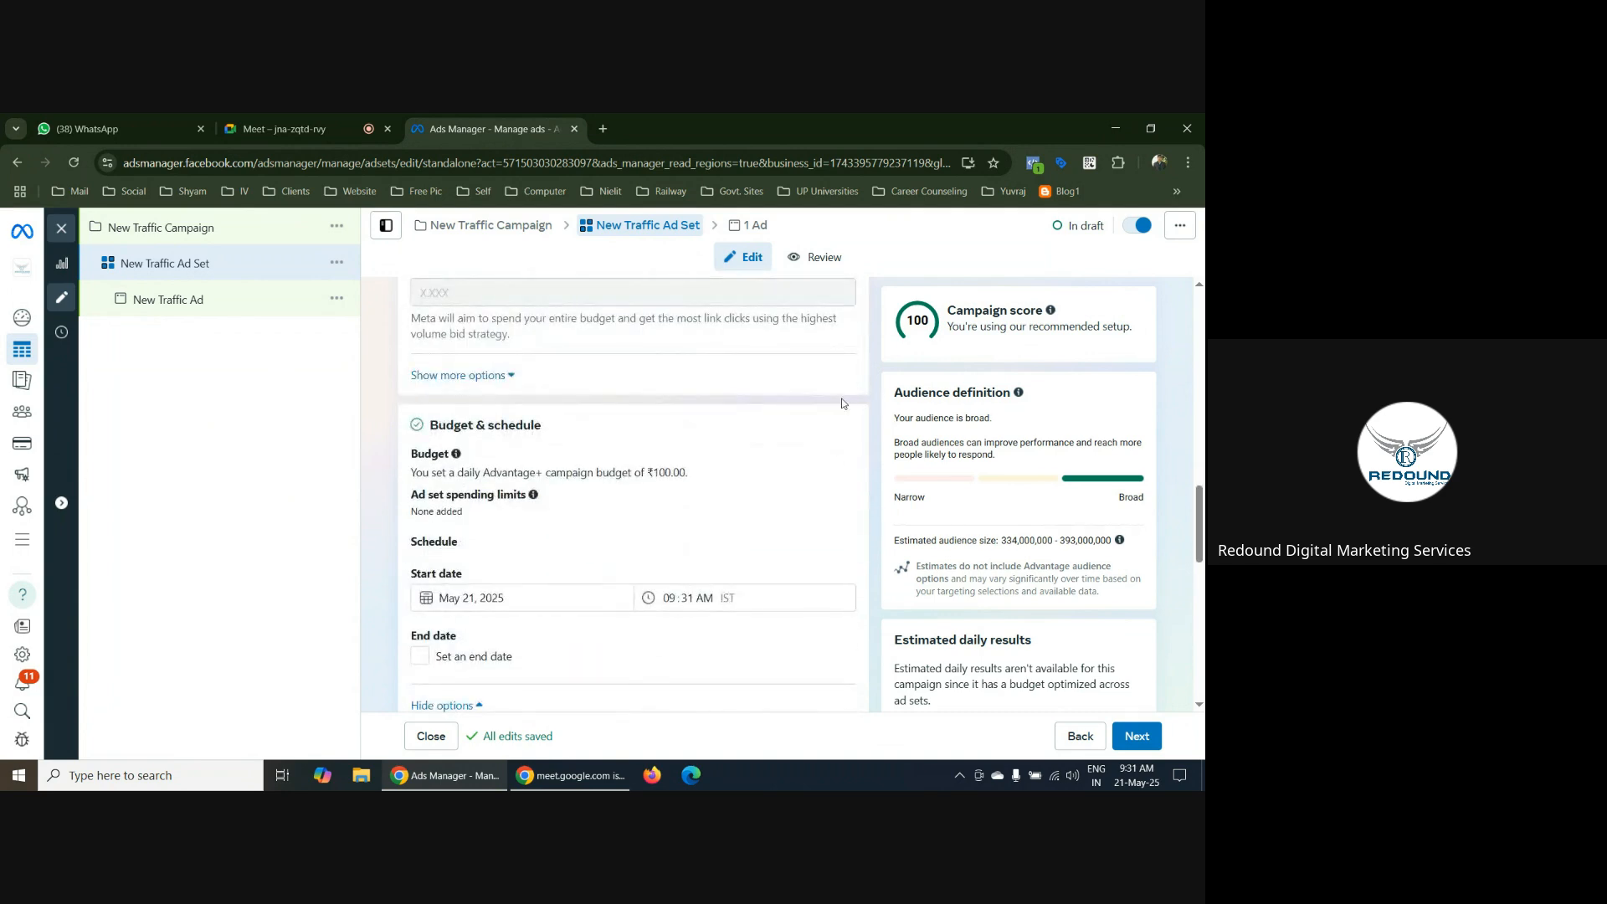
pyautogui.scroll(-10, 848, 409)
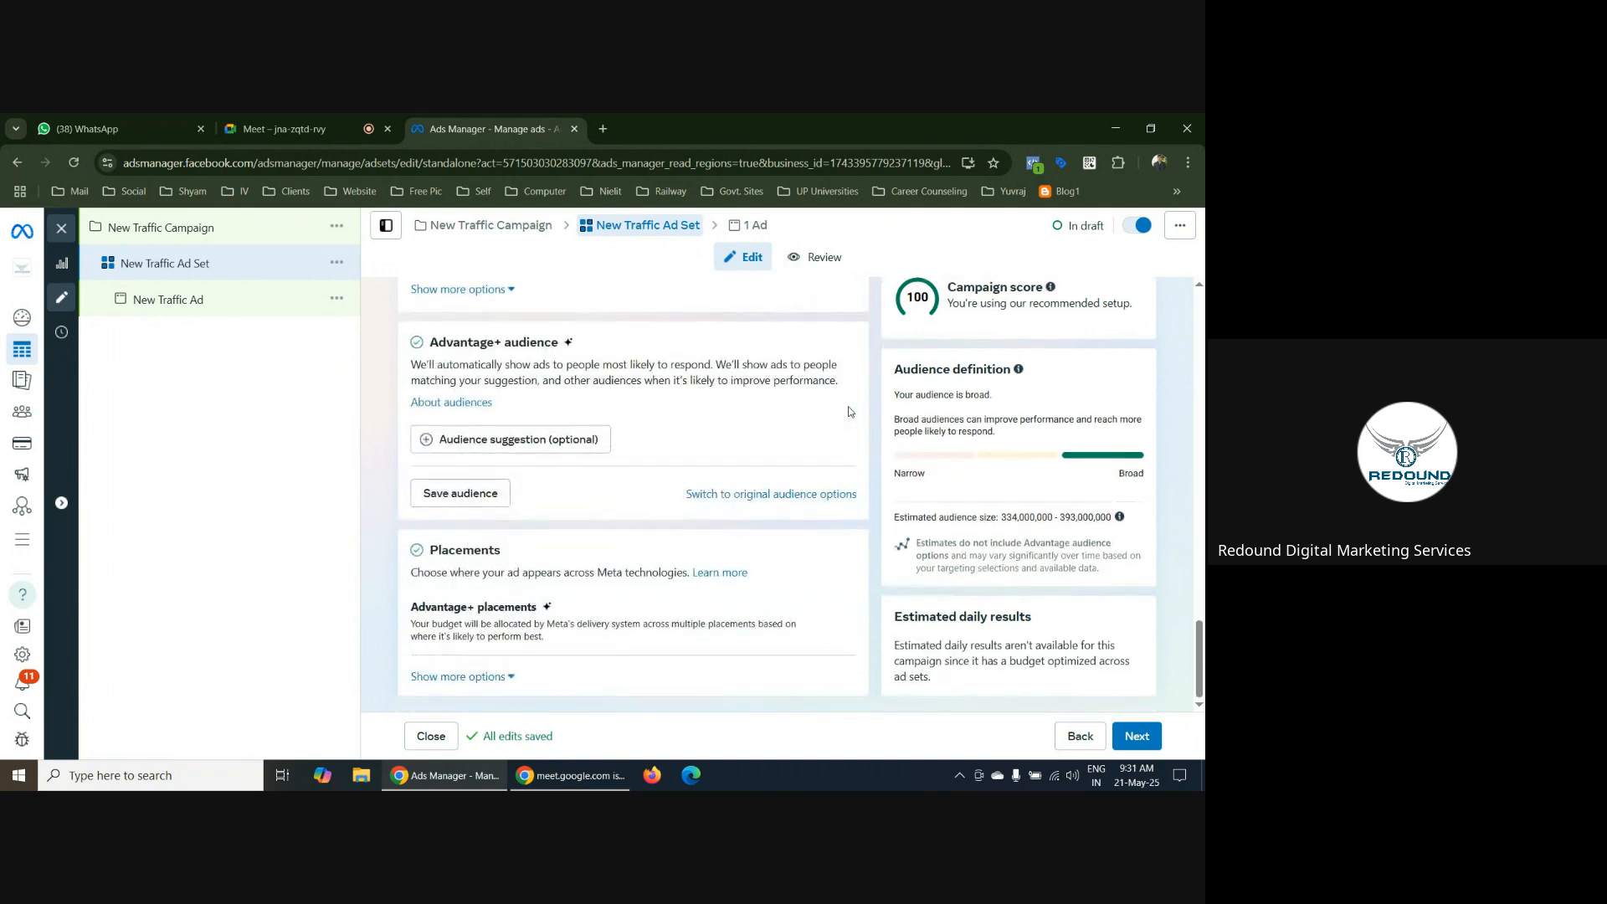
pyautogui.scroll(15, 850, 419)
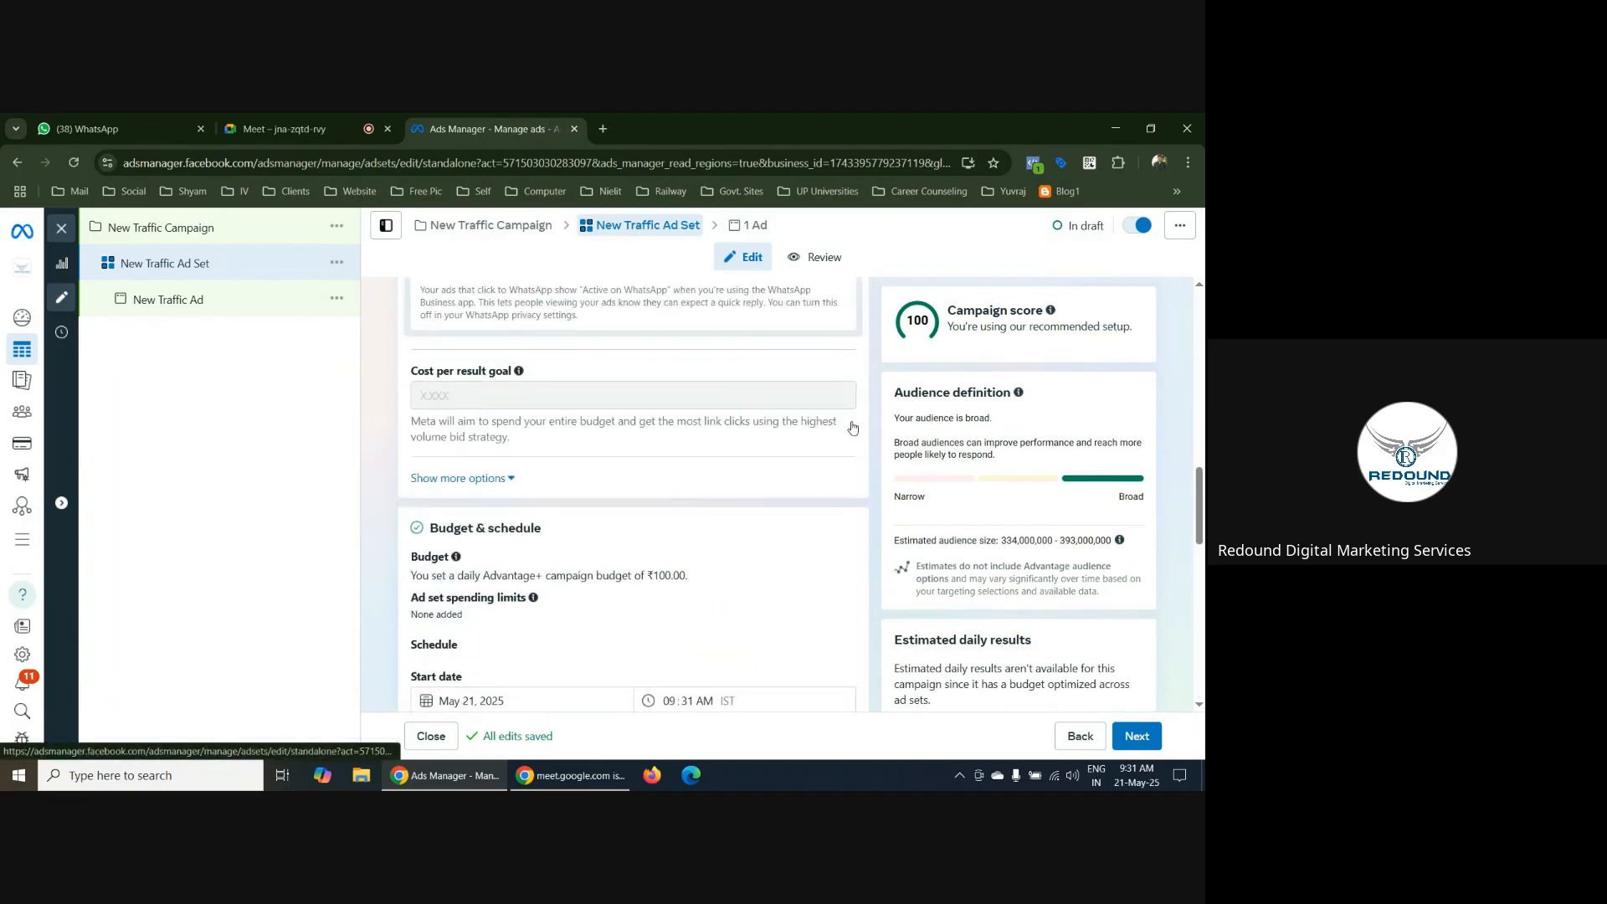
pyautogui.scroll(2, 852, 427)
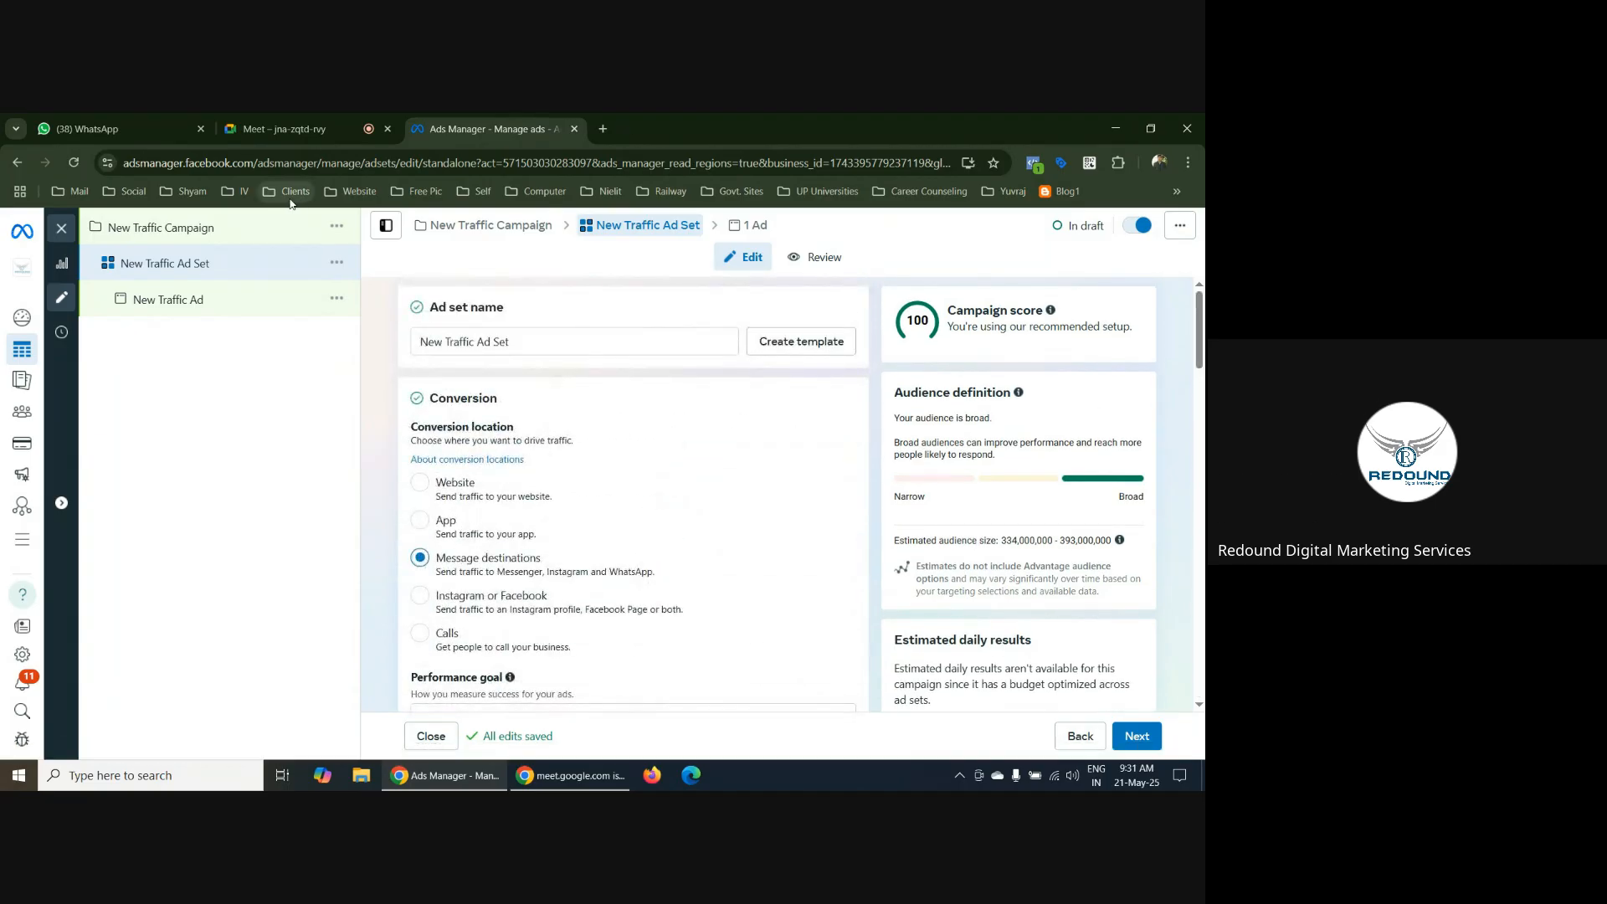
# Close the ad set editor without publishing and discard all unpublished drafts in the Rdms 1 account
pyautogui.click(61, 231)
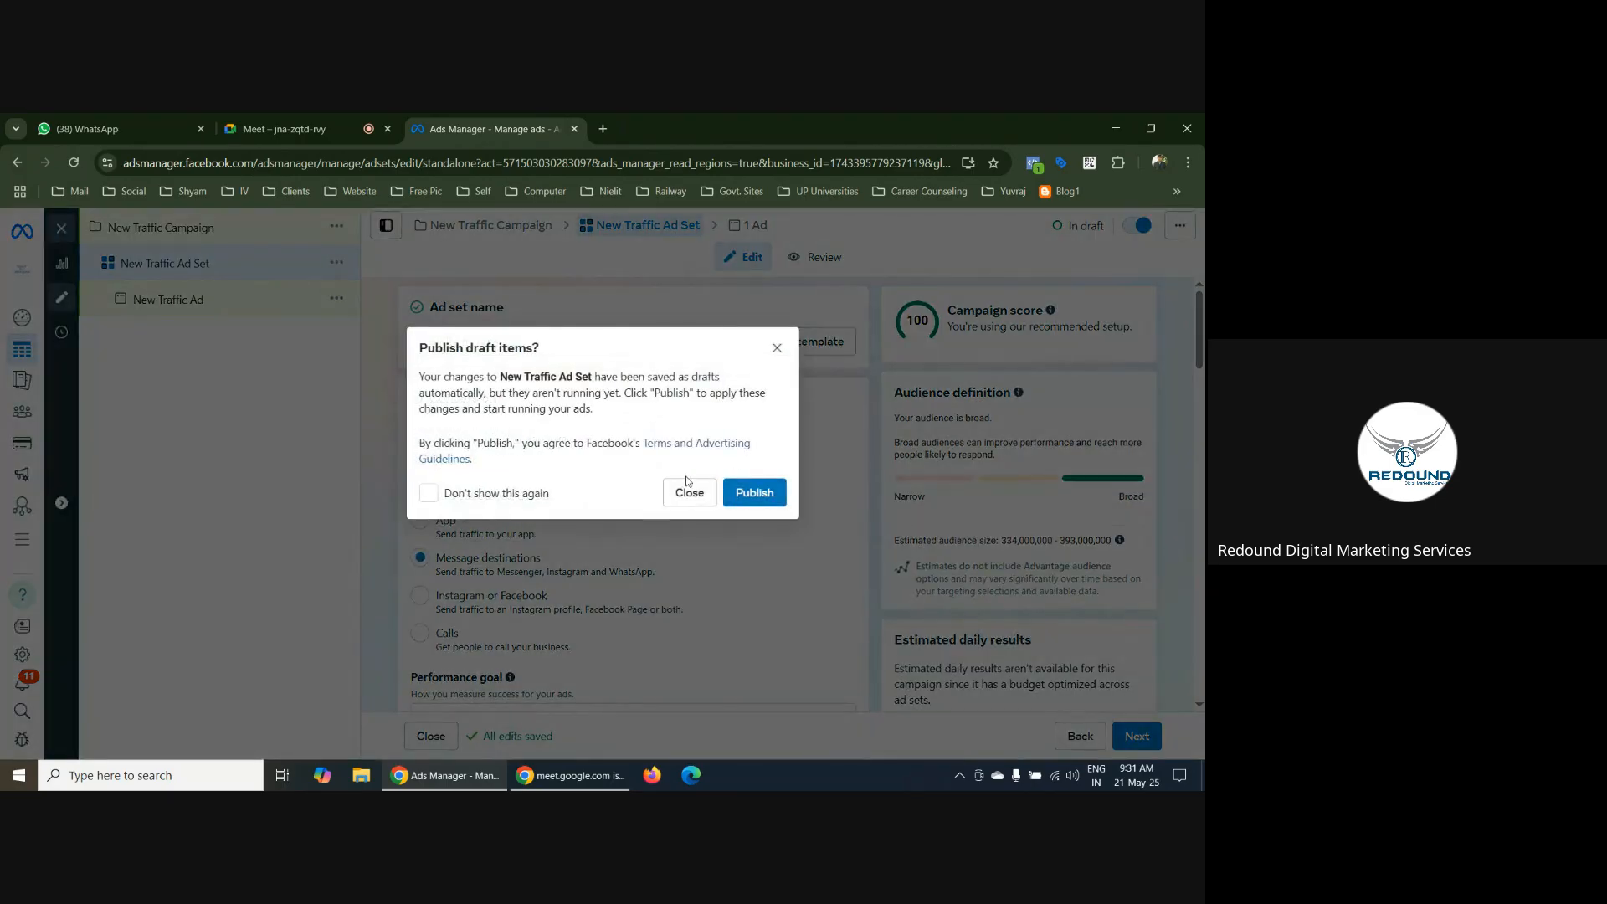
pyautogui.click(692, 494)
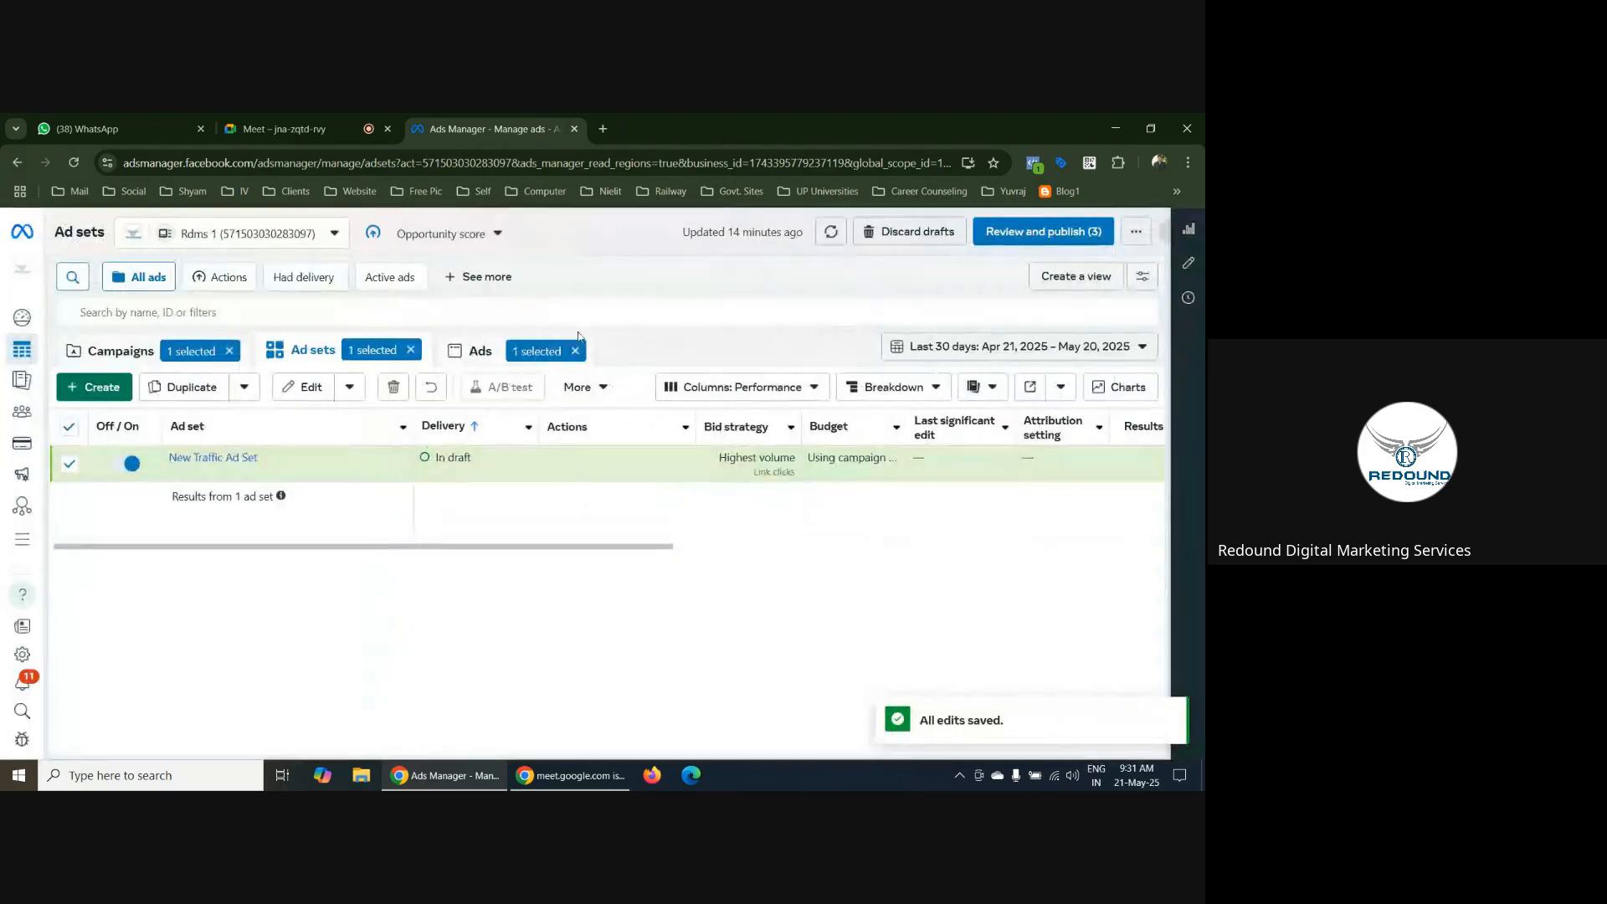
pyautogui.click(897, 231)
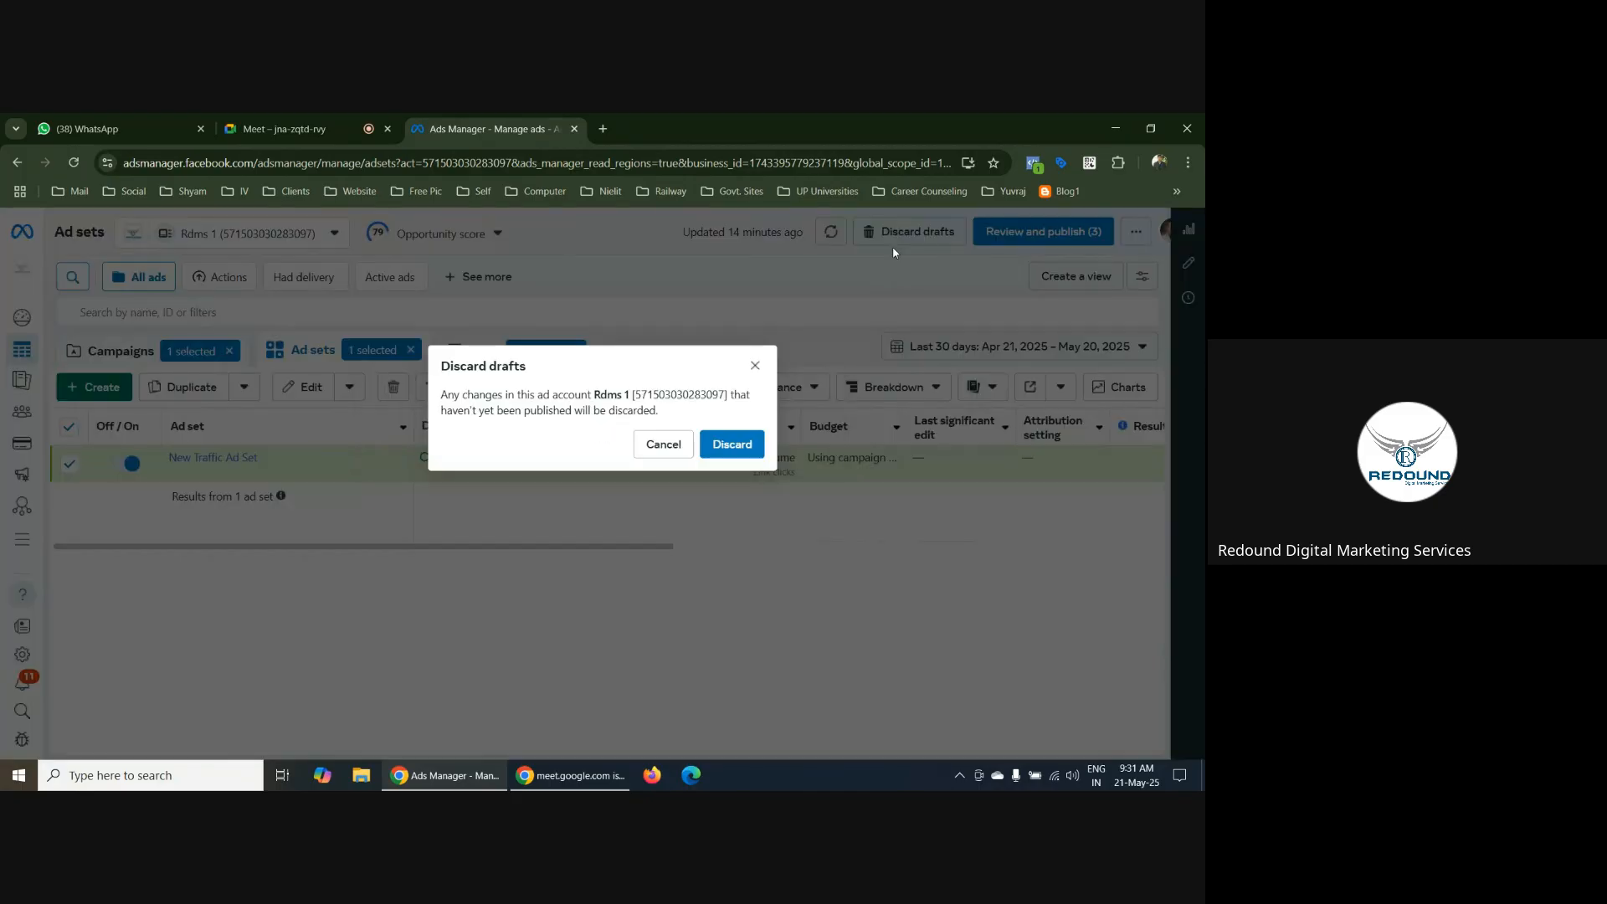
pyautogui.click(728, 448)
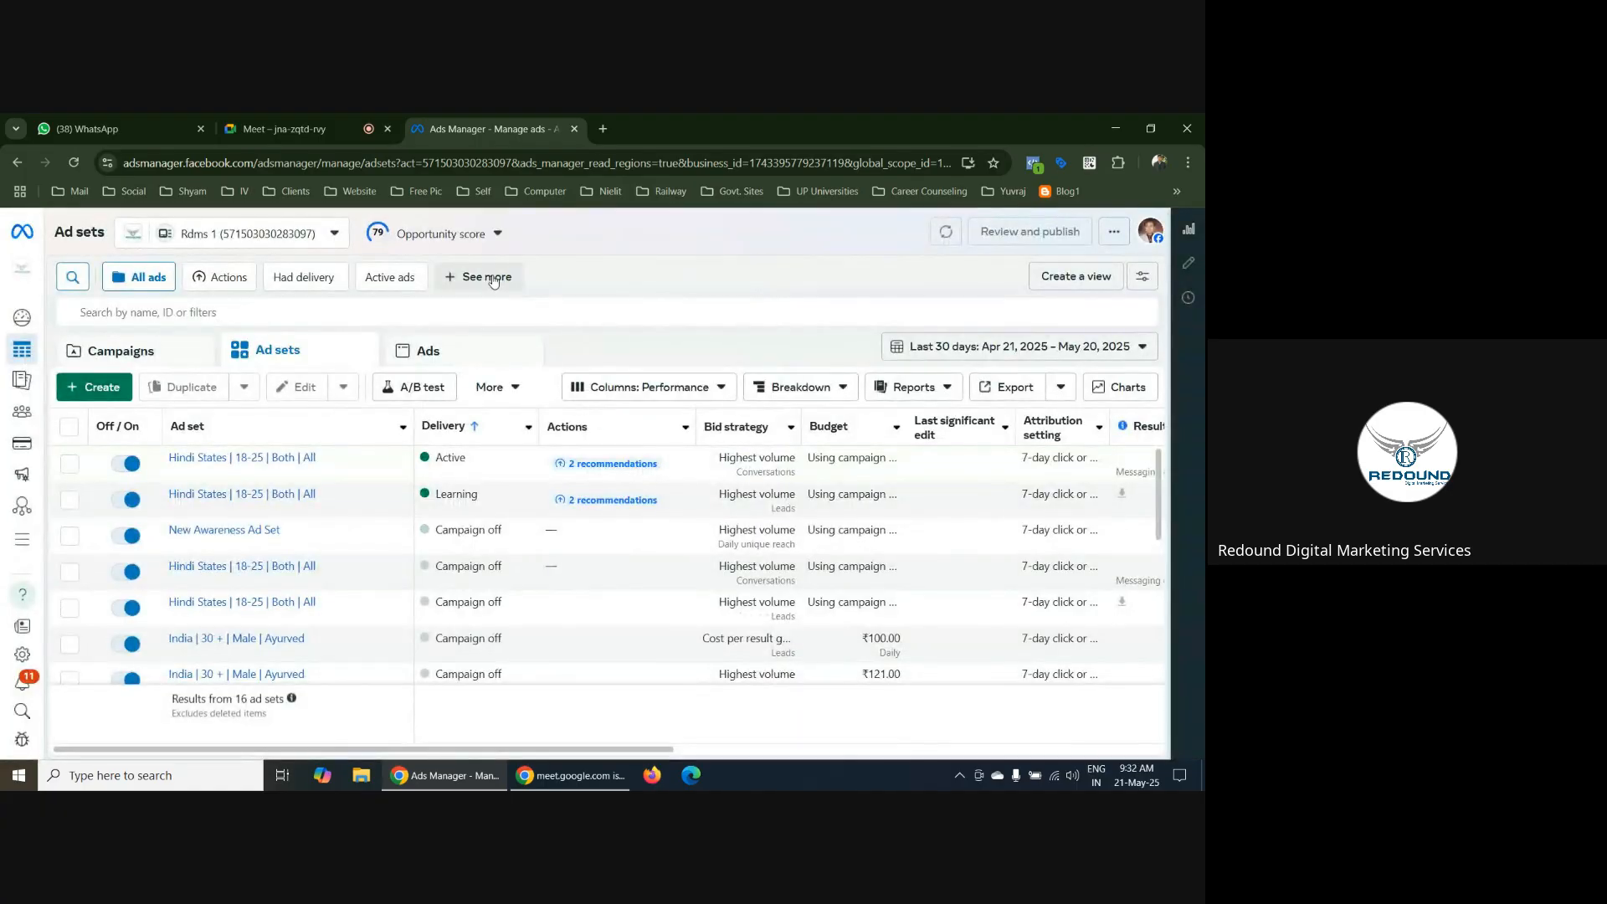
# Create a new campaign with the Engagement objective, using the manual engagement campaign setup
pyautogui.click(162, 347)
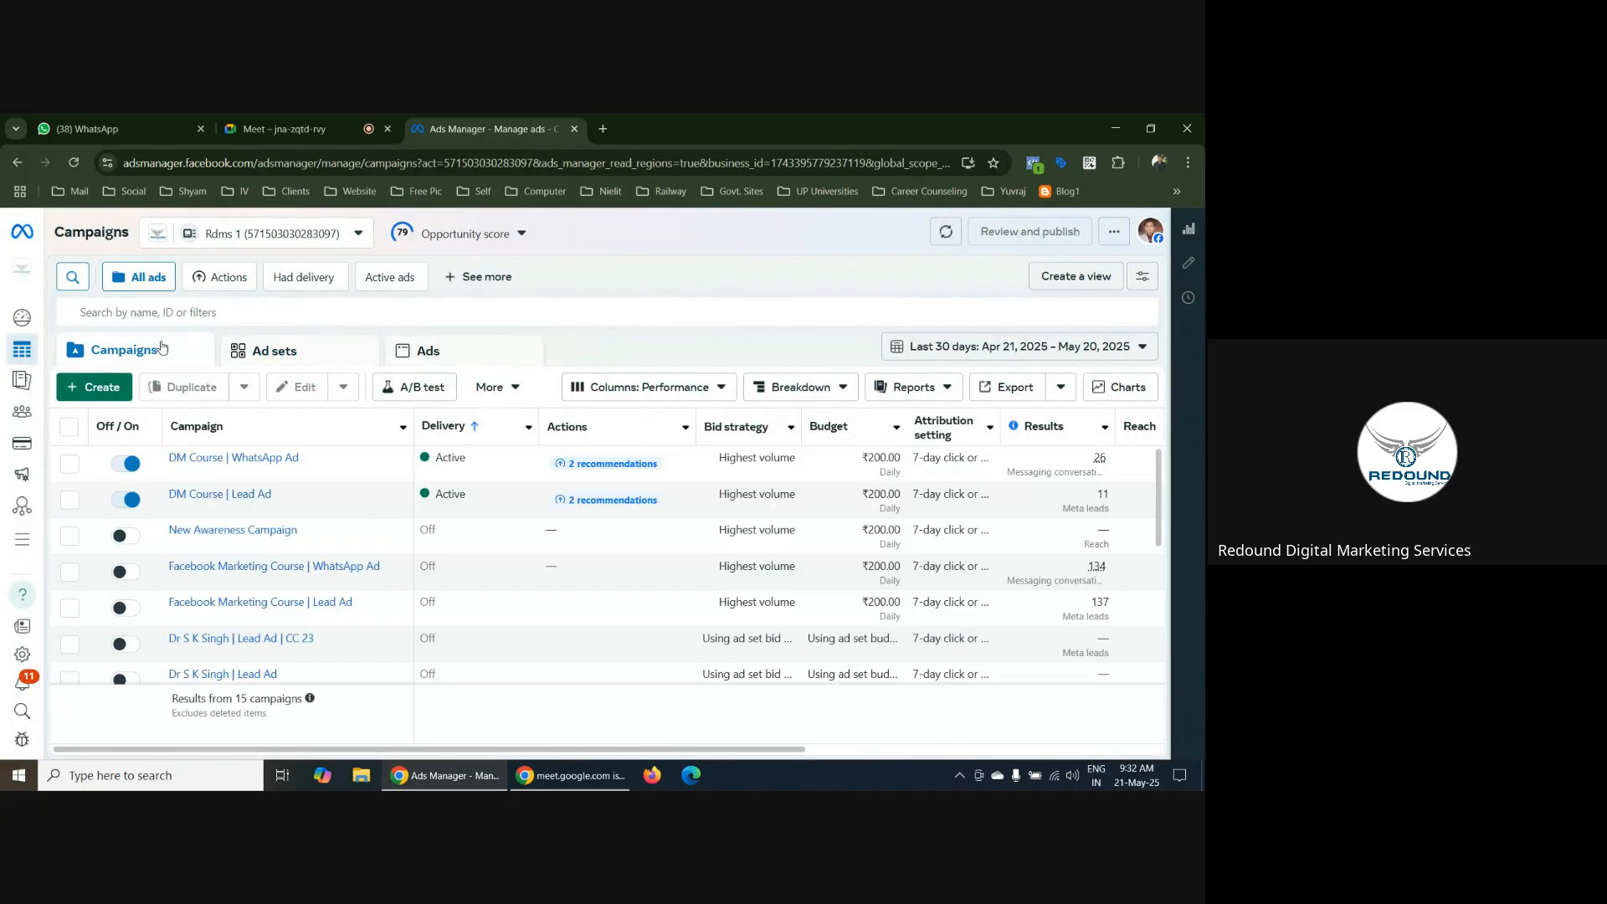
pyautogui.click(93, 389)
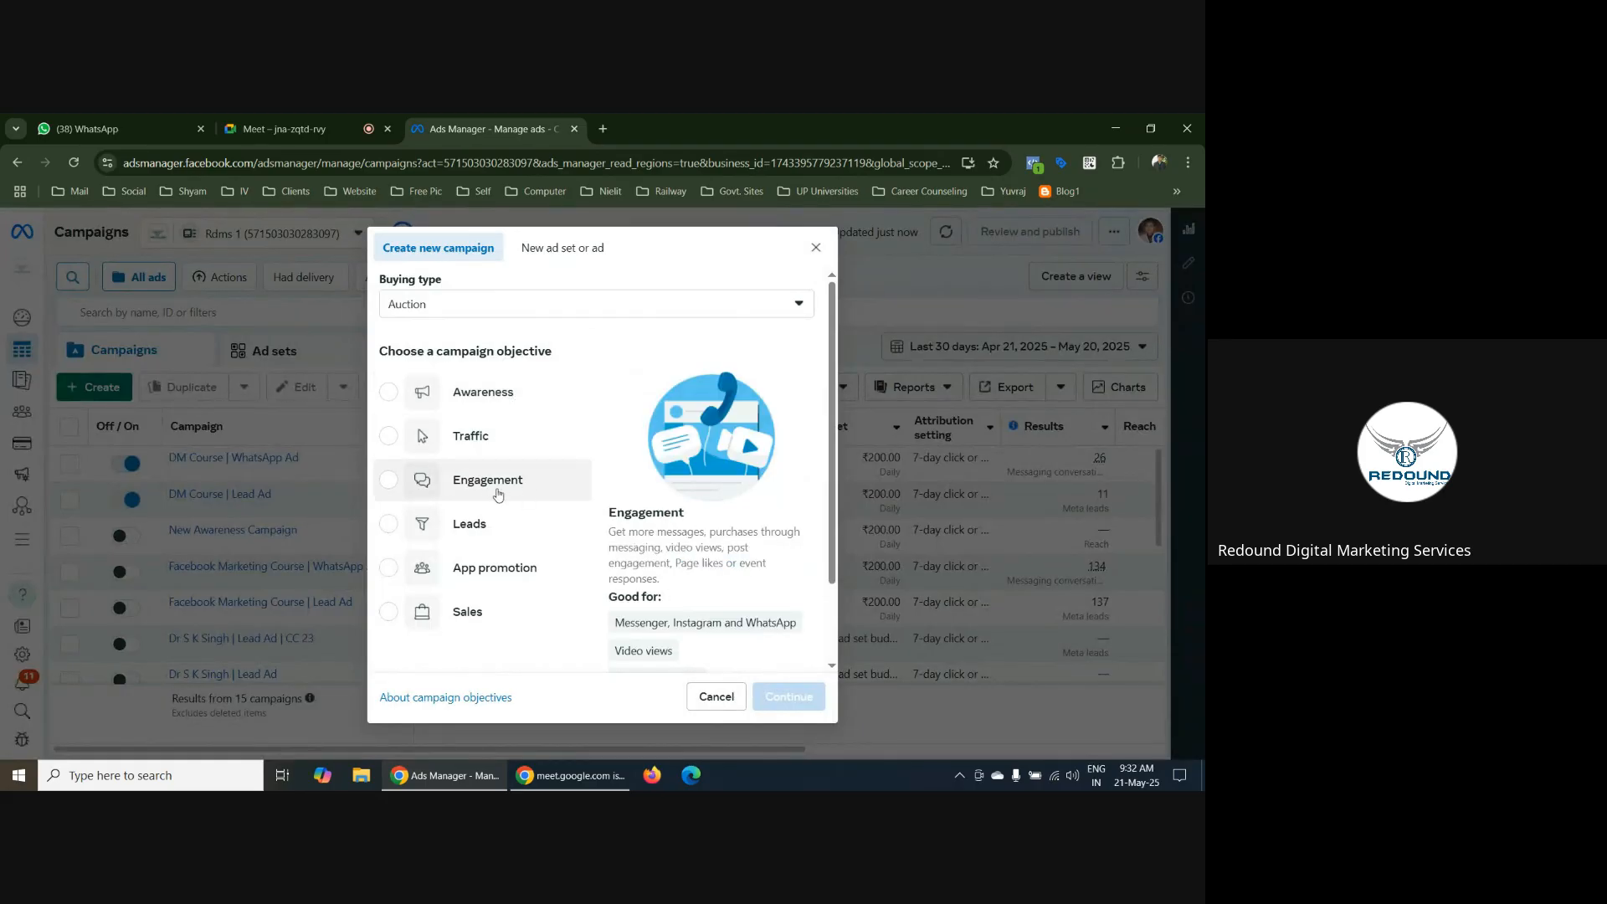
pyautogui.click(390, 484)
pyautogui.scroll(-2, 806, 490)
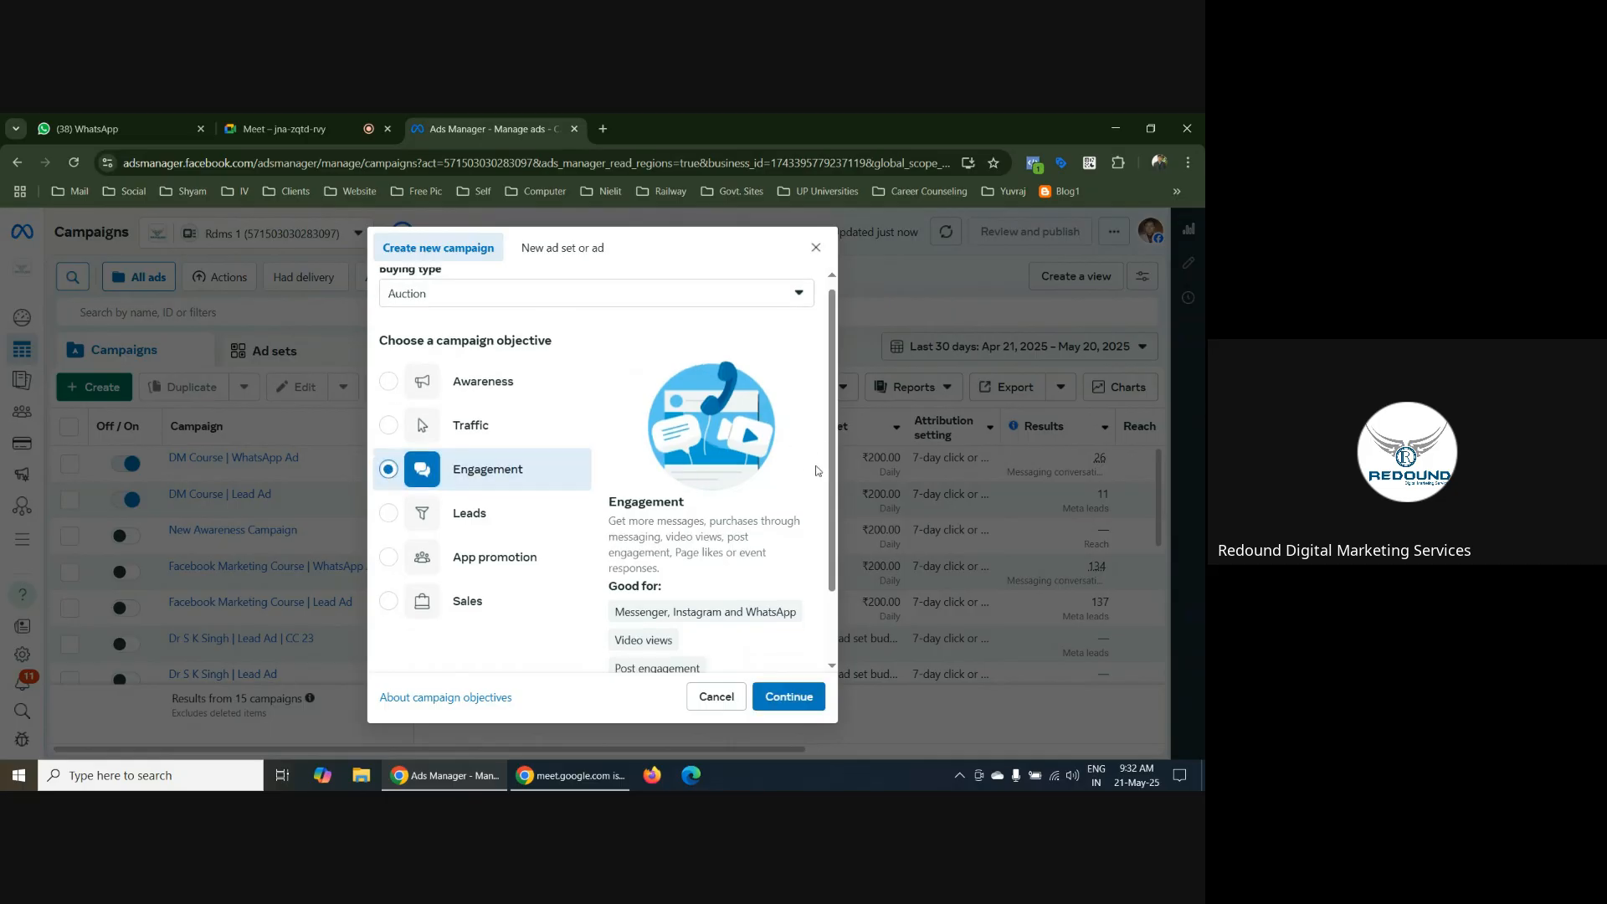
pyautogui.click(807, 701)
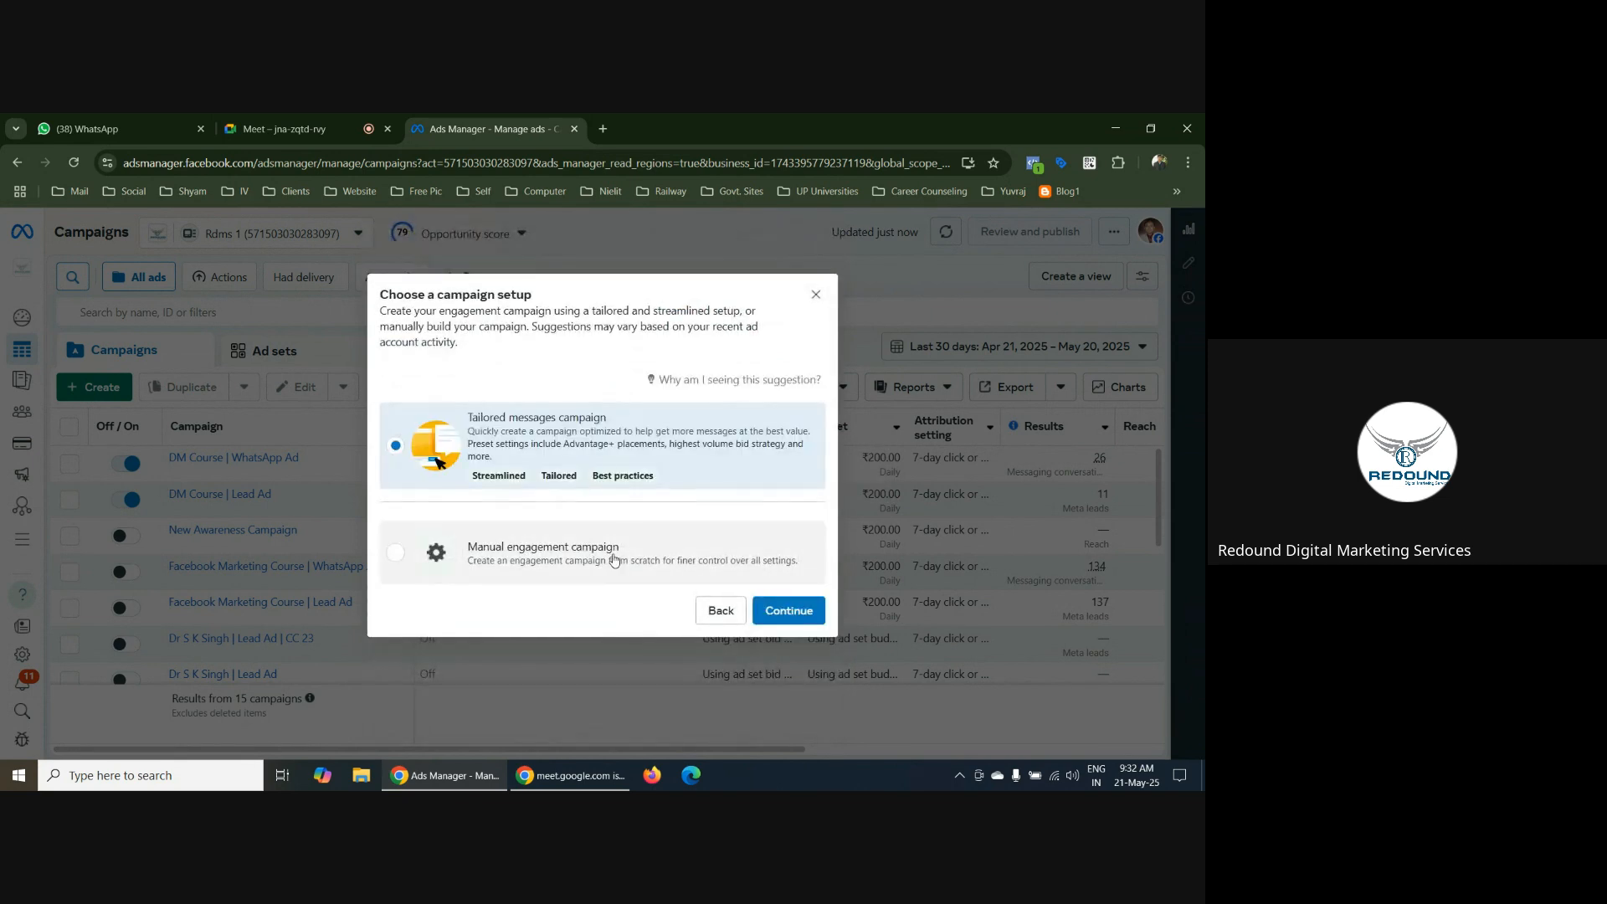
pyautogui.click(614, 560)
pyautogui.click(801, 617)
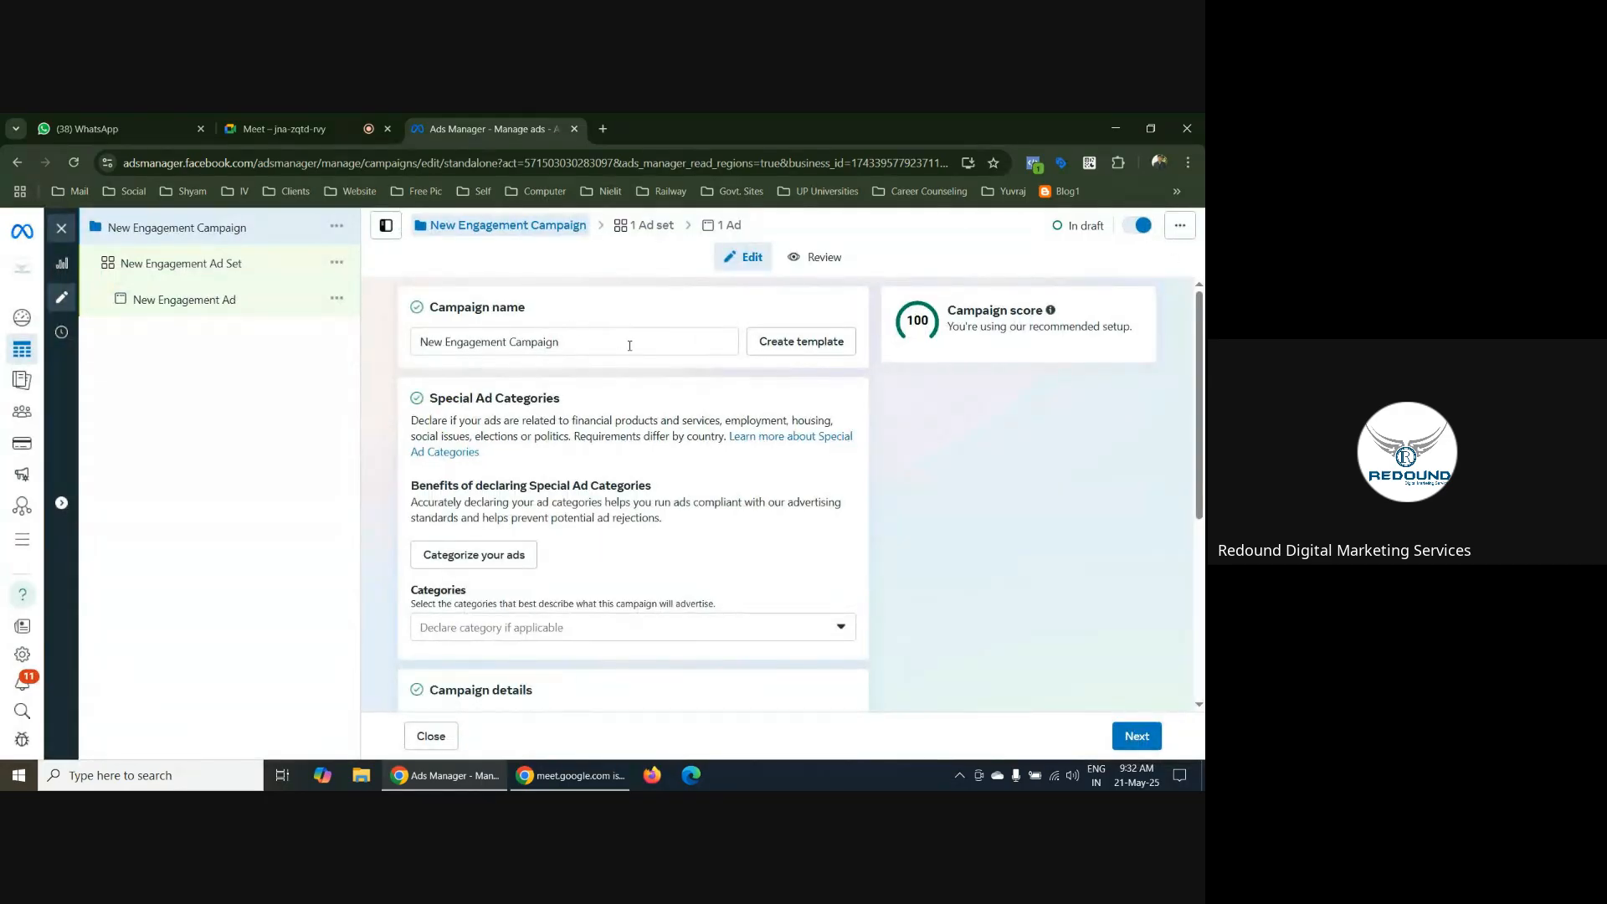
pyautogui.scroll(-1, 731, 569)
pyautogui.scroll(-2, 731, 570)
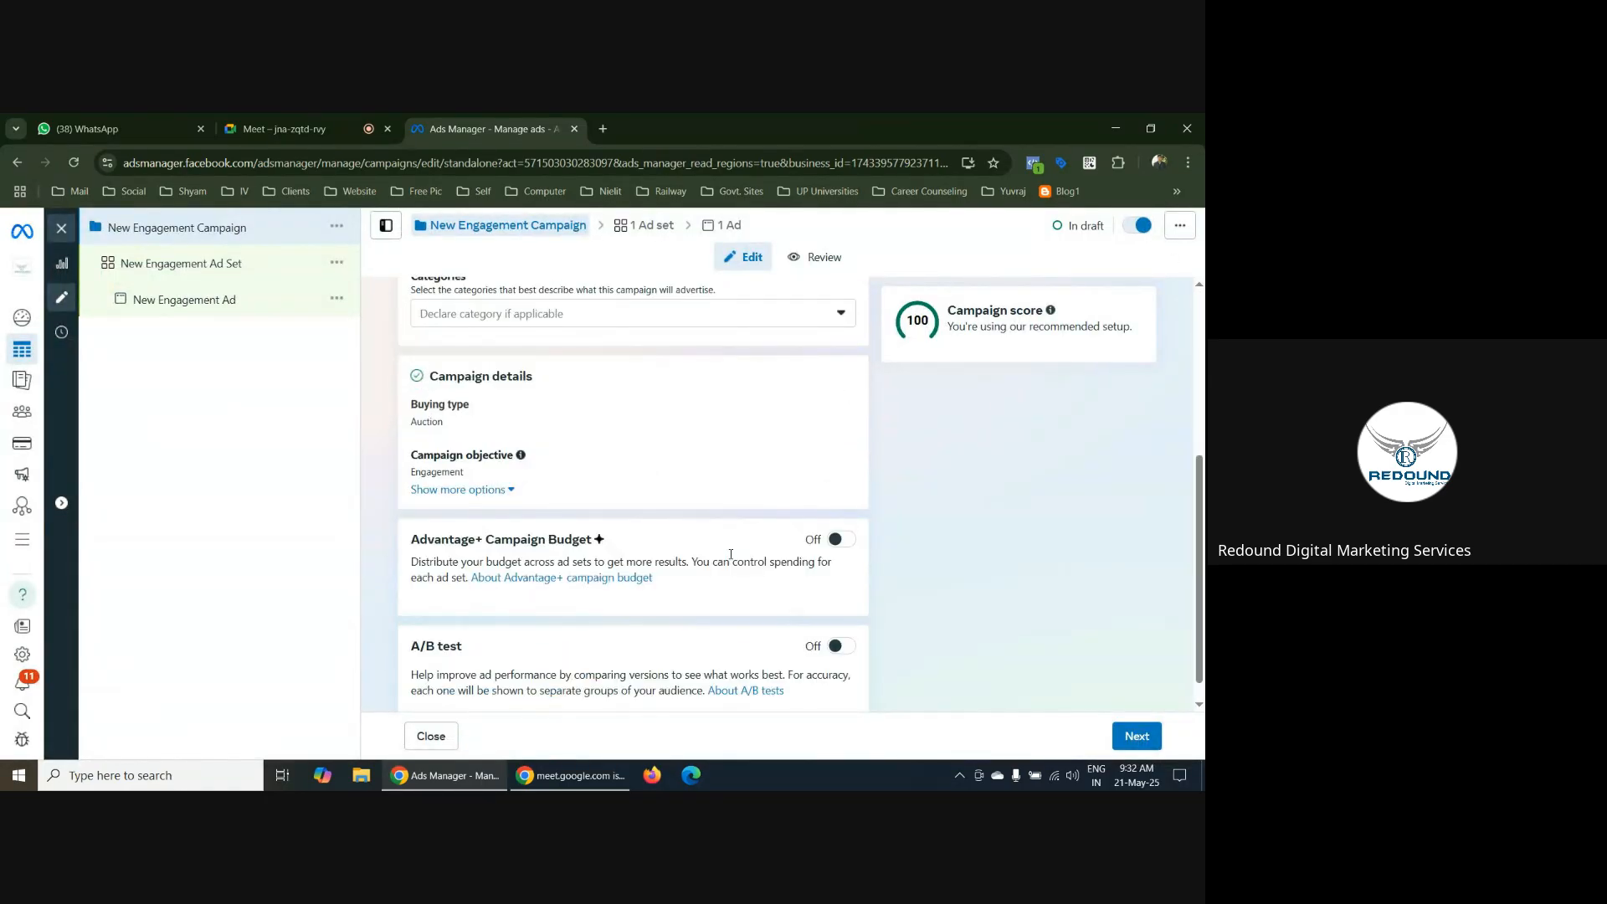
# Turn on Advantage+ Campaign Budget for the engagement campaign and set the daily budget to ₹100
pyautogui.click(841, 514)
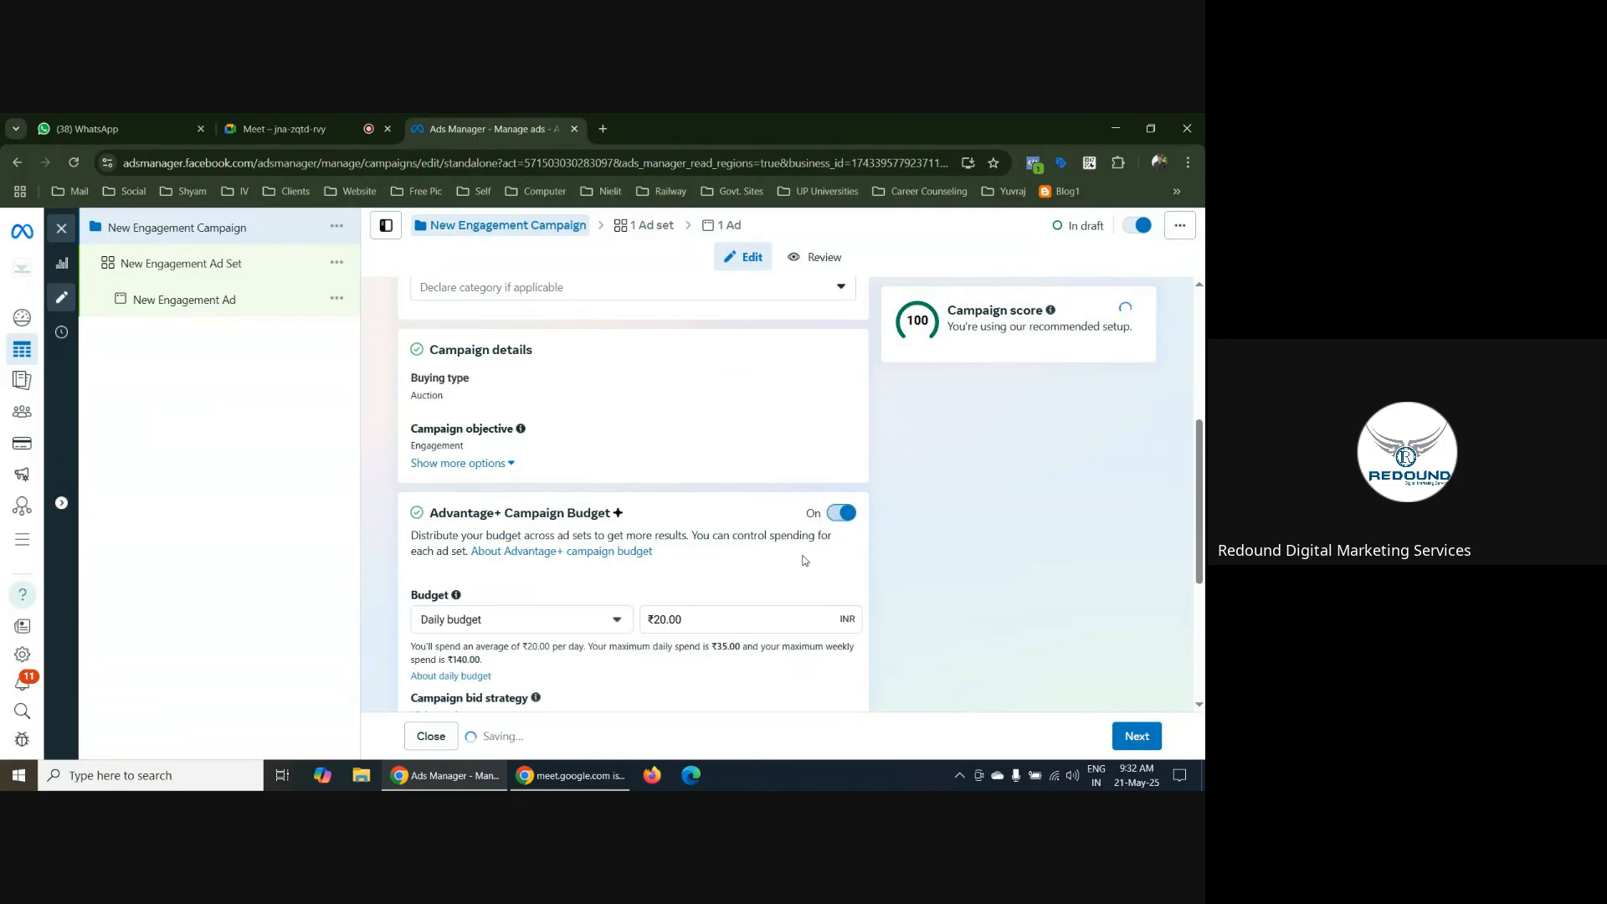
pyautogui.moveTo(721, 619); pyautogui.dragTo(547, 619)
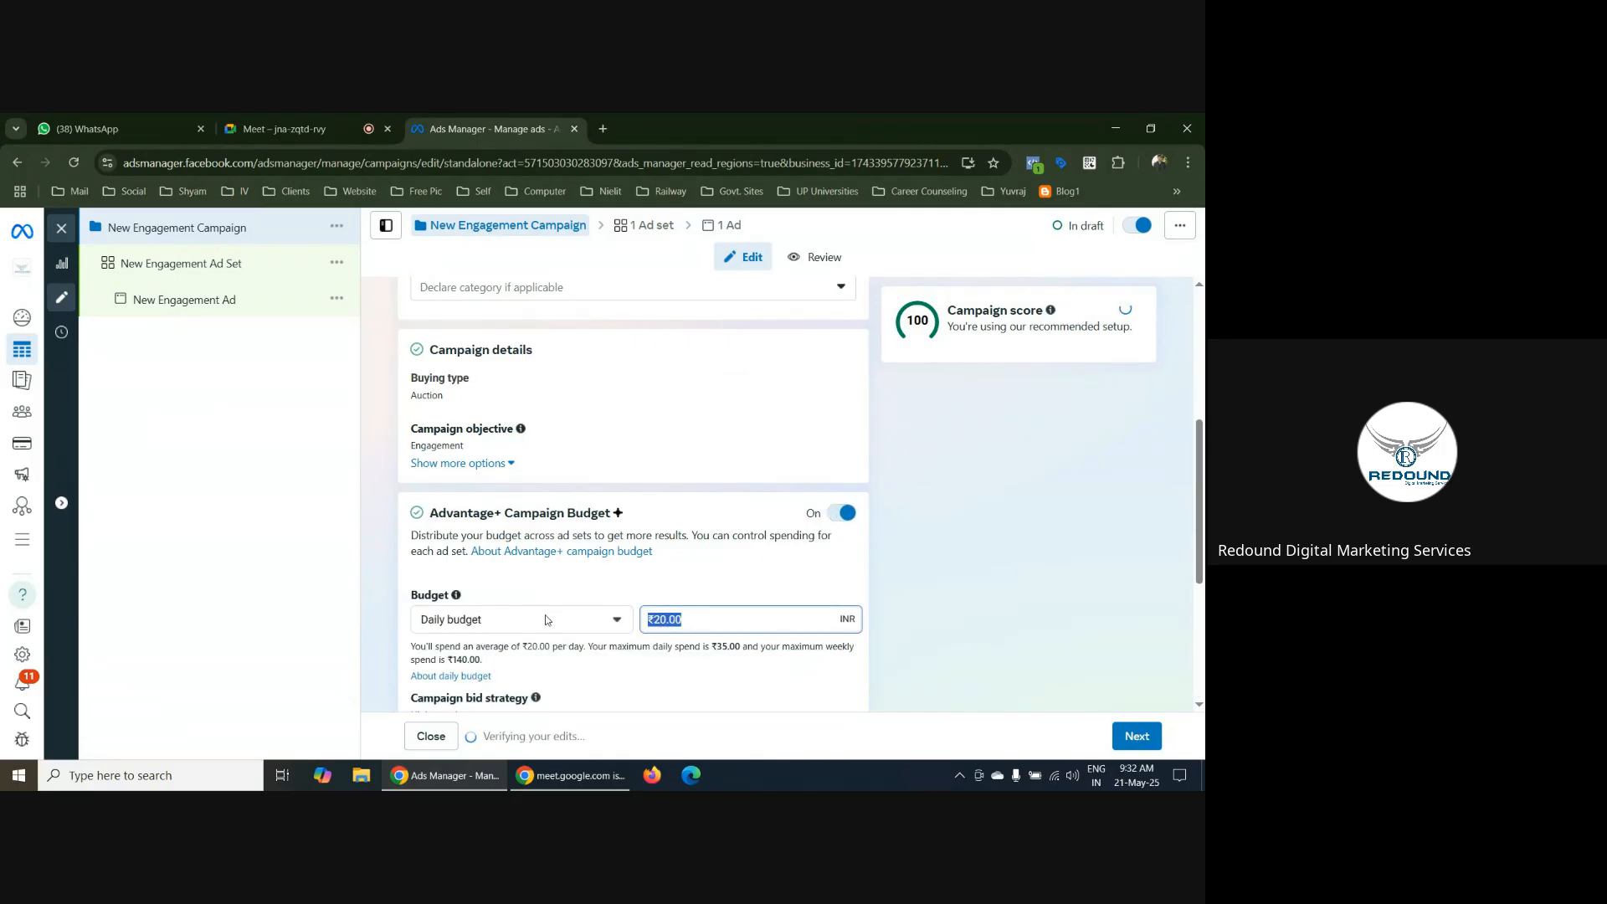
pyautogui.write('100')
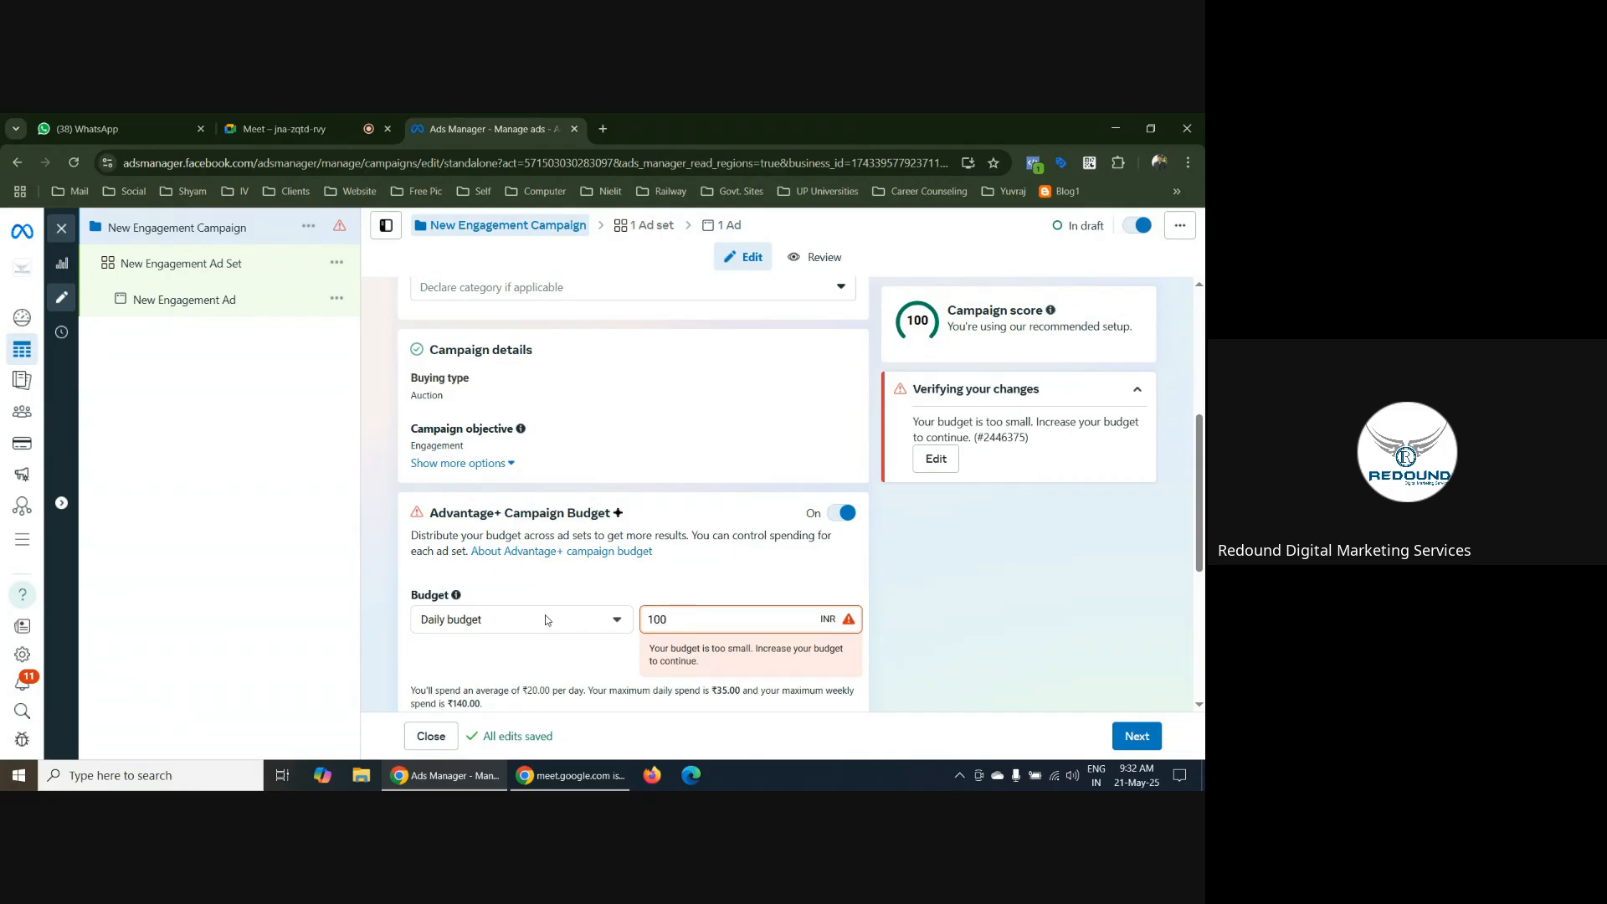
pyautogui.click(875, 560)
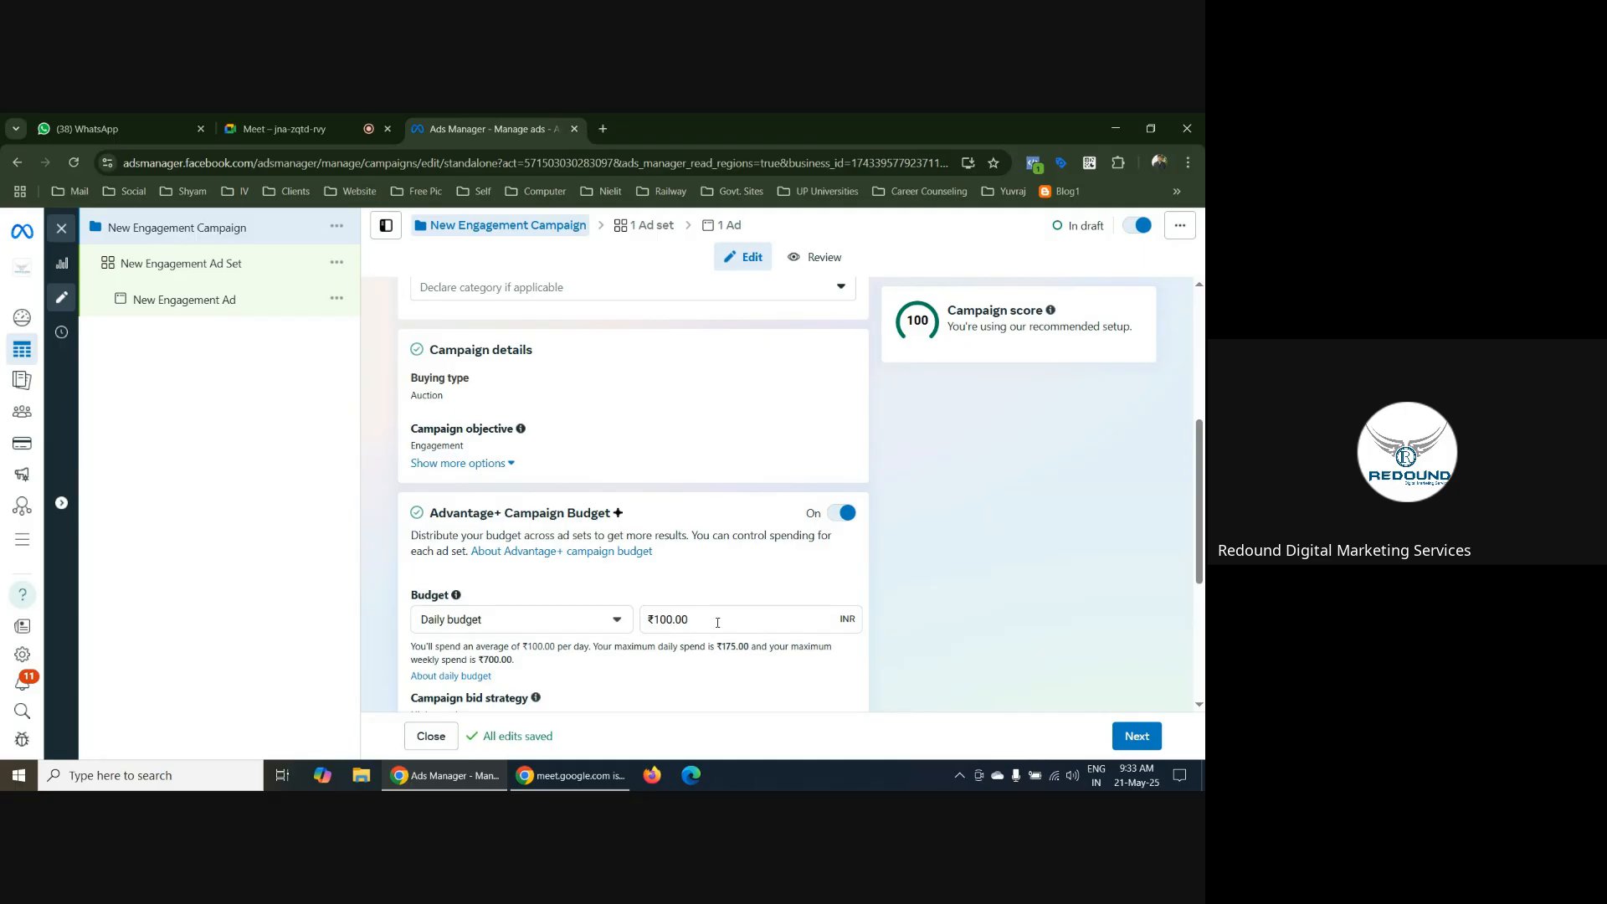
# Try a daily campaign budget of ₹85 and set it back to ₹100
pyautogui.moveTo(707, 620); pyautogui.dragTo(646, 618)
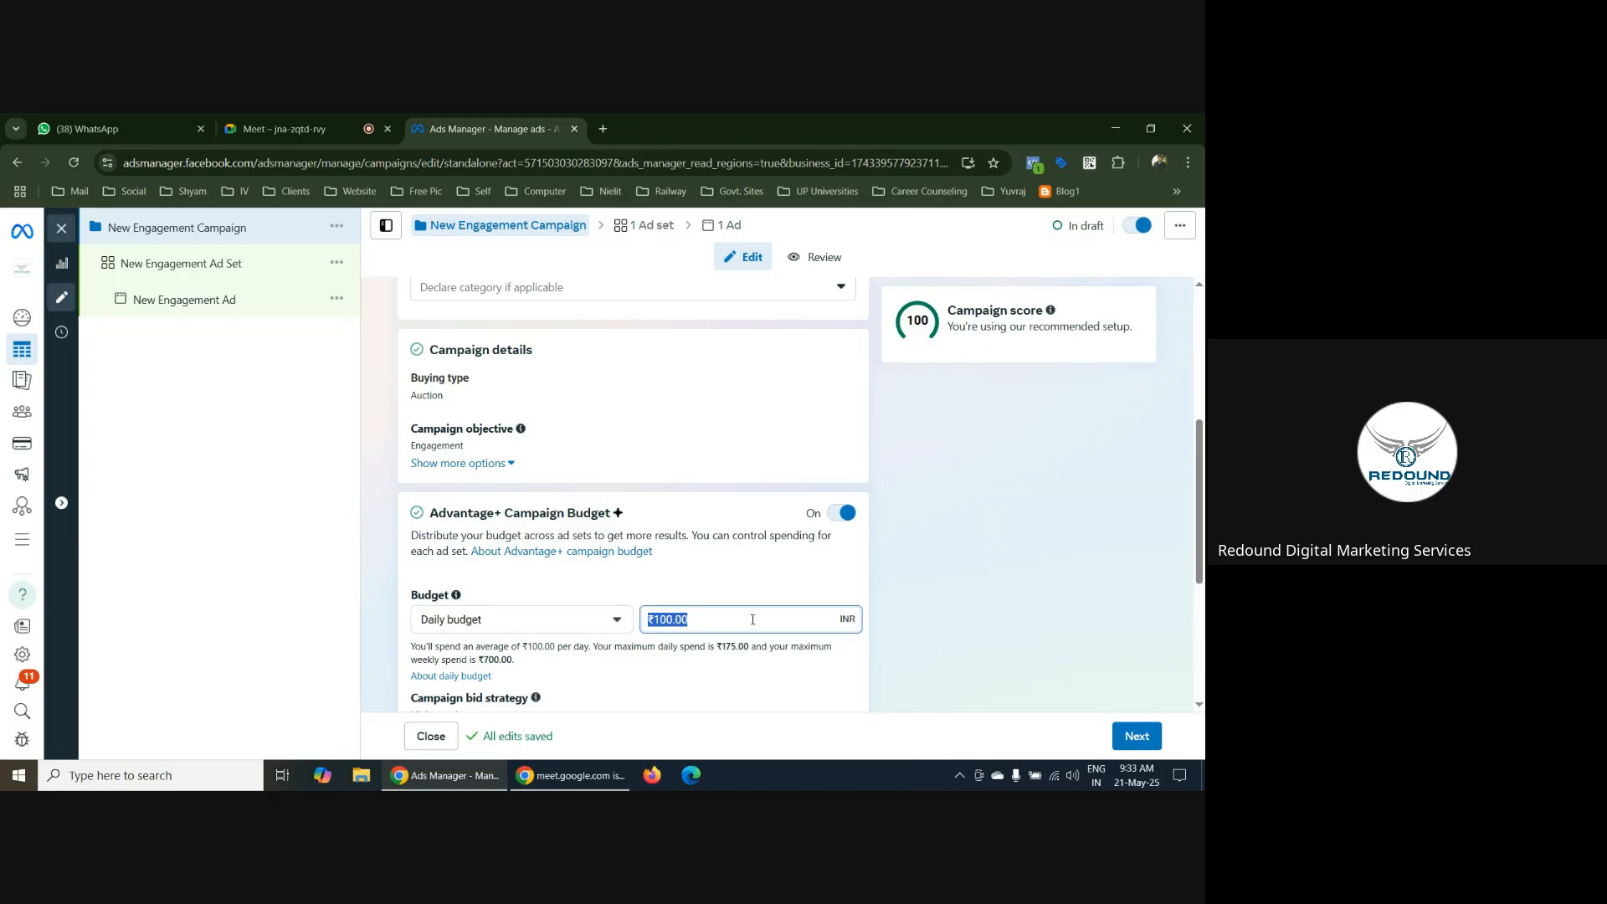
pyautogui.write('85')
pyautogui.press('Tab')
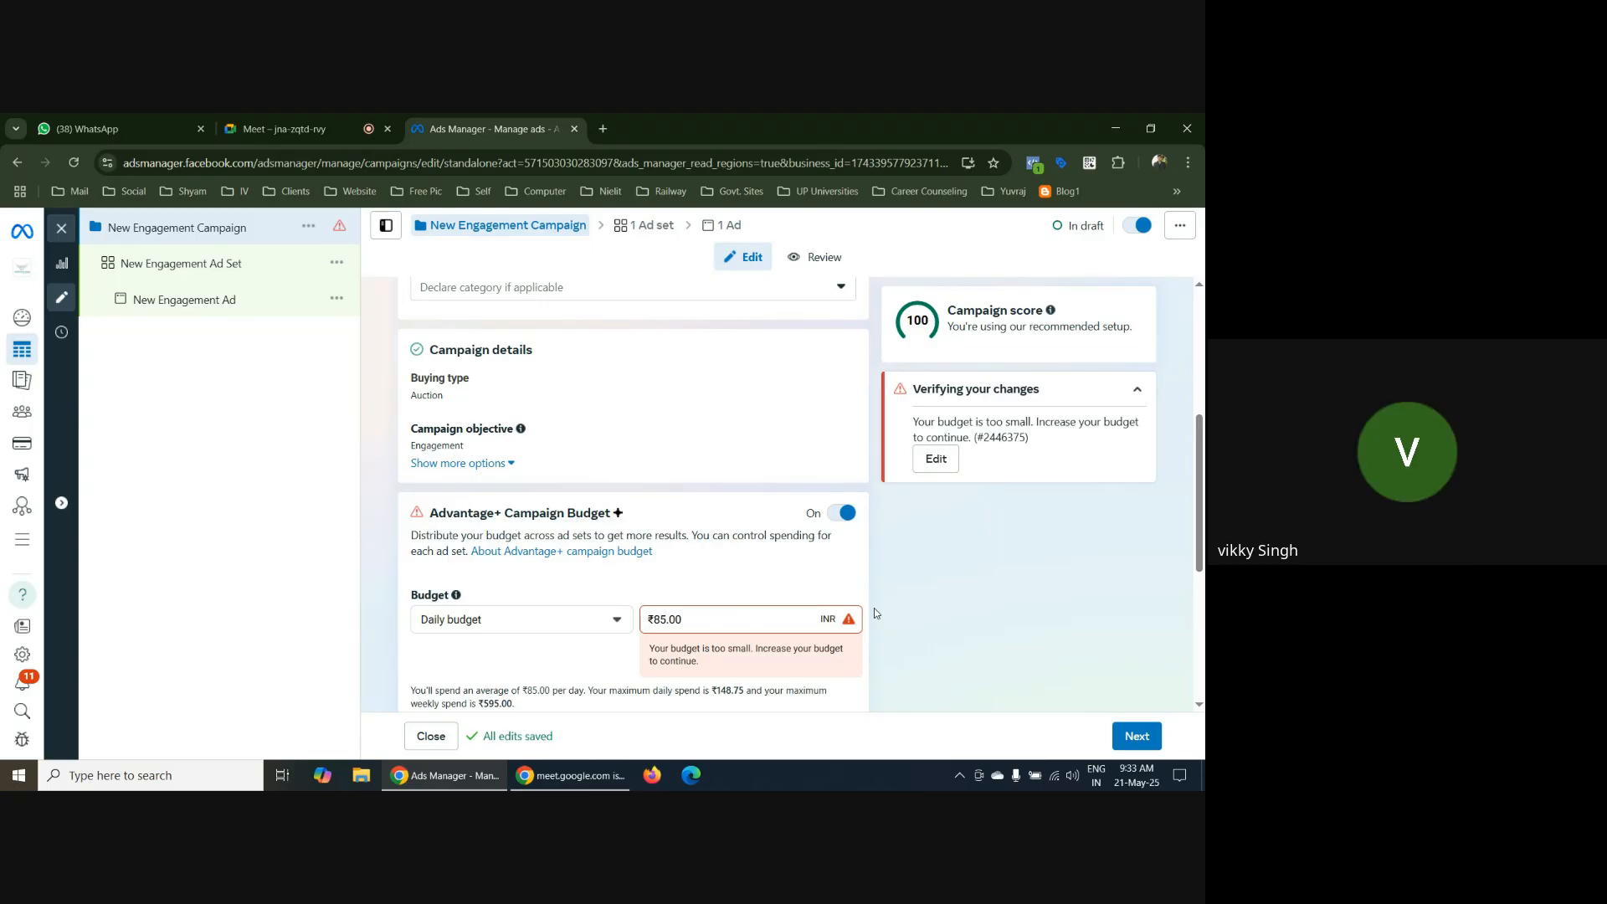
pyautogui.tripleClick(715, 621)
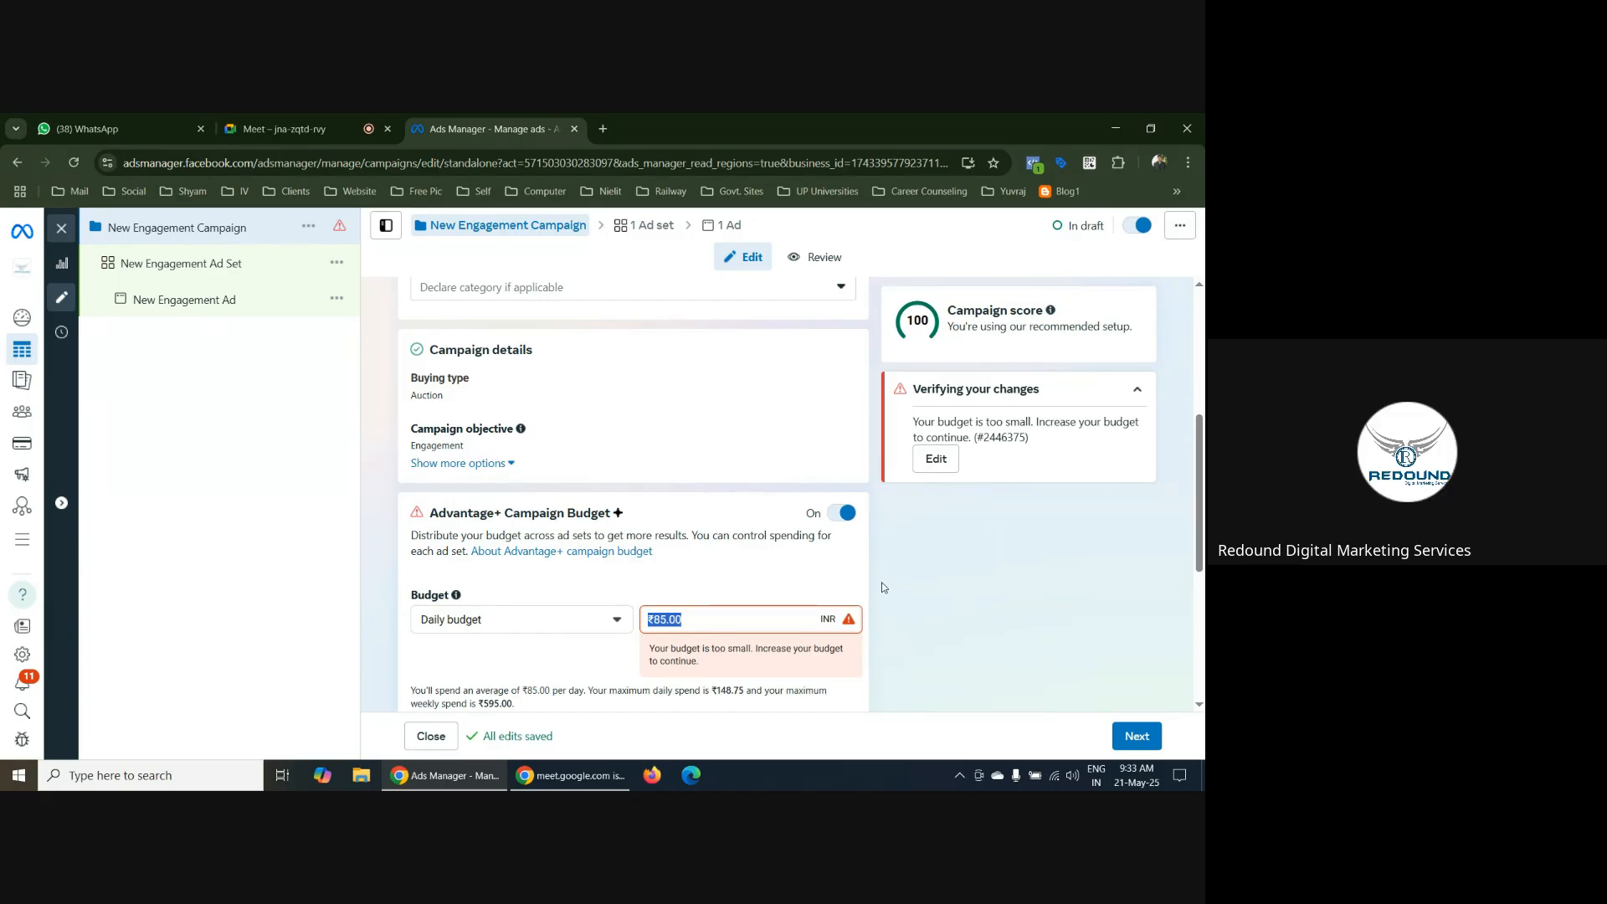
pyautogui.write('100')
pyautogui.click(881, 581)
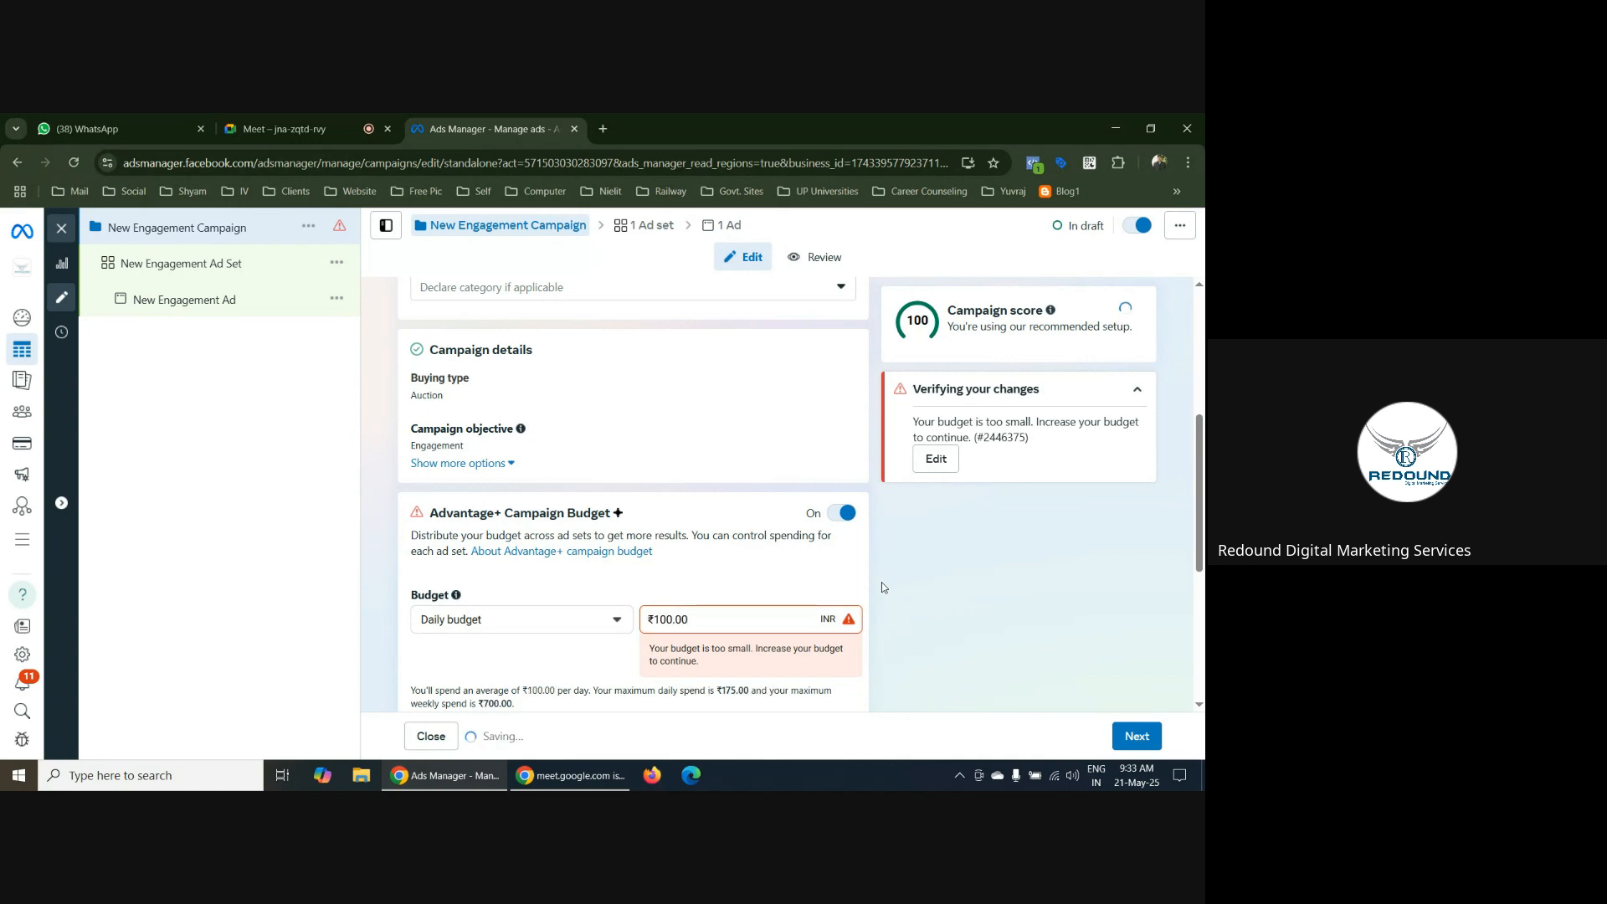
# Continue to the engagement ad set, review its conversion location options and select Message destinations
pyautogui.click(1146, 740)
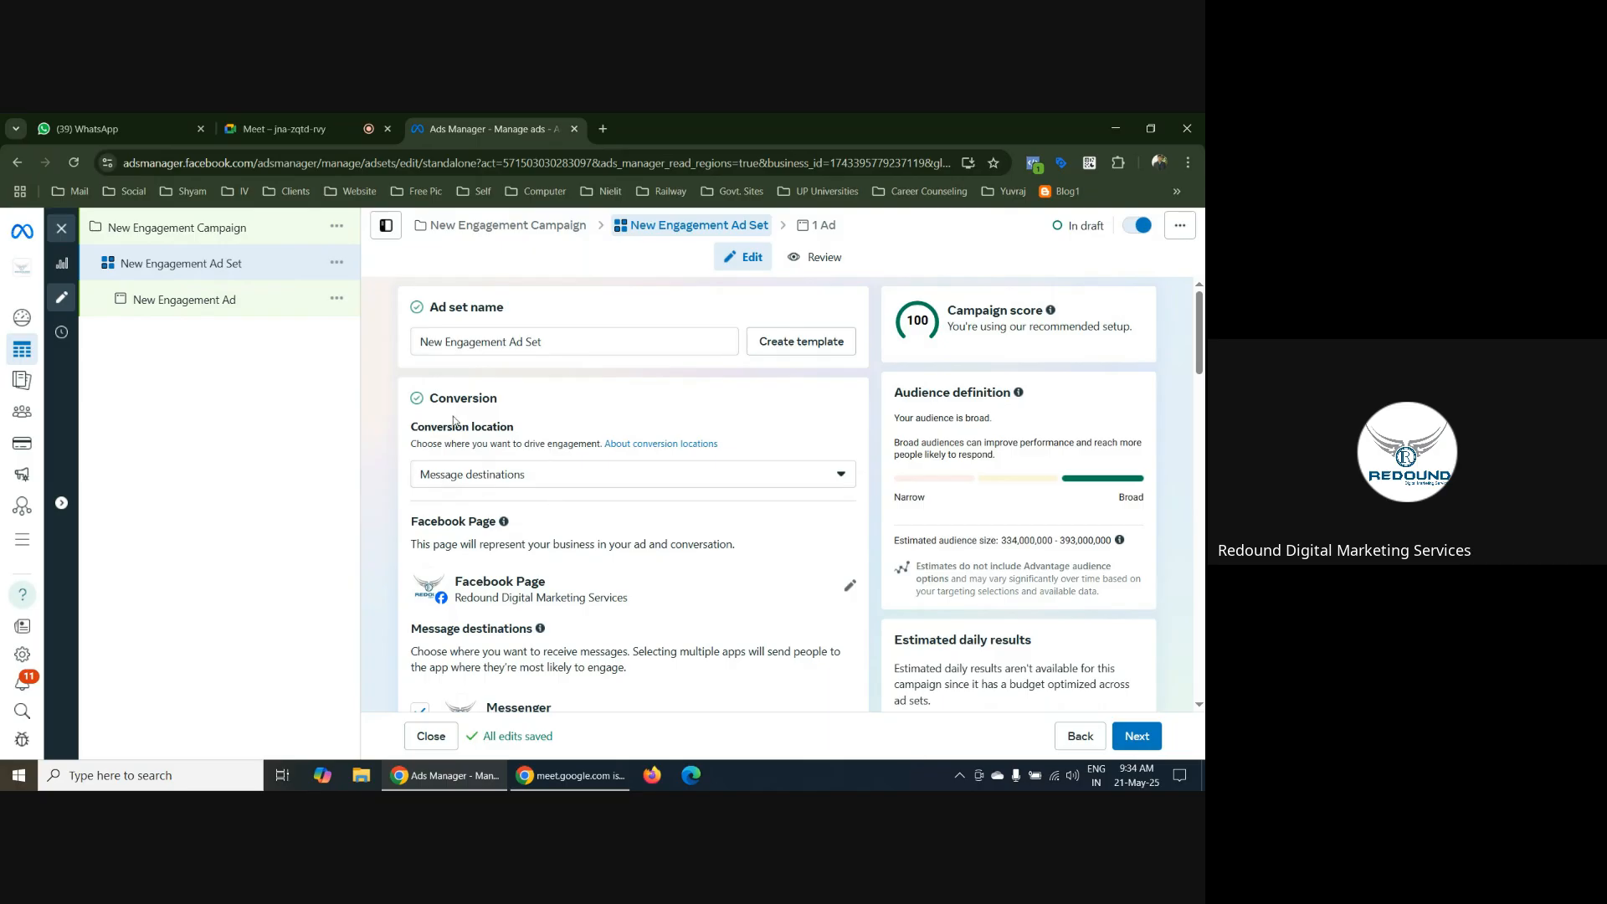
pyautogui.scroll(-1, 562, 422)
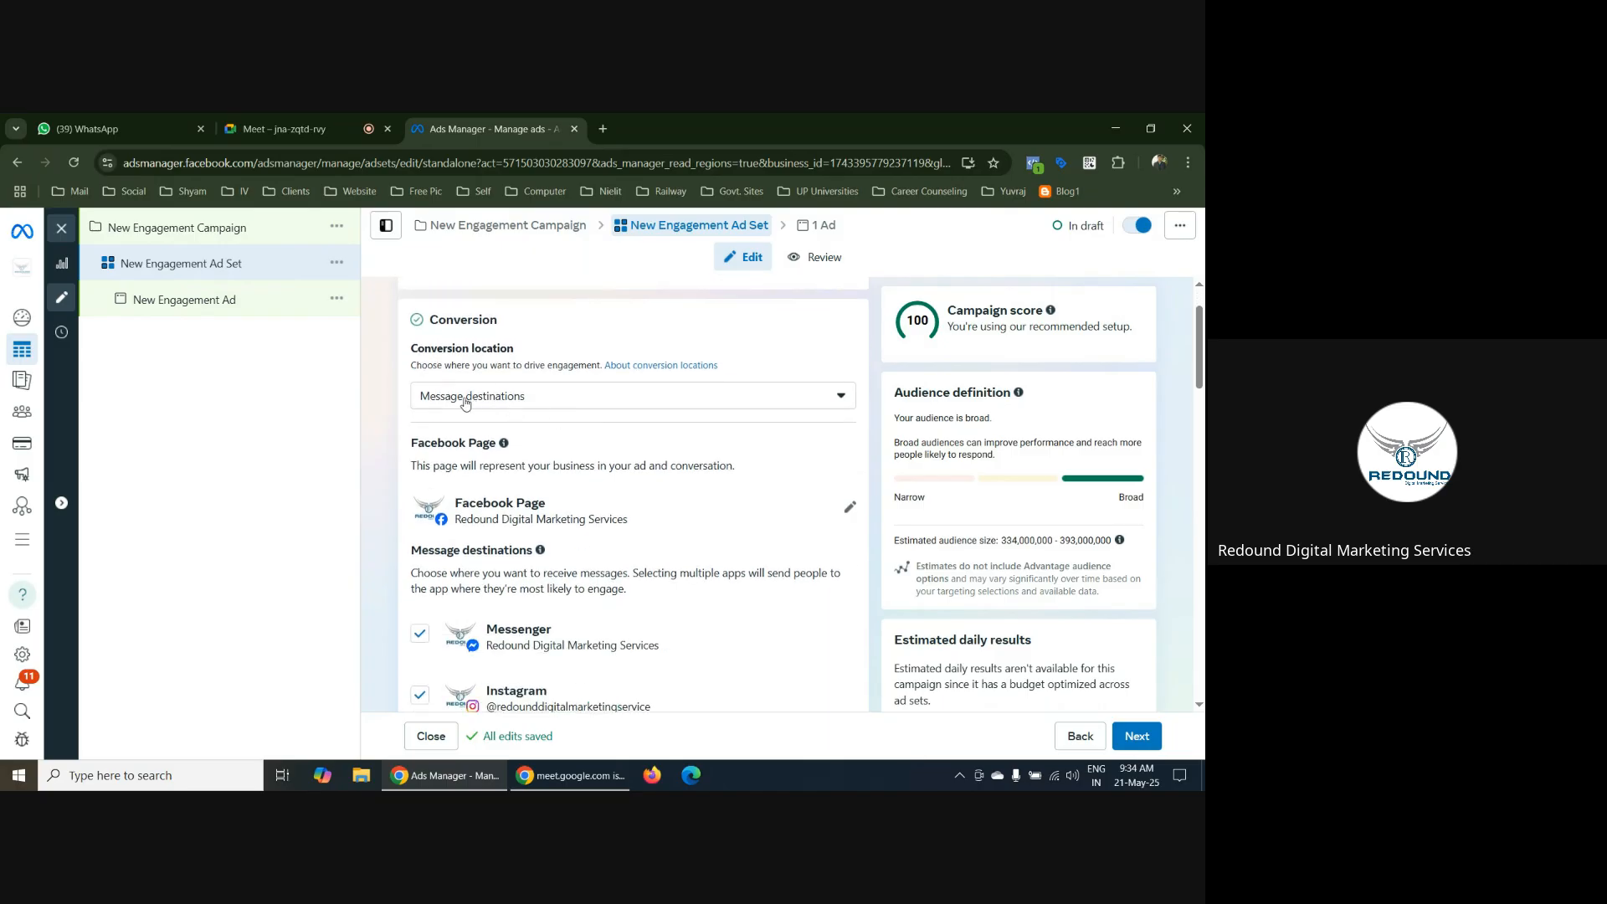
pyautogui.click(684, 398)
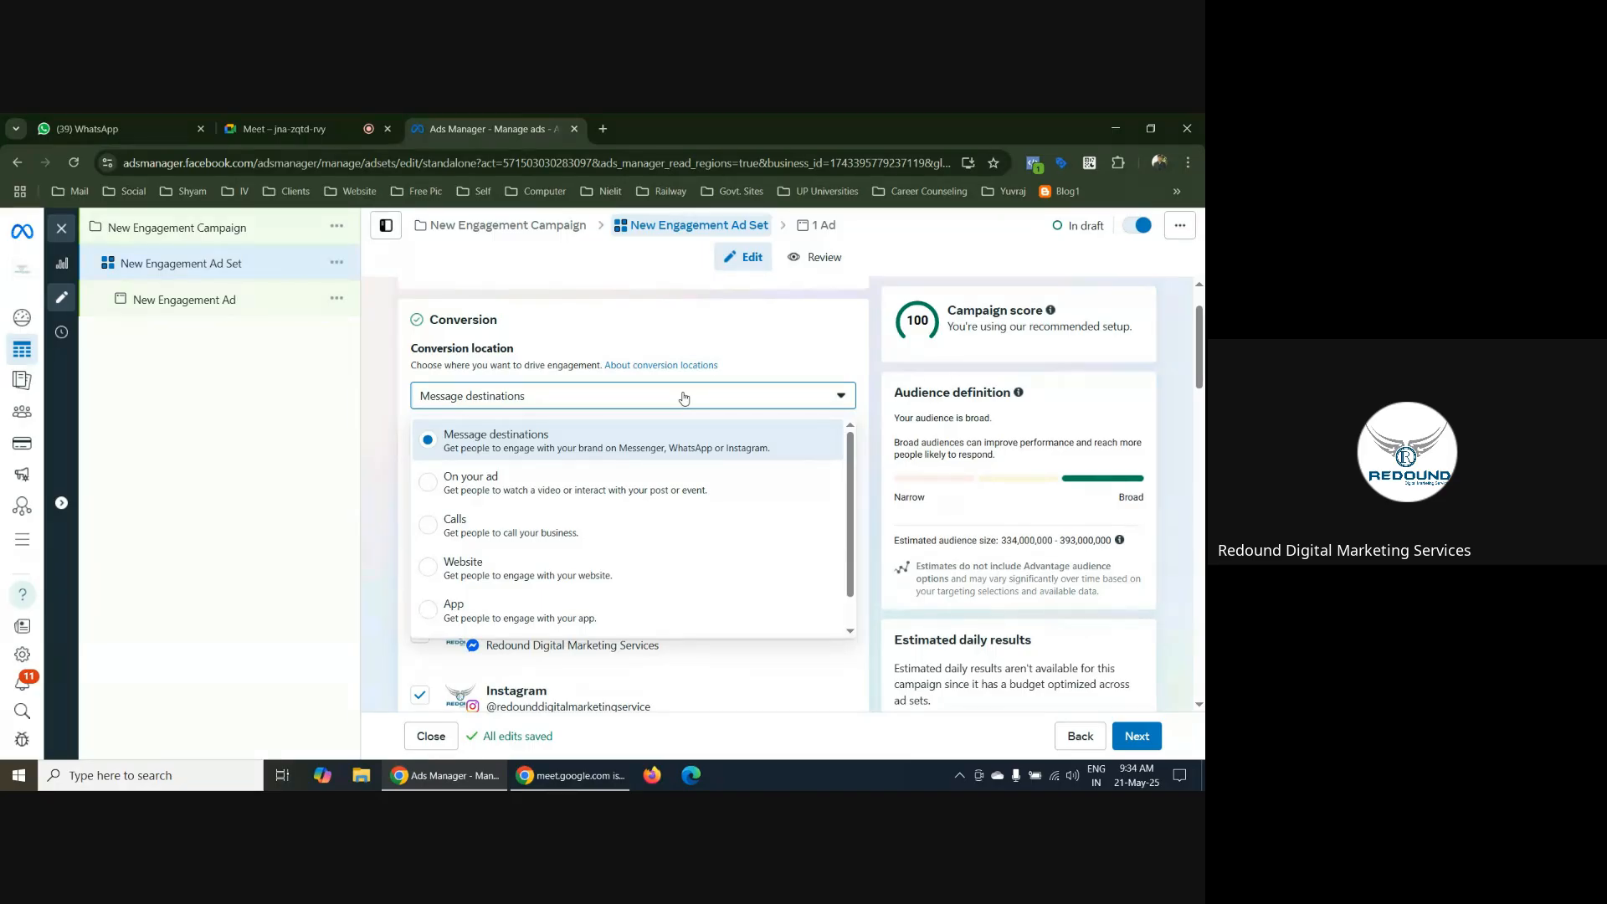
pyautogui.scroll(-1, 653, 544)
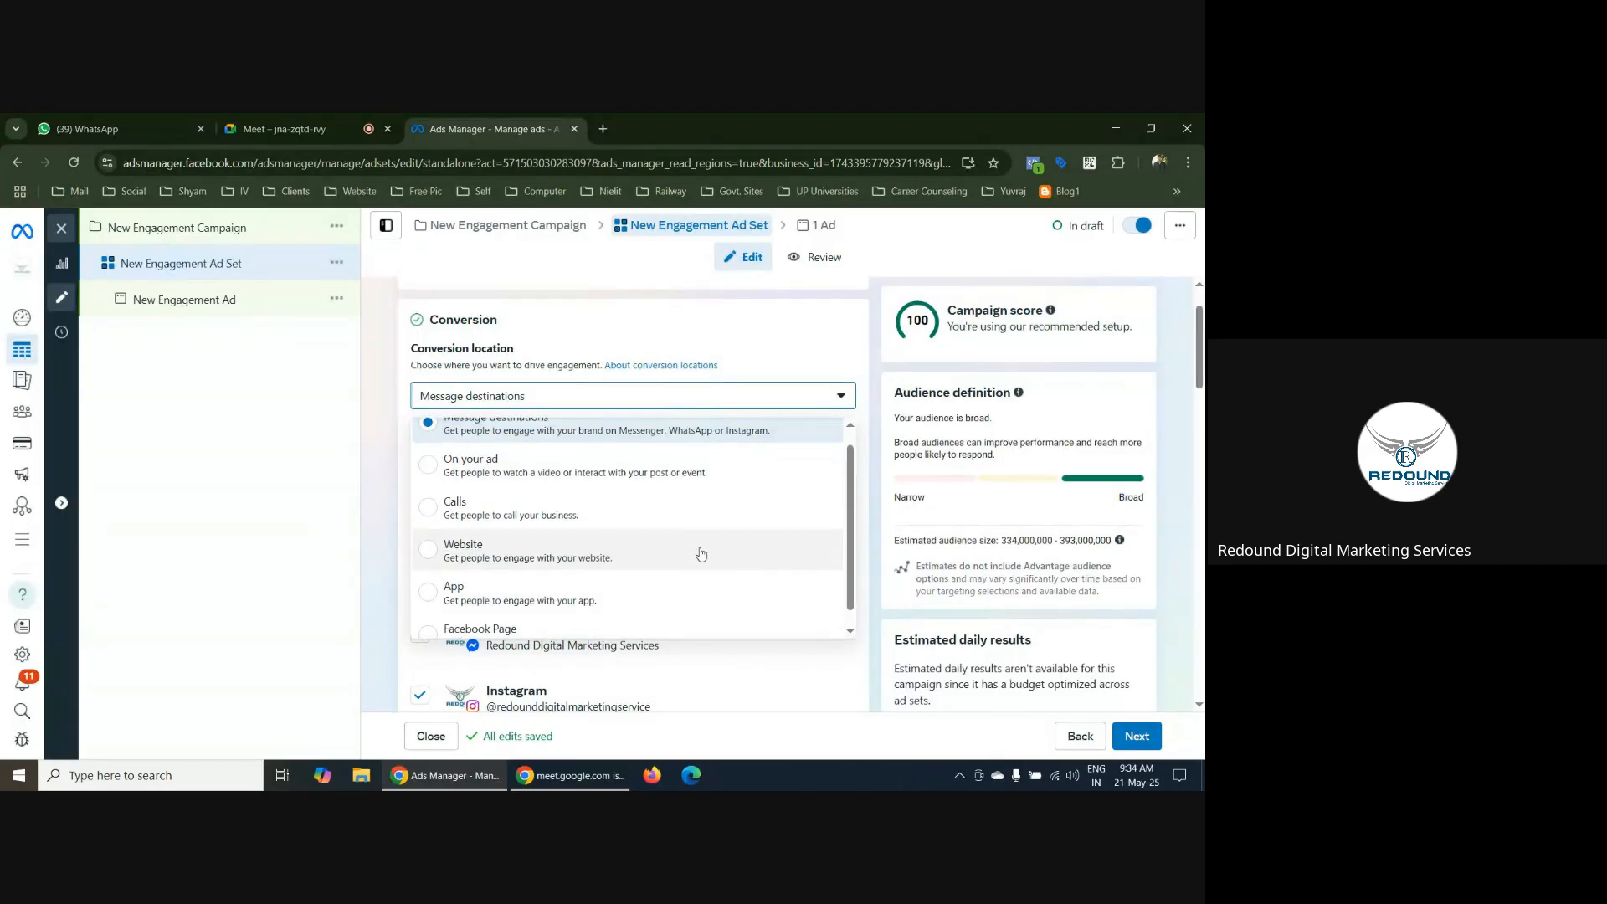
pyautogui.scroll(1, 702, 554)
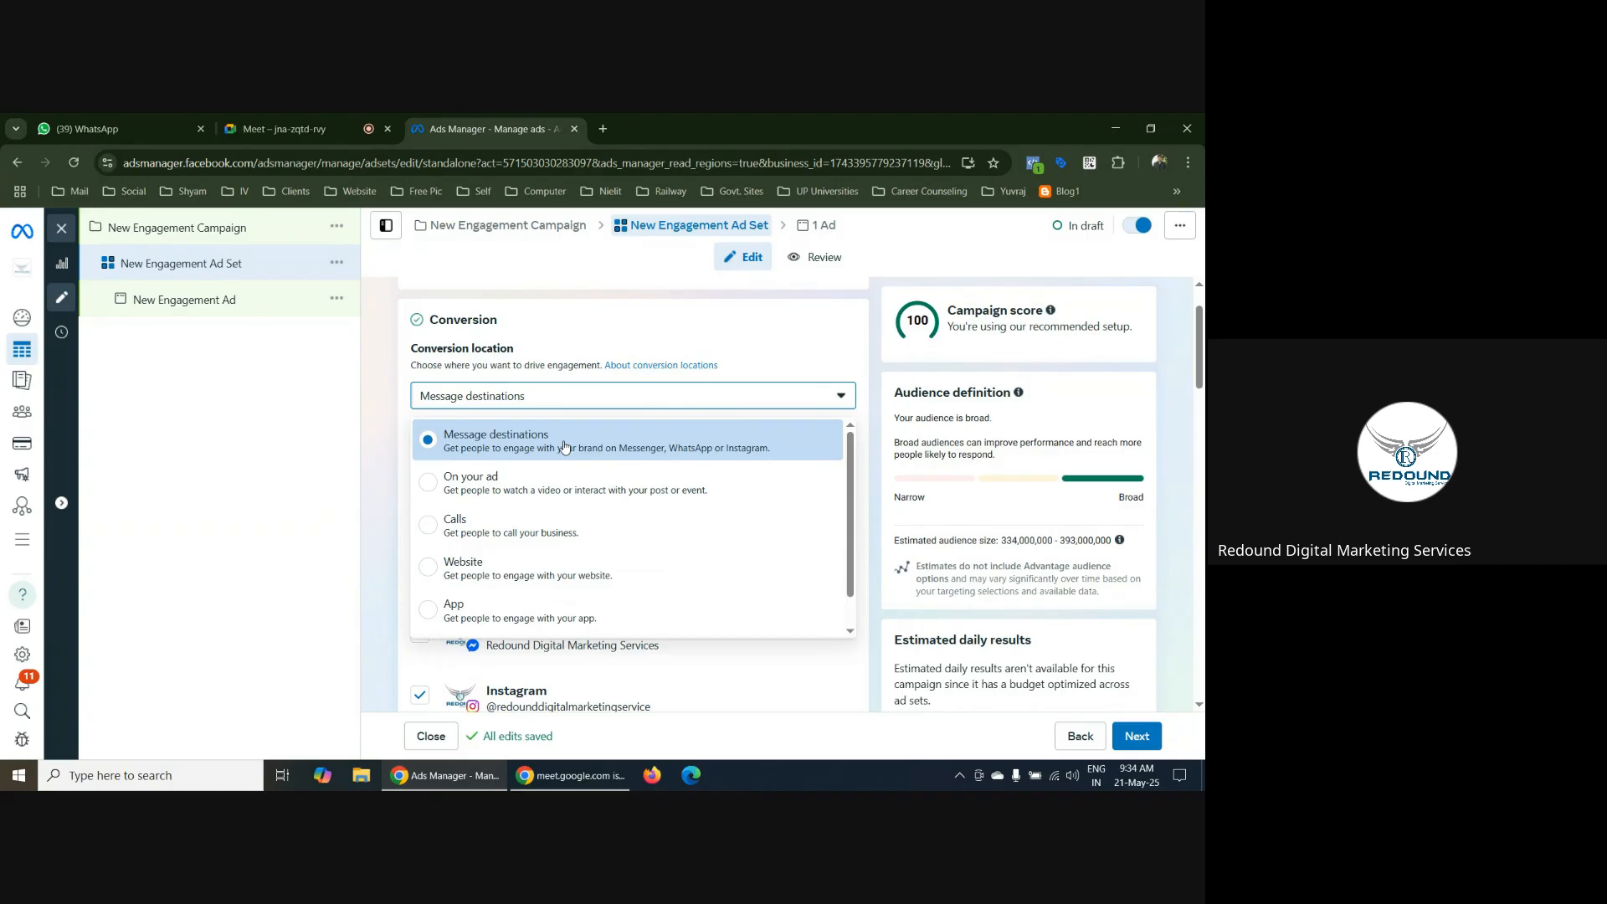
pyautogui.scroll(-1, 520, 578)
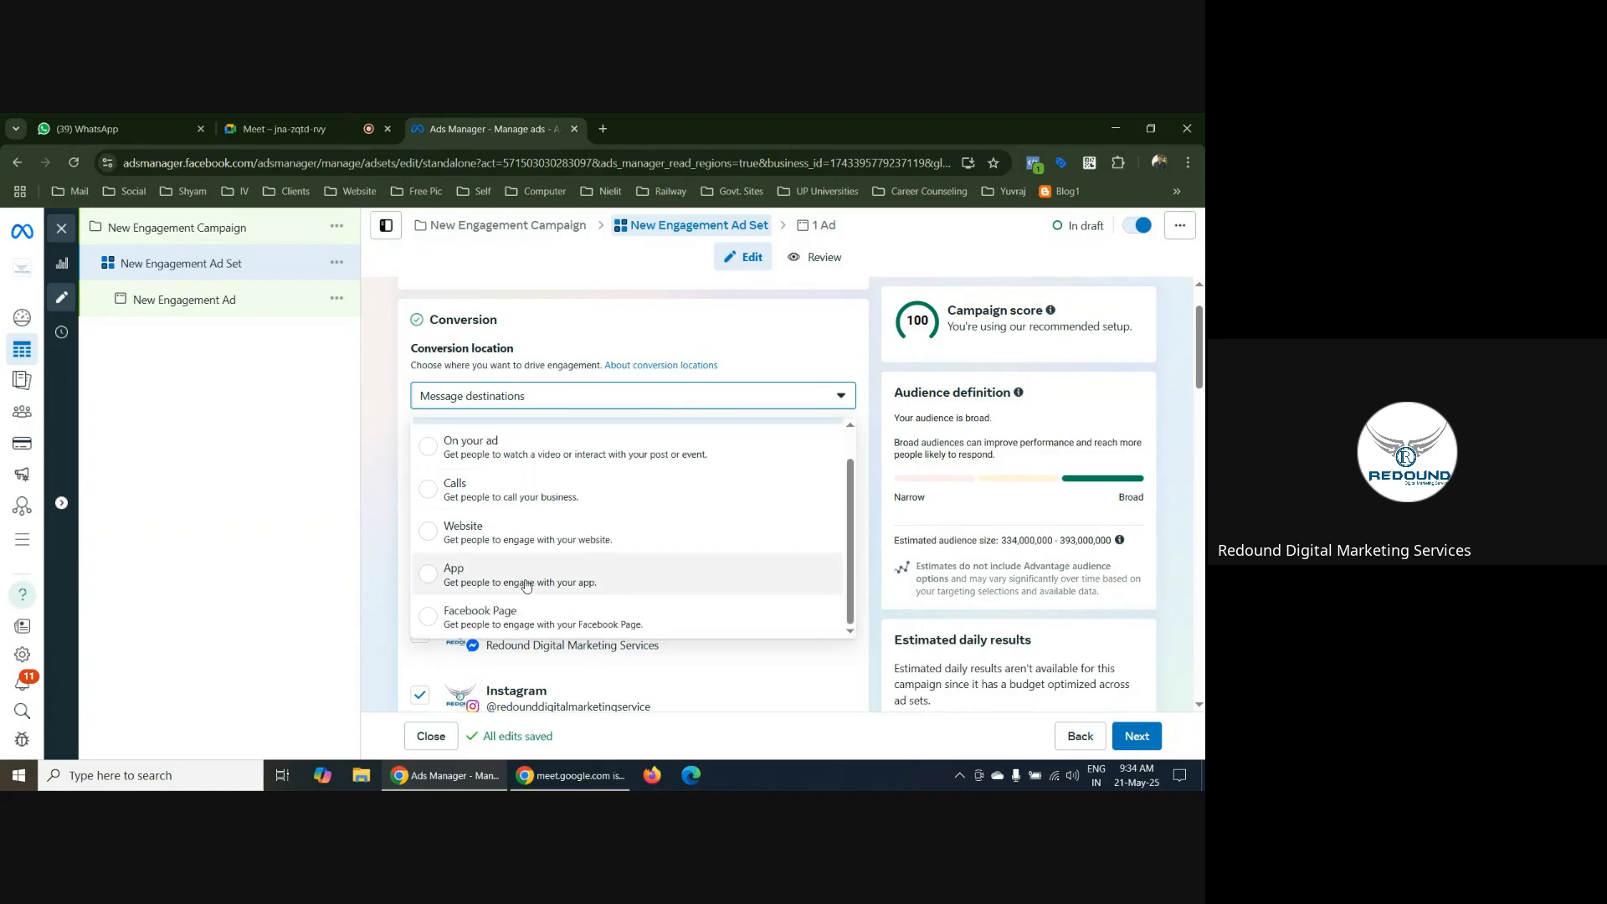
pyautogui.scroll(1, 531, 550)
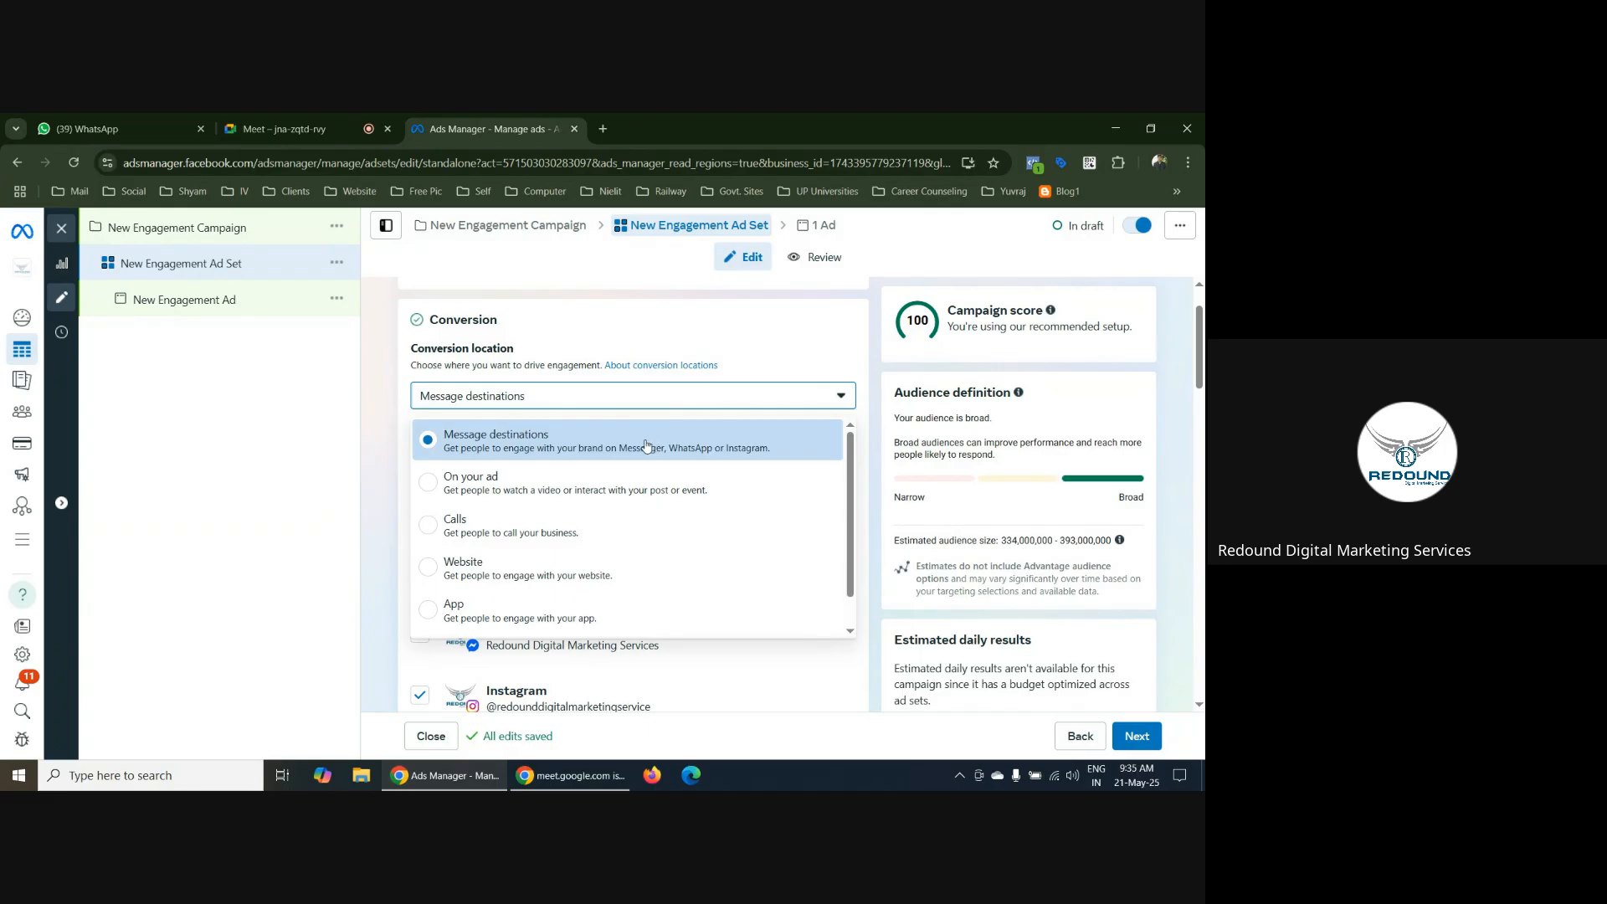
pyautogui.click(540, 443)
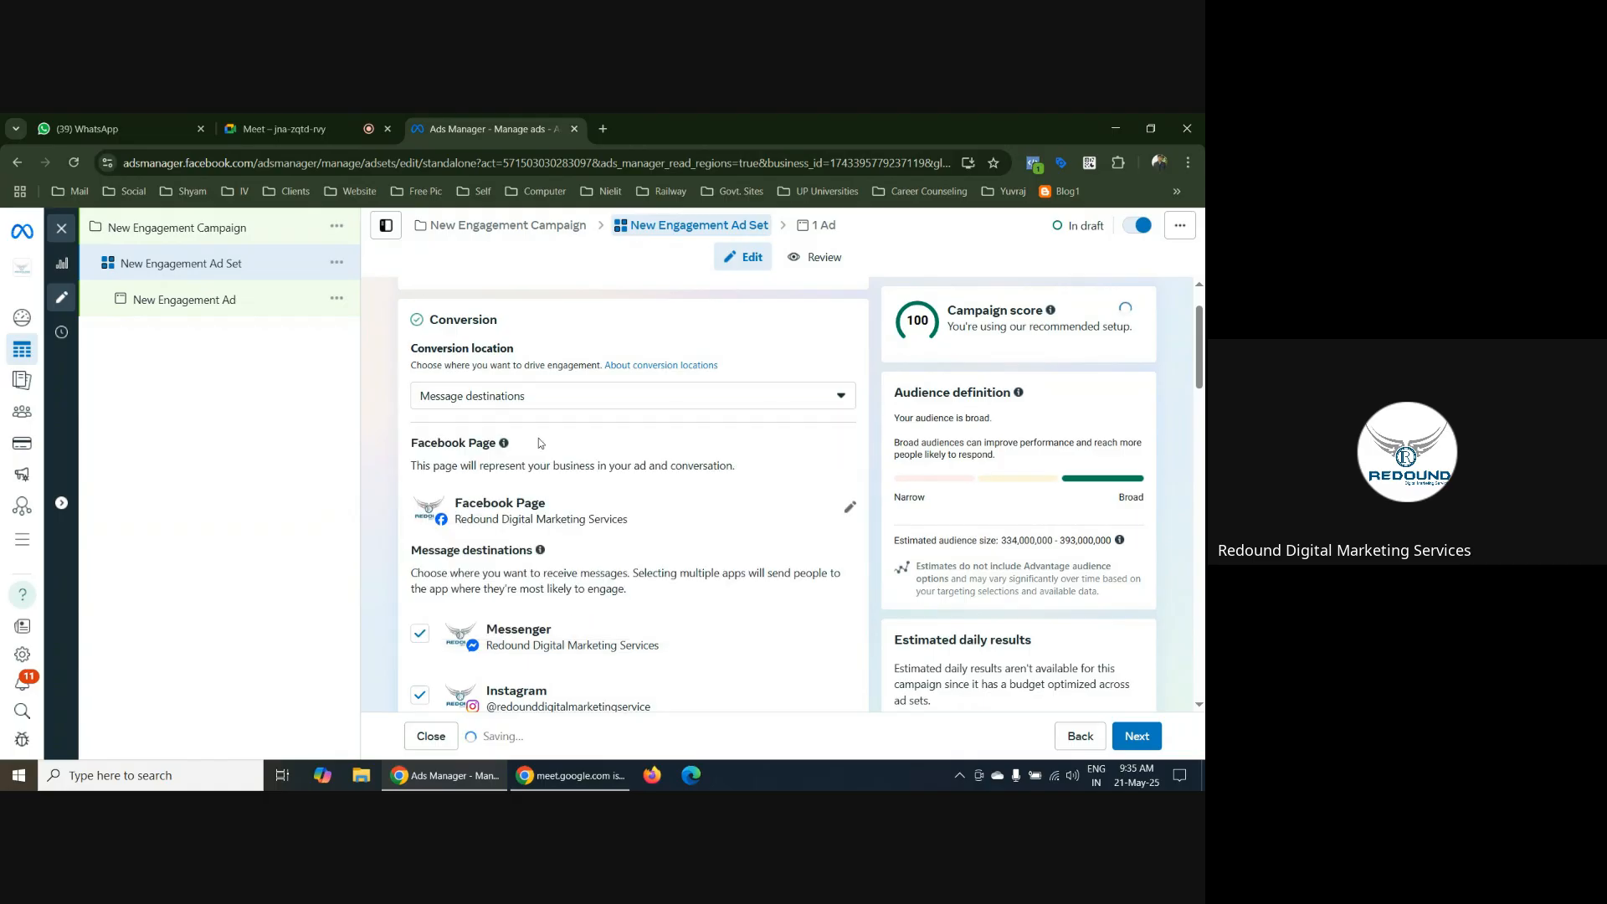
pyautogui.scroll(-3, 668, 550)
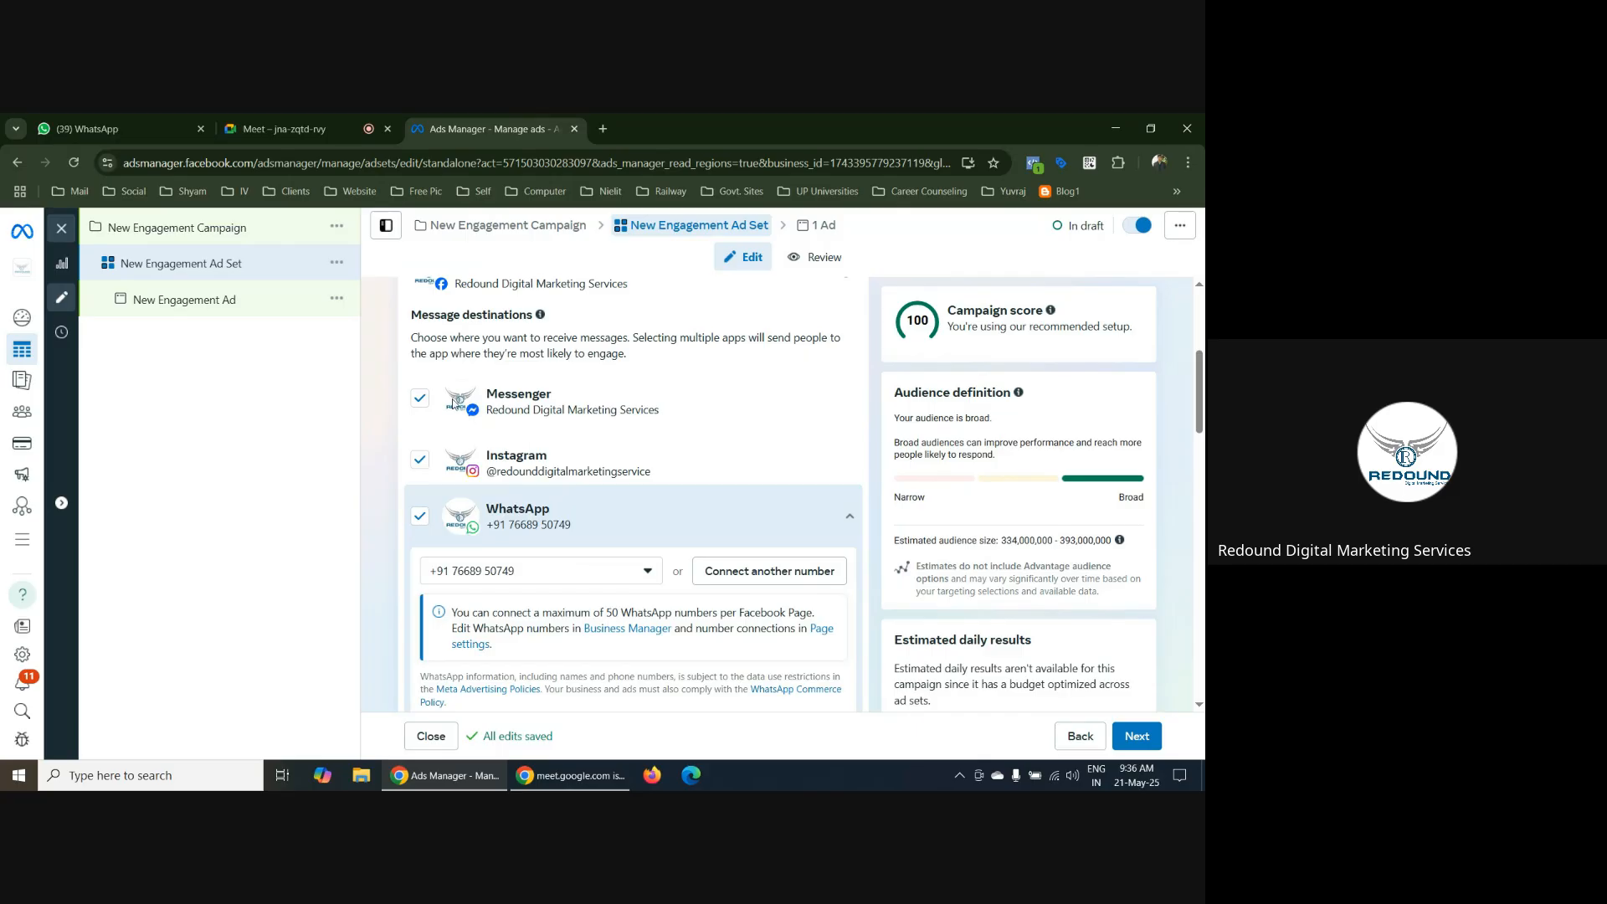
# Deselect Messenger and Instagram as message destinations, keeping only WhatsApp for the engagement ad set
pyautogui.click(420, 465)
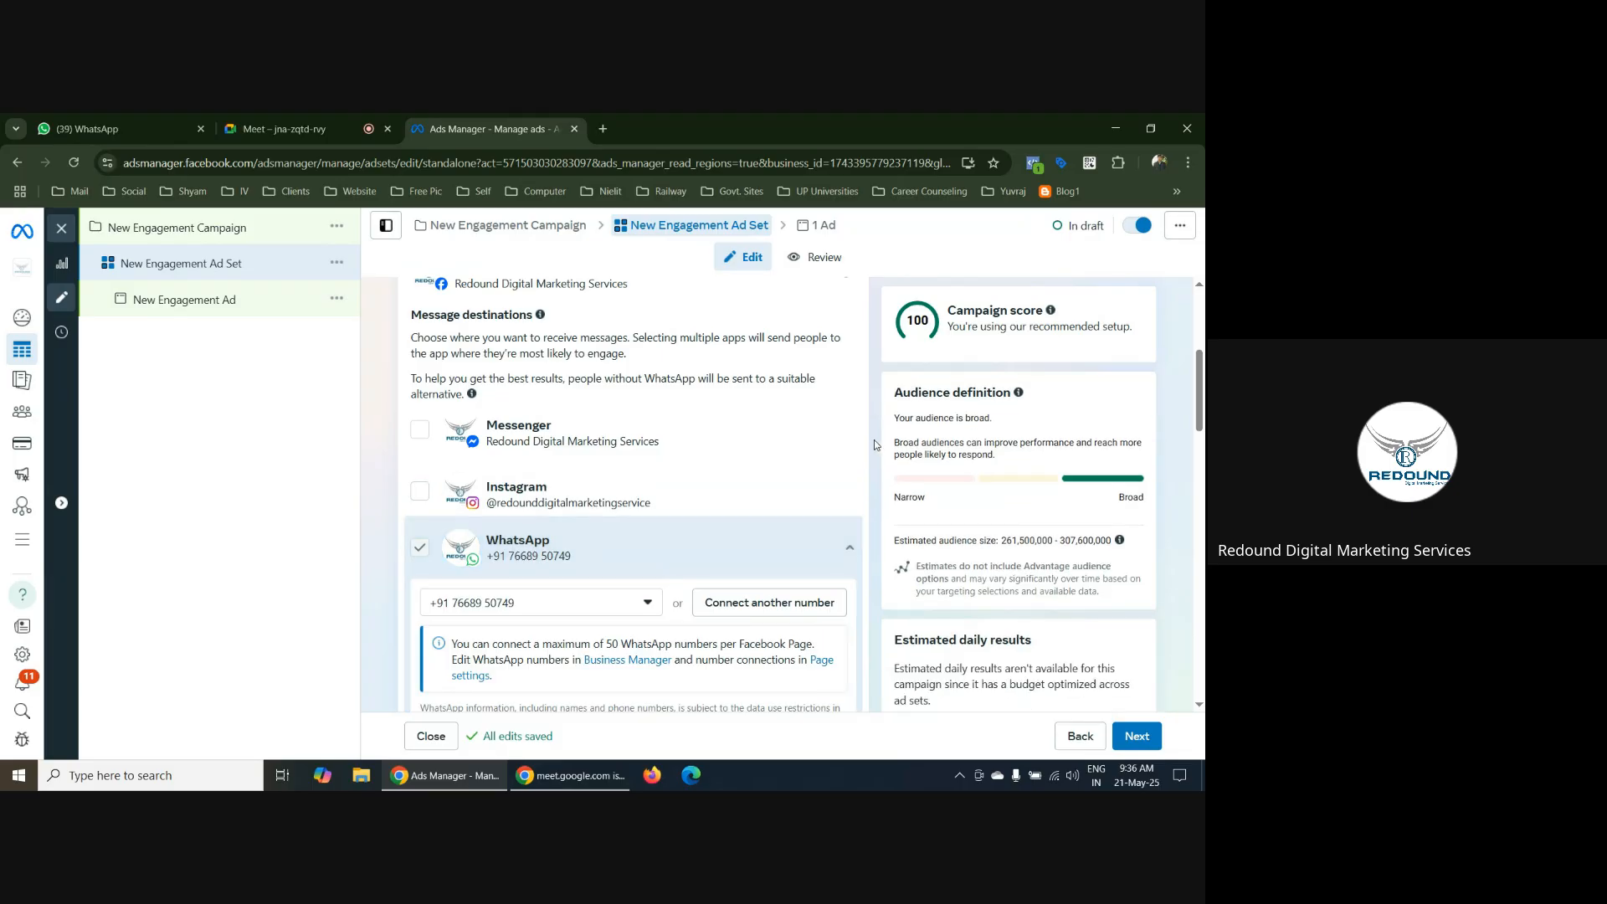
pyautogui.scroll(-8, 876, 445)
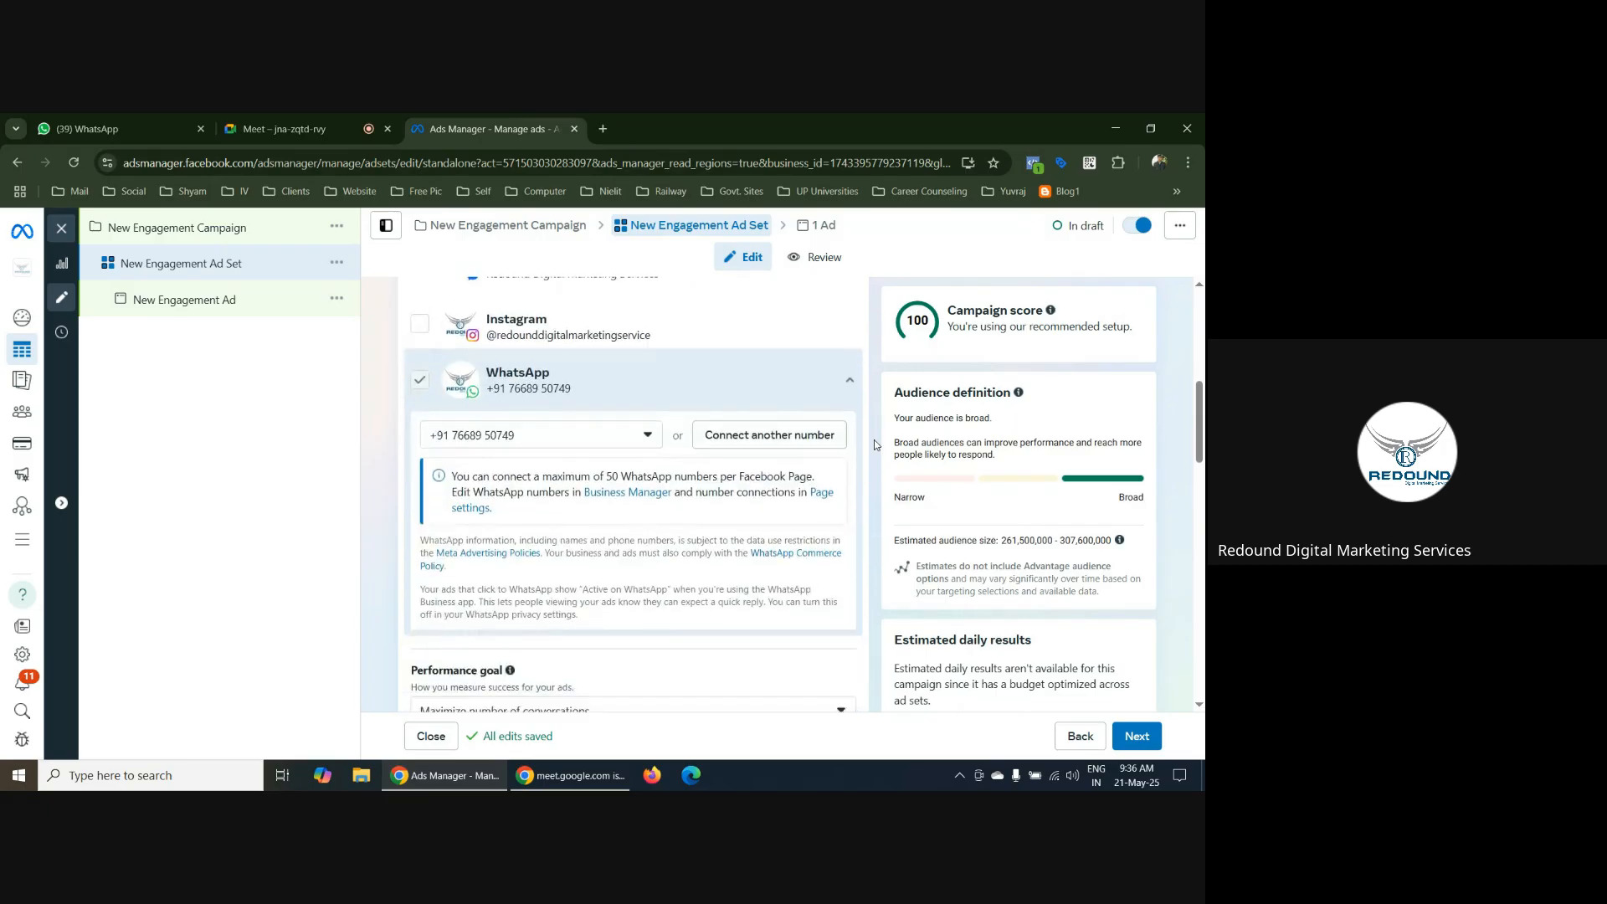
pyautogui.scroll(2, 876, 445)
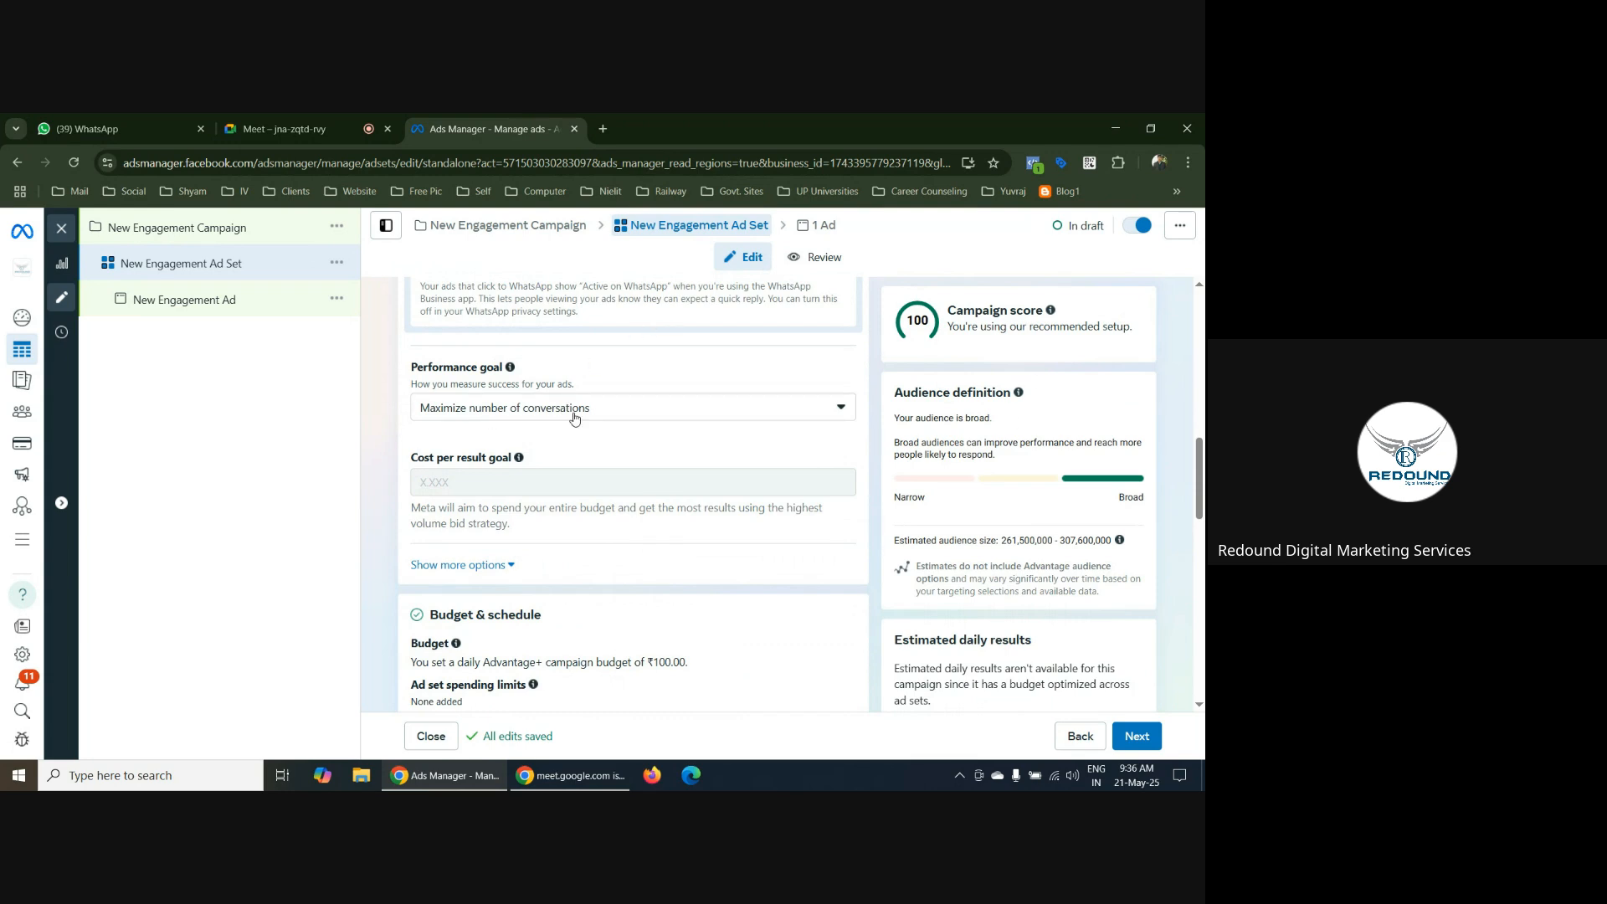
pyautogui.scroll(3, 578, 418)
pyautogui.scroll(2, 605, 391)
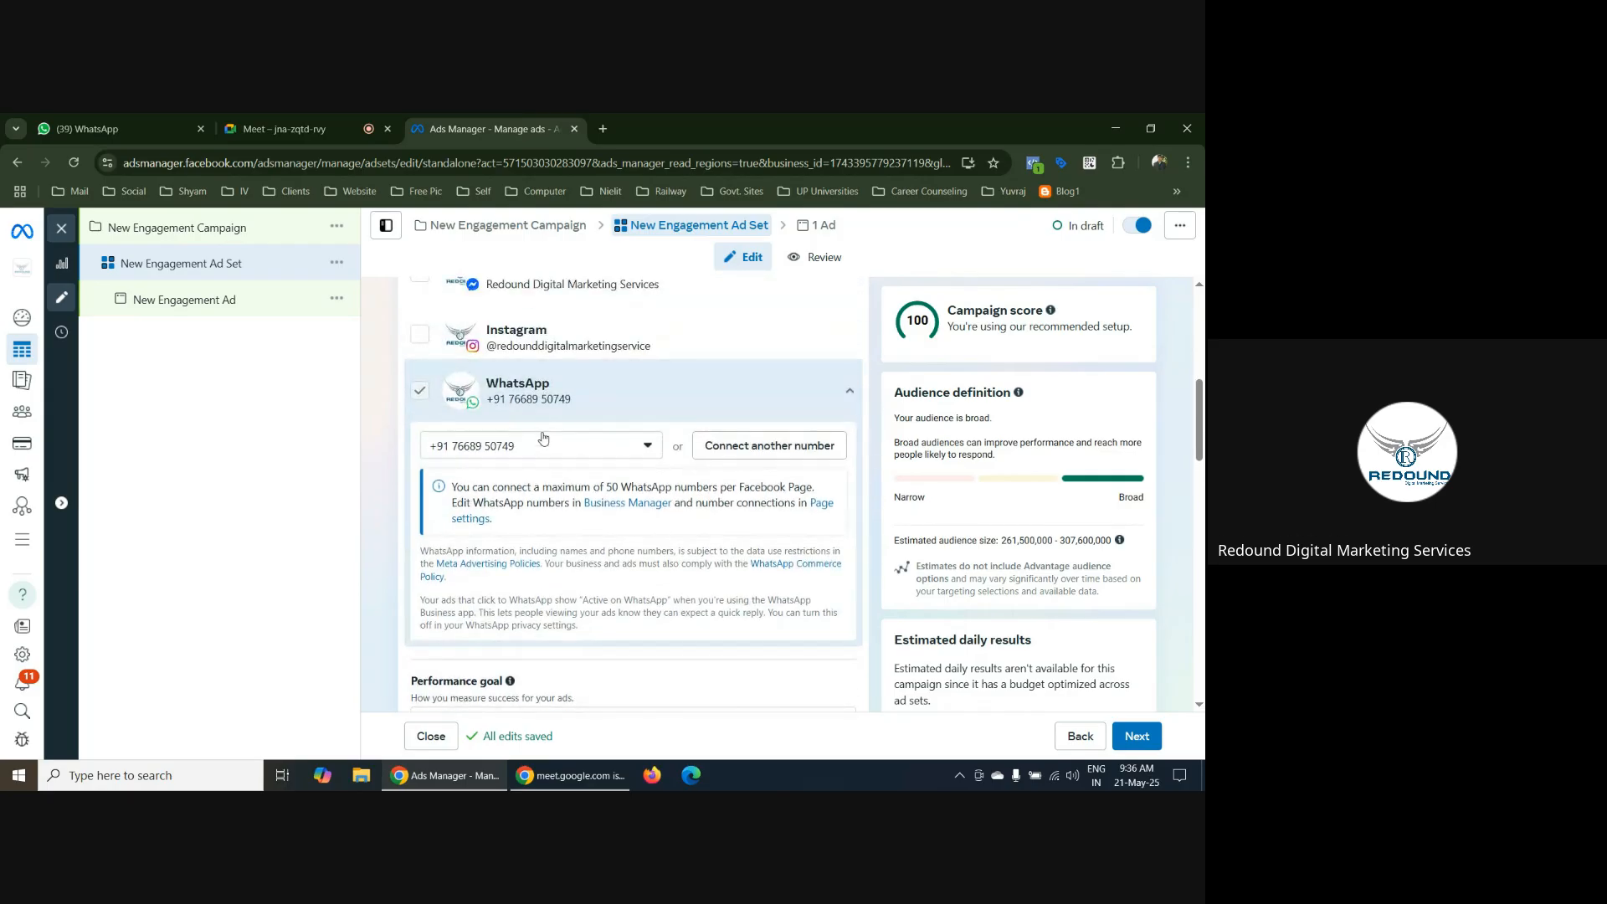
# Review the ad set's performance goal options and keep Maximize number of conversations selected
pyautogui.scroll(-3, 551, 444)
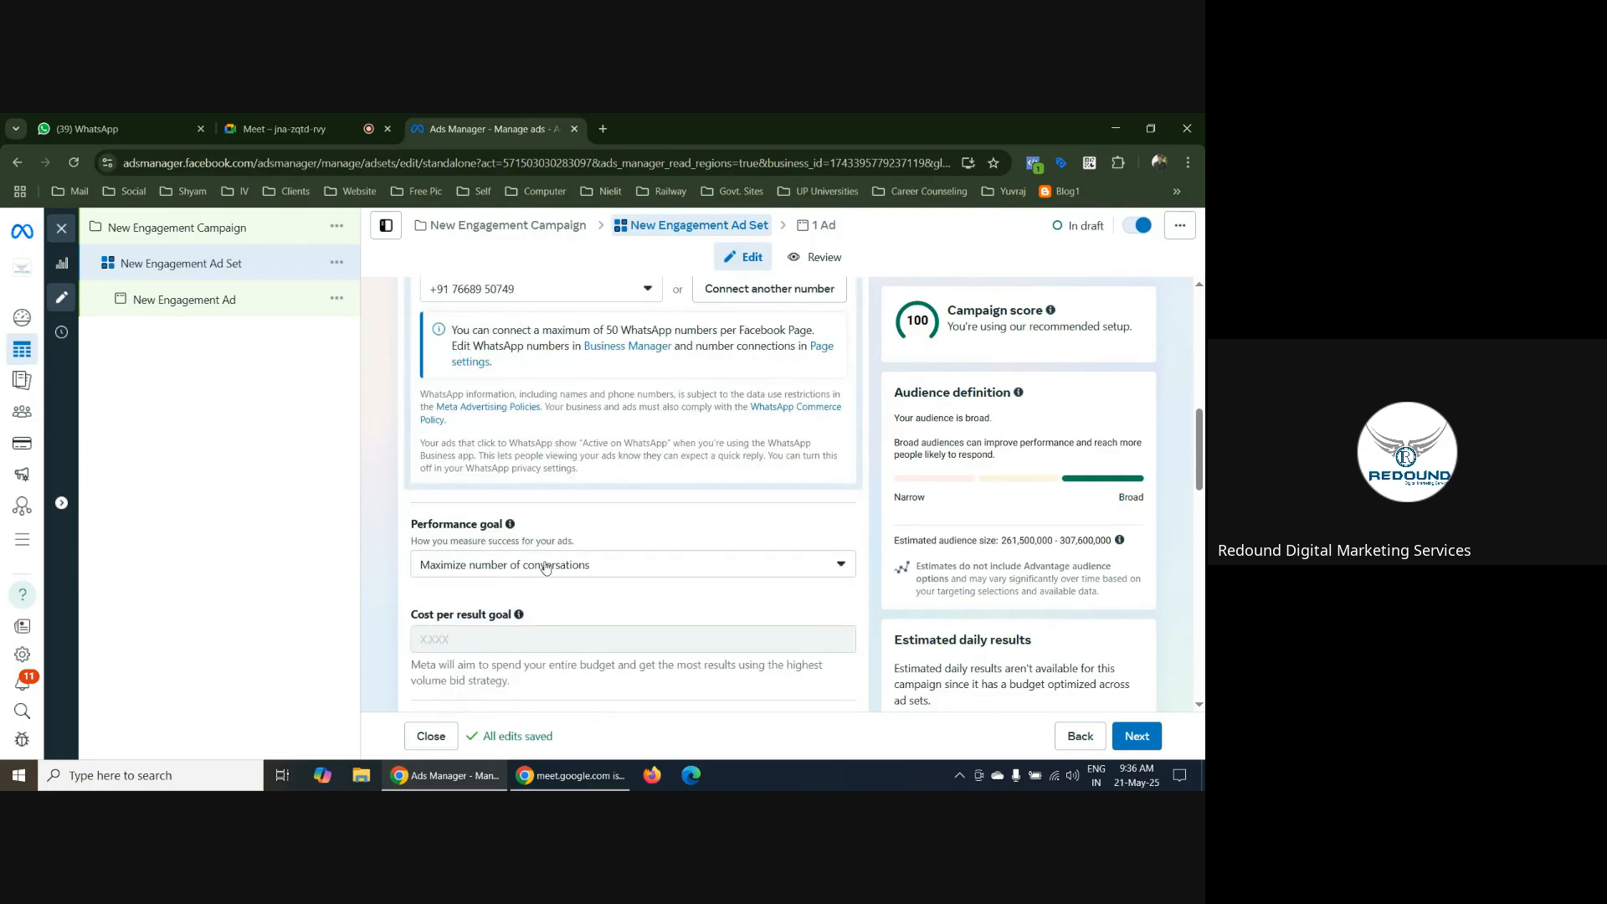
pyautogui.click(610, 566)
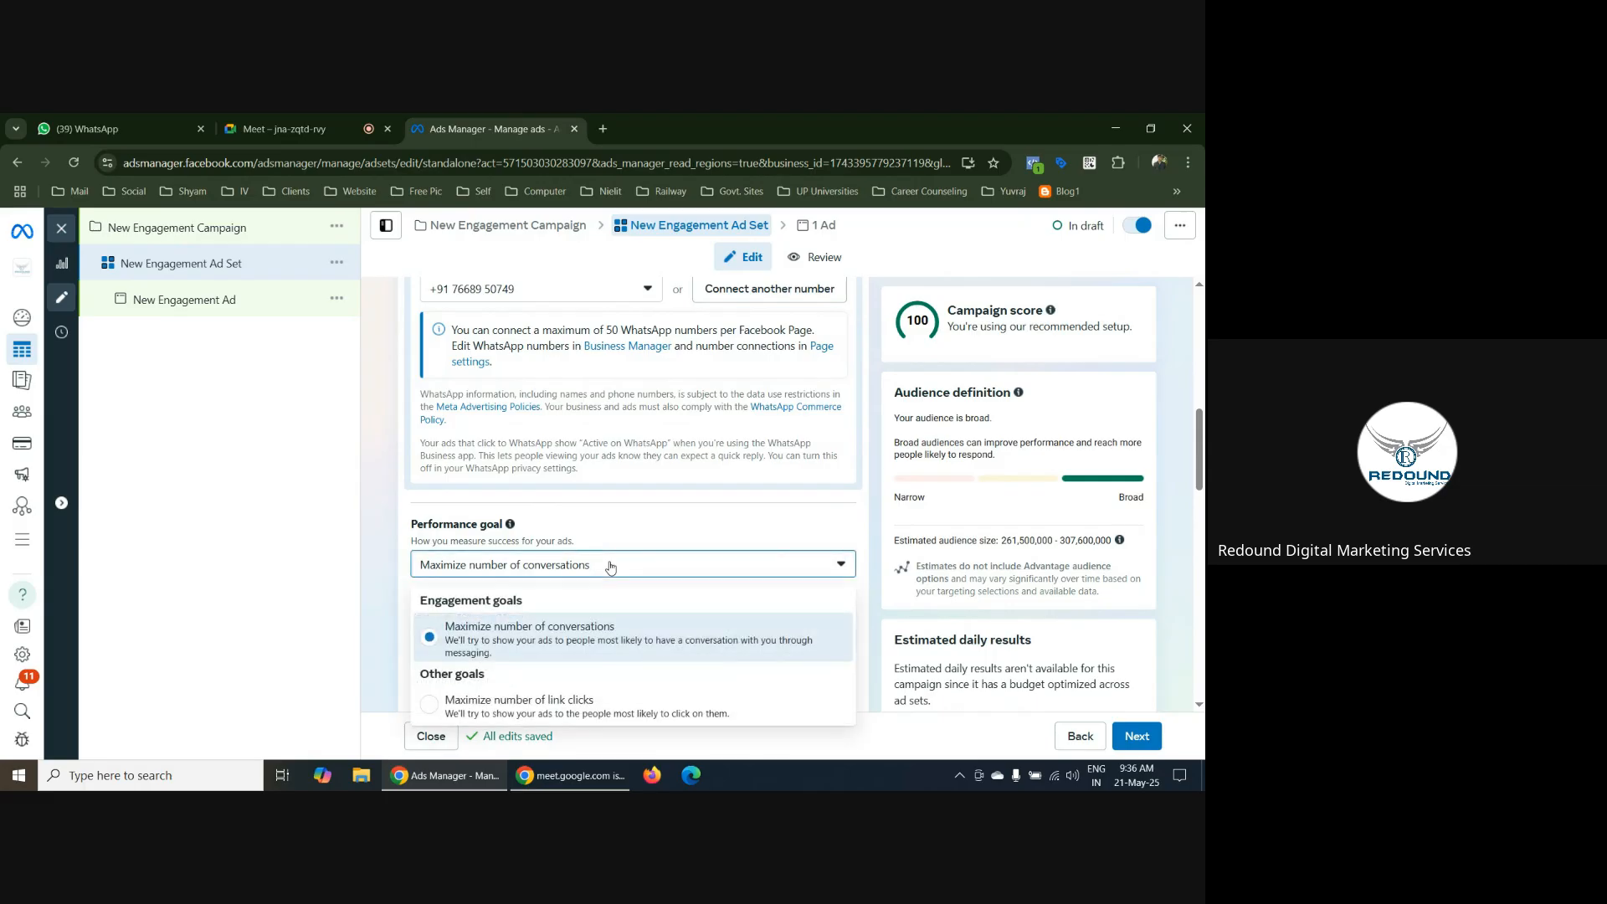
pyautogui.scroll(-2, 610, 566)
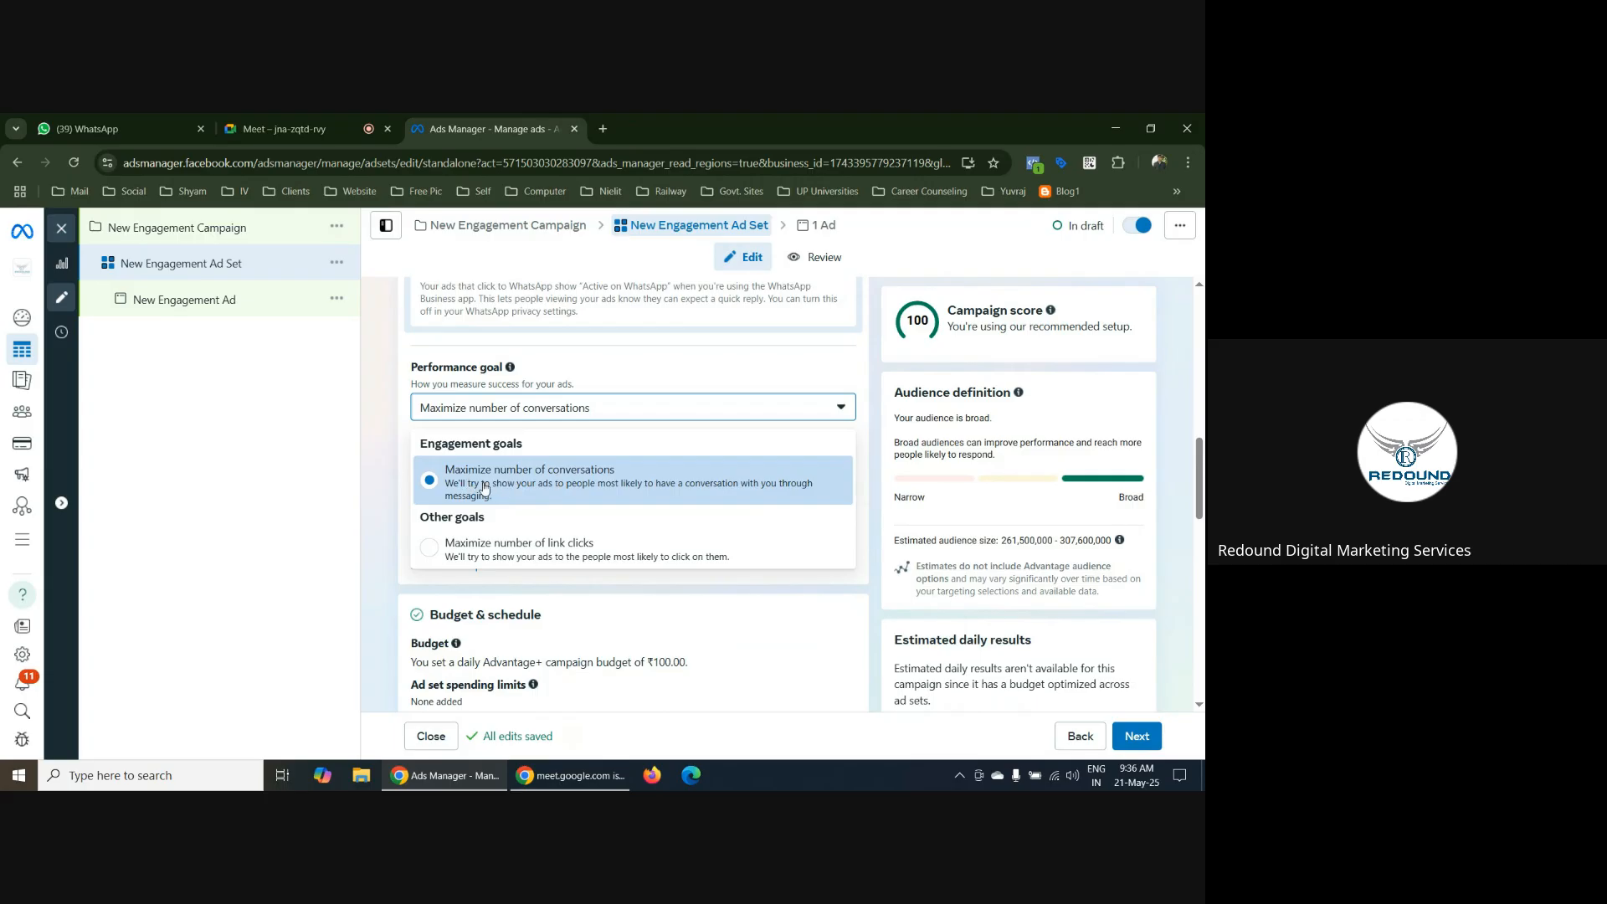
pyautogui.click(588, 478)
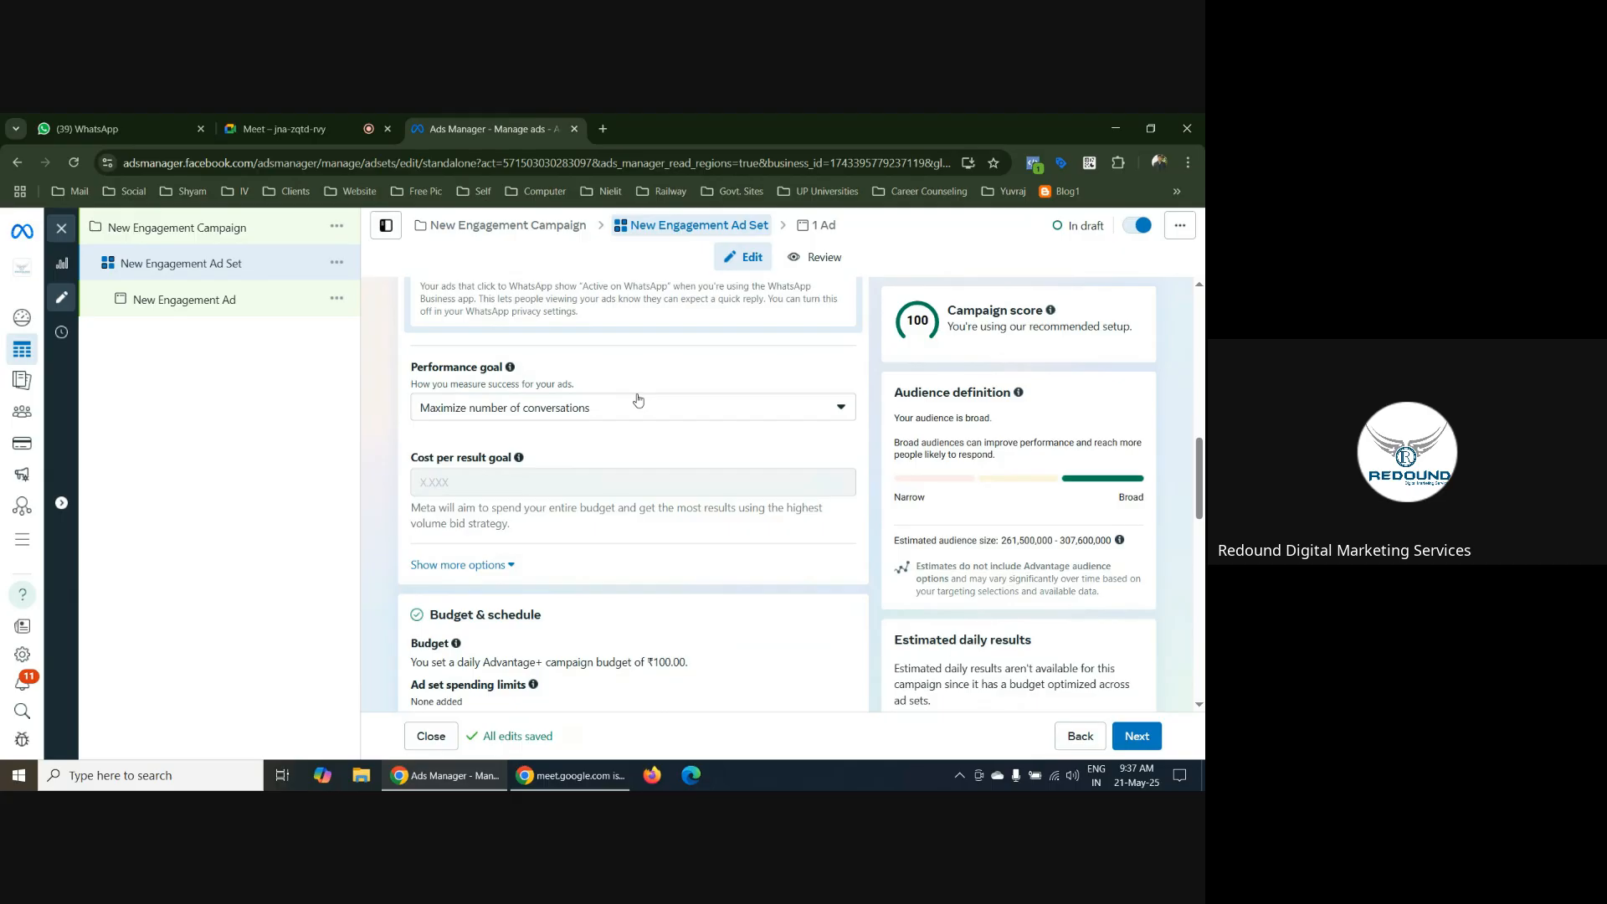
pyautogui.click(610, 409)
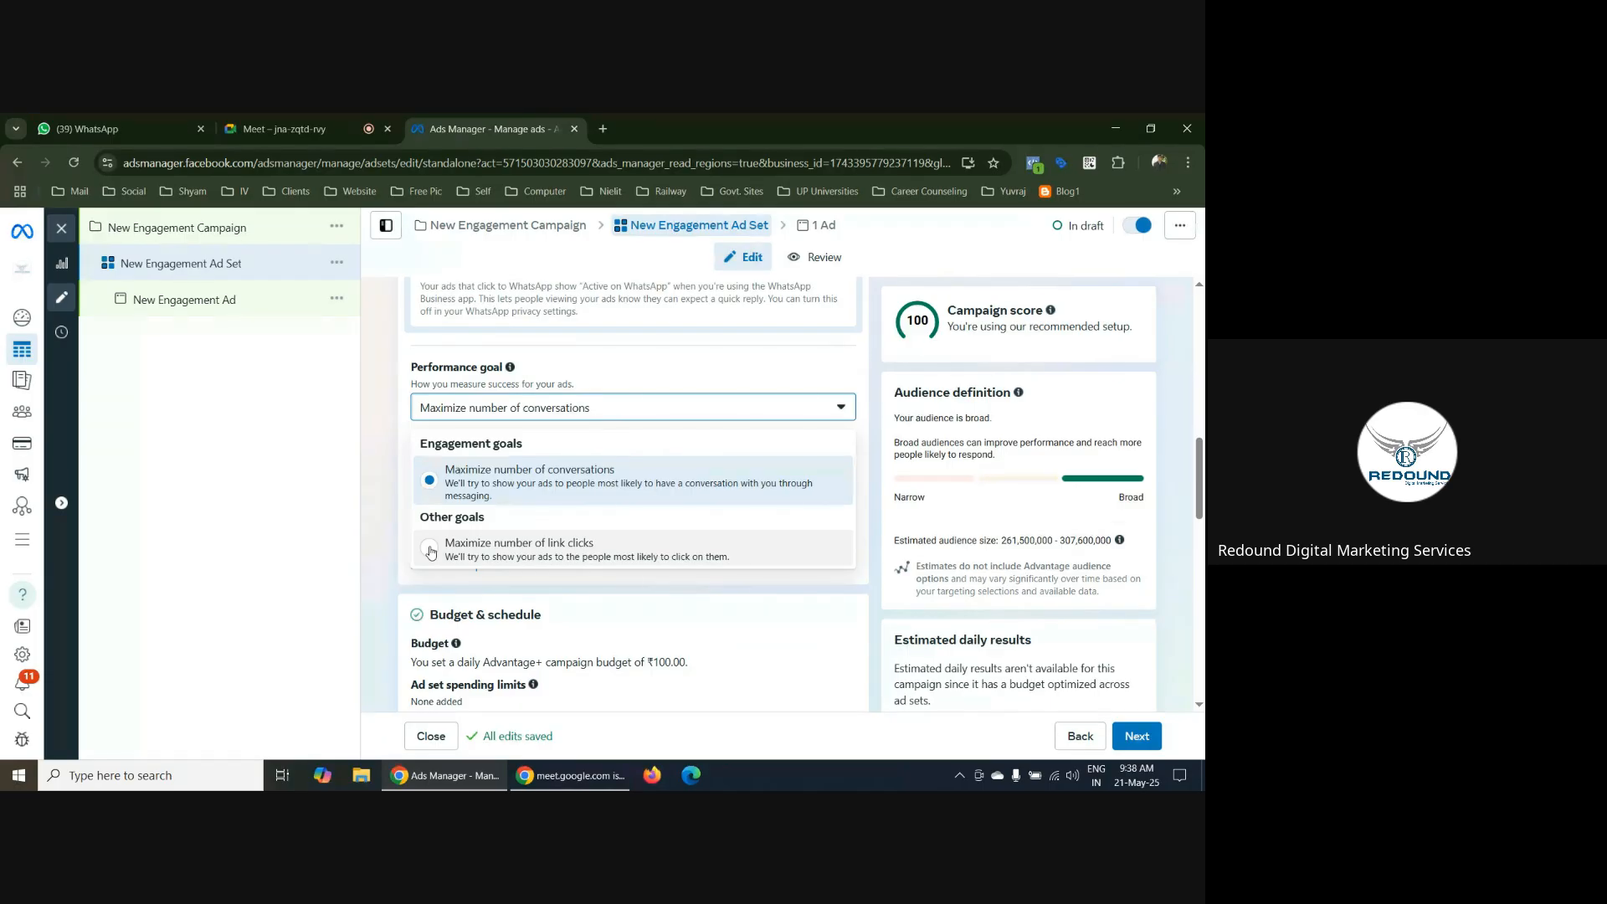
pyautogui.click(879, 399)
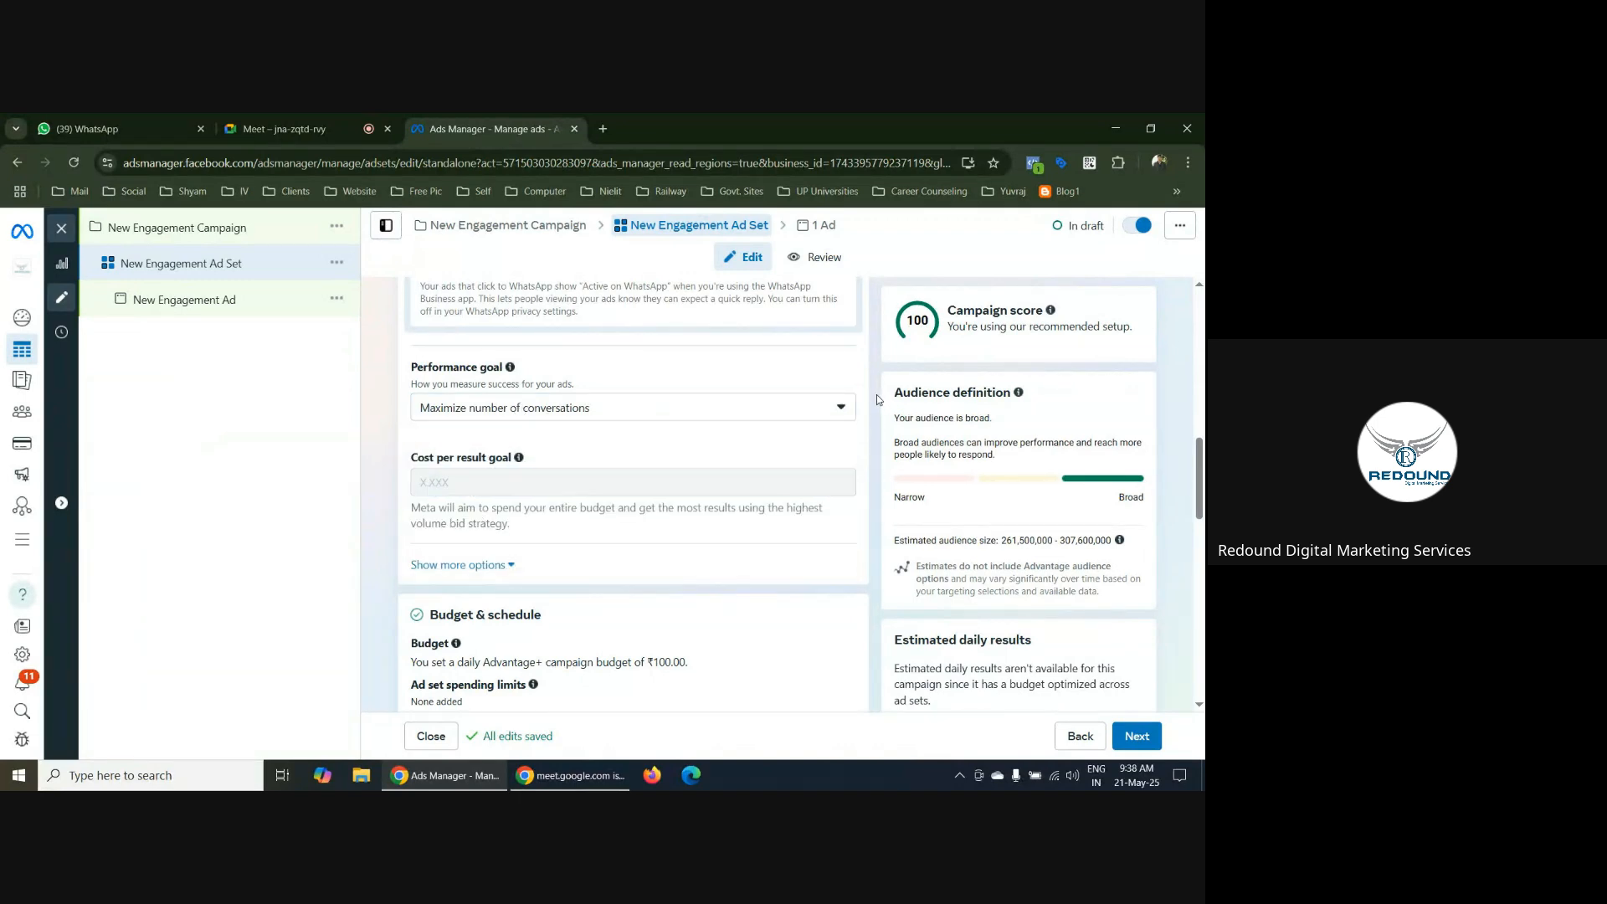
# Examine the ad set's additional cost options, budget and schedule, audience controls and placements
pyautogui.click(500, 562)
pyautogui.scroll(-1, 892, 476)
pyautogui.scroll(-3, 877, 480)
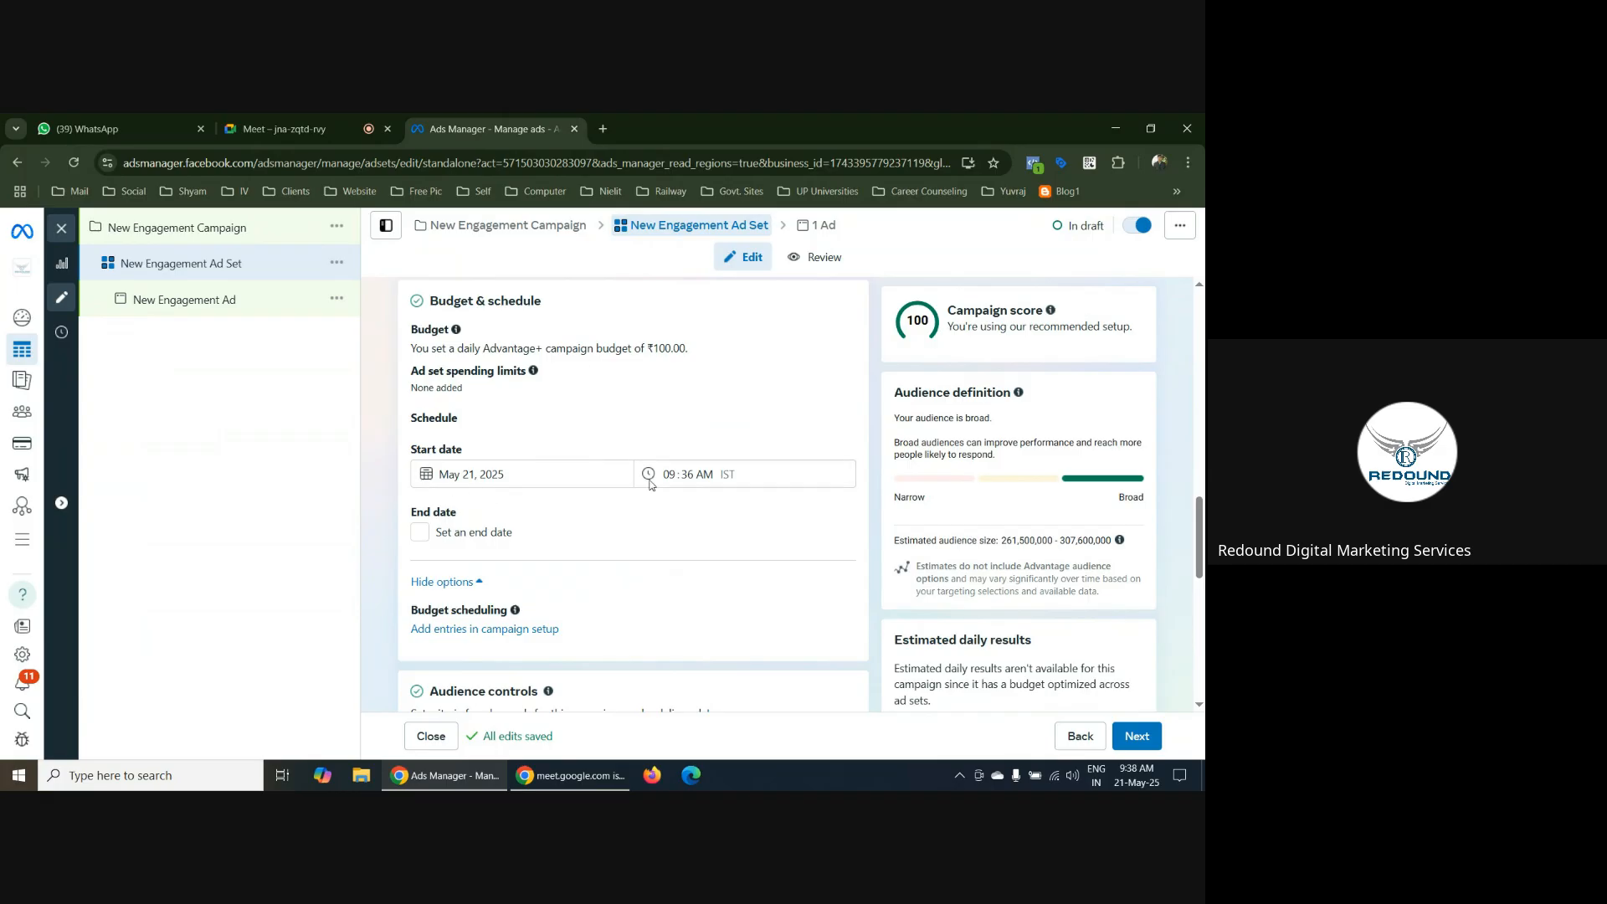
pyautogui.scroll(-6, 769, 506)
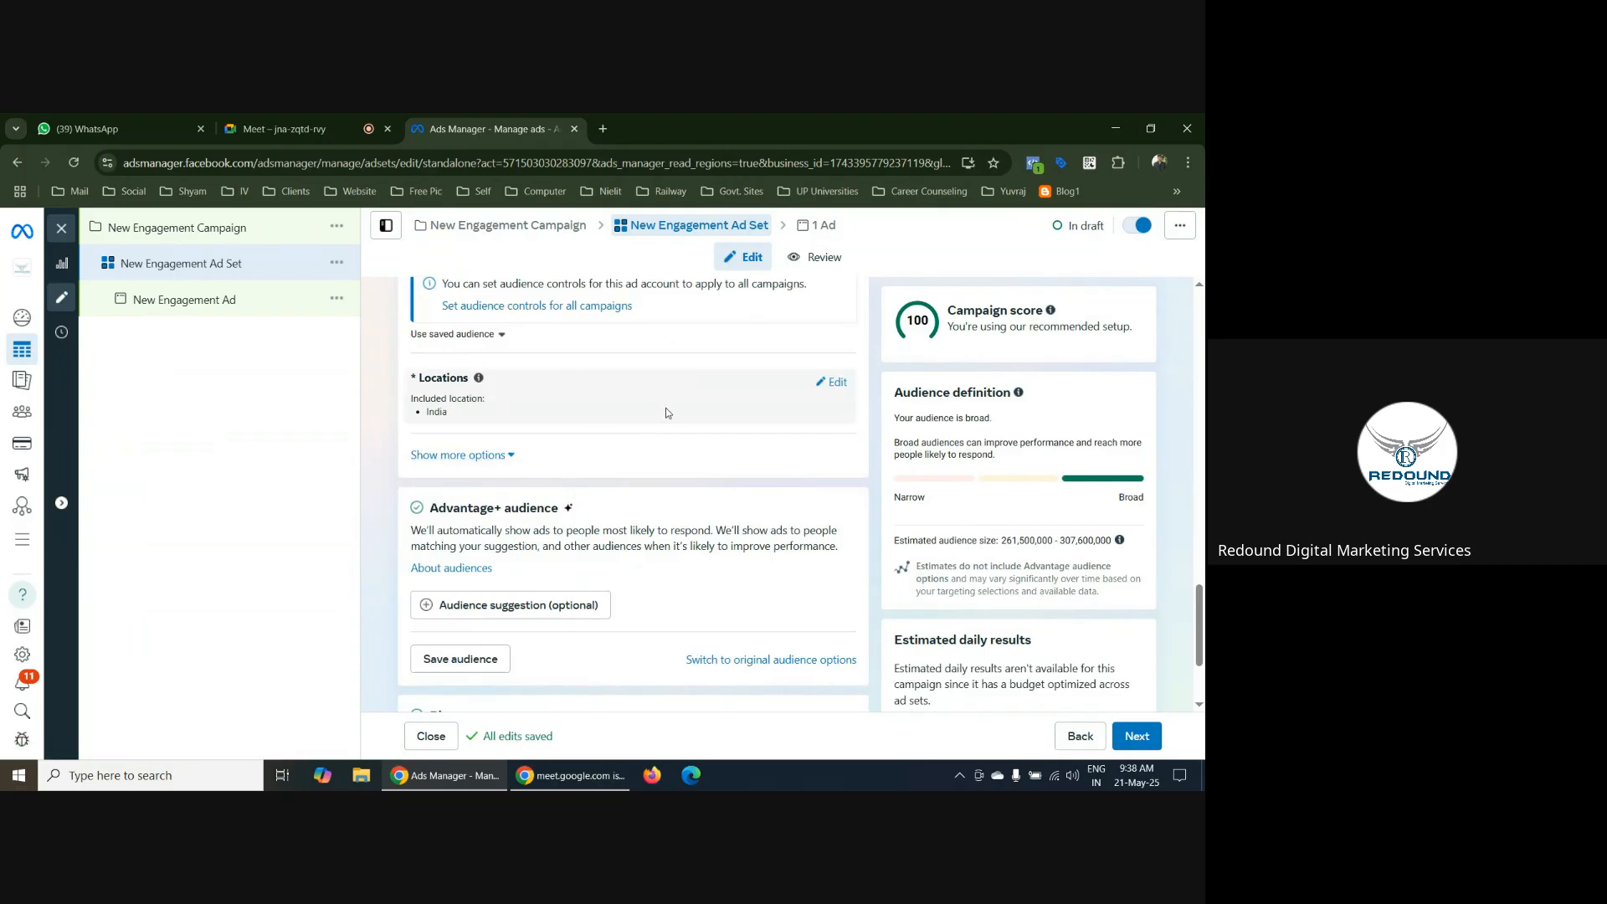
pyautogui.click(489, 459)
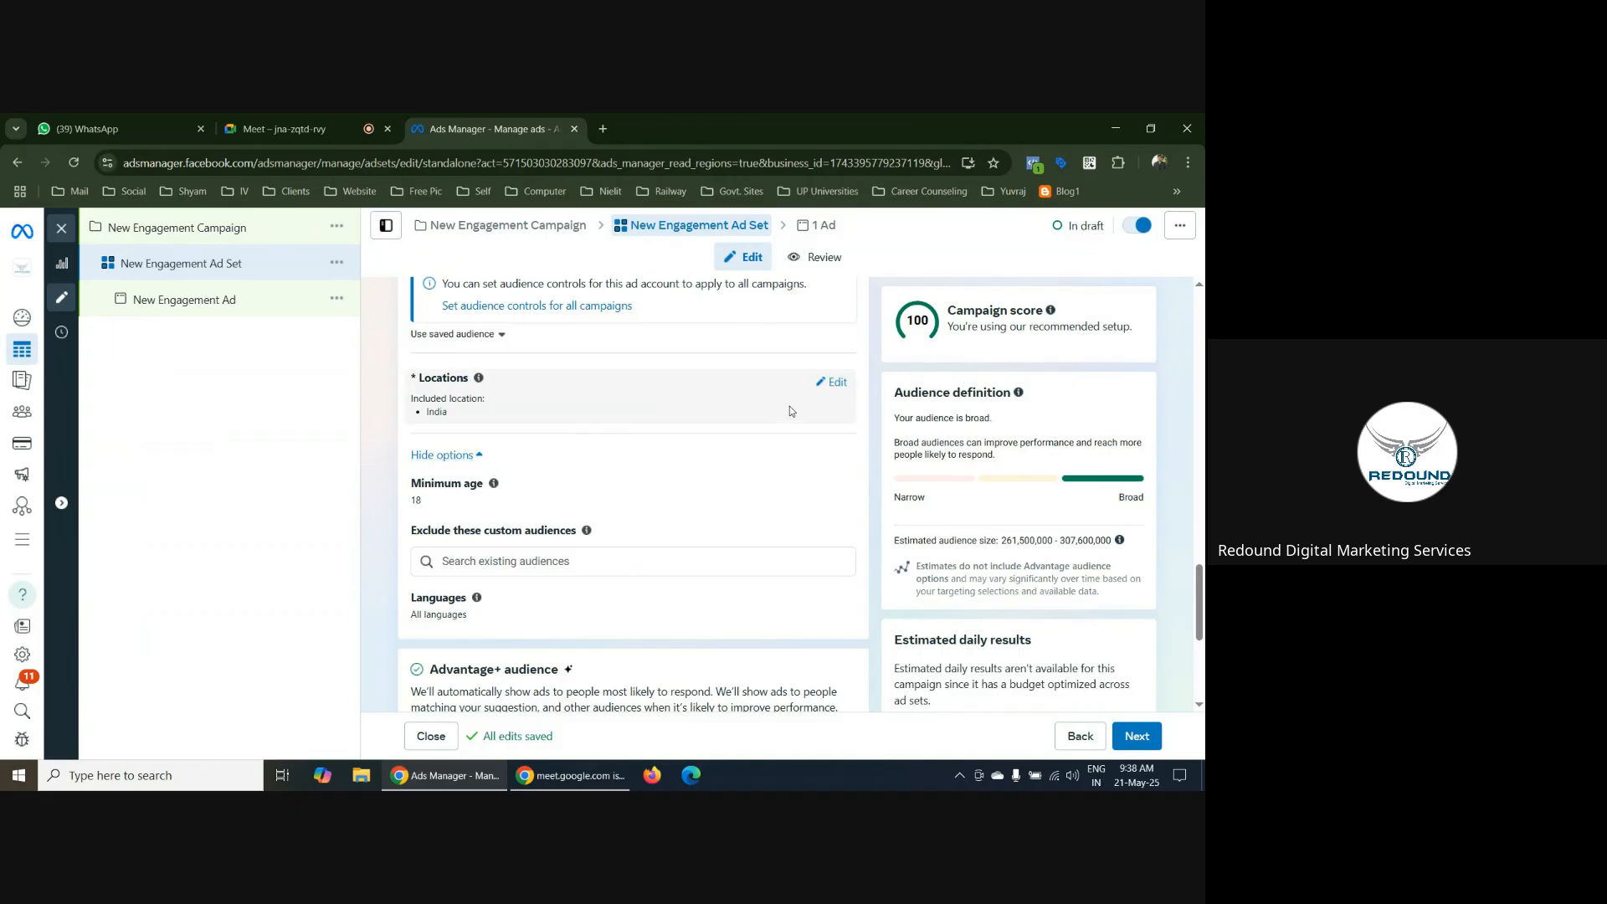
pyautogui.scroll(-4, 790, 411)
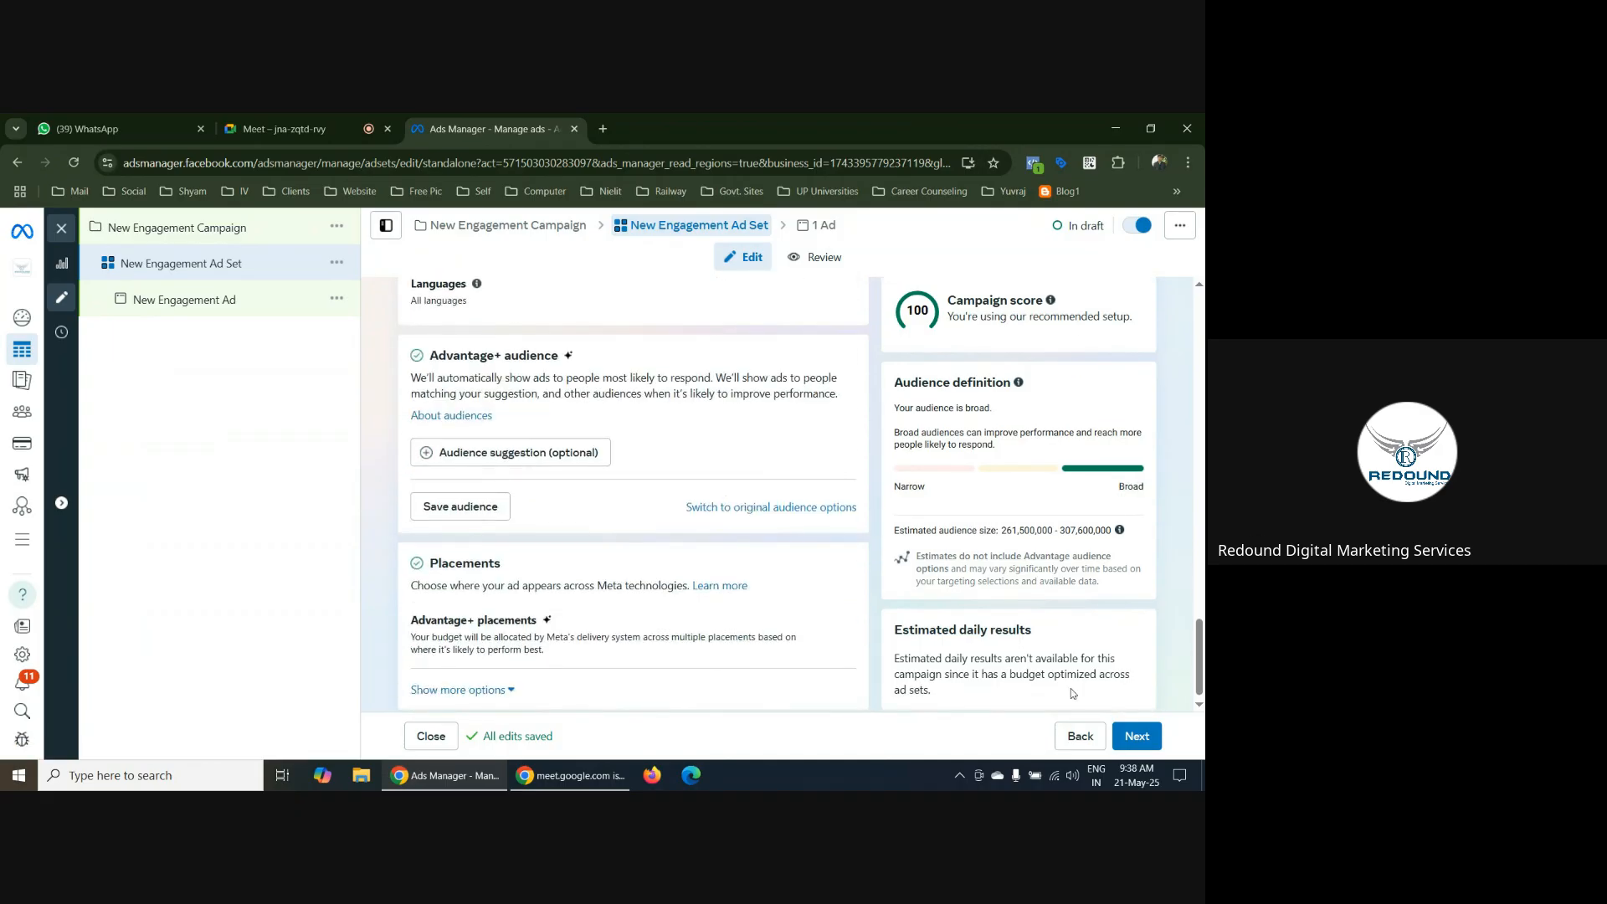
# Continue to the engagement ad and review its identity, format and creative setup options
pyautogui.click(1137, 737)
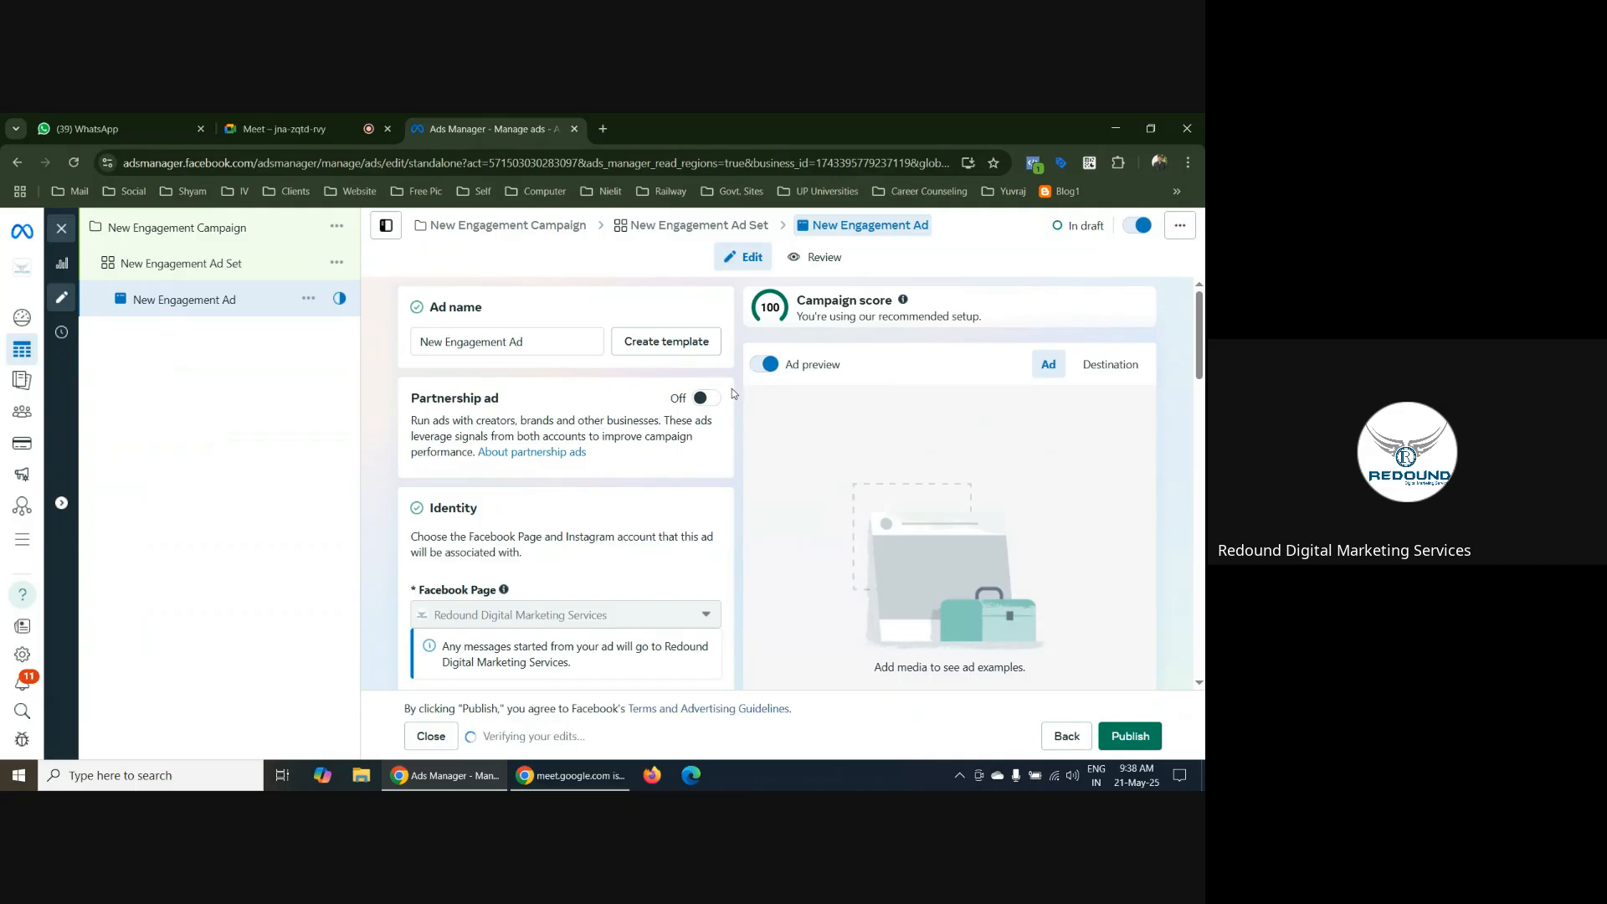
pyautogui.scroll(-4, 733, 394)
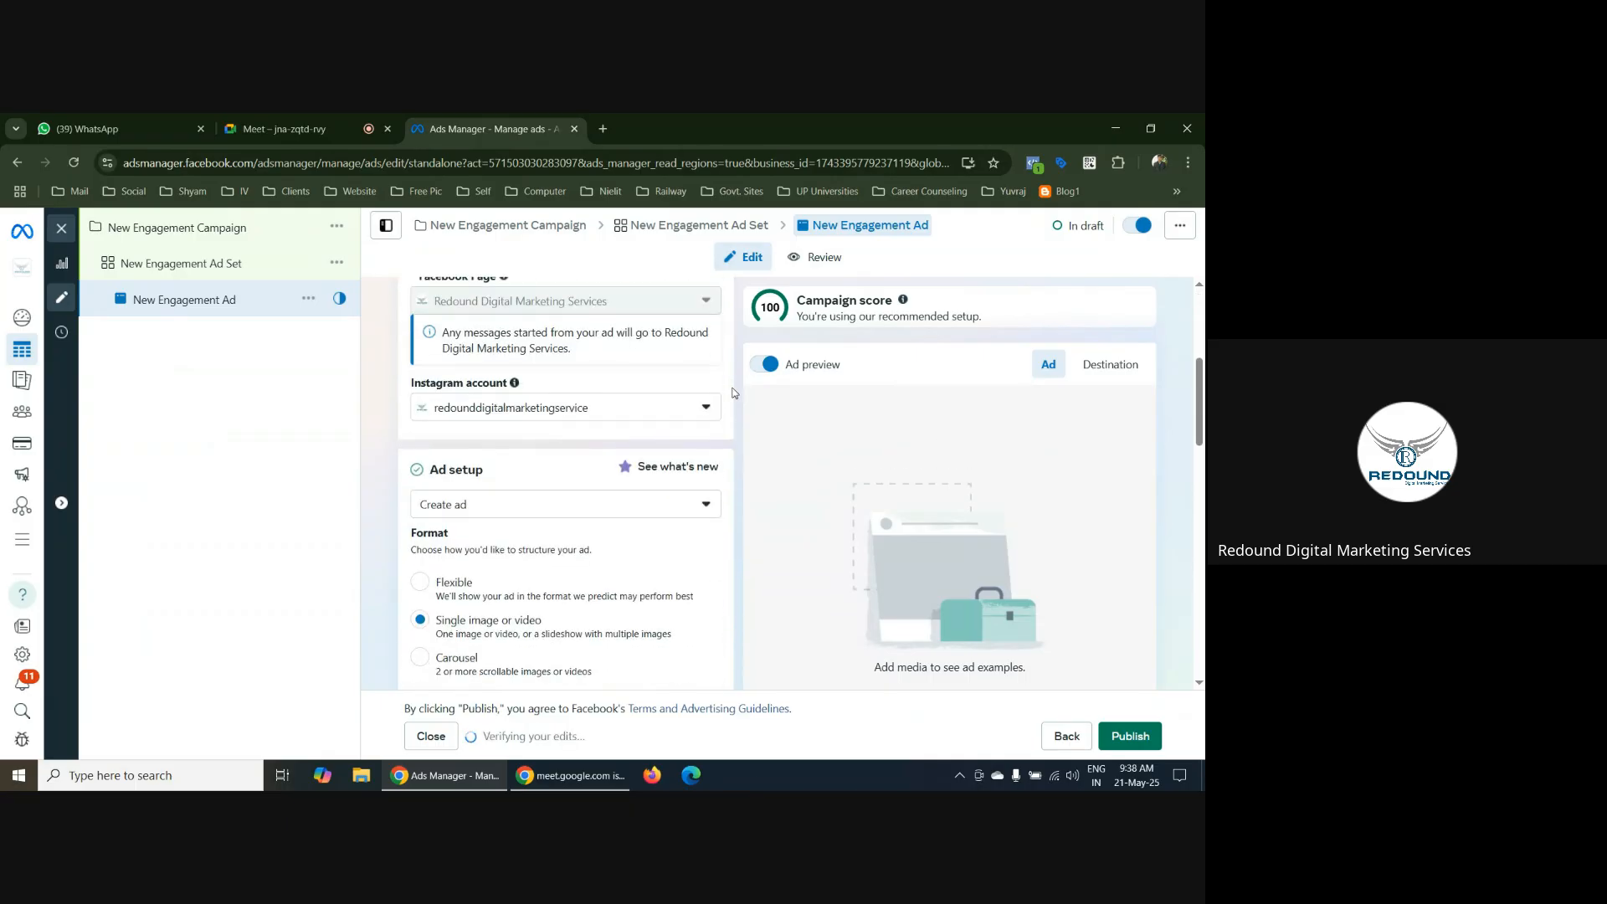
pyautogui.scroll(-1, 733, 393)
pyautogui.scroll(-3, 734, 393)
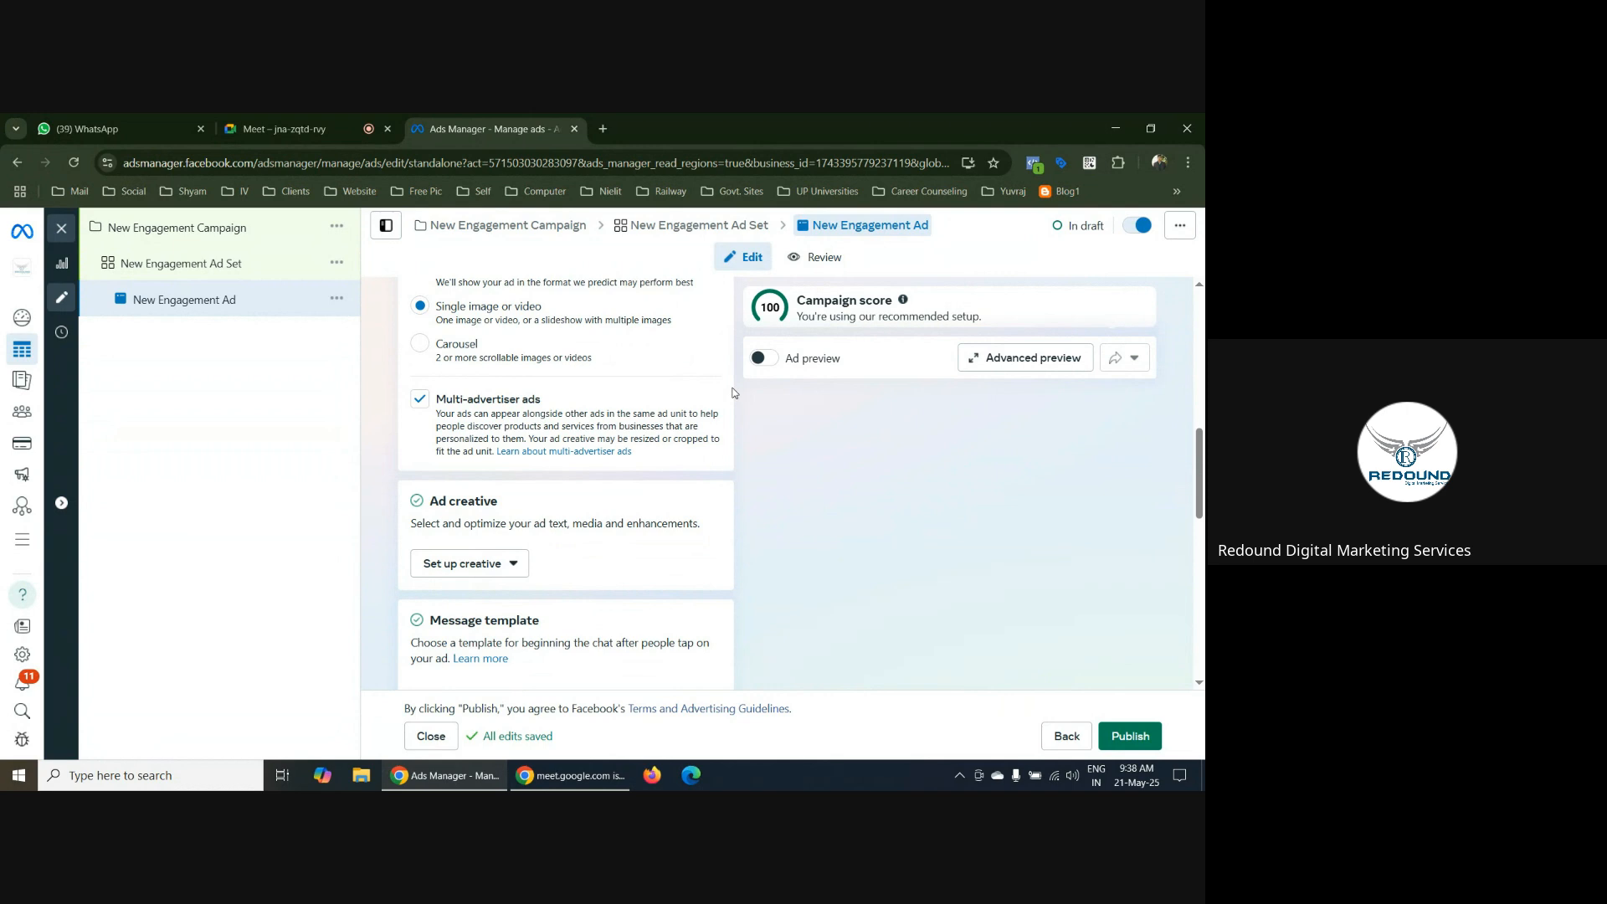
pyautogui.scroll(1, 733, 392)
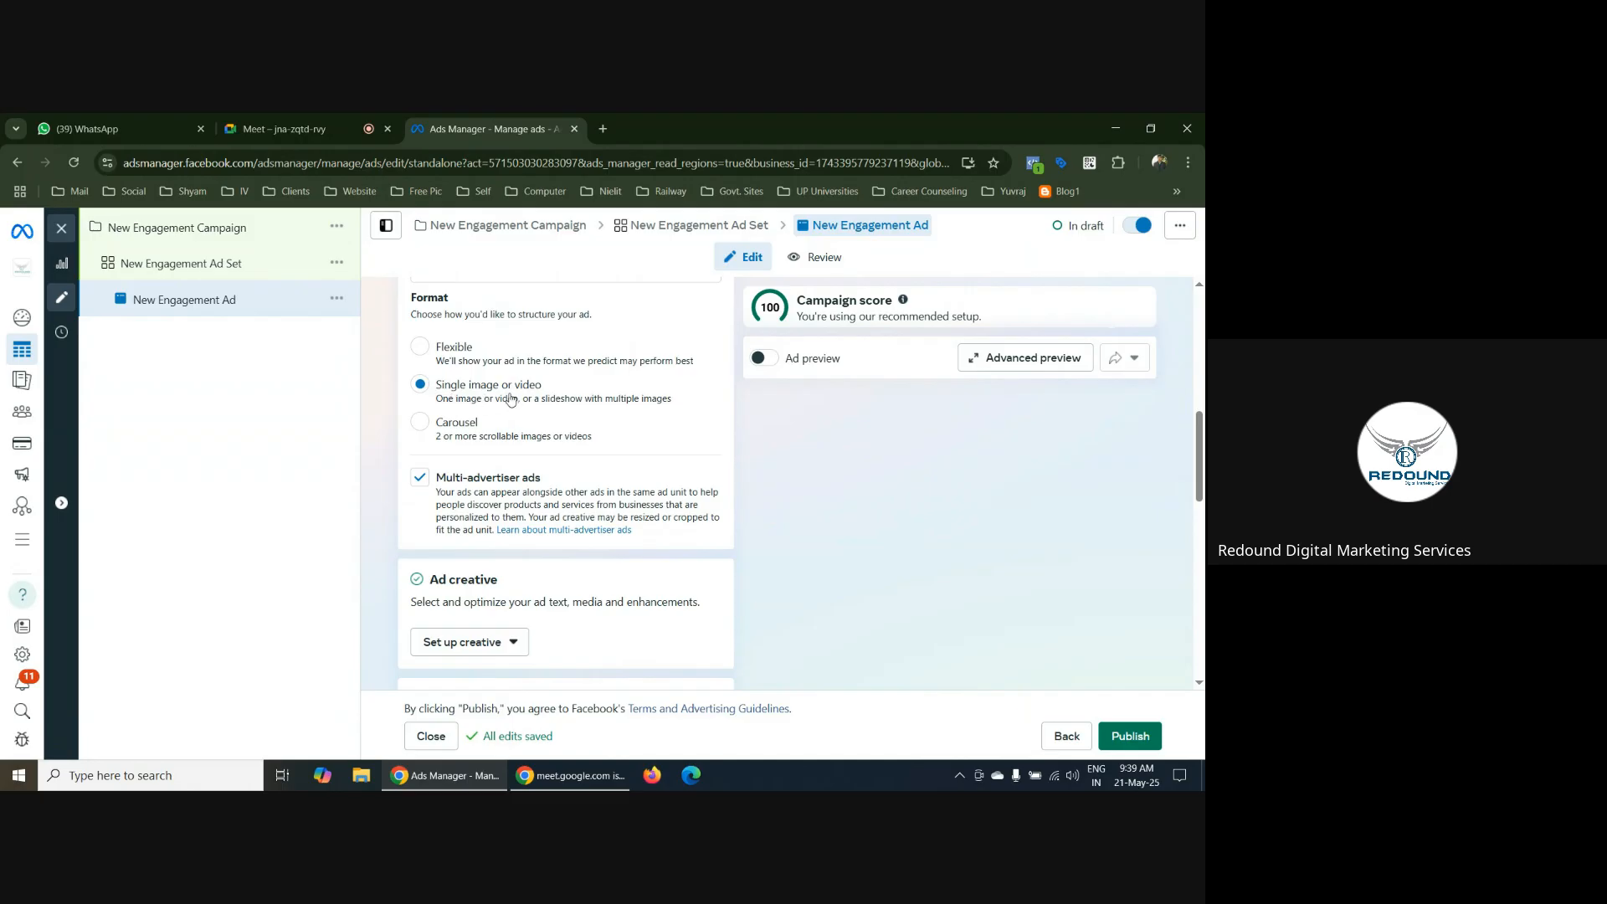
pyautogui.scroll(-3, 757, 421)
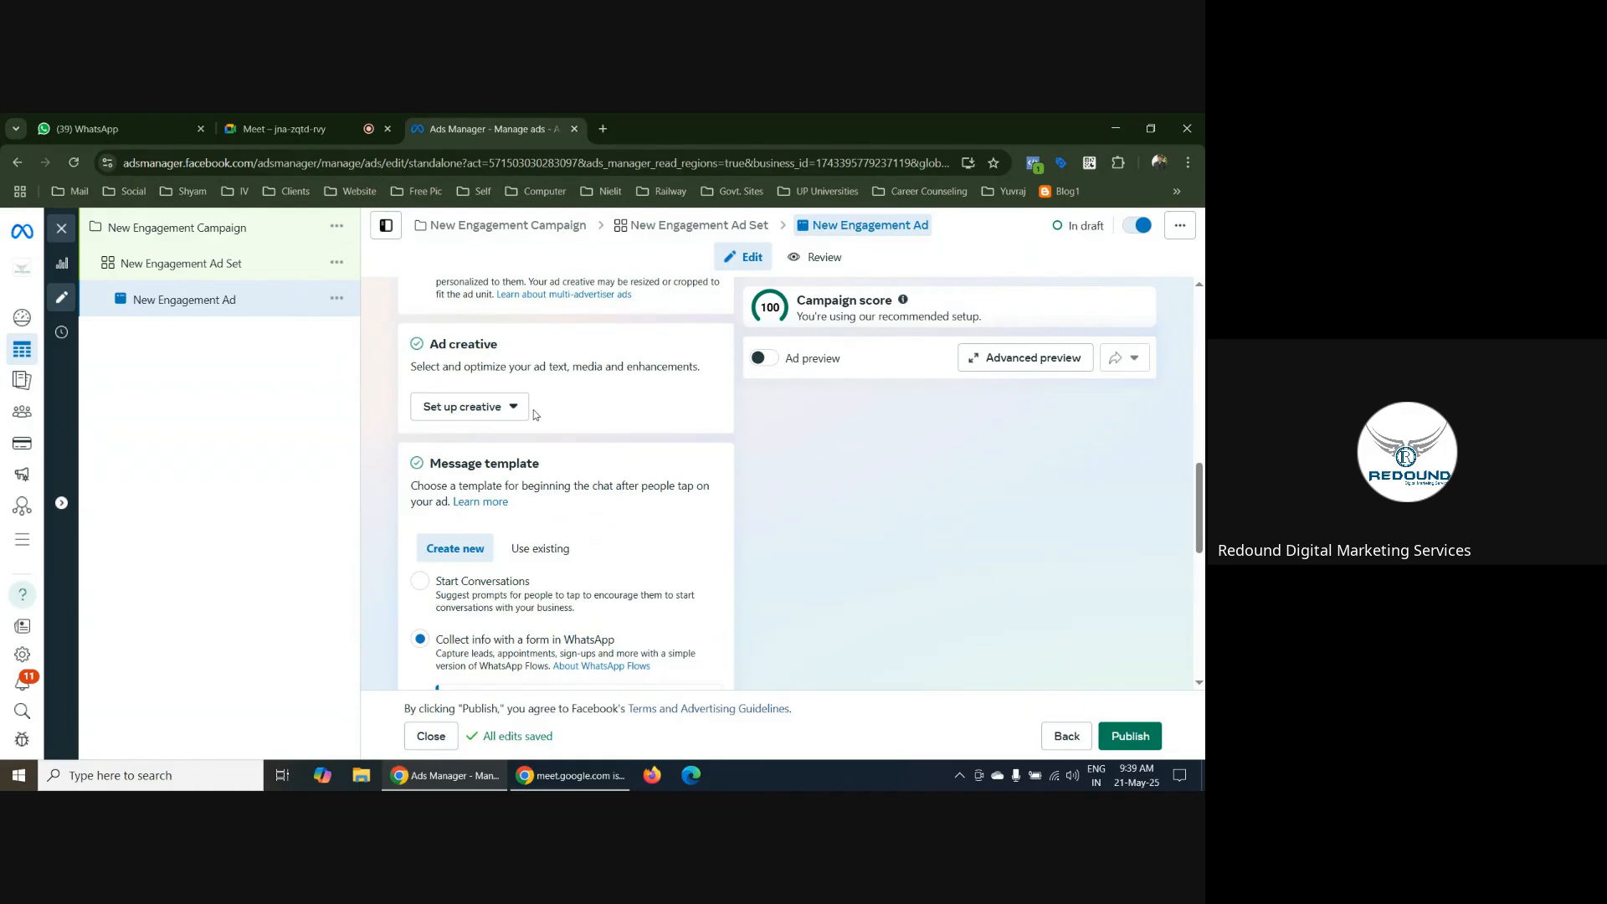
pyautogui.click(513, 407)
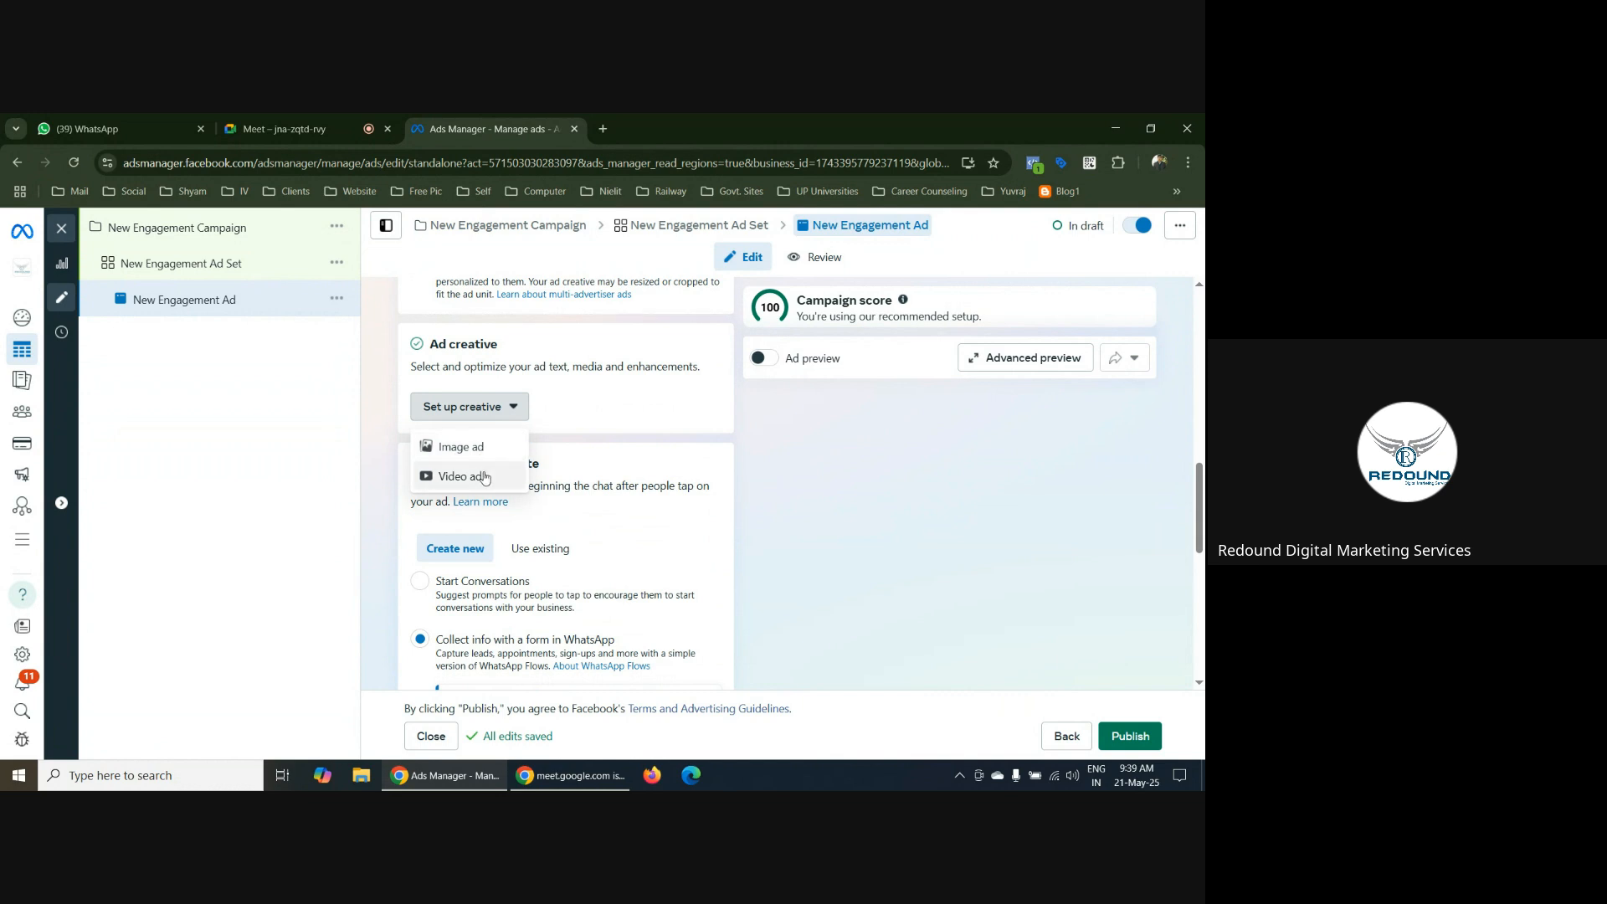
pyautogui.click(744, 420)
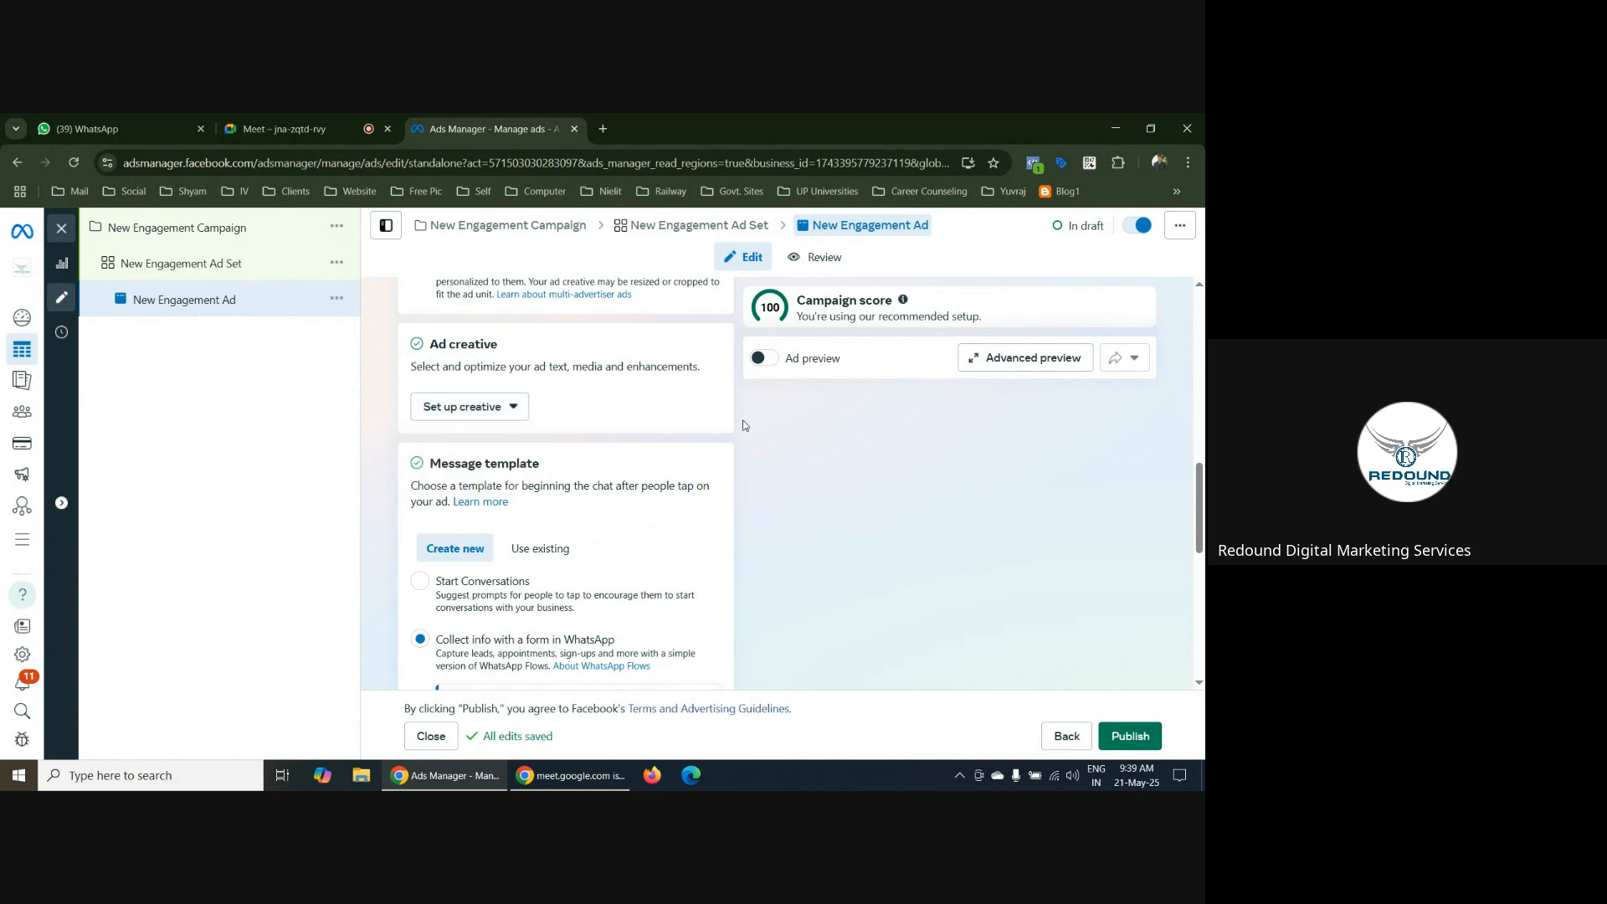
# Choose Start Conversations as the ad's message template and open that template for editing
pyautogui.scroll(-2, 741, 420)
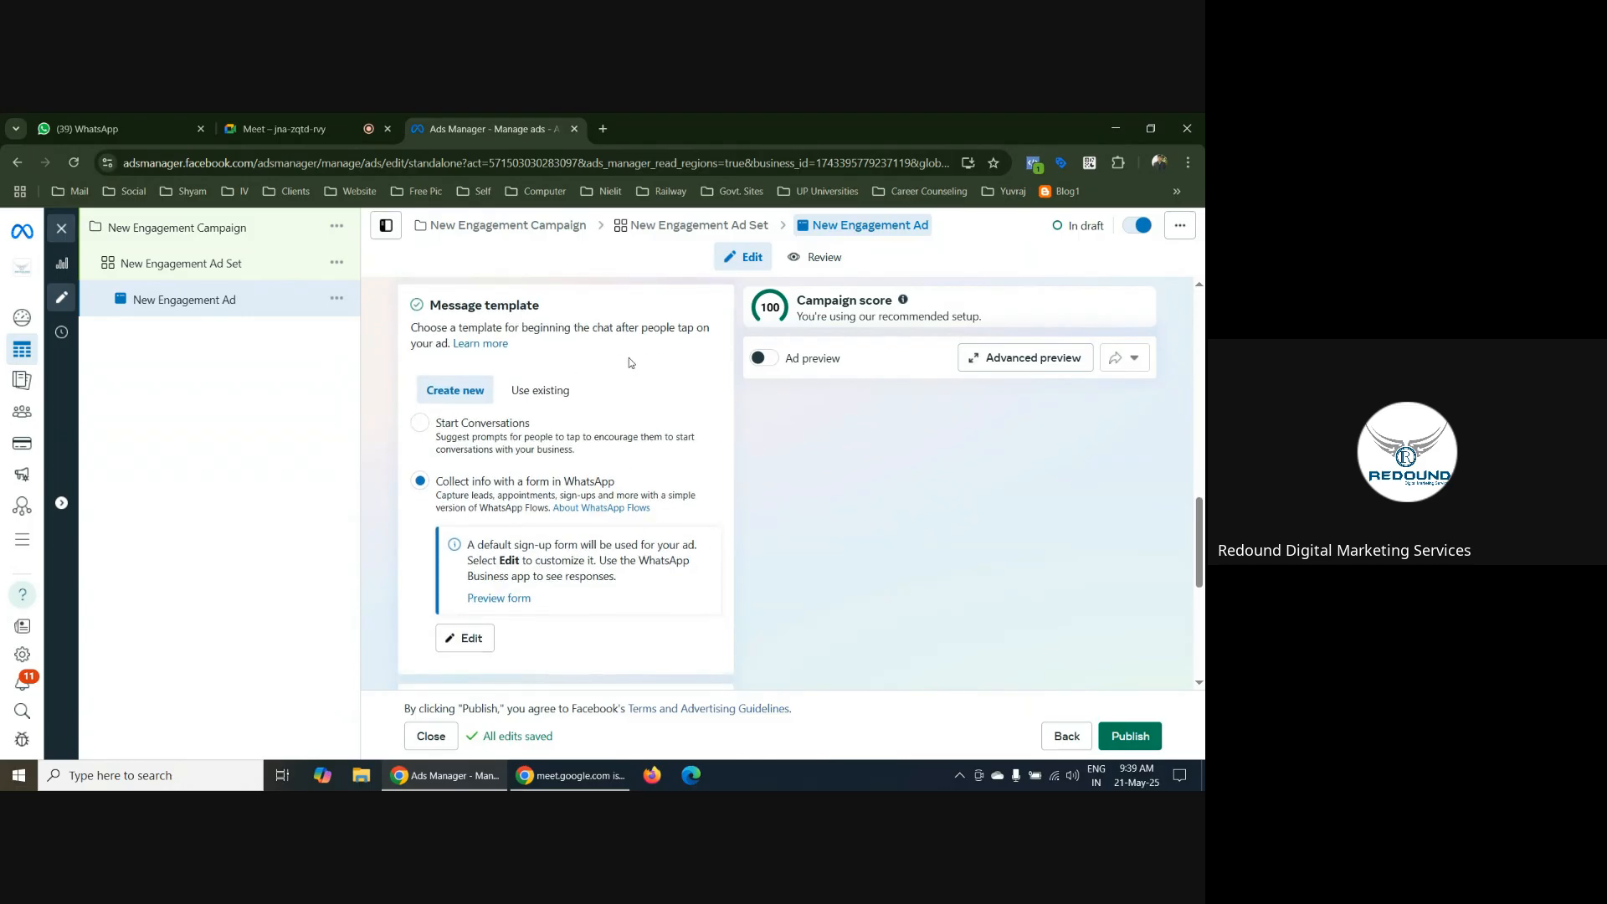
pyautogui.scroll(-1, 630, 360)
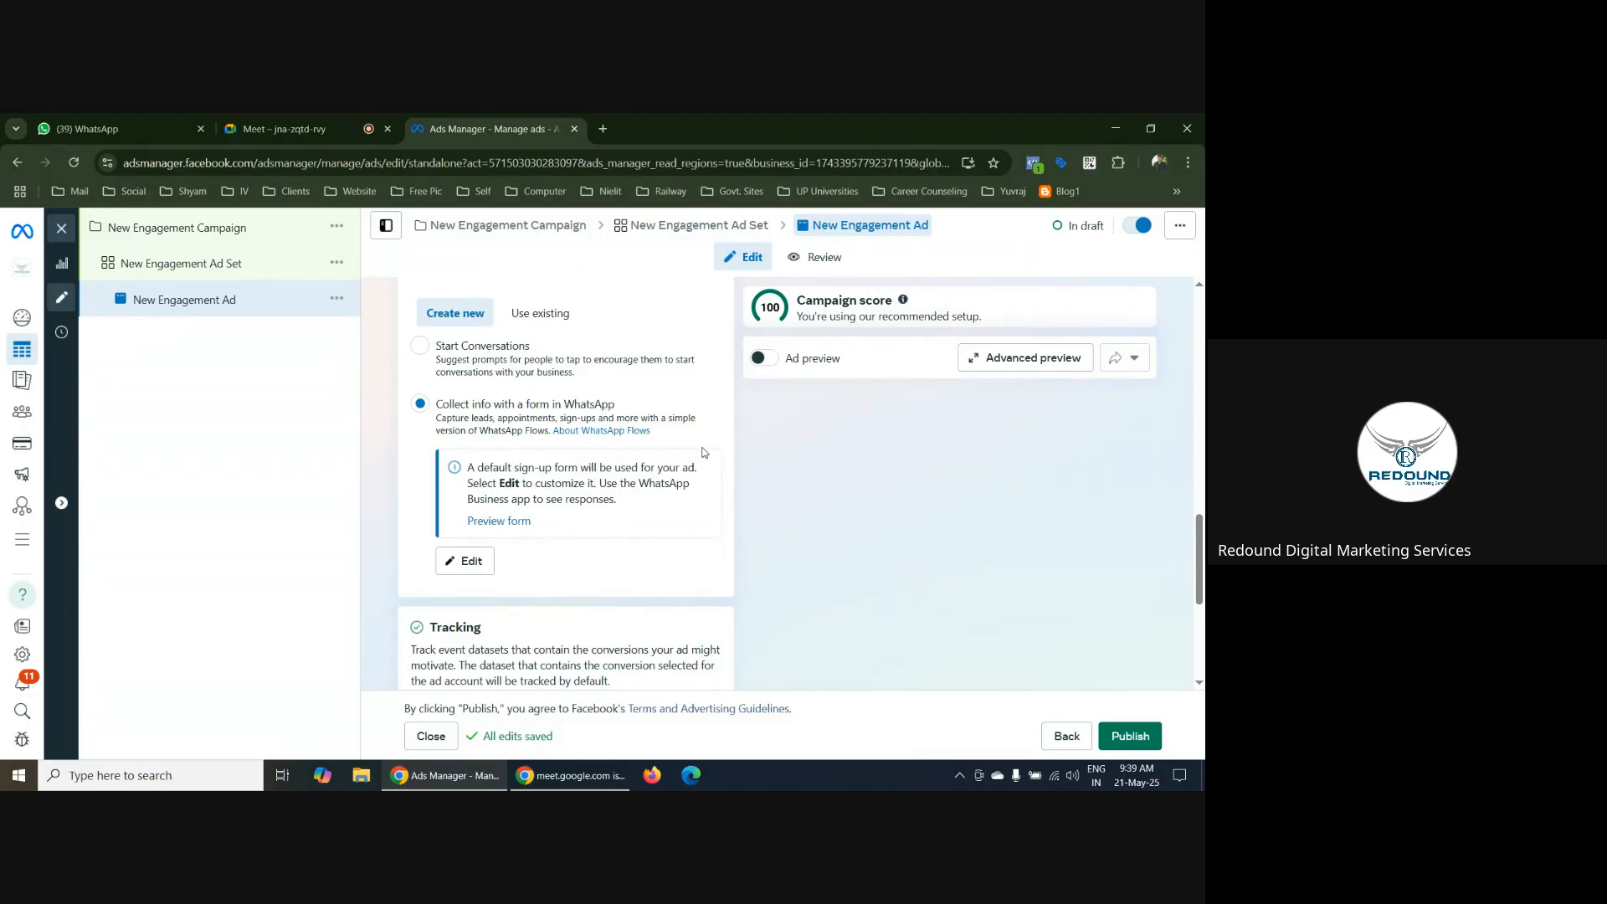
pyautogui.scroll(1, 586, 461)
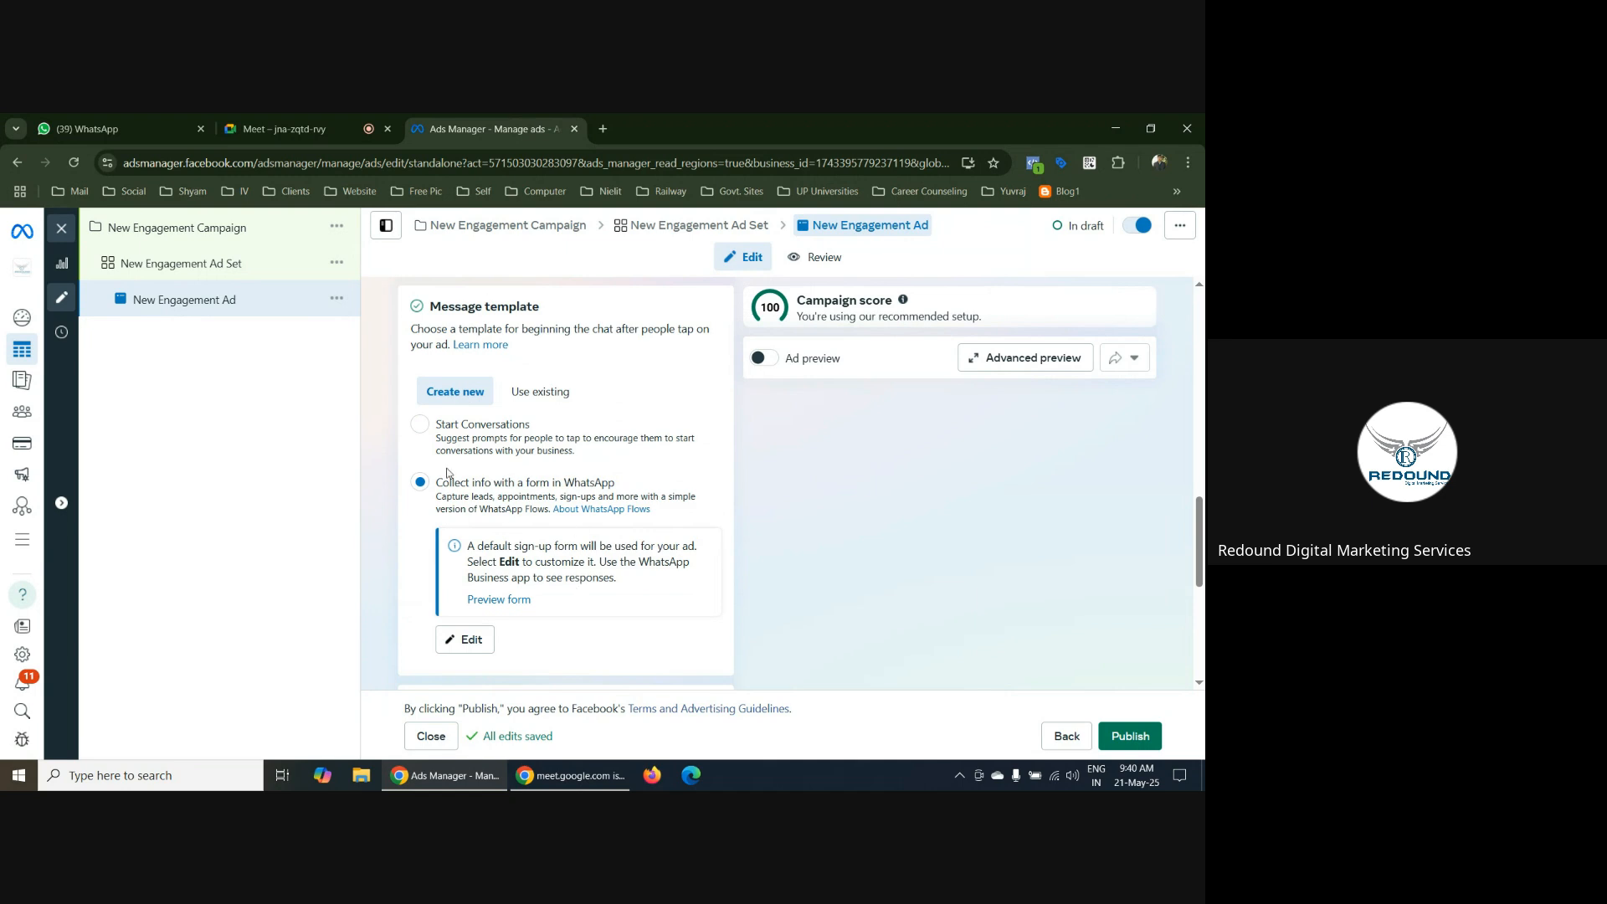
pyautogui.click(420, 425)
pyautogui.scroll(-1, 582, 483)
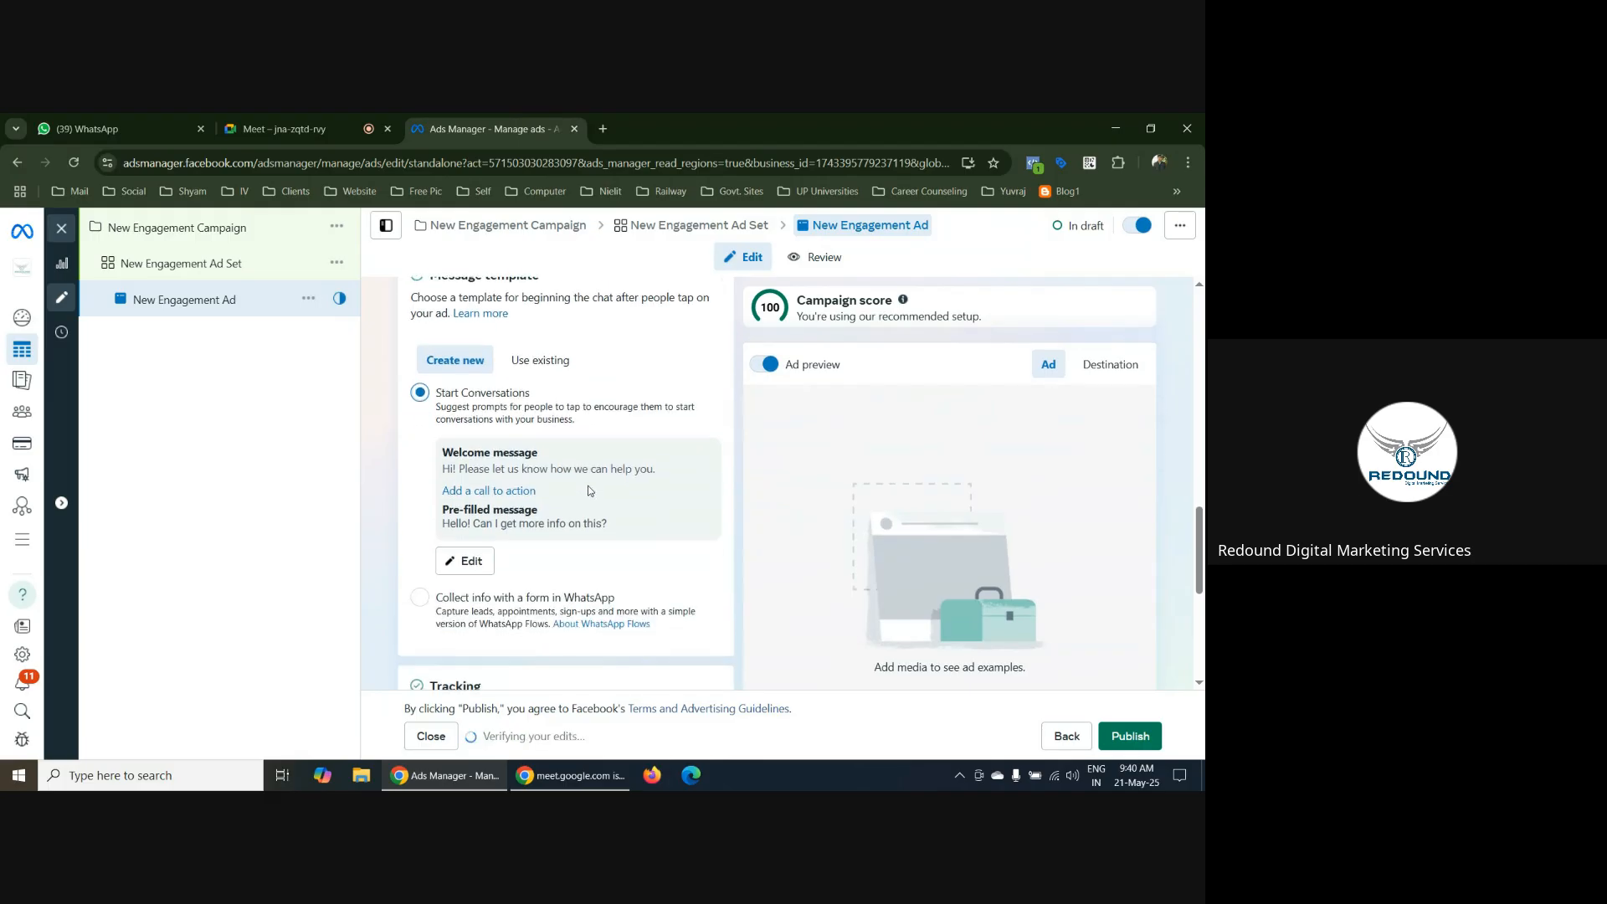
pyautogui.scroll(-1, 620, 498)
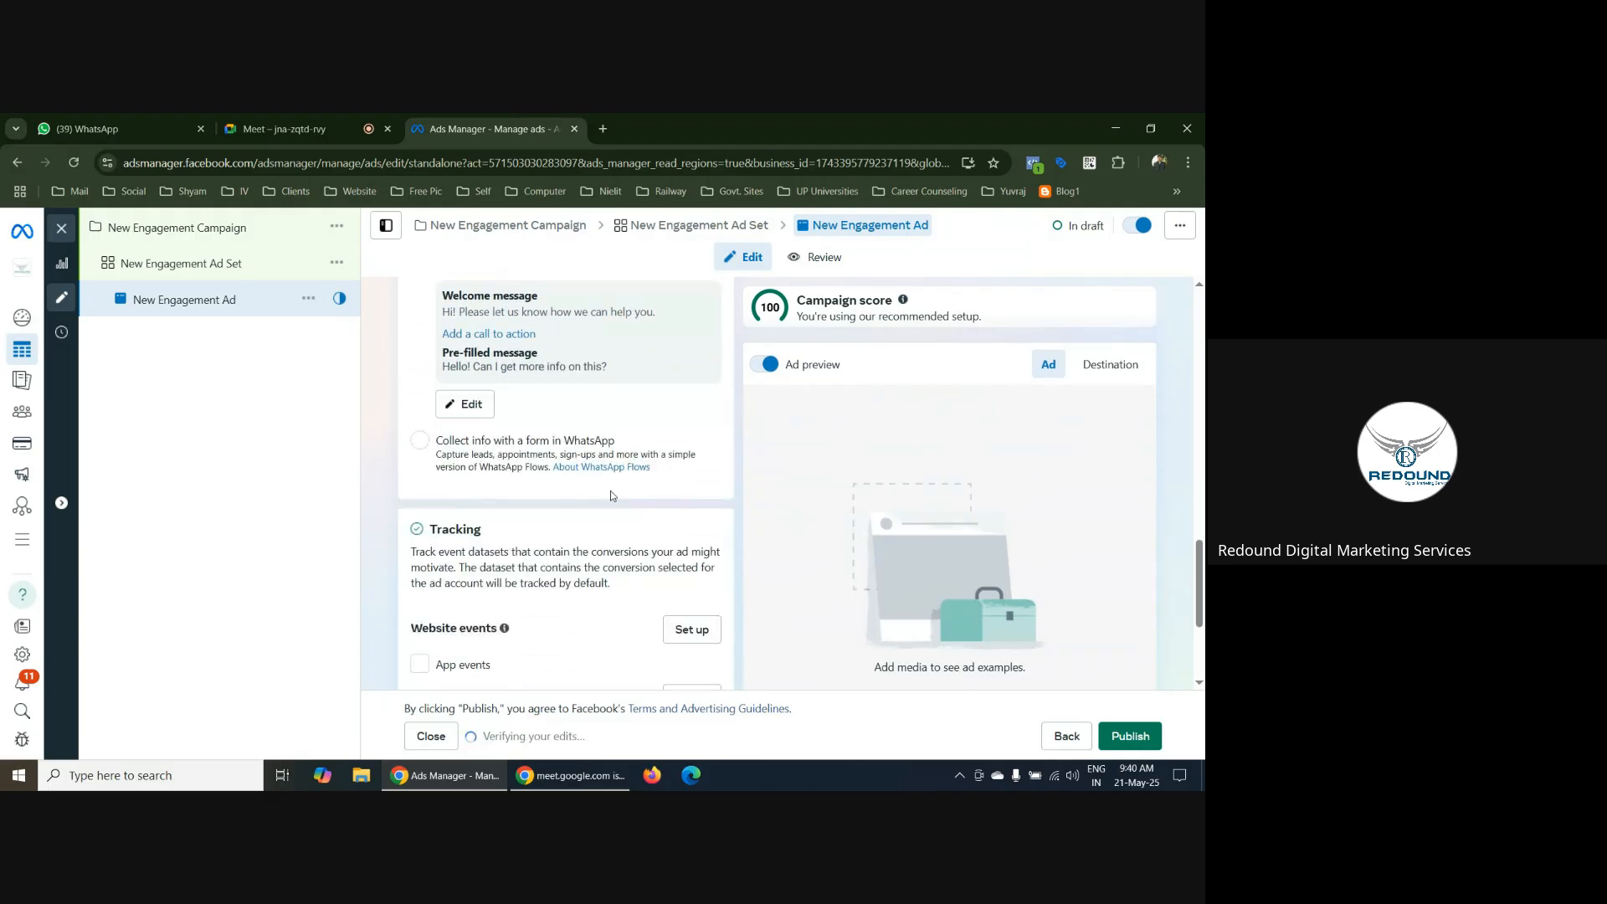
pyautogui.scroll(-2, 469, 405)
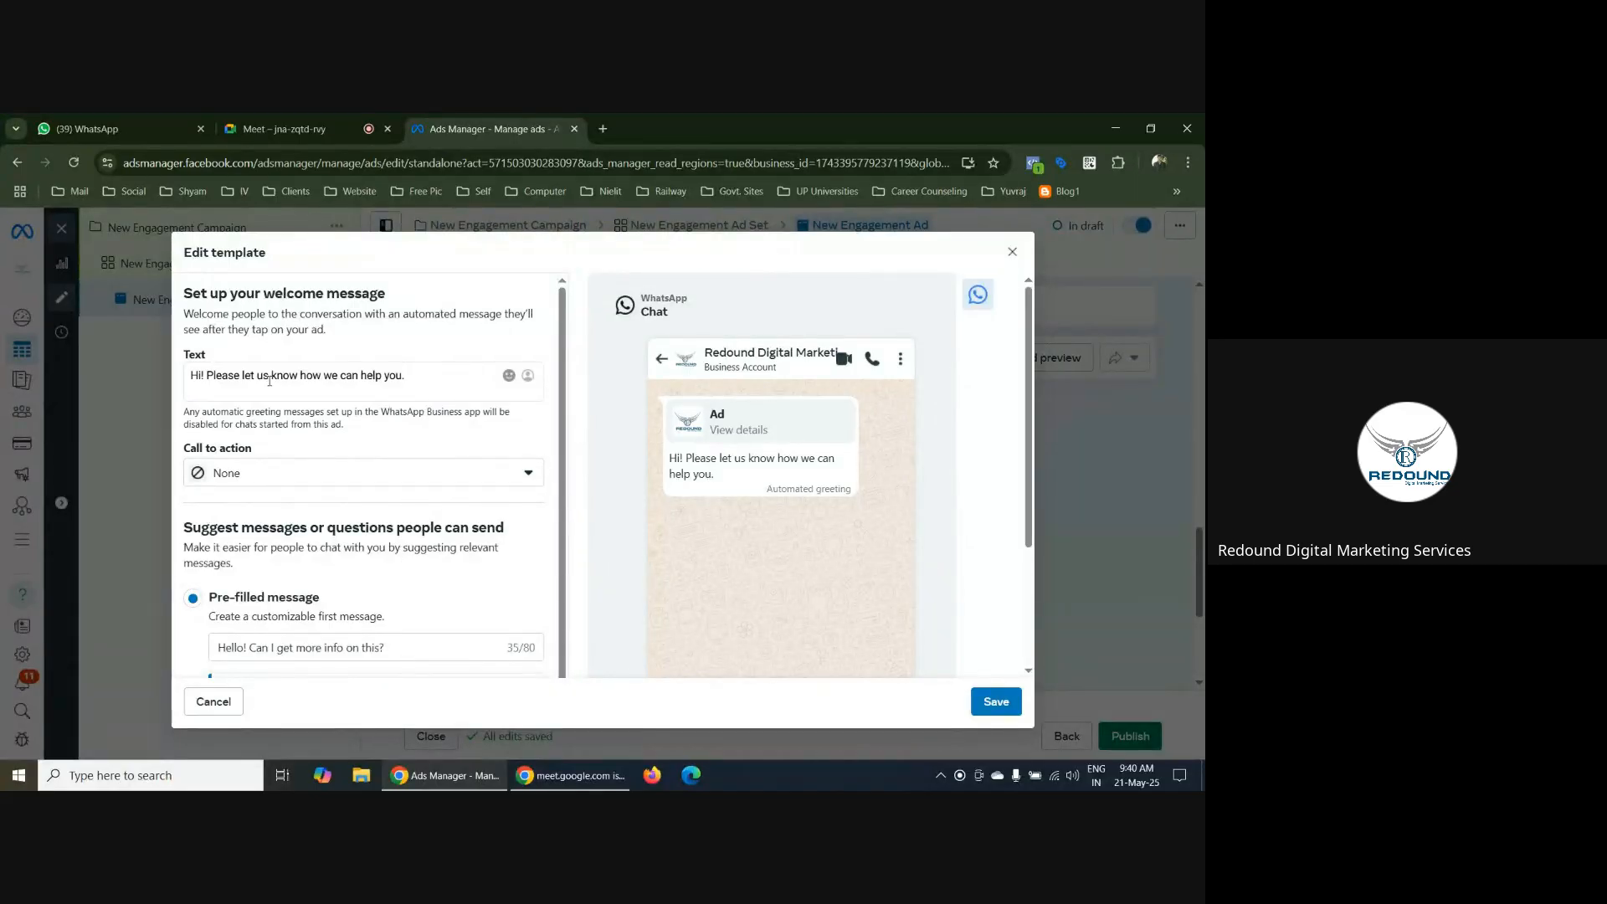
# Change the template's welcome message to "Hi! Please let us know your concern."
pyautogui.moveTo(363, 375); pyautogui.dragTo(387, 376)
pyautogui.click(407, 375)
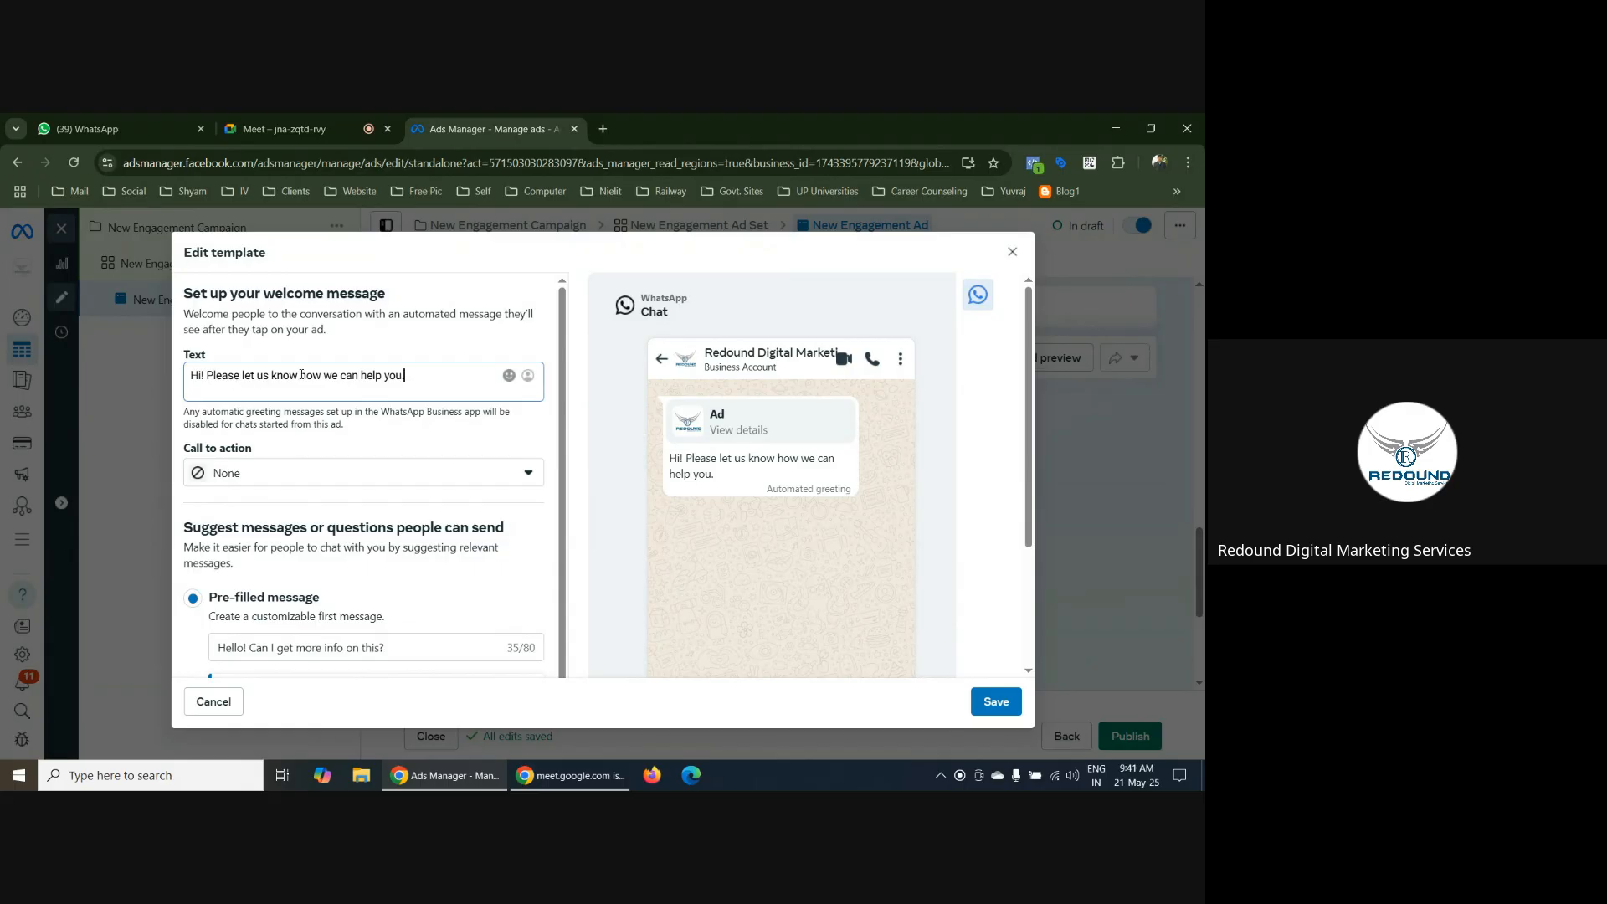
pyautogui.moveTo(301, 375); pyautogui.dragTo(403, 376)
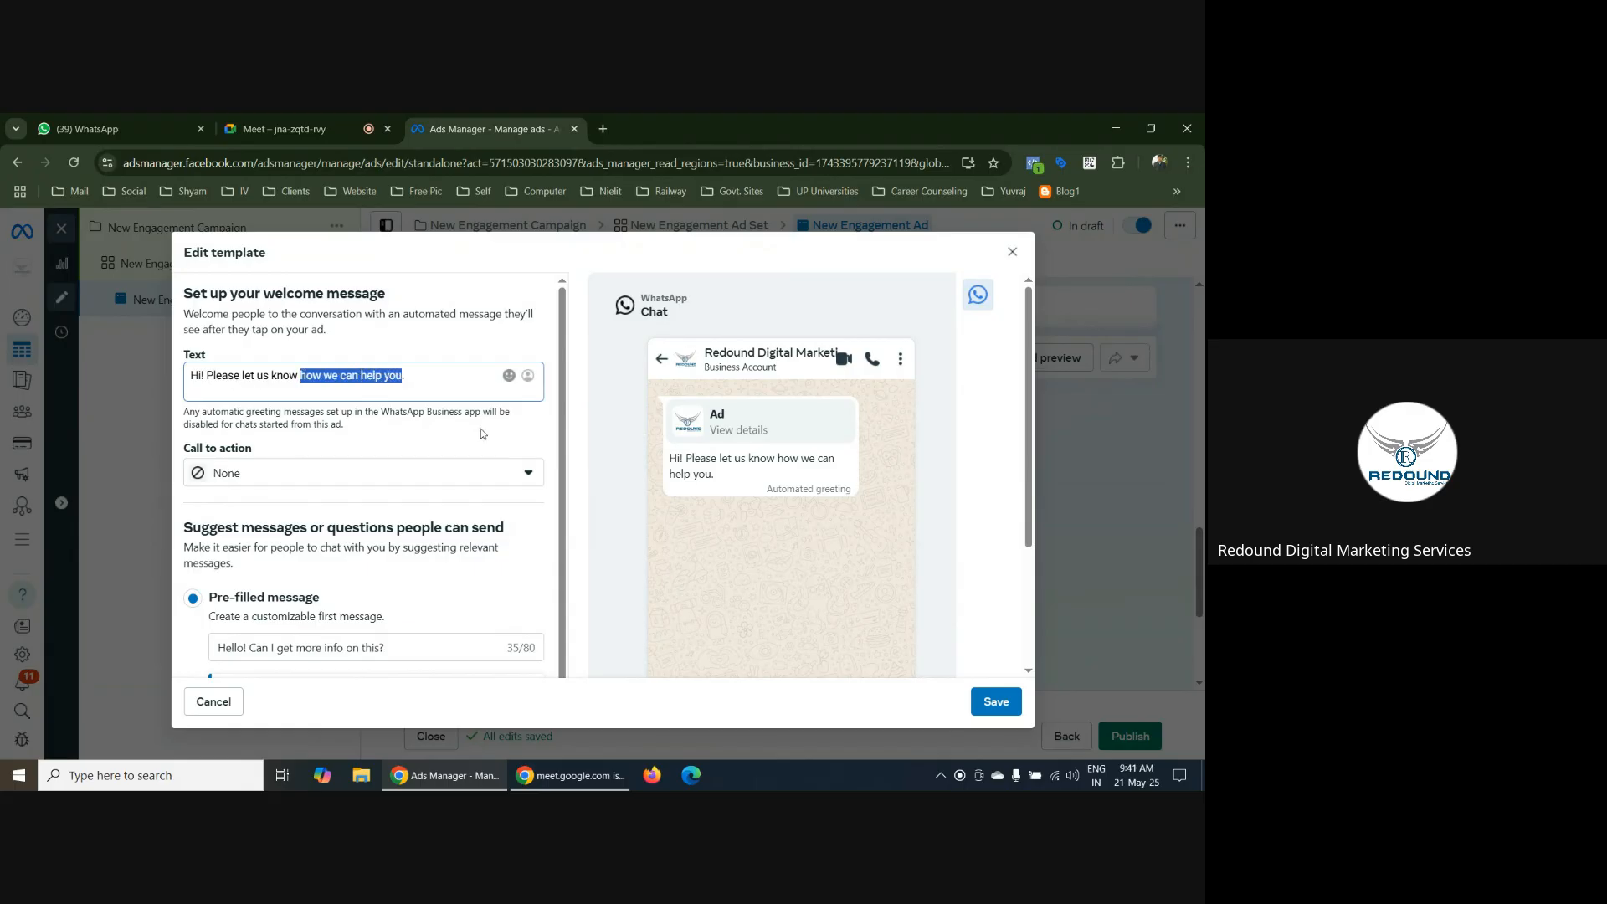
pyautogui.write('your')
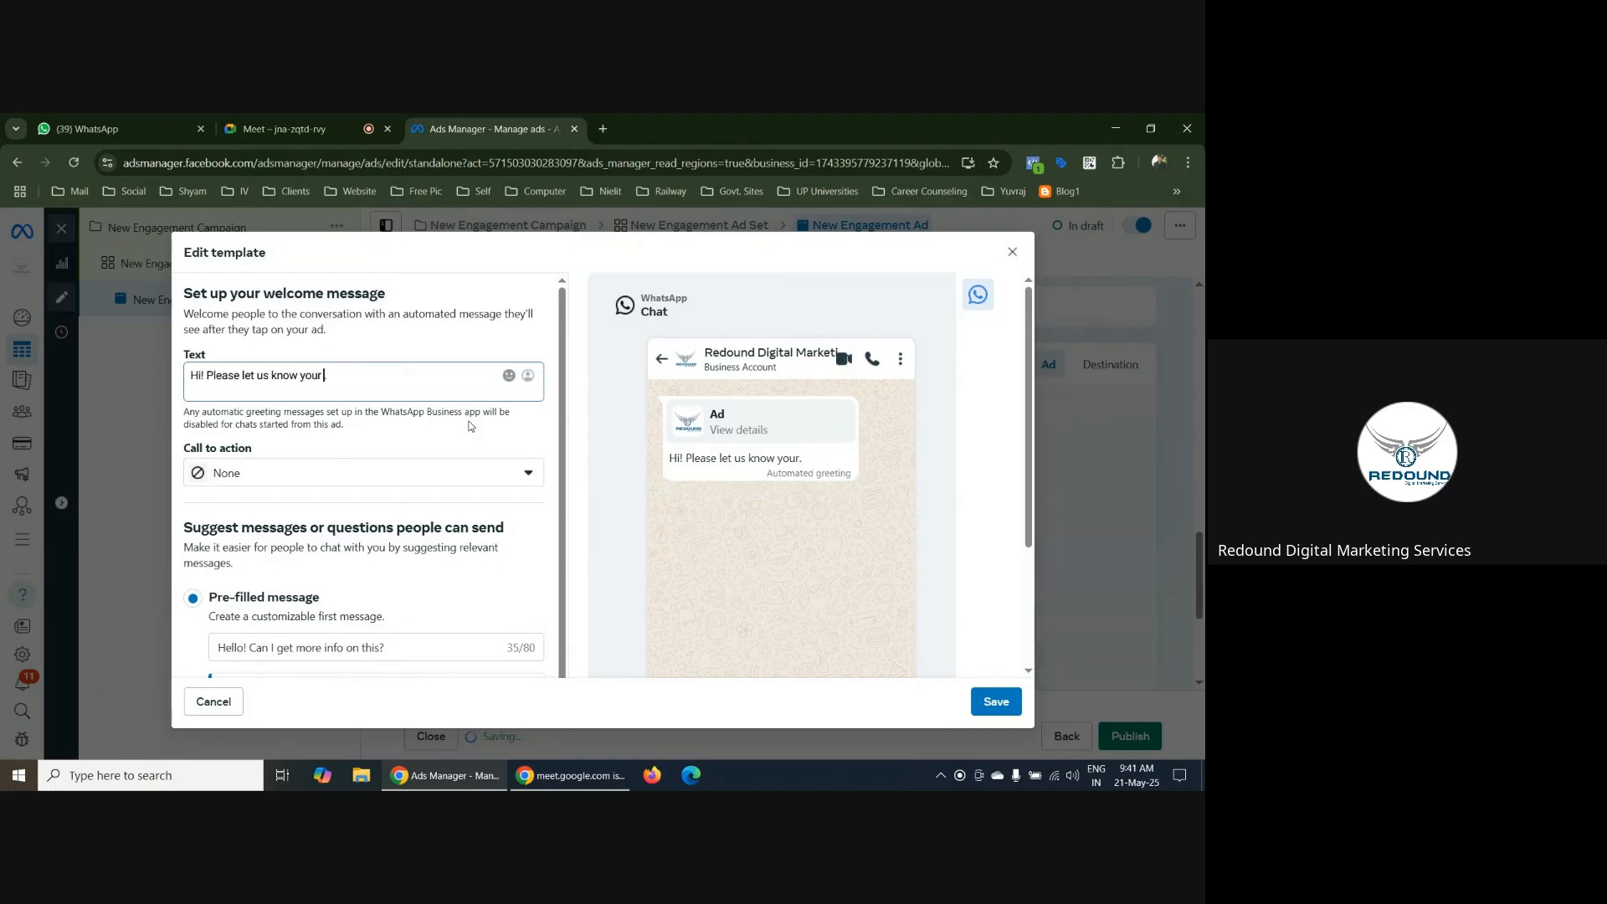
pyautogui.write(' concern.')
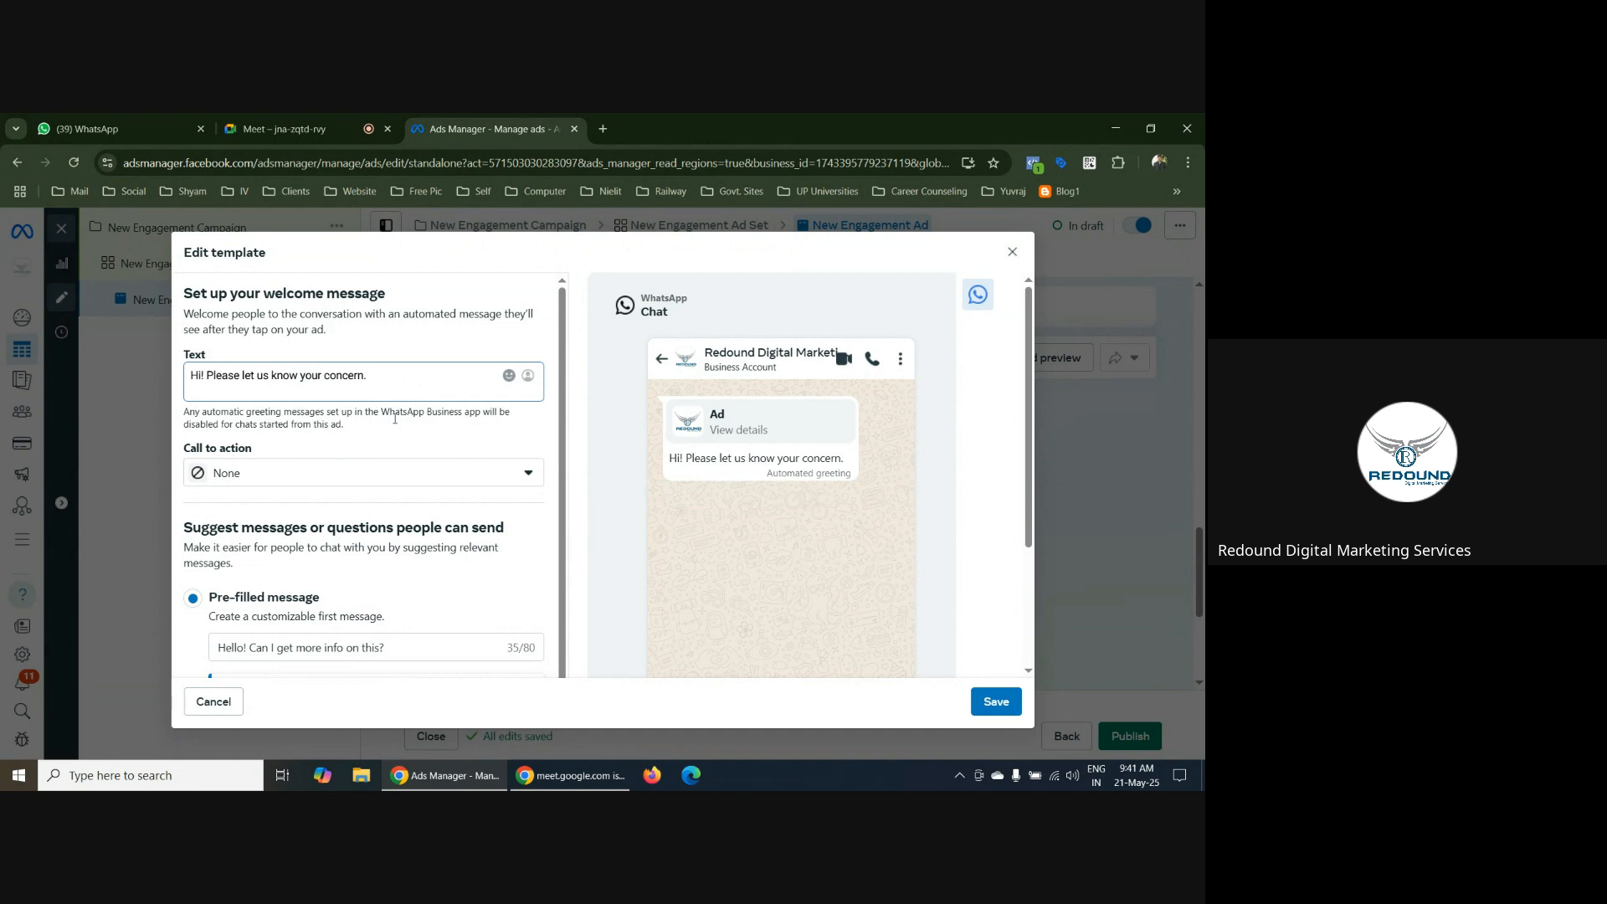
# Set the welcome message's call to action to Call now and review the suggested message options
pyautogui.click(254, 476)
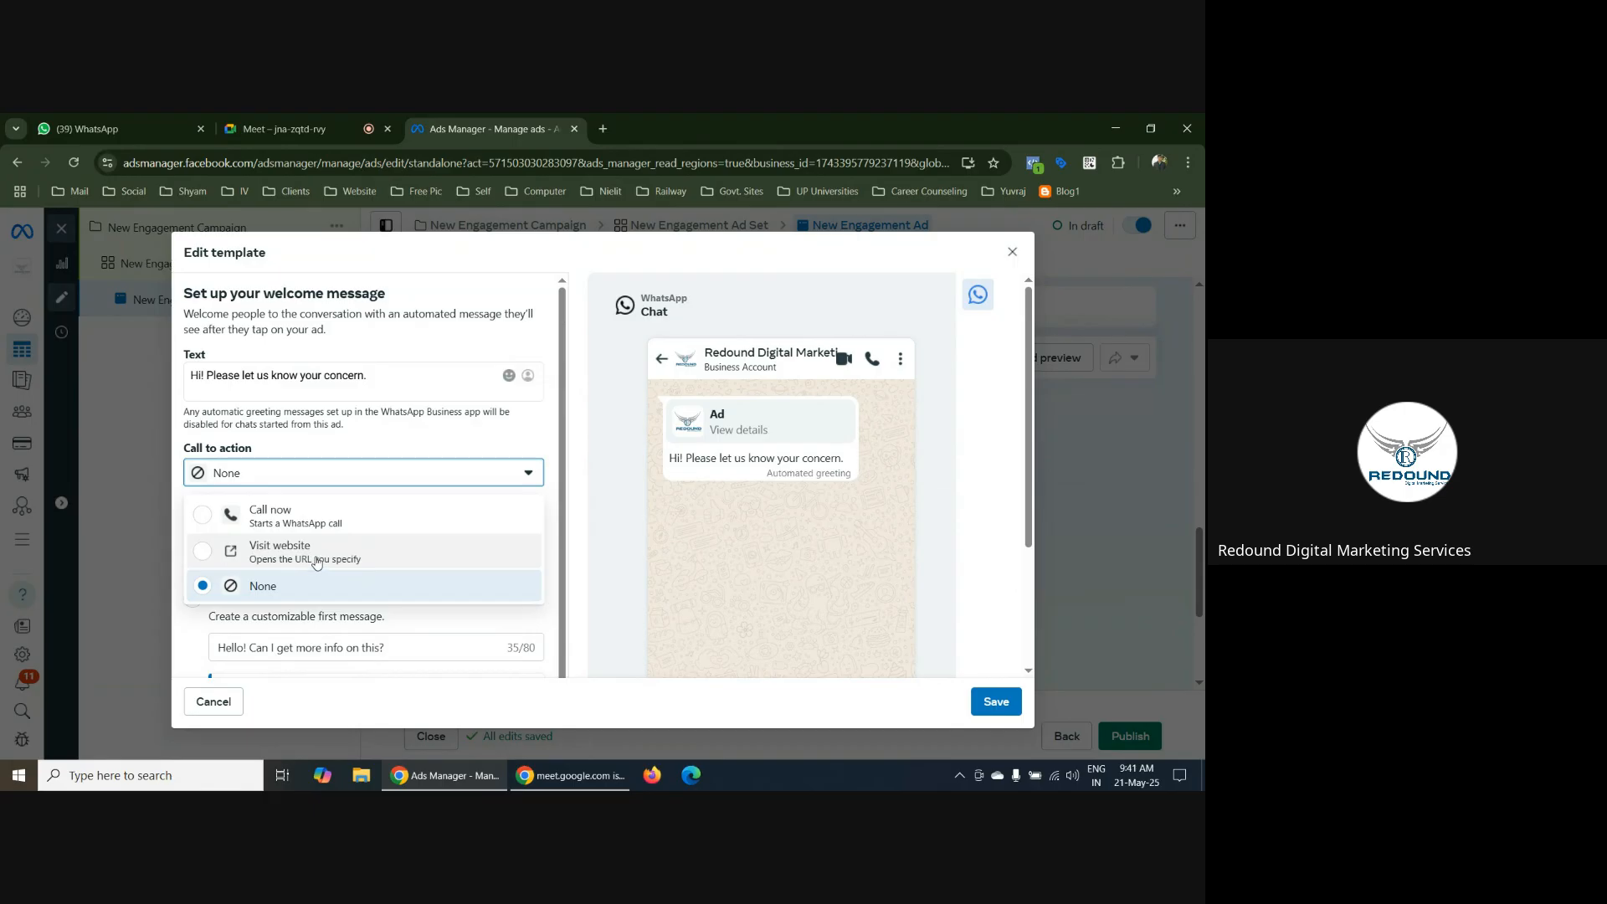
pyautogui.click(201, 520)
pyautogui.scroll(-1, 331, 498)
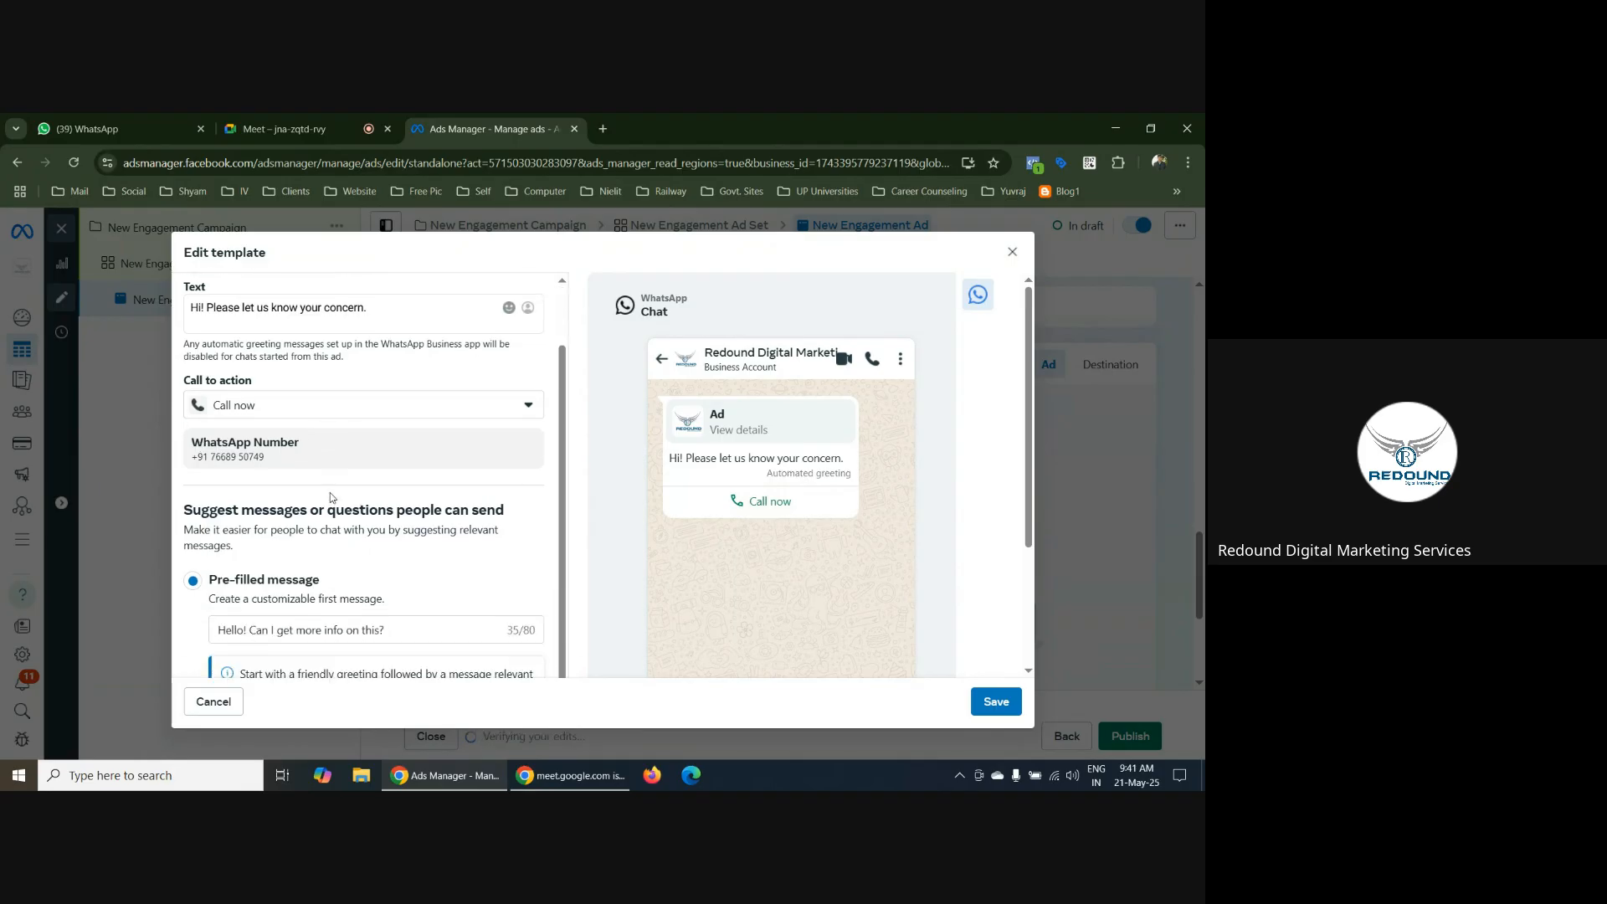
pyautogui.scroll(-3, 380, 569)
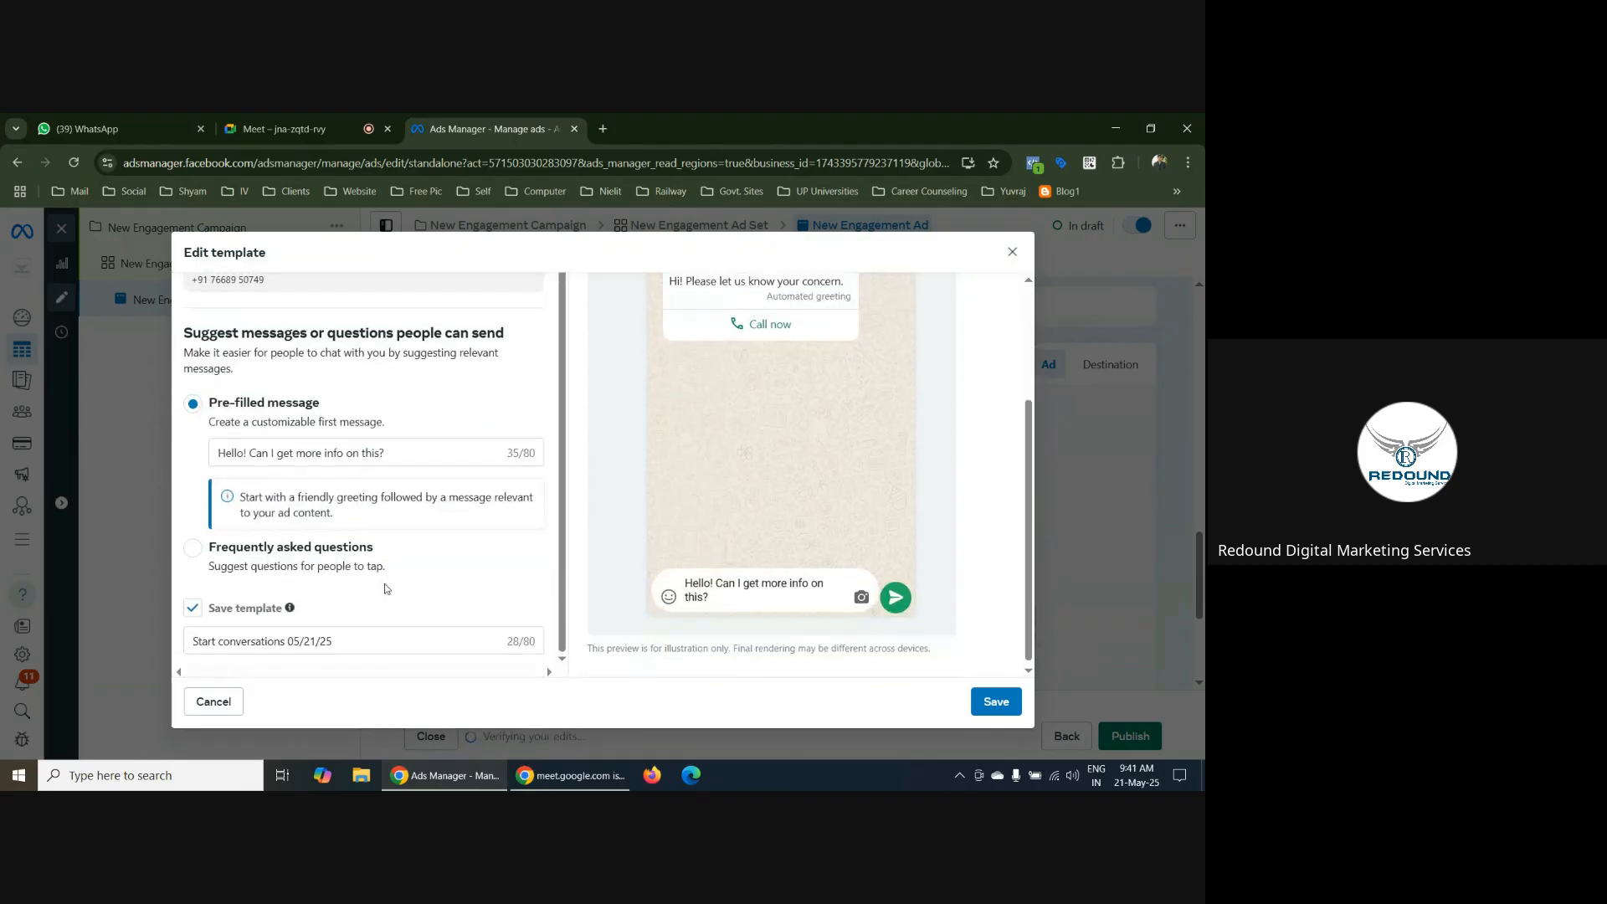
# Replace the pre-filled message with "Hi, I want to join Digital Marketing course. Please send me details." and check the chat preview
pyautogui.click(410, 450)
pyautogui.moveTo(410, 450); pyautogui.dragTo(224, 444)
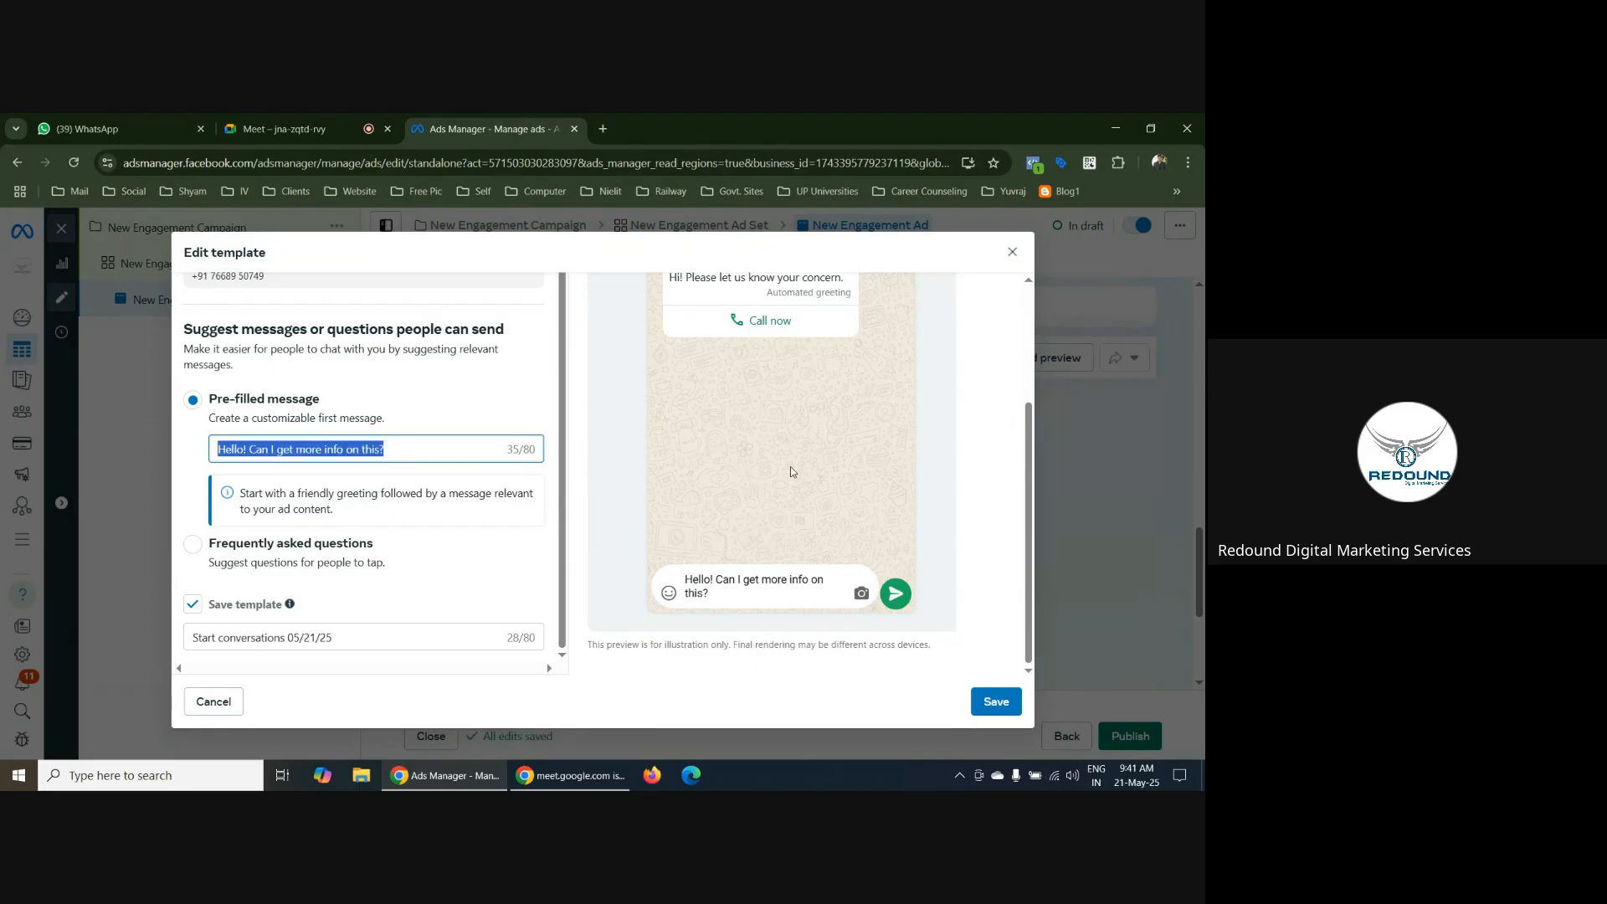
pyautogui.scroll(2, 830, 474)
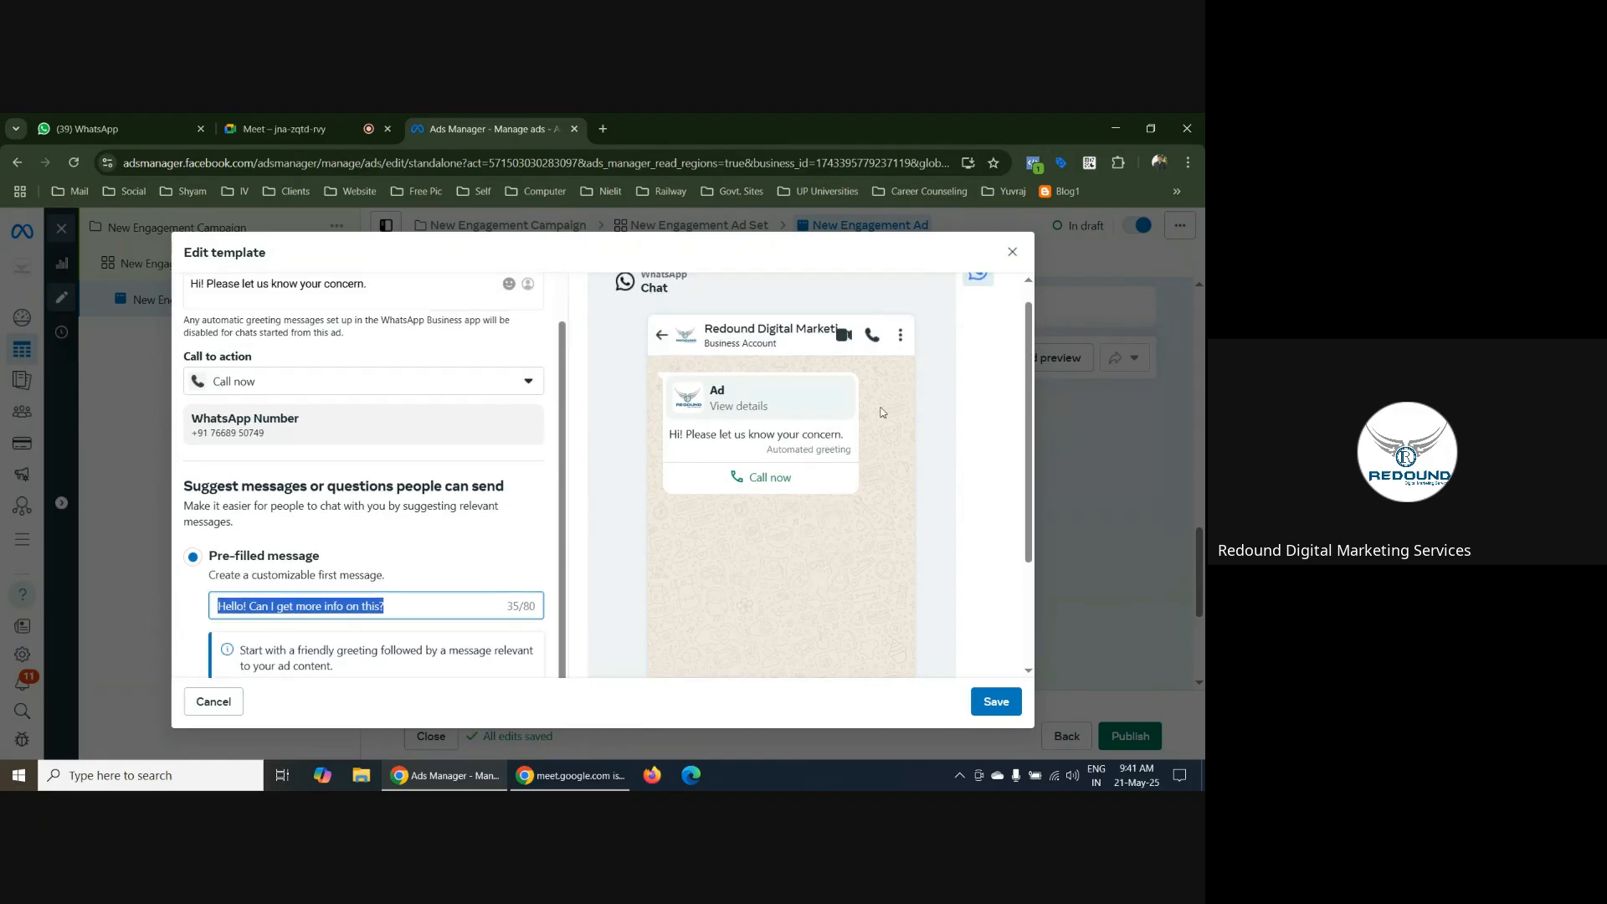
pyautogui.scroll(-1, 837, 386)
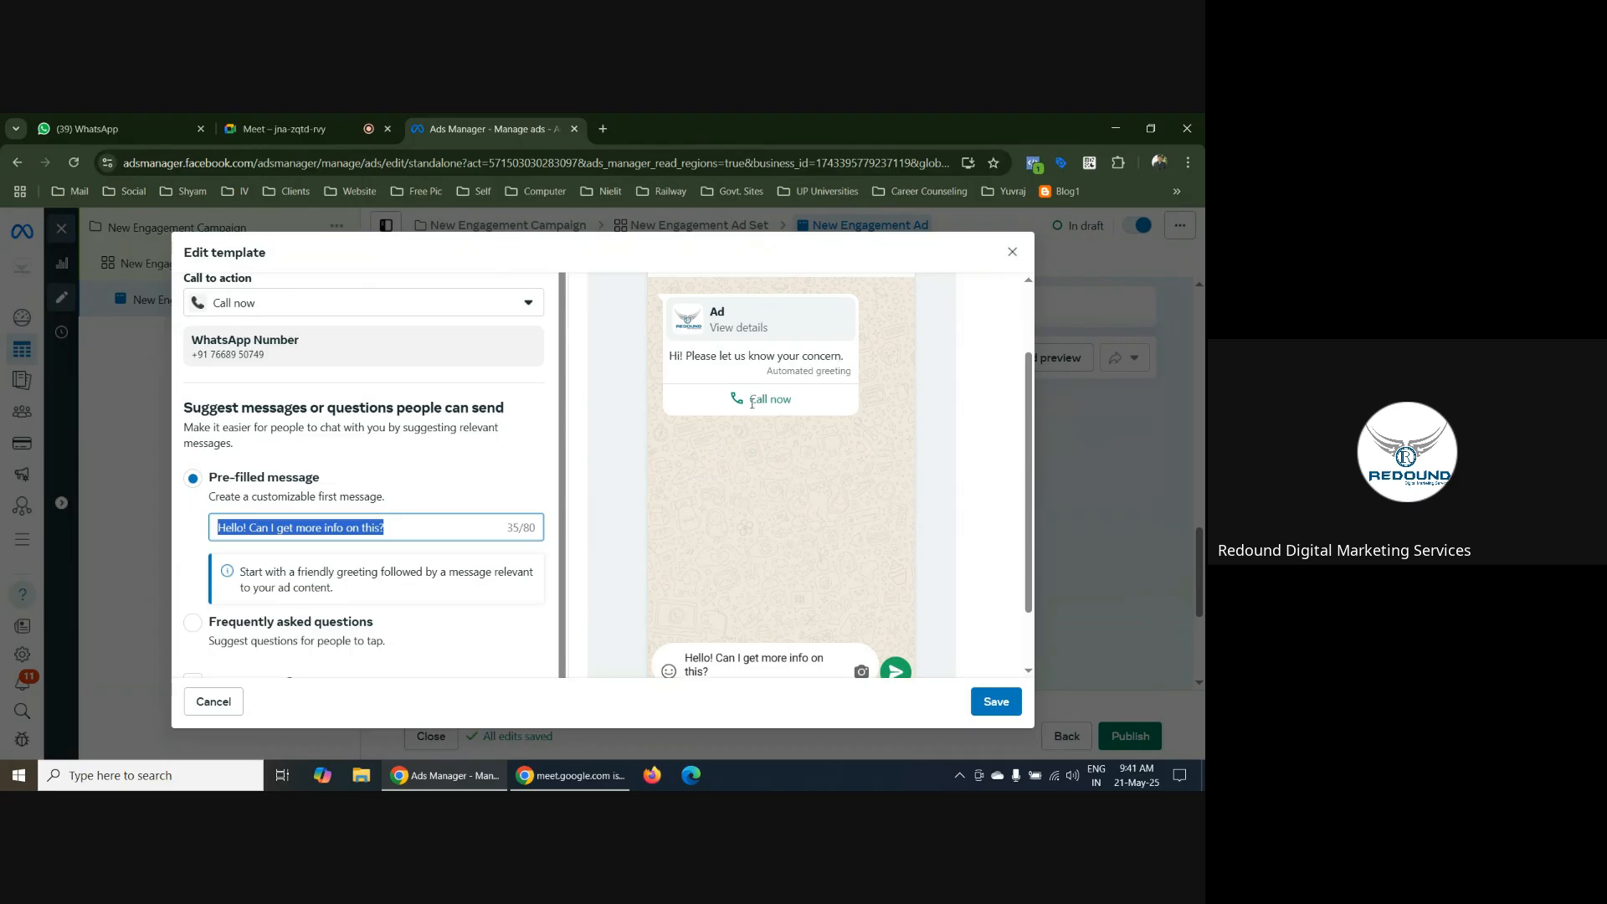
pyautogui.scroll(-1, 830, 489)
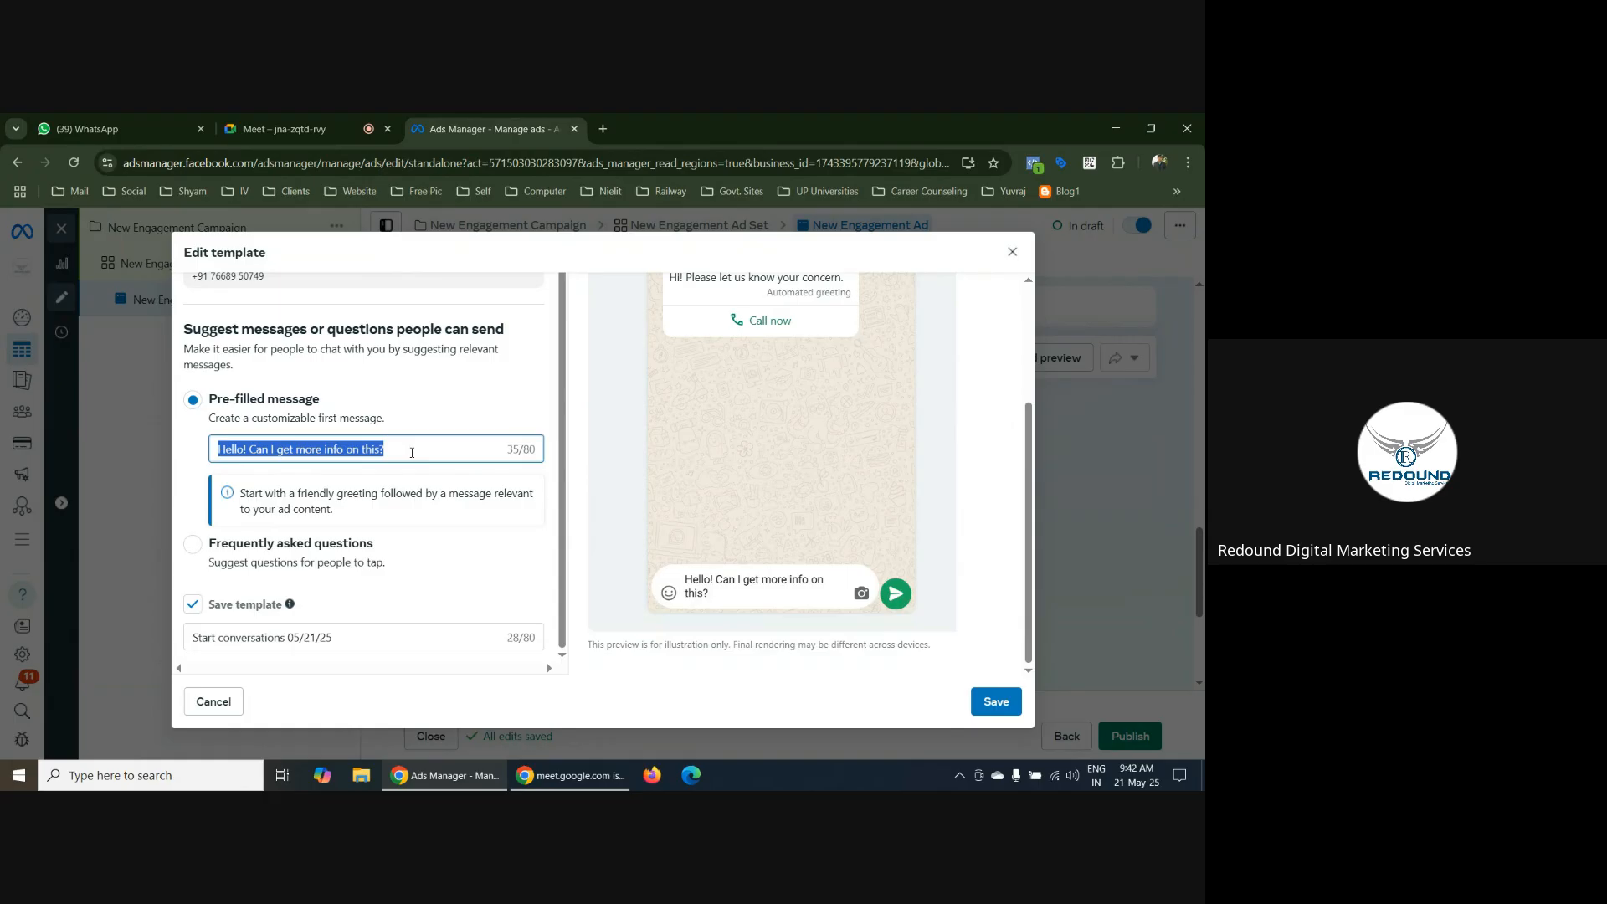
pyautogui.press('BackSpace')
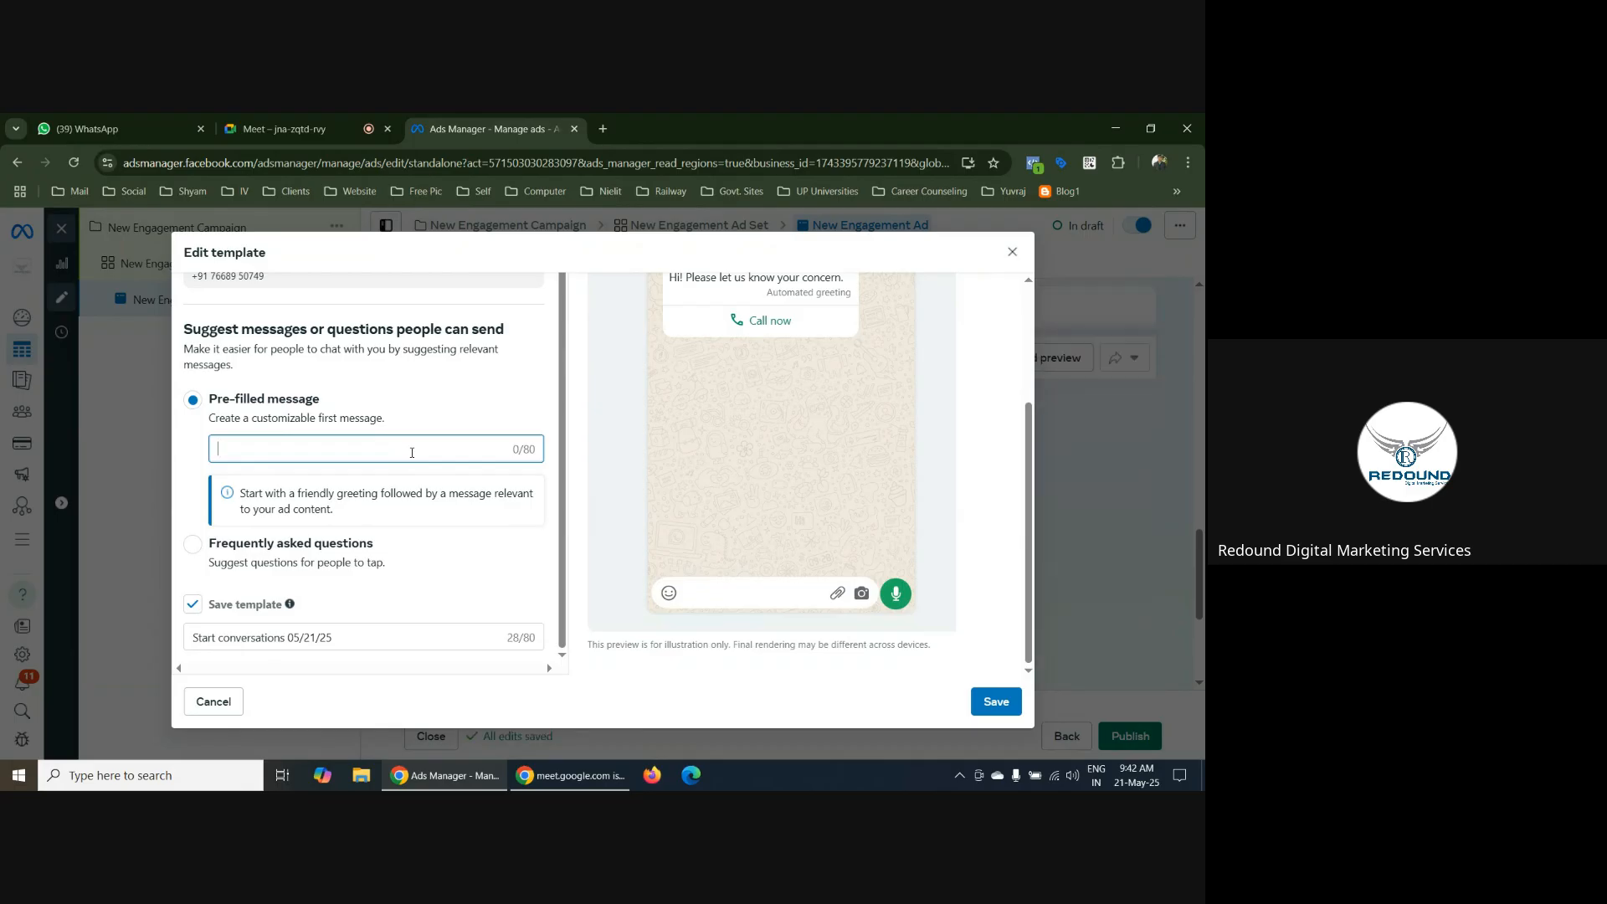
pyautogui.write('Hi,')
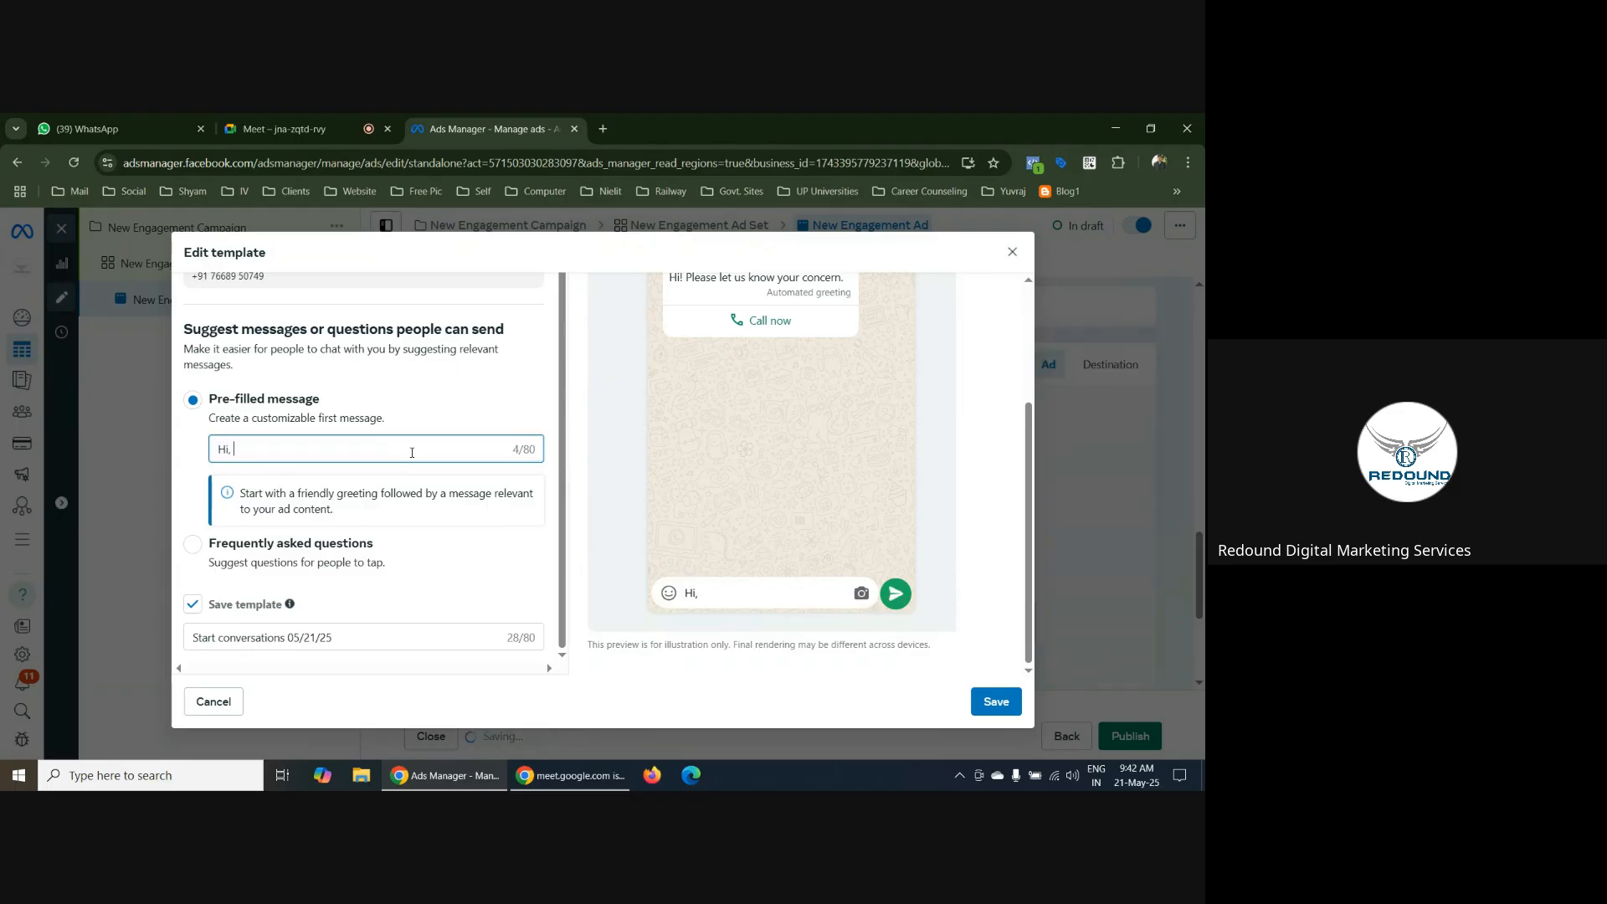
pyautogui.write(' I want to j')
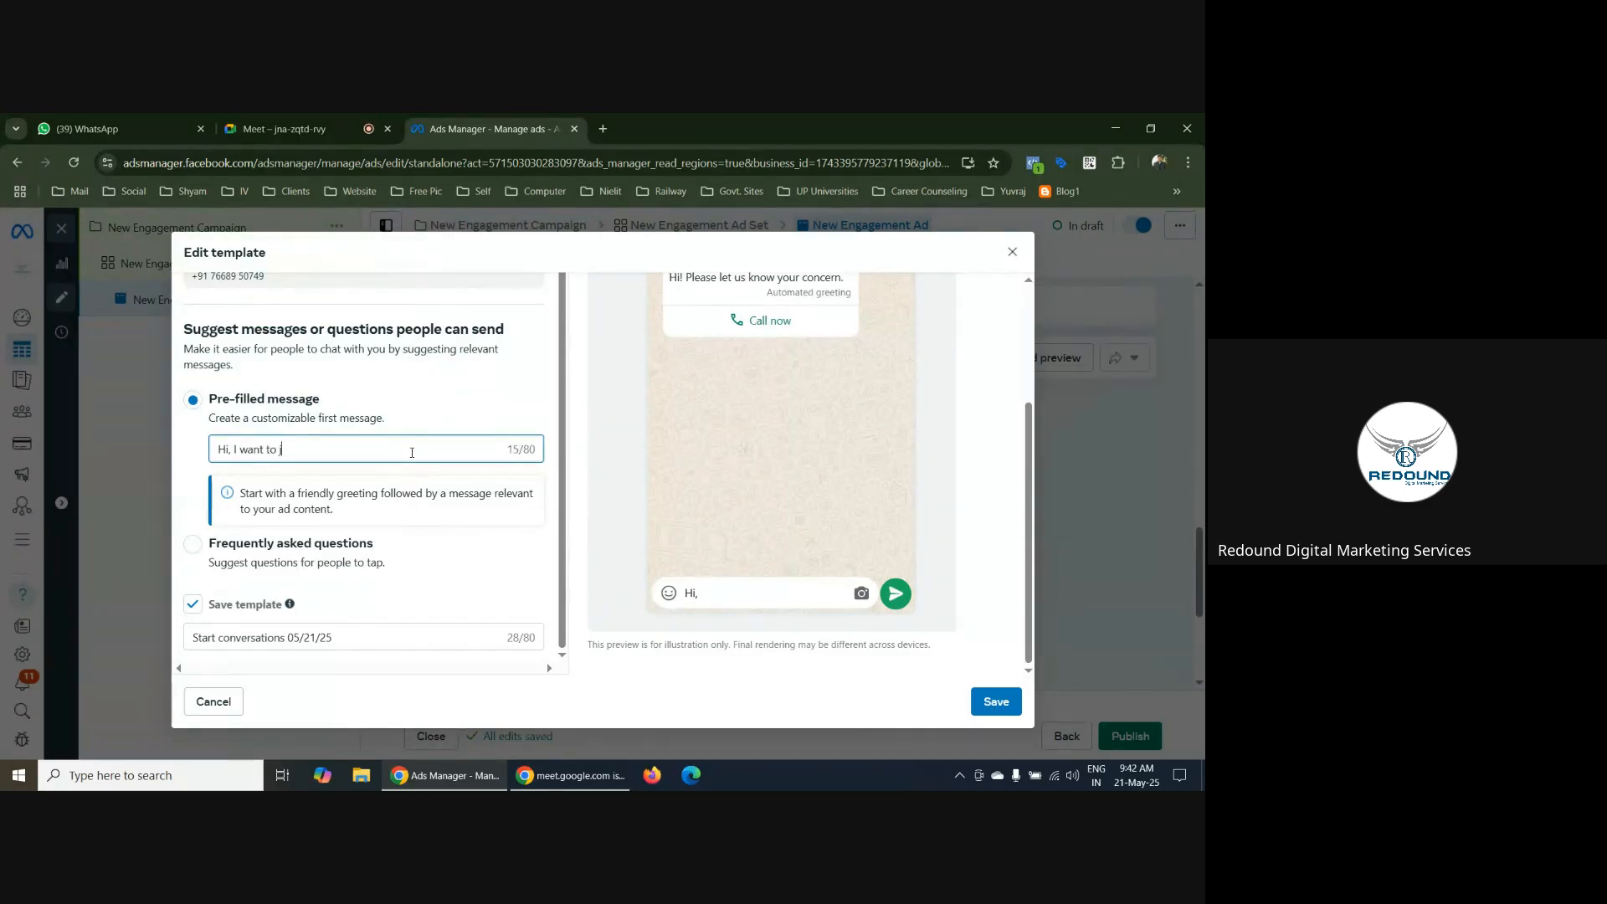
pyautogui.write('oin ')
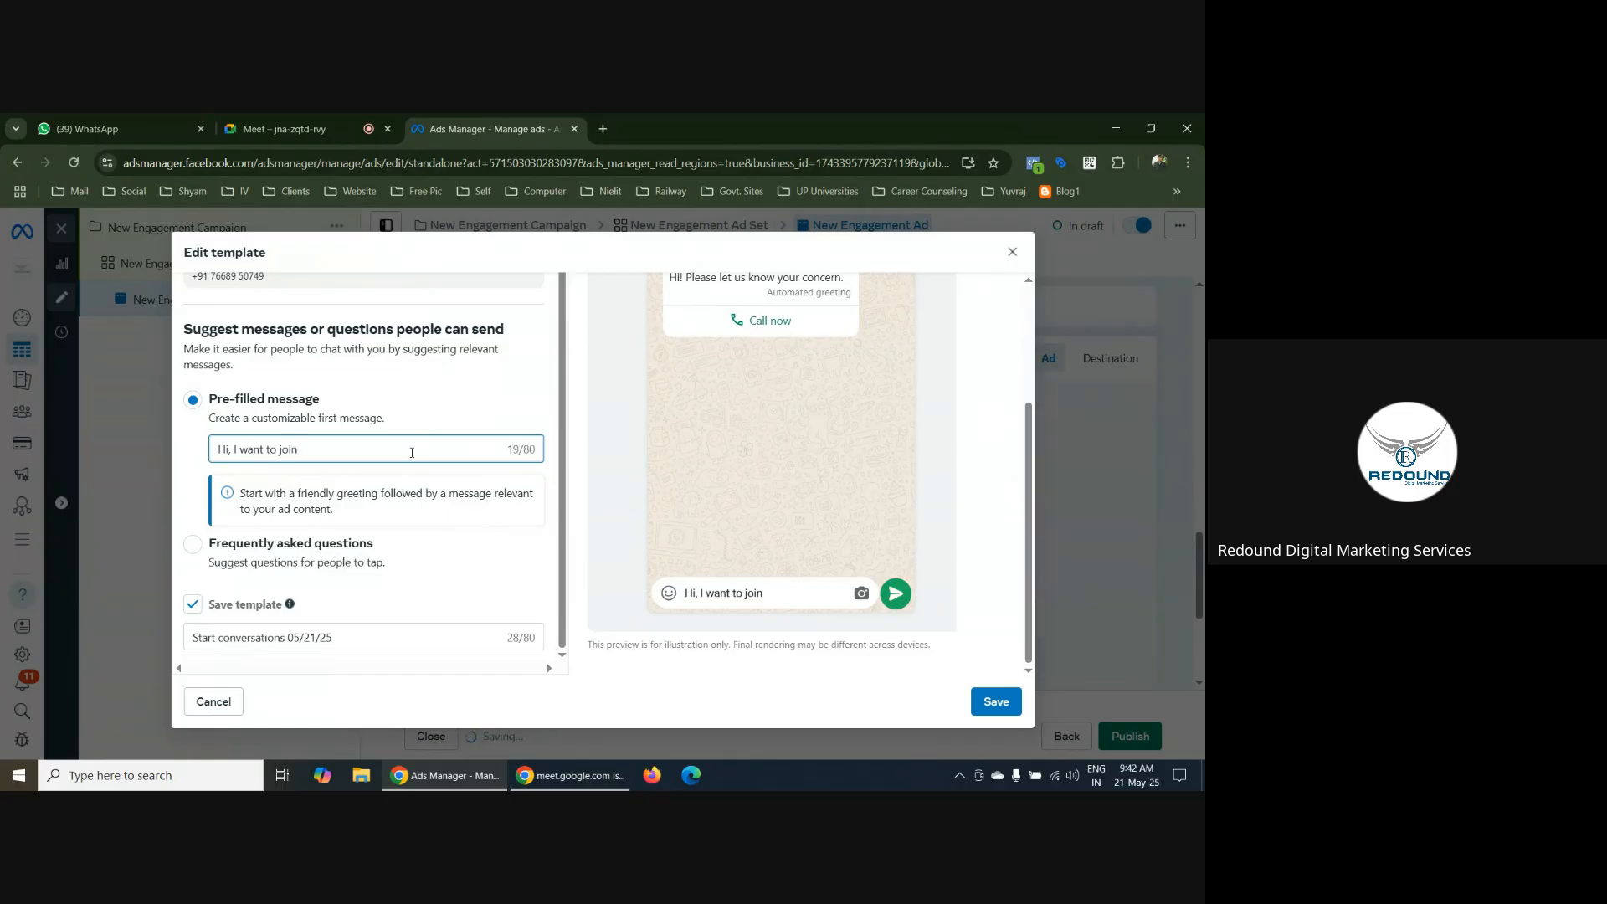
pyautogui.write('Dig')
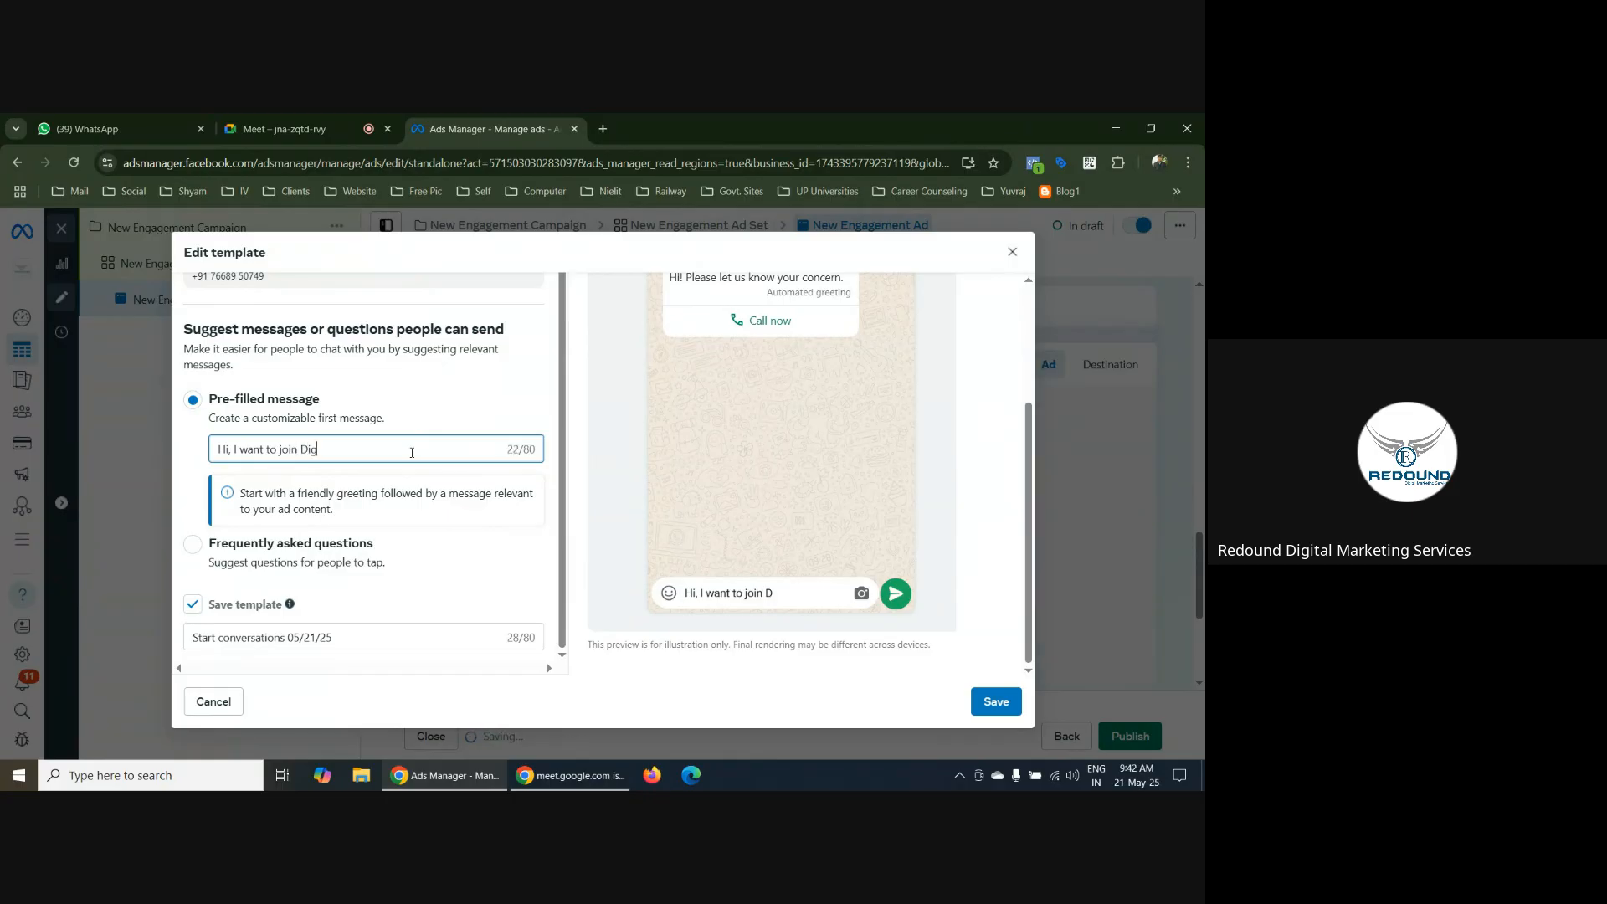
pyautogui.write('ital Market')
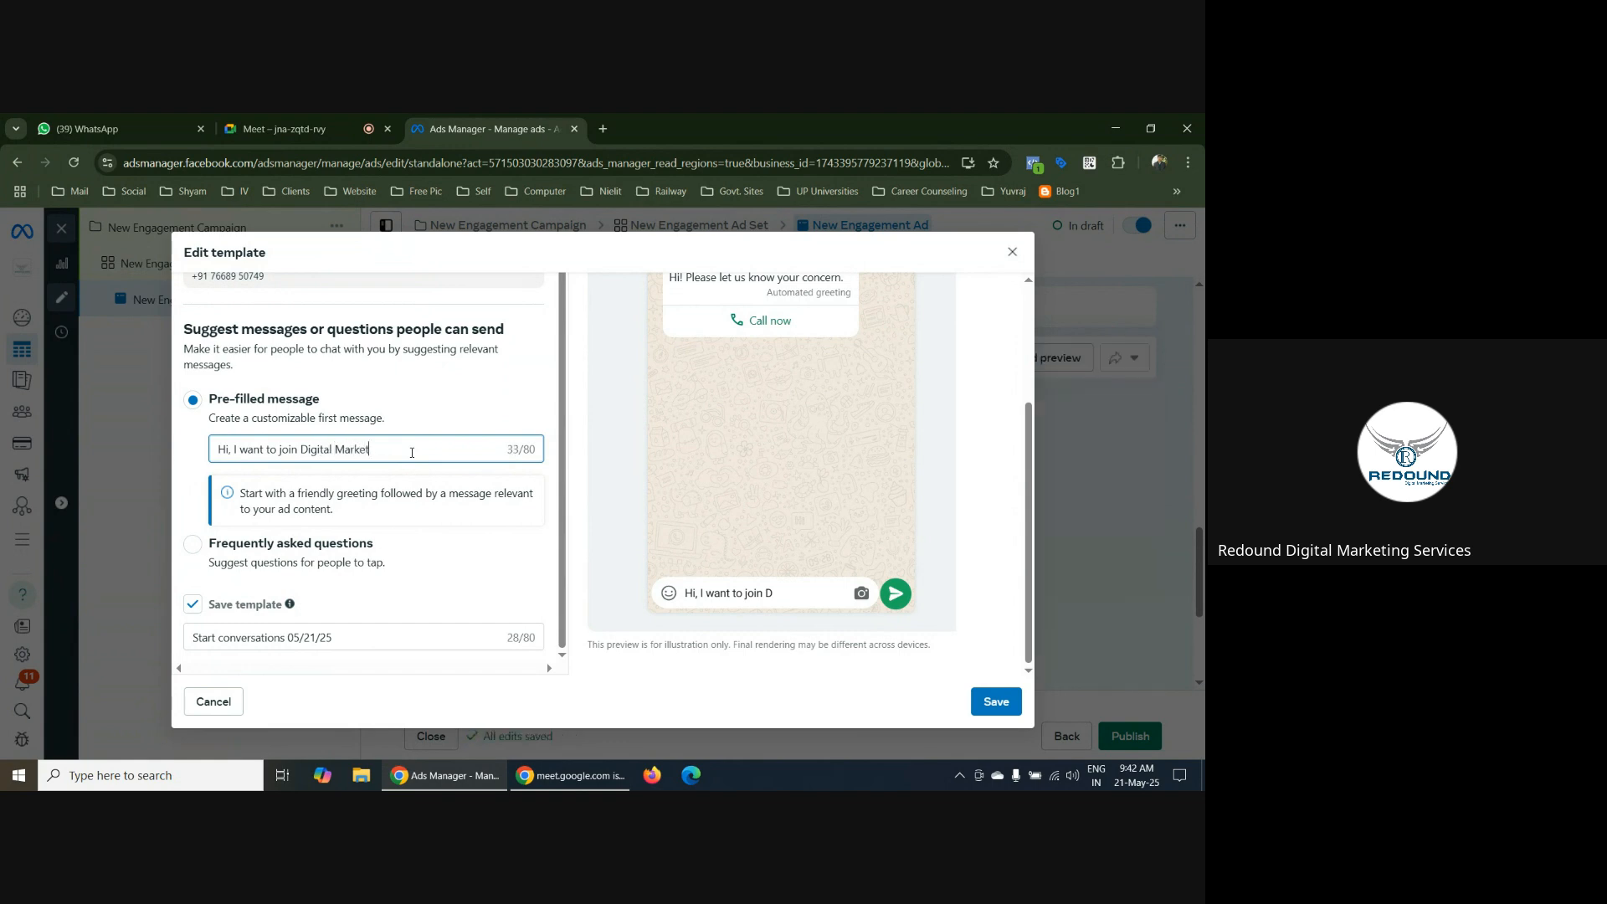
pyautogui.write('ing course')
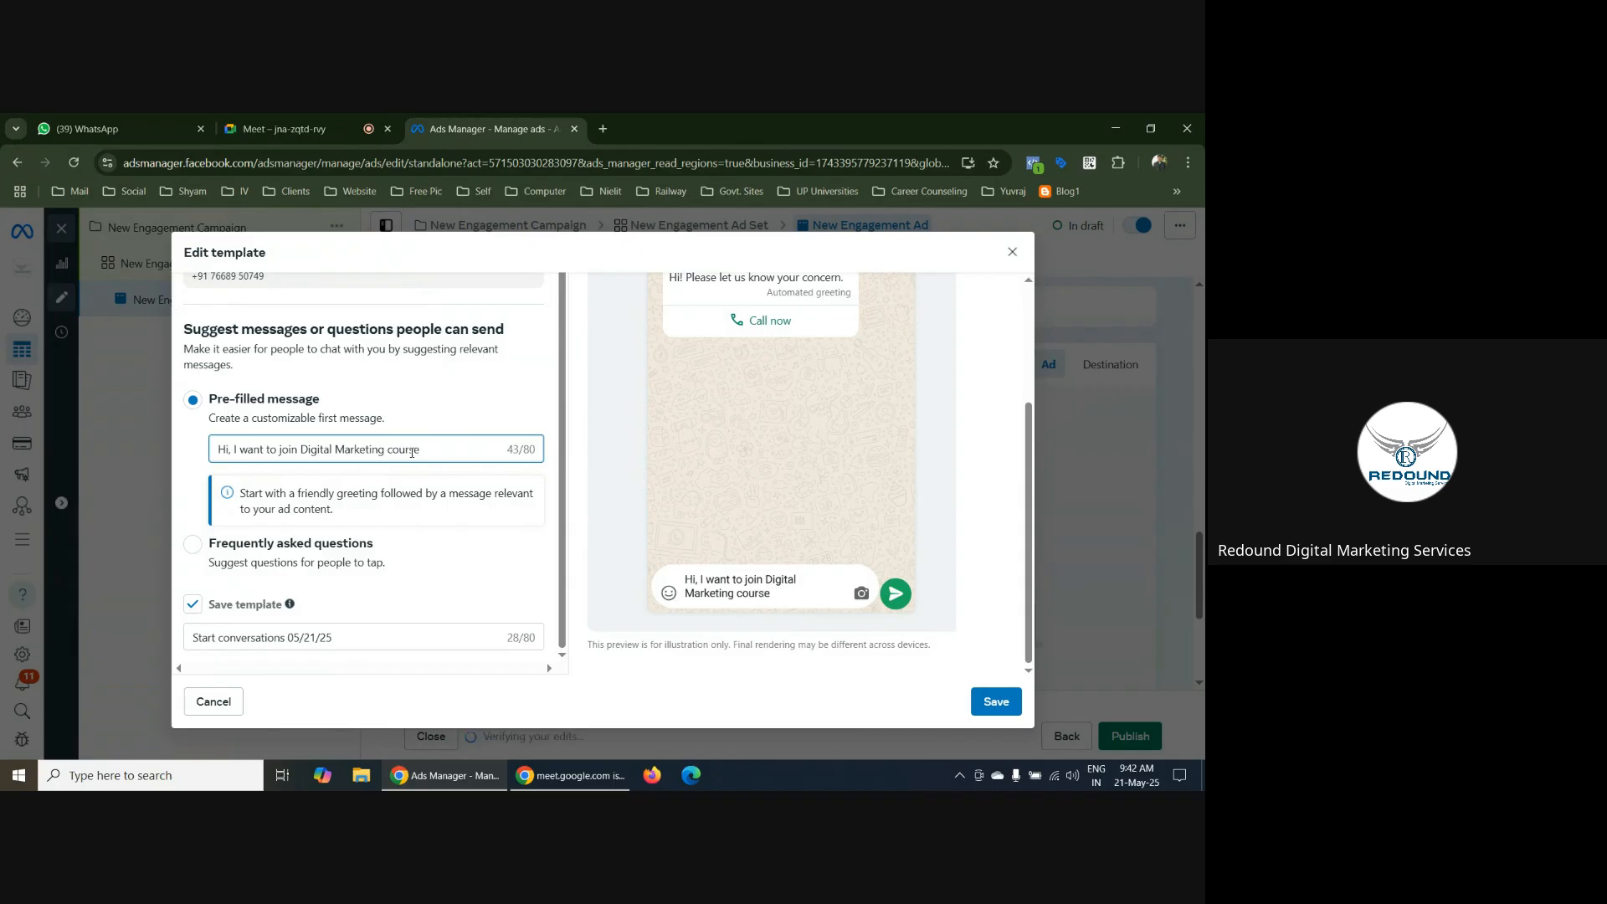
pyautogui.write('. Please send me detail')
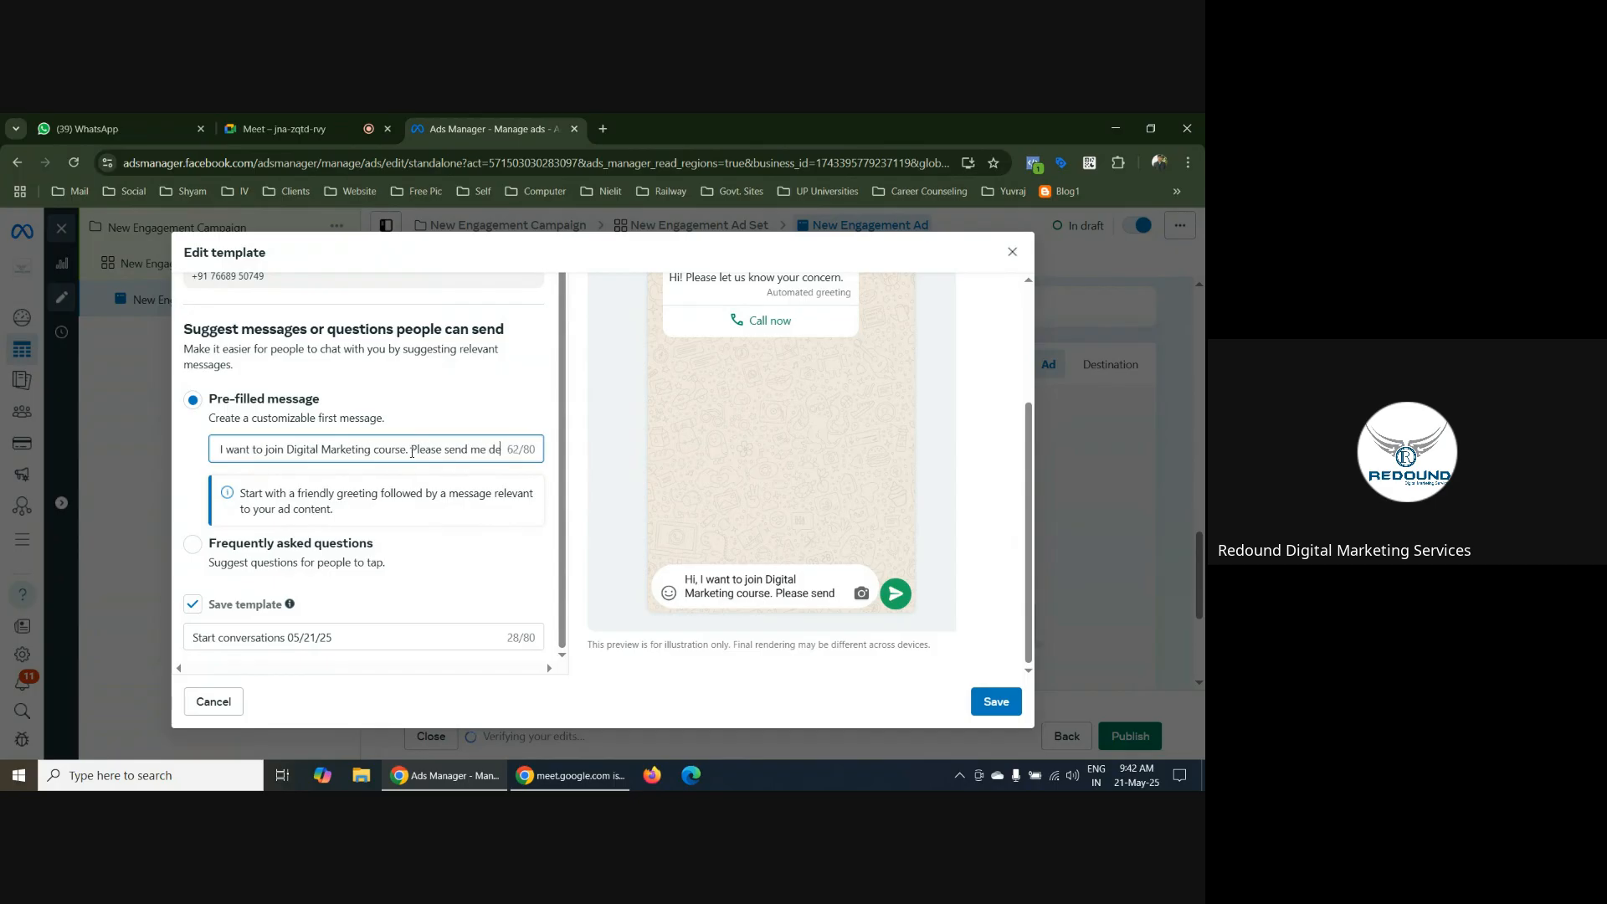
pyautogui.write('s')
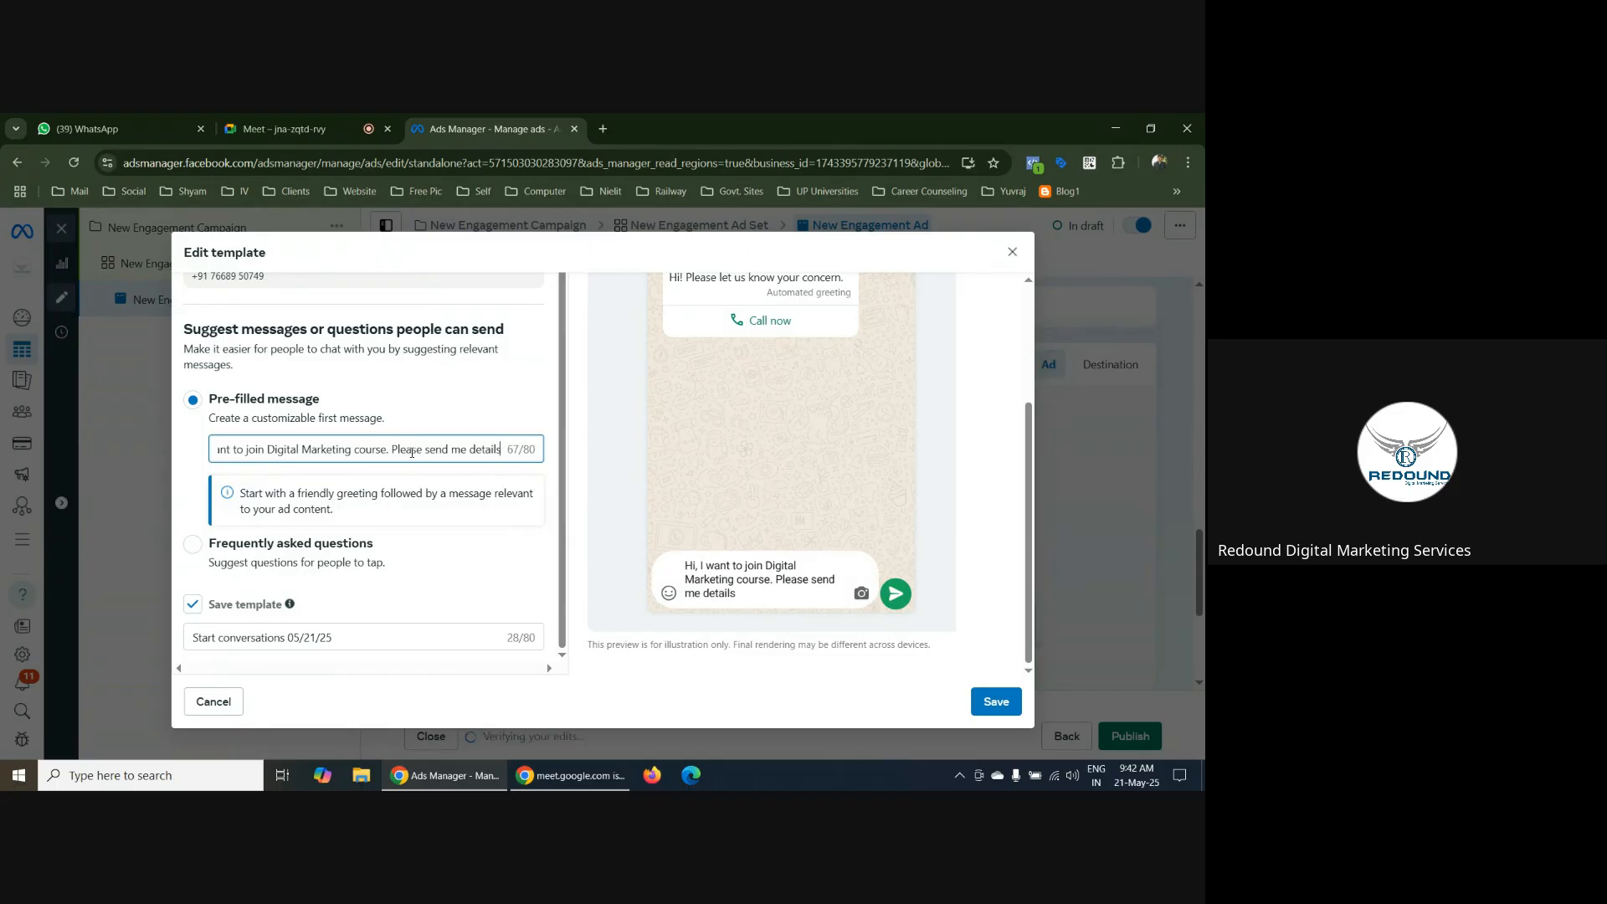
pyautogui.write('.')
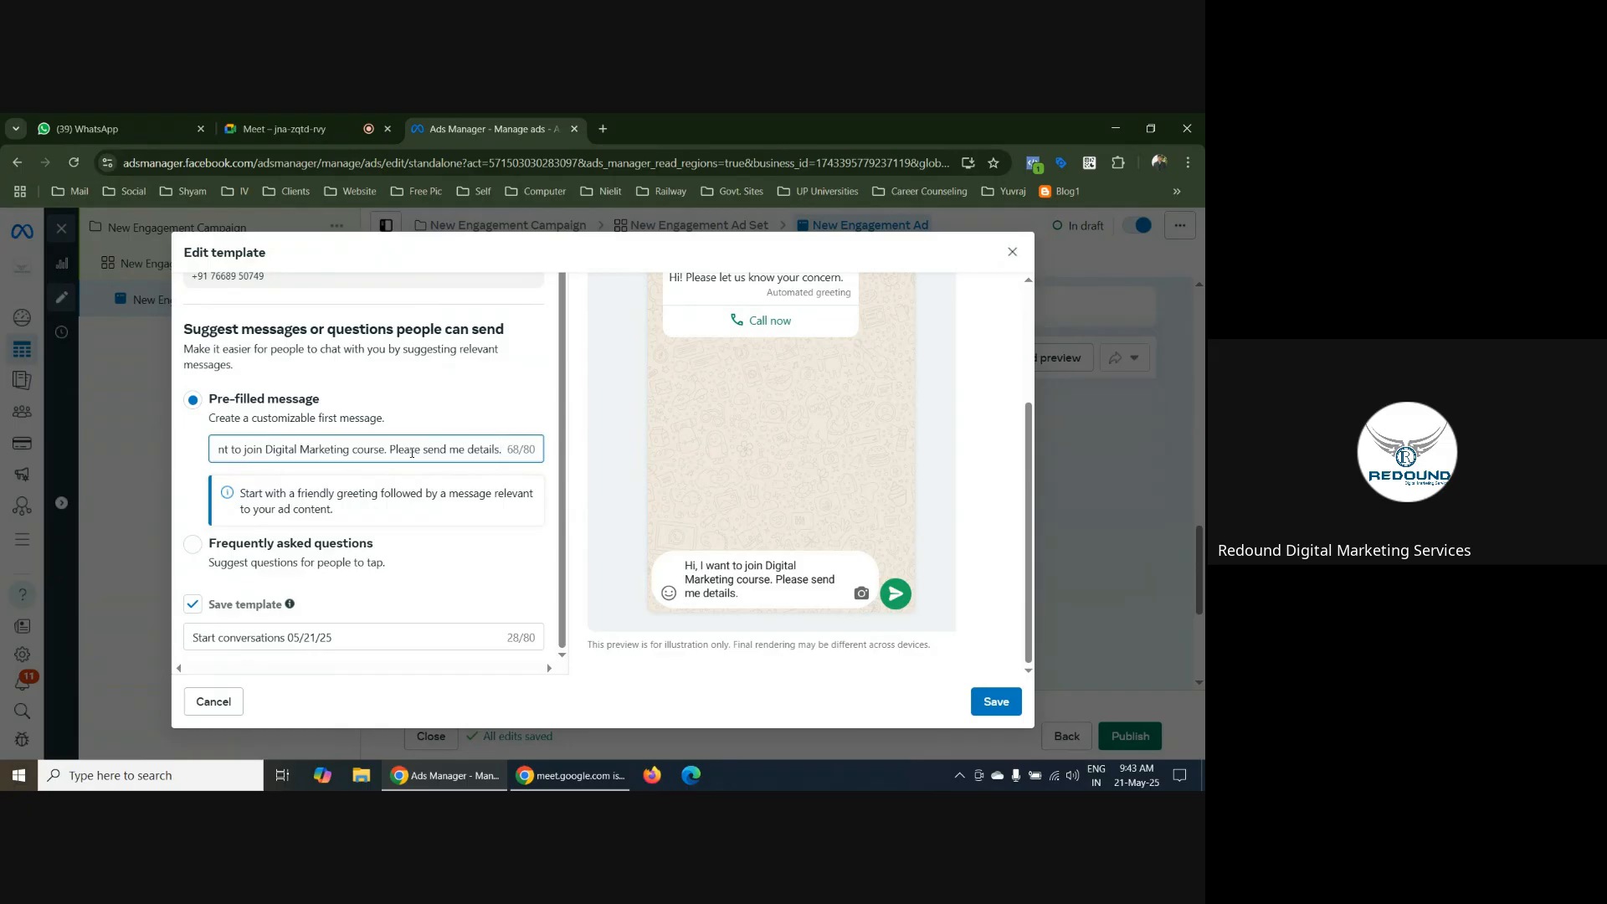
pyautogui.click(540, 399)
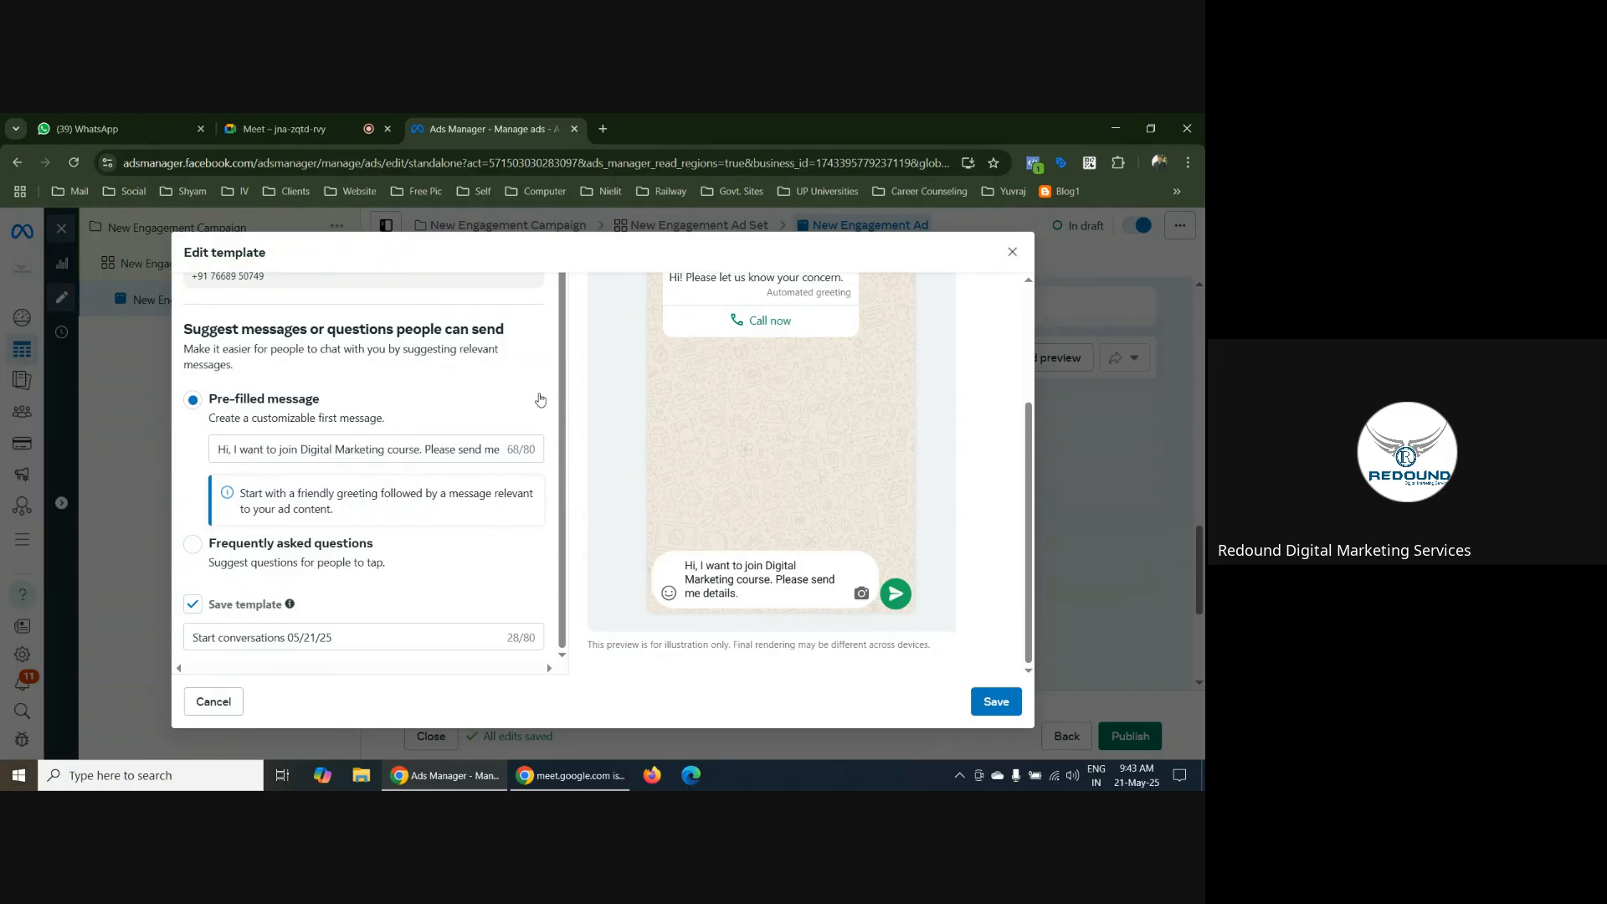
pyautogui.scroll(3, 781, 445)
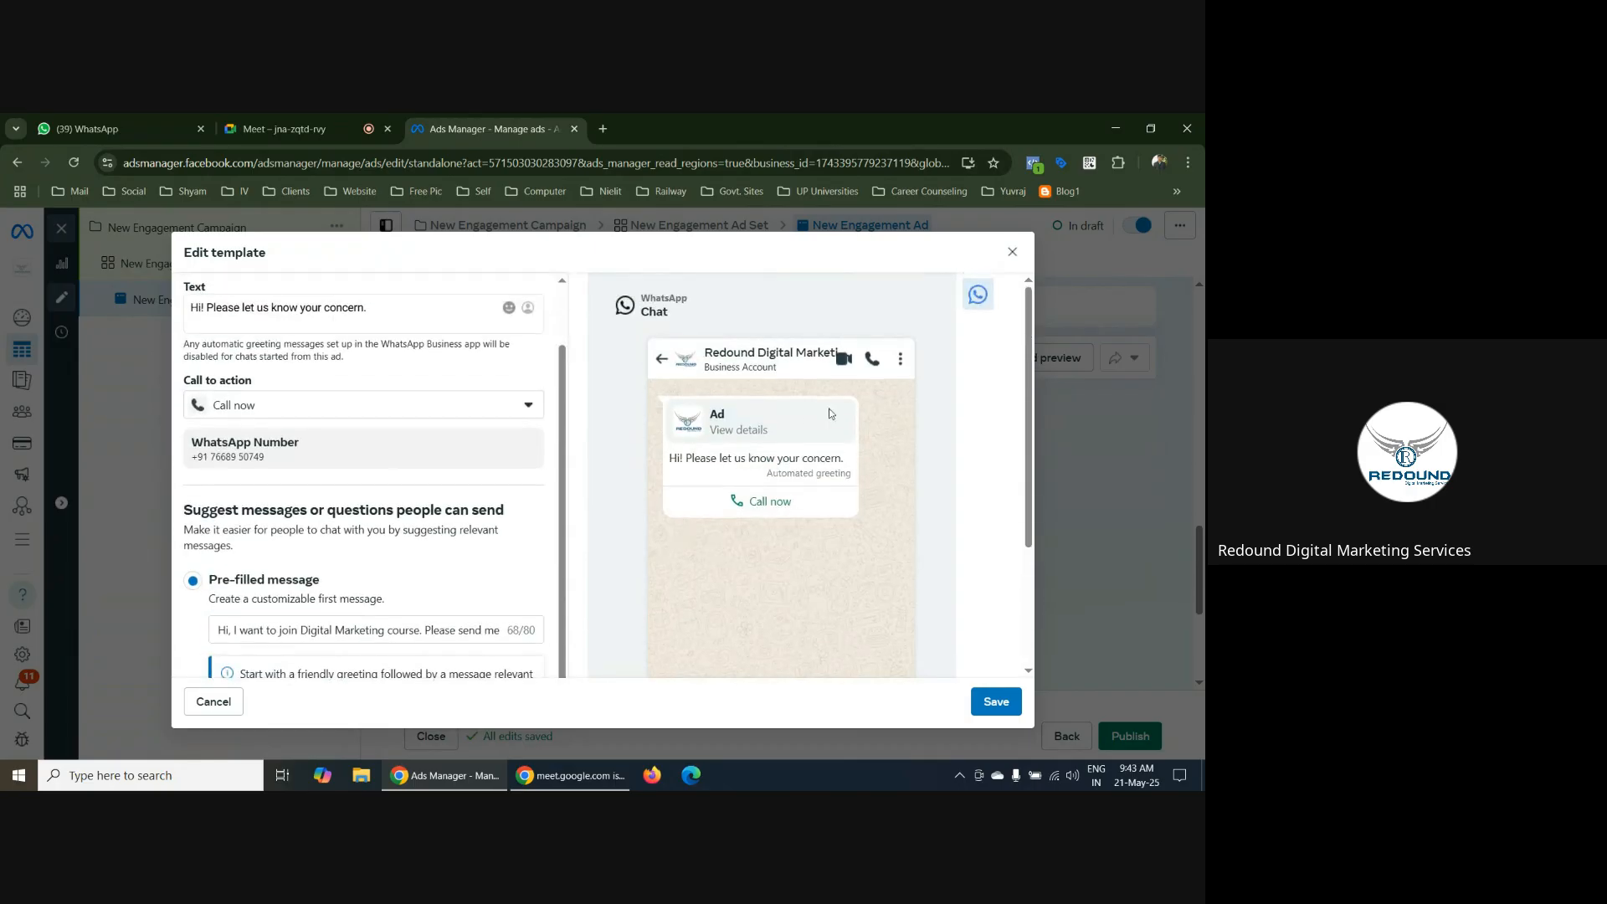
pyautogui.scroll(-3, 802, 502)
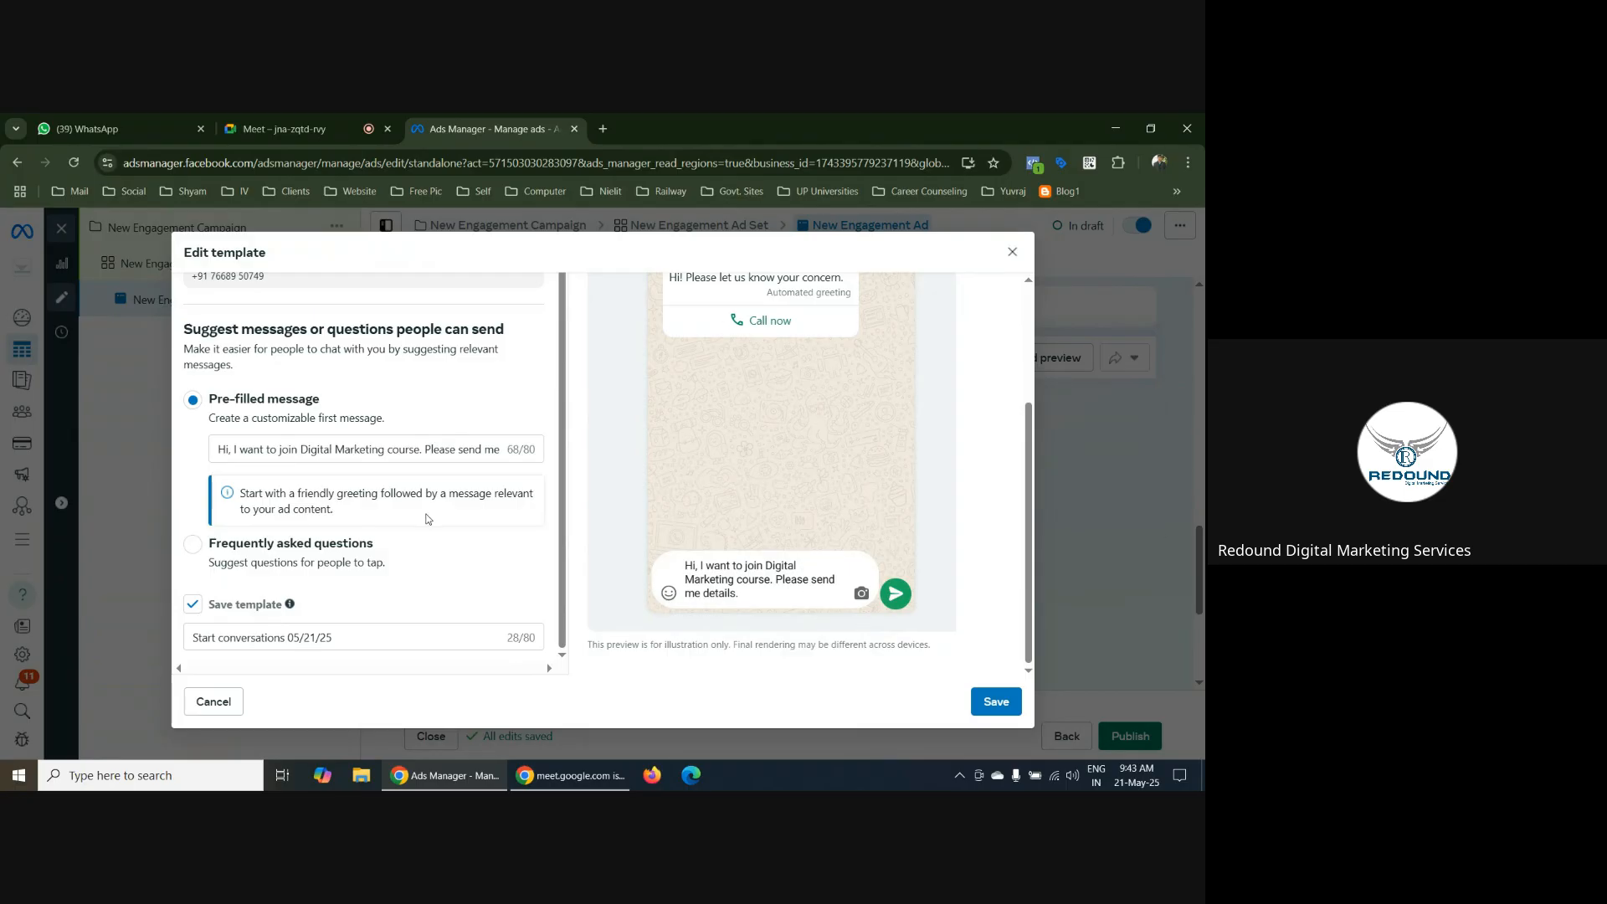
# Switch the template's suggested messages to Frequently asked questions and review the default first question
pyautogui.click(194, 545)
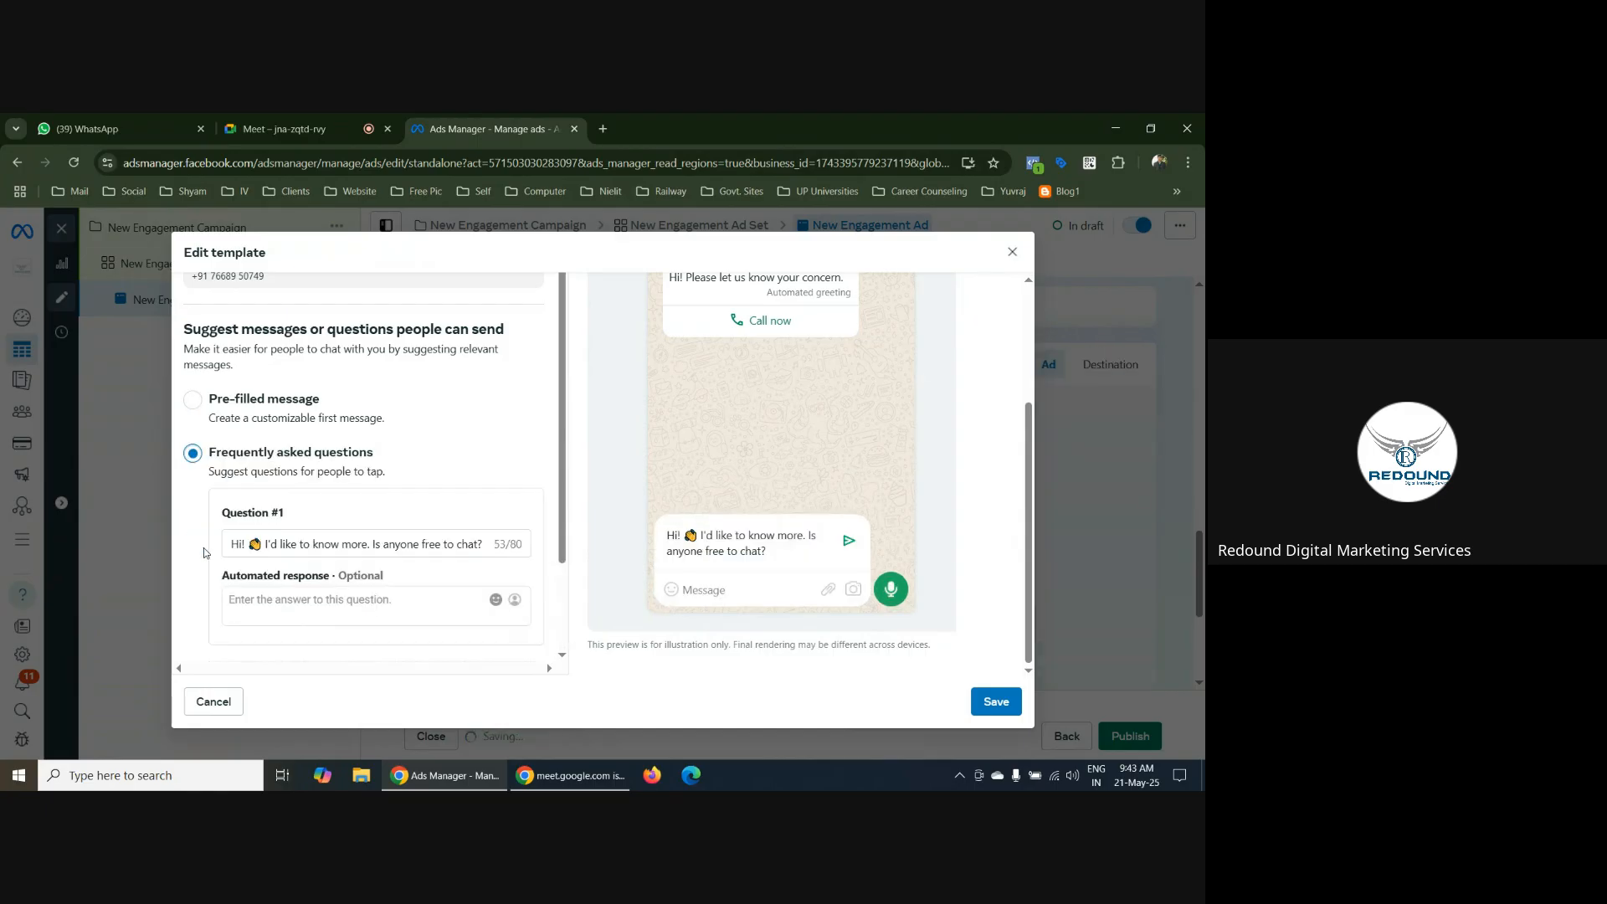
pyautogui.scroll(-2, 465, 424)
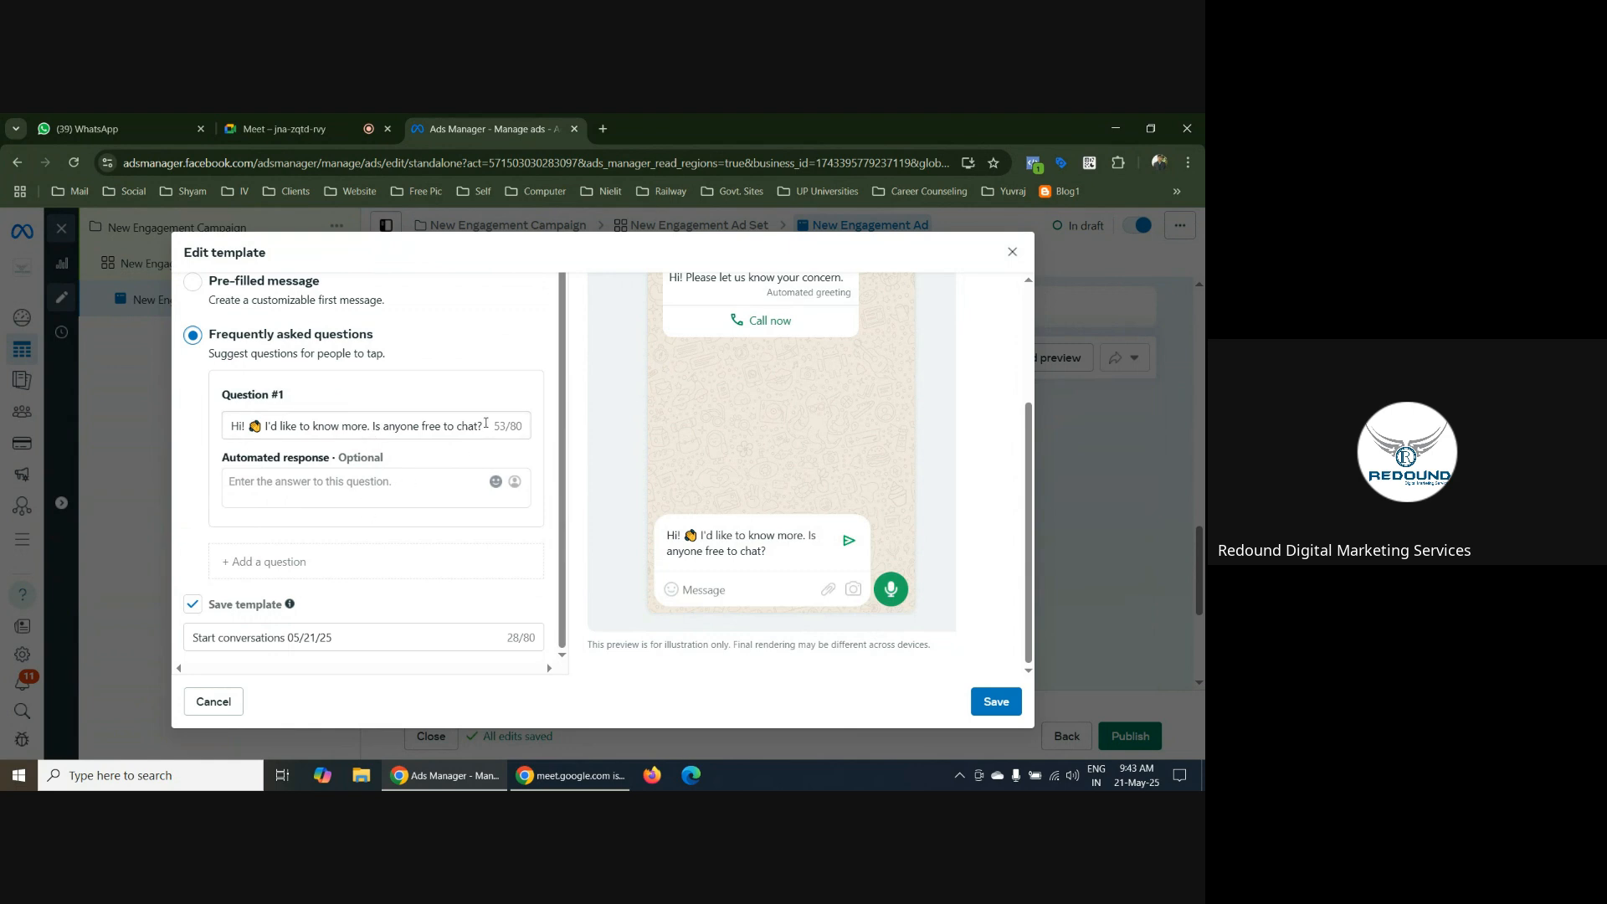
pyautogui.moveTo(486, 426); pyautogui.dragTo(217, 444)
pyautogui.hotkey('ctrl', 'c')
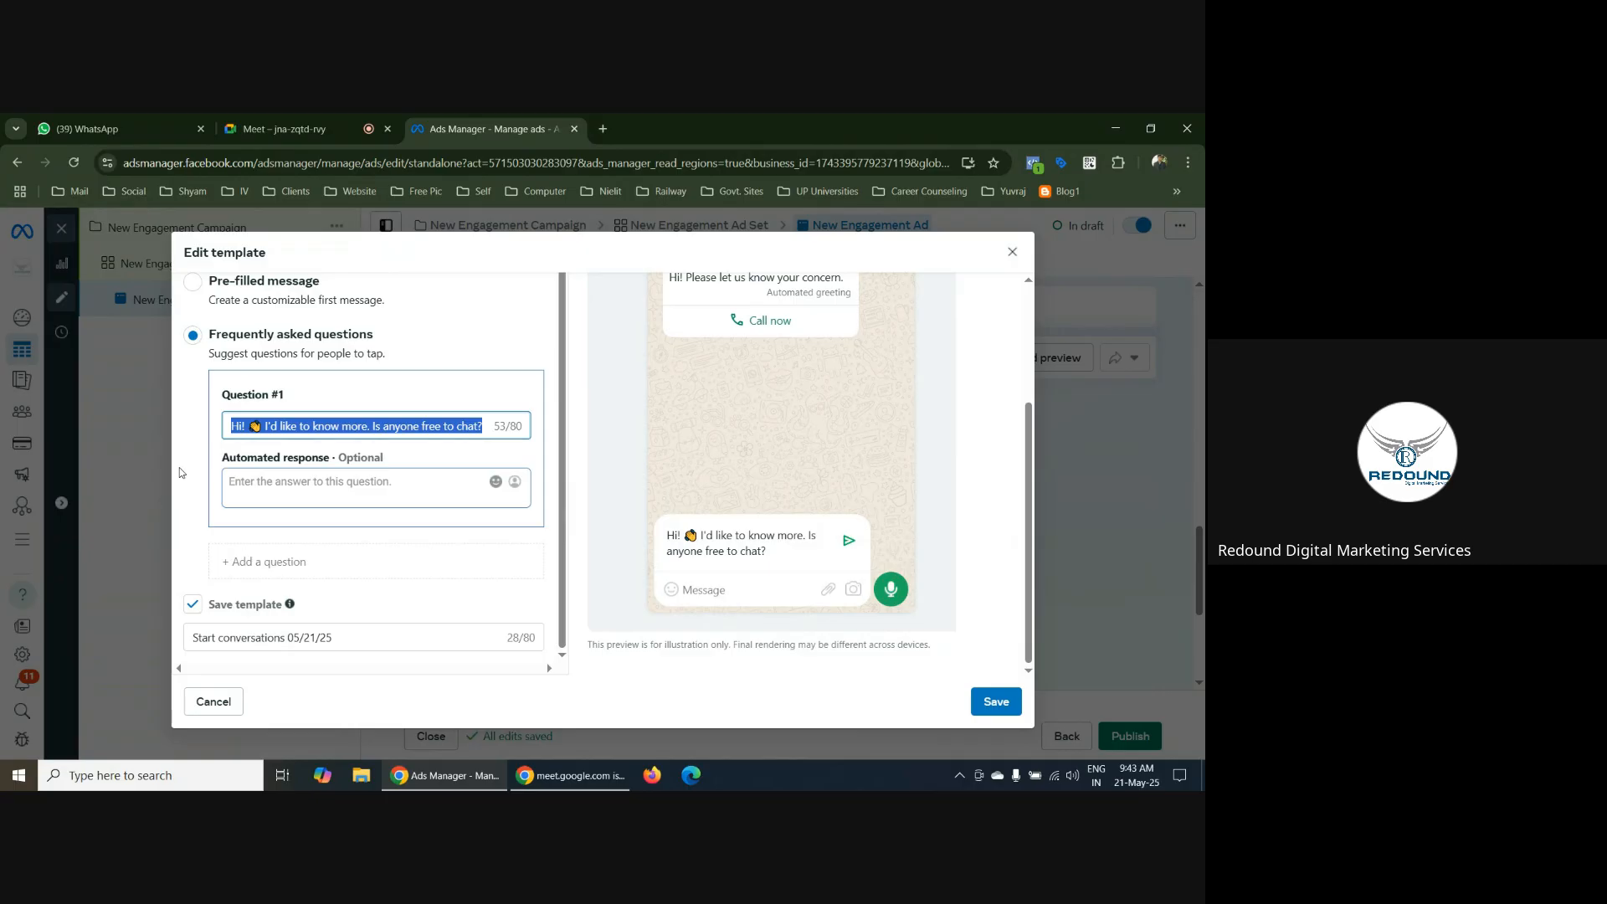
pyautogui.click(483, 430)
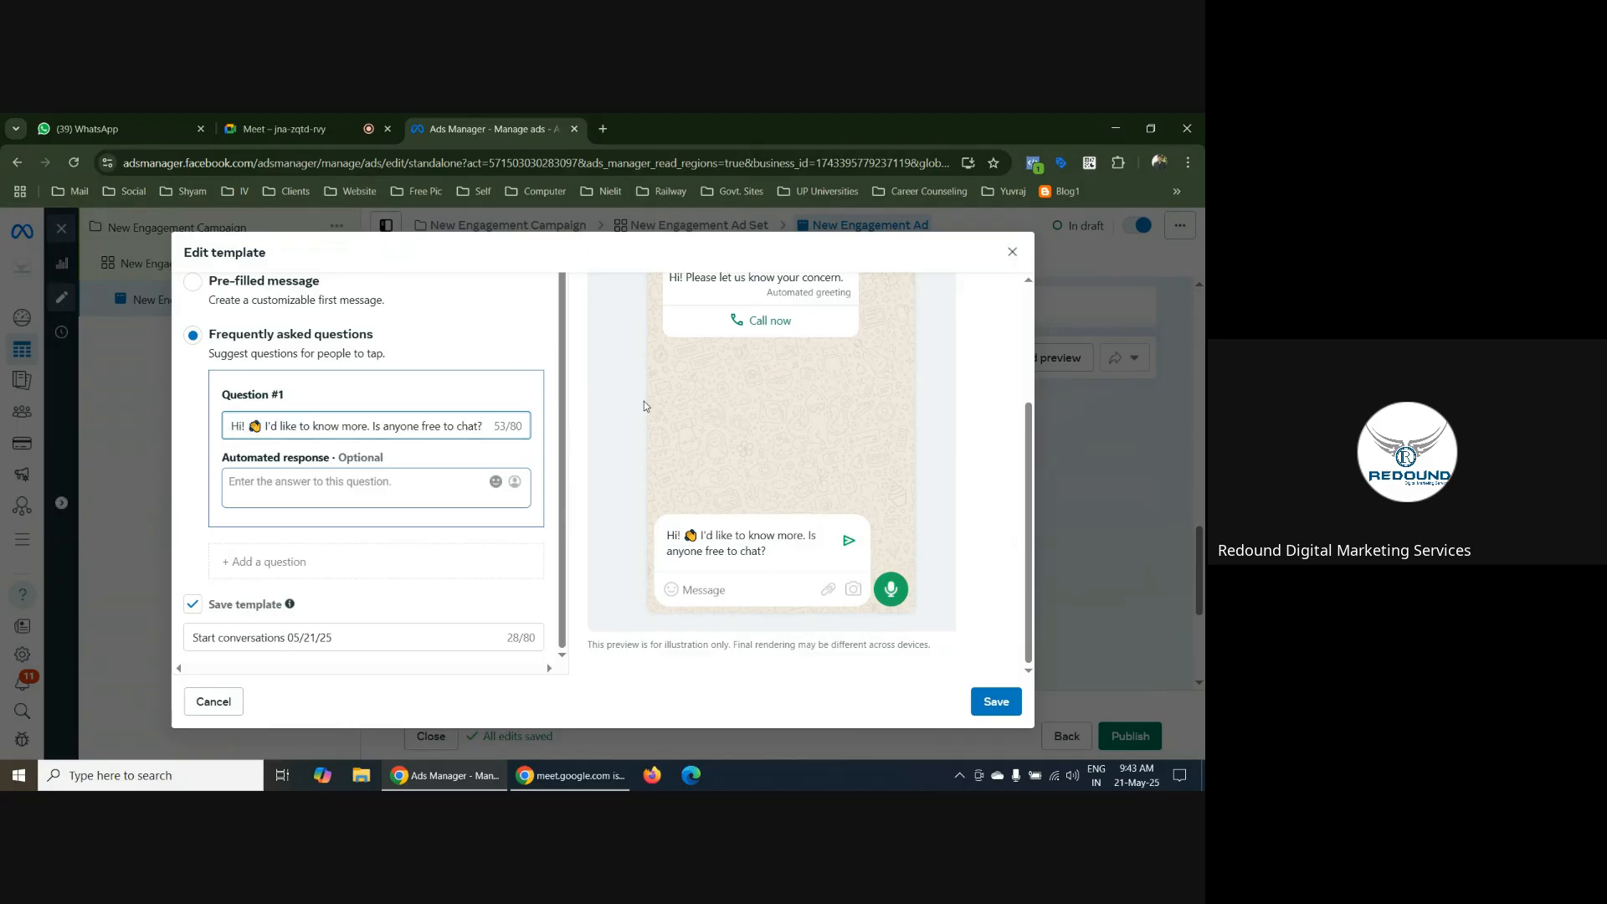
pyautogui.press('BackSpace')
pyautogui.press('BackSpace')
pyautogui.press('BackSpace')
pyautogui.press('BackSpace')
pyautogui.press('BackSpace')
pyautogui.press('BackSpace')
pyautogui.press('BackSpace')
pyautogui.press('BackSpace')
pyautogui.press('BackSpace')
pyautogui.press('BackSpace')
pyautogui.press('BackSpace')
pyautogui.press('BackSpace')
pyautogui.press('BackSpace')
pyautogui.press('BackSpace')
pyautogui.press('BackSpace')
pyautogui.press('BackSpace')
pyautogui.press('BackSpace')
pyautogui.press('BackSpace')
pyautogui.press('BackSpace')
pyautogui.press('BackSpace')
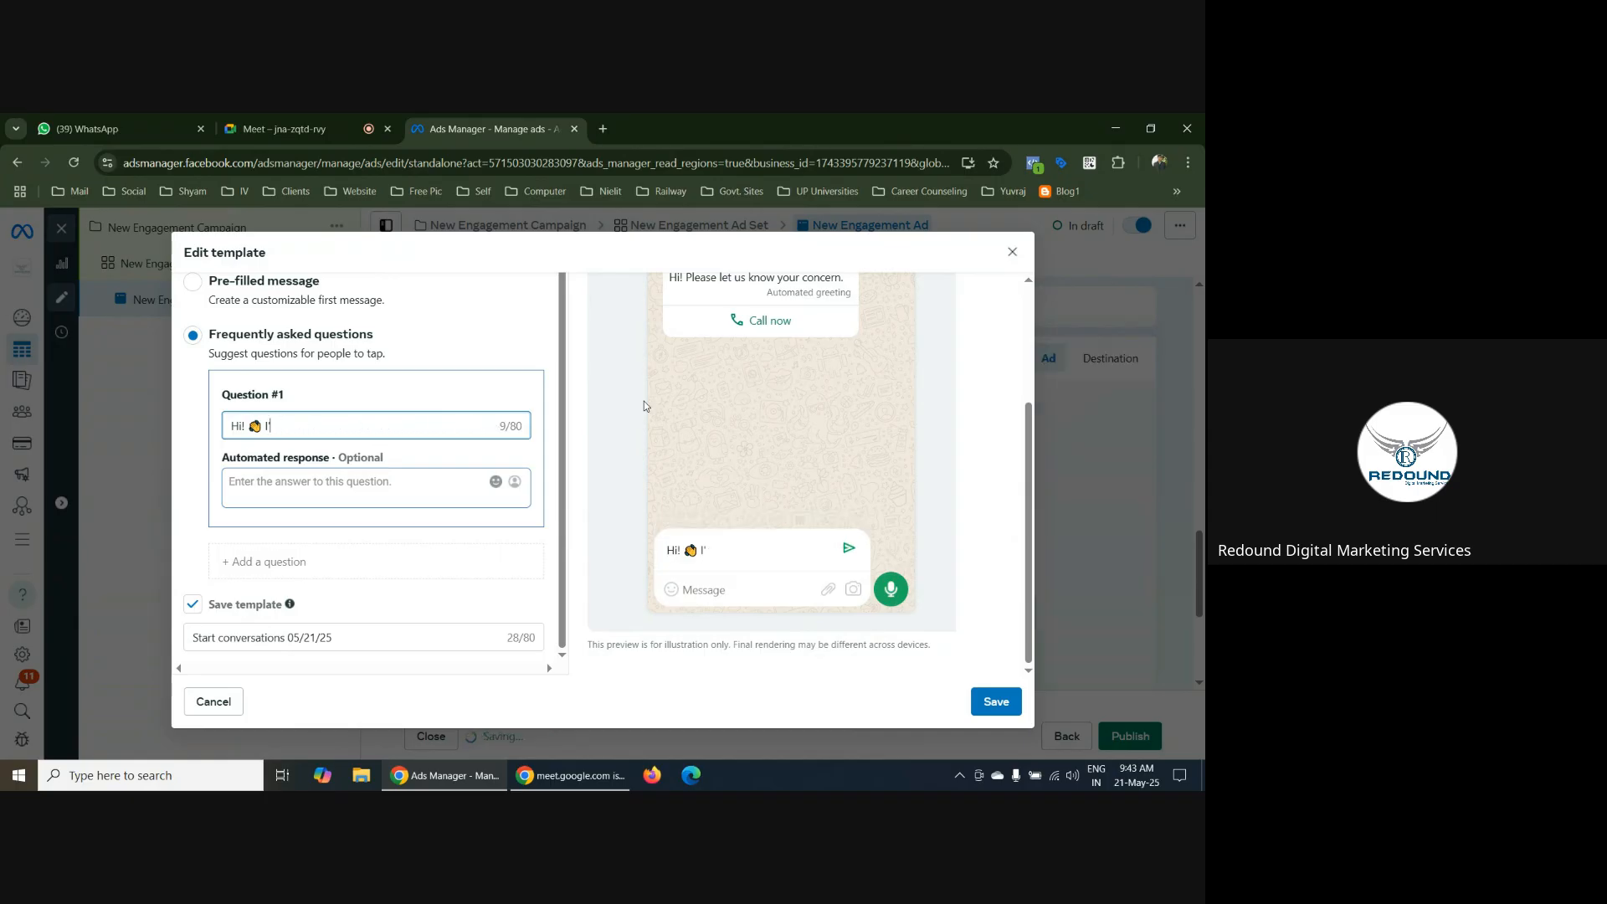
pyautogui.hotkey('ctrl', 'v')
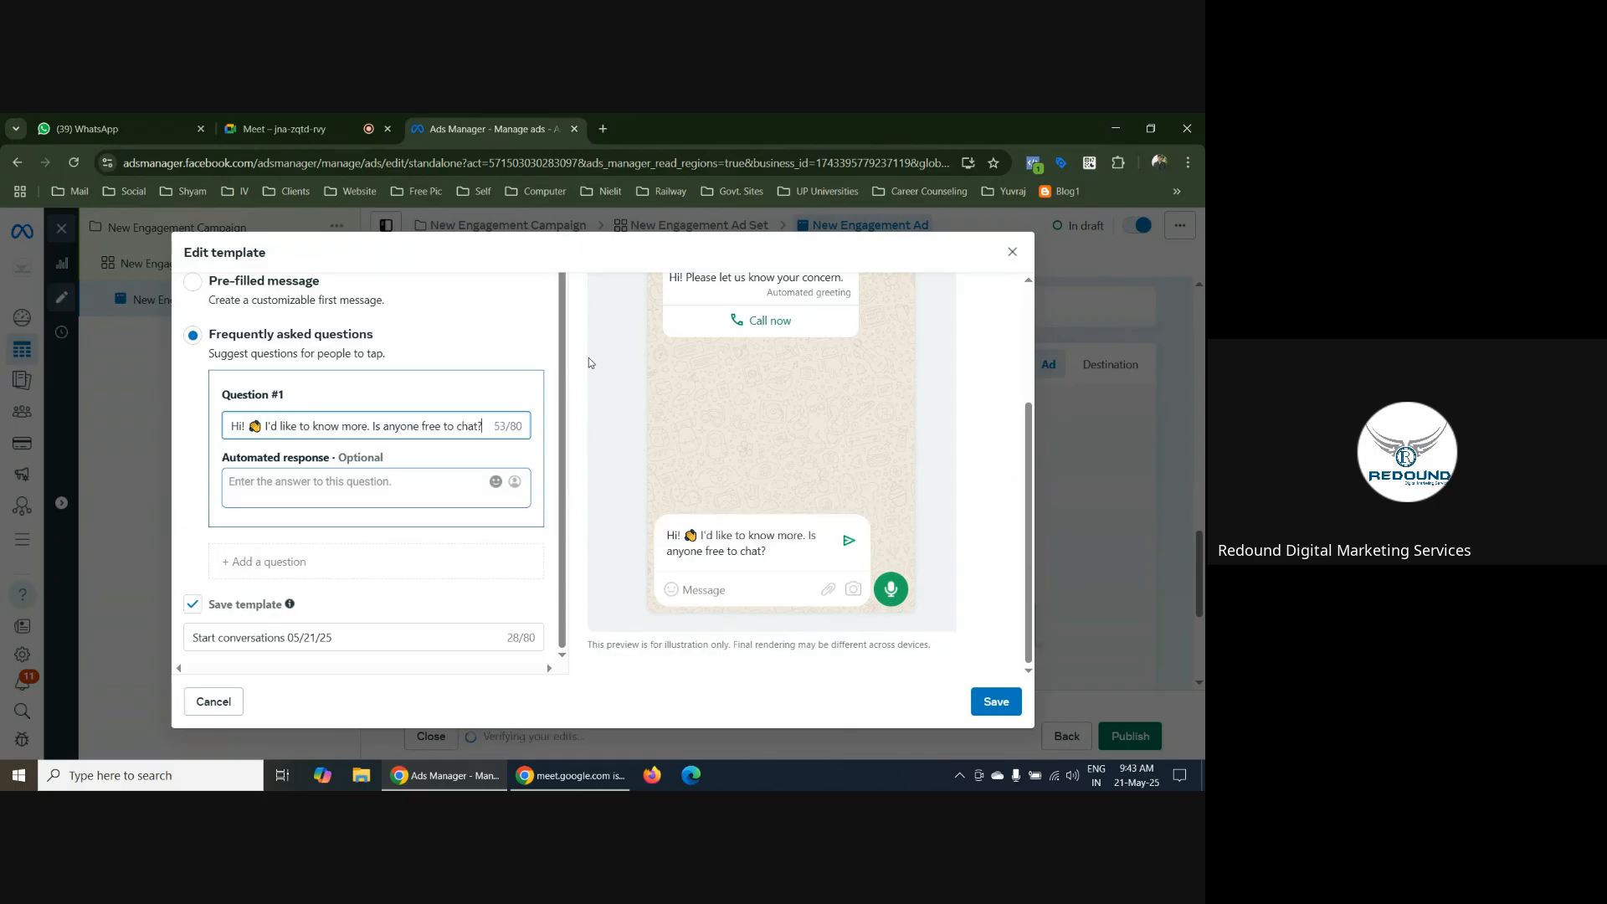
# Reword the end of the first question so that it asks "I'd like to know is really numerology works?" after the greeting
pyautogui.moveTo(342, 428); pyautogui.dragTo(491, 433)
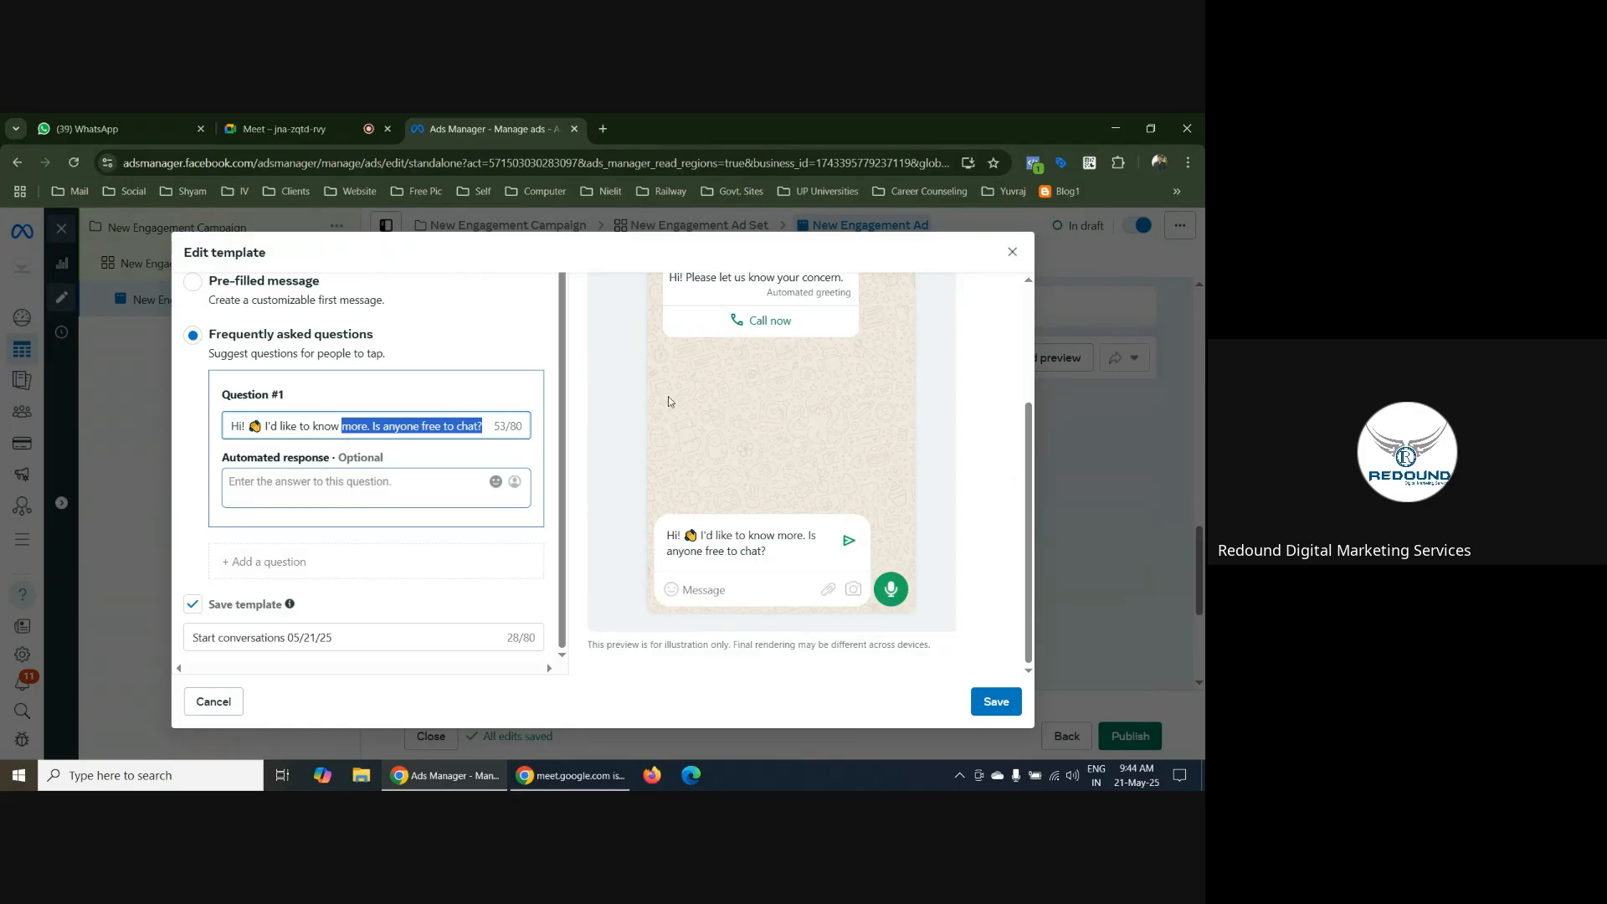
pyautogui.write('is rea')
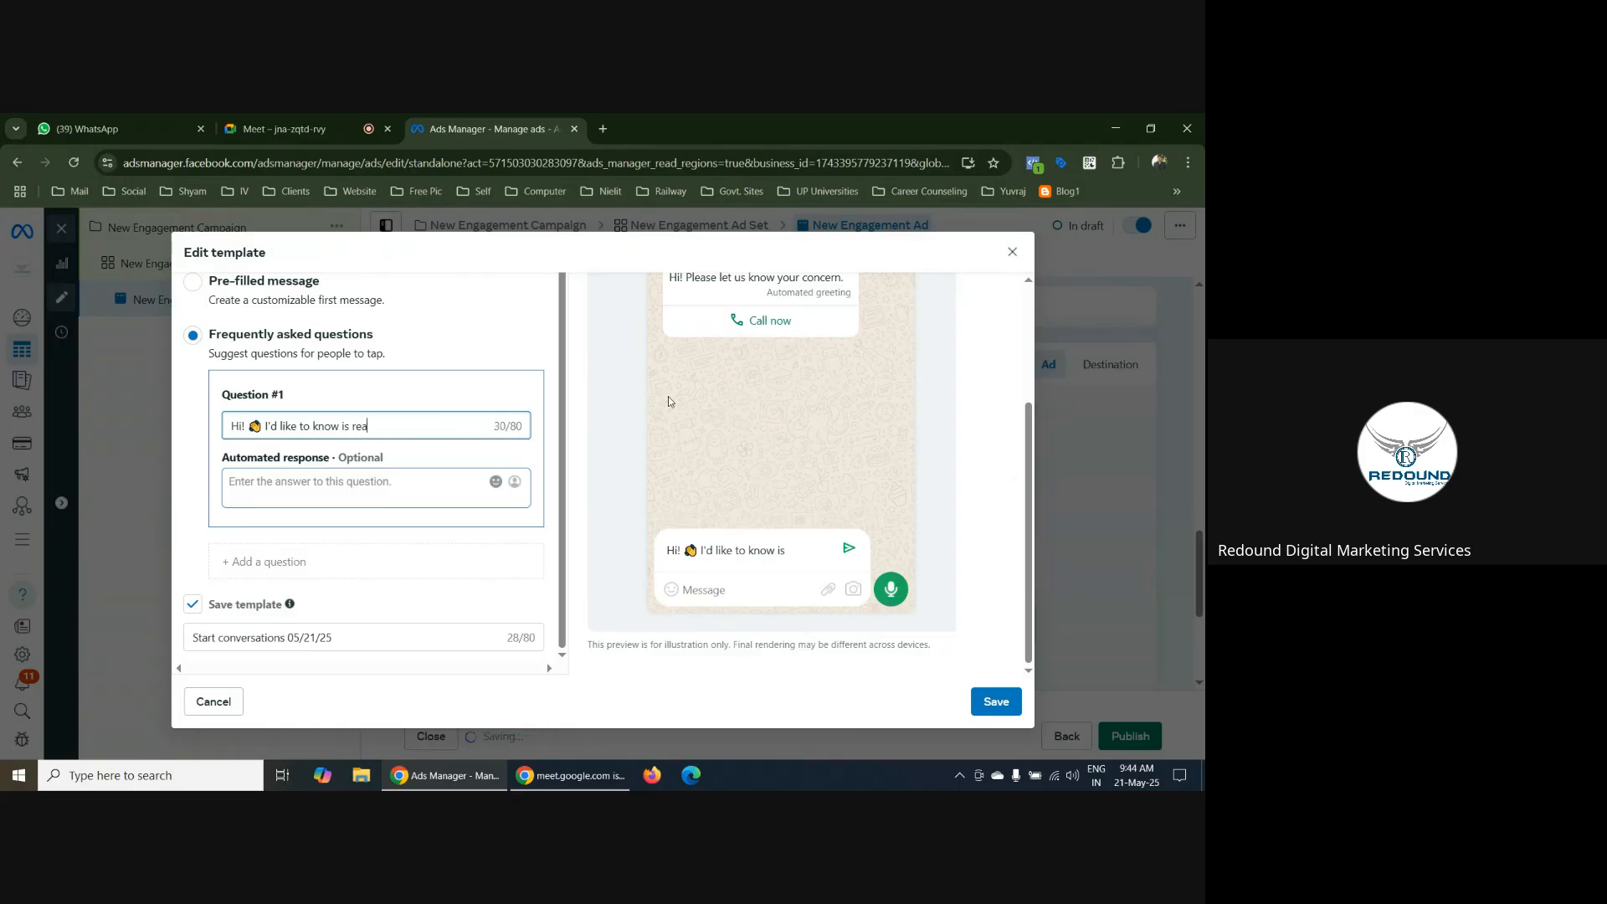
pyautogui.write('ly')
pyautogui.press('BackSpace')
pyautogui.press('BackSpace')
pyautogui.write('ly numerology')
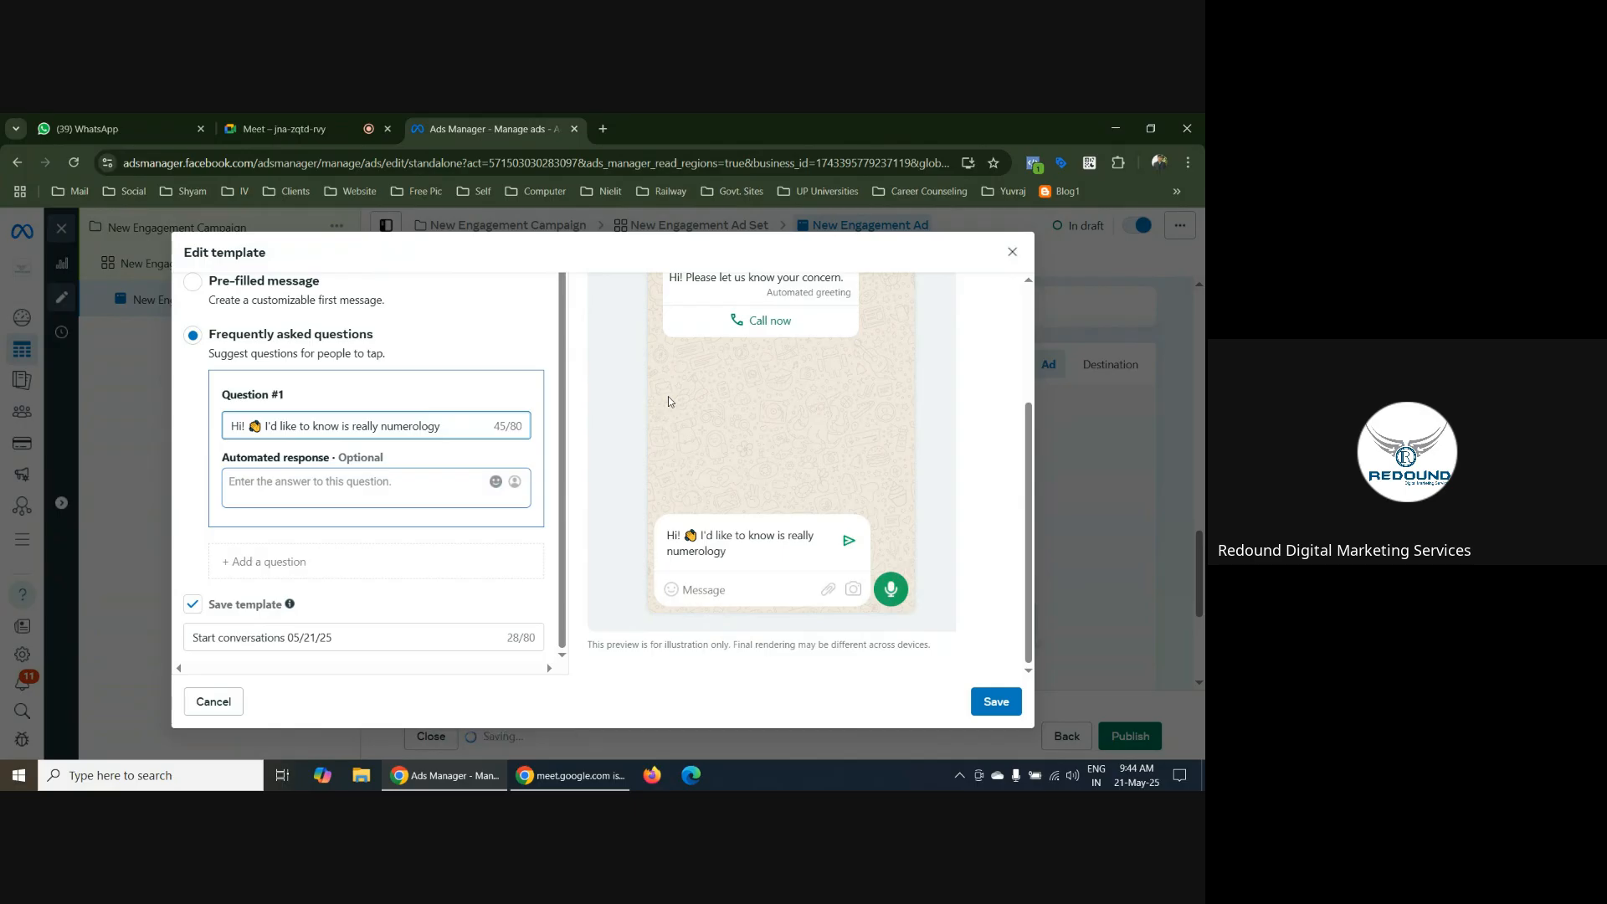
pyautogui.write(' works?')
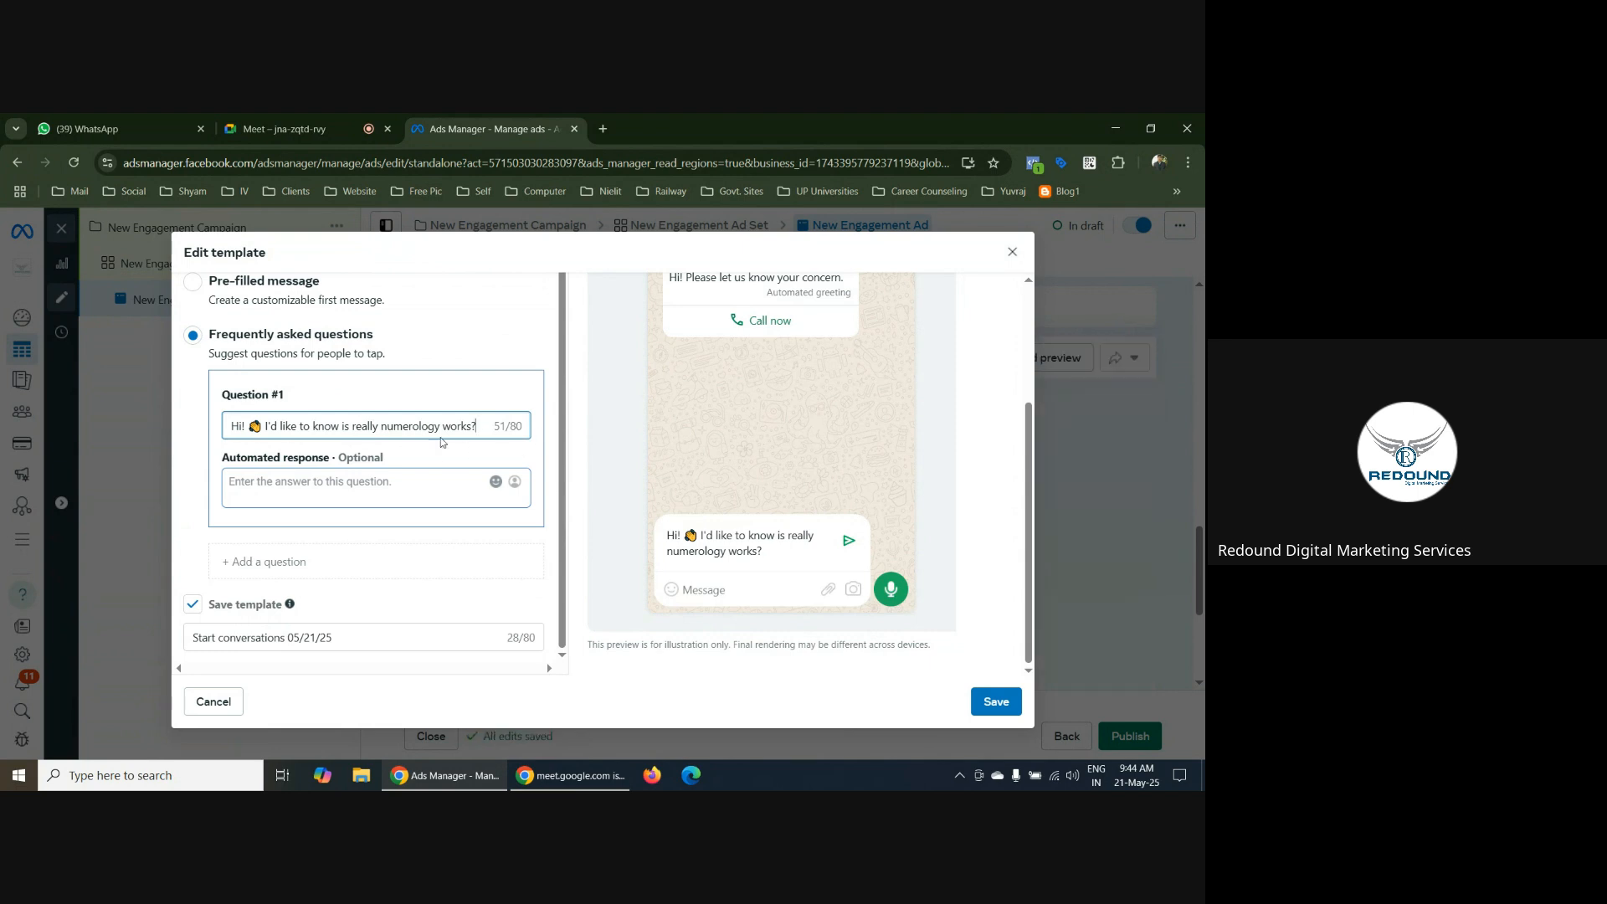
# Set the first question's automated response to "Yes of course. Let's schedule a call."
pyautogui.click(264, 483)
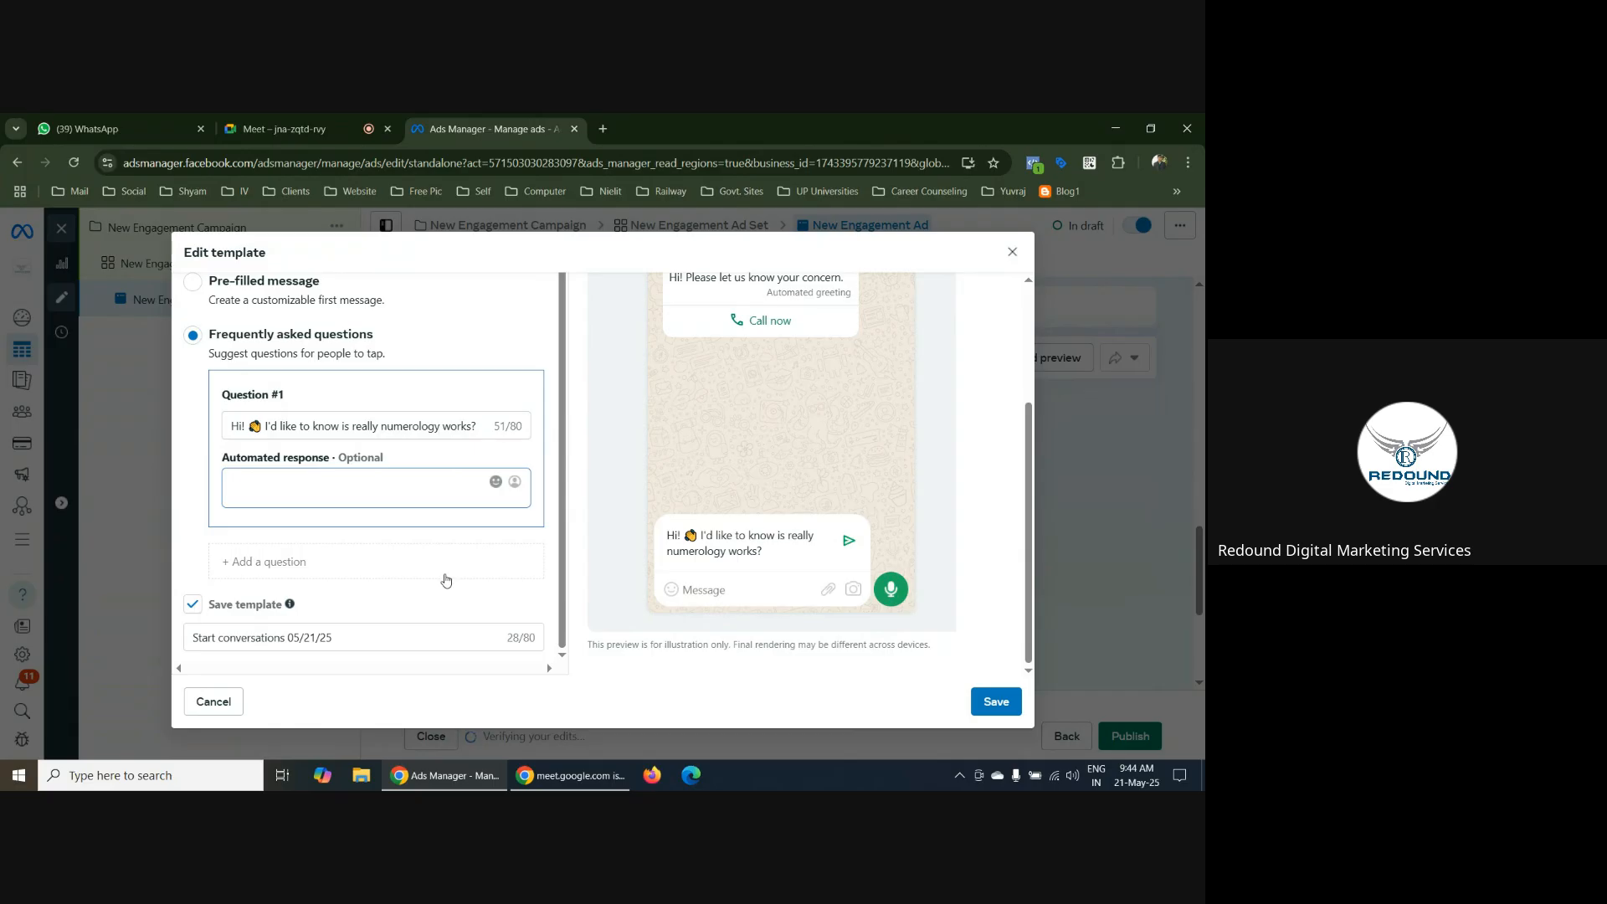
pyautogui.write("Yes of course. lLet's sohedule a c")
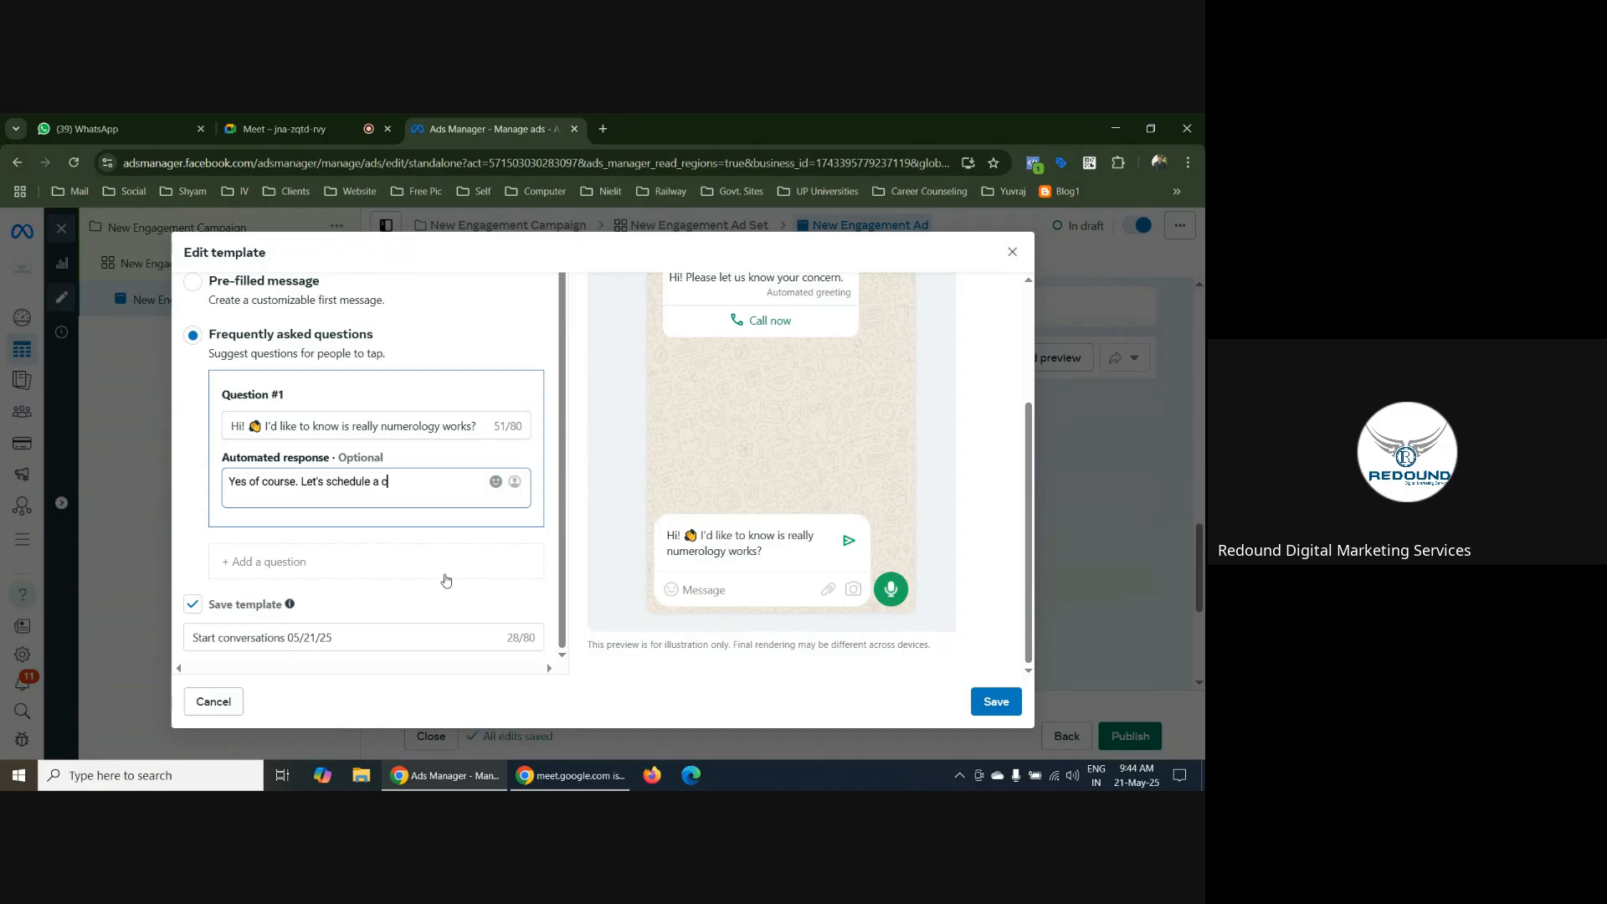
pyautogui.write('all')
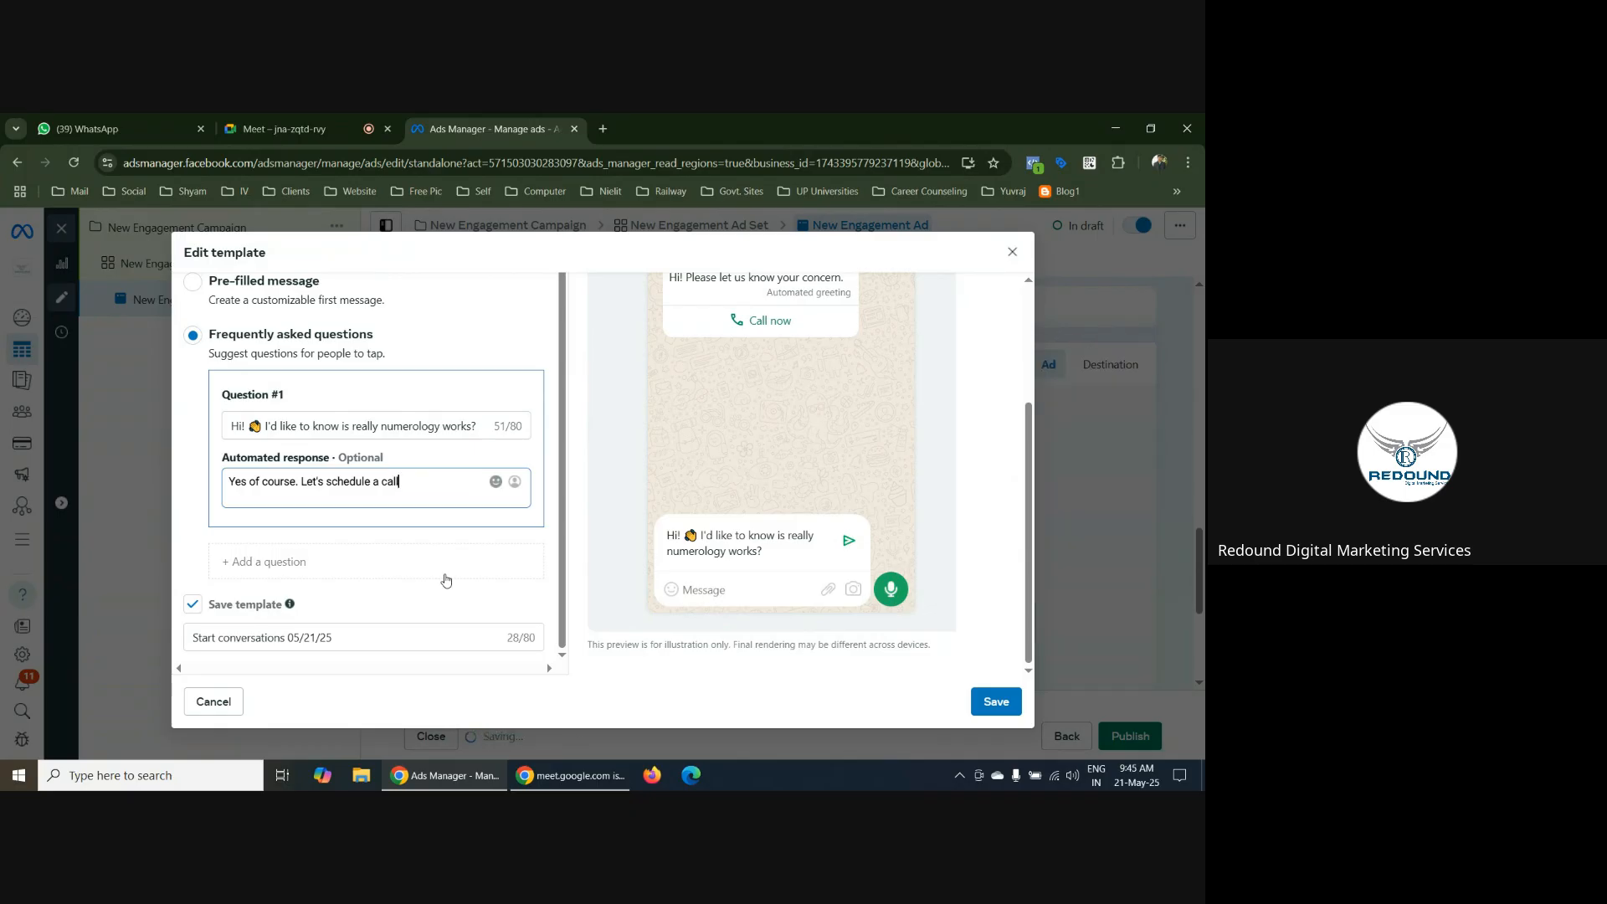
pyautogui.write('.')
pyautogui.click(444, 522)
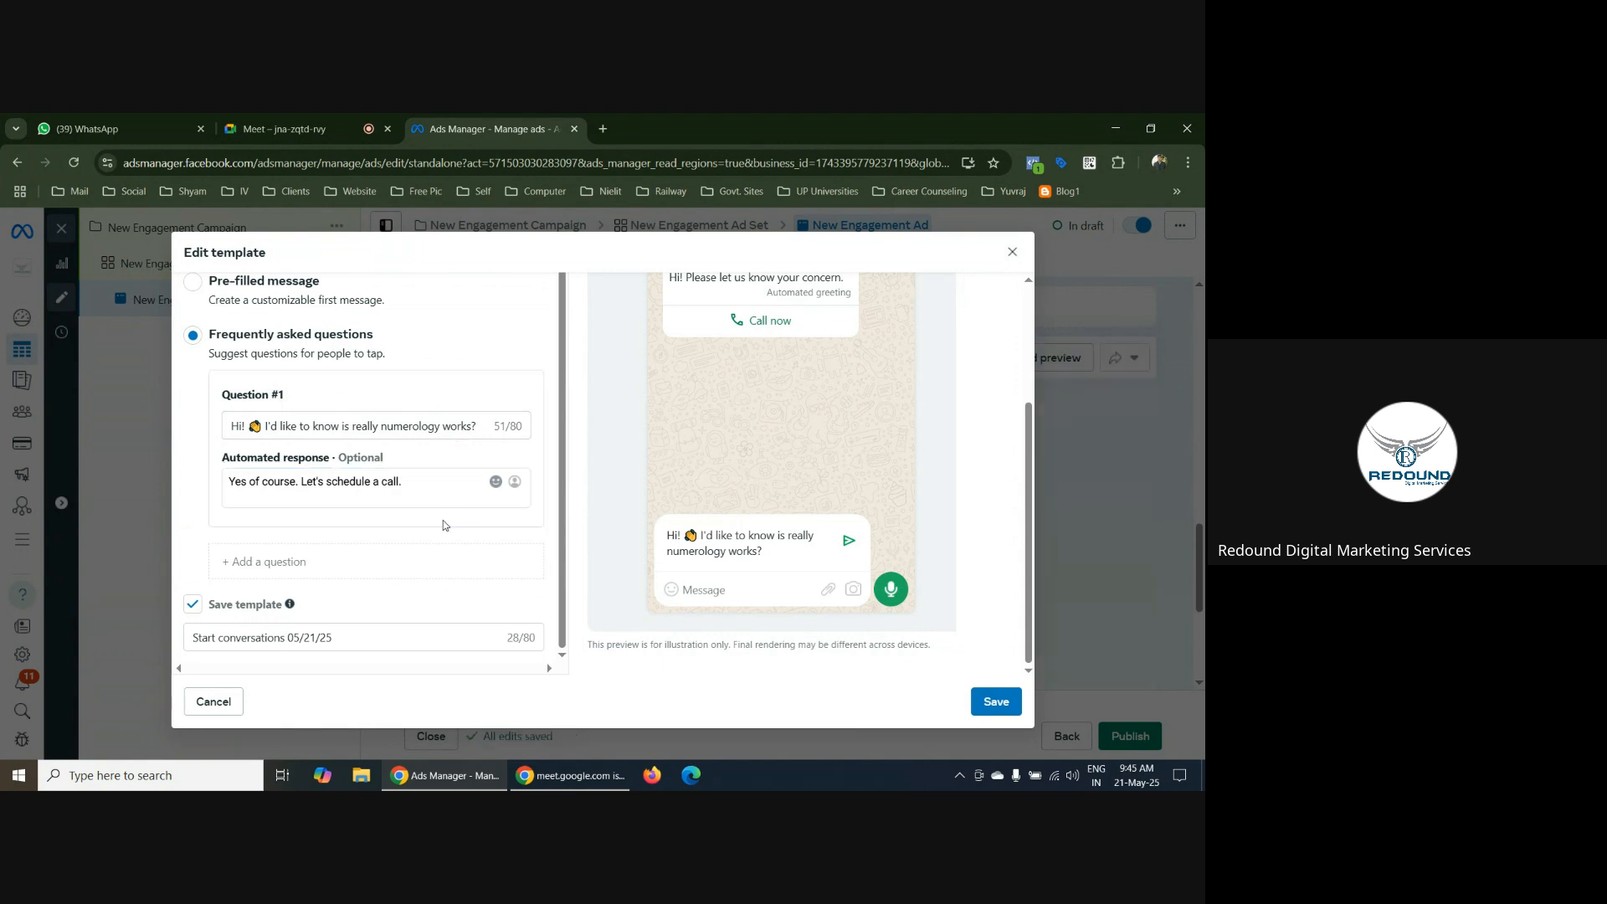
# Add a second frequently asked question reading "What is your consultation fee?"
pyautogui.click(284, 565)
pyautogui.scroll(-2, 362, 473)
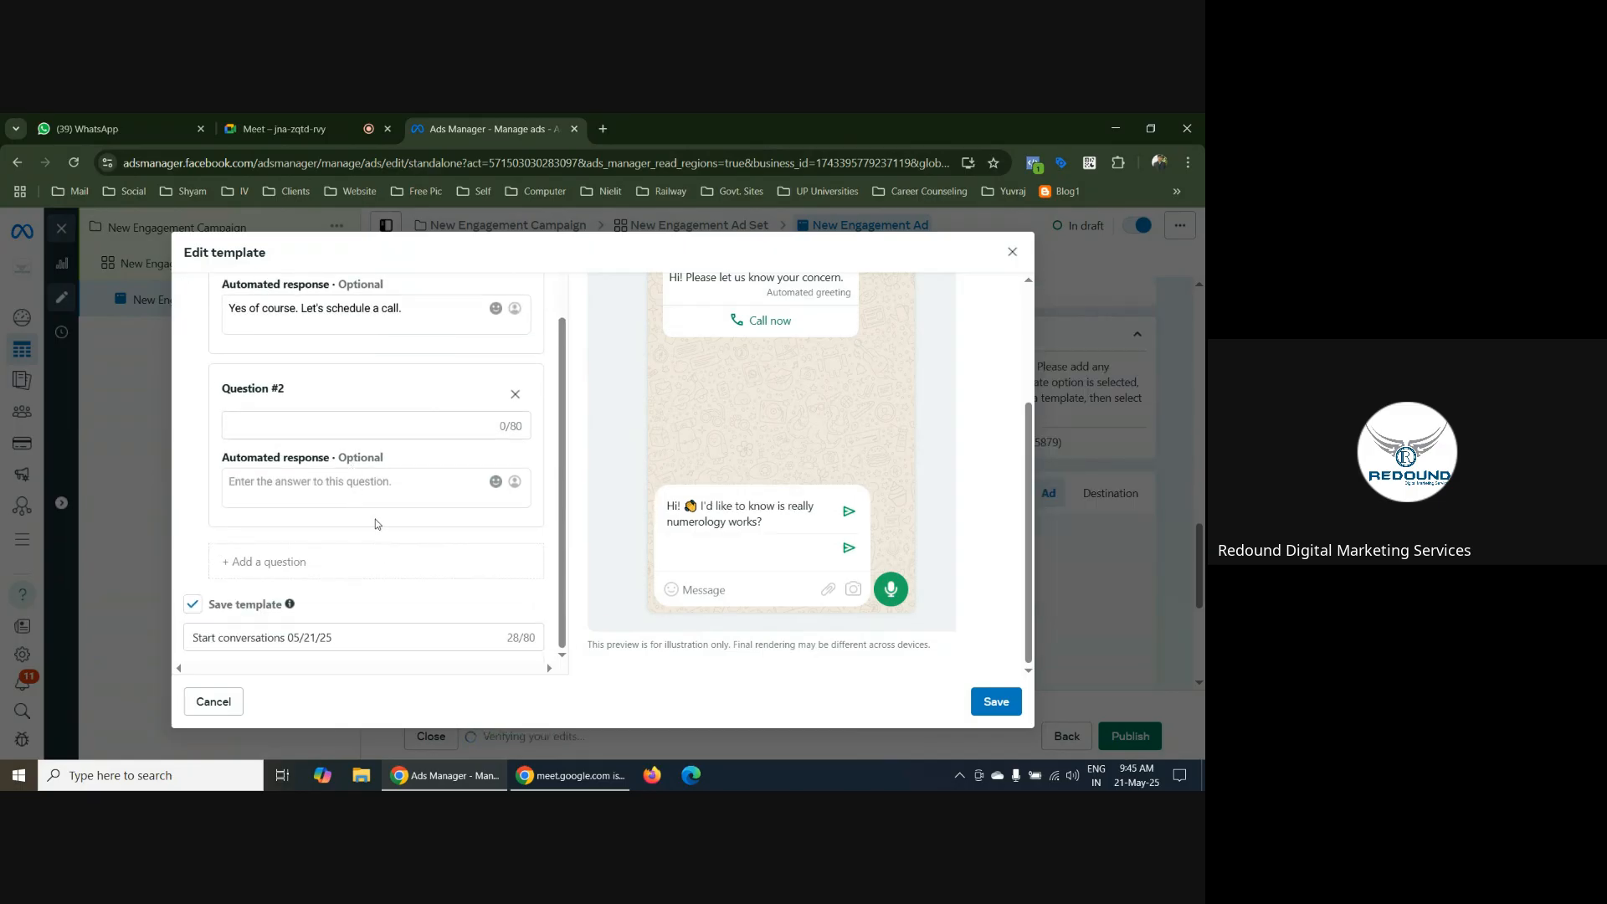
pyautogui.click(281, 427)
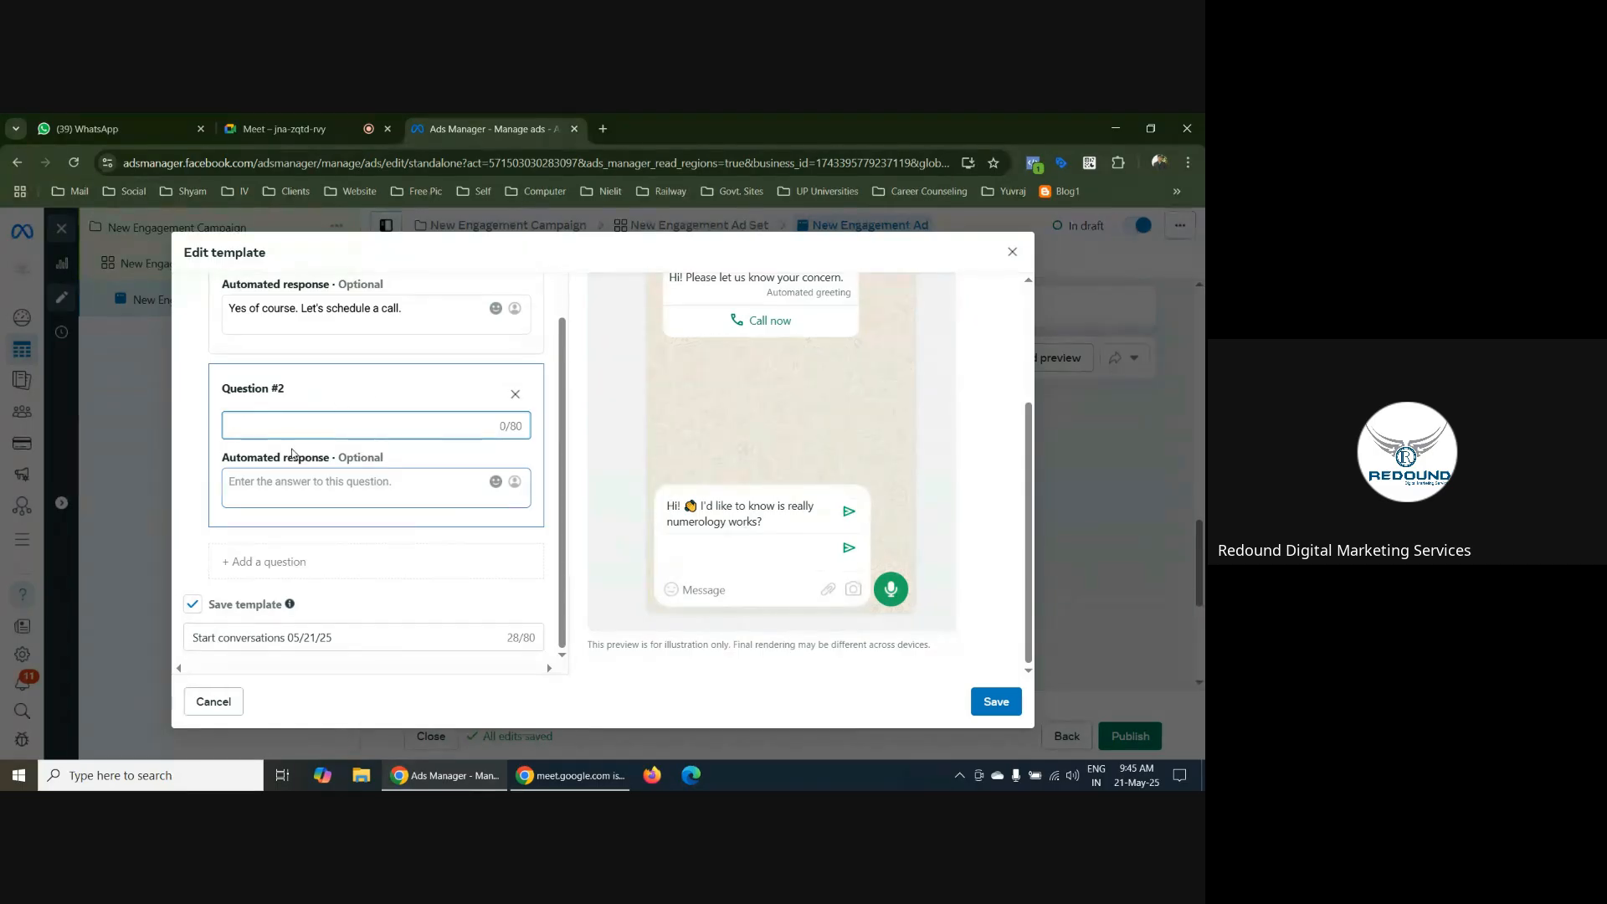
pyautogui.write('What is your consultation ')
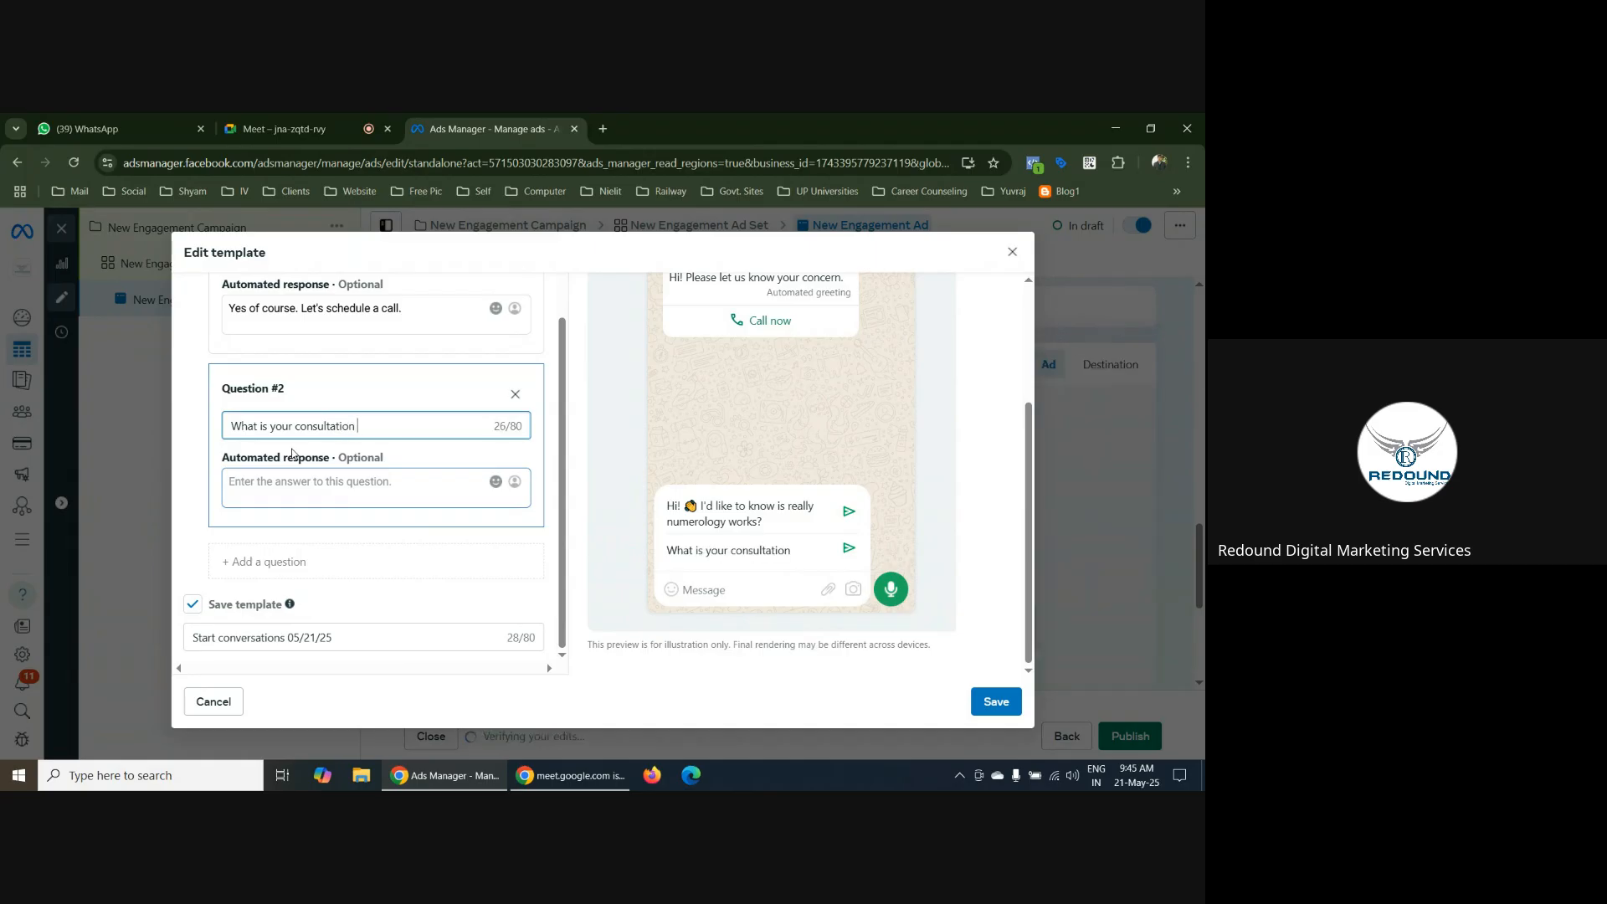
pyautogui.write('fee?')
# Set the second question's automated response to "We will charge 1000 for 5 days."
pyautogui.click(264, 486)
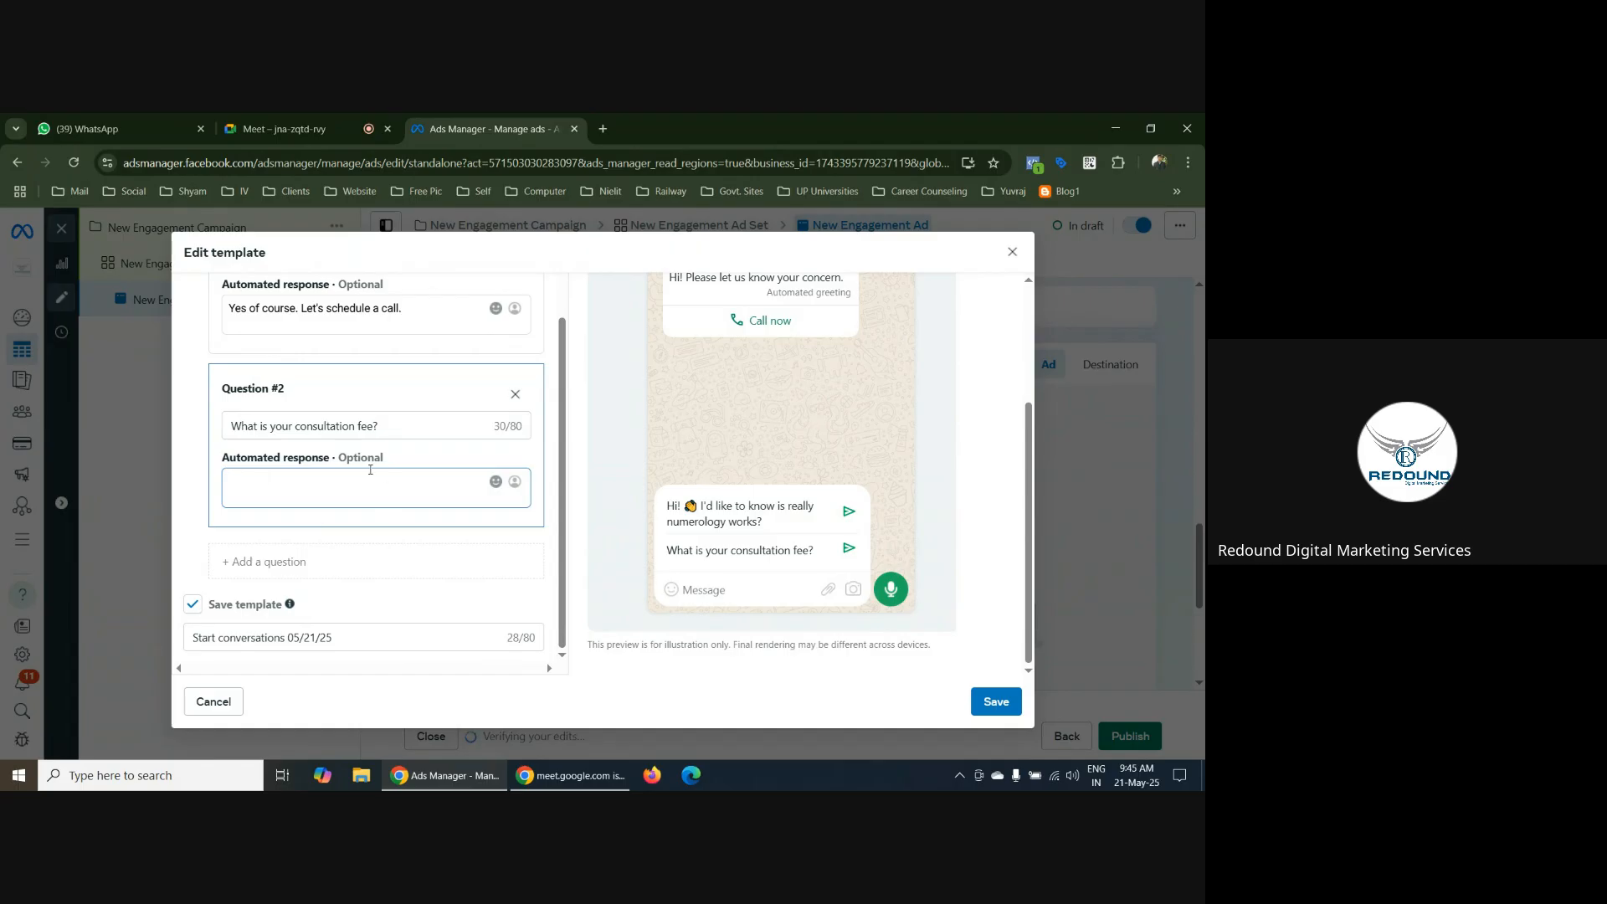
pyautogui.write('We will charge 1000 for 5 days')
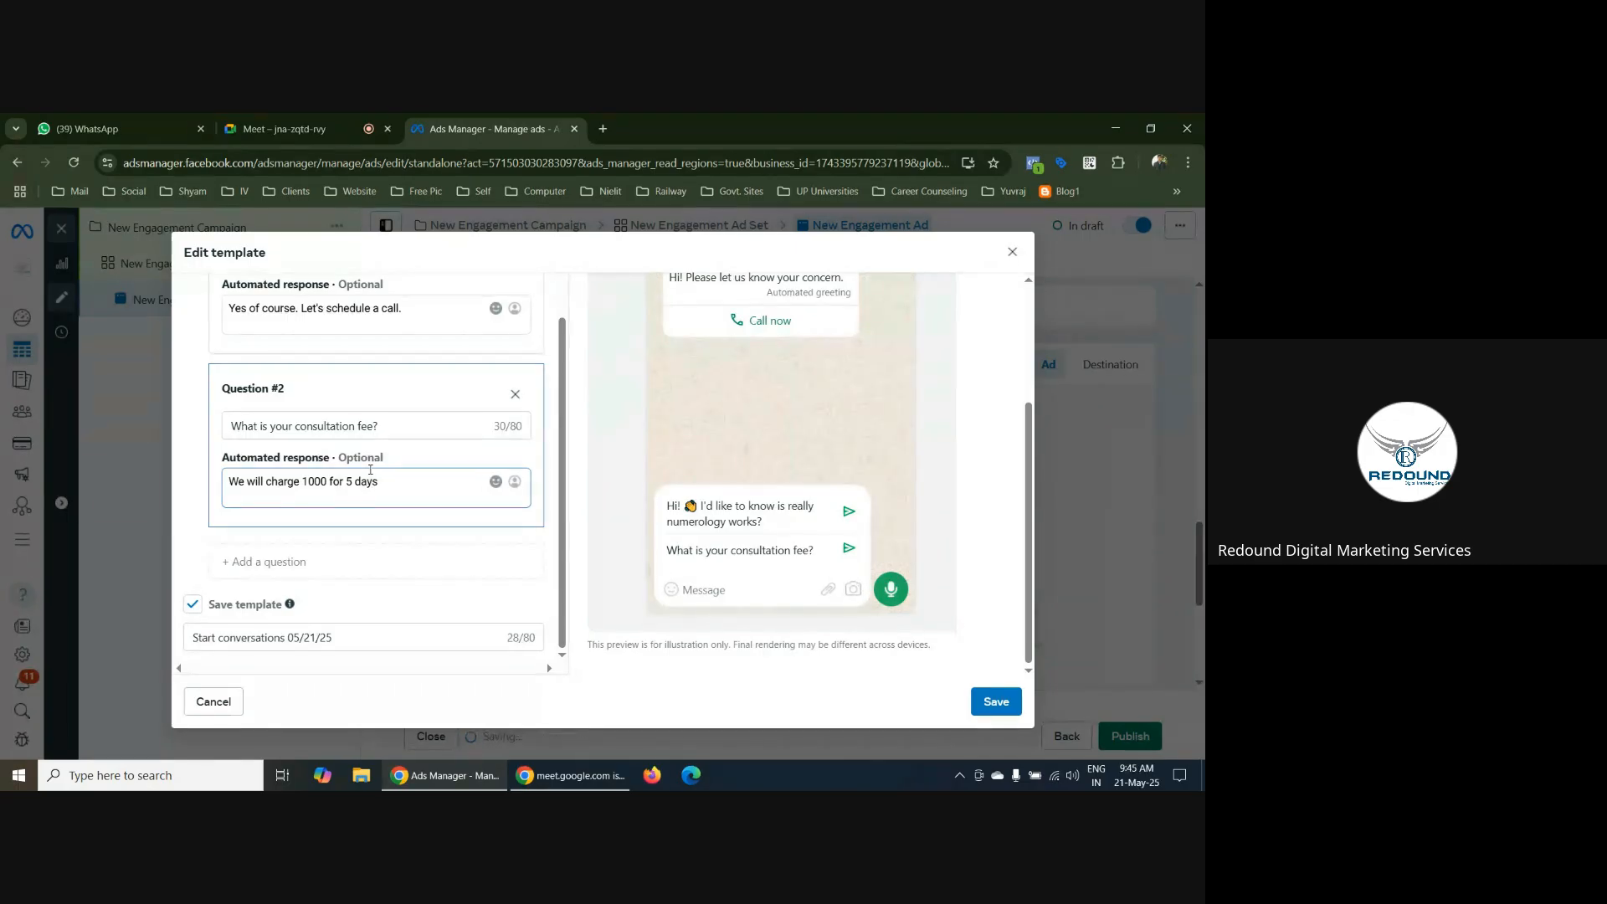
pyautogui.write('.')
# Review the edited template from welcome message to saved template name, together with its WhatsApp chat preview
pyautogui.scroll(1, 543, 506)
pyautogui.scroll(5, 555, 488)
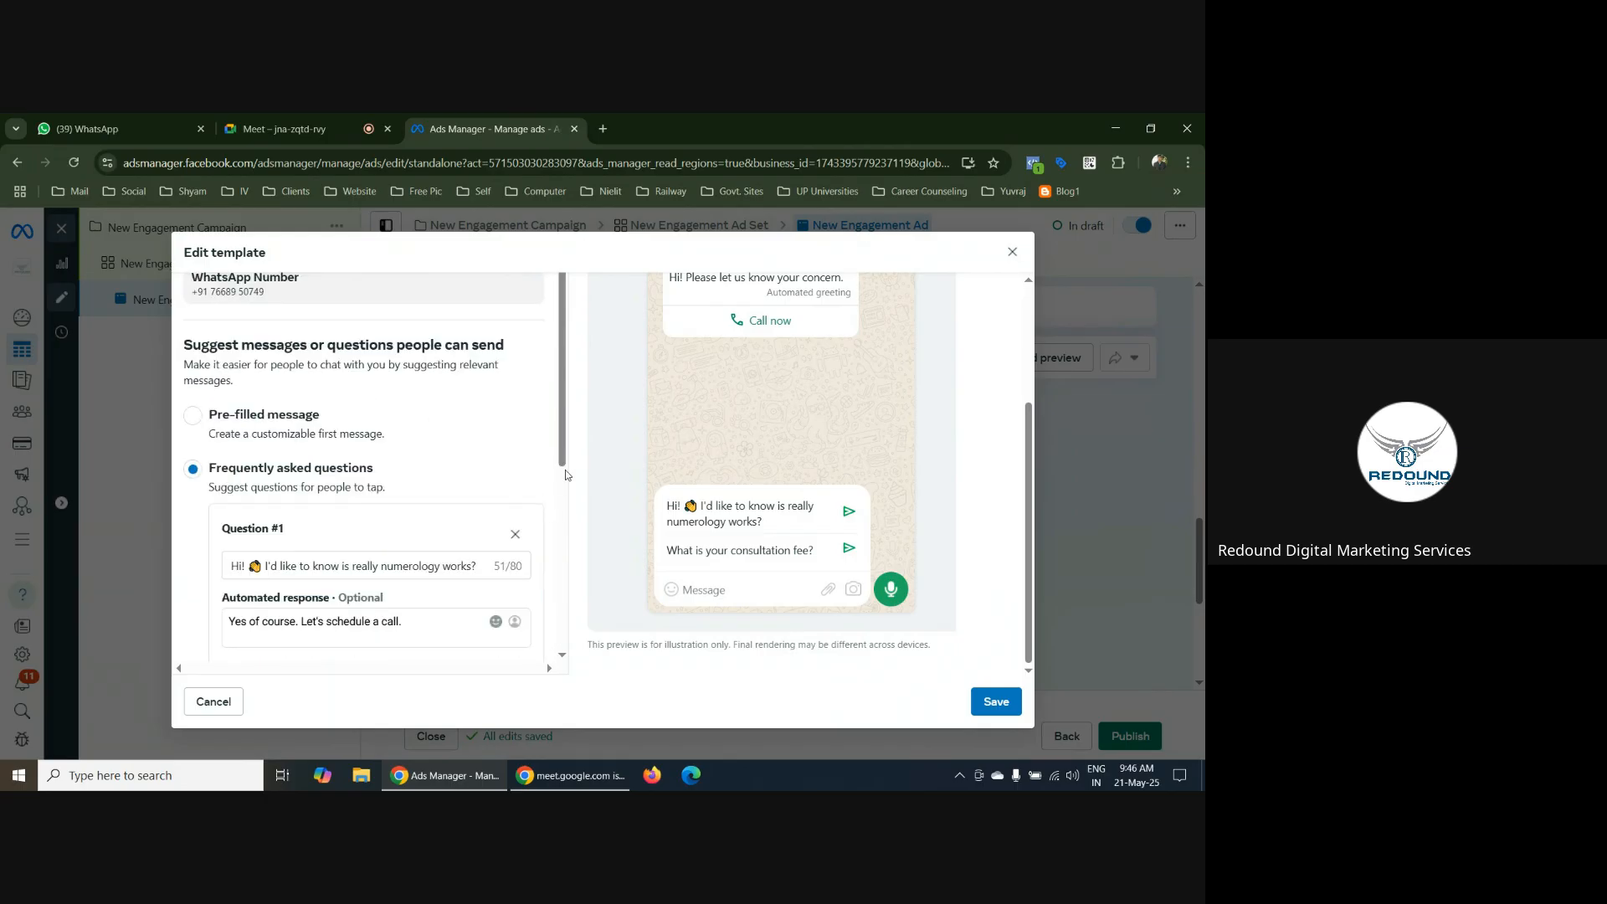
pyautogui.scroll(-5, 565, 469)
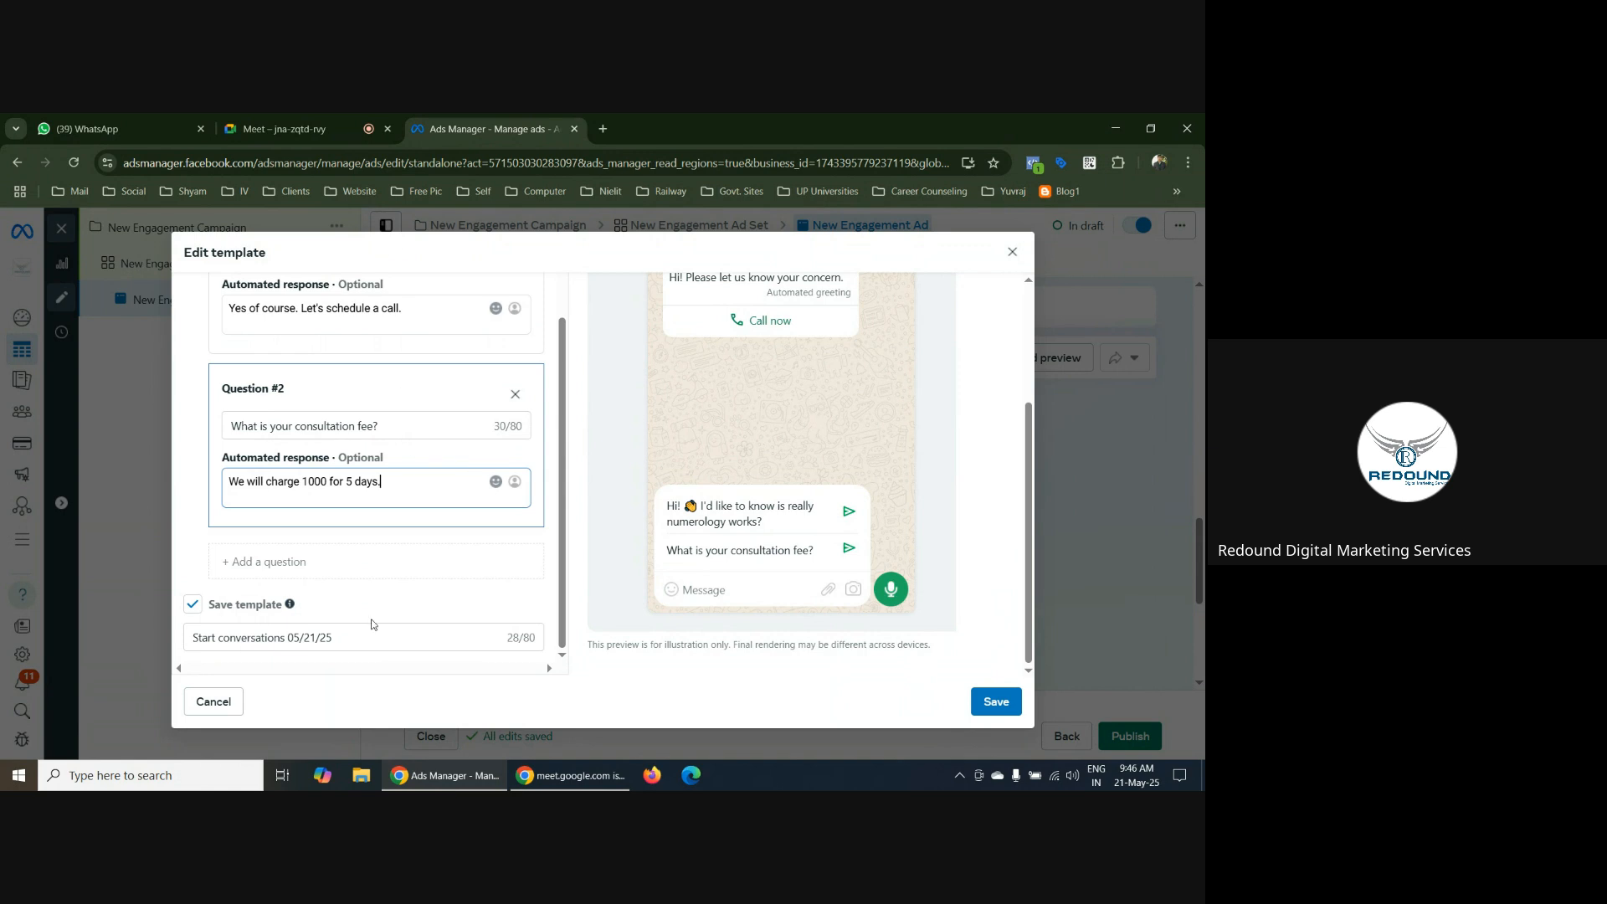
pyautogui.click(337, 631)
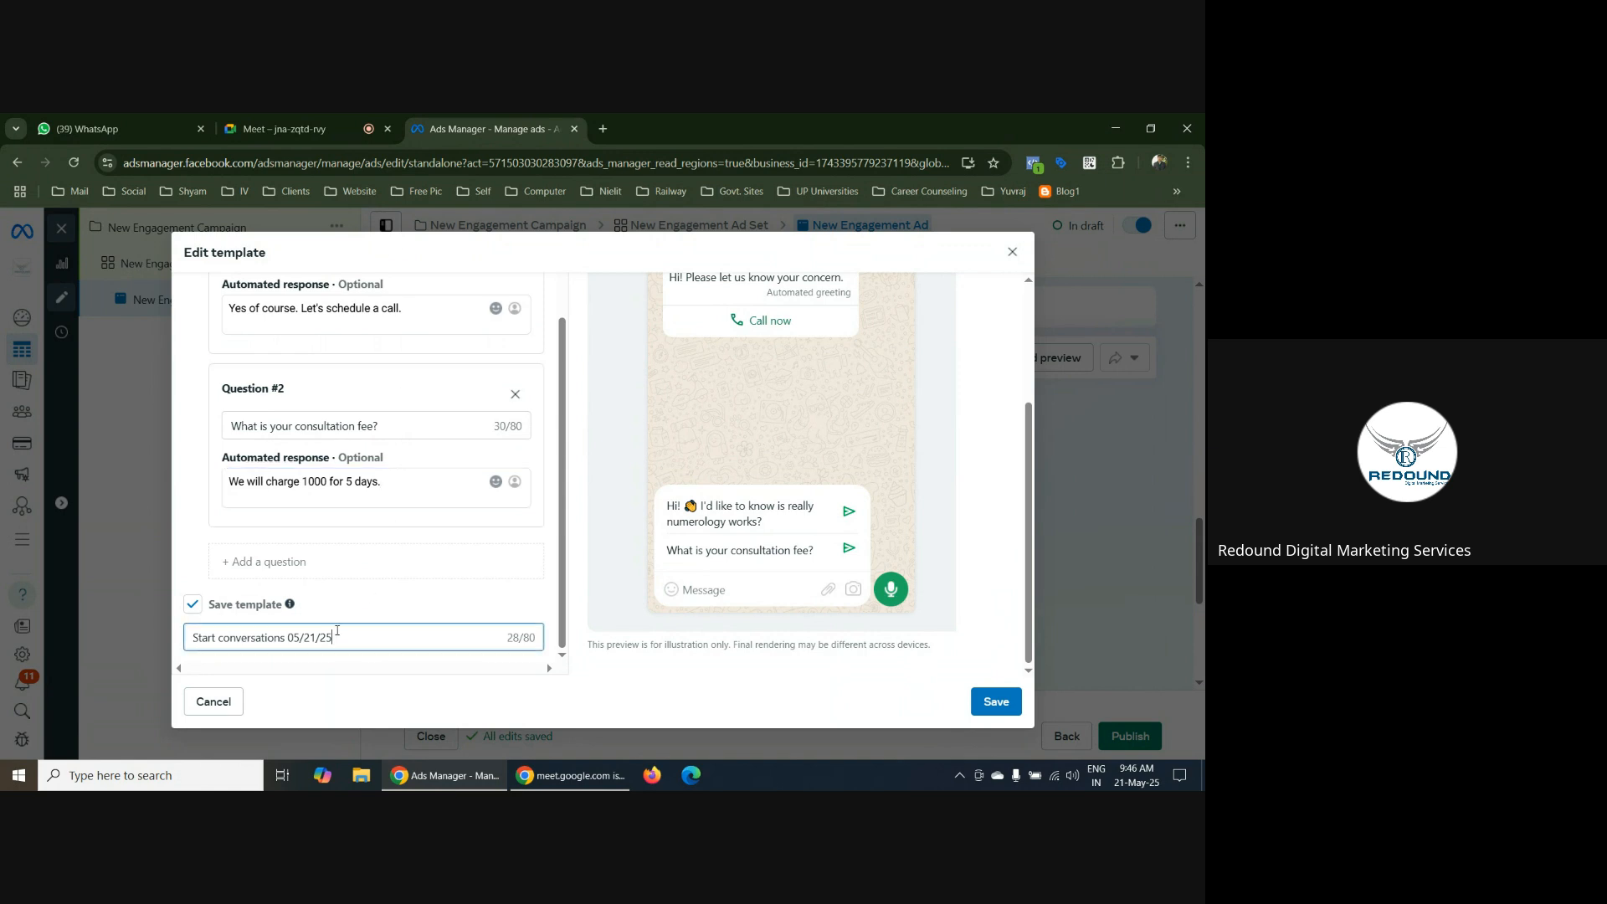
pyautogui.tripleClick(337, 630)
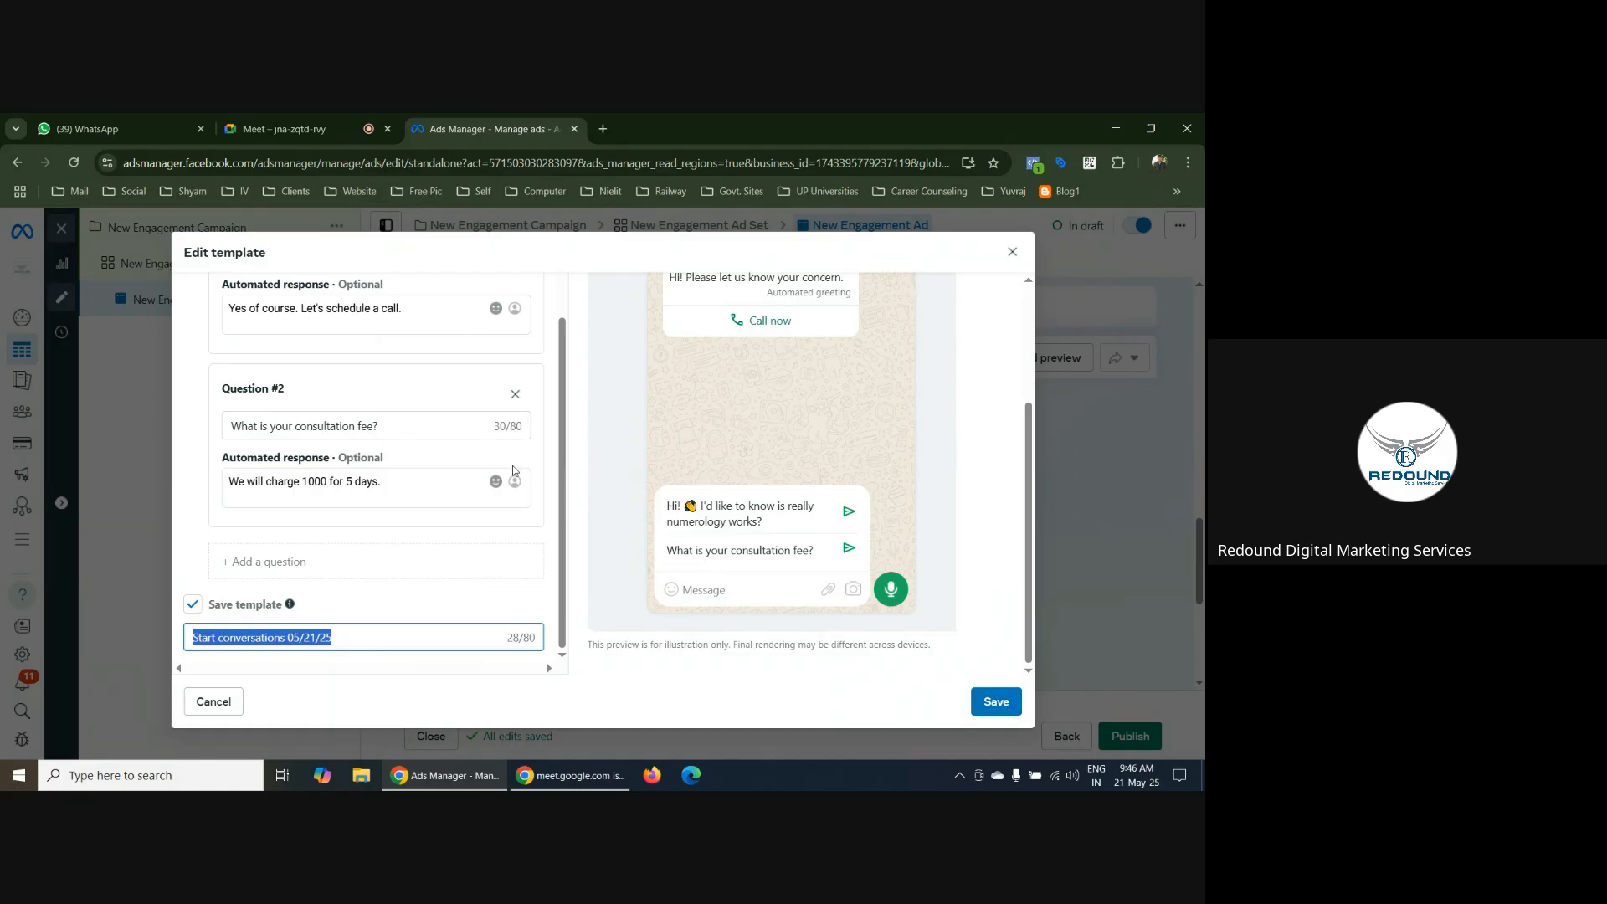
pyautogui.scroll(1, 514, 468)
pyautogui.scroll(4, 519, 478)
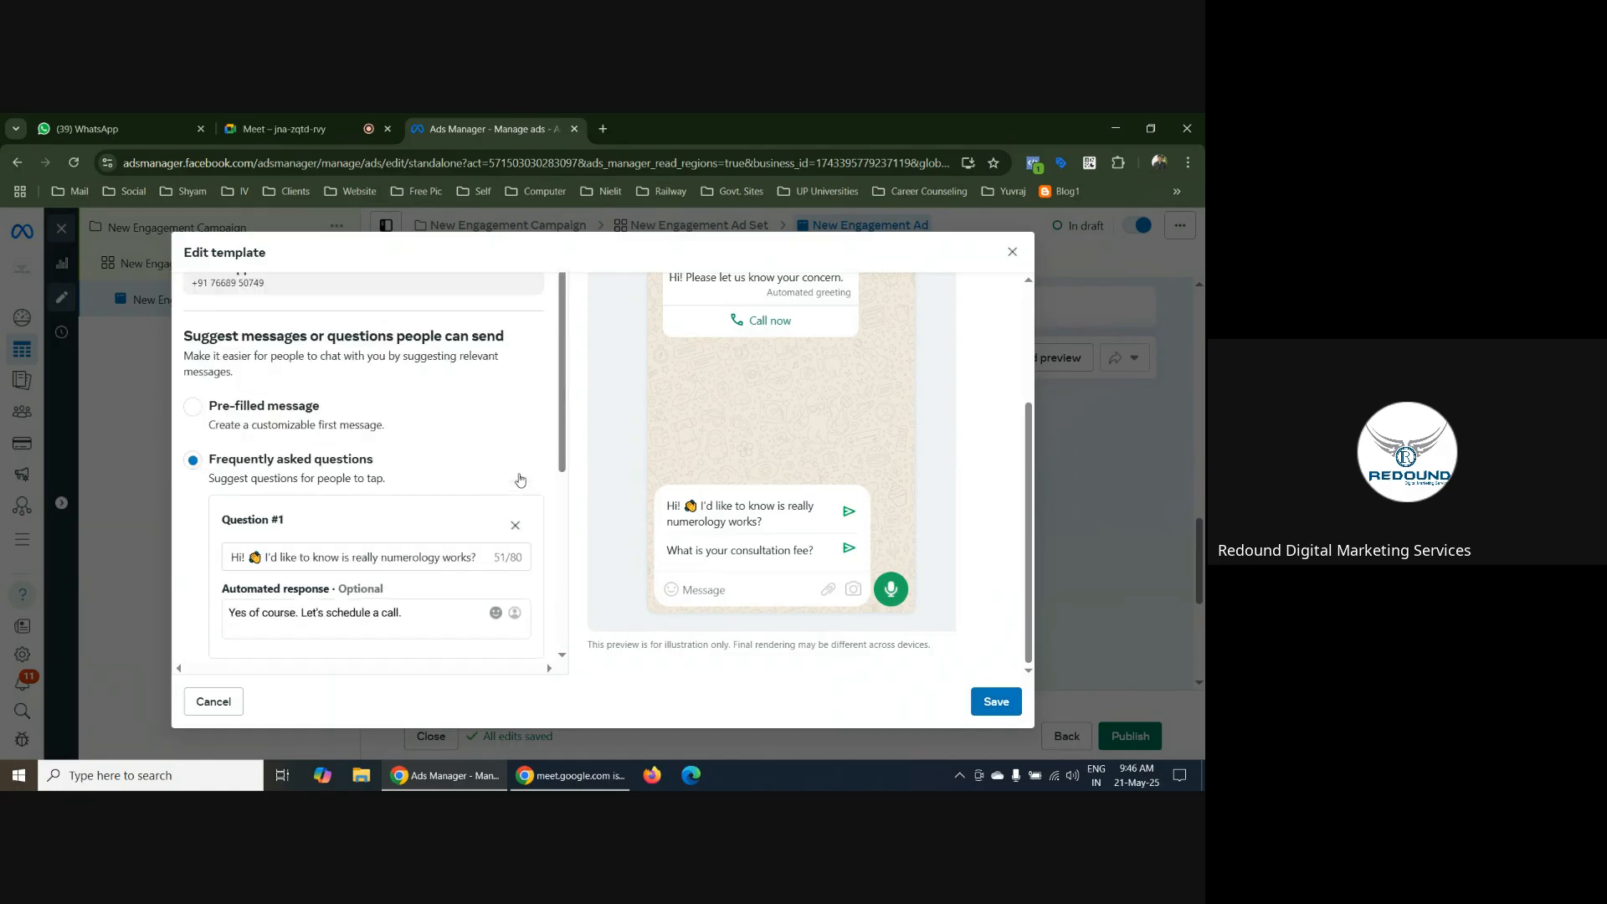
pyautogui.scroll(2, 569, 425)
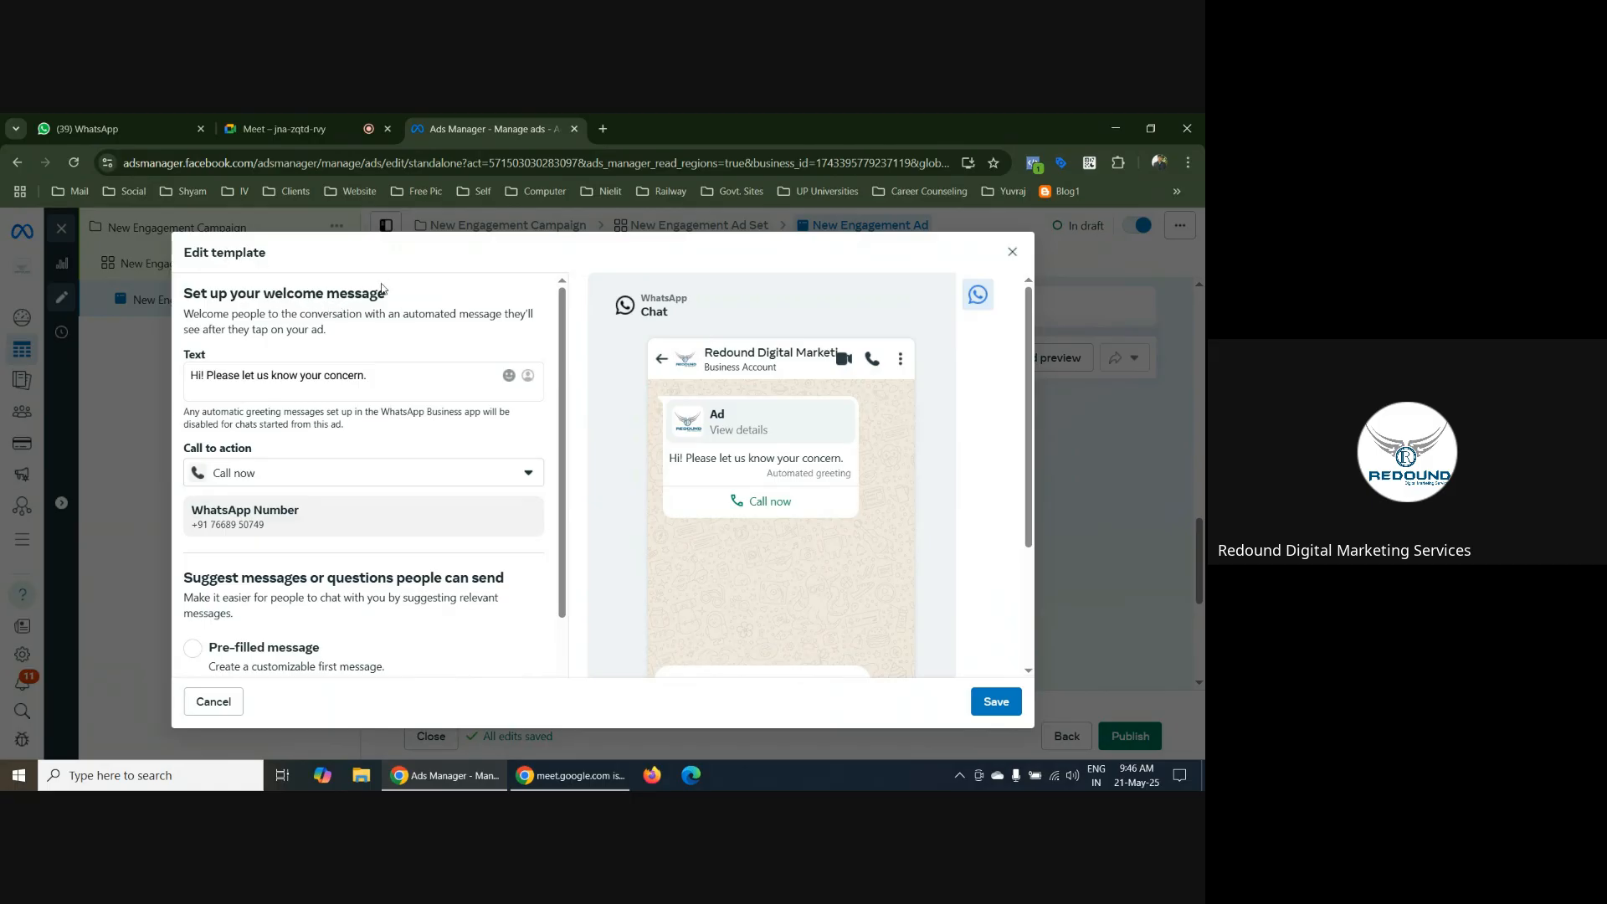
pyautogui.scroll(-2, 615, 433)
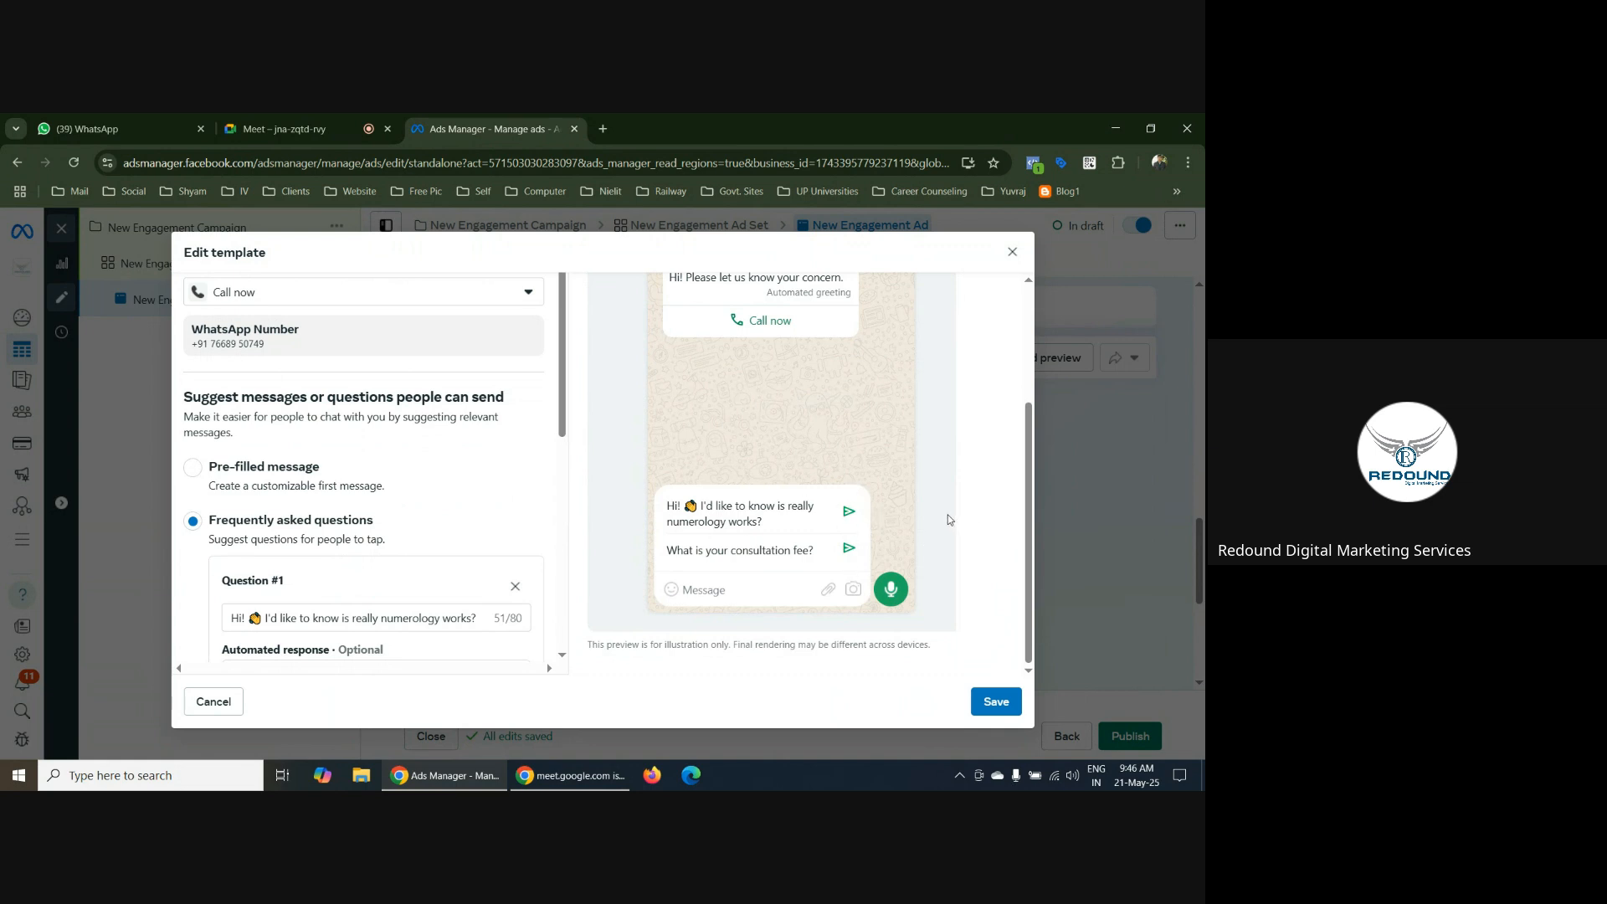
pyautogui.scroll(1, 950, 519)
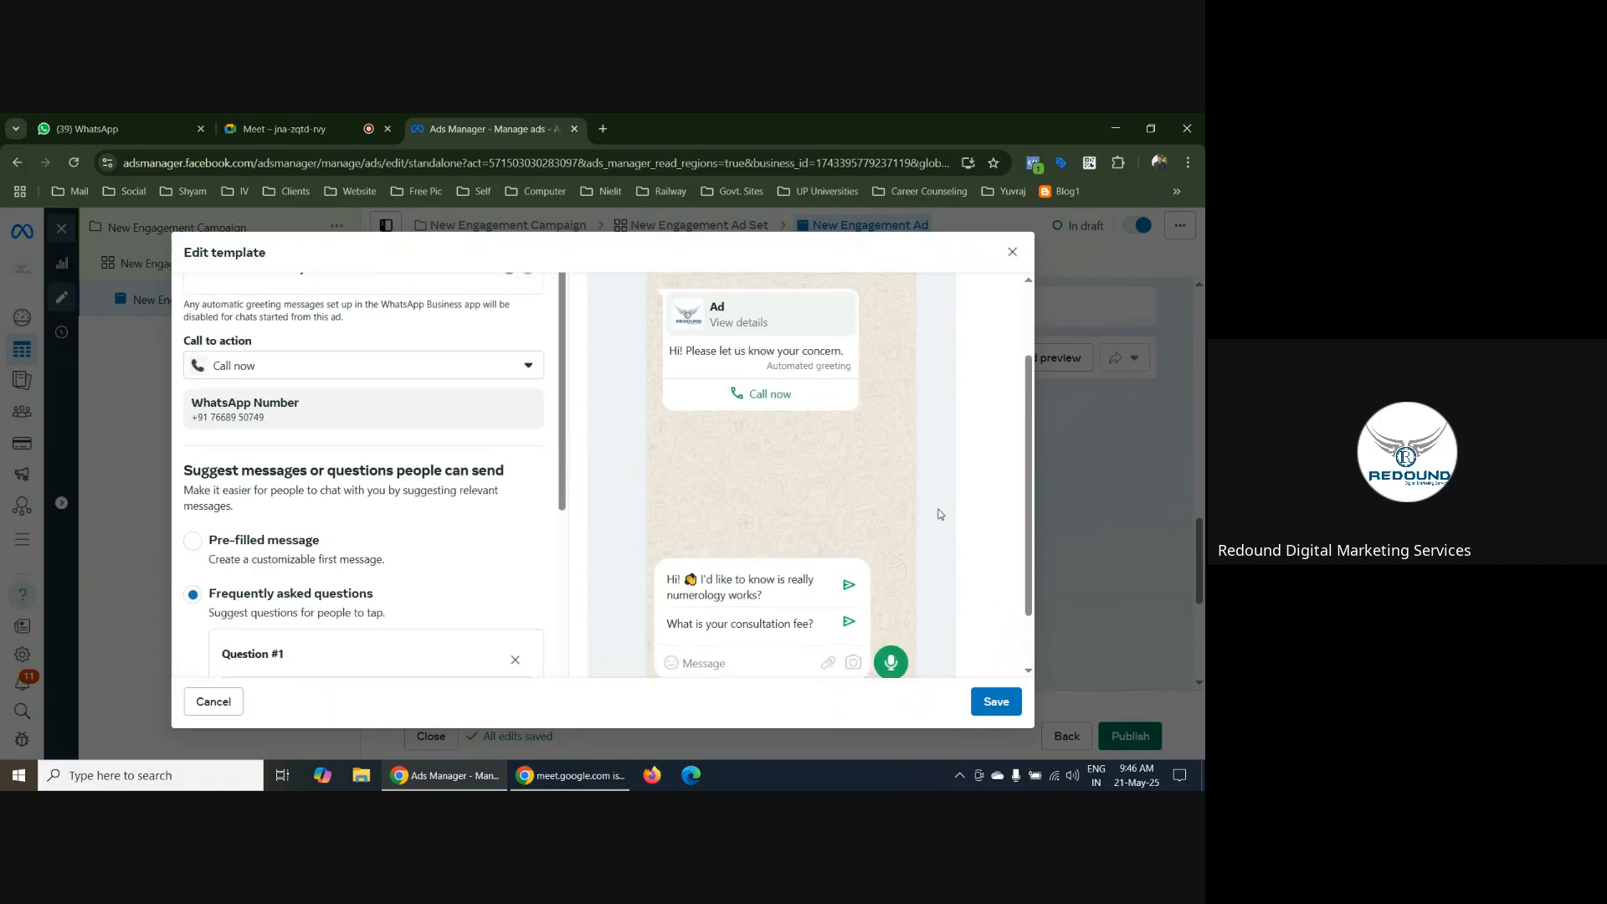
pyautogui.scroll(-1, 940, 514)
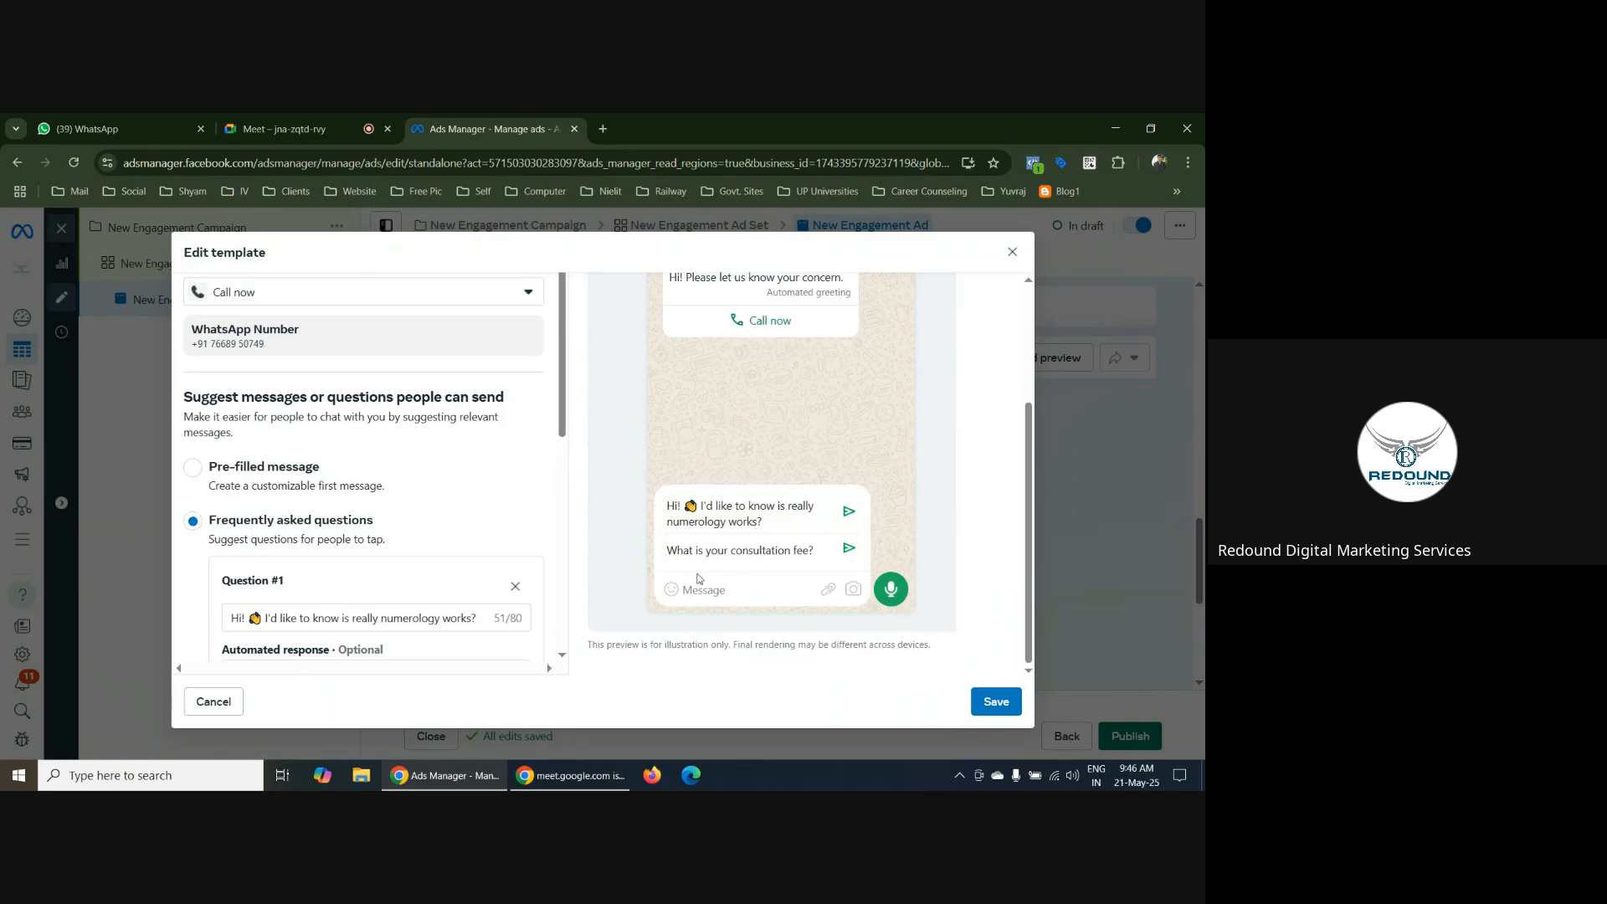
pyautogui.scroll(3, 854, 602)
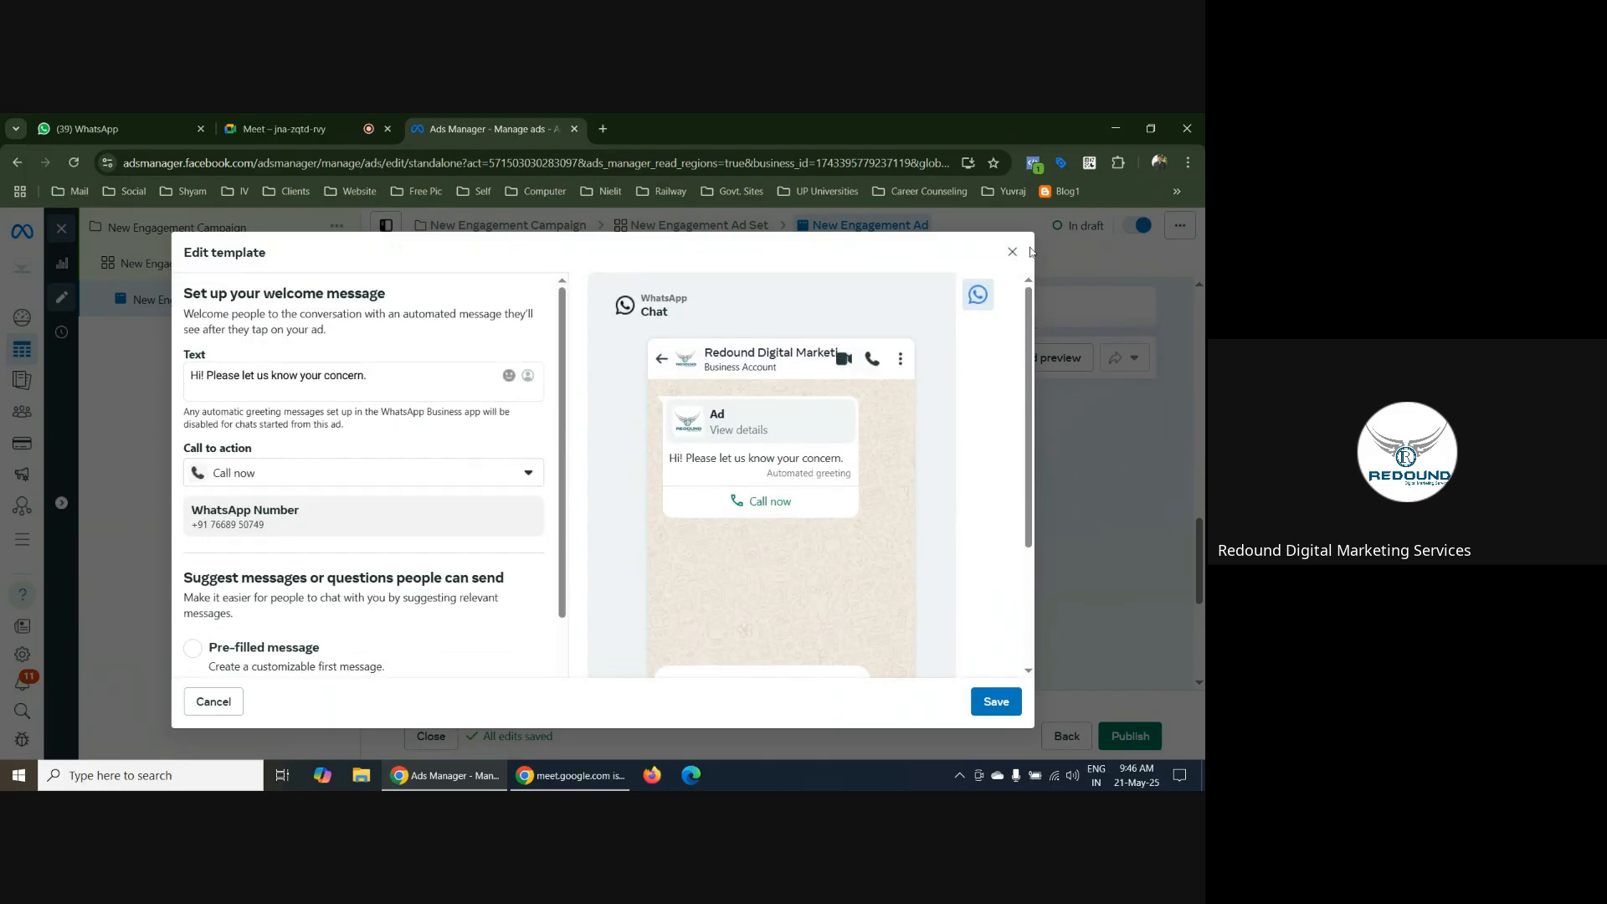
# Leave the template editor without saving the changes and look over the ad's message template section
pyautogui.click(1013, 254)
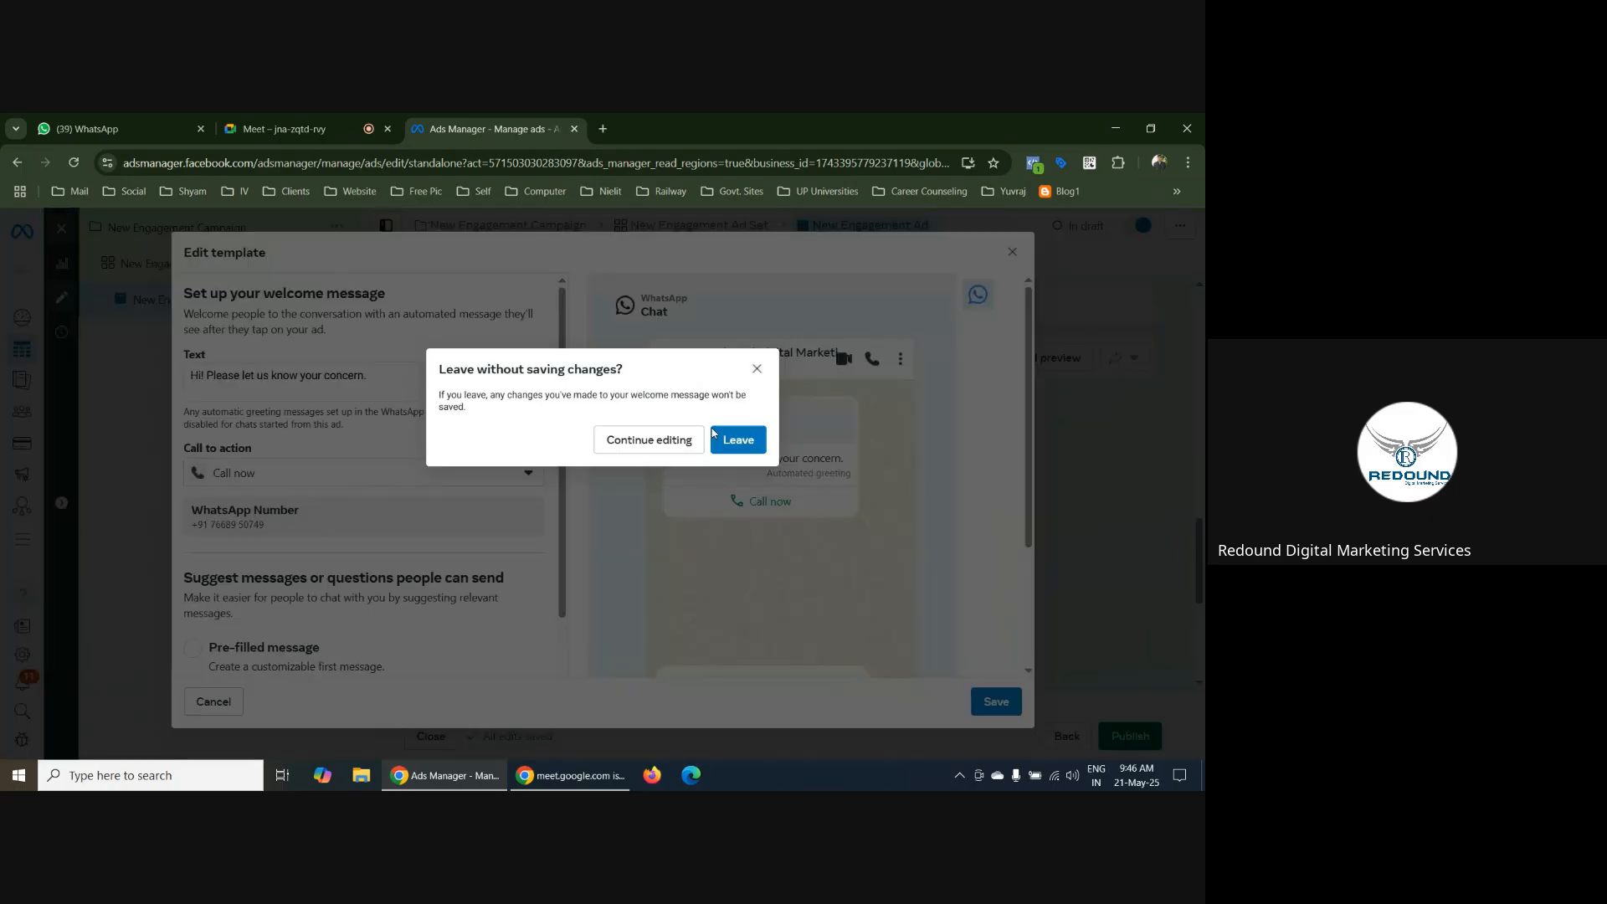
pyautogui.click(732, 443)
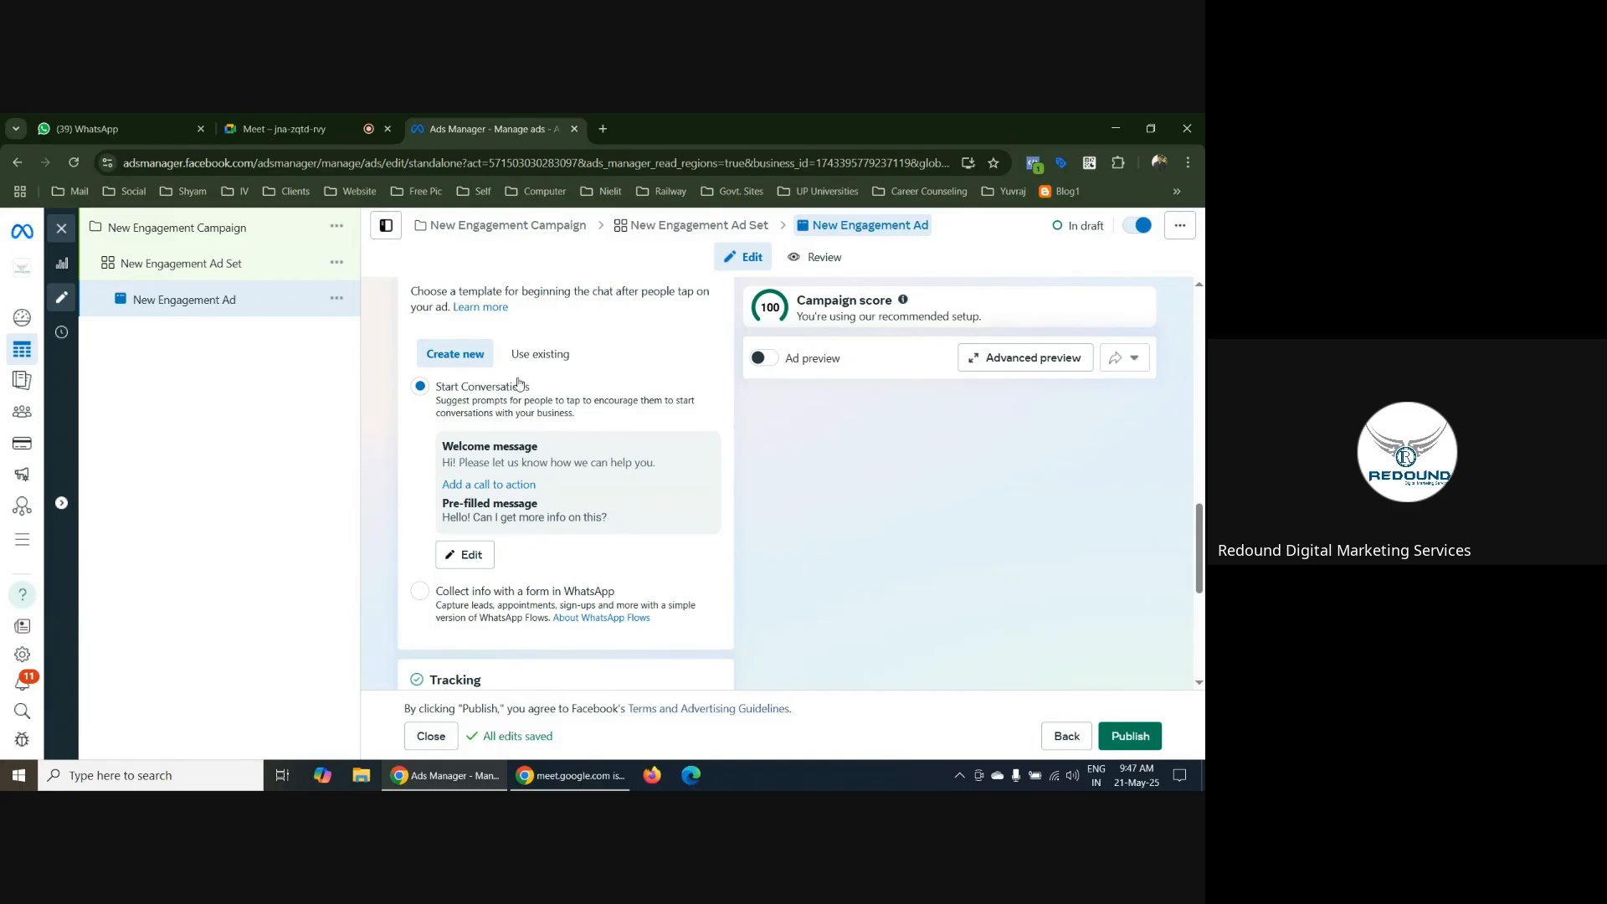
pyautogui.scroll(1, 553, 402)
pyautogui.scroll(-2, 600, 583)
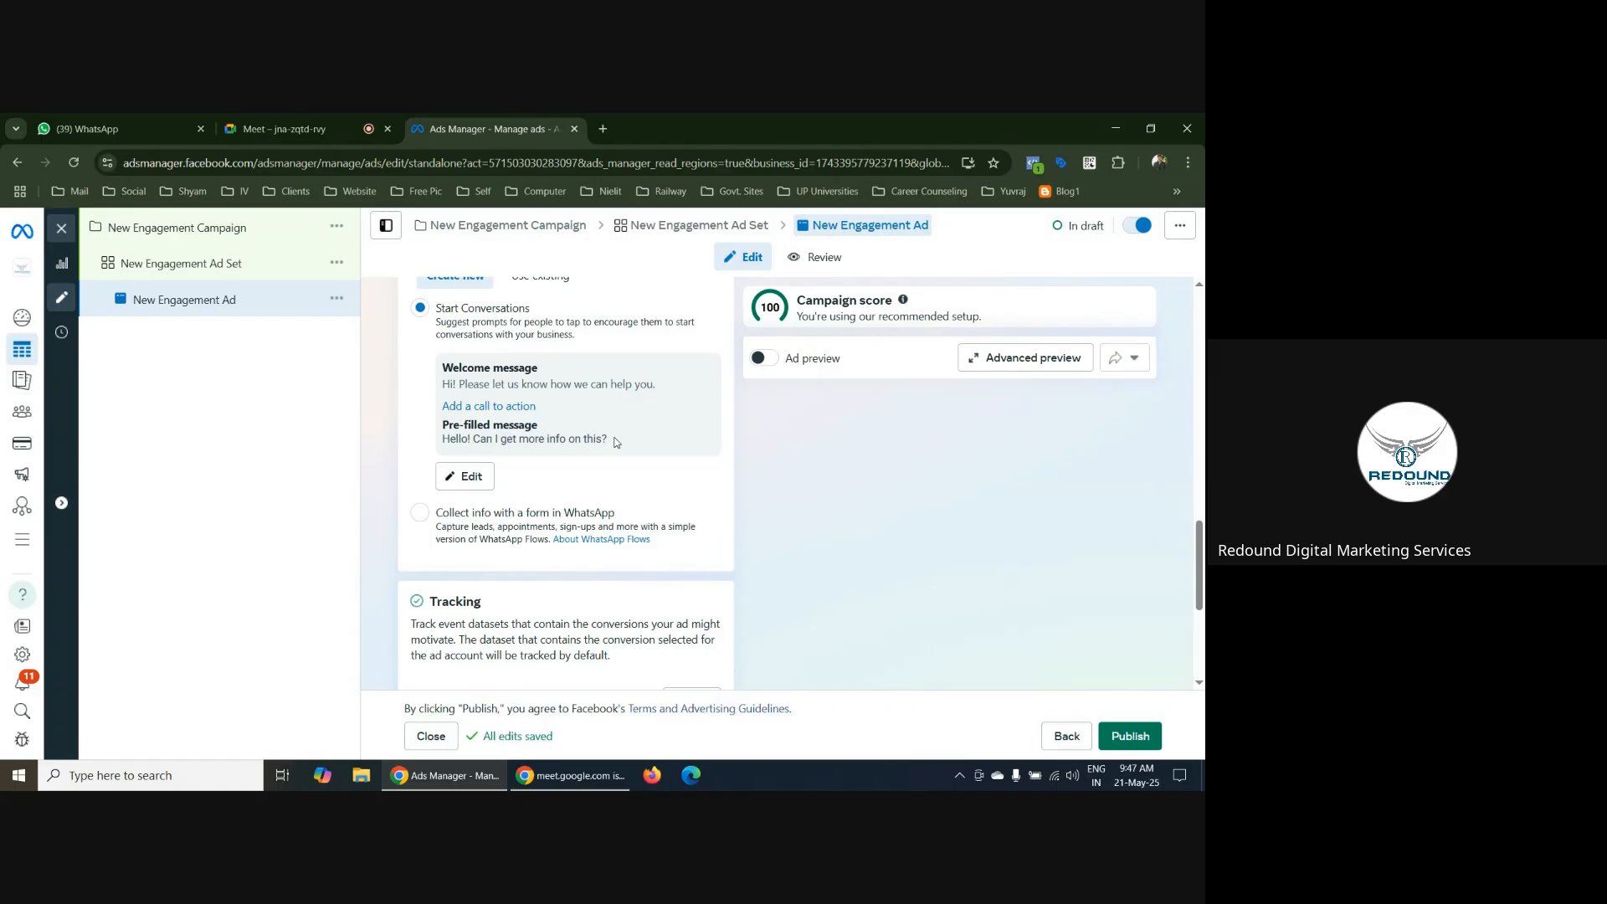
pyautogui.scroll(15, 619, 442)
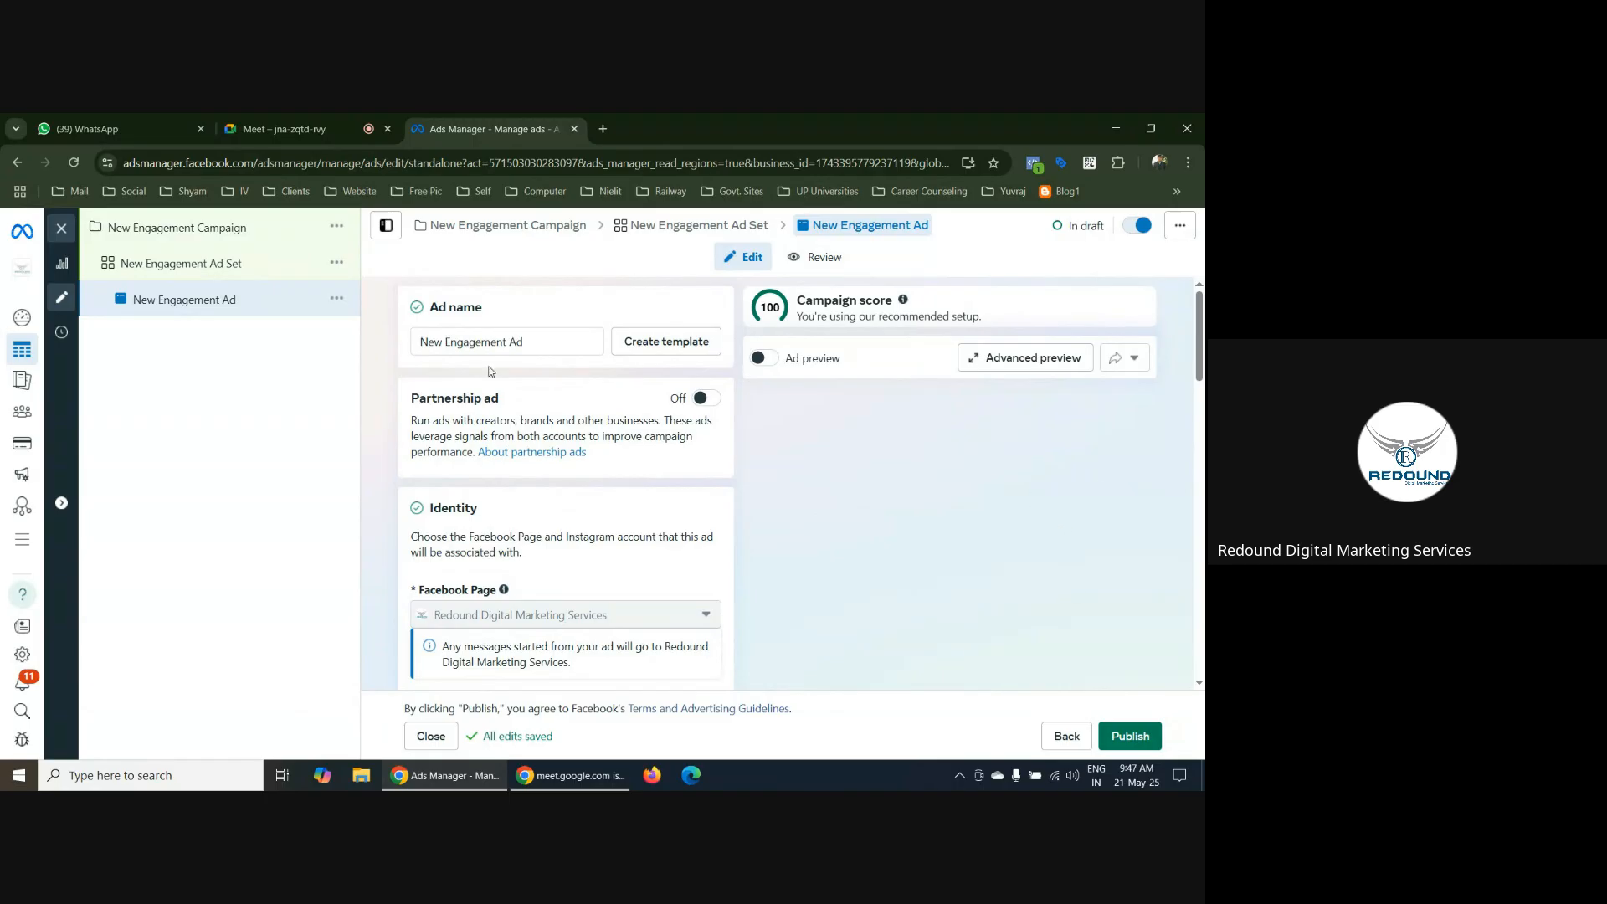
# Set the conversion location of New Engagement Ad Set to On your ad
pyautogui.click(187, 267)
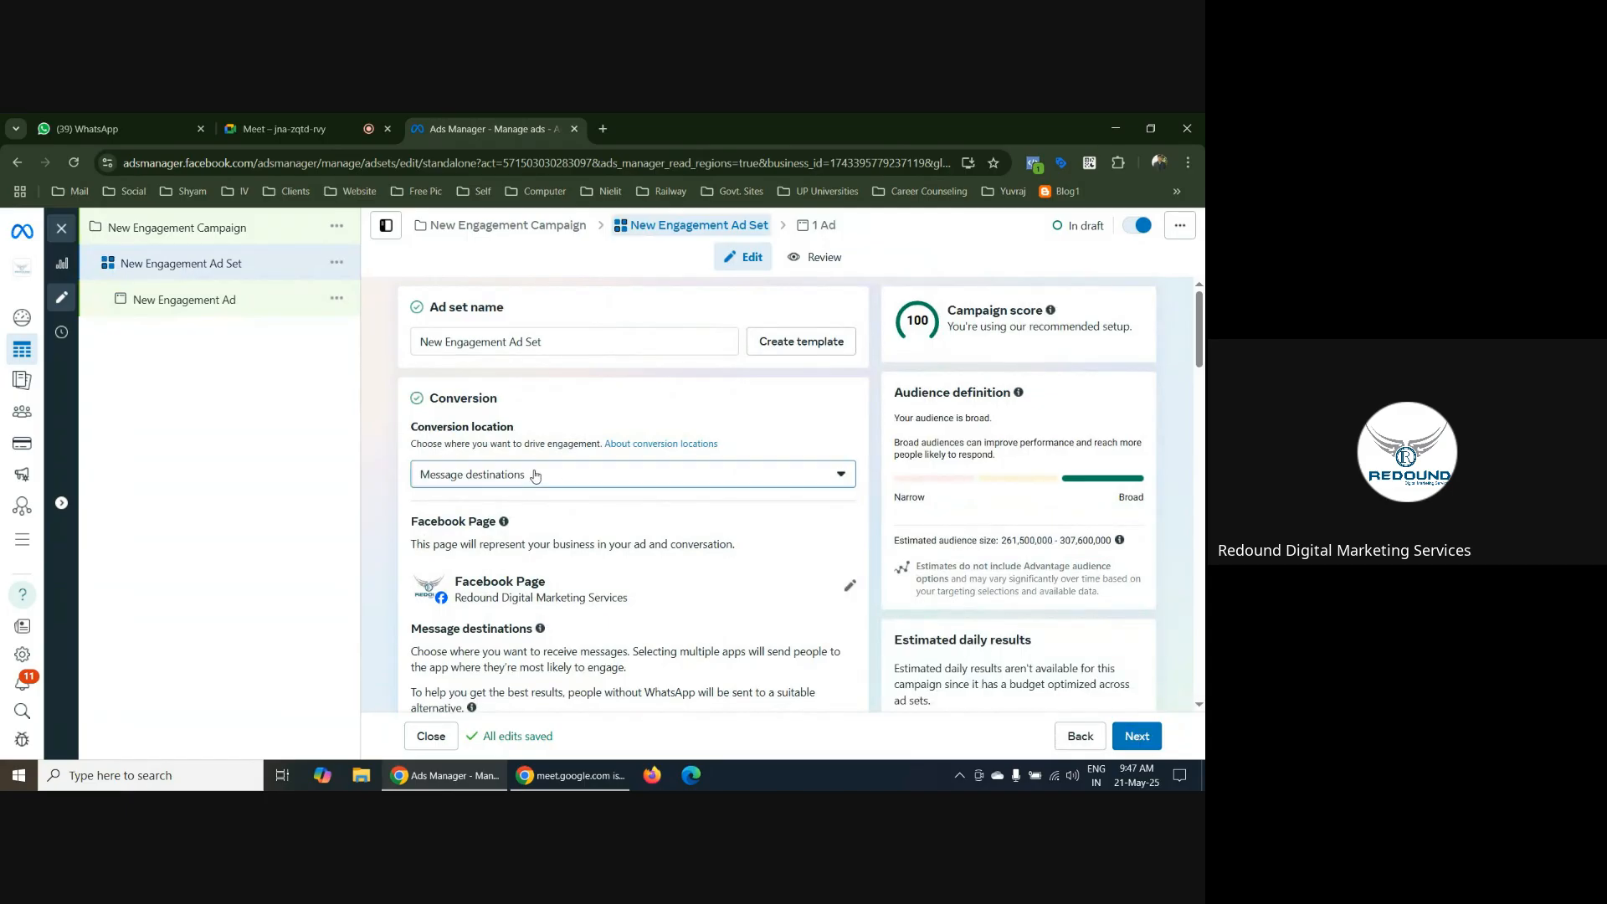
pyautogui.click(536, 475)
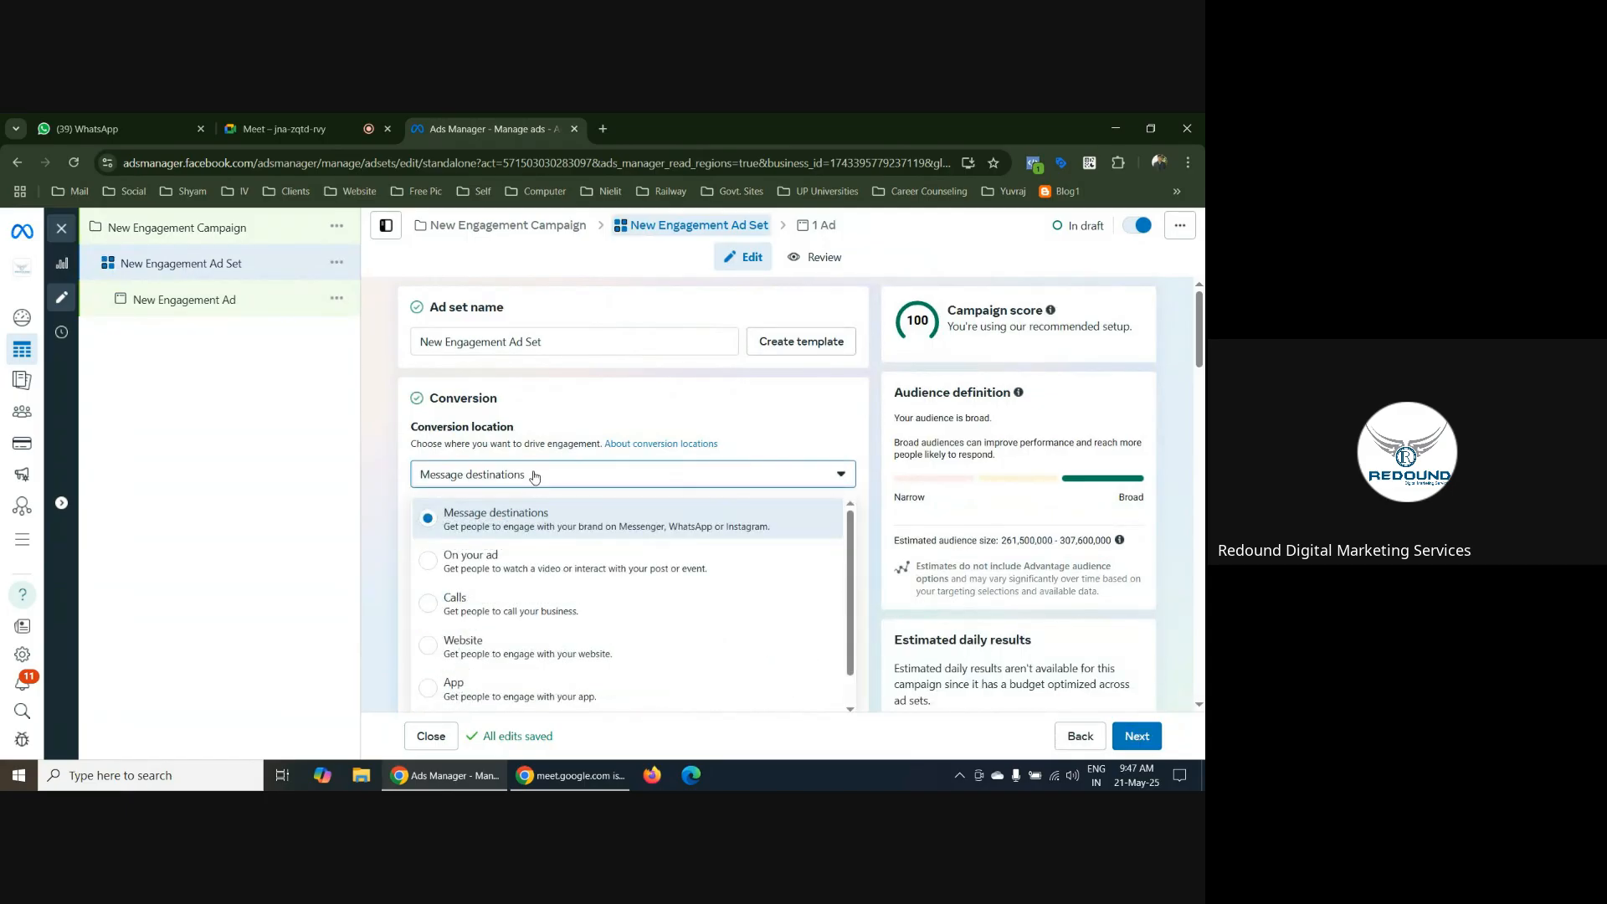
pyautogui.click(428, 561)
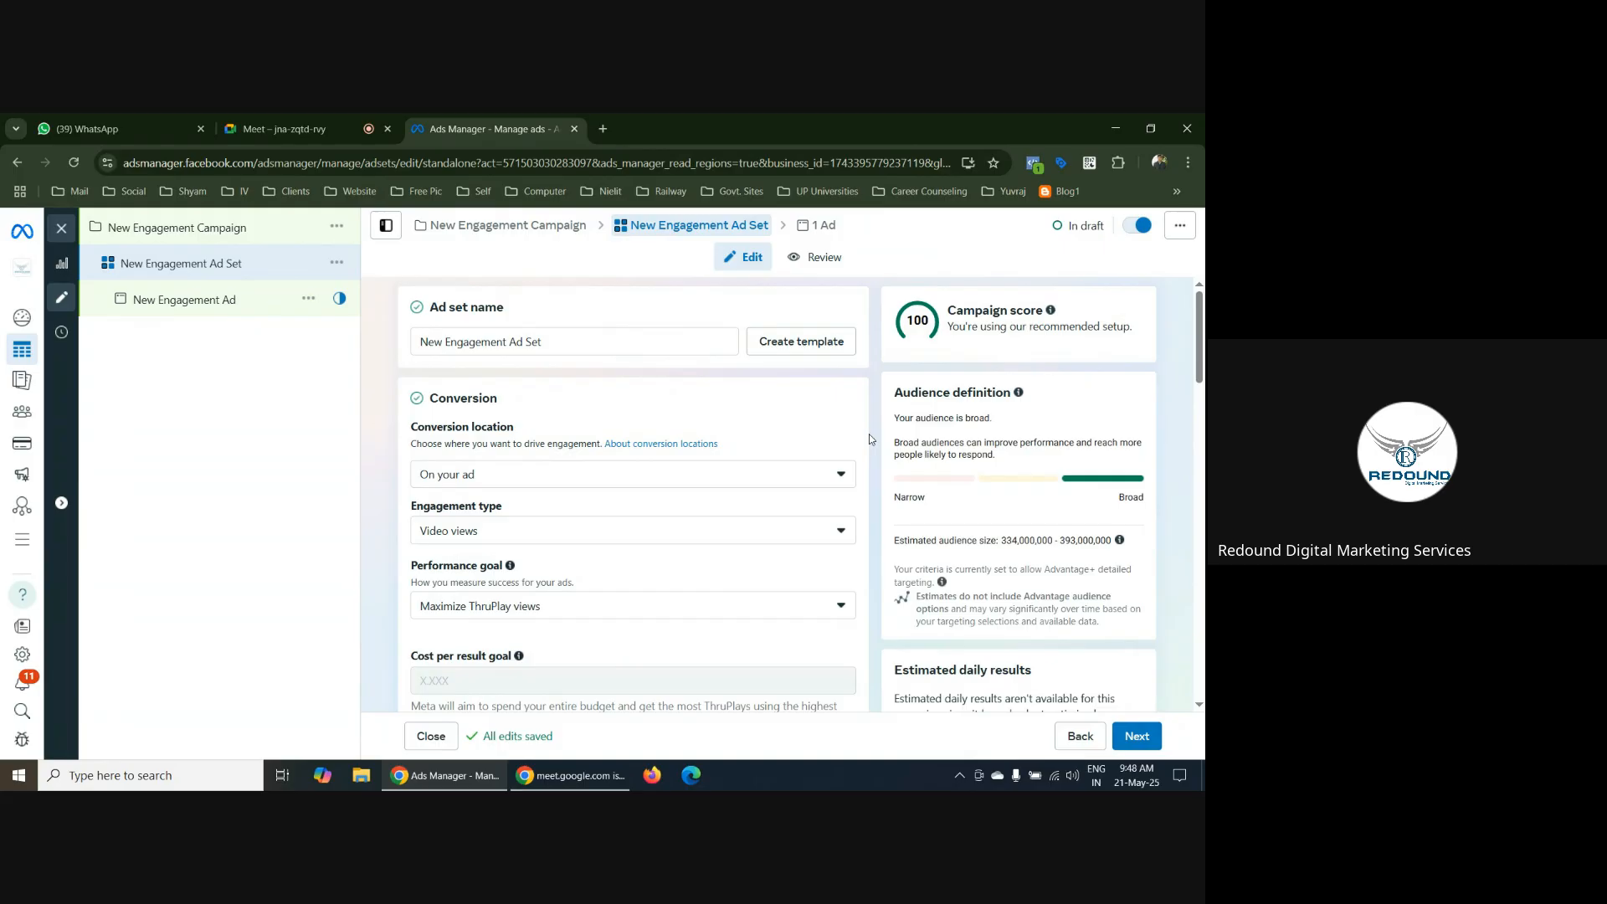
pyautogui.click(623, 475)
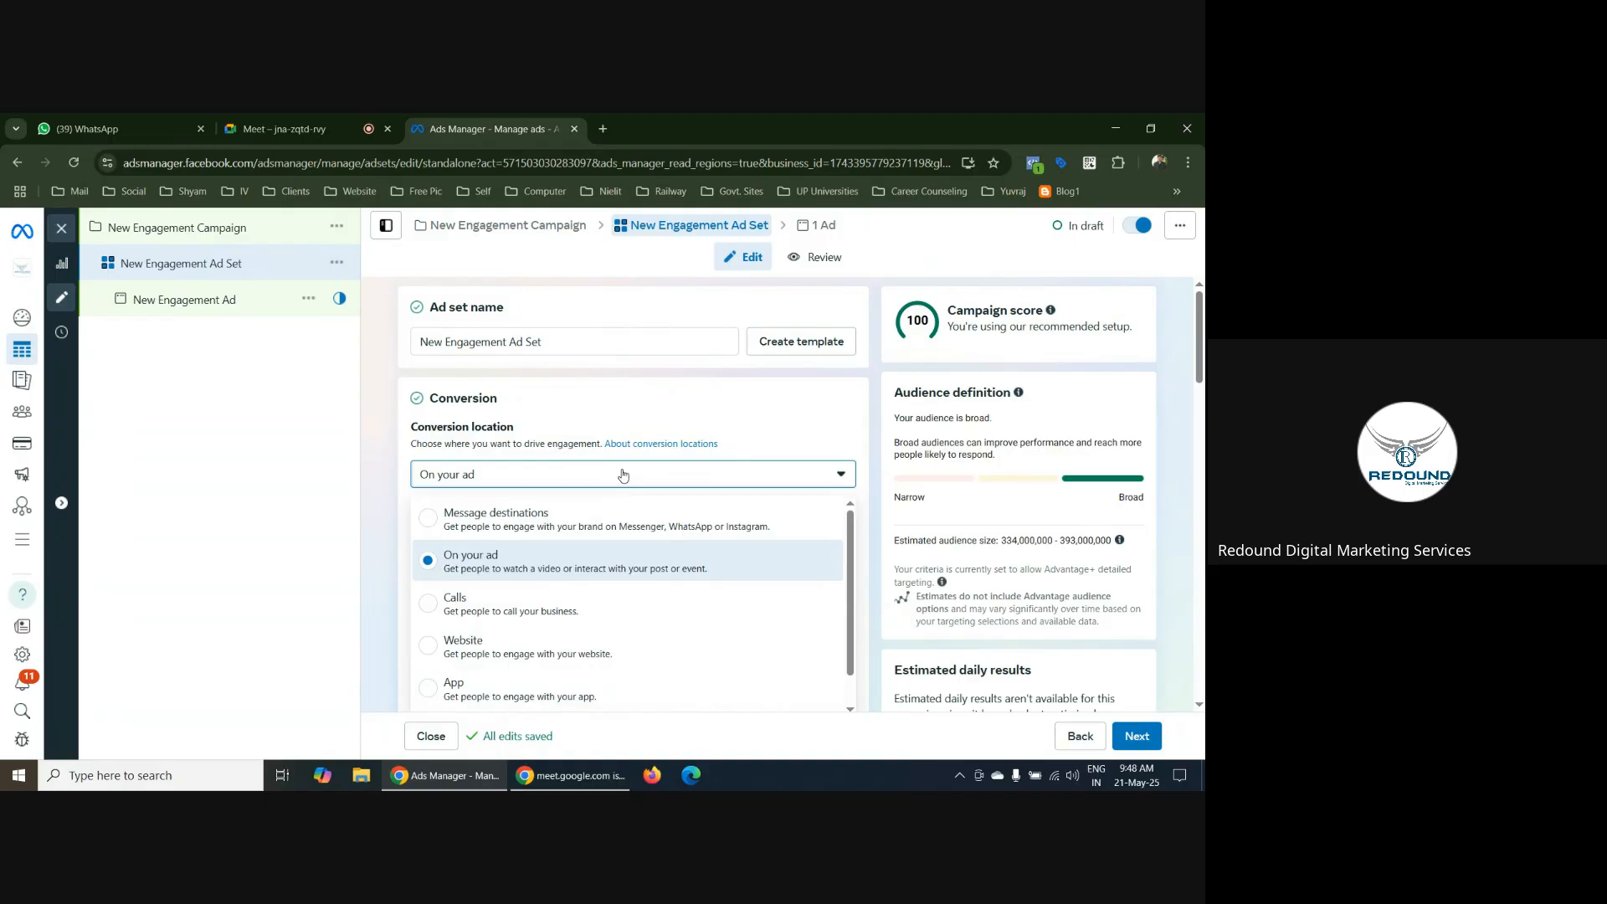
pyautogui.click(505, 572)
pyautogui.scroll(-2, 468, 405)
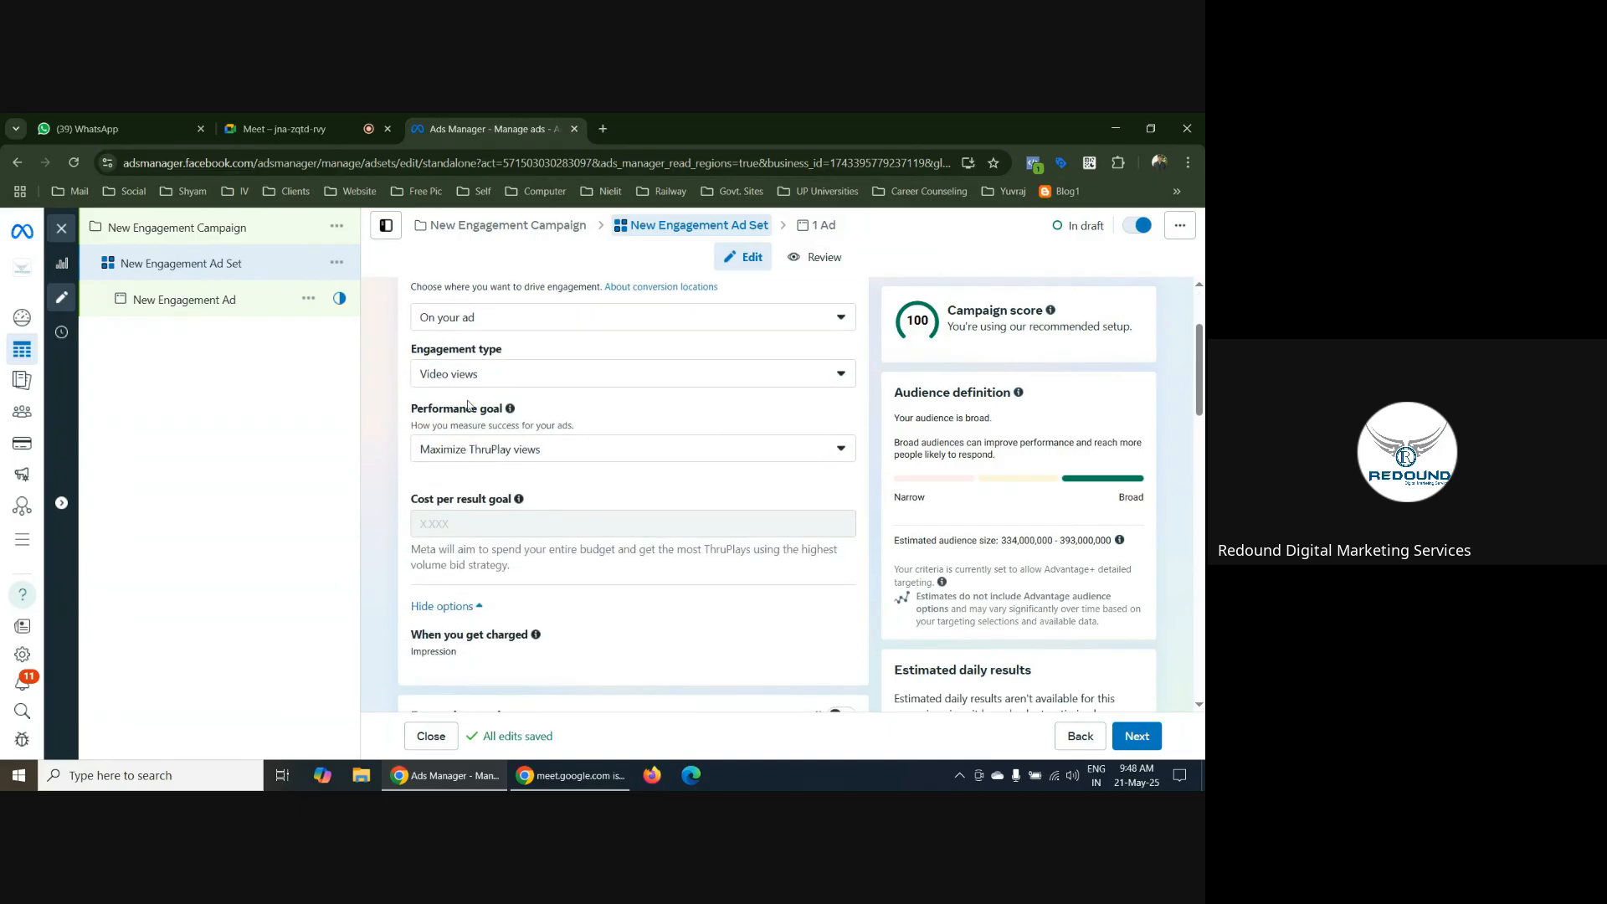
# Try the engagement types Post engagement, Event responses and Reminders set in turn for the On your ad location
pyautogui.click(500, 373)
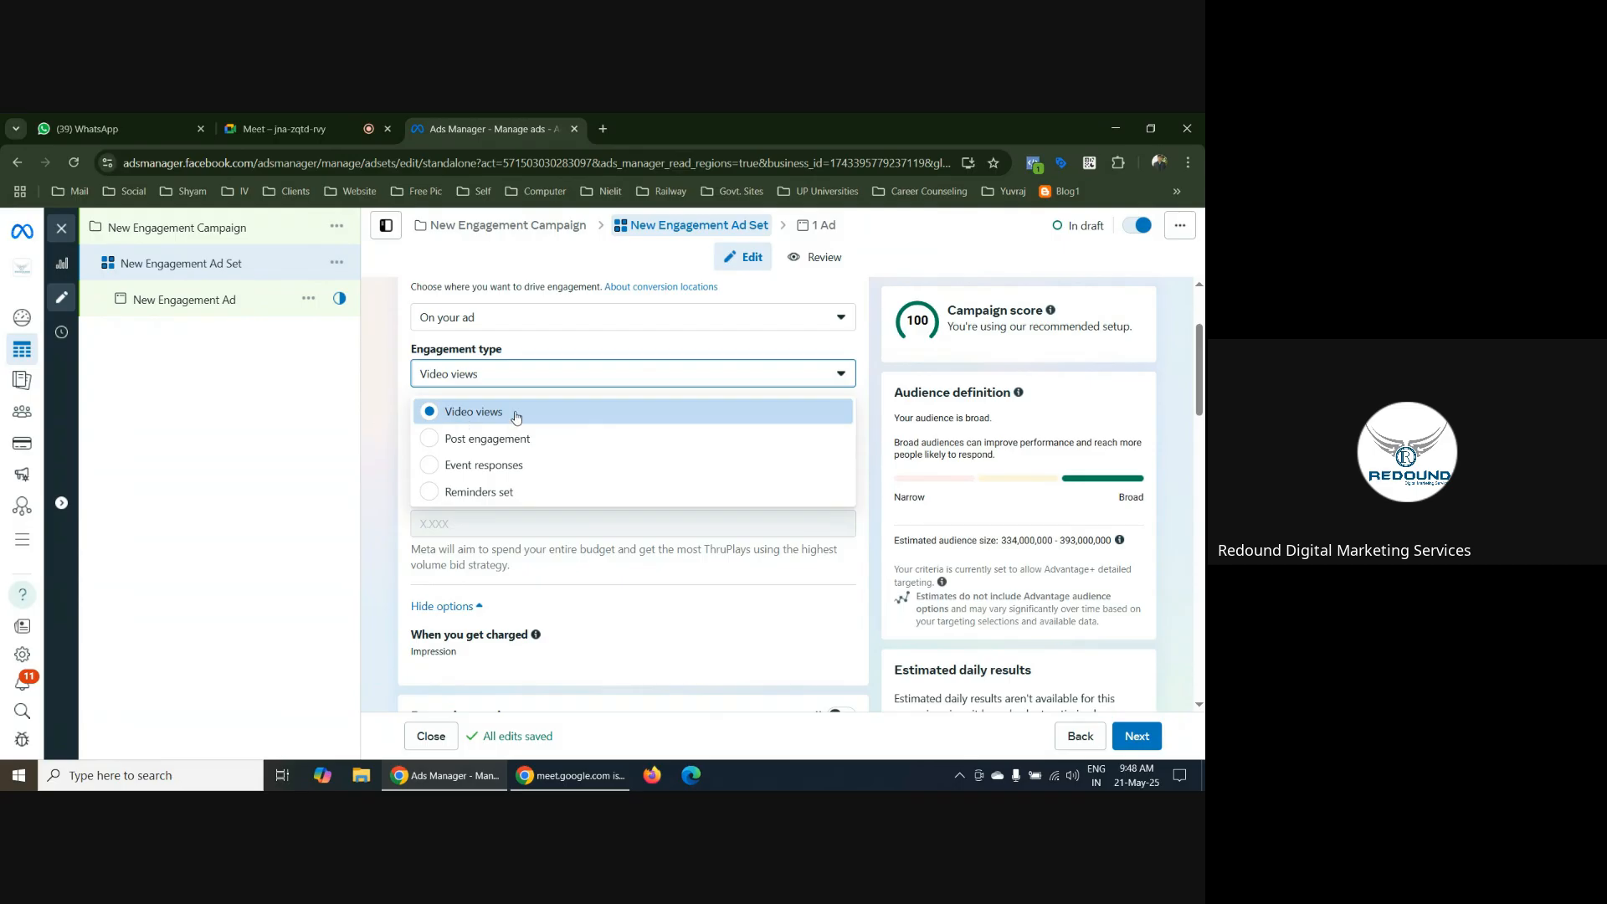
pyautogui.click(523, 439)
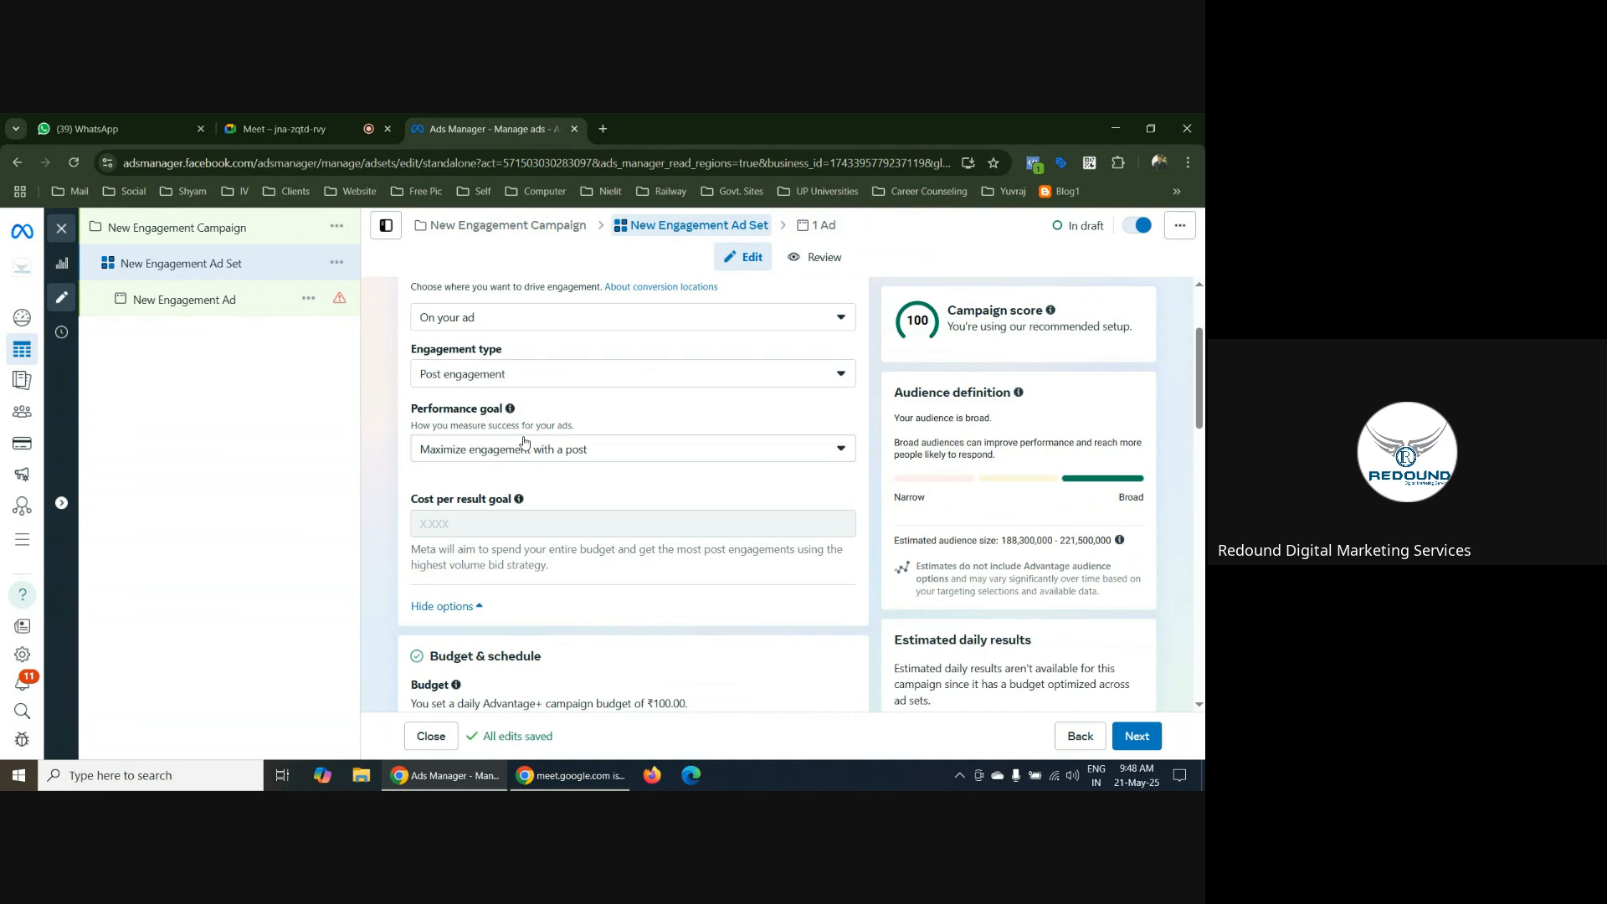
pyautogui.click(527, 374)
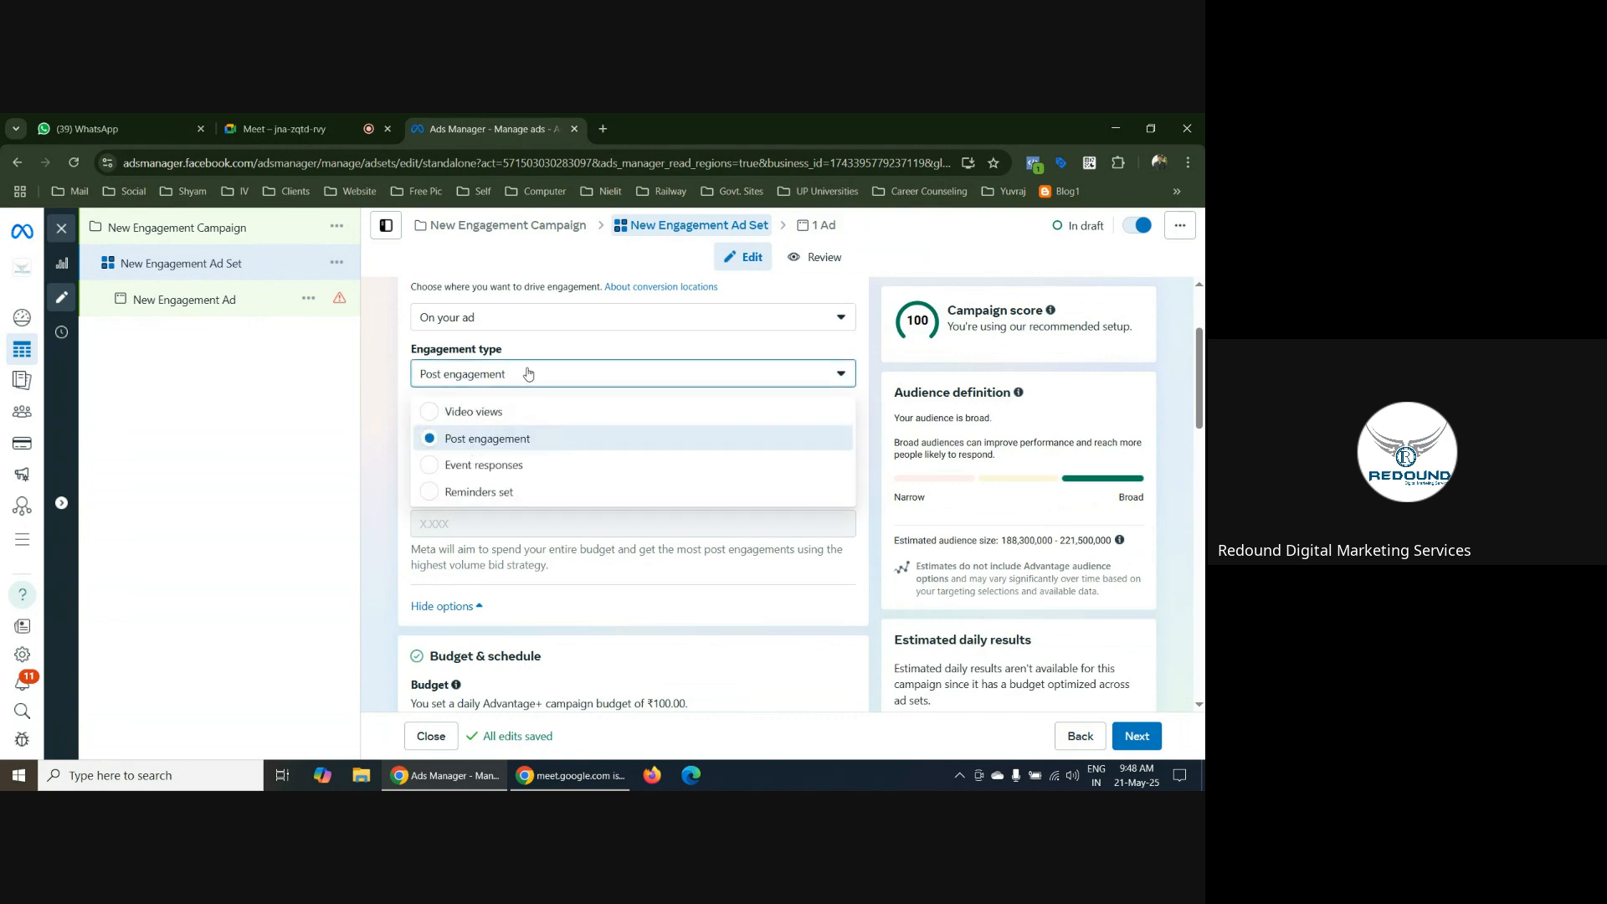
pyautogui.click(447, 469)
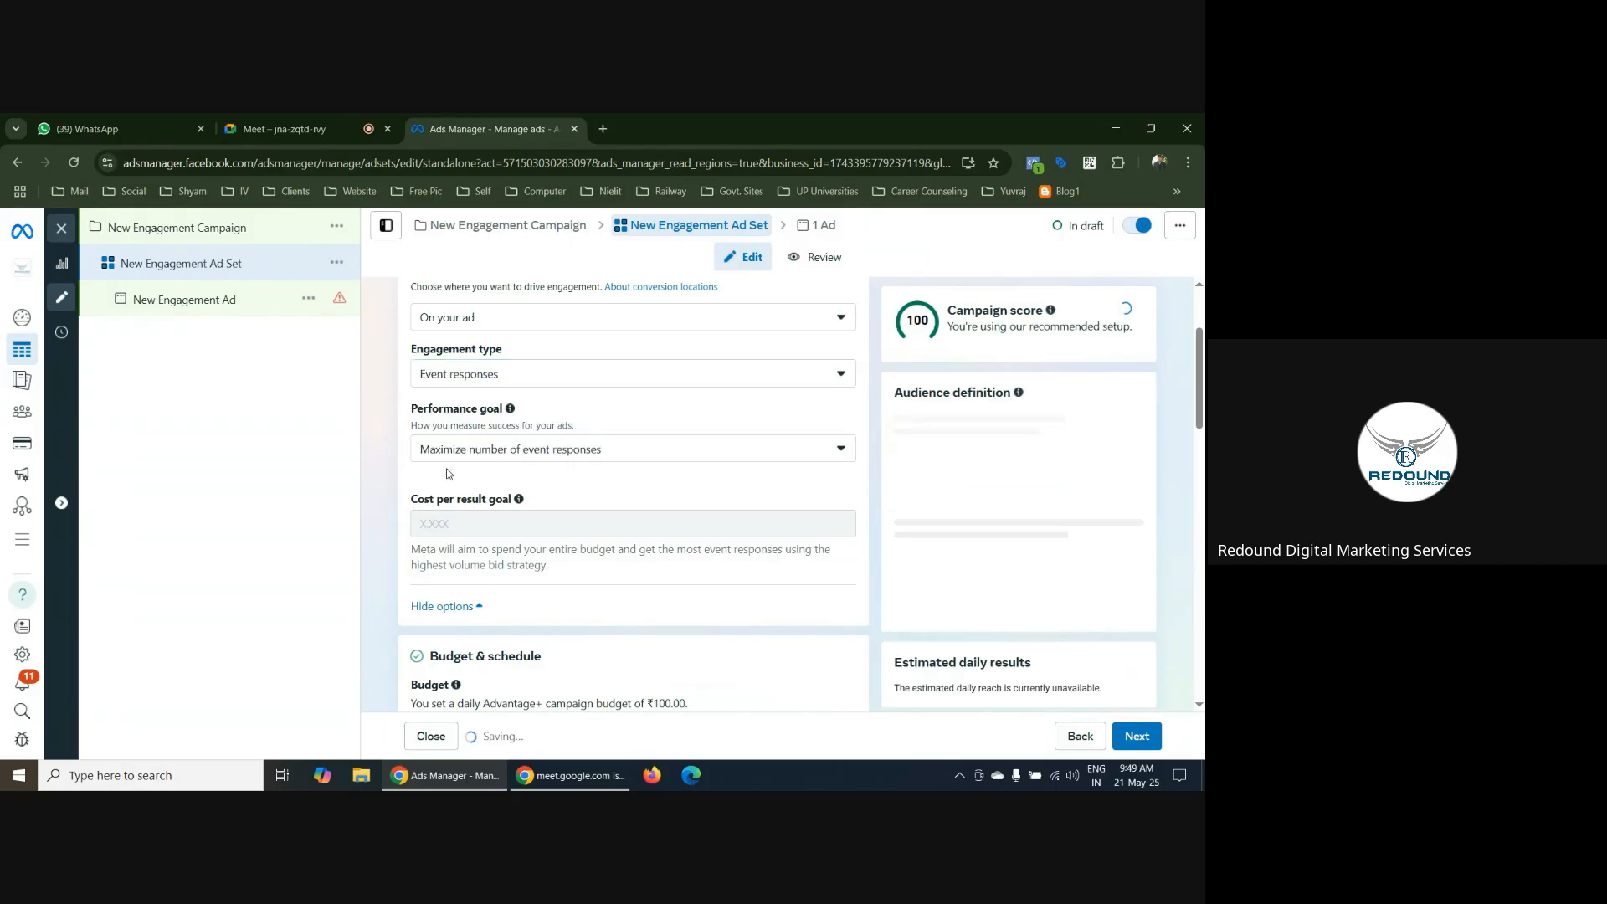
pyautogui.click(518, 377)
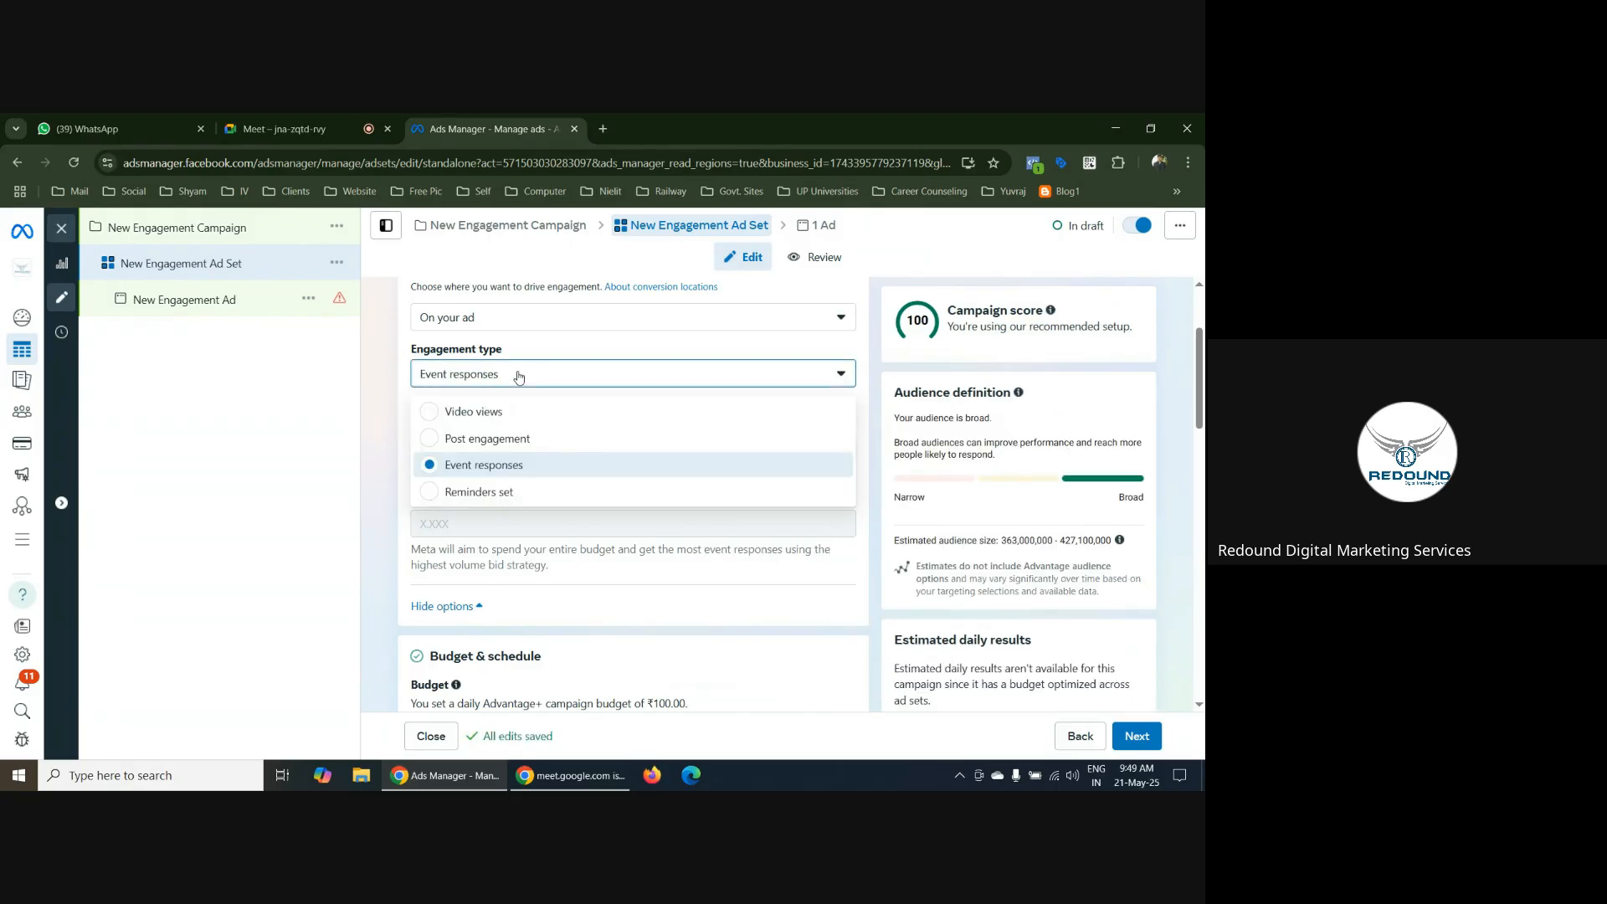
pyautogui.click(516, 497)
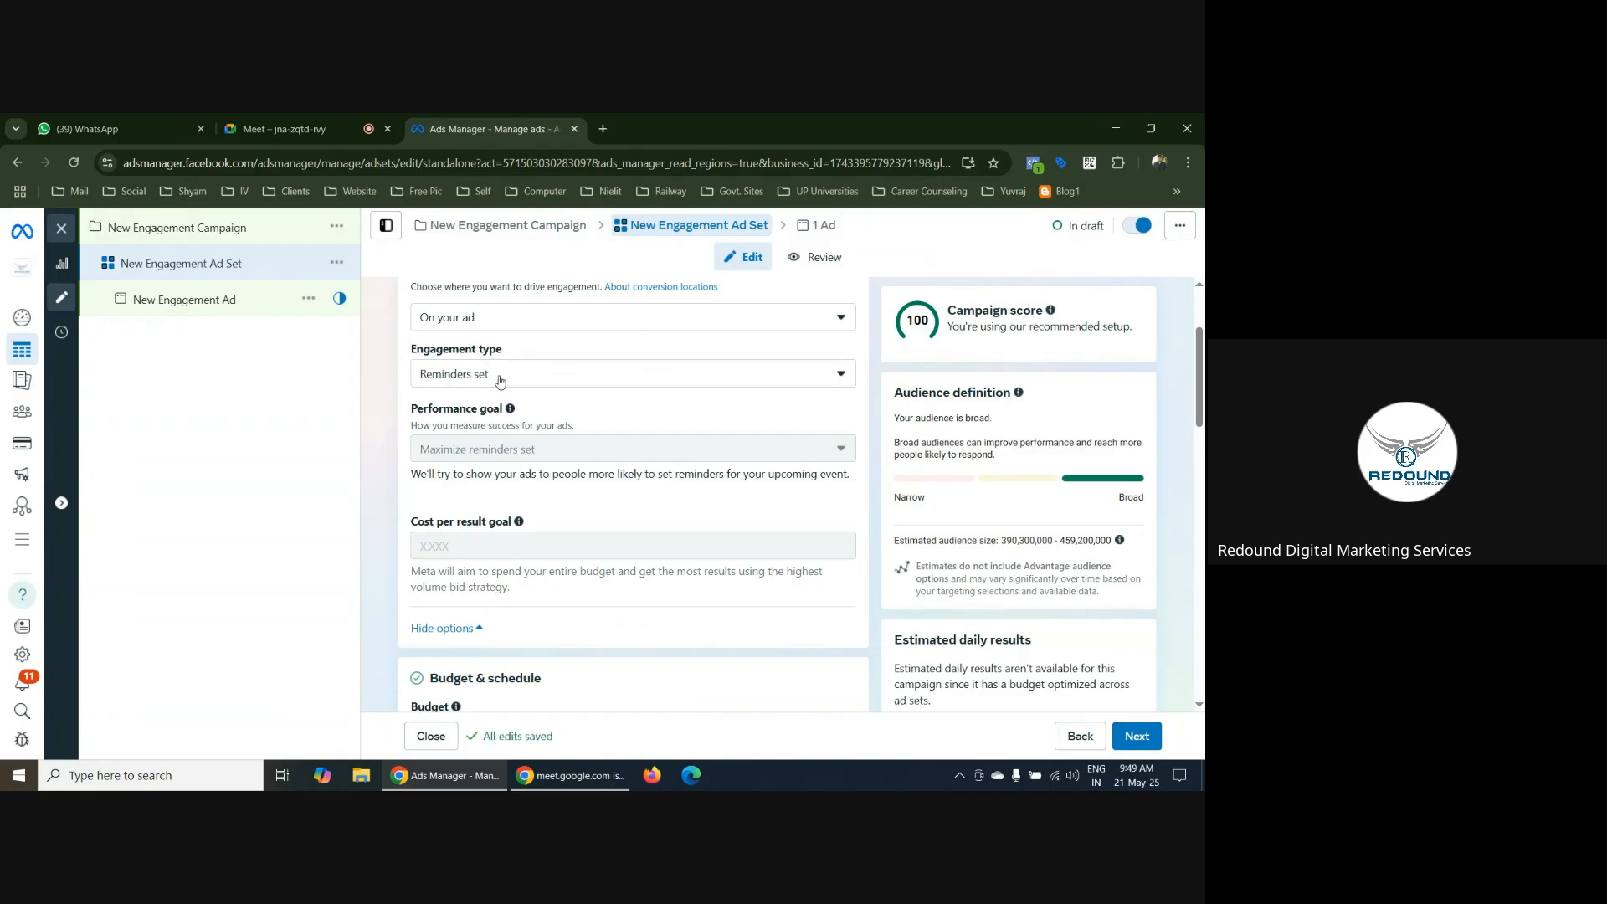
# Switch the engagement type to Video views and examine its available performance goals
pyautogui.click(570, 374)
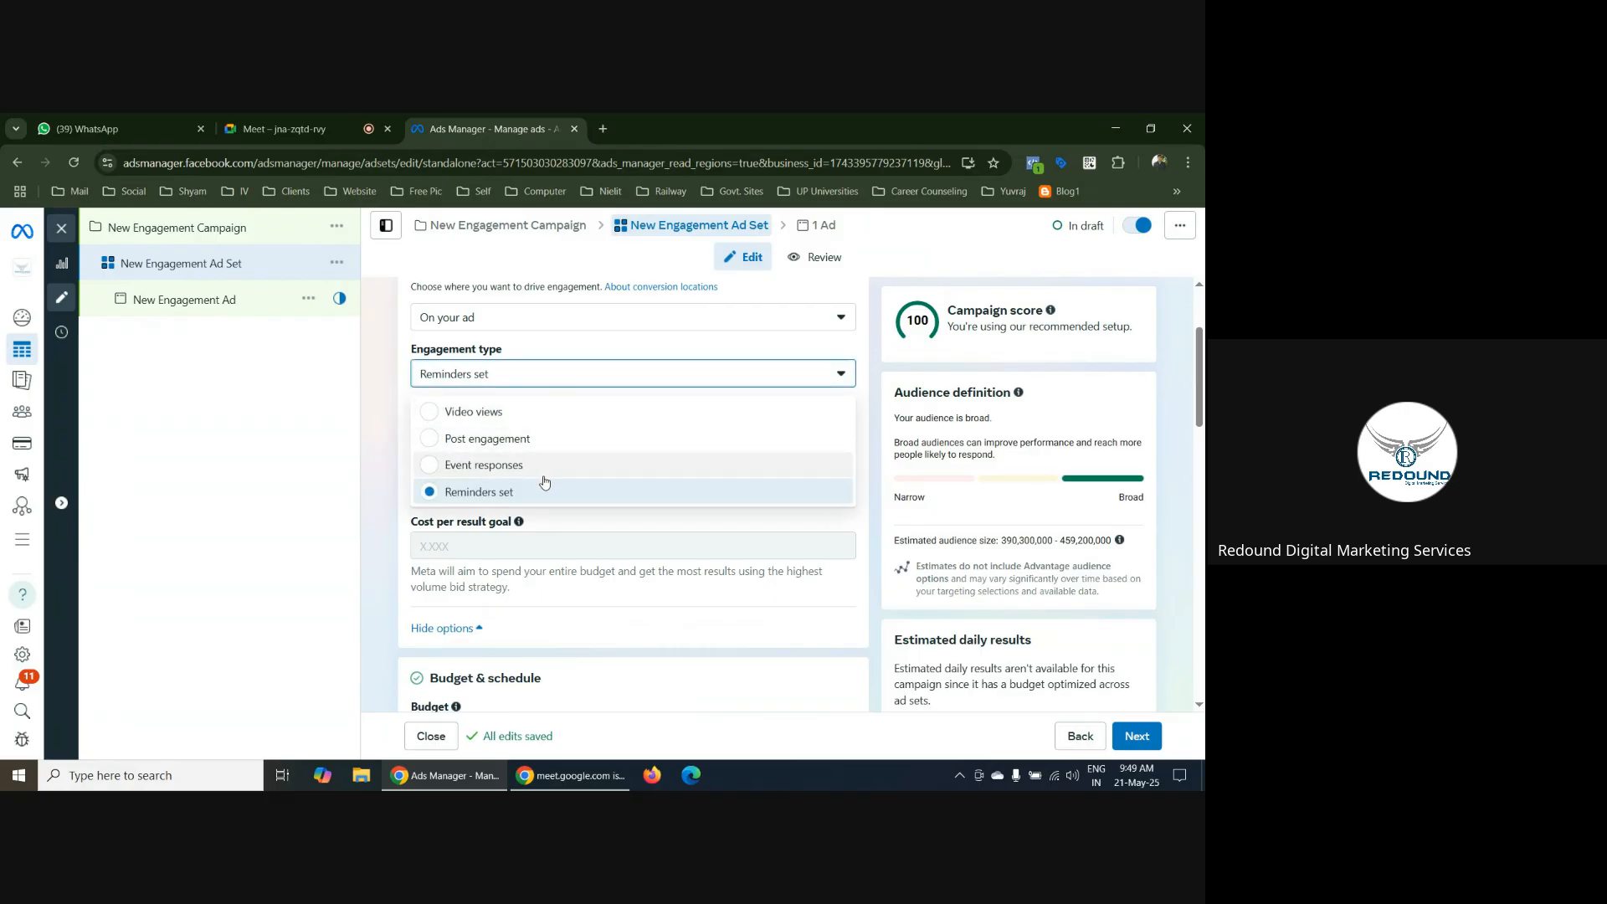
pyautogui.click(439, 413)
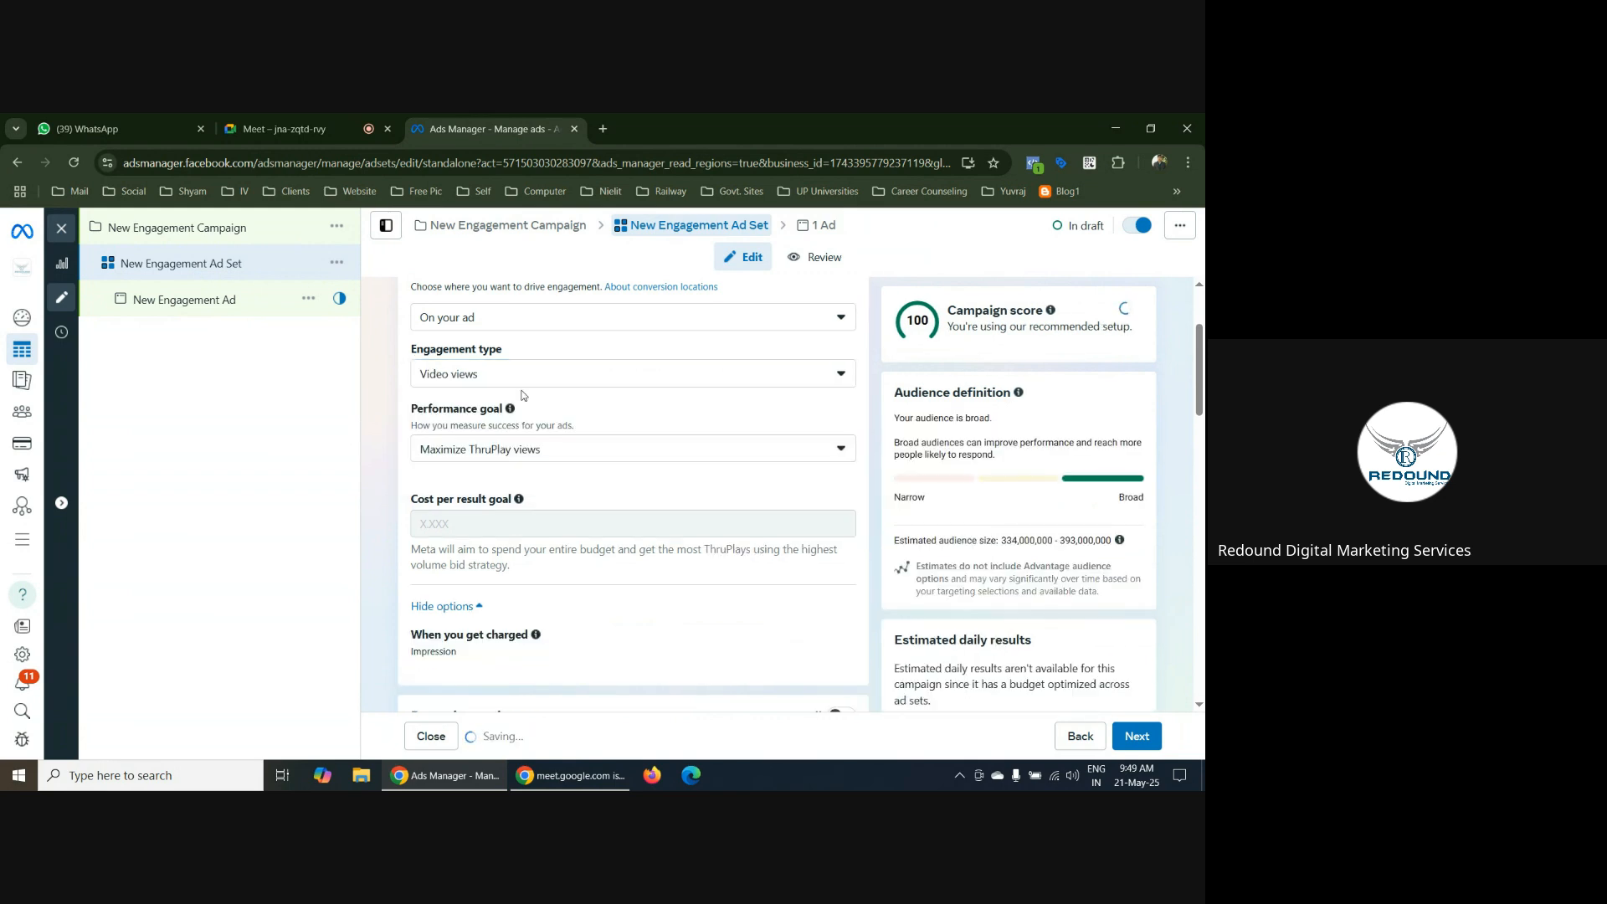
pyautogui.click(588, 453)
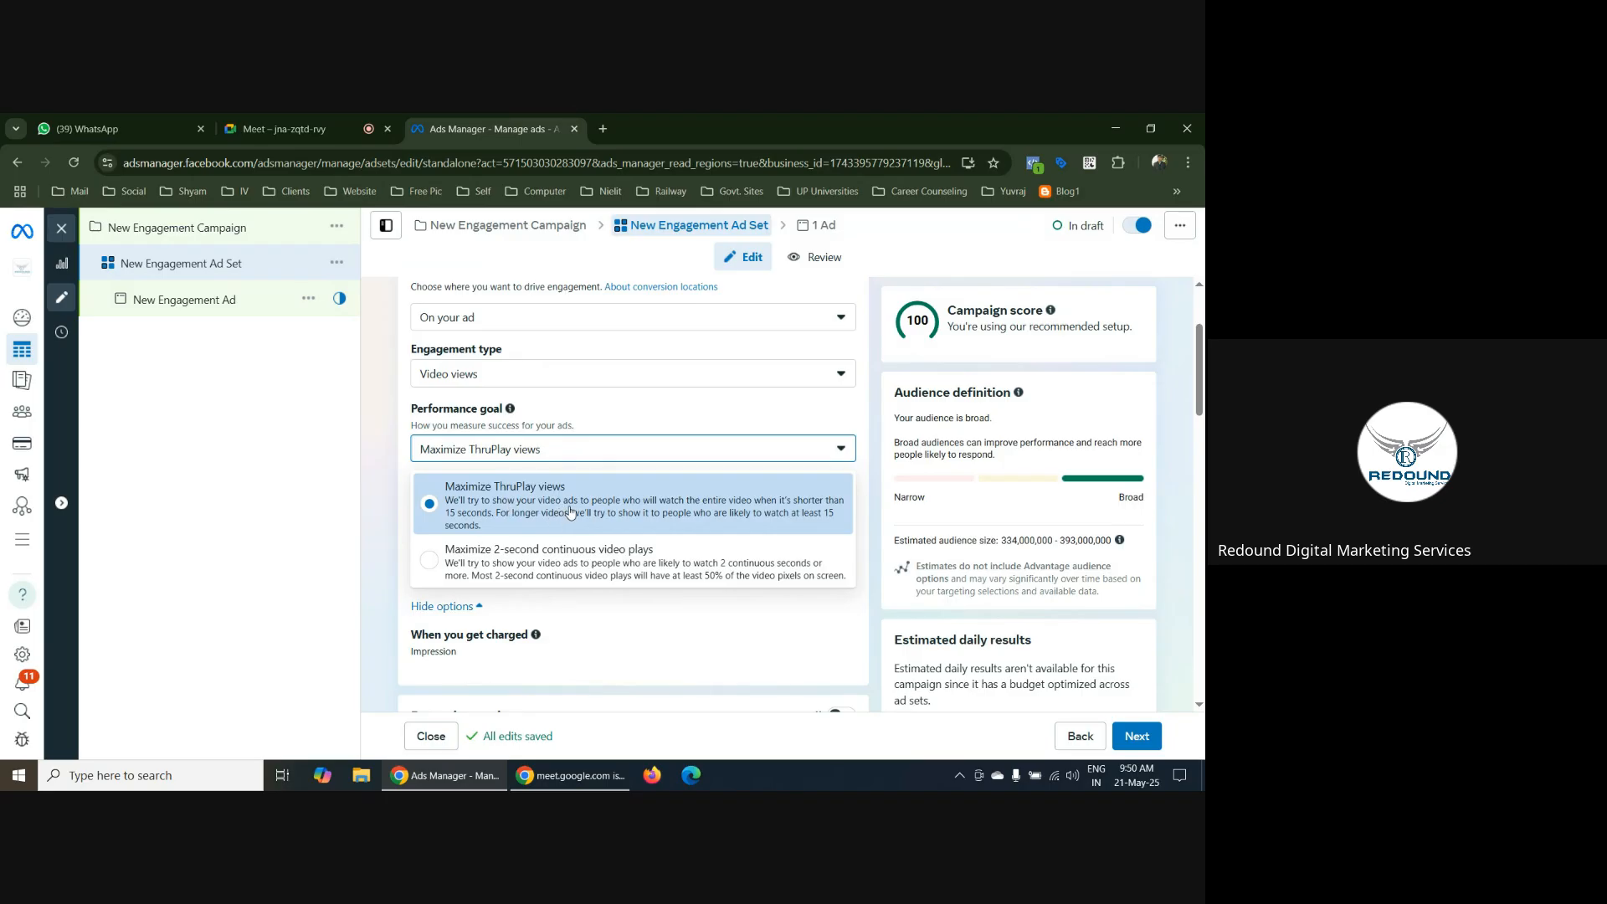
pyautogui.click(870, 462)
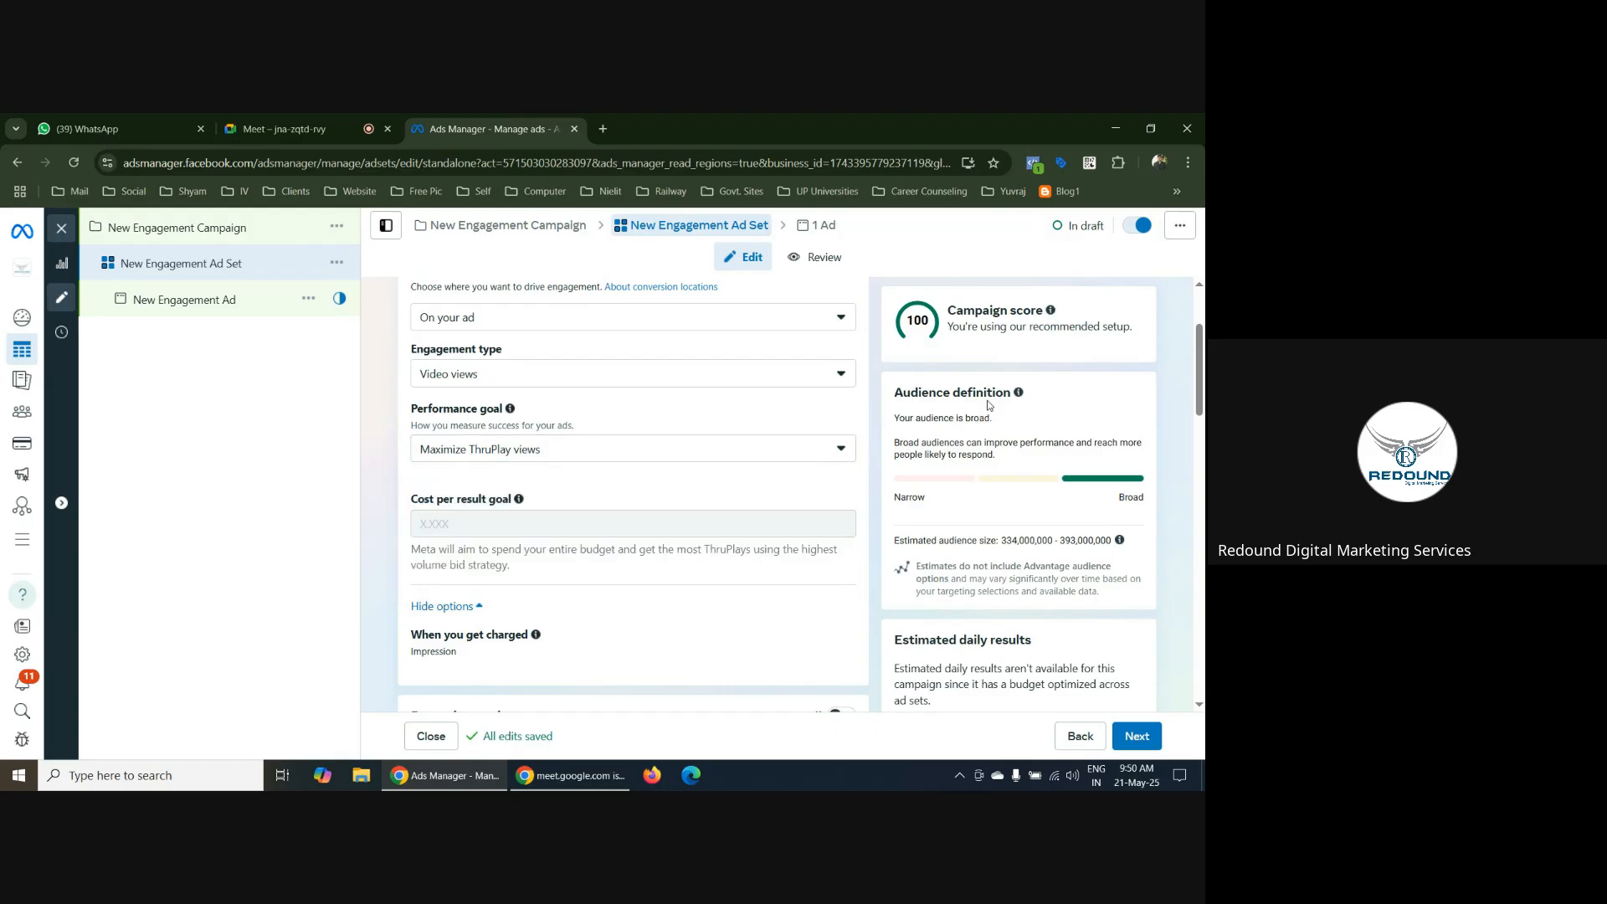
# Set the engagement type to Post engagement and examine its performance goals, keeping Maximize engagement with a post
pyautogui.click(806, 373)
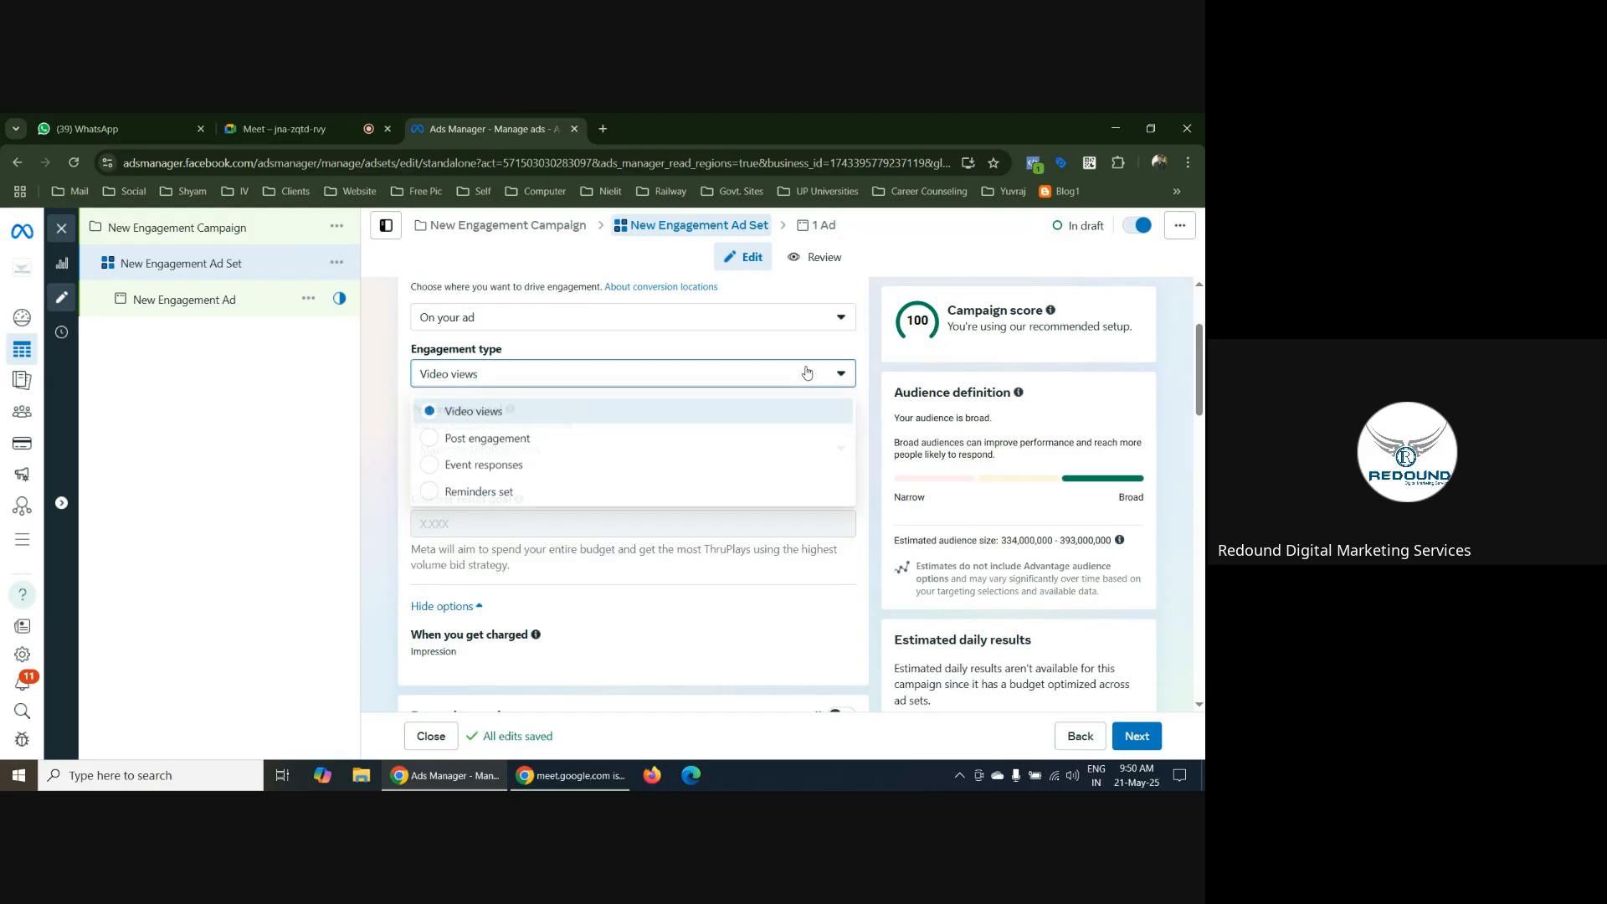
pyautogui.click(448, 441)
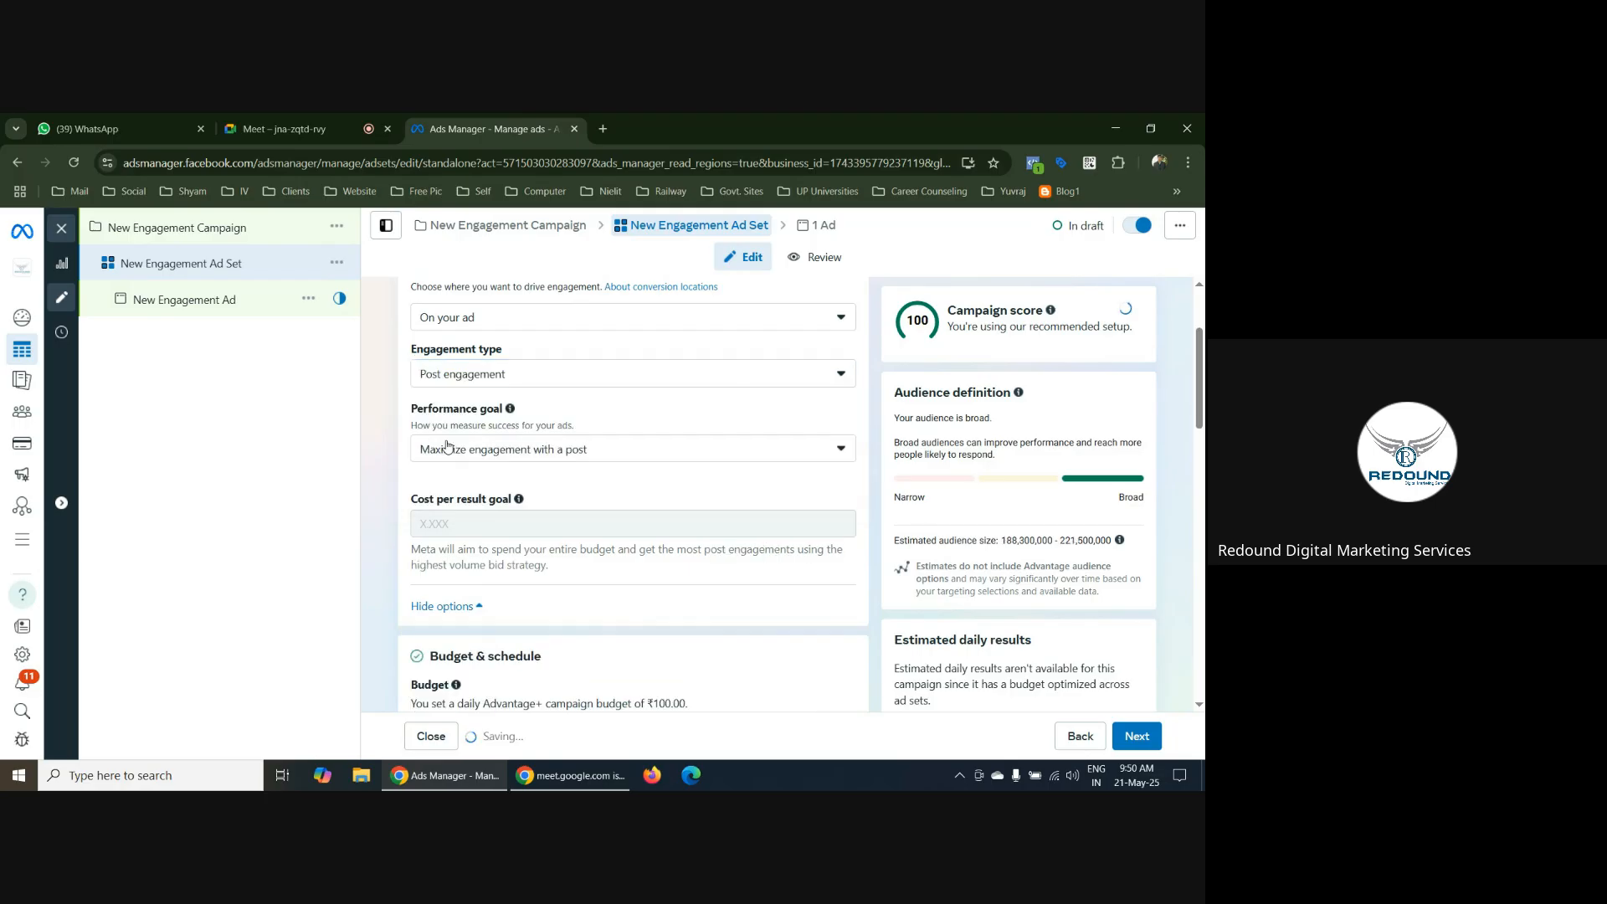
pyautogui.click(597, 453)
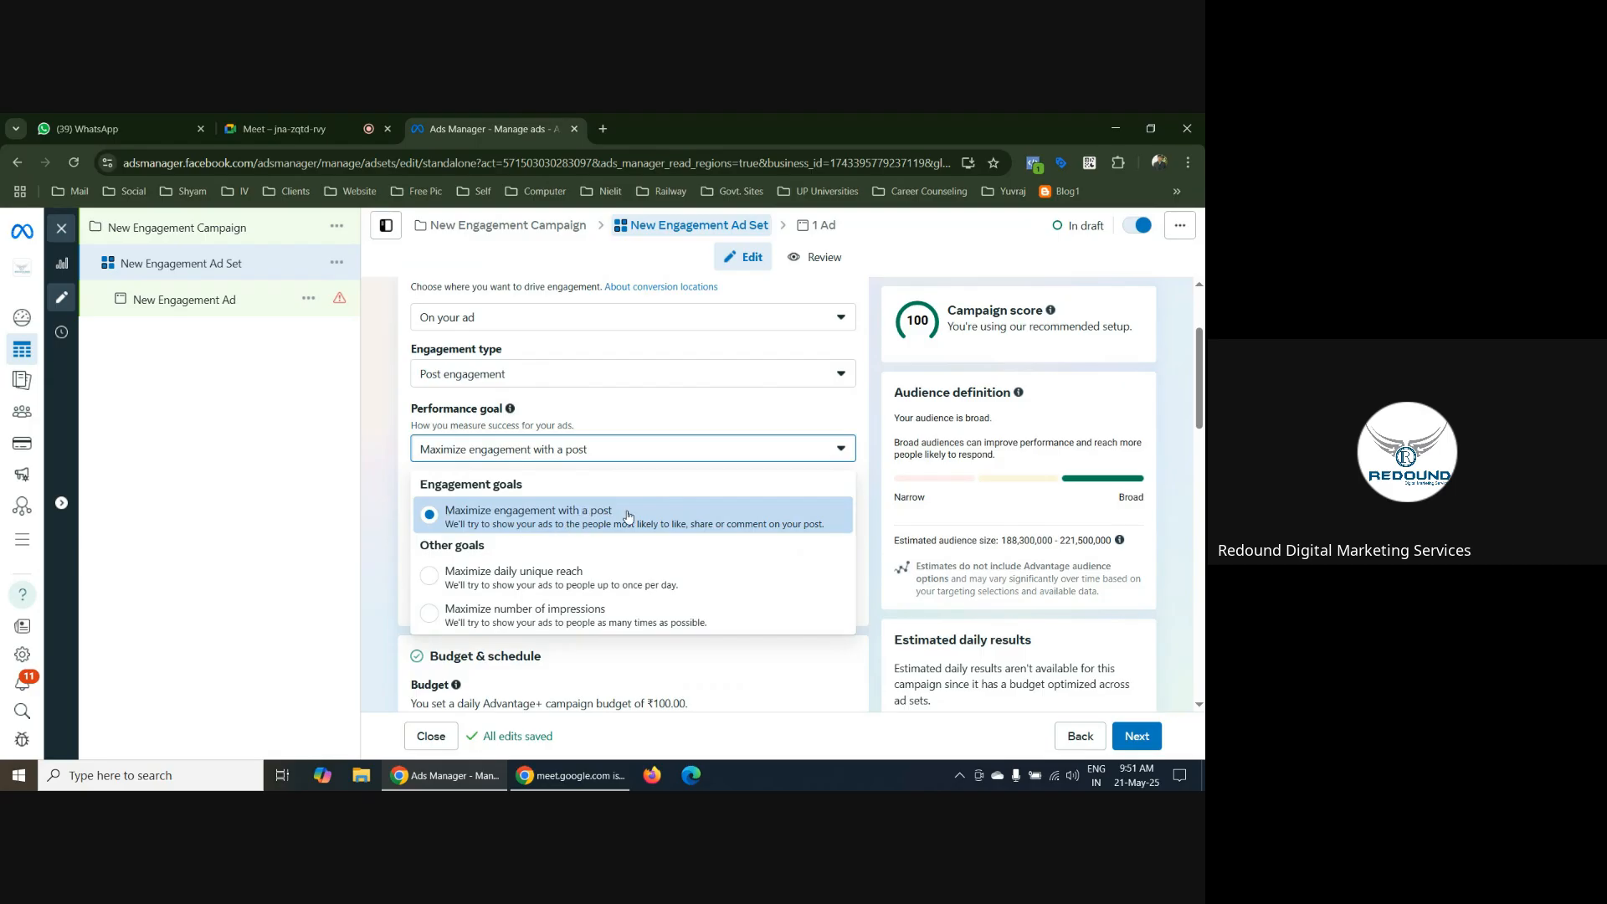
pyautogui.click(875, 442)
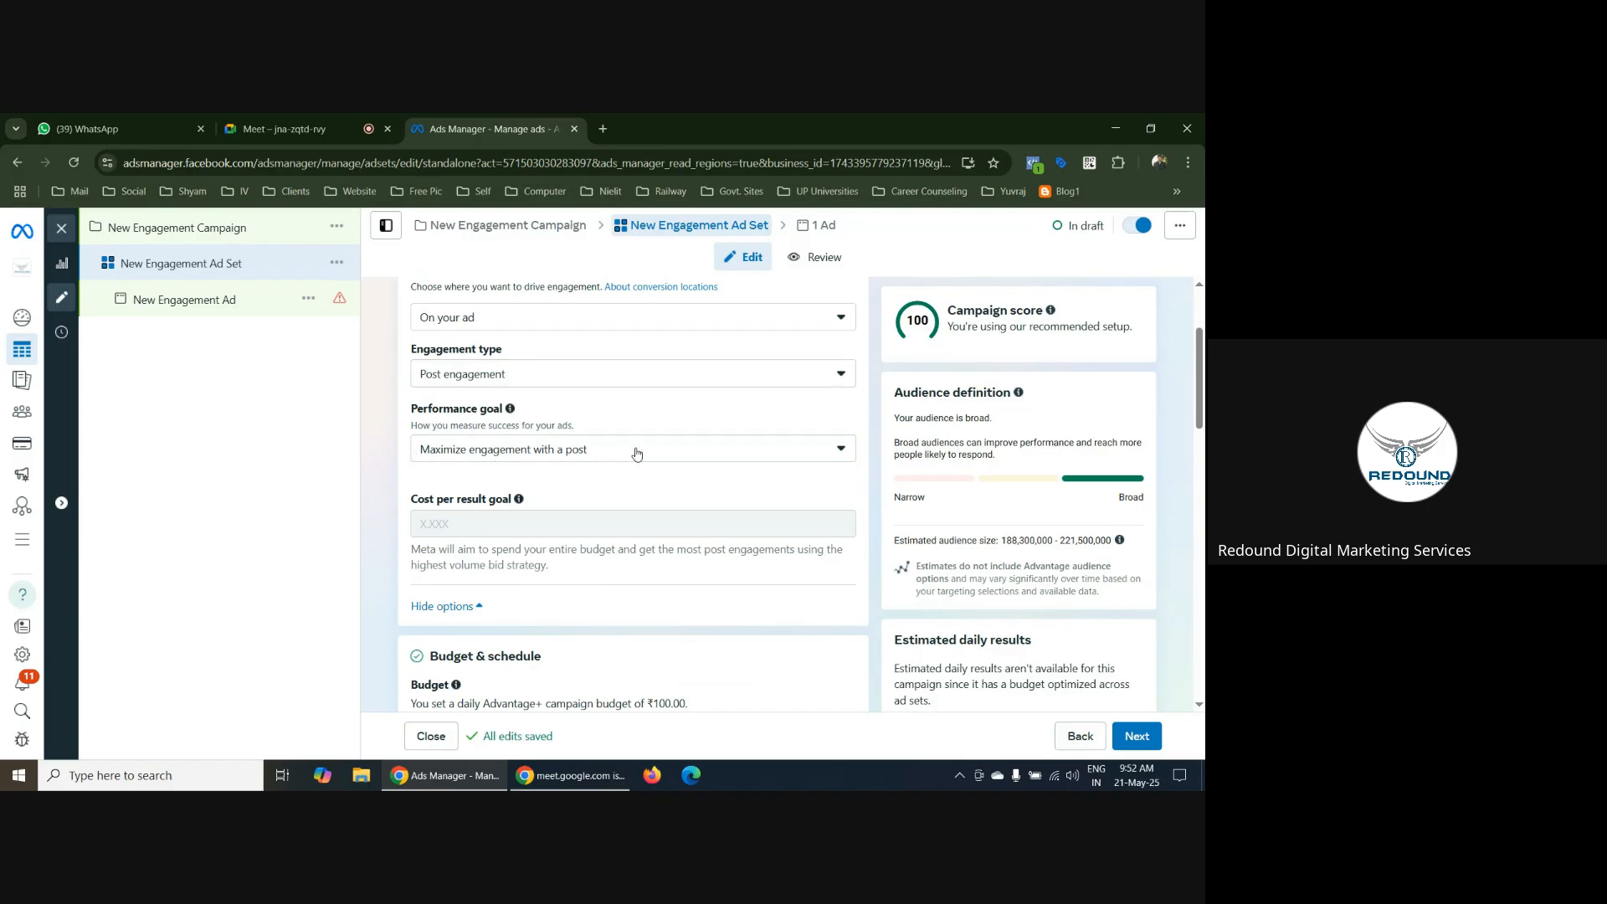
# Proceed from the ad set to New Engagement Ad and check its Ad setup choices, keeping Use existing post
pyautogui.scroll(-6, 876, 423)
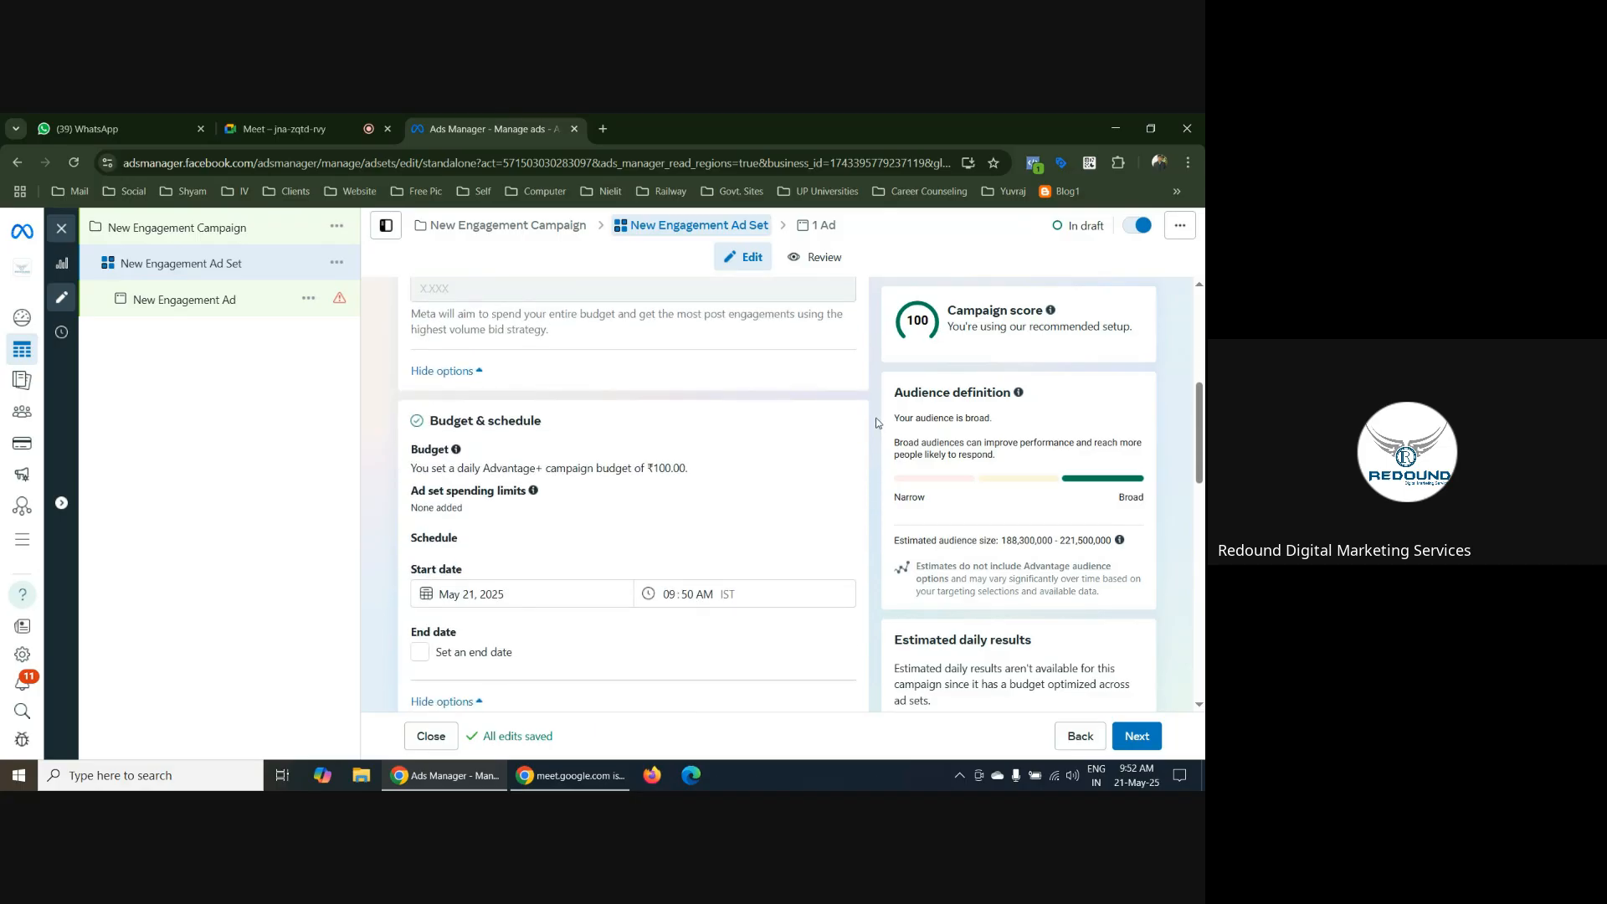
pyautogui.scroll(-10, 876, 423)
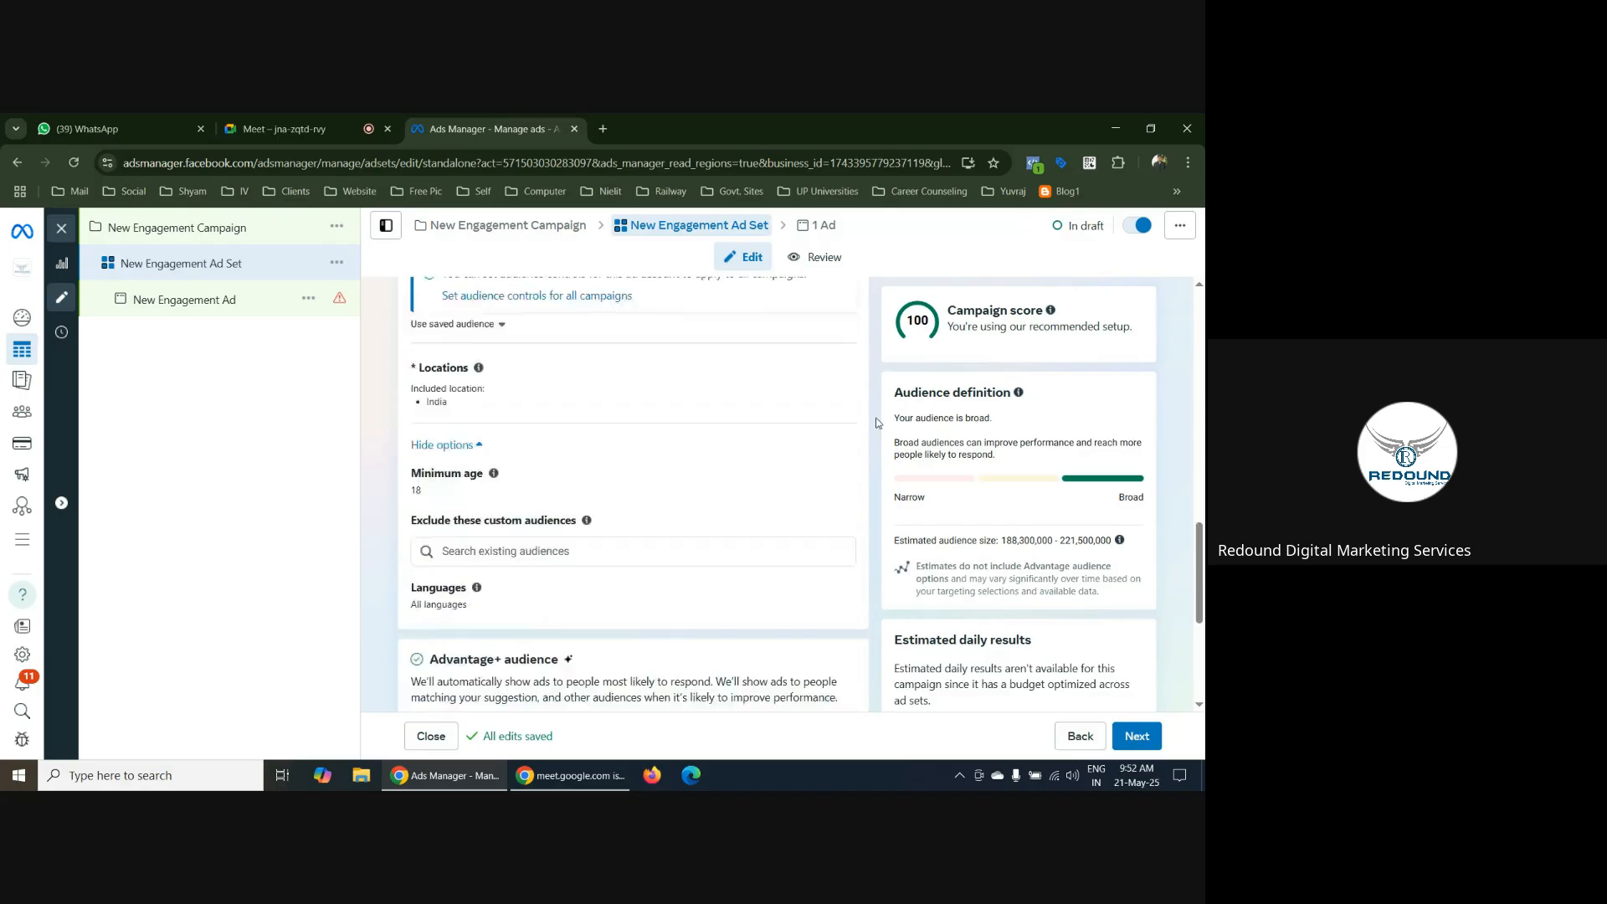
pyautogui.click(1146, 741)
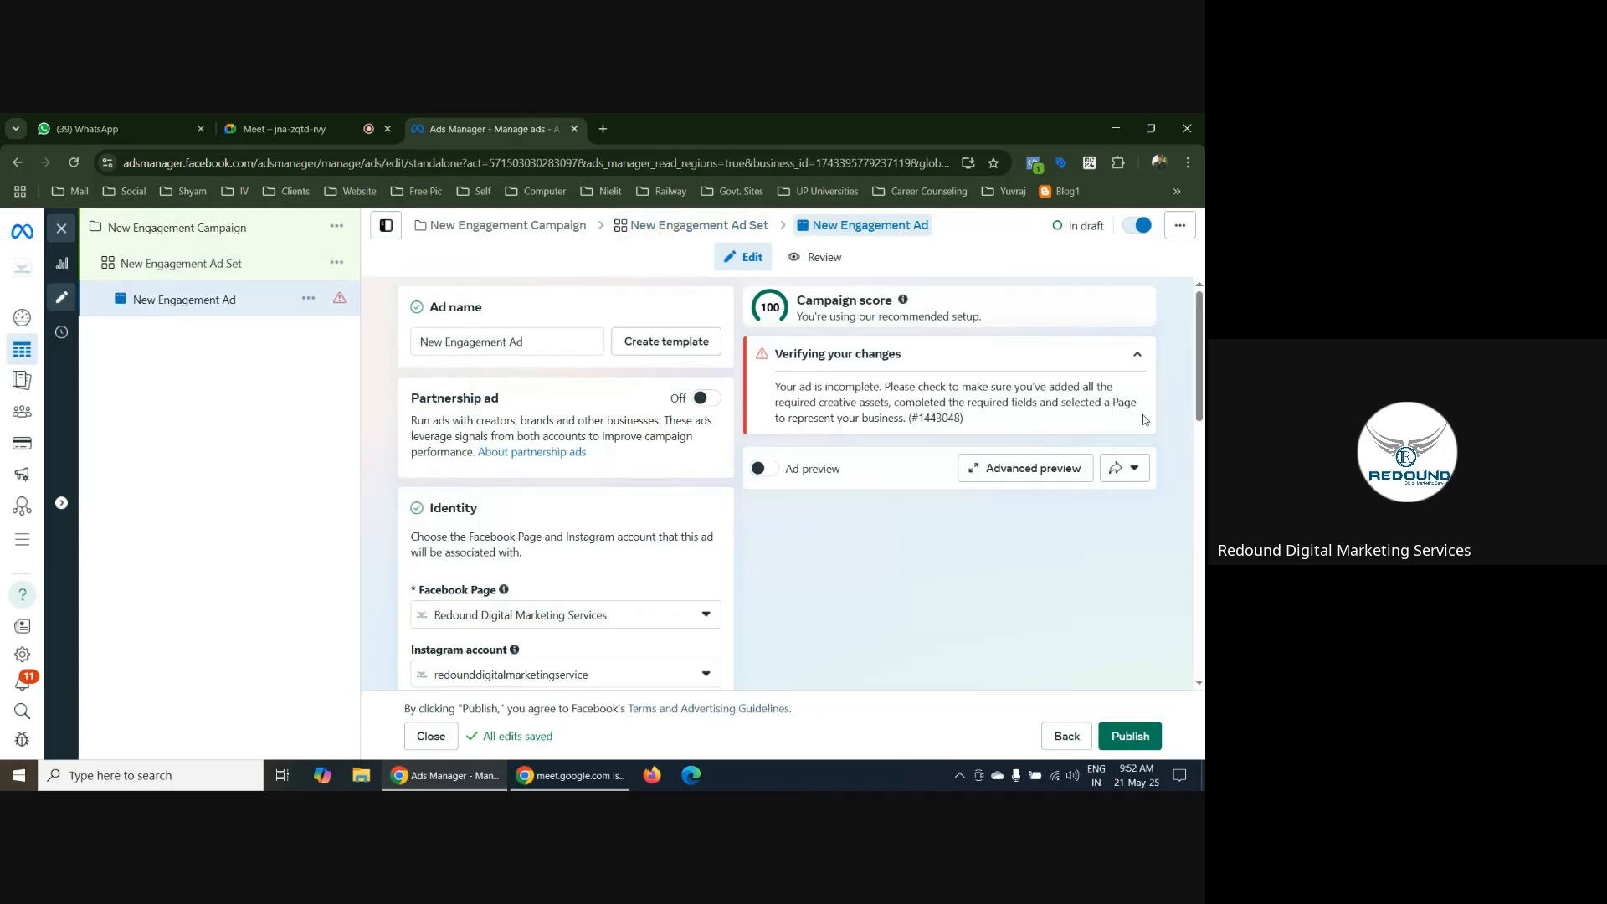
pyautogui.scroll(-2, 708, 467)
pyautogui.scroll(-1, 707, 466)
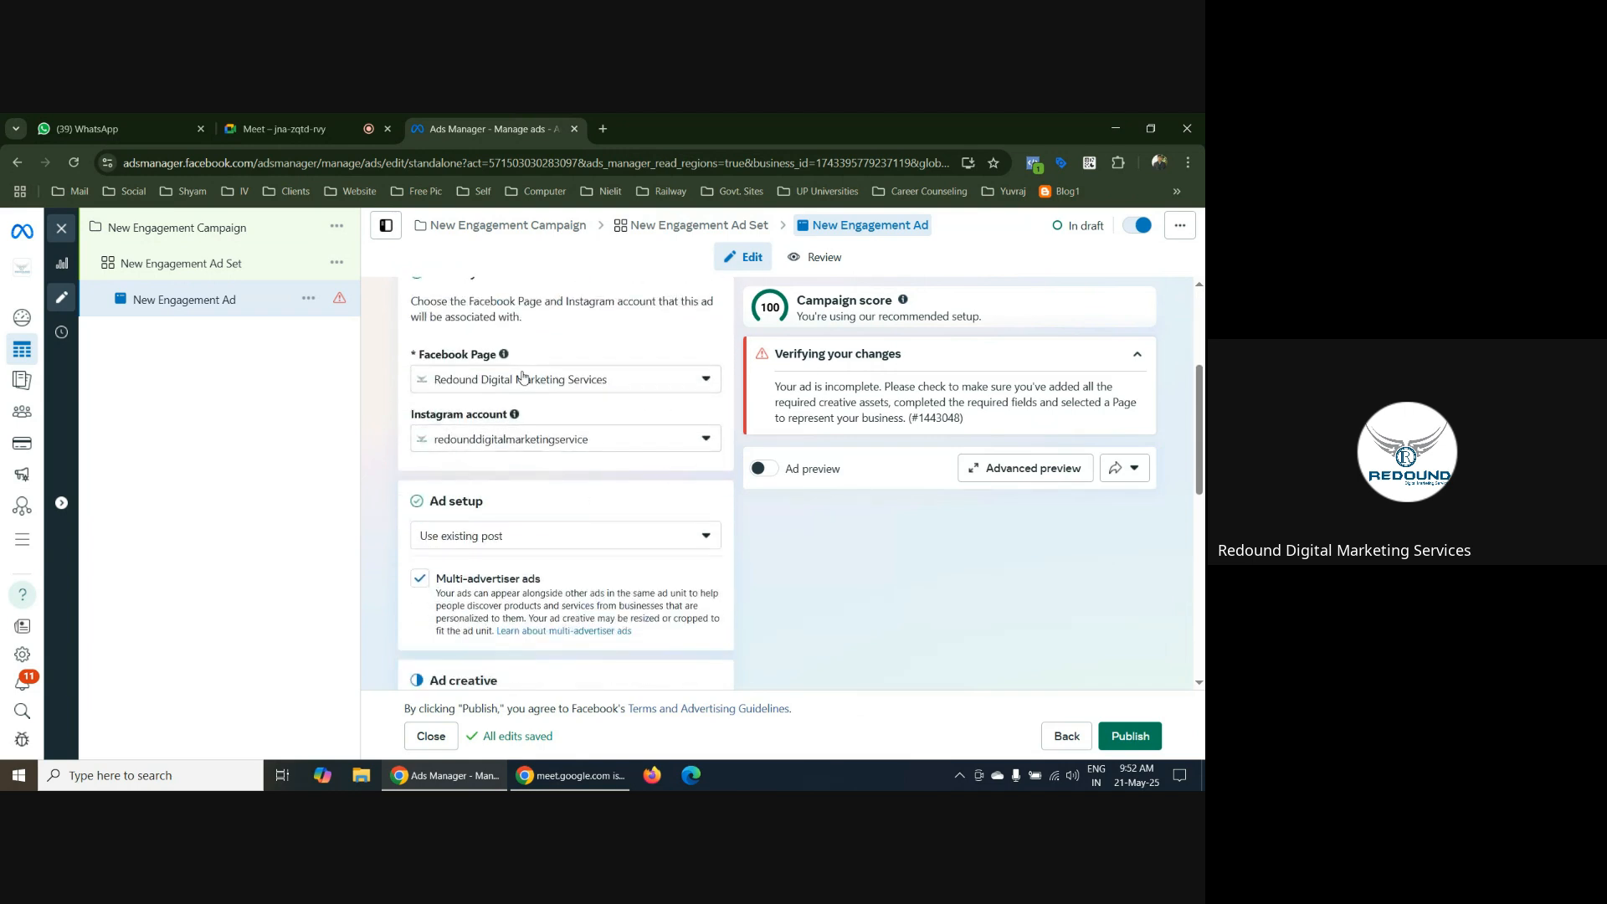
pyautogui.scroll(-1, 734, 508)
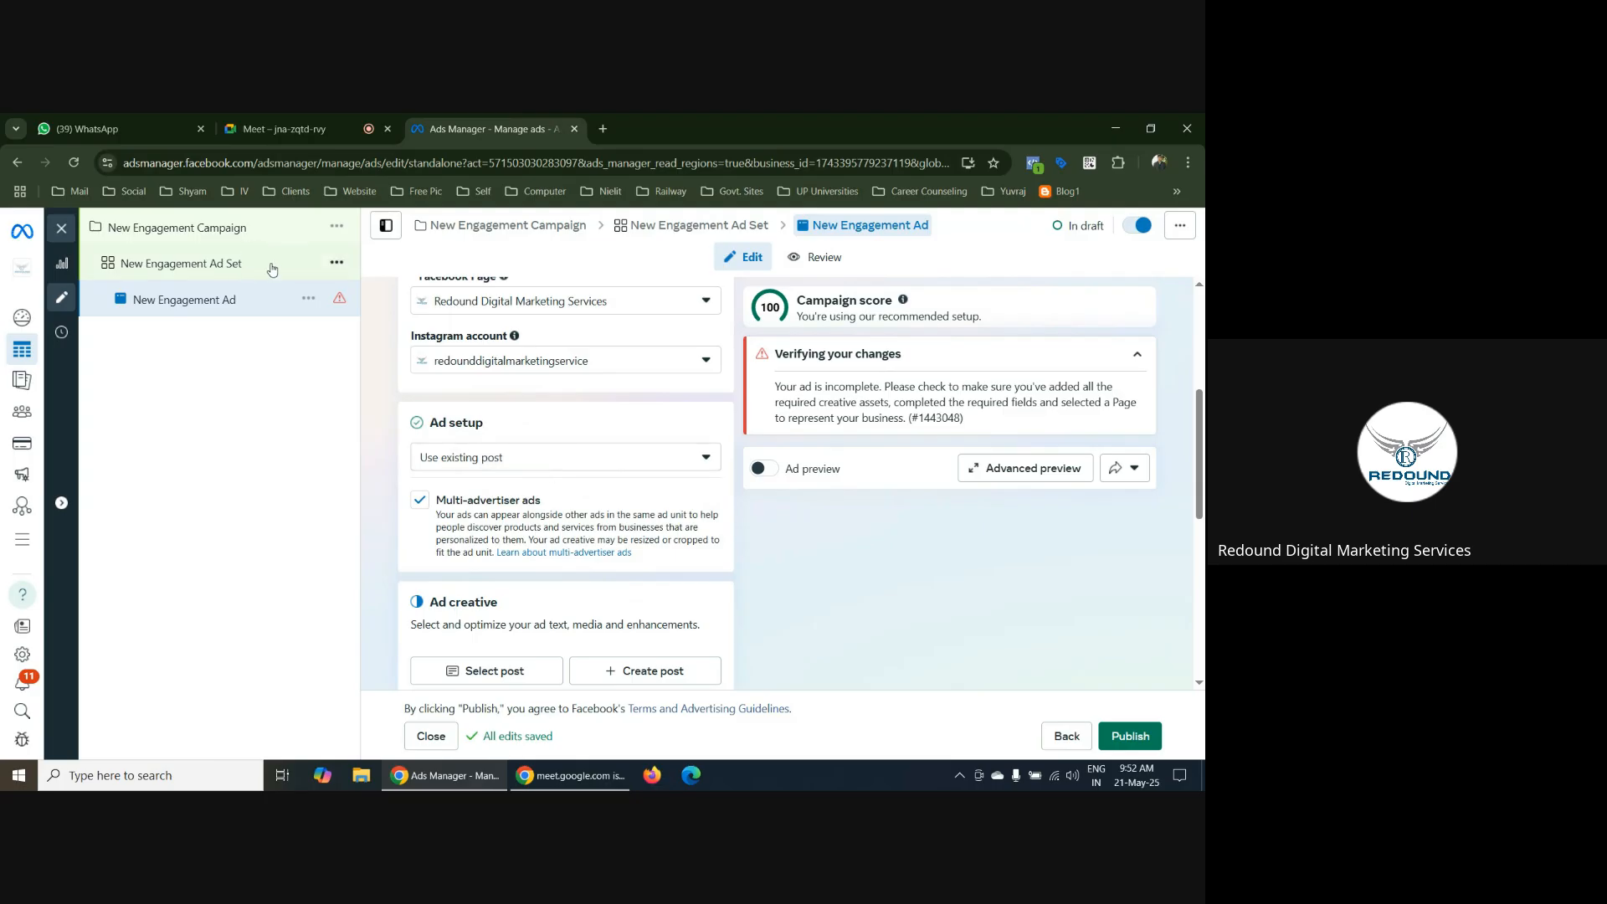
pyautogui.click(532, 459)
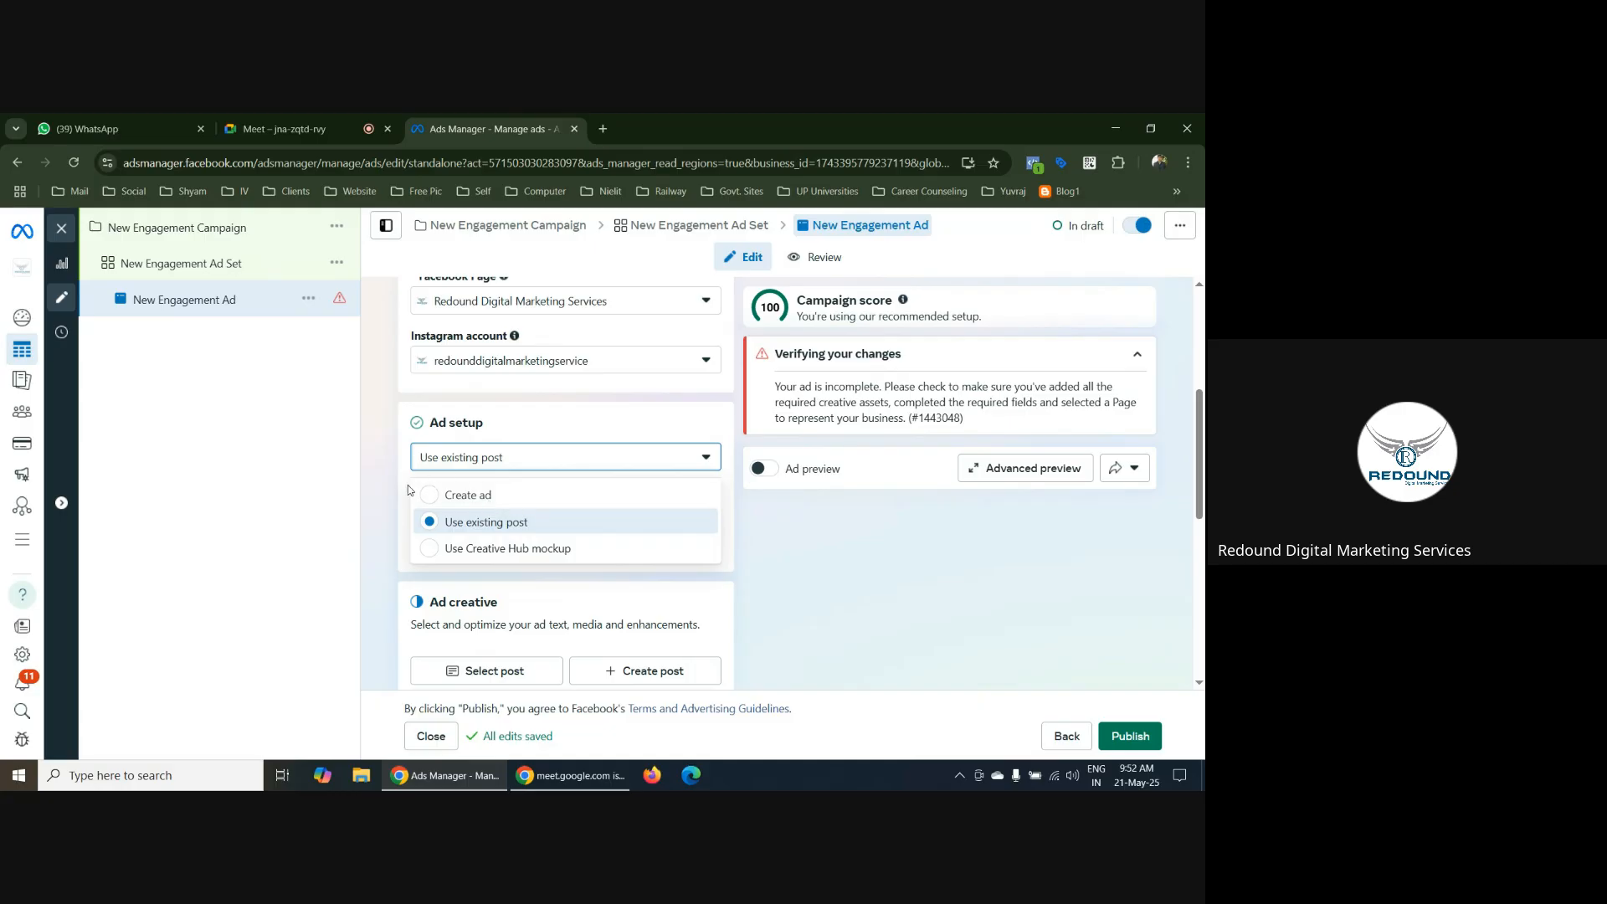
pyautogui.click(365, 474)
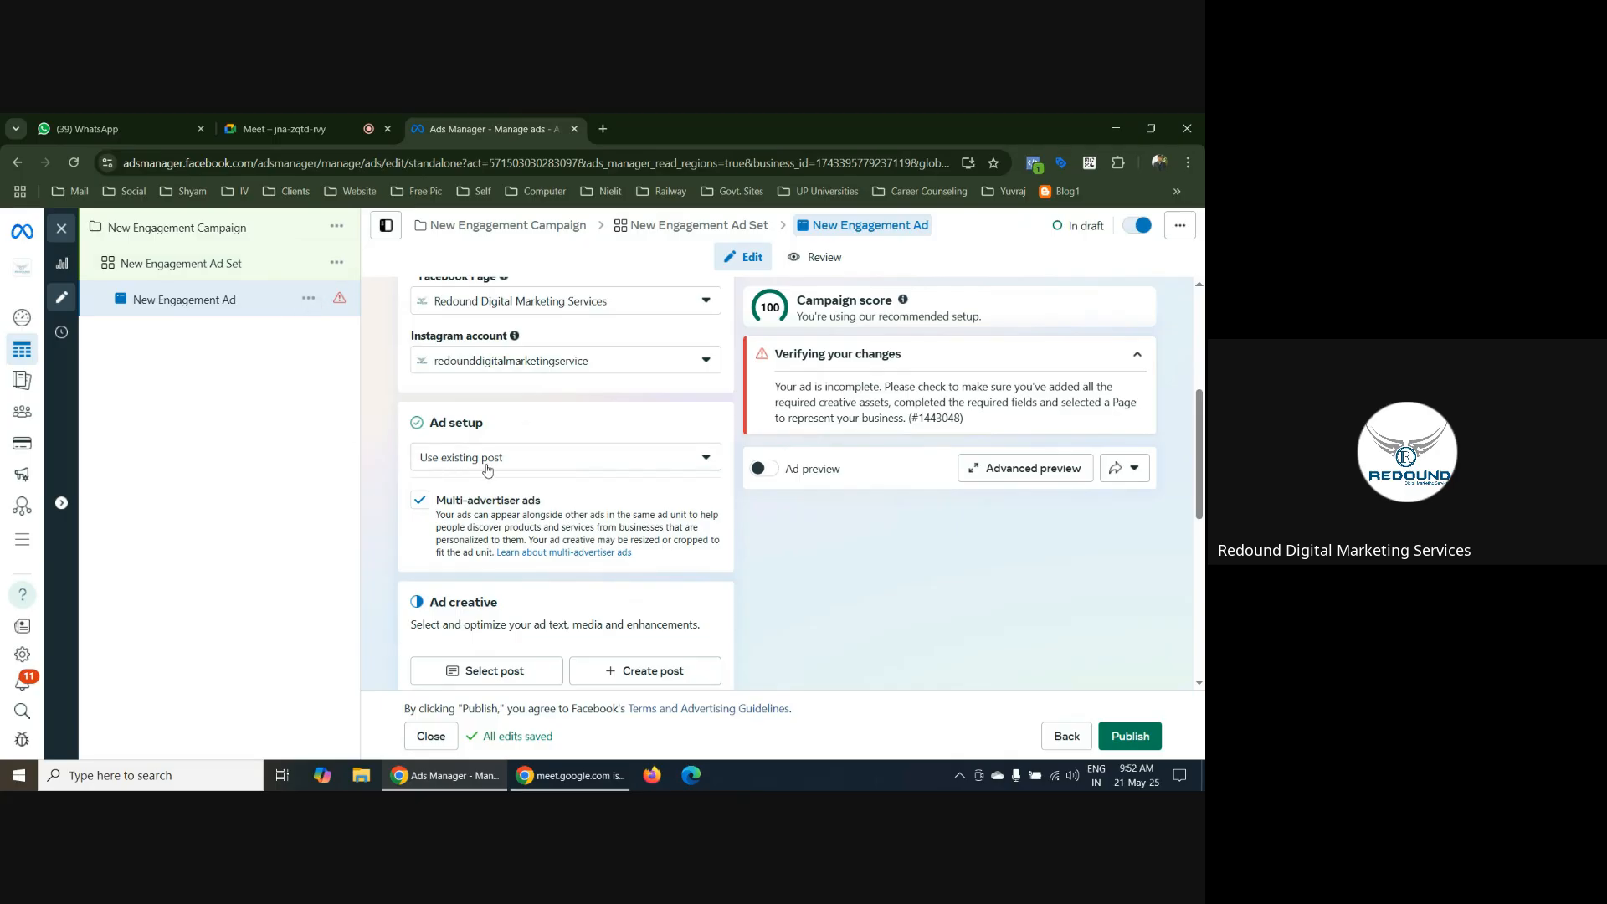
# Choose the Instagram post "Kickstart Your Career in Digital Marketing!" of May 17, 2025 as the ad creative
pyautogui.scroll(-2, 396, 586)
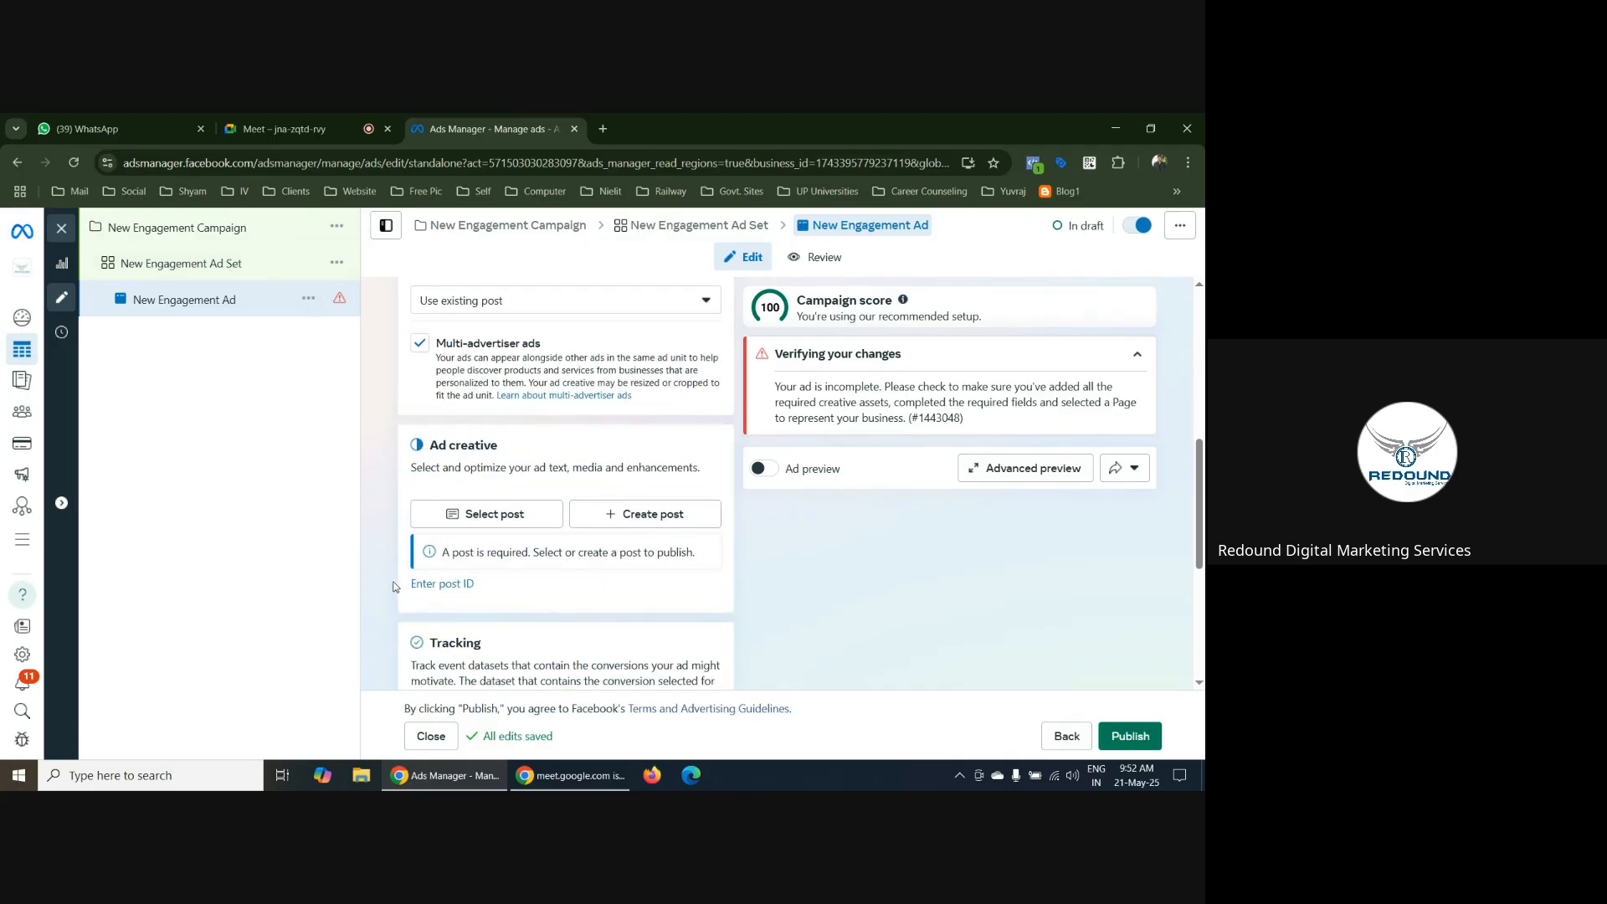
pyautogui.click(498, 521)
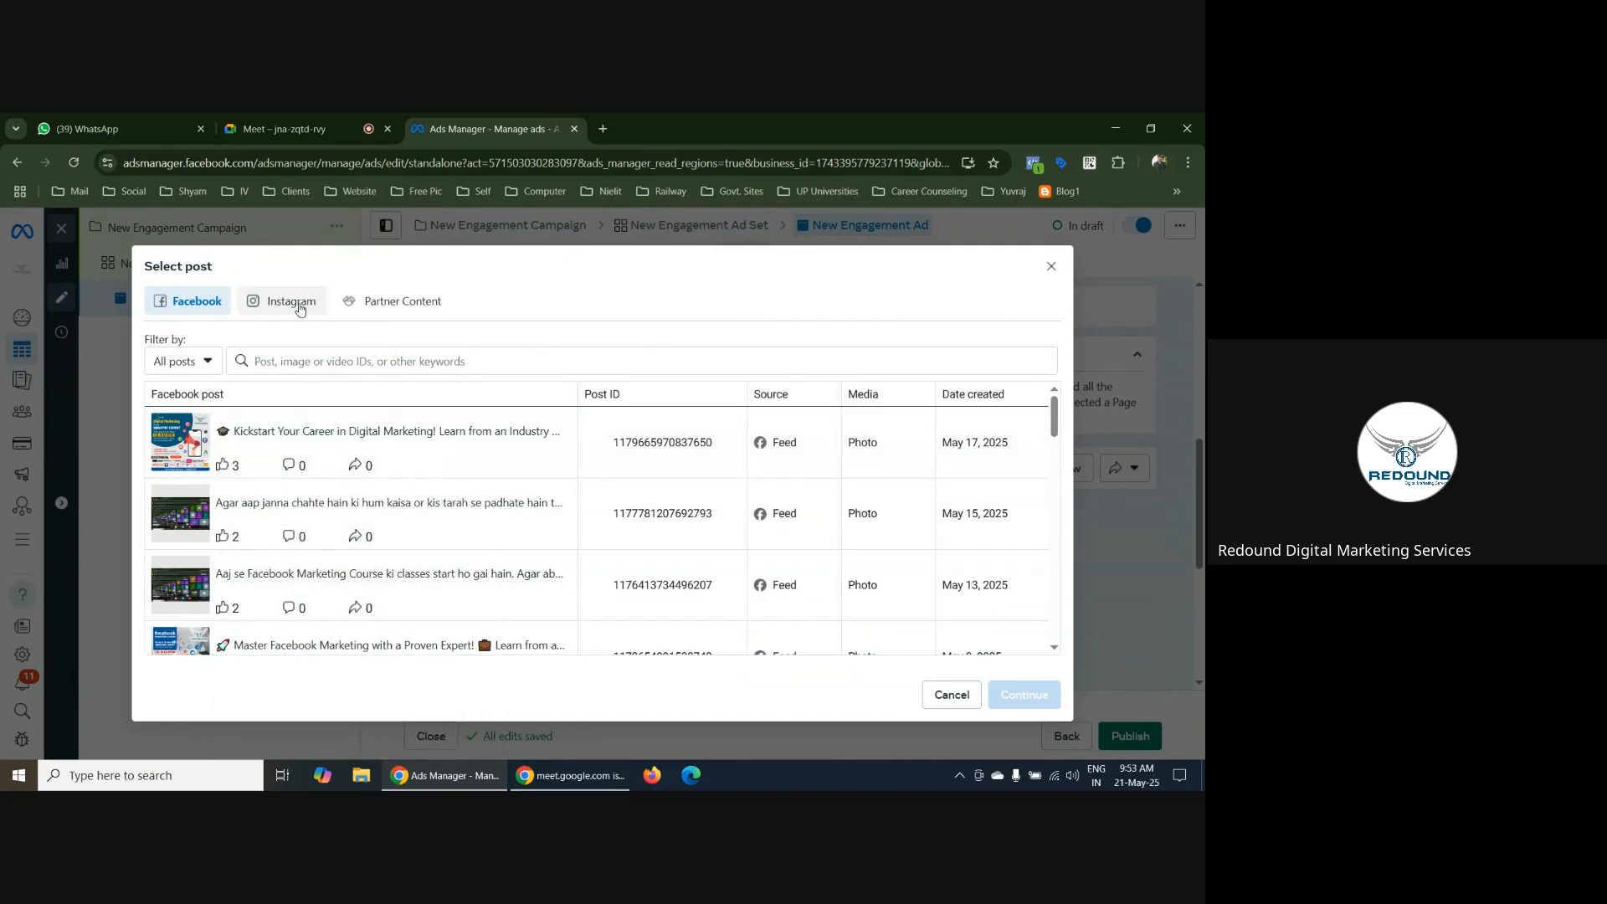
pyautogui.click(298, 308)
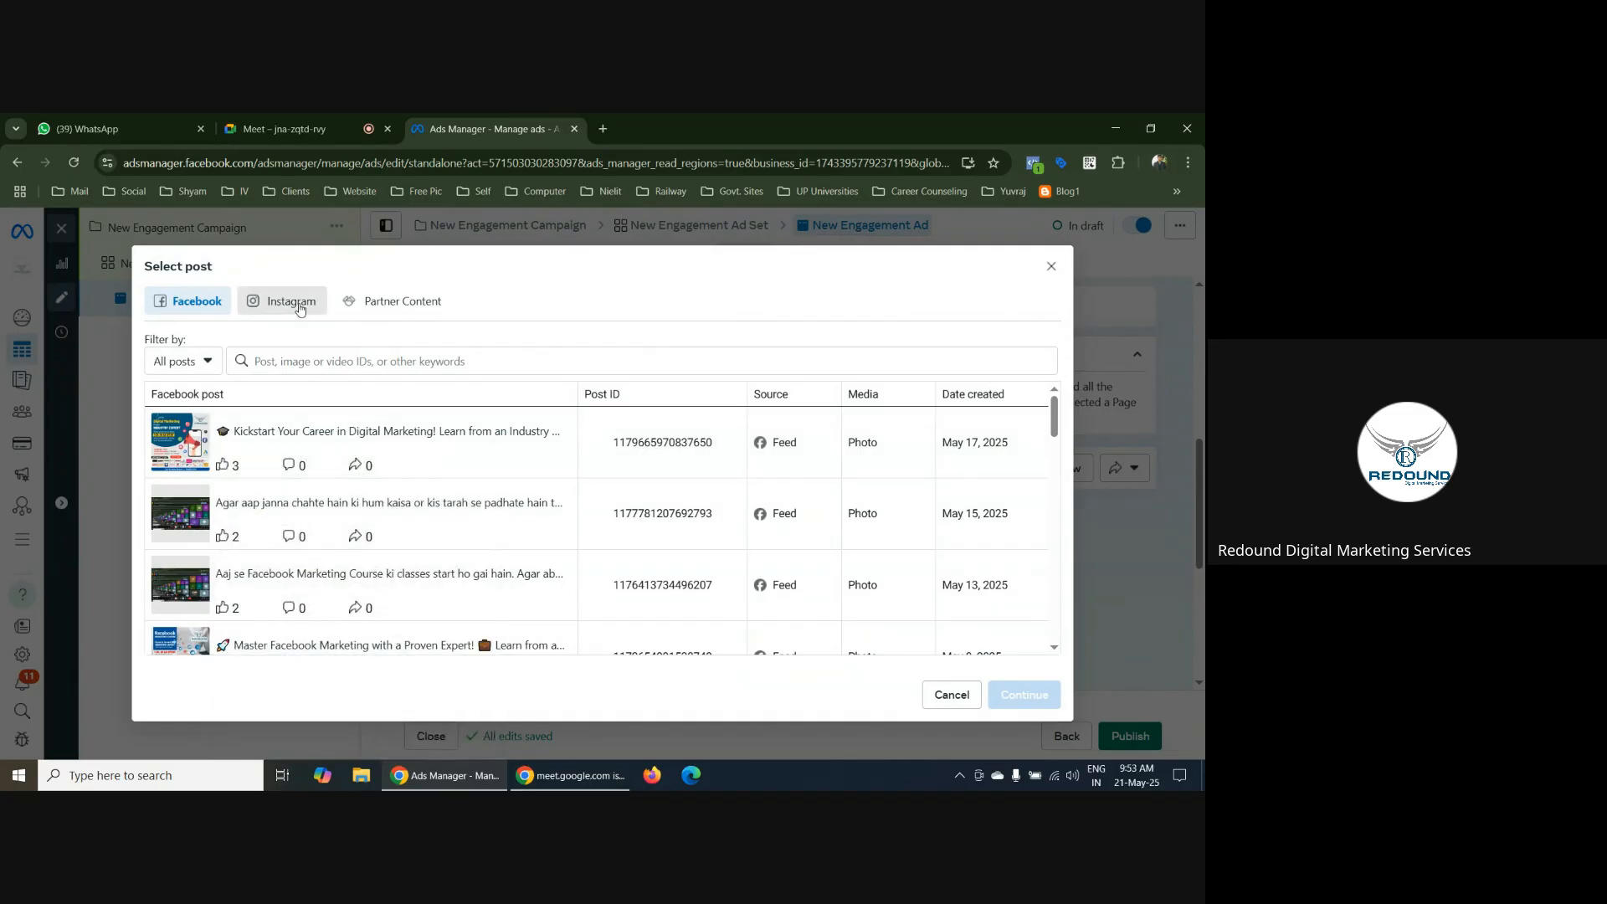
pyautogui.click(345, 442)
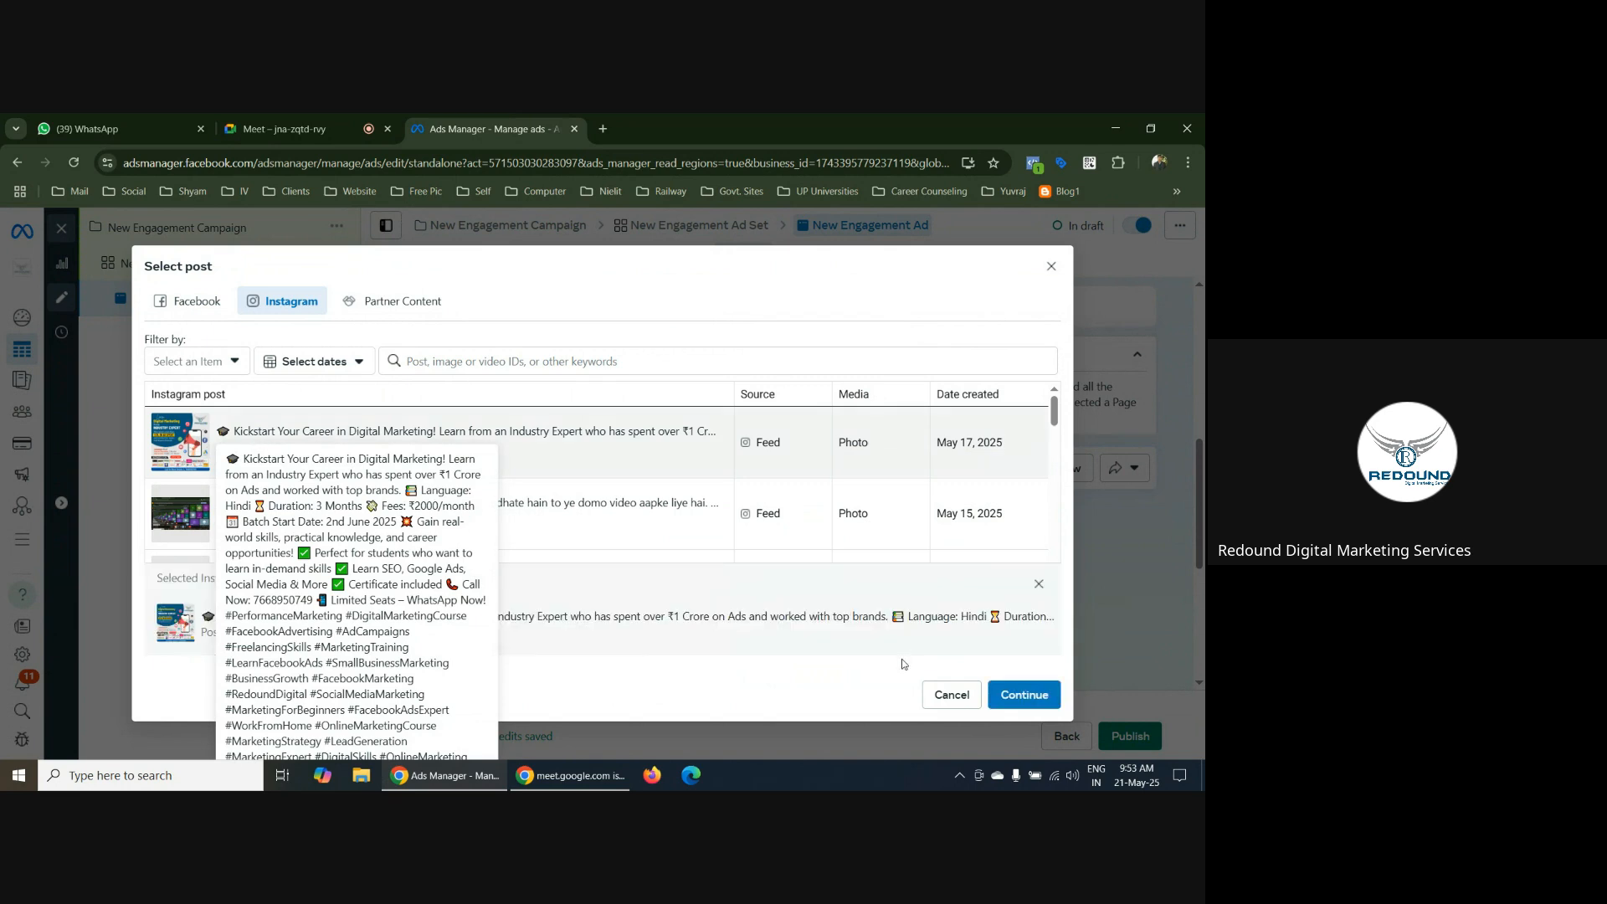
pyautogui.click(1026, 694)
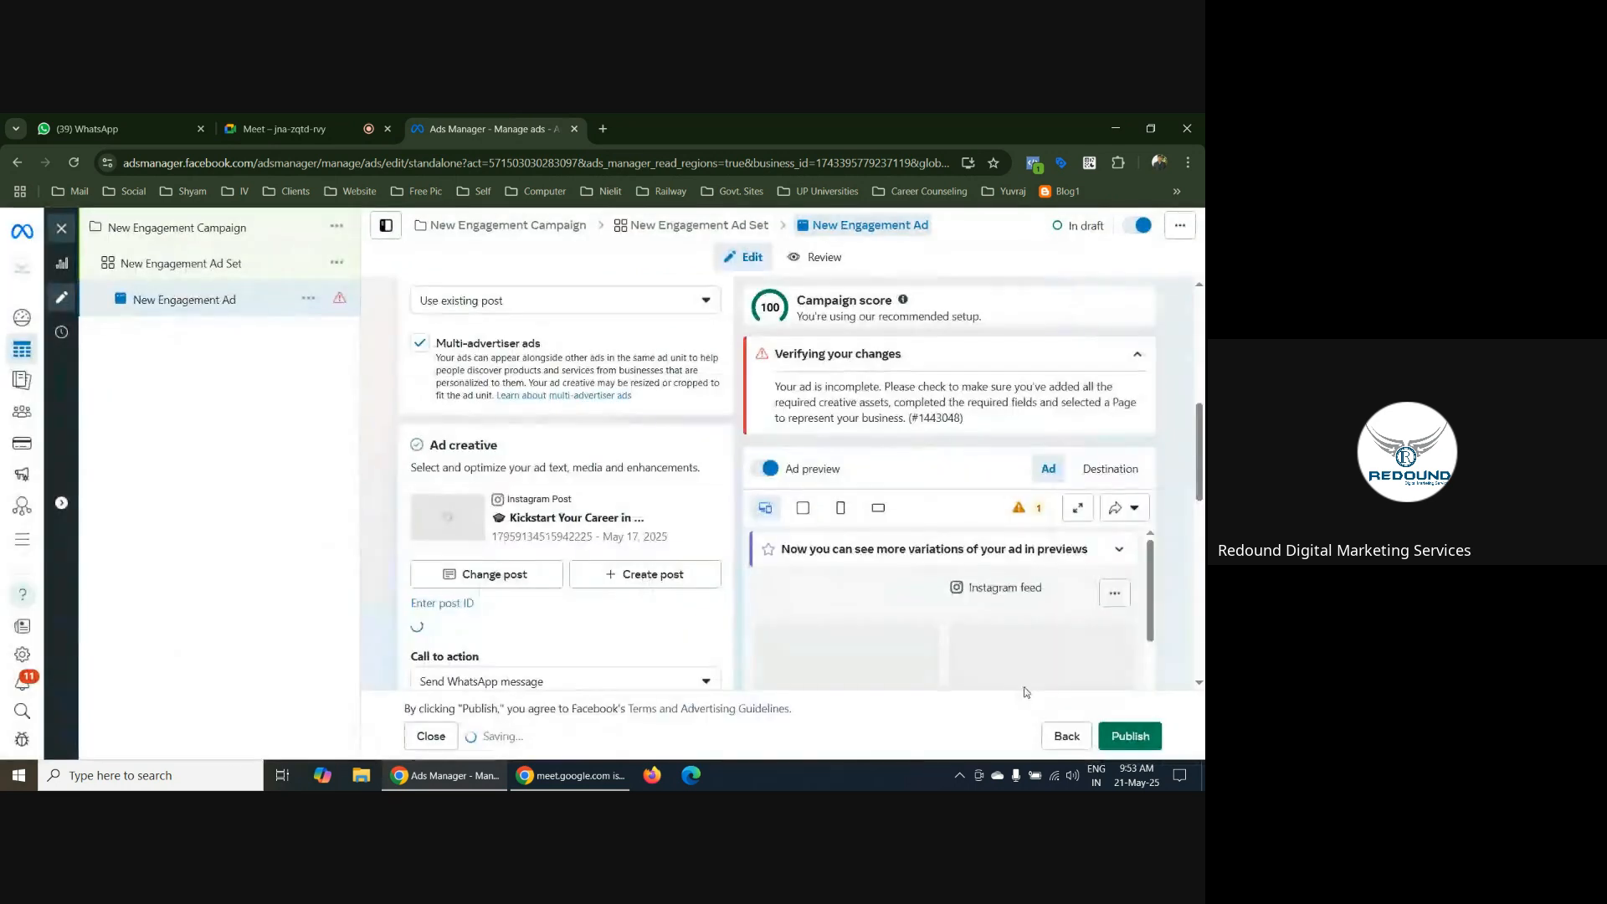
# Examine the ad's primary text and the text variations offered by Advantage+ creative text generation
pyautogui.scroll(-3, 728, 479)
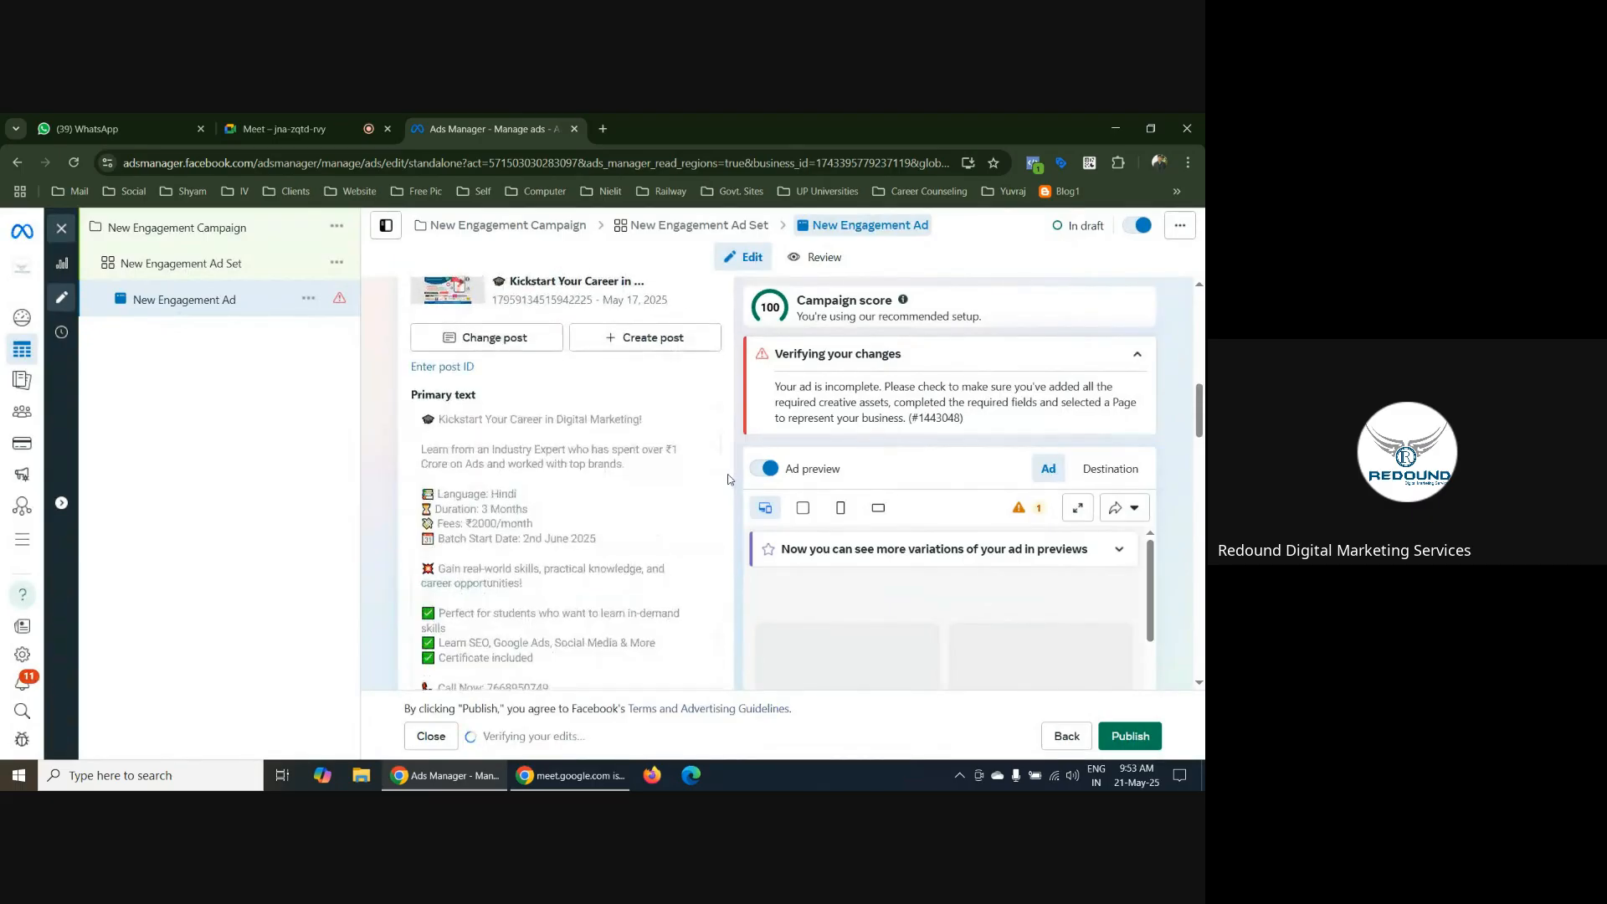
pyautogui.scroll(-5, 684, 465)
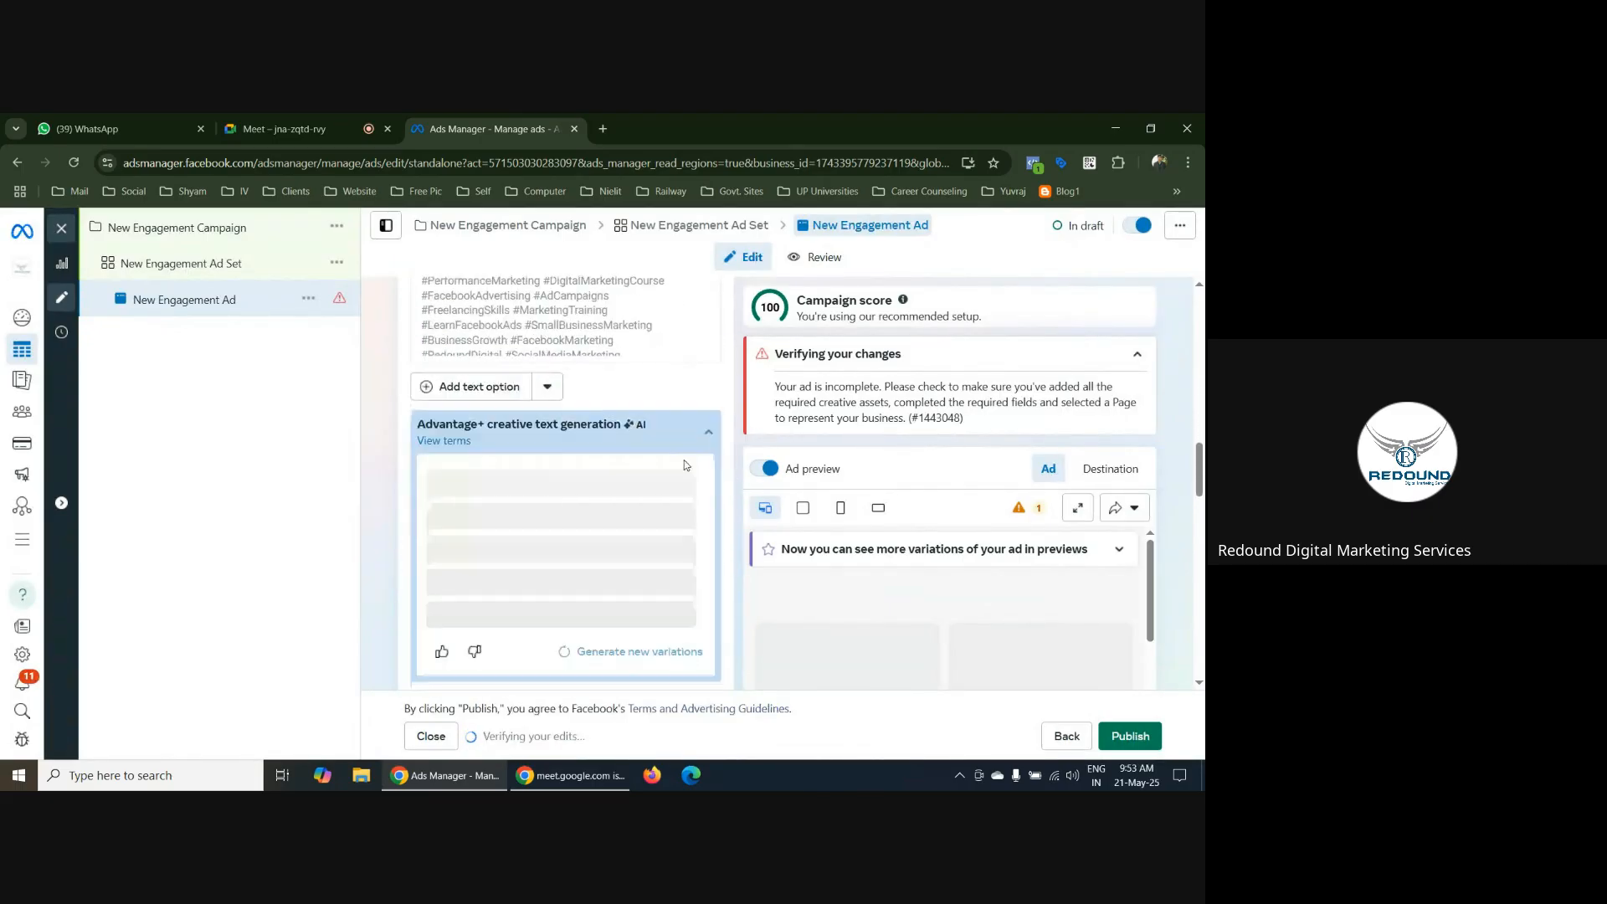
pyautogui.scroll(-1, 685, 466)
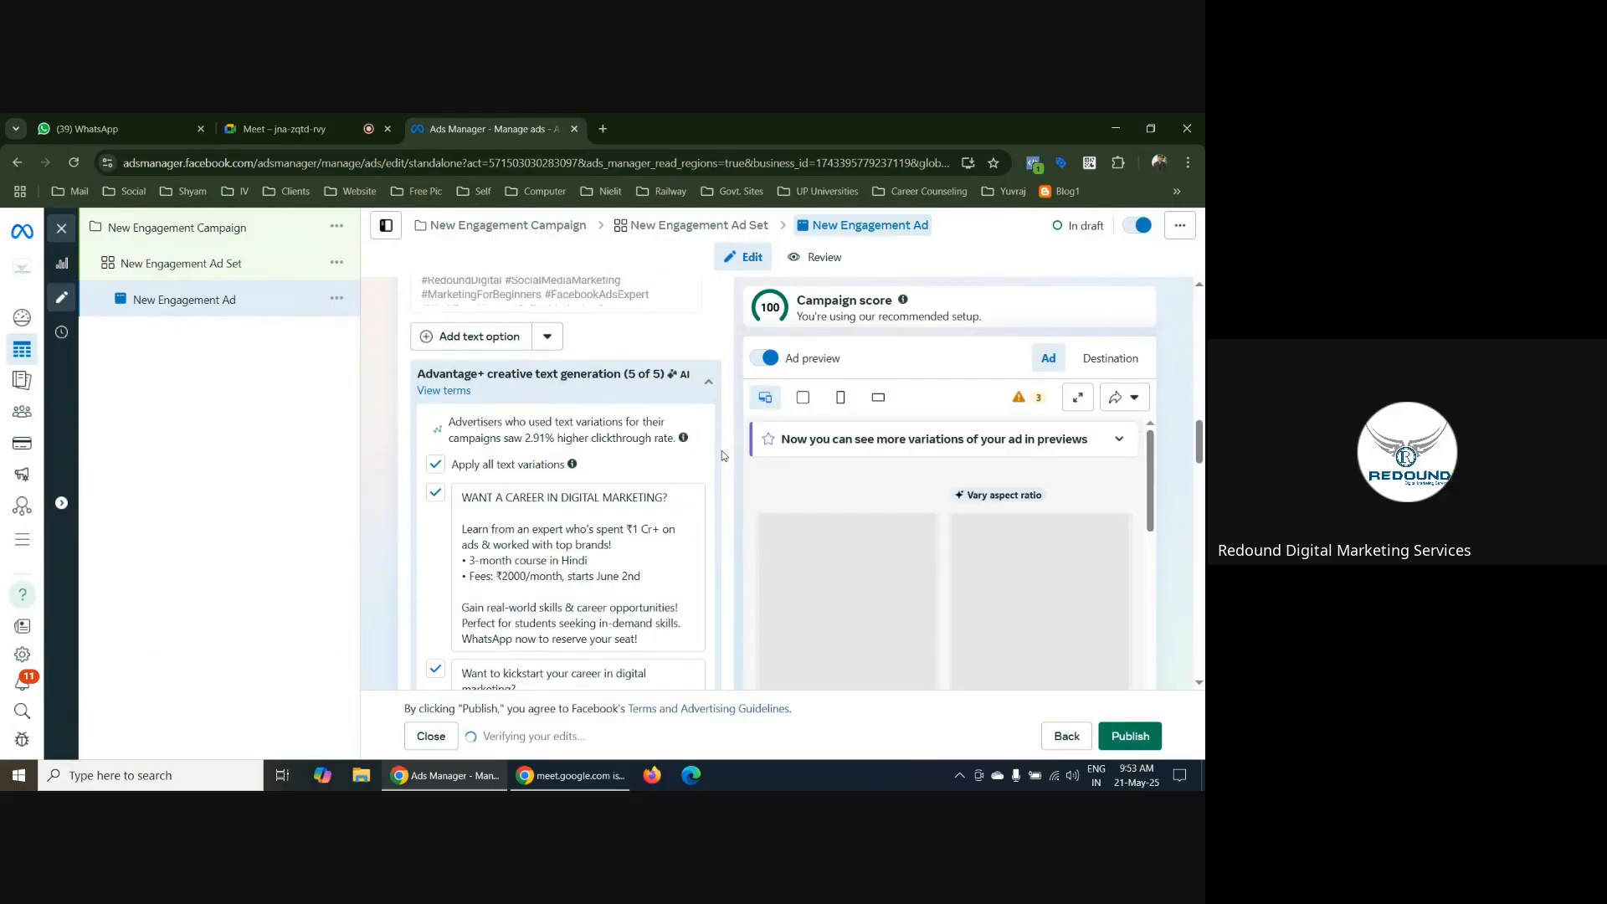
pyautogui.scroll(-3, 724, 456)
pyautogui.scroll(3, 724, 456)
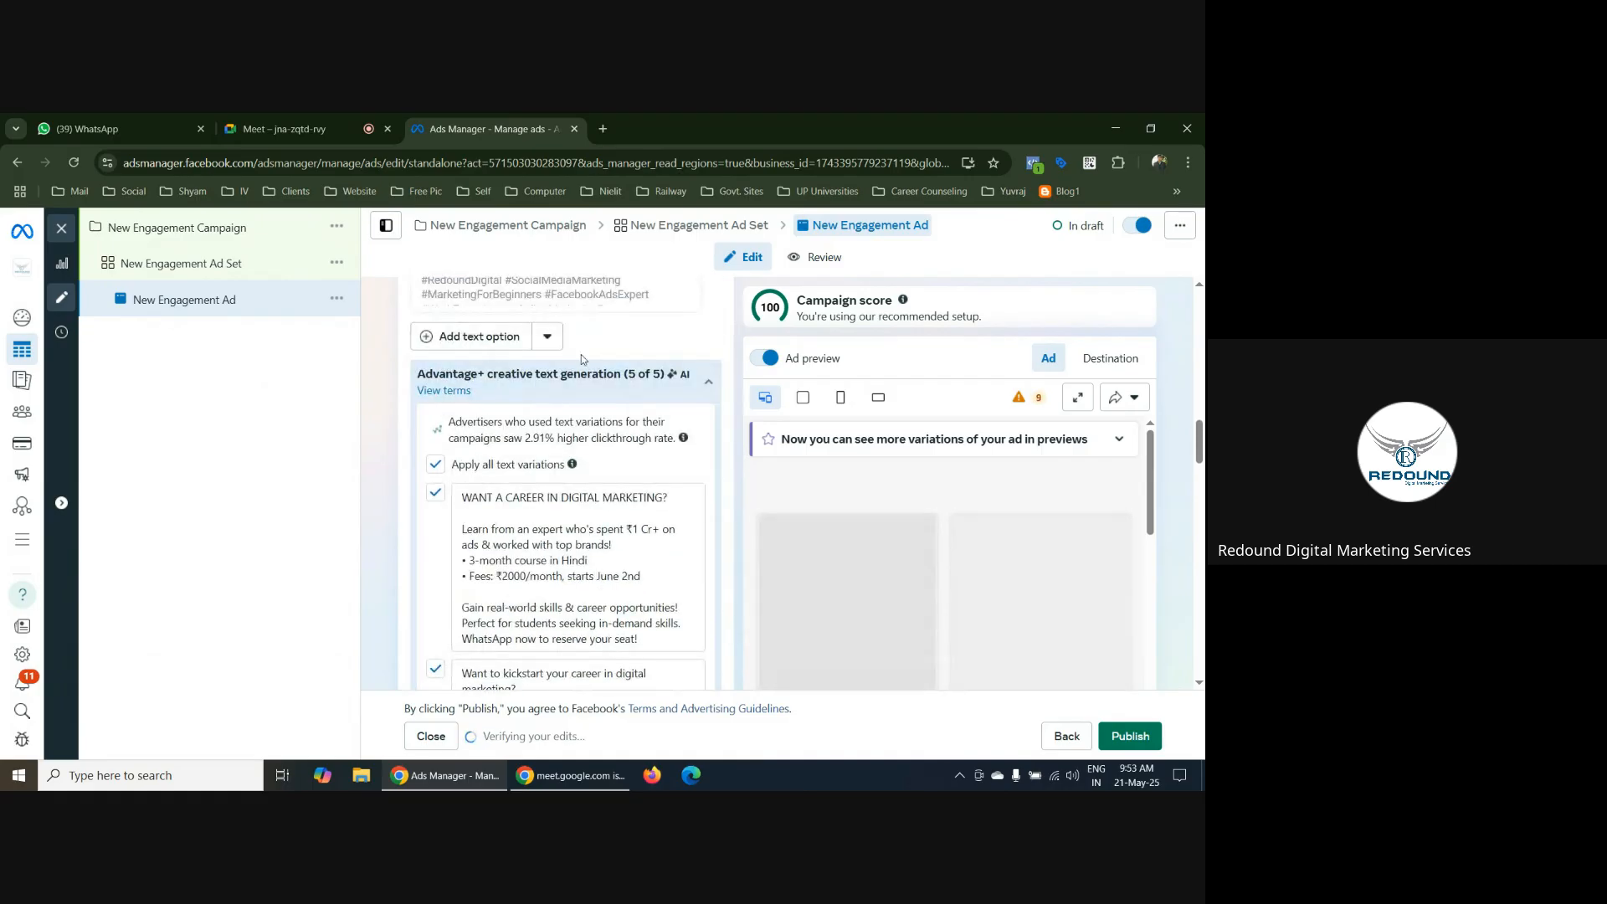
pyautogui.scroll(5, 569, 388)
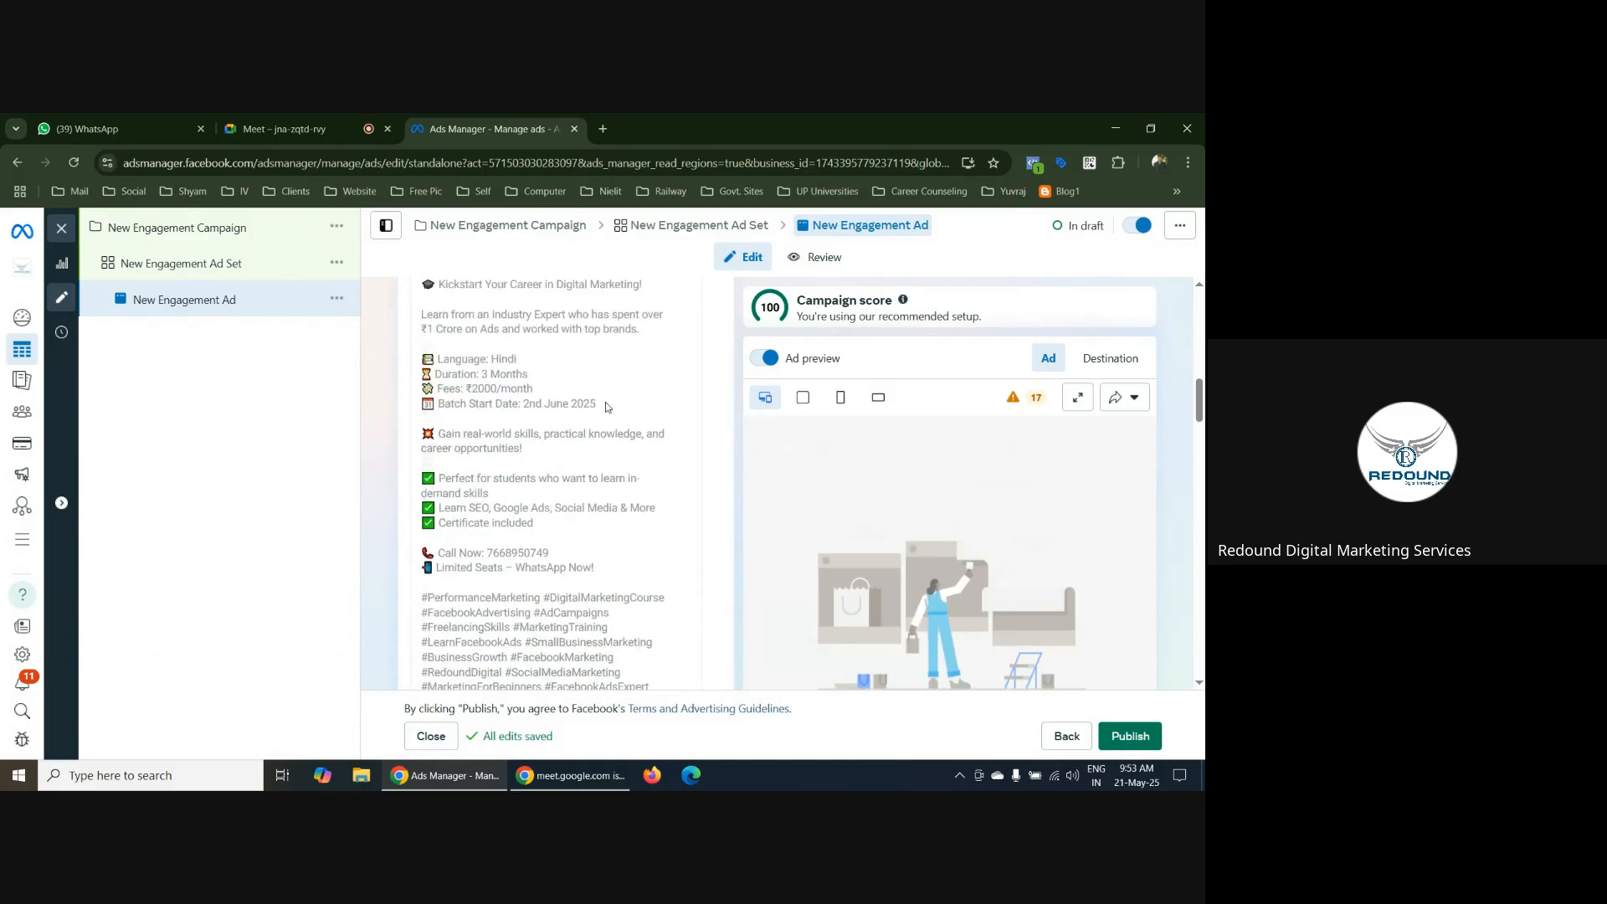
pyautogui.scroll(2, 628, 435)
pyautogui.scroll(-3, 647, 448)
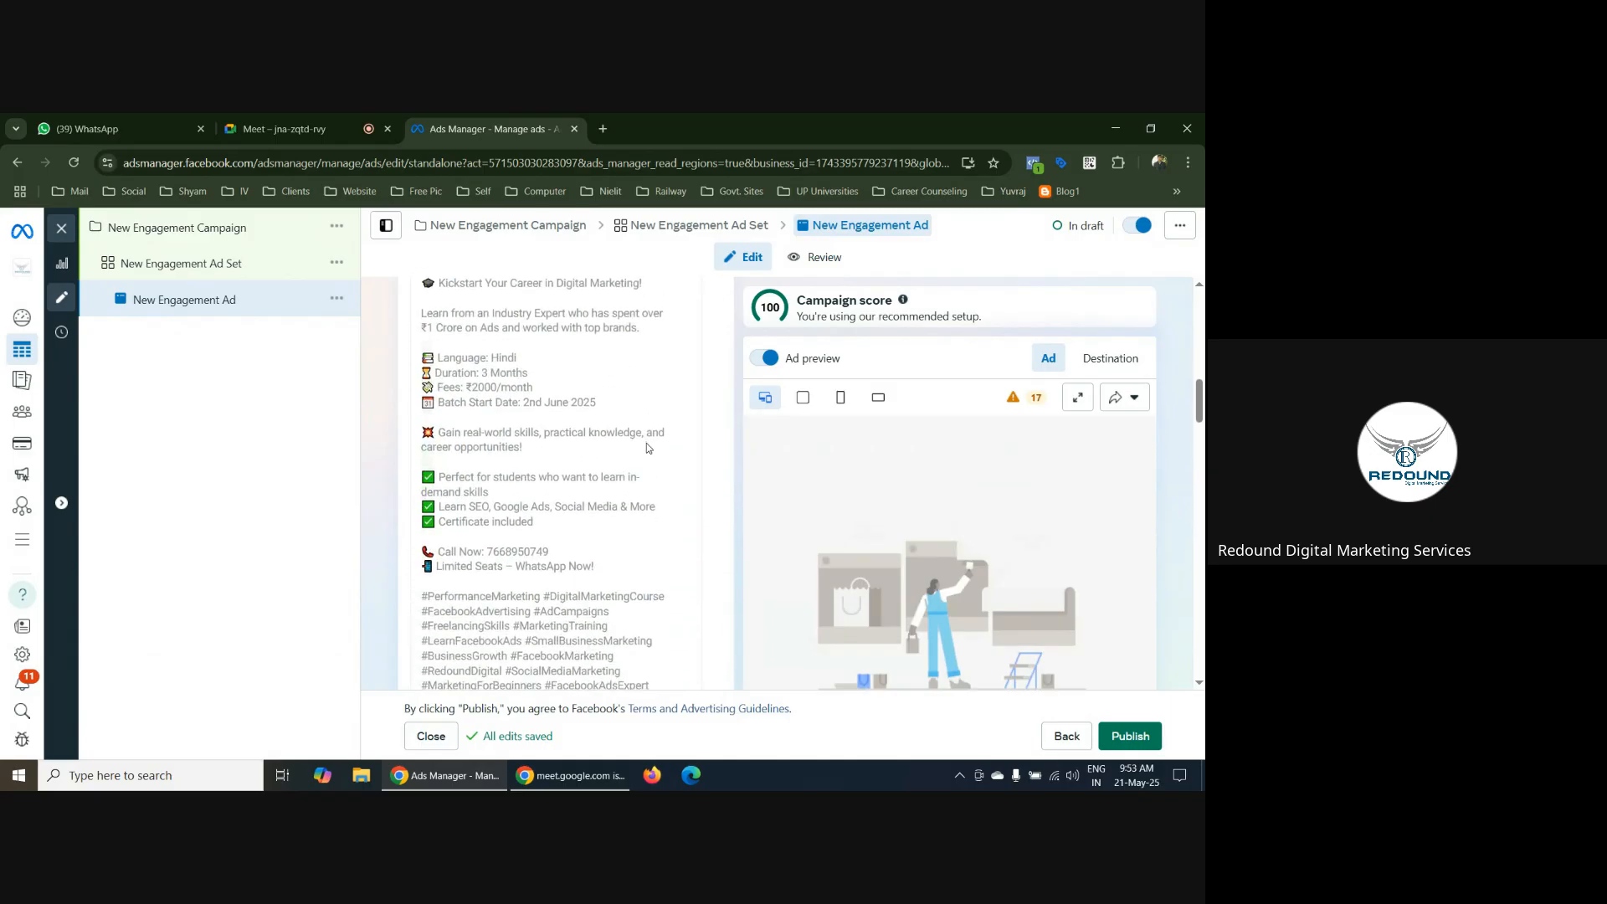
pyautogui.scroll(-6, 648, 449)
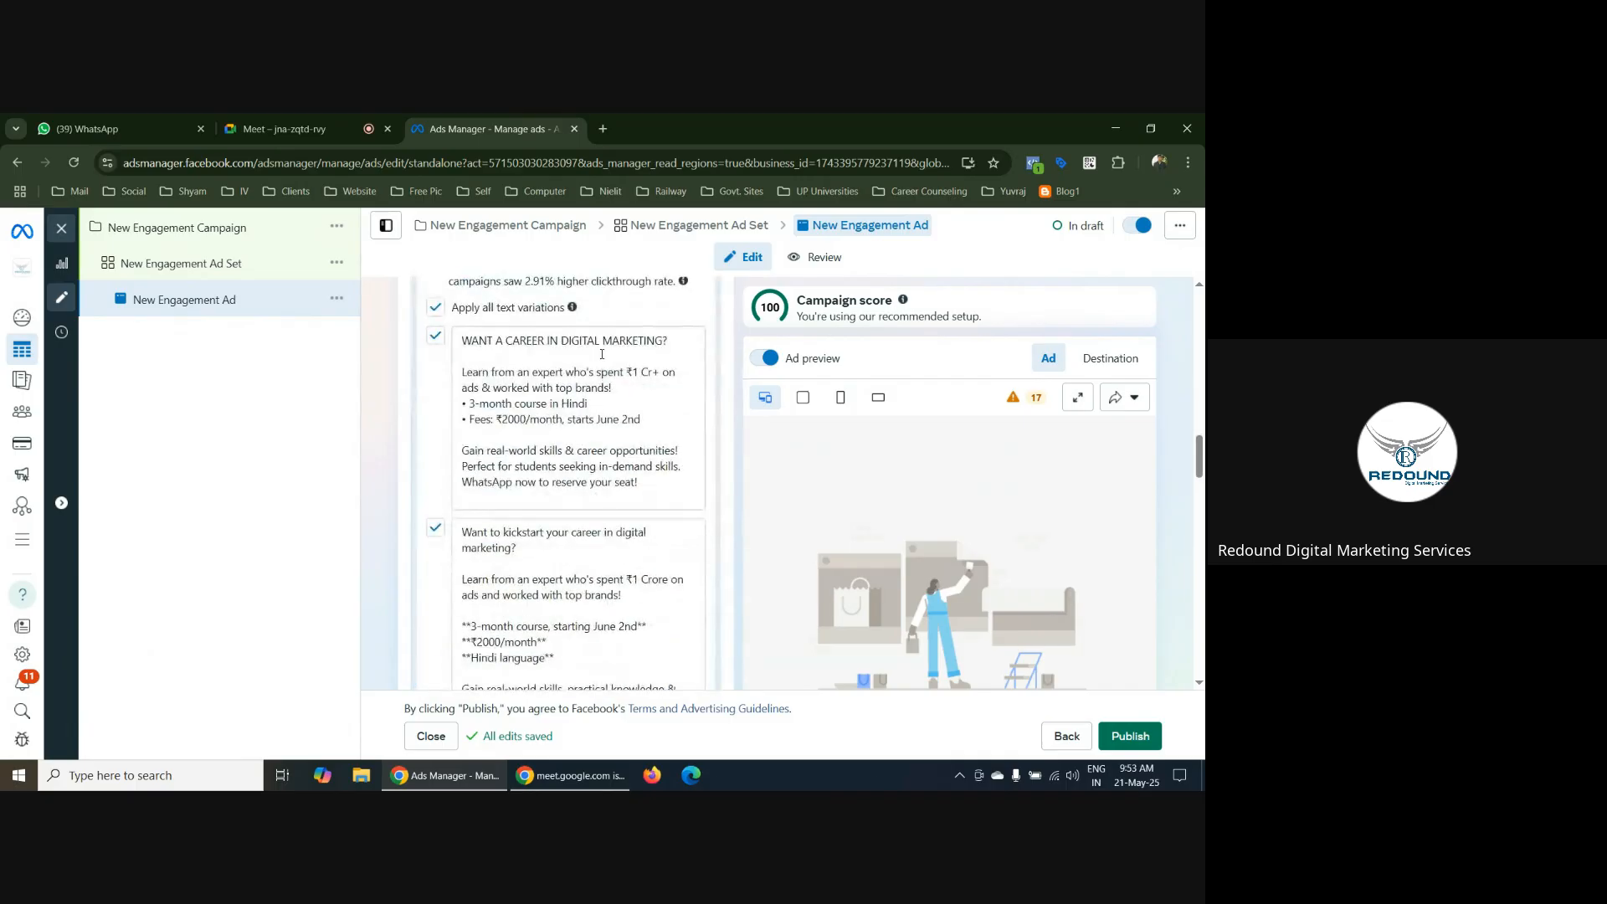
pyautogui.scroll(-4, 586, 582)
pyautogui.scroll(9, 606, 569)
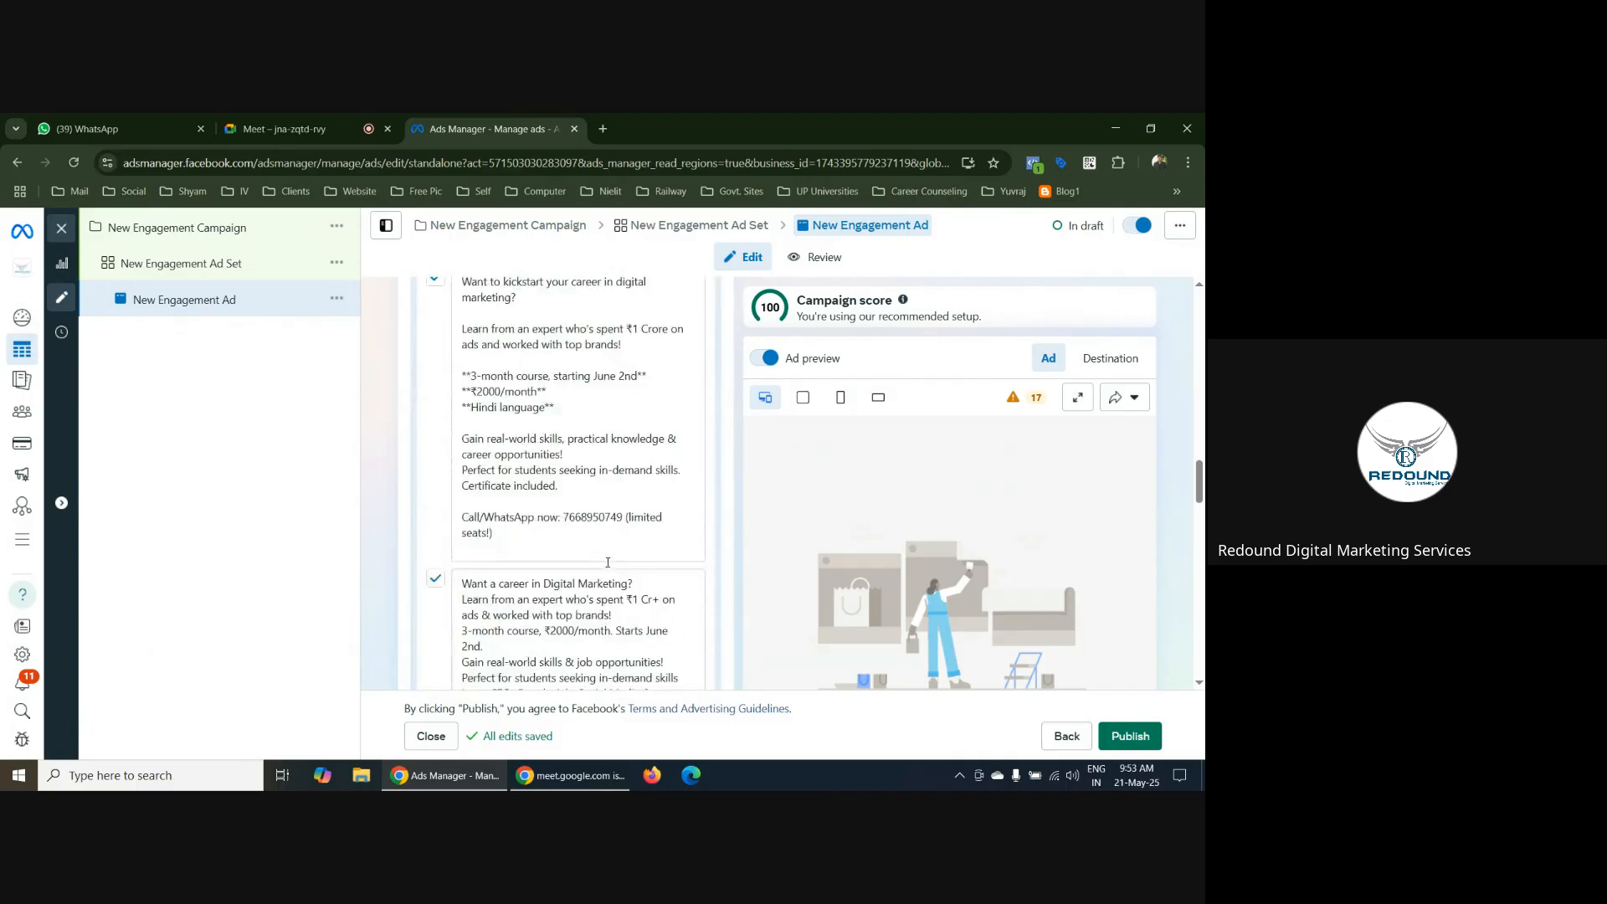
pyautogui.scroll(-8, 514, 502)
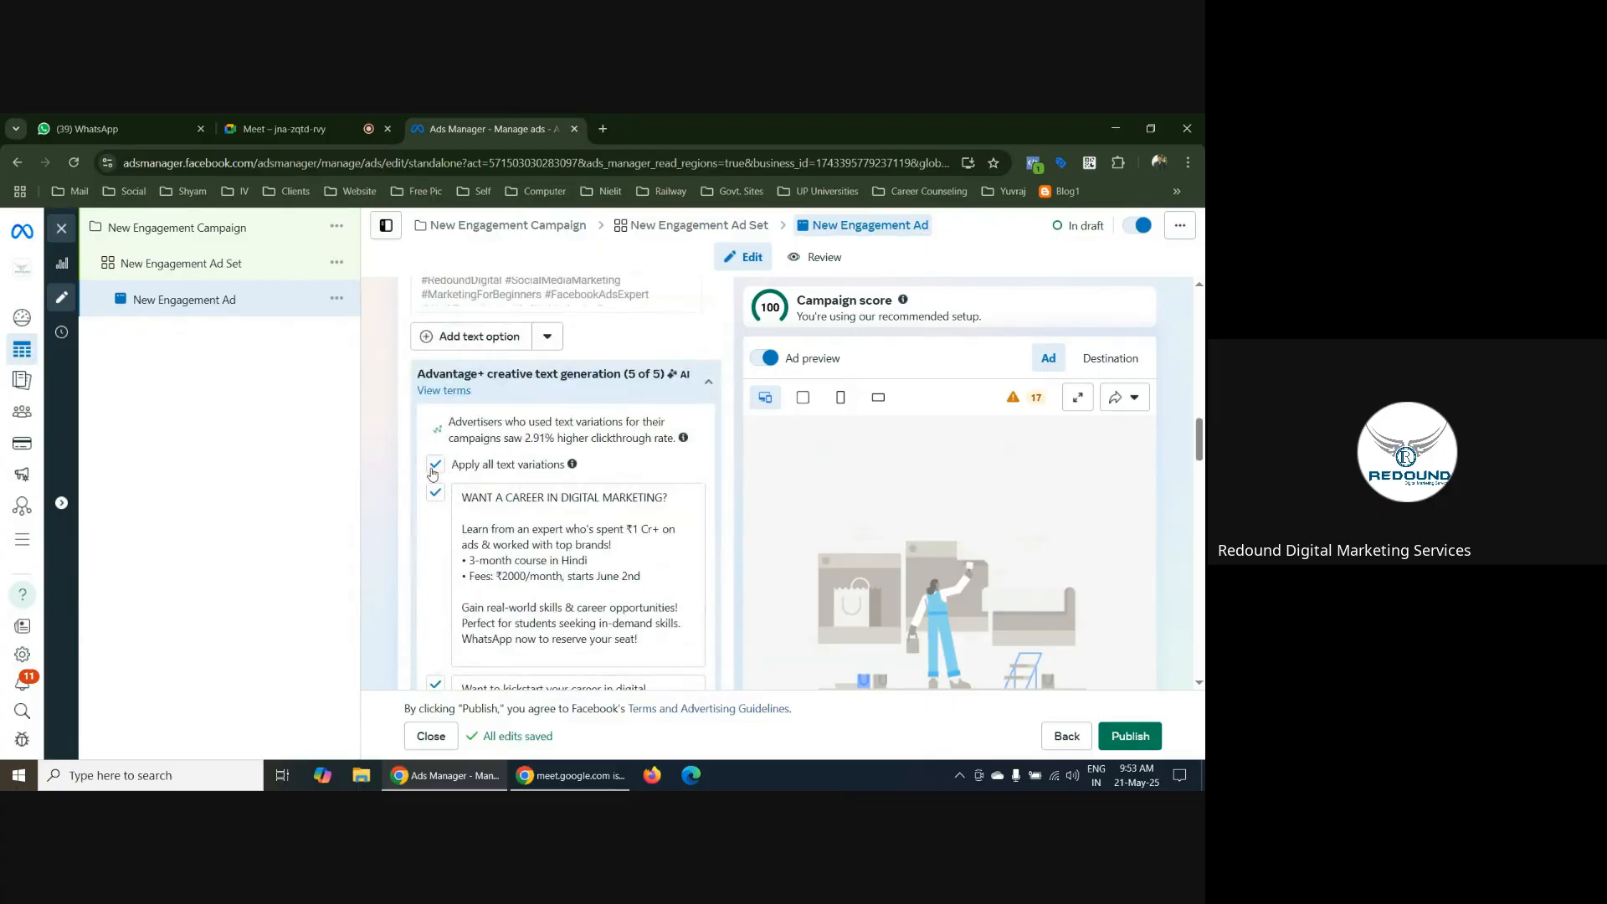
# Set the ad's call to action to Send WhatsApp message
pyautogui.scroll(-10, 638, 503)
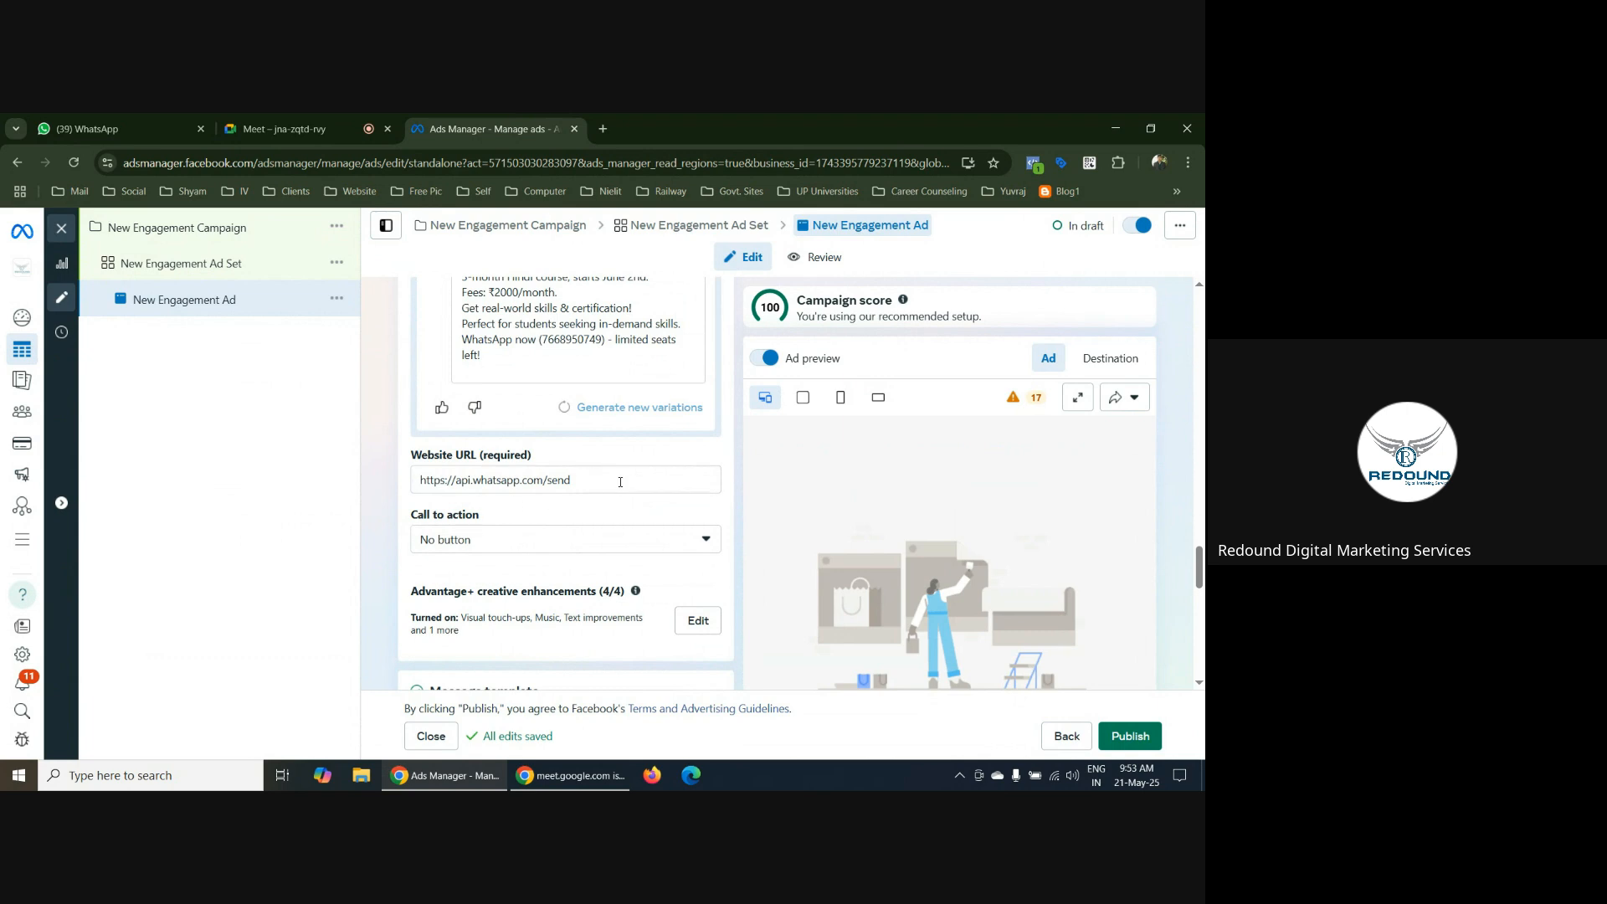
pyautogui.click(485, 544)
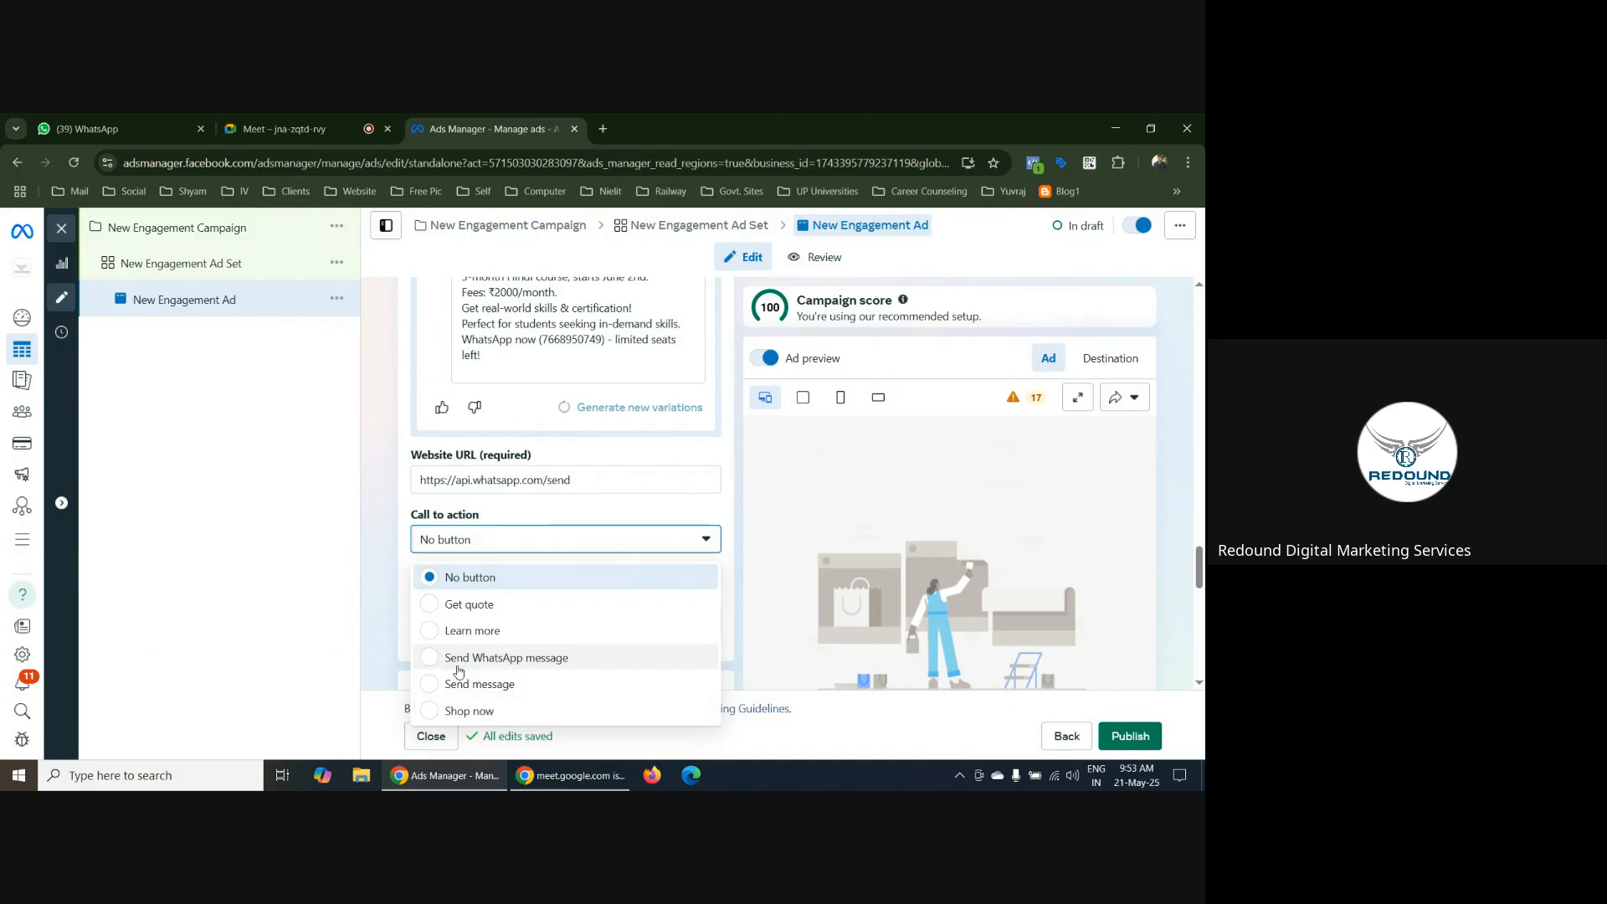
pyautogui.click(429, 663)
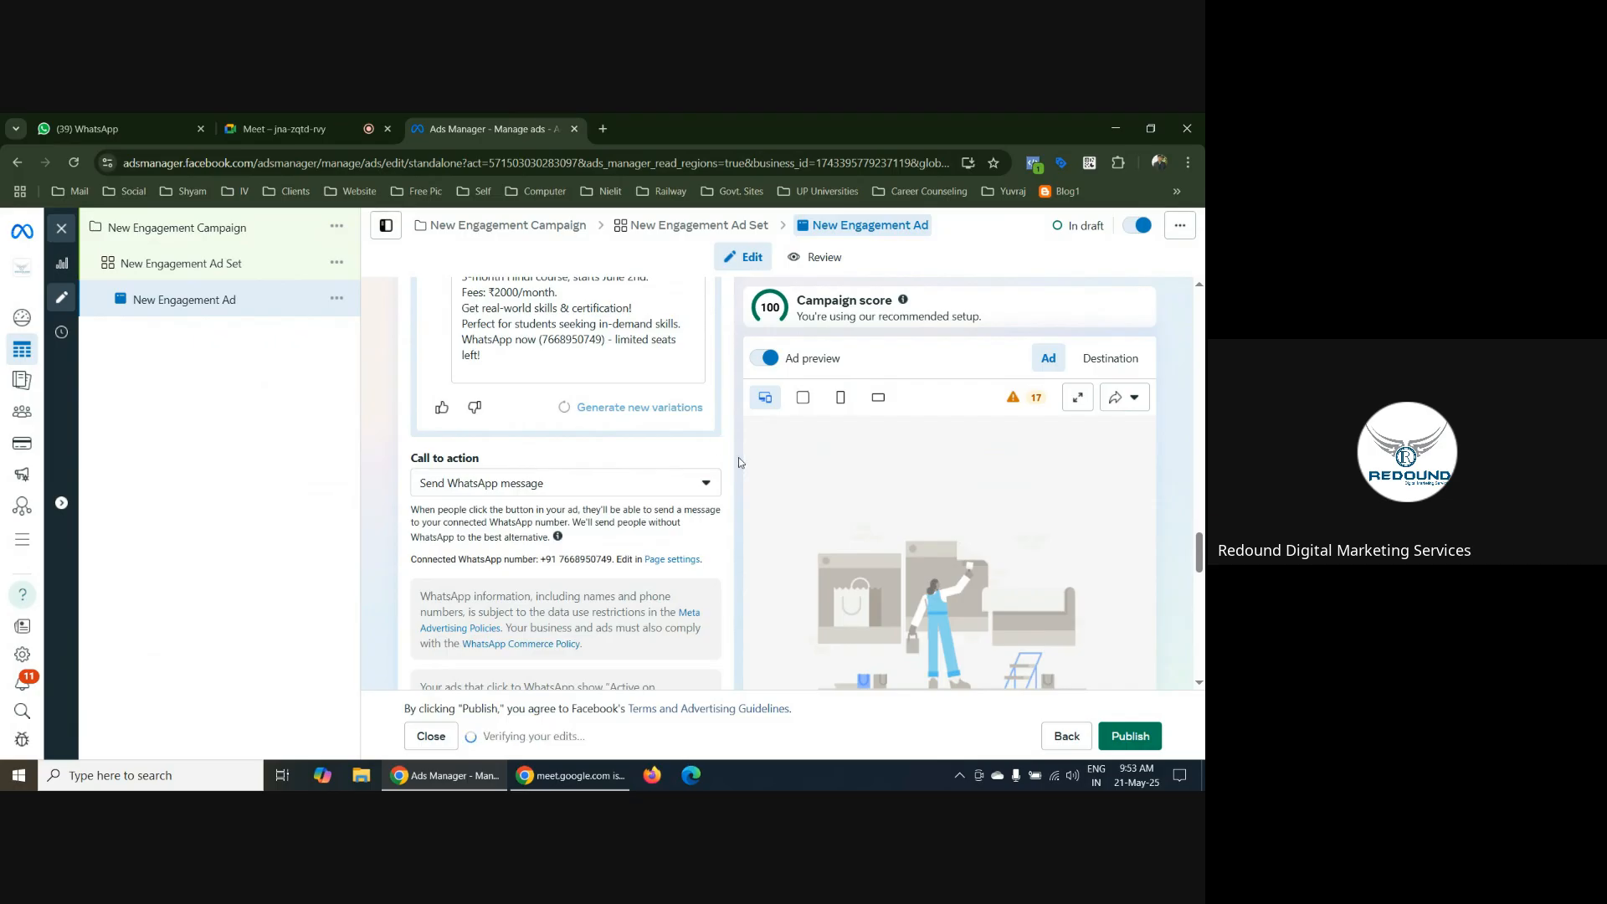
# Review the ad's primary text, WhatsApp call-to-action details and the greeting and questions of the Start conversations message template
pyautogui.scroll(10, 723, 490)
pyautogui.scroll(10, 520, 352)
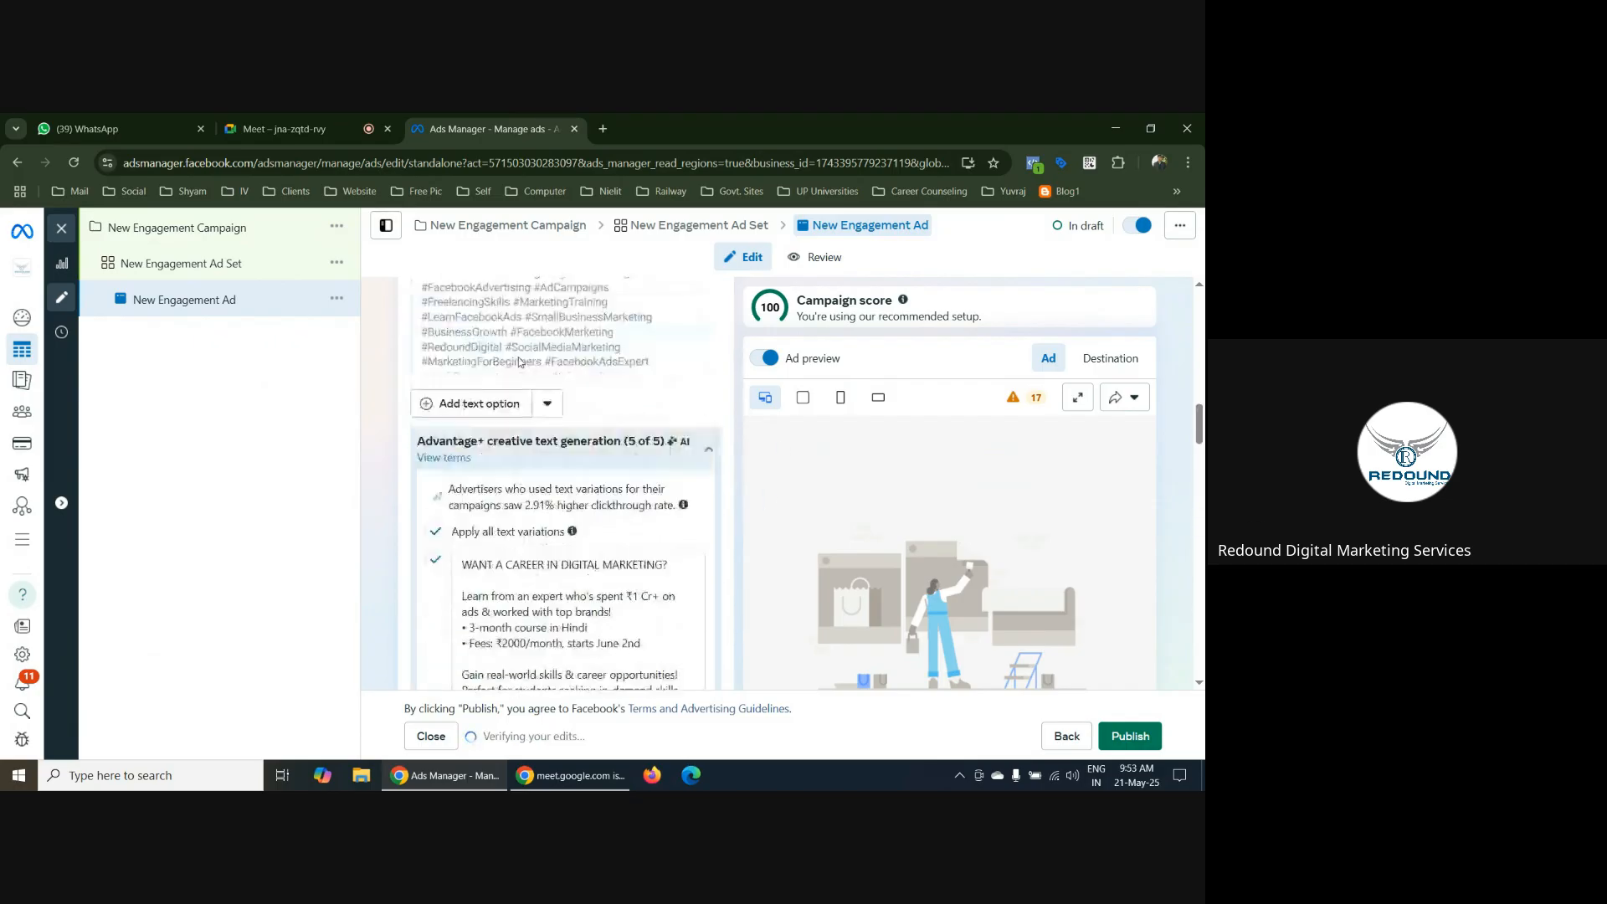
pyautogui.scroll(-3, 536, 484)
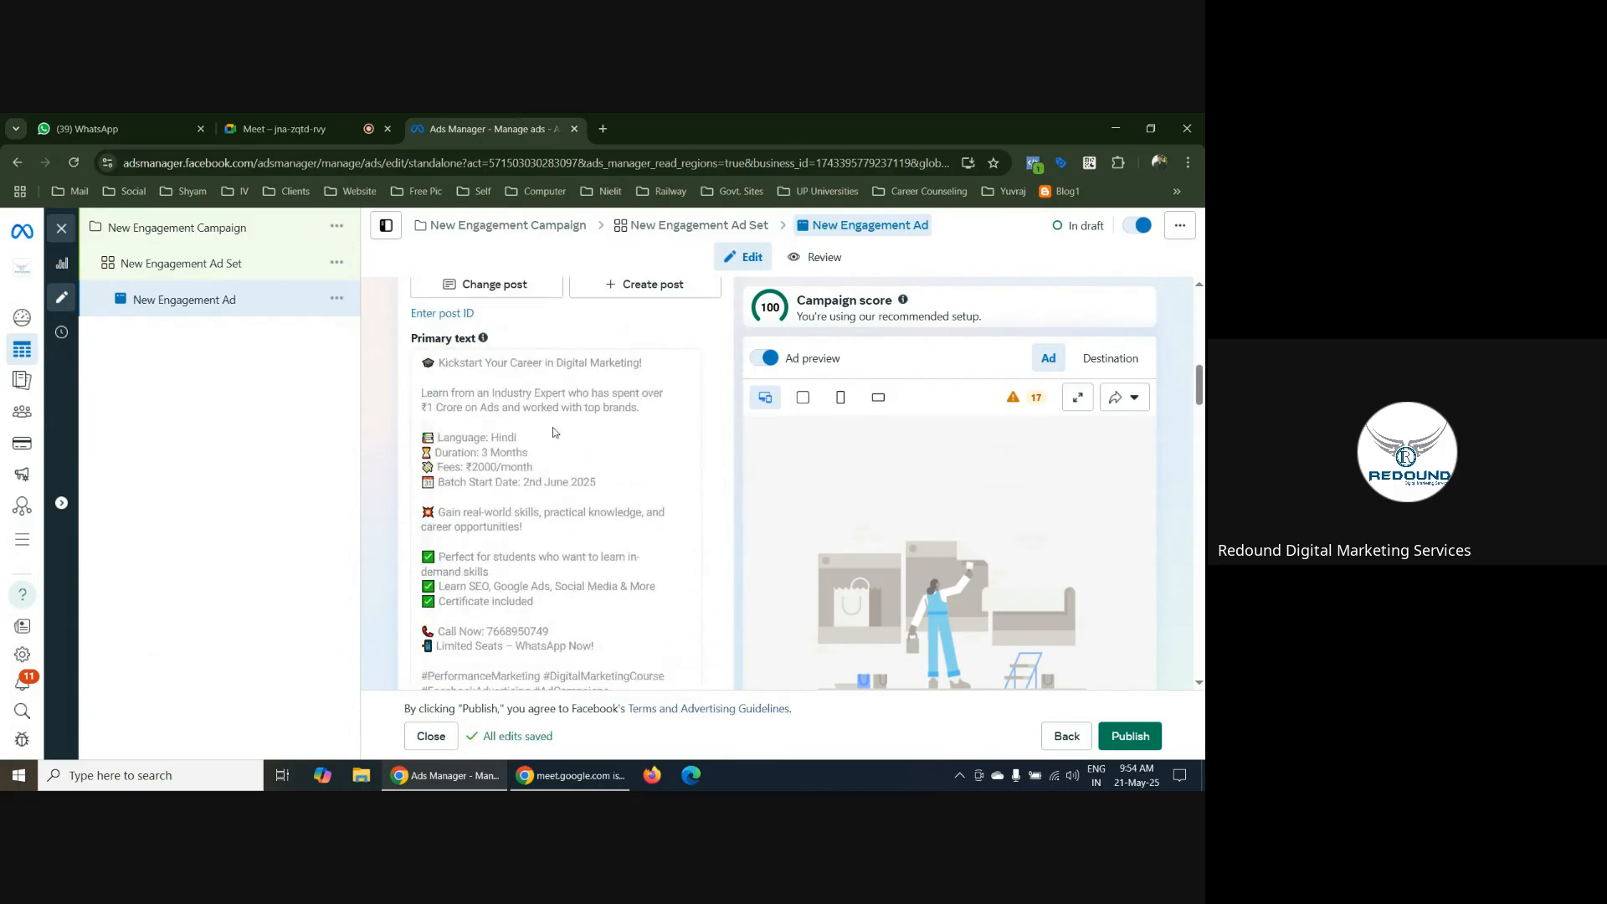
pyautogui.scroll(-8, 706, 458)
pyautogui.scroll(-10, 706, 459)
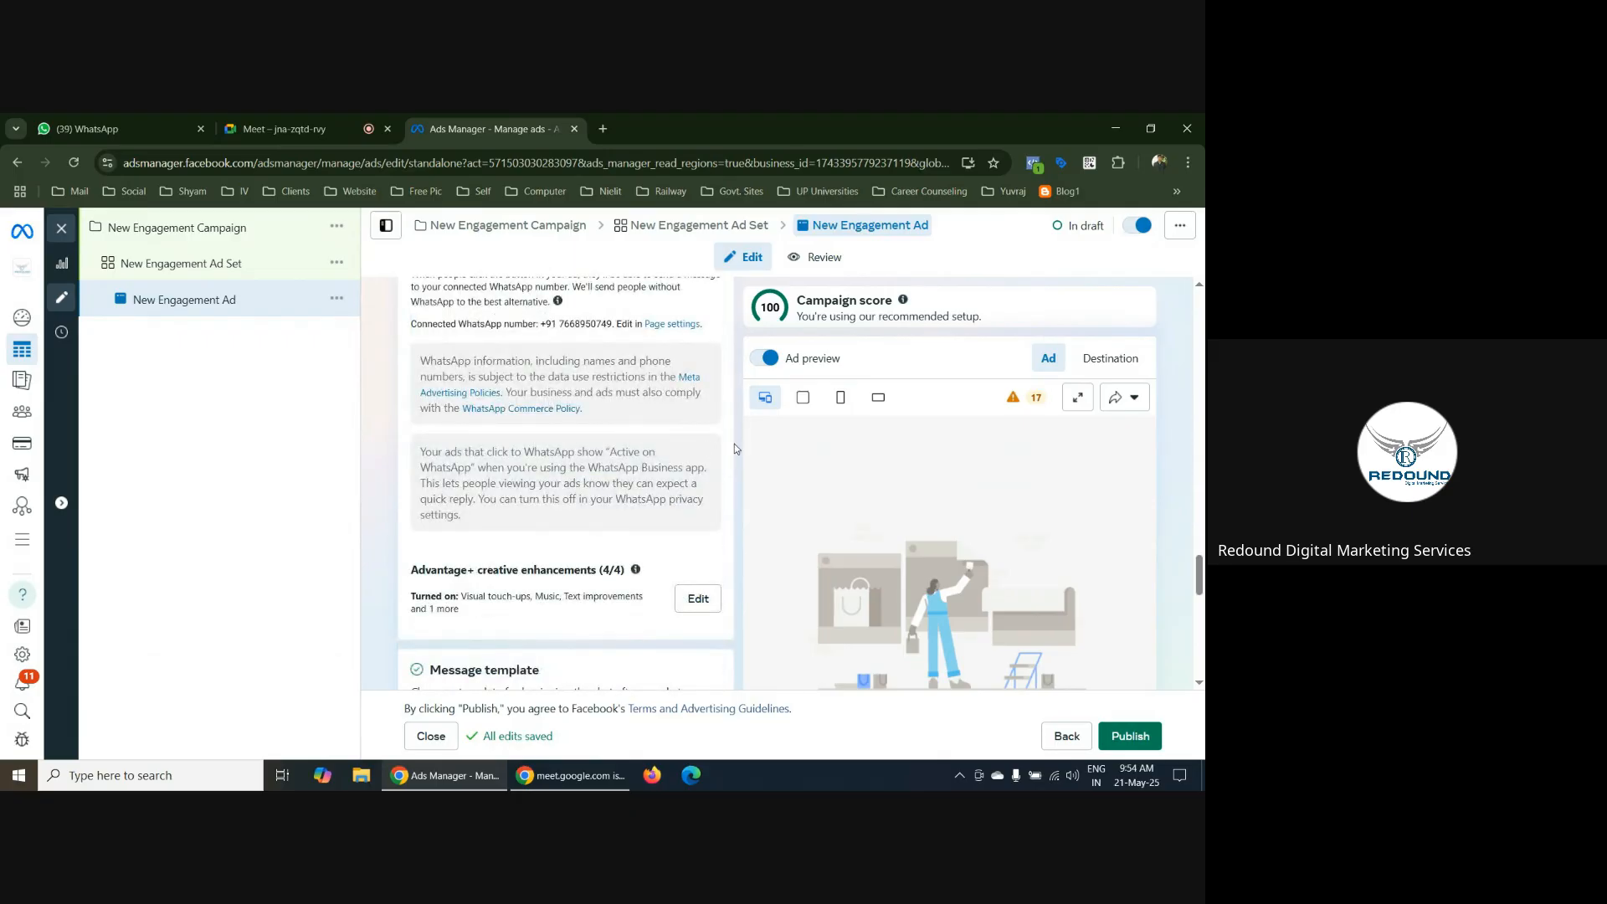
pyautogui.scroll(-5, 735, 443)
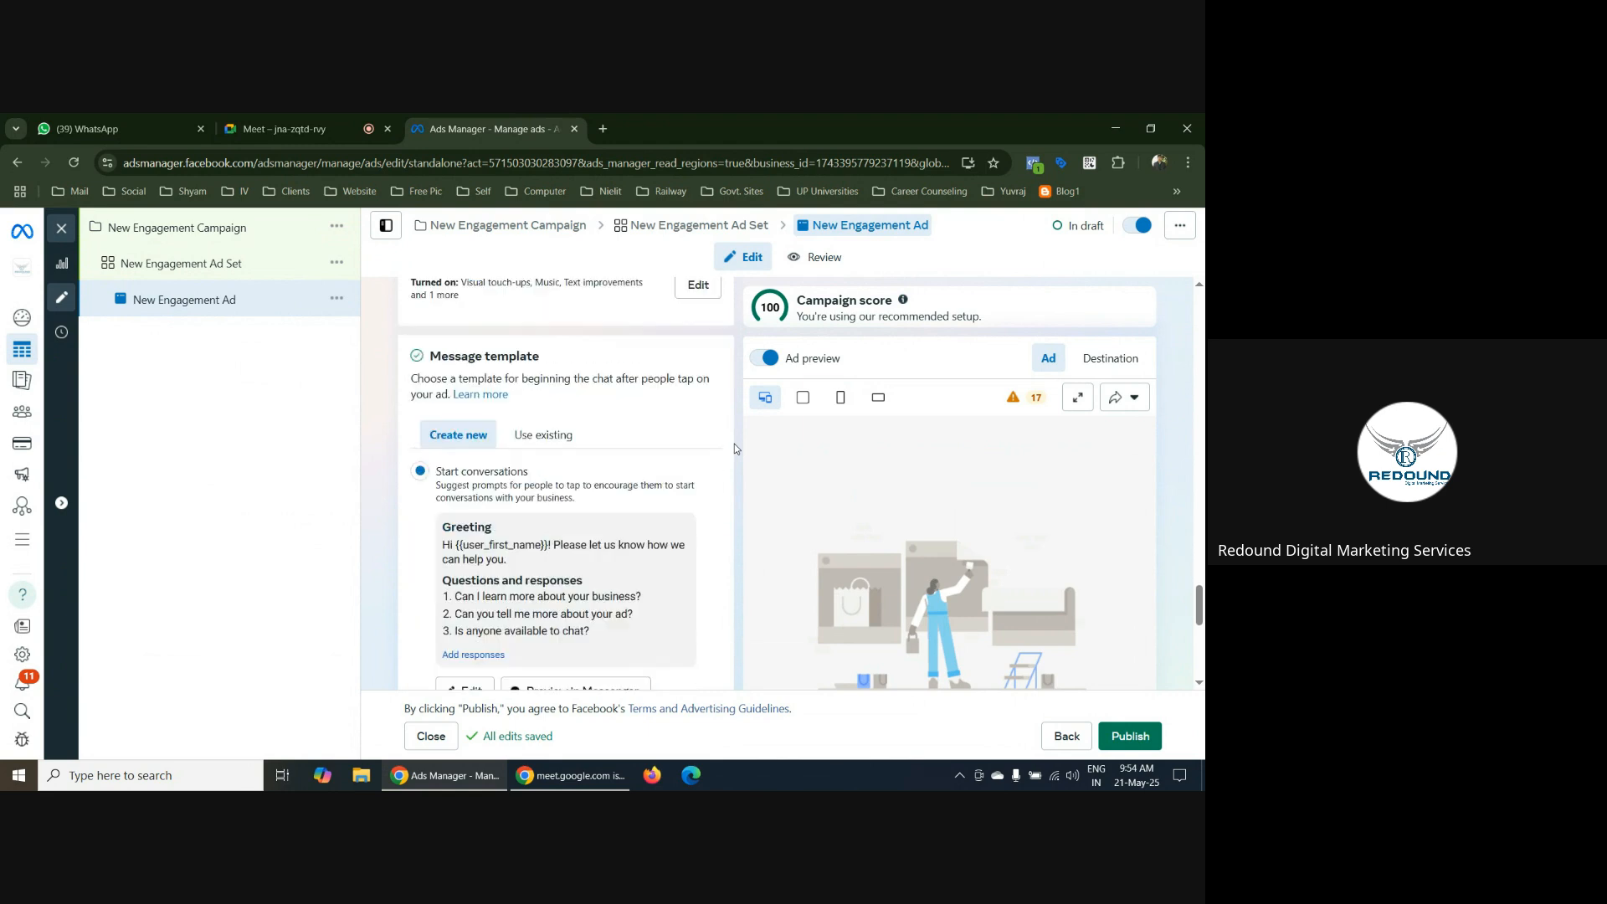
pyautogui.scroll(2, 525, 507)
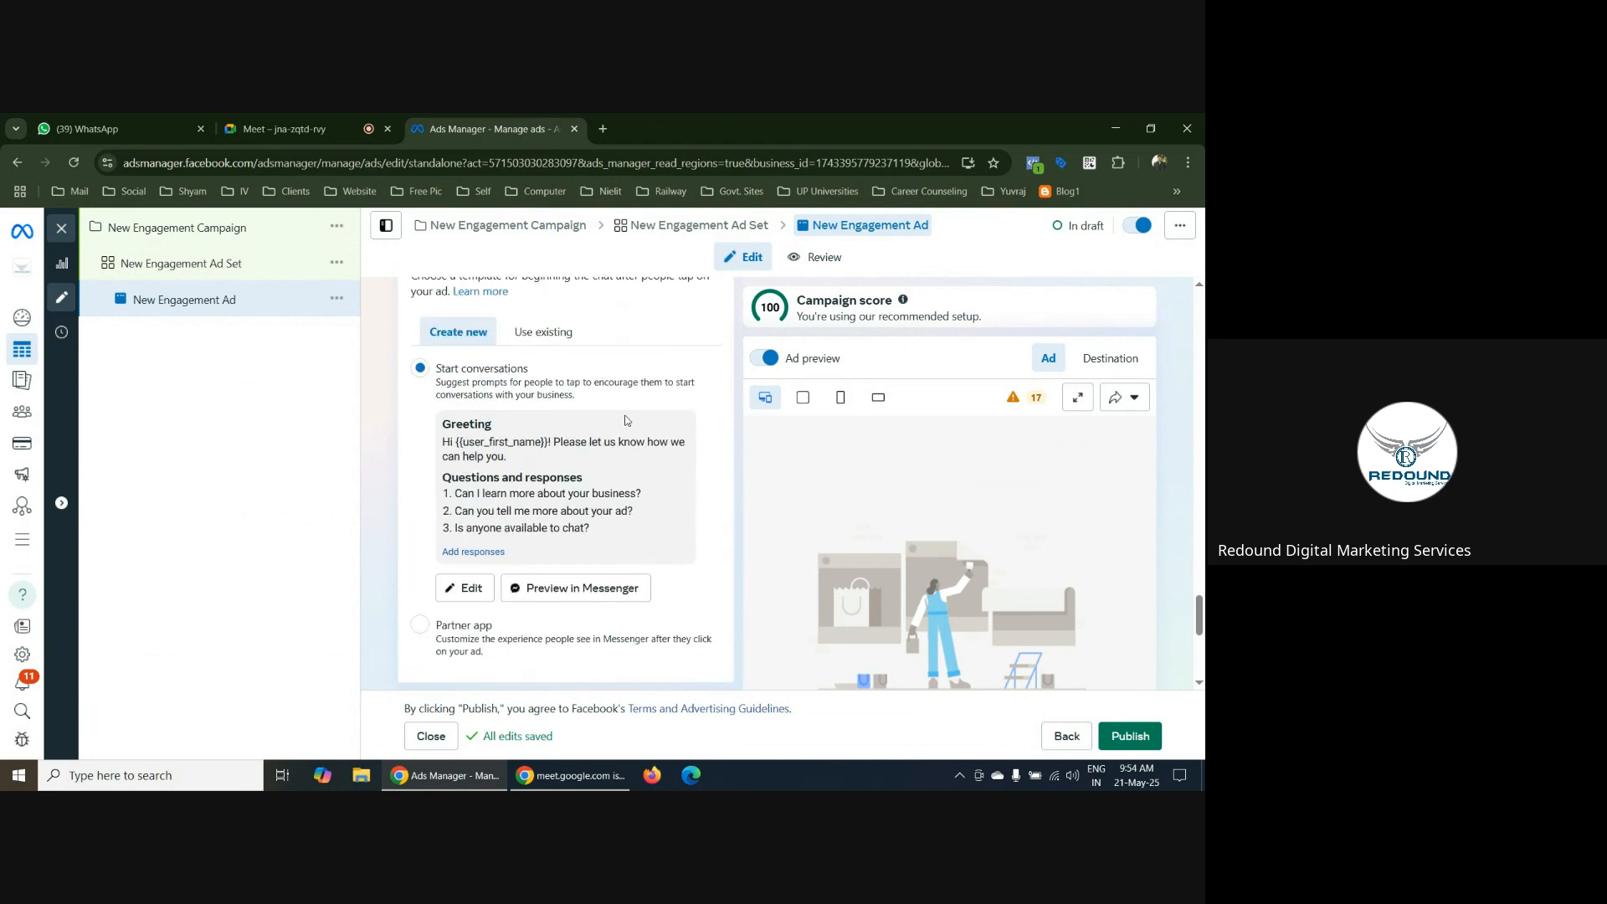
pyautogui.scroll(-2, 525, 507)
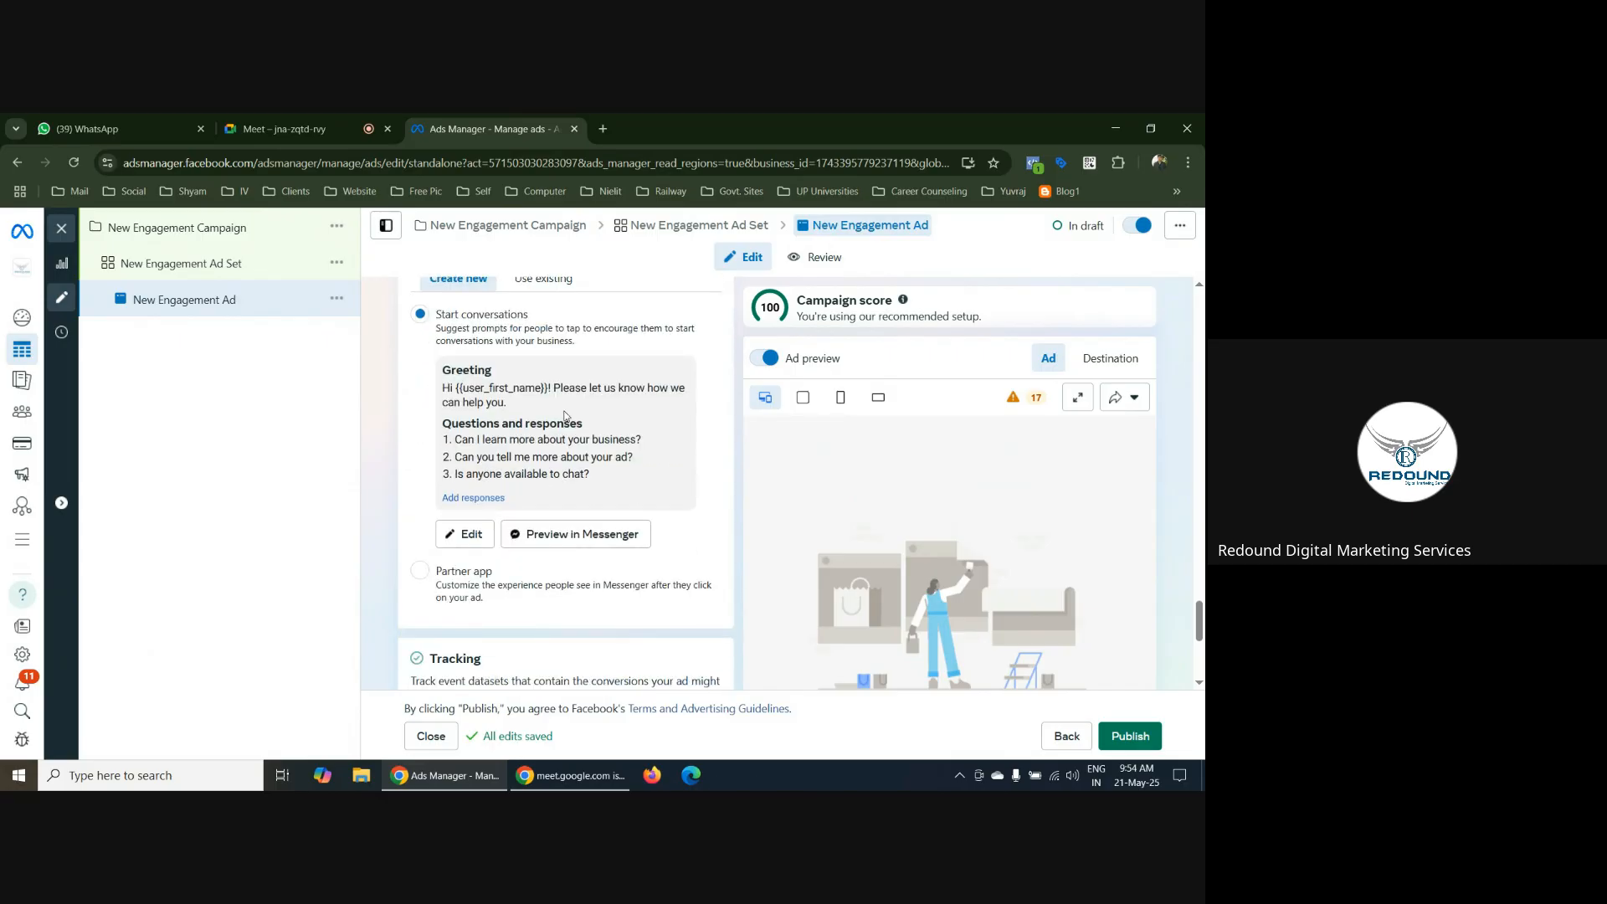
pyautogui.scroll(1, 437, 373)
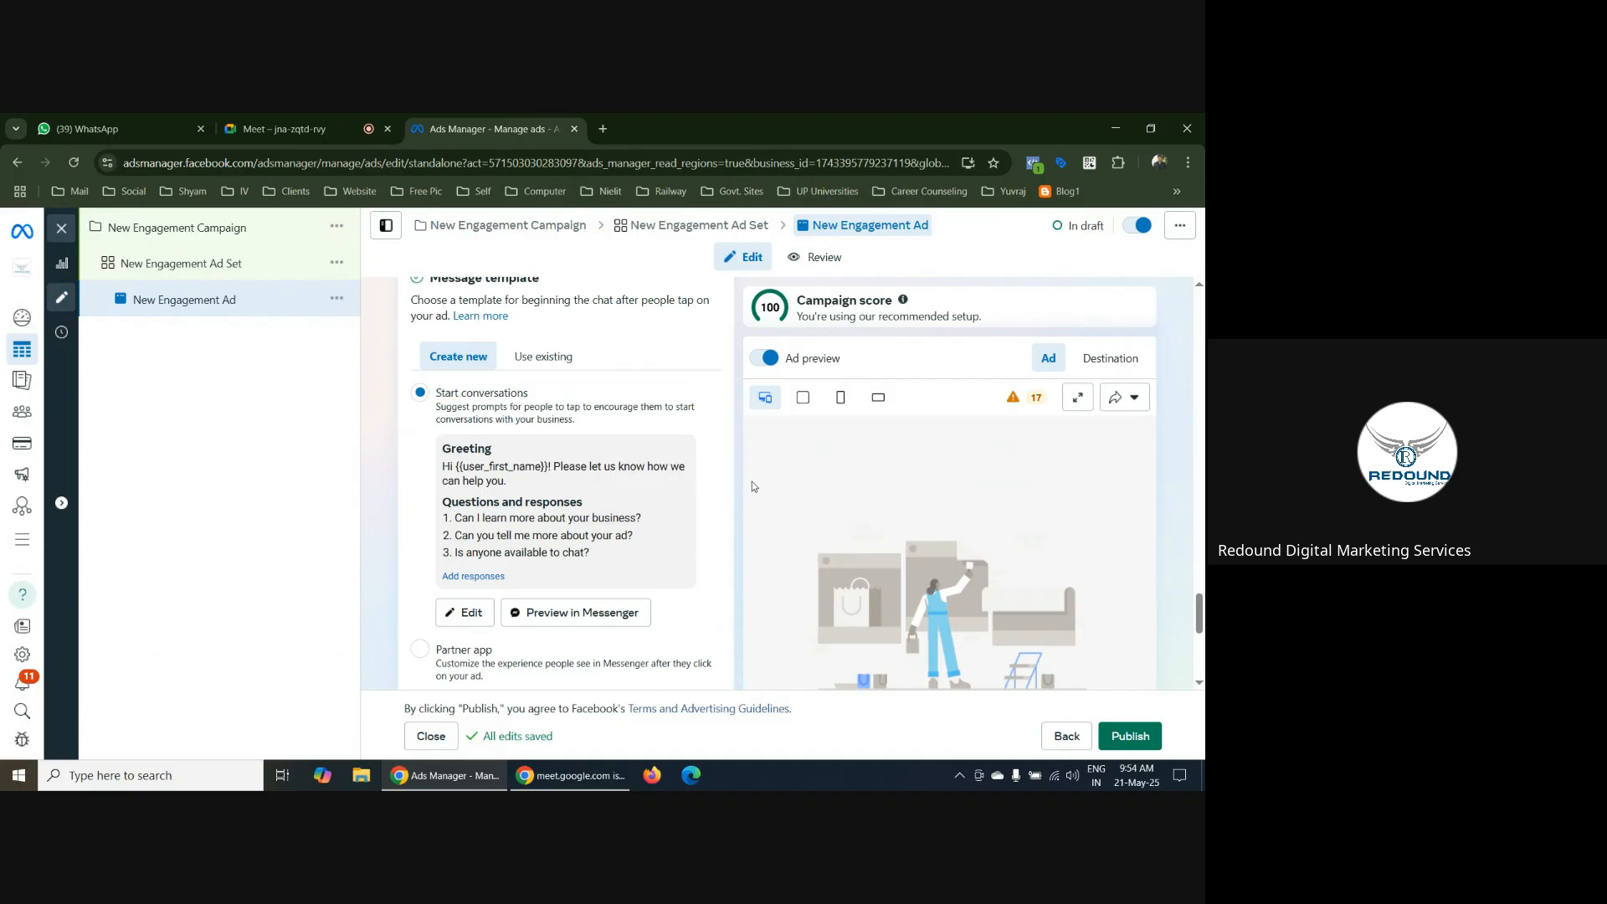
pyautogui.scroll(-1, 752, 486)
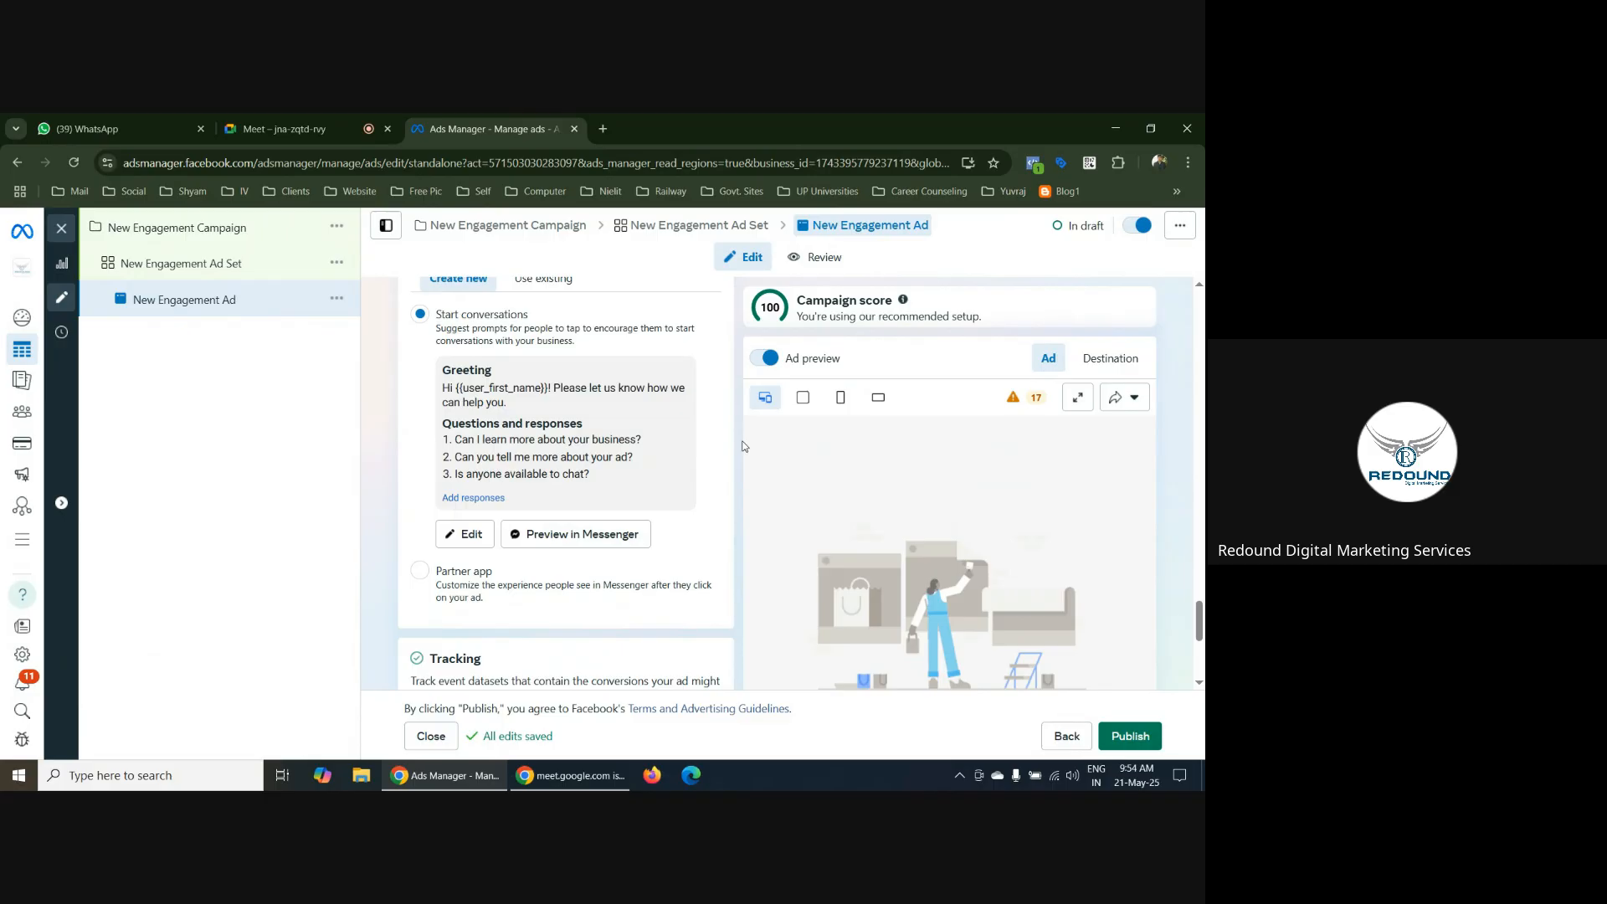
pyautogui.scroll(10, 741, 446)
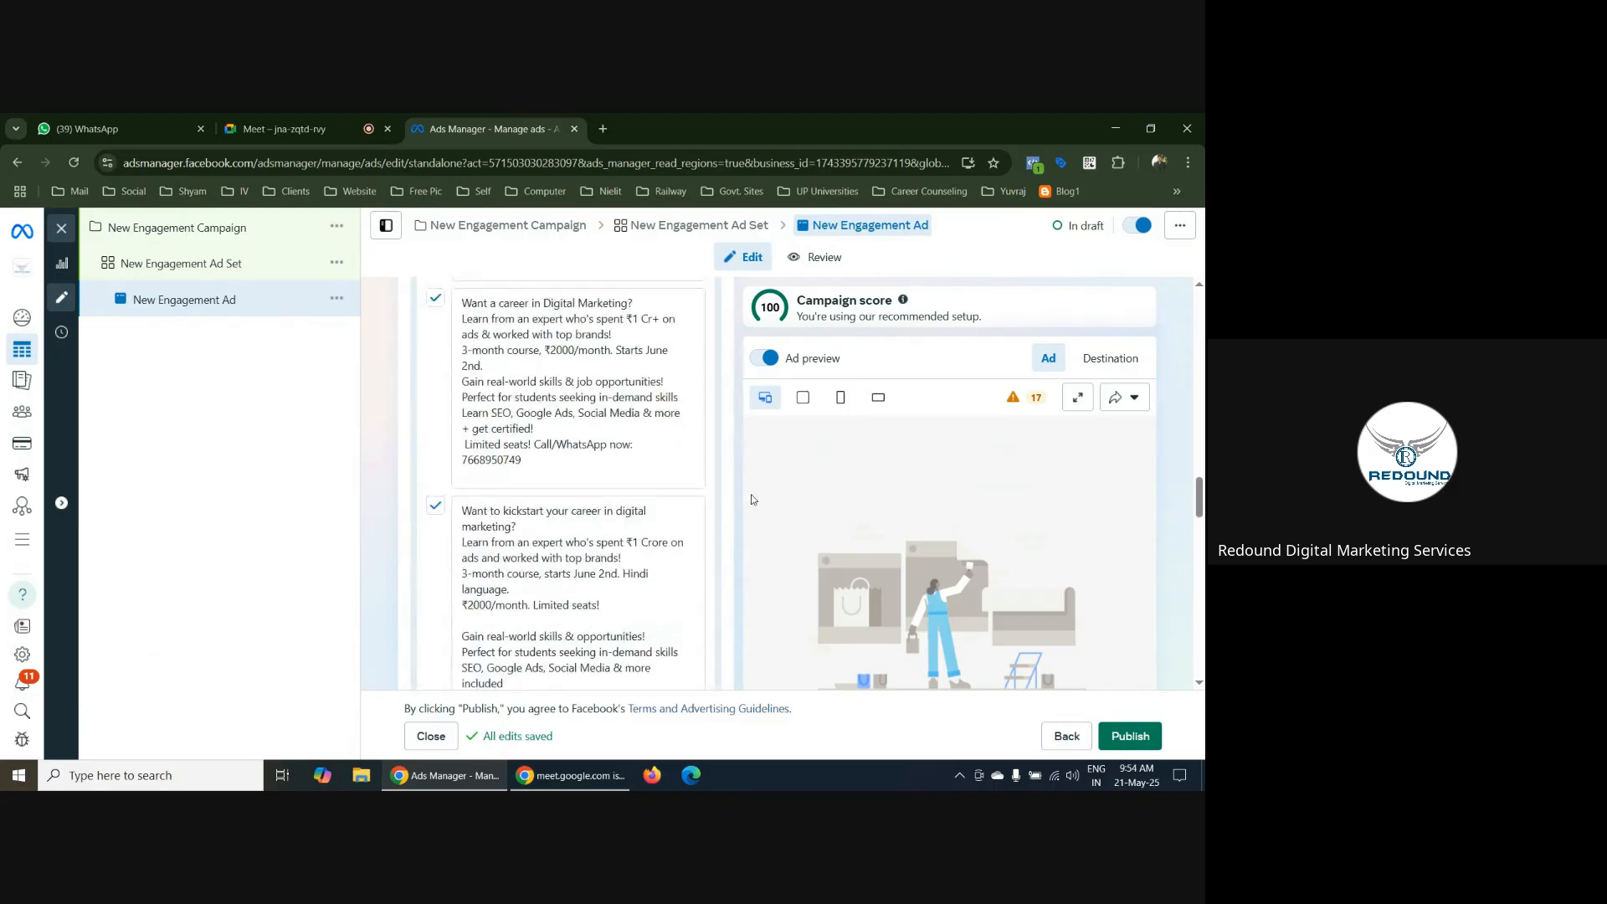
# Set the engagement type of New Engagement Ad Set to Event responses
pyautogui.click(240, 266)
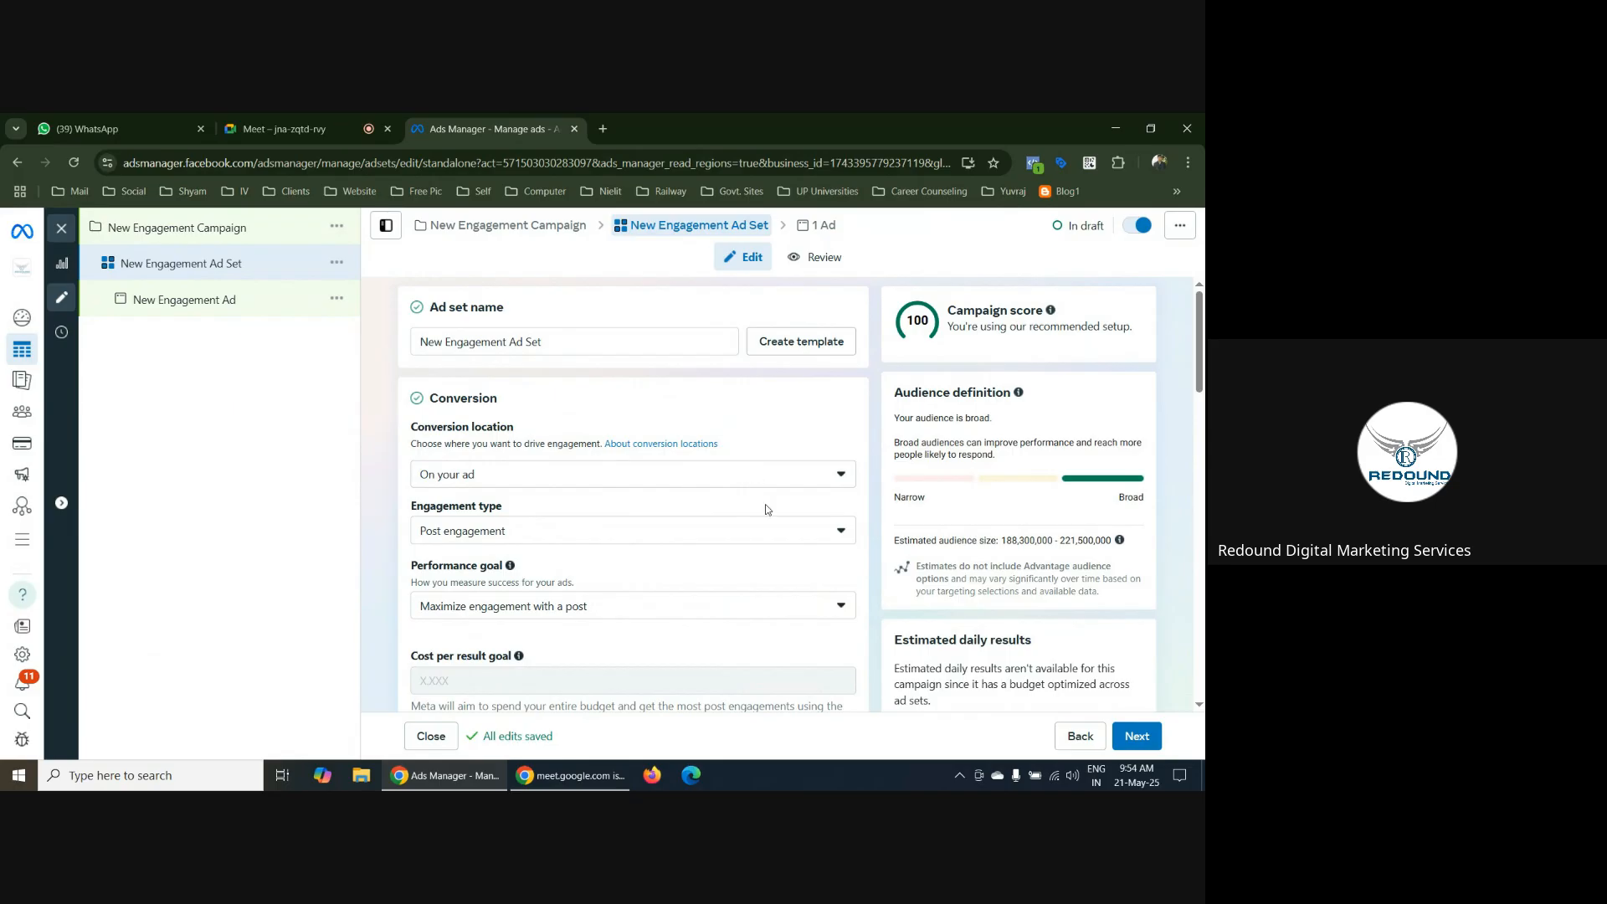
pyautogui.scroll(-1, 854, 514)
pyautogui.scroll(-1, 854, 513)
pyautogui.click(811, 454)
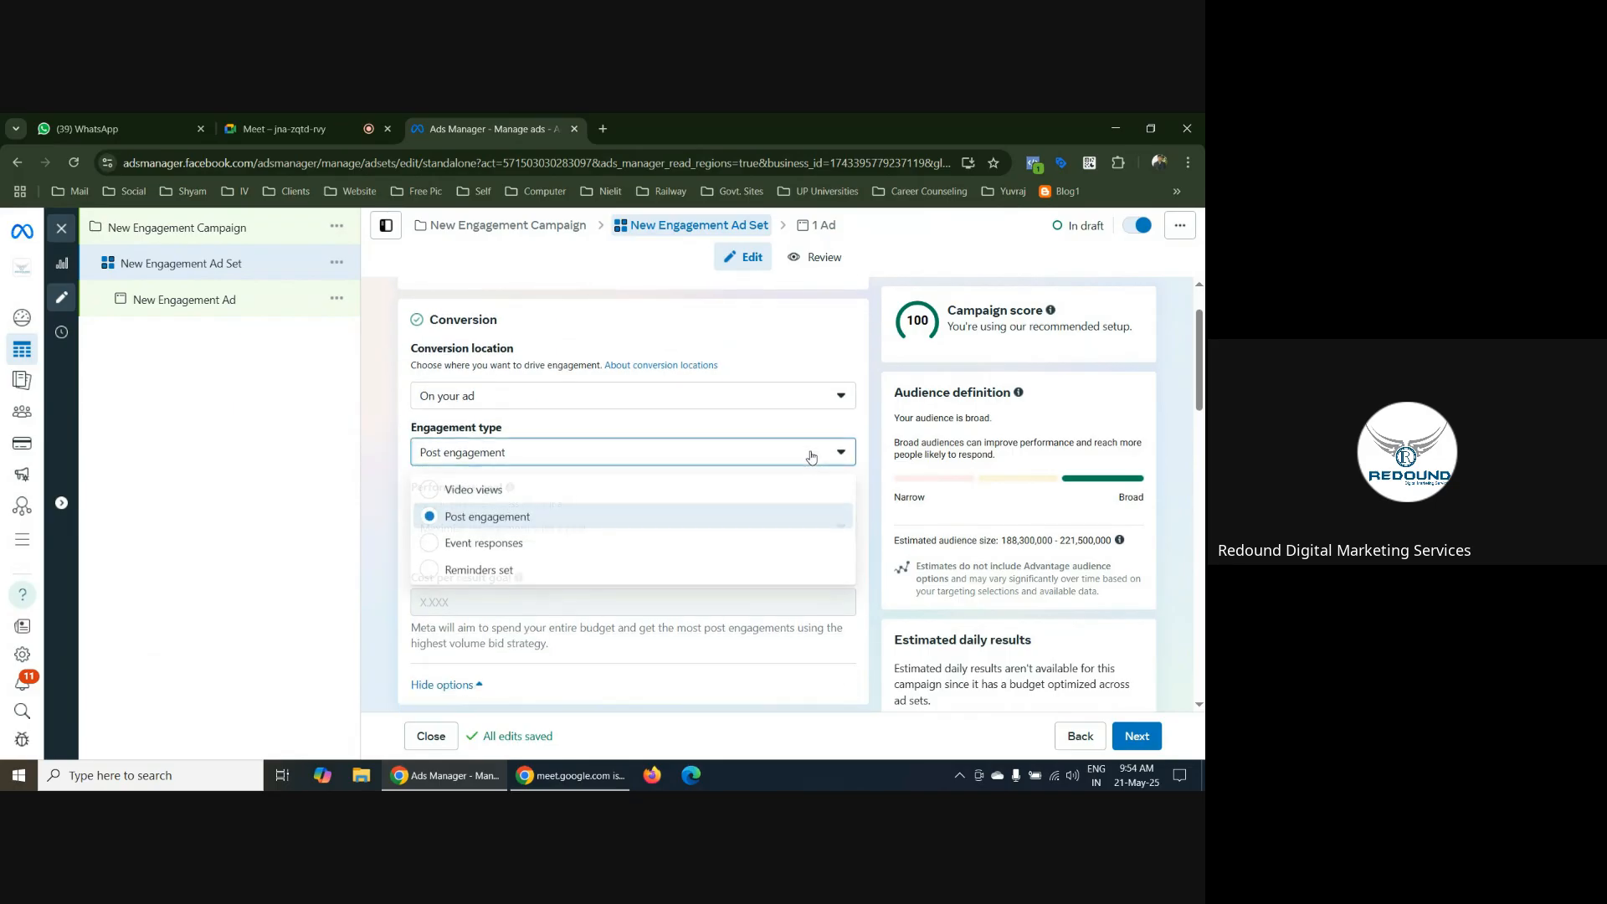
pyautogui.click(811, 455)
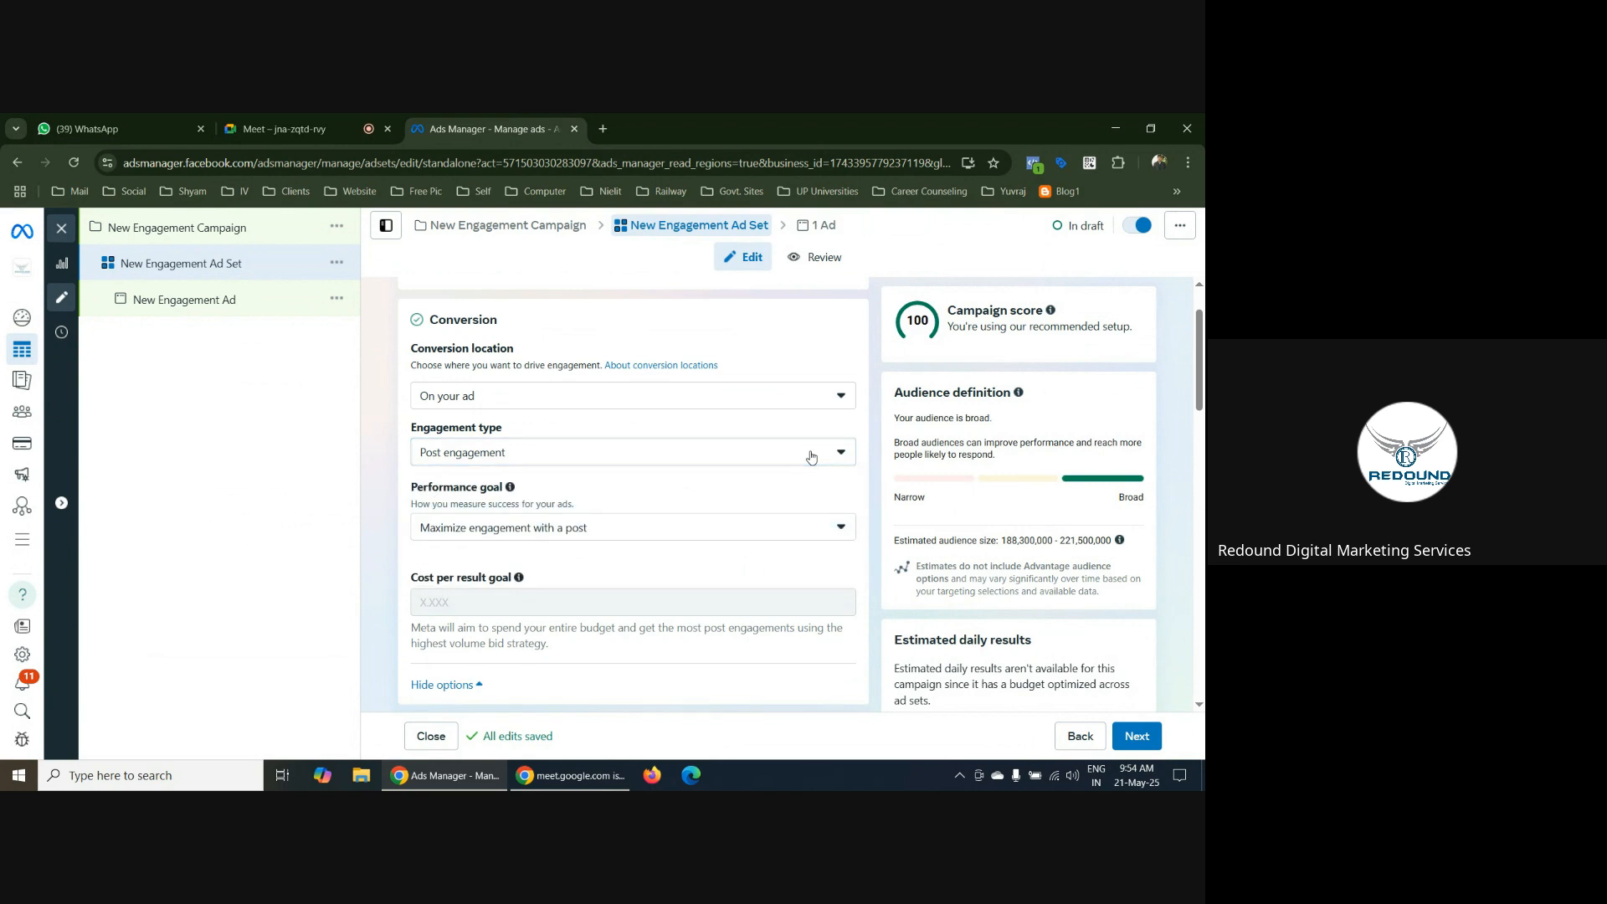
pyautogui.click(812, 455)
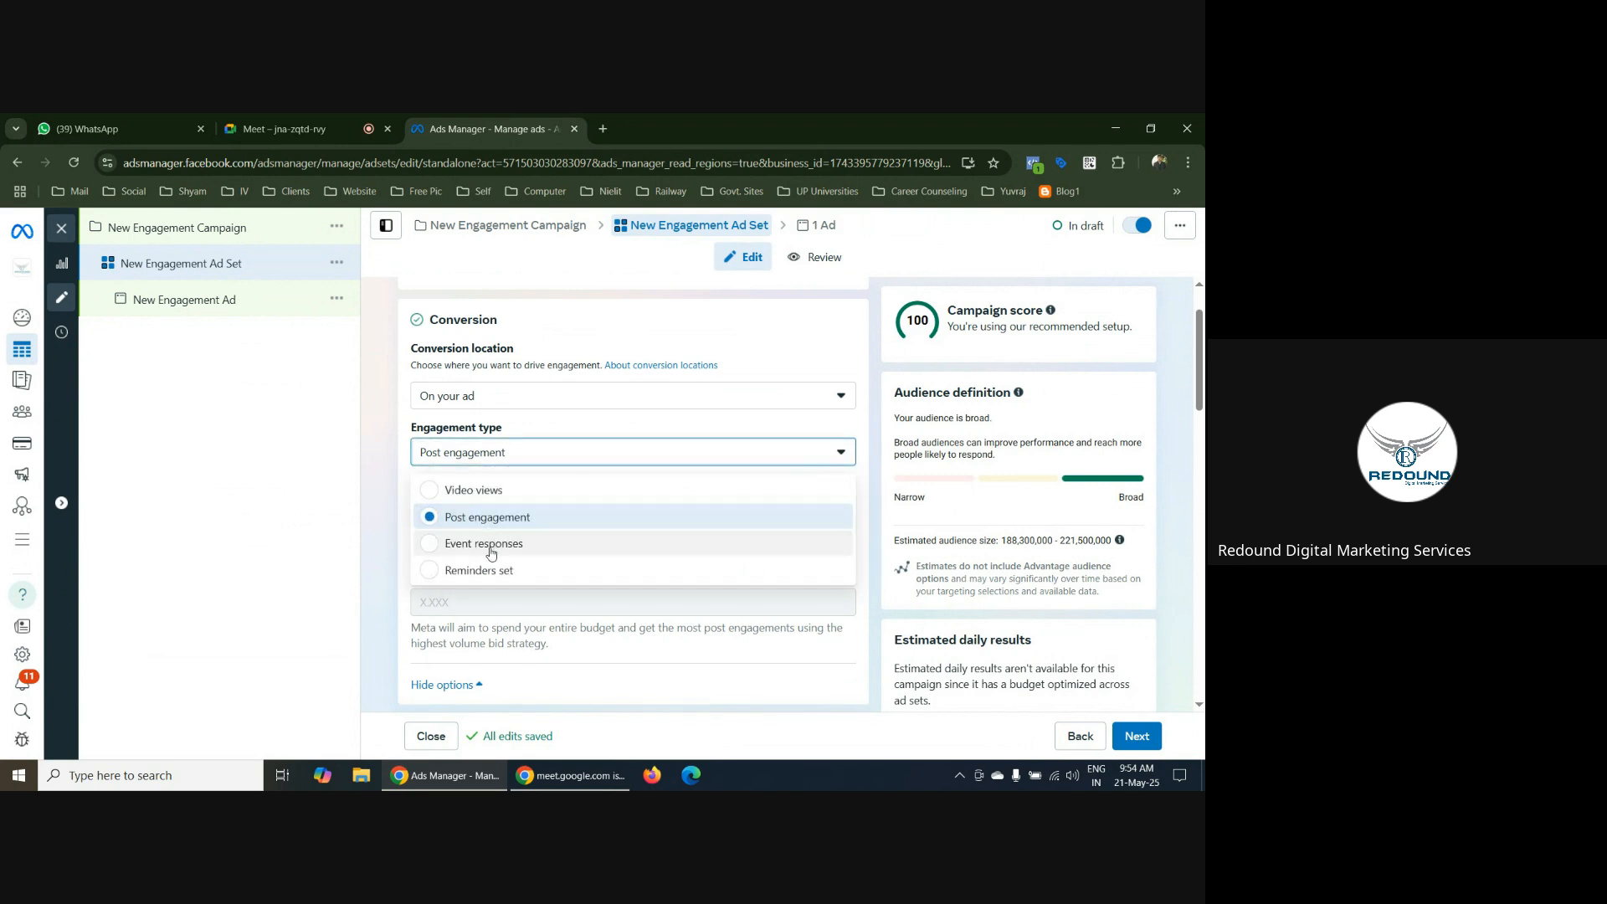
pyautogui.click(432, 551)
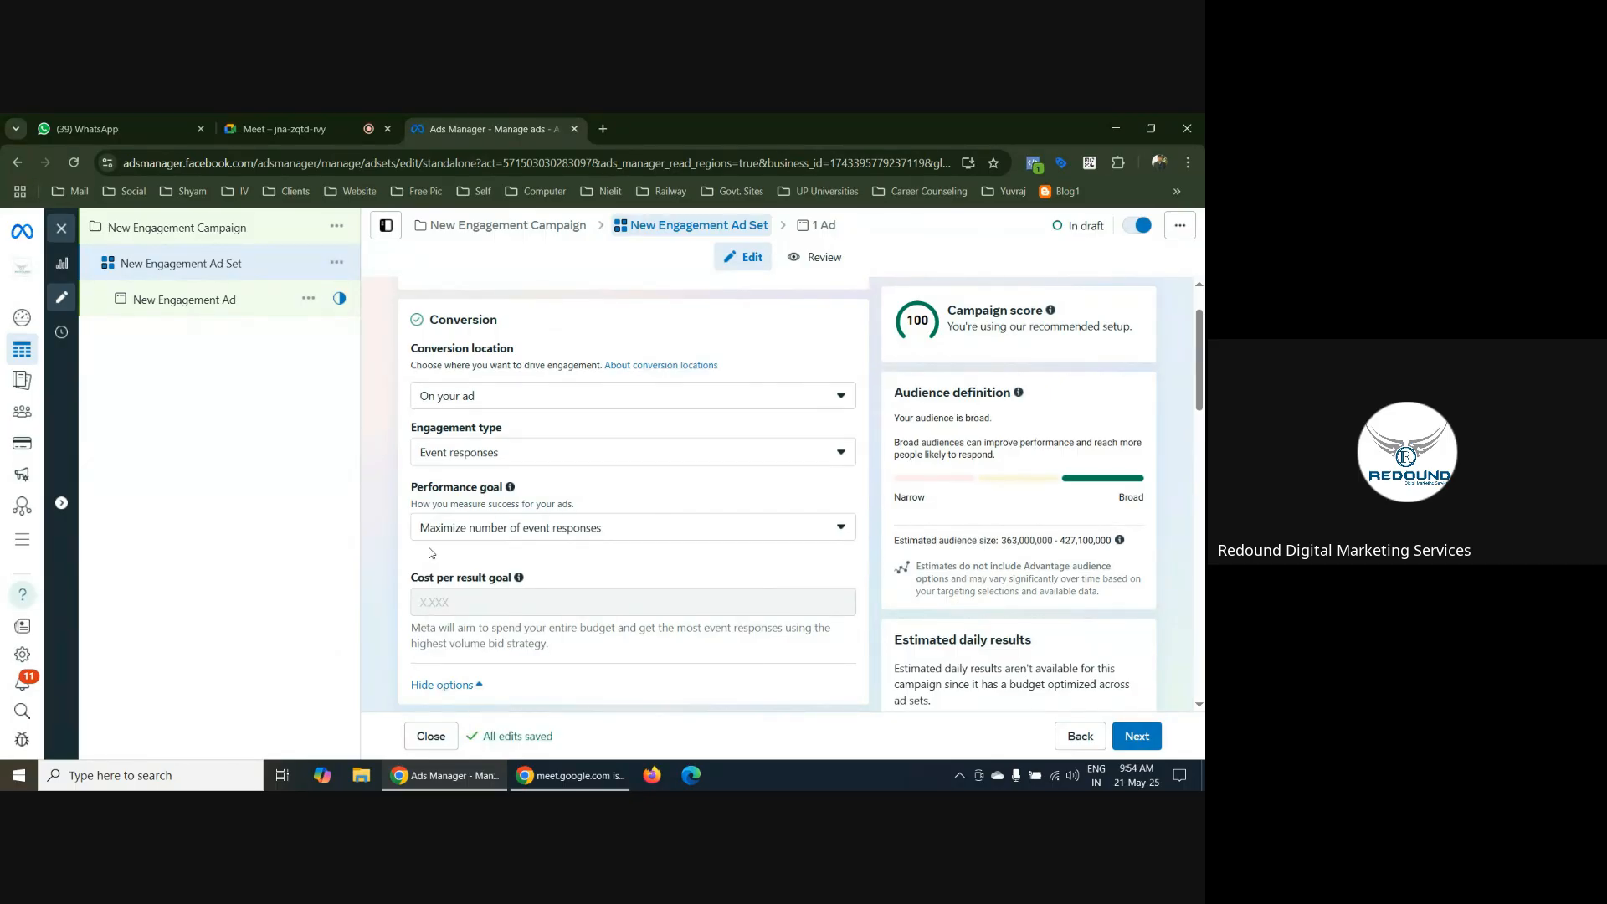
# Check the engagement type options and set the ad set's conversion location to Calls
pyautogui.click(512, 395)
pyautogui.click(511, 396)
pyautogui.click(513, 452)
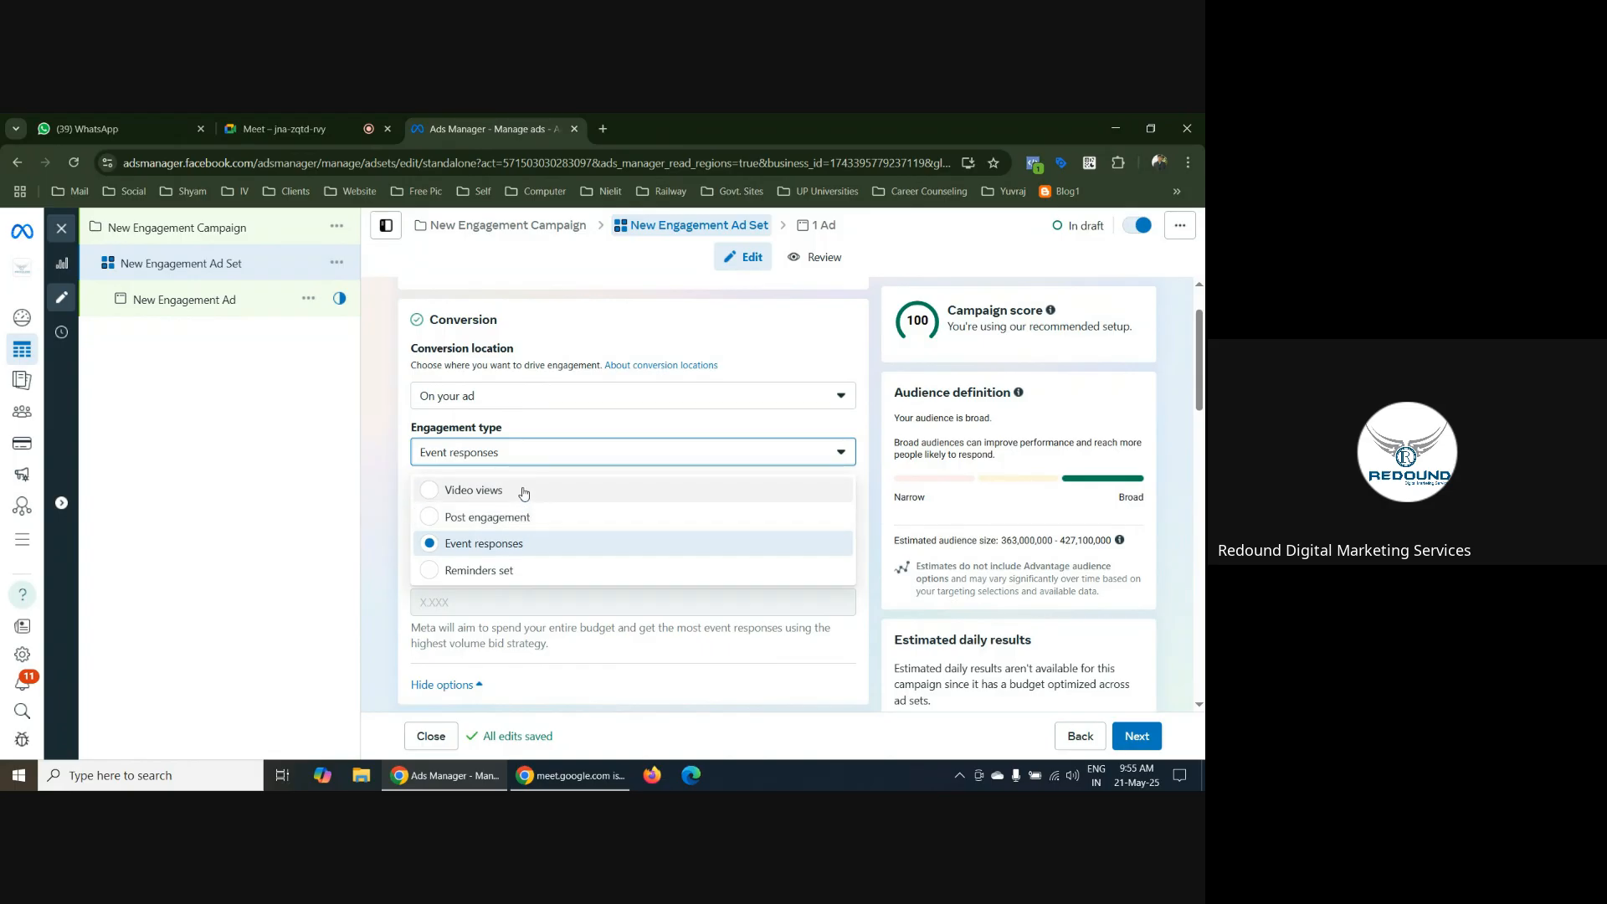
pyautogui.click(384, 432)
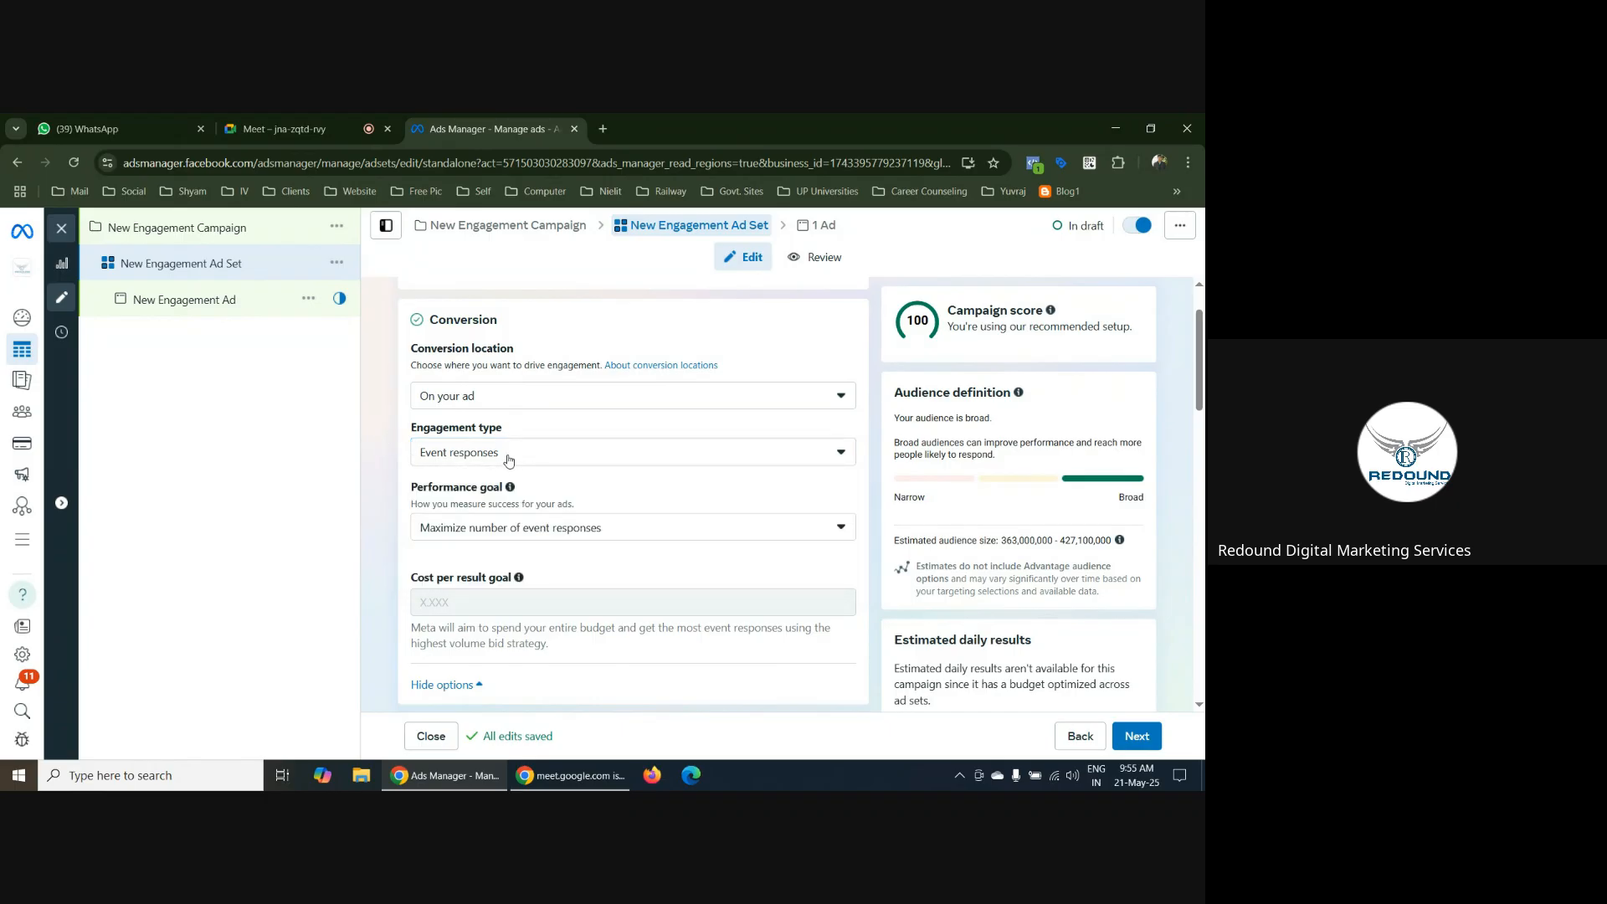
pyautogui.click(482, 406)
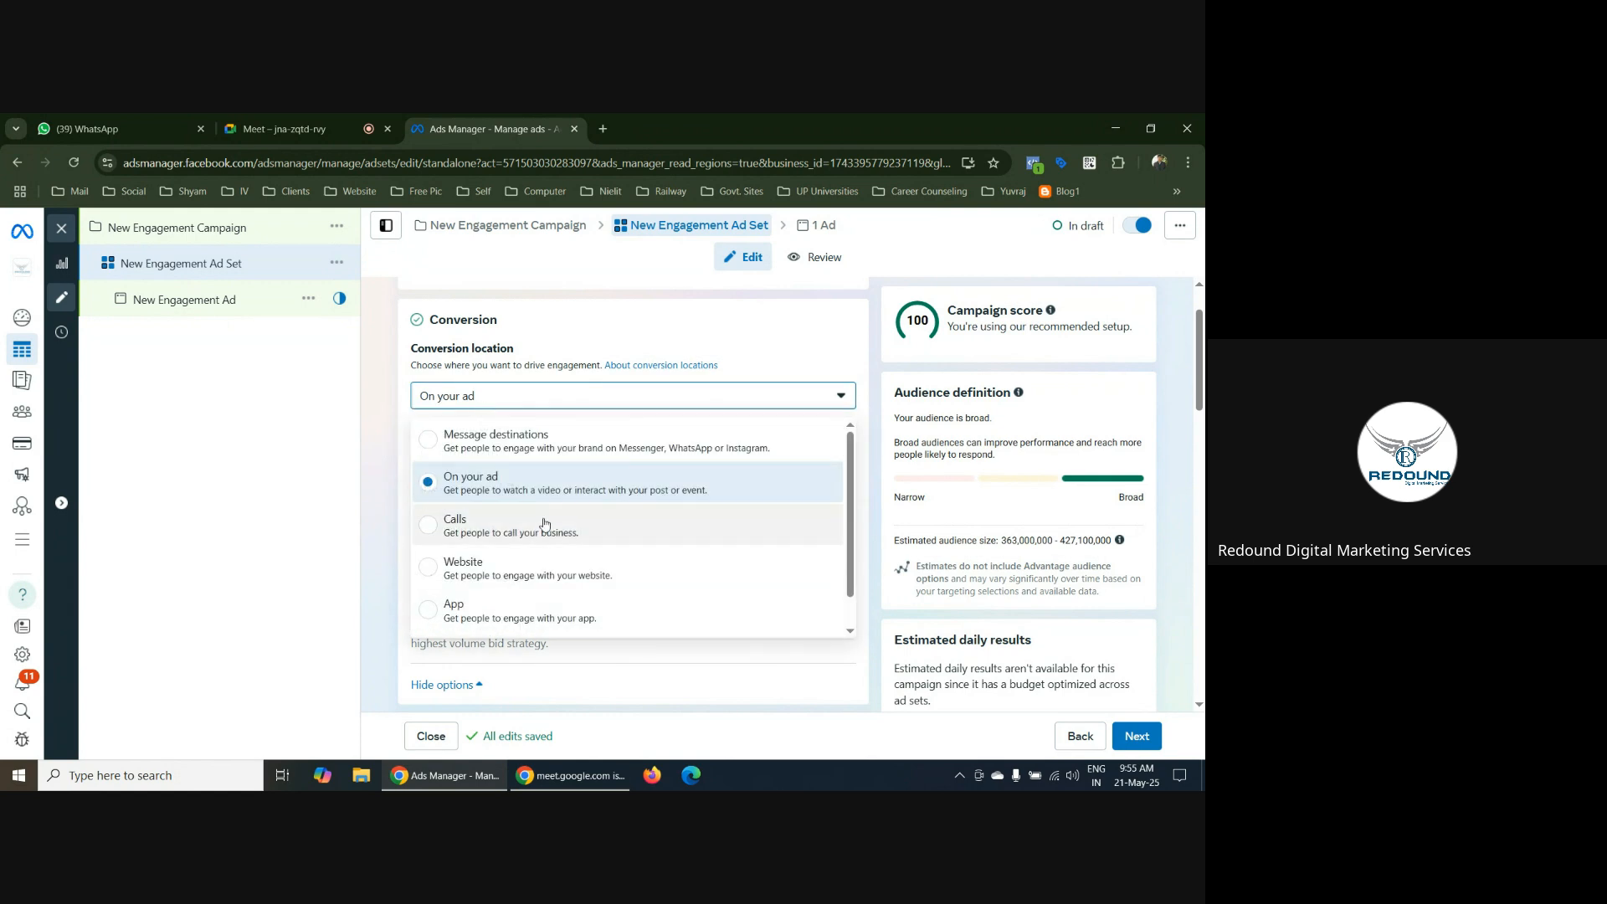
pyautogui.click(427, 531)
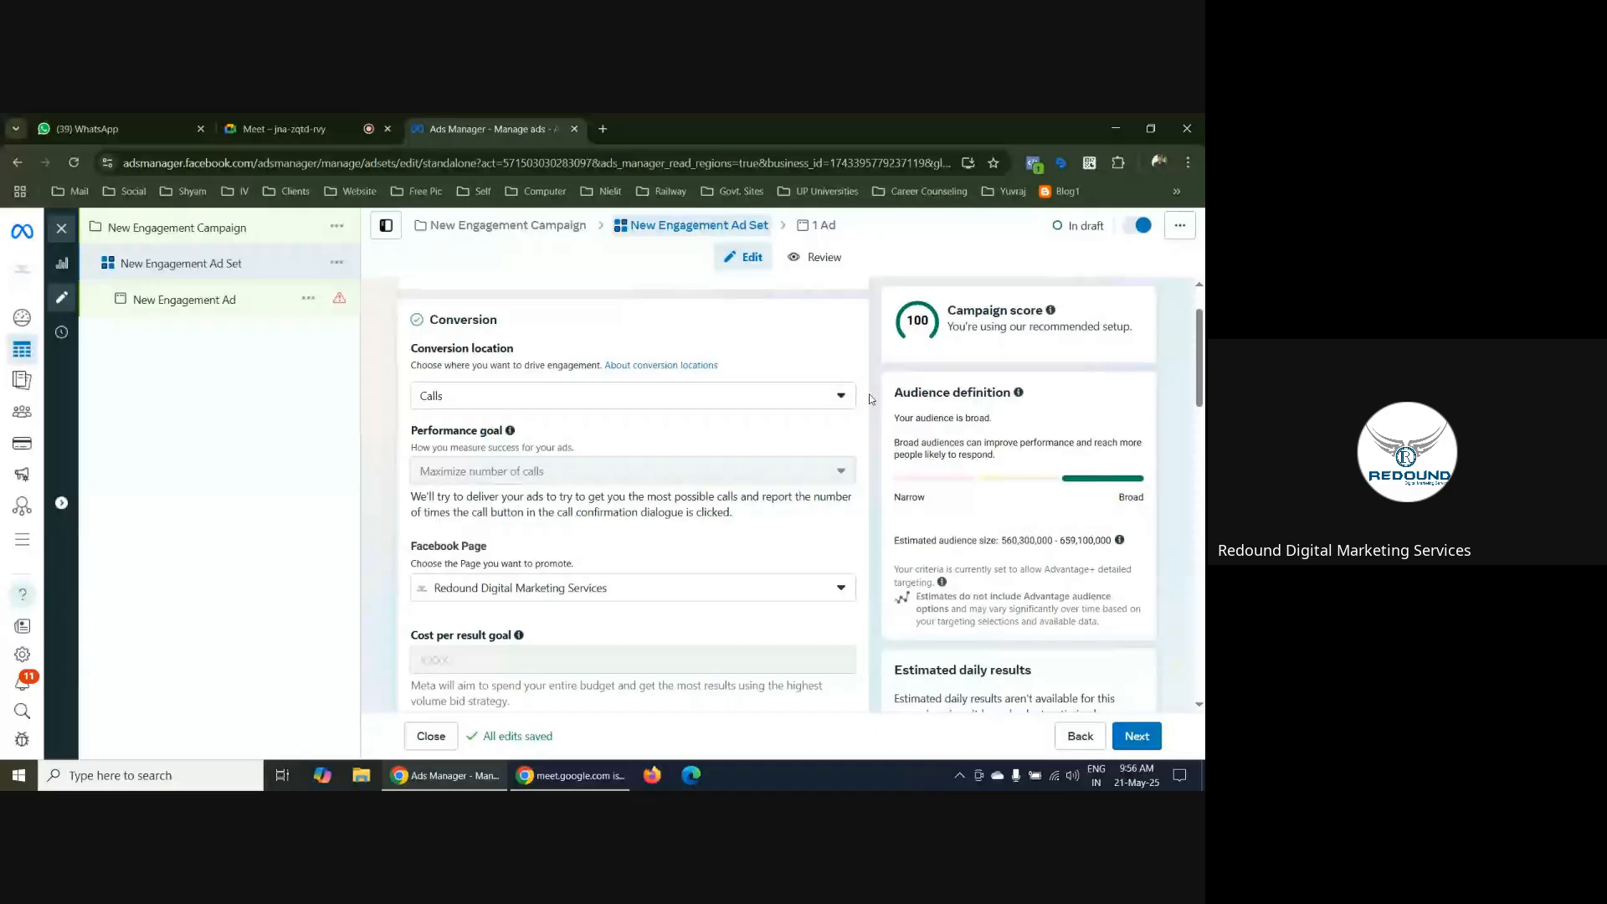
# In New Engagement Ad's call settings, enter the business phone number with country code +91 (India) and enable callback requests
pyautogui.scroll(-4, 869, 400)
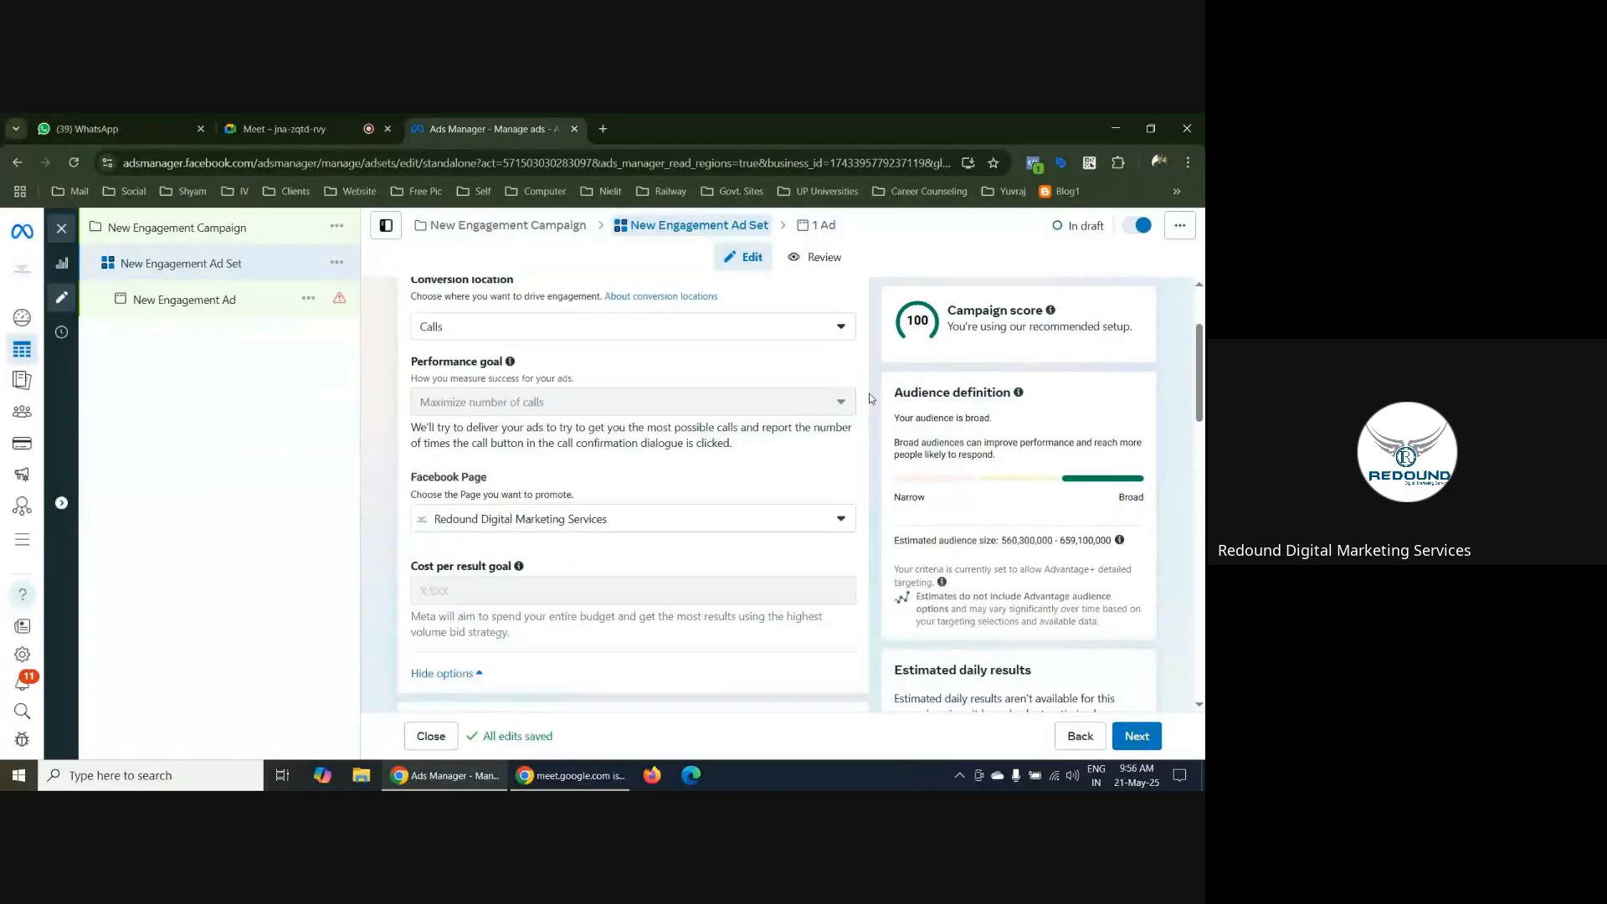
pyautogui.scroll(-10, 876, 382)
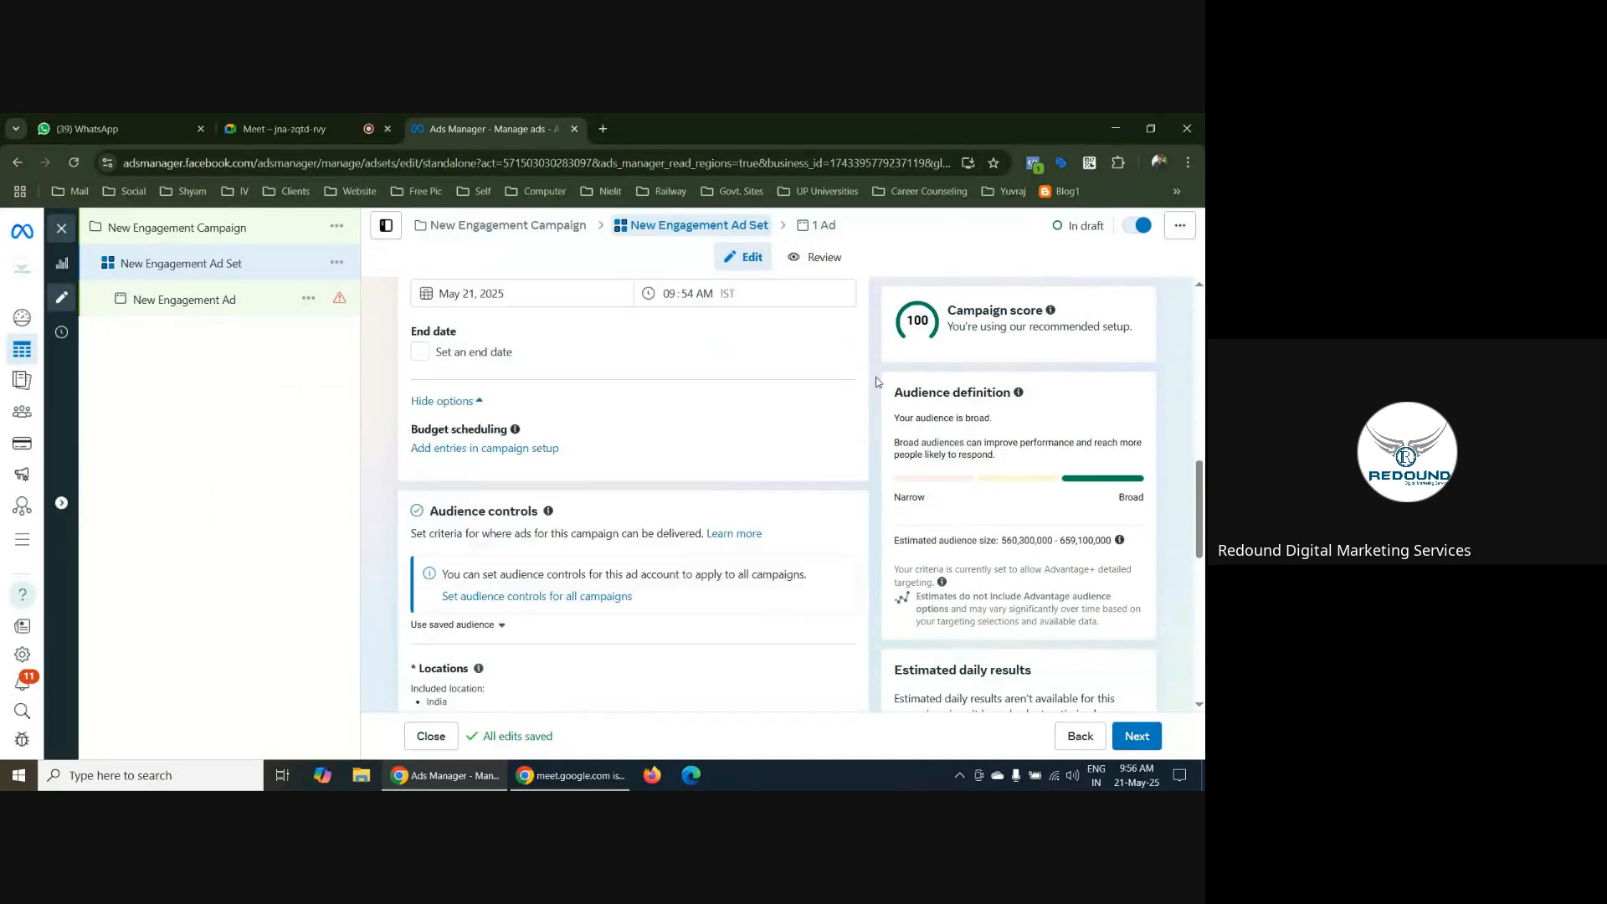
pyautogui.click(1137, 736)
pyautogui.scroll(-6, 733, 524)
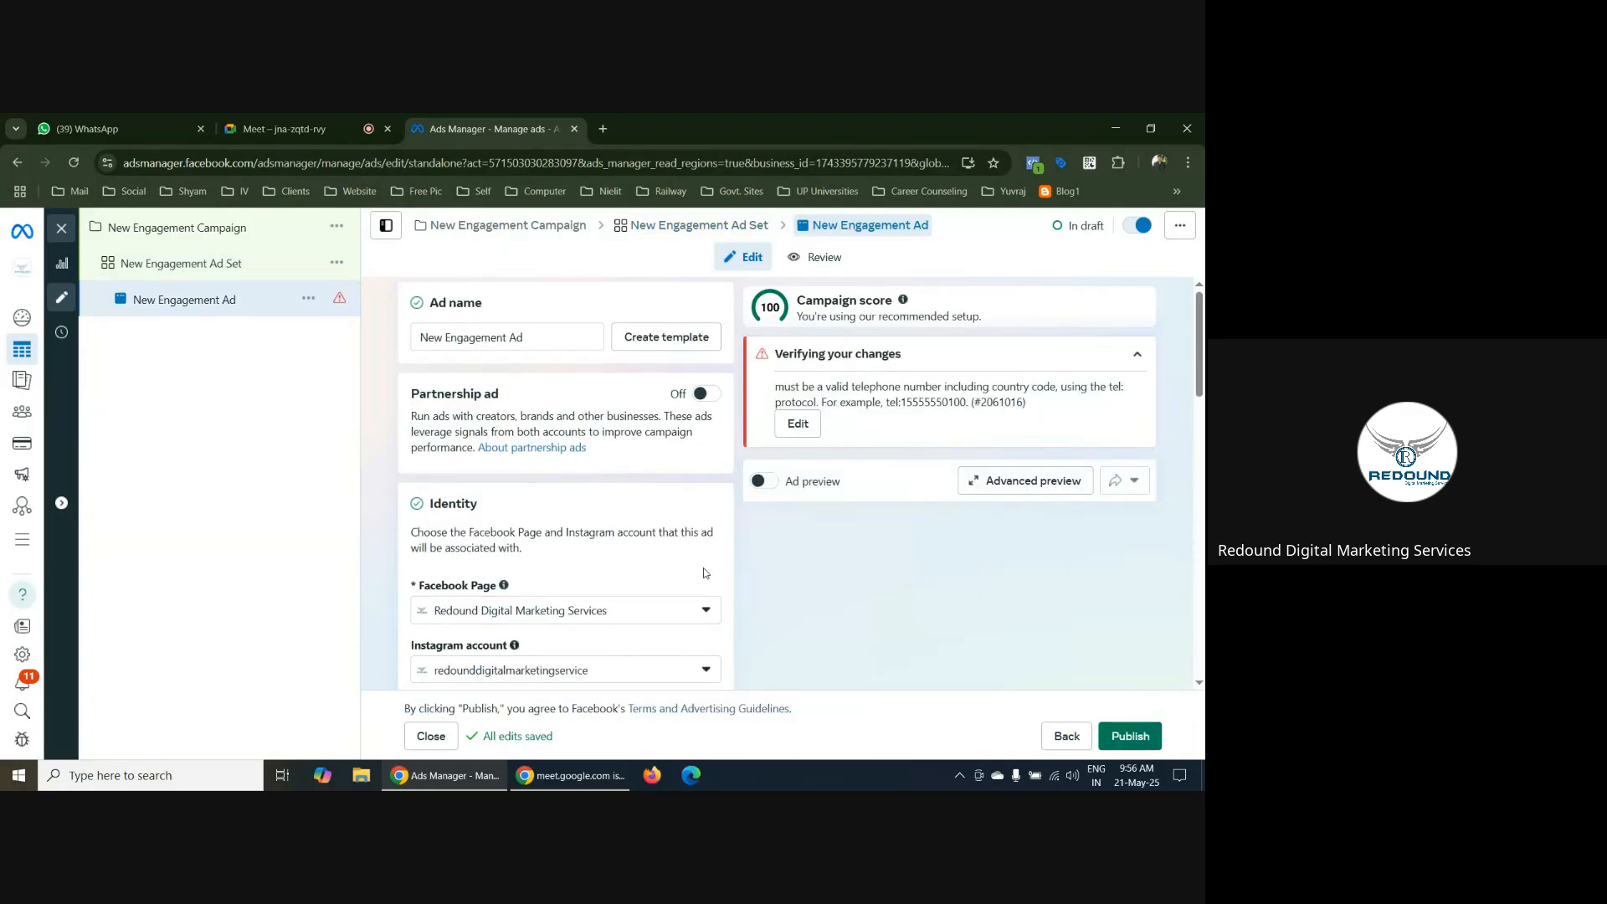
pyautogui.scroll(-4, 730, 536)
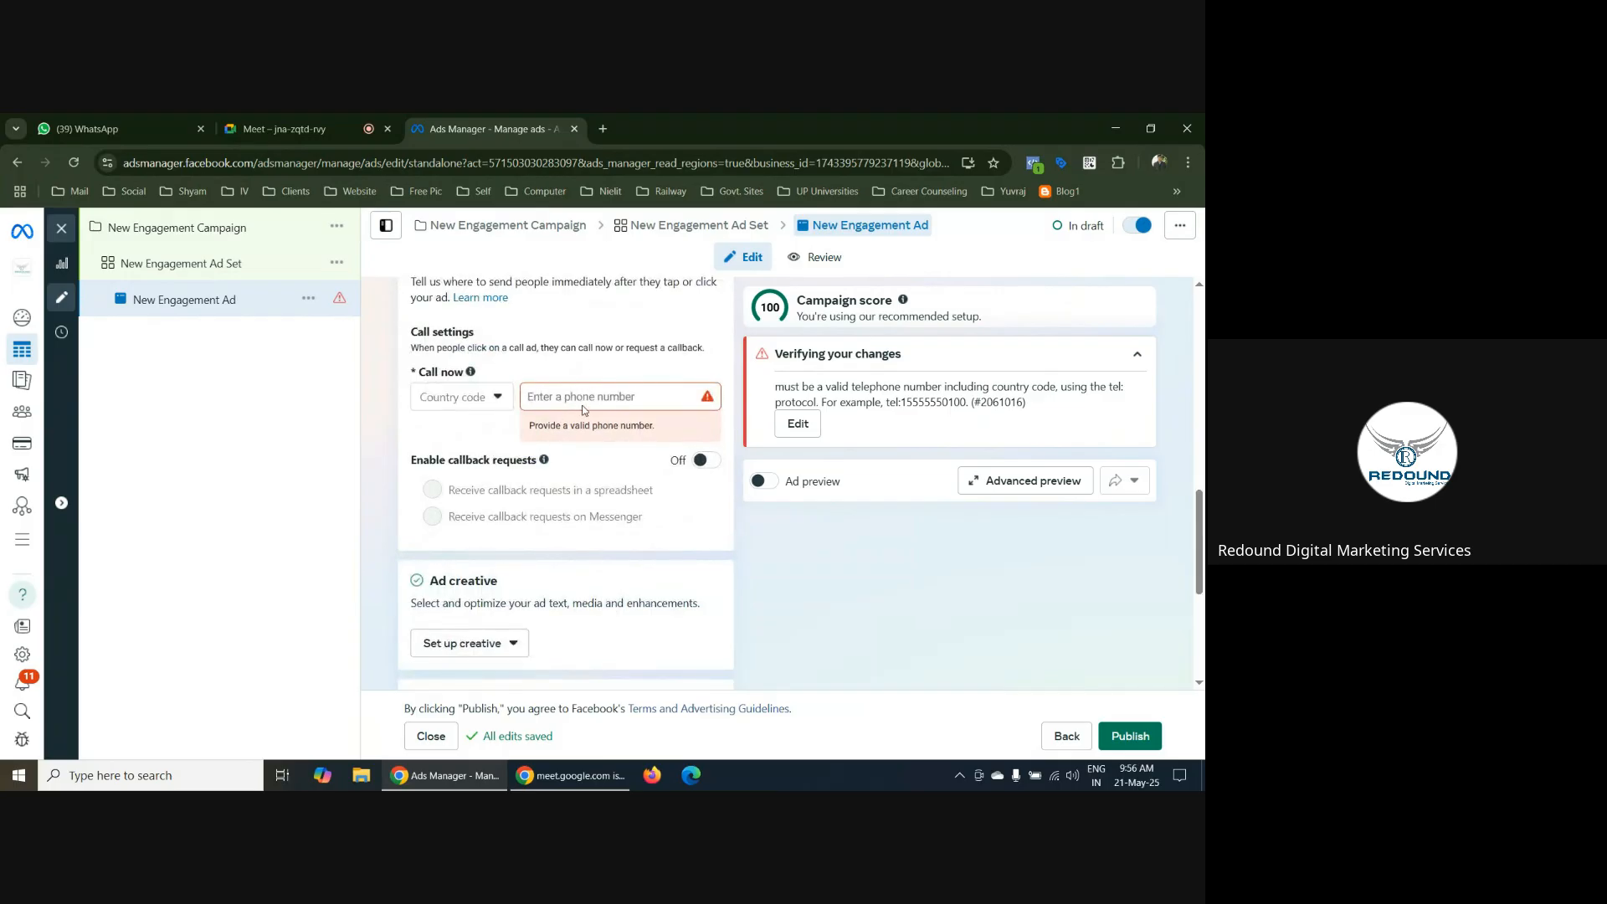
pyautogui.click(482, 400)
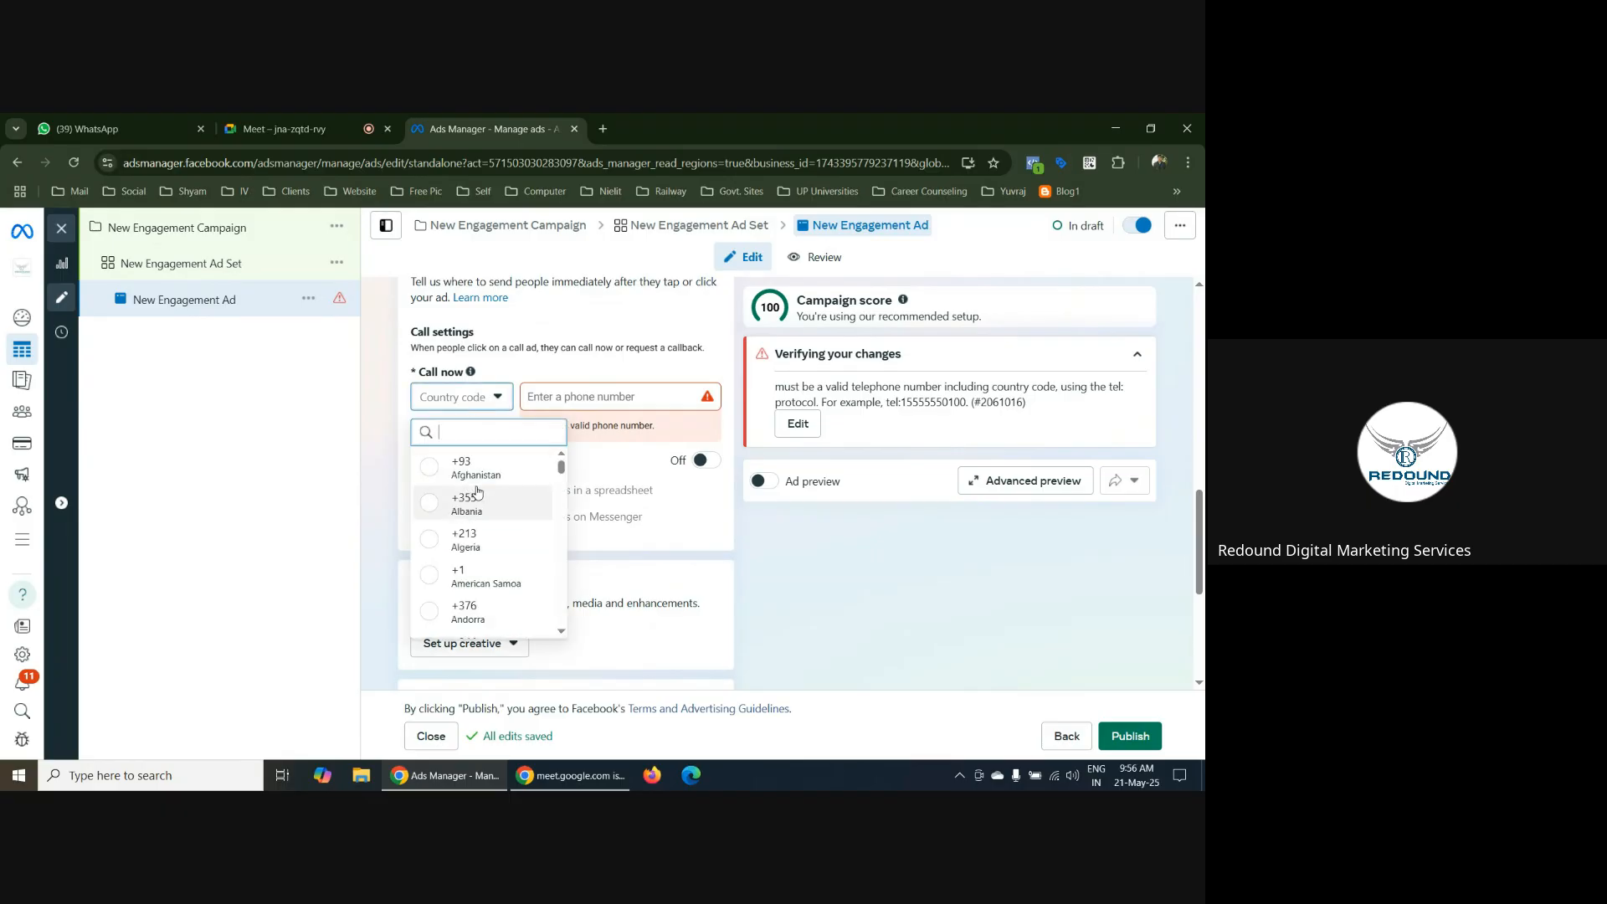
pyautogui.write('91')
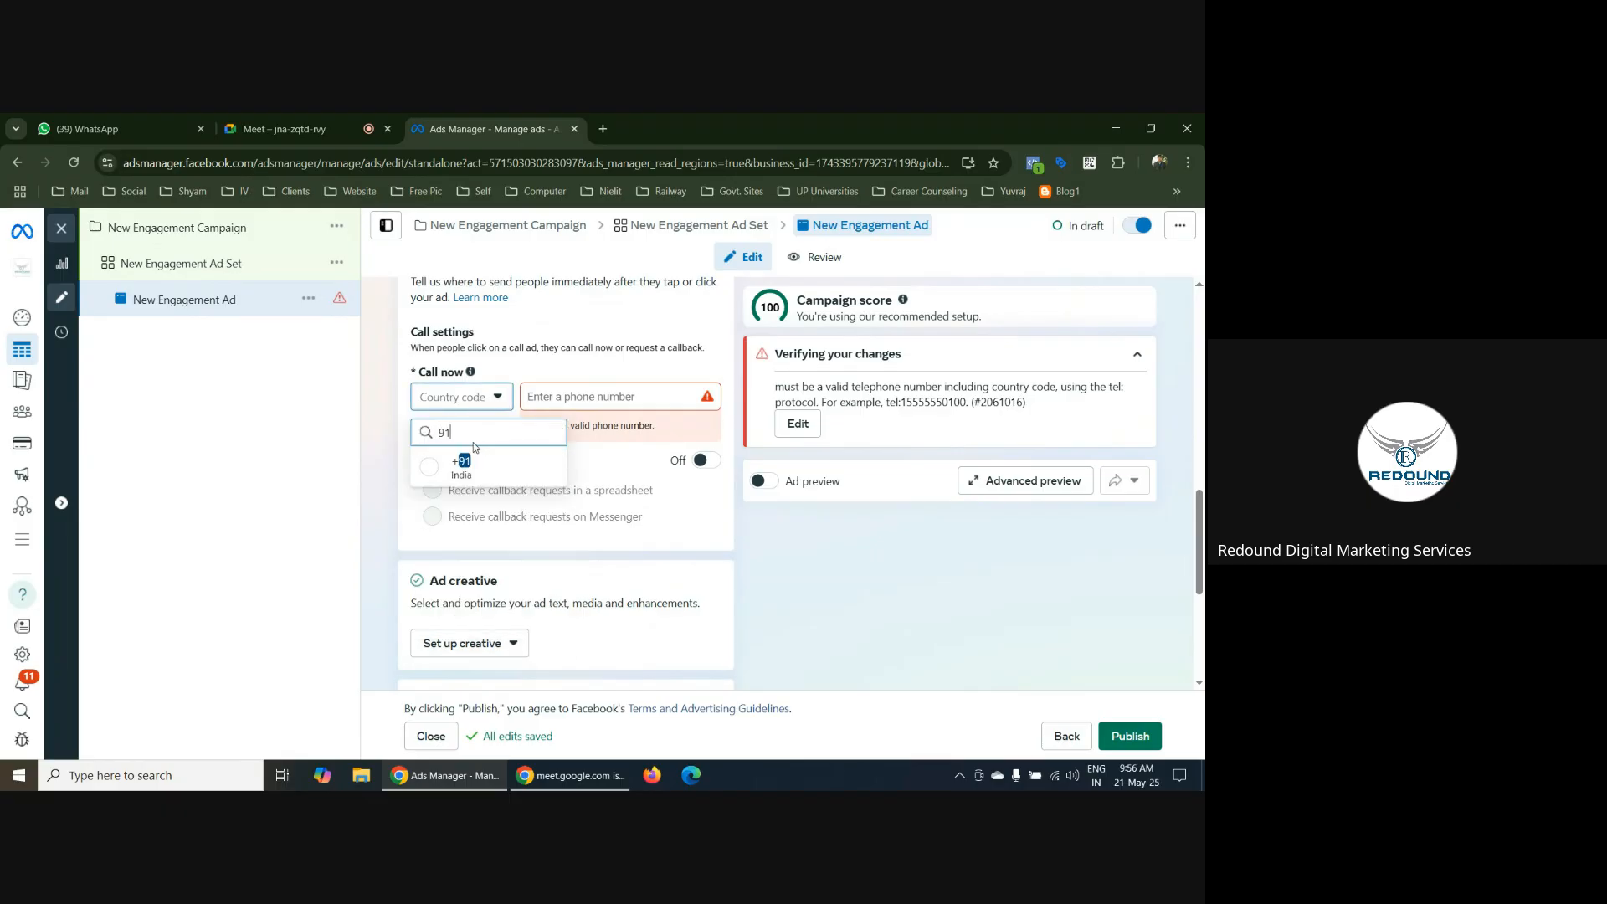
pyautogui.click(431, 467)
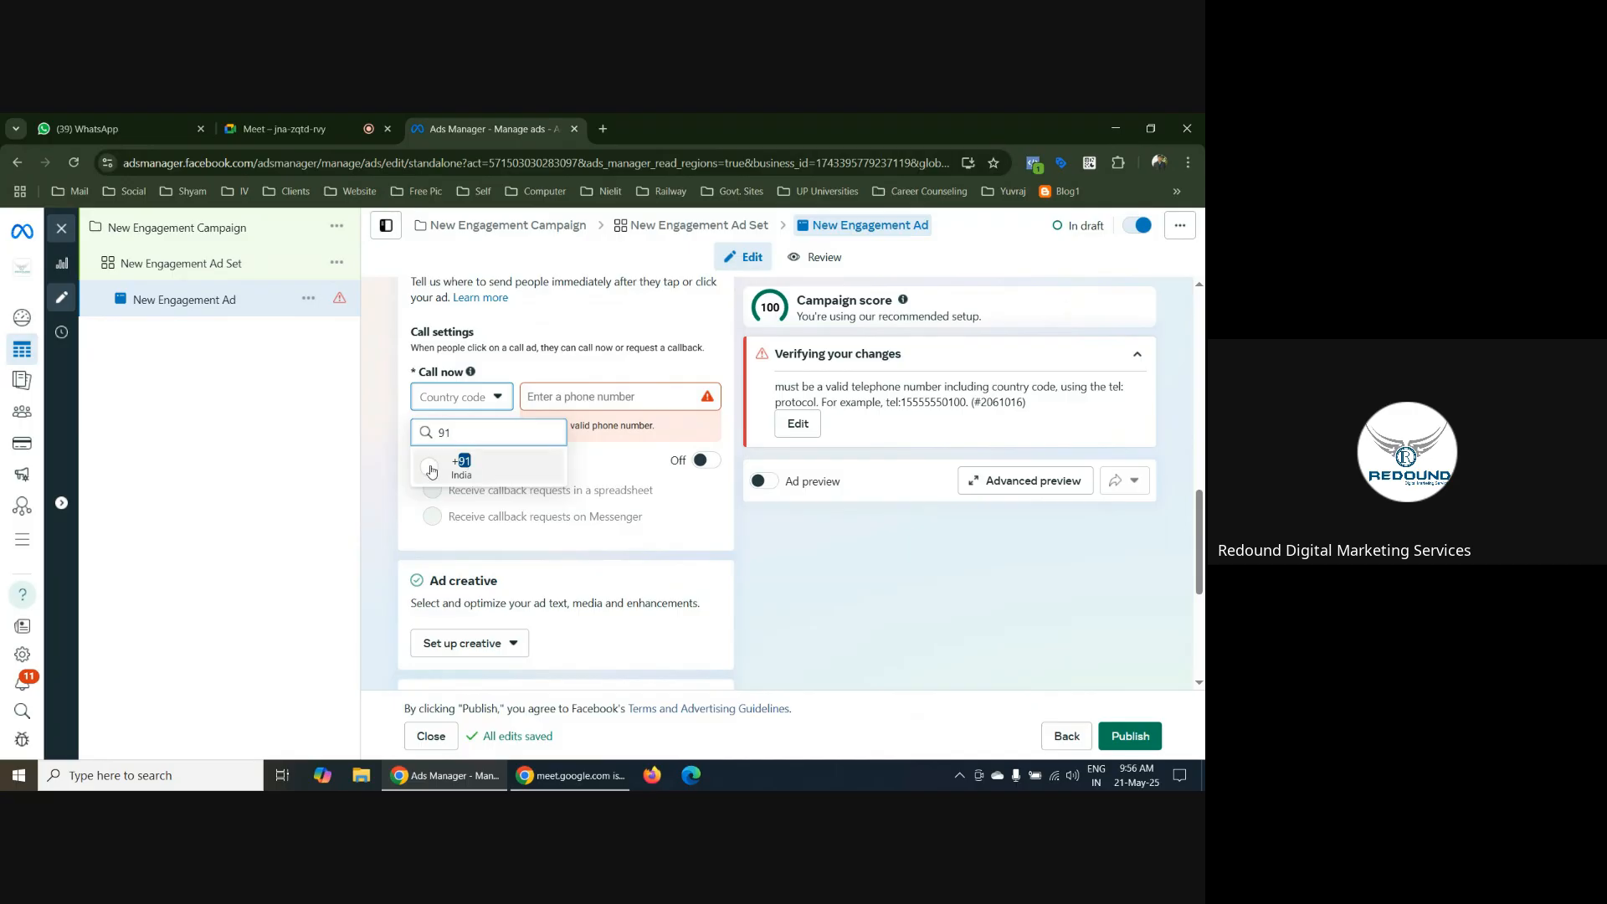
pyautogui.click(514, 394)
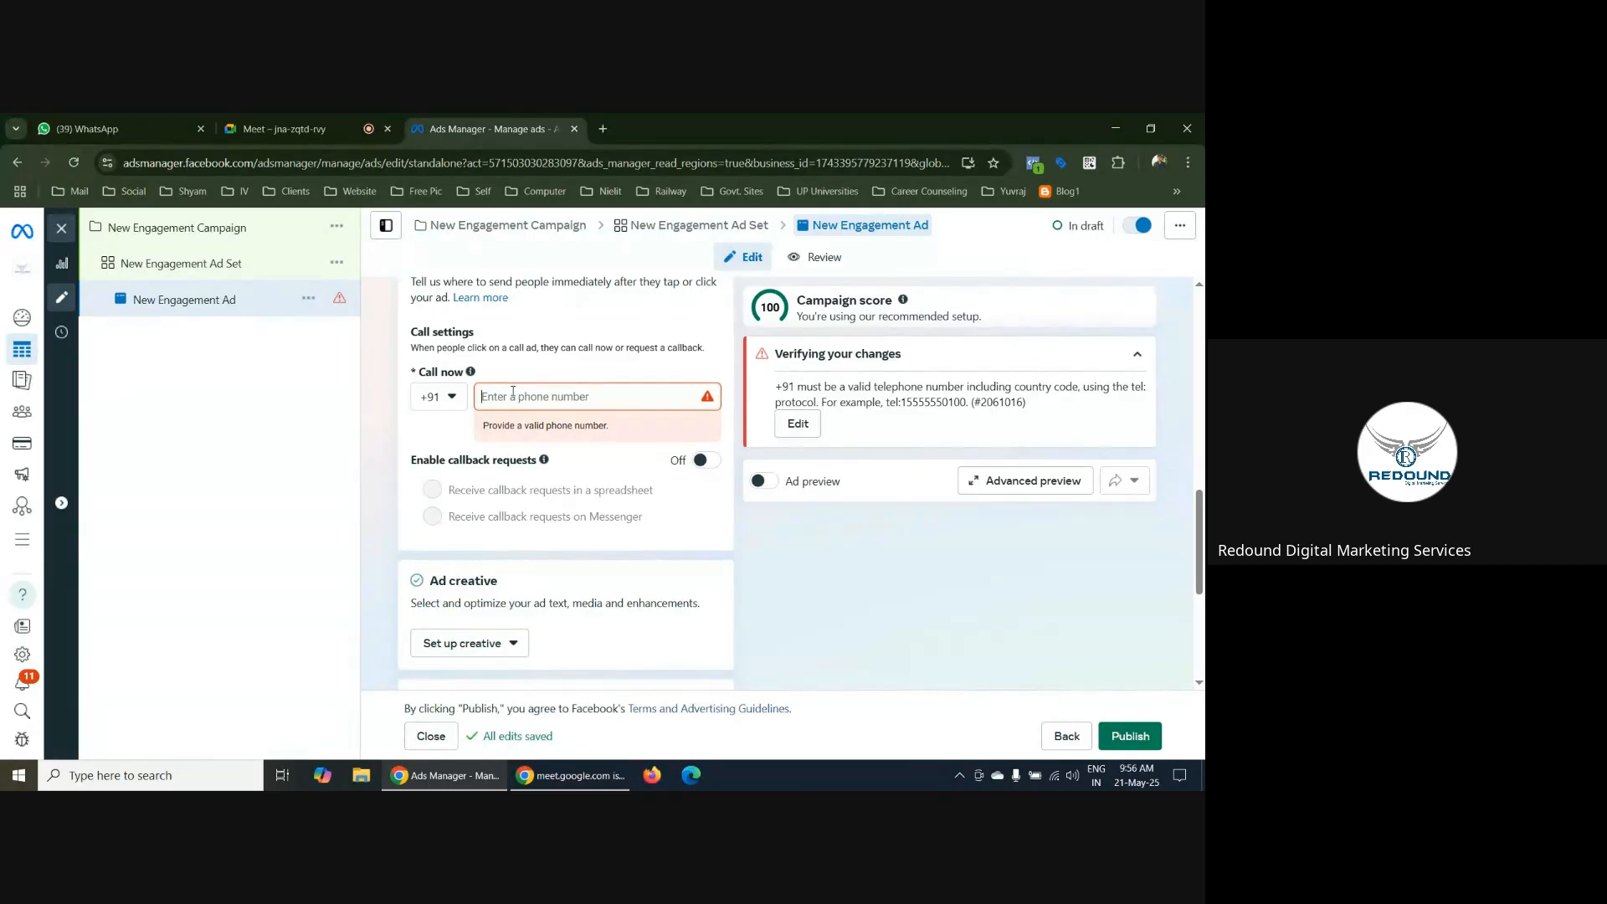
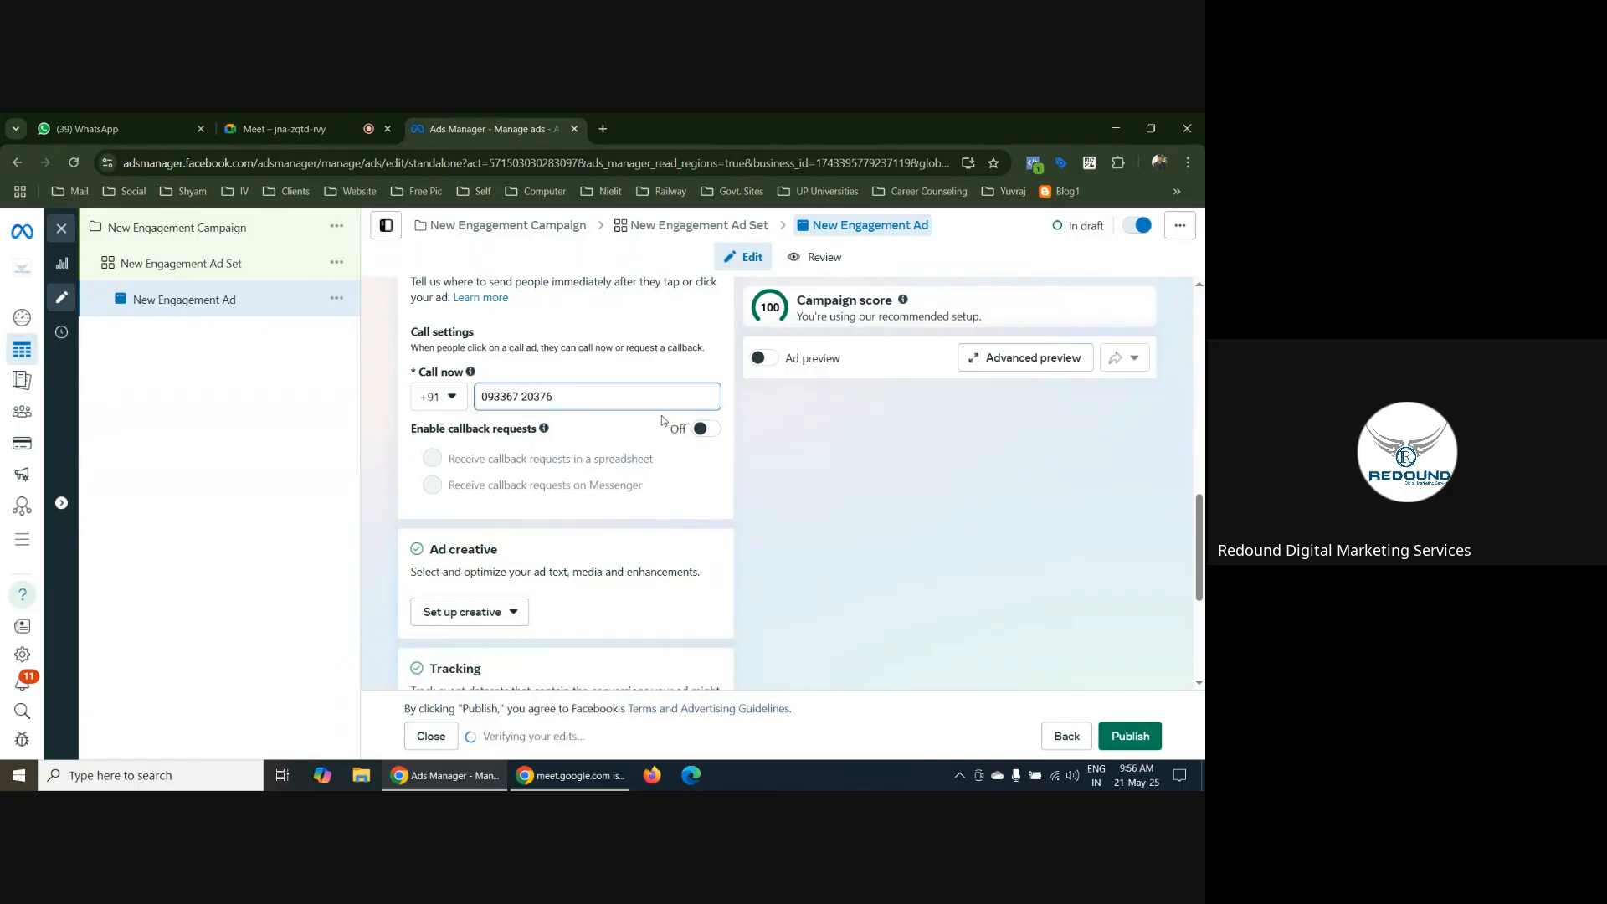
pyautogui.click(703, 428)
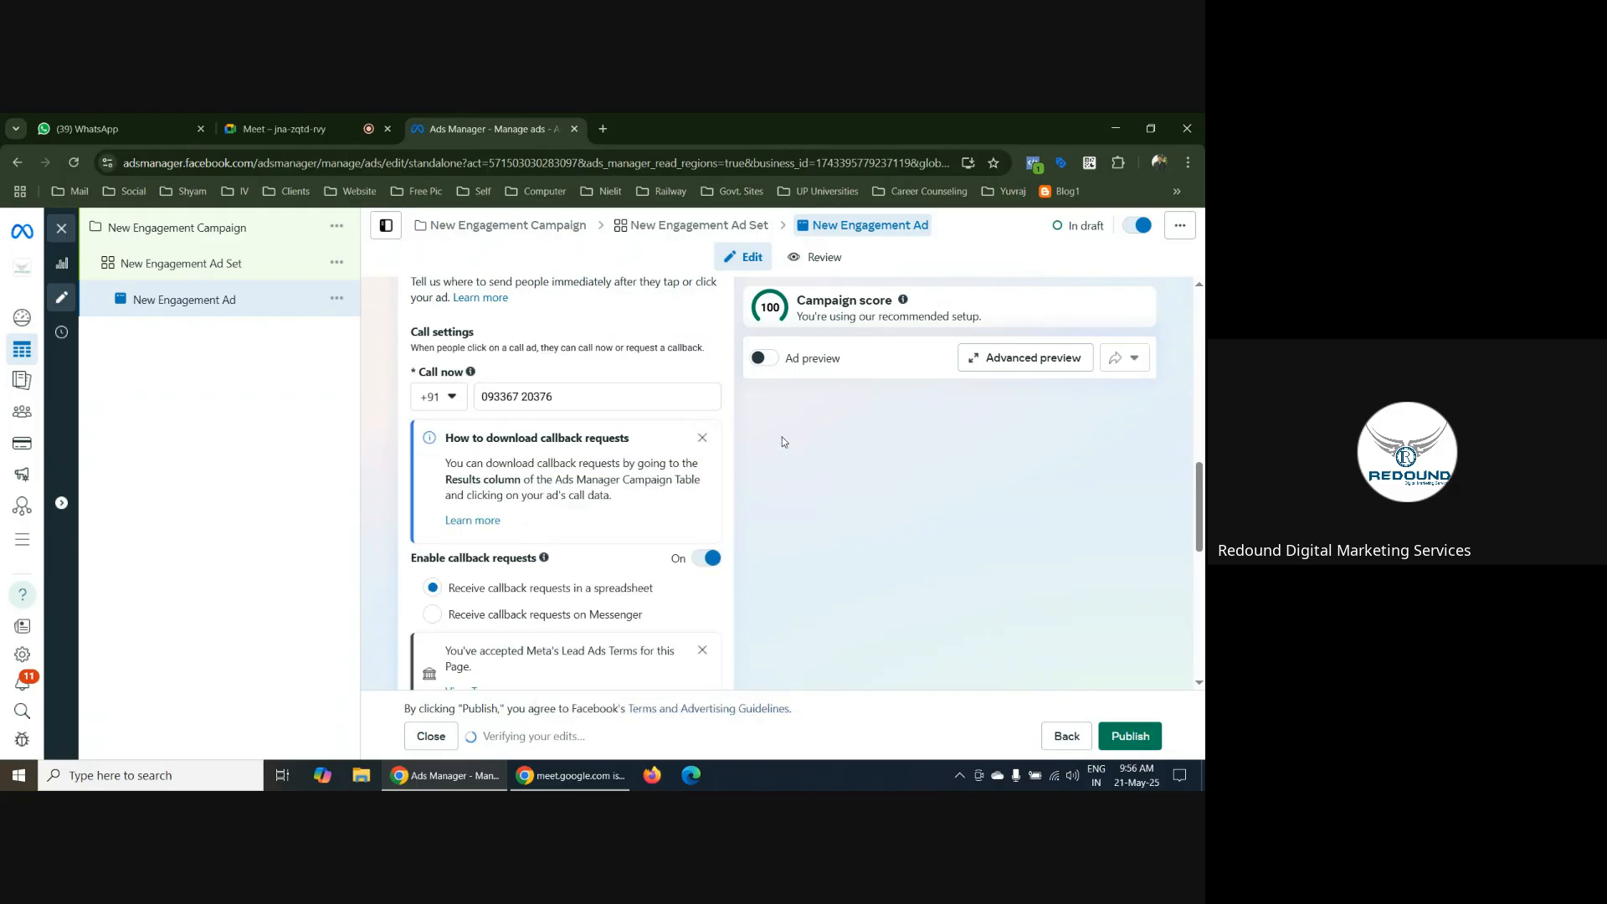
# Review the ad's call settings, including the Call now number, callback request delivery options, Lead Ads Terms and privacy policy
pyautogui.scroll(-2, 782, 437)
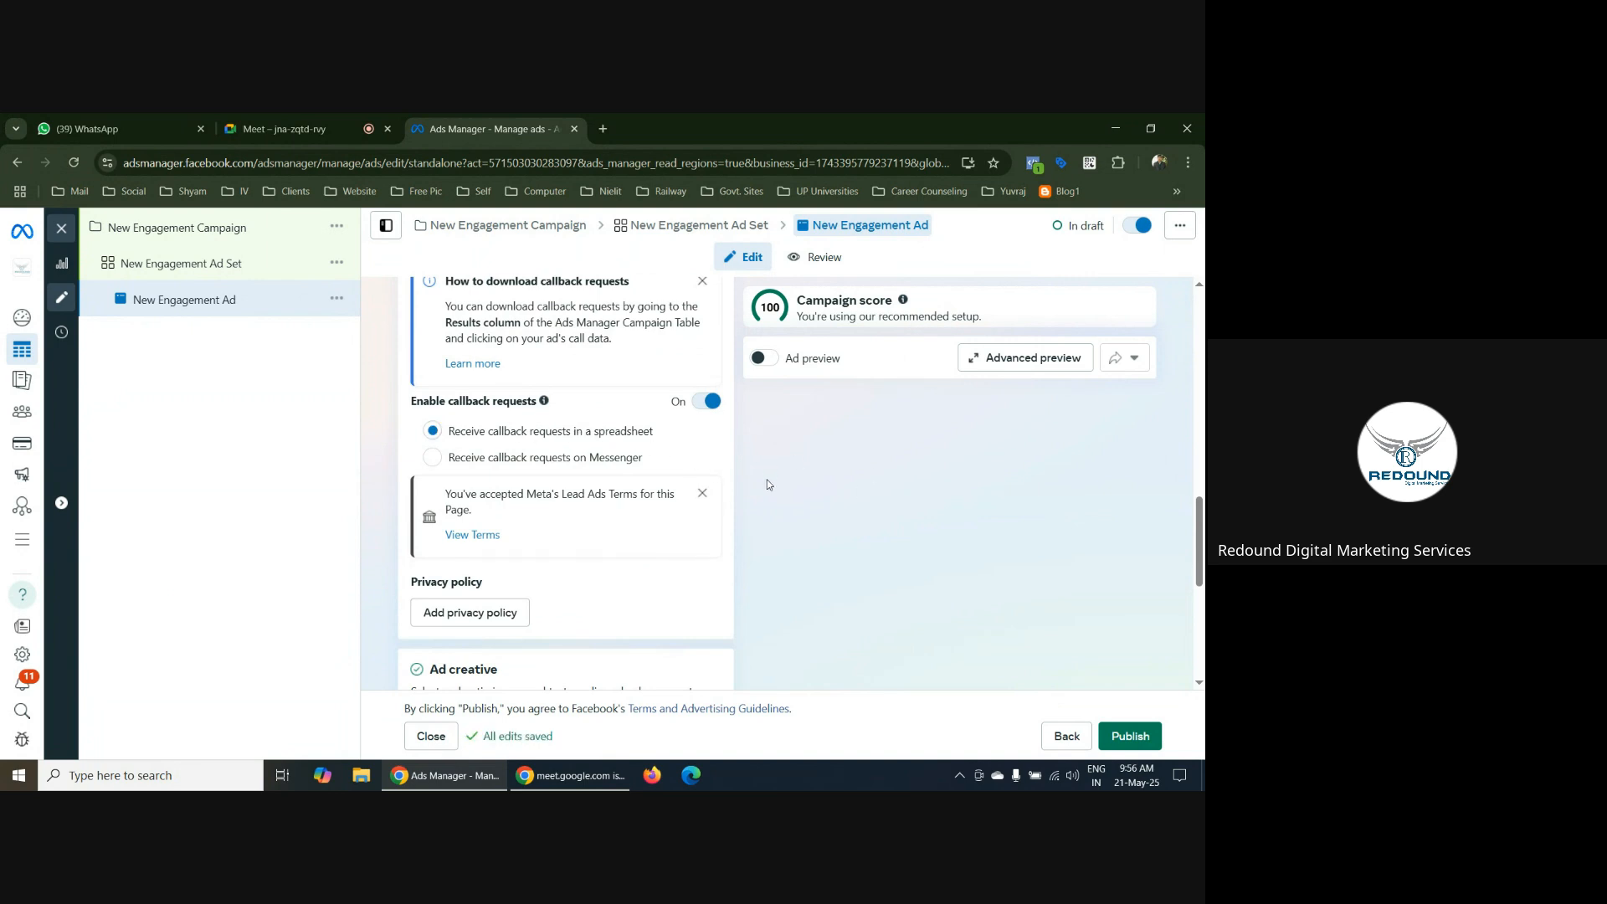
pyautogui.scroll(3, 728, 469)
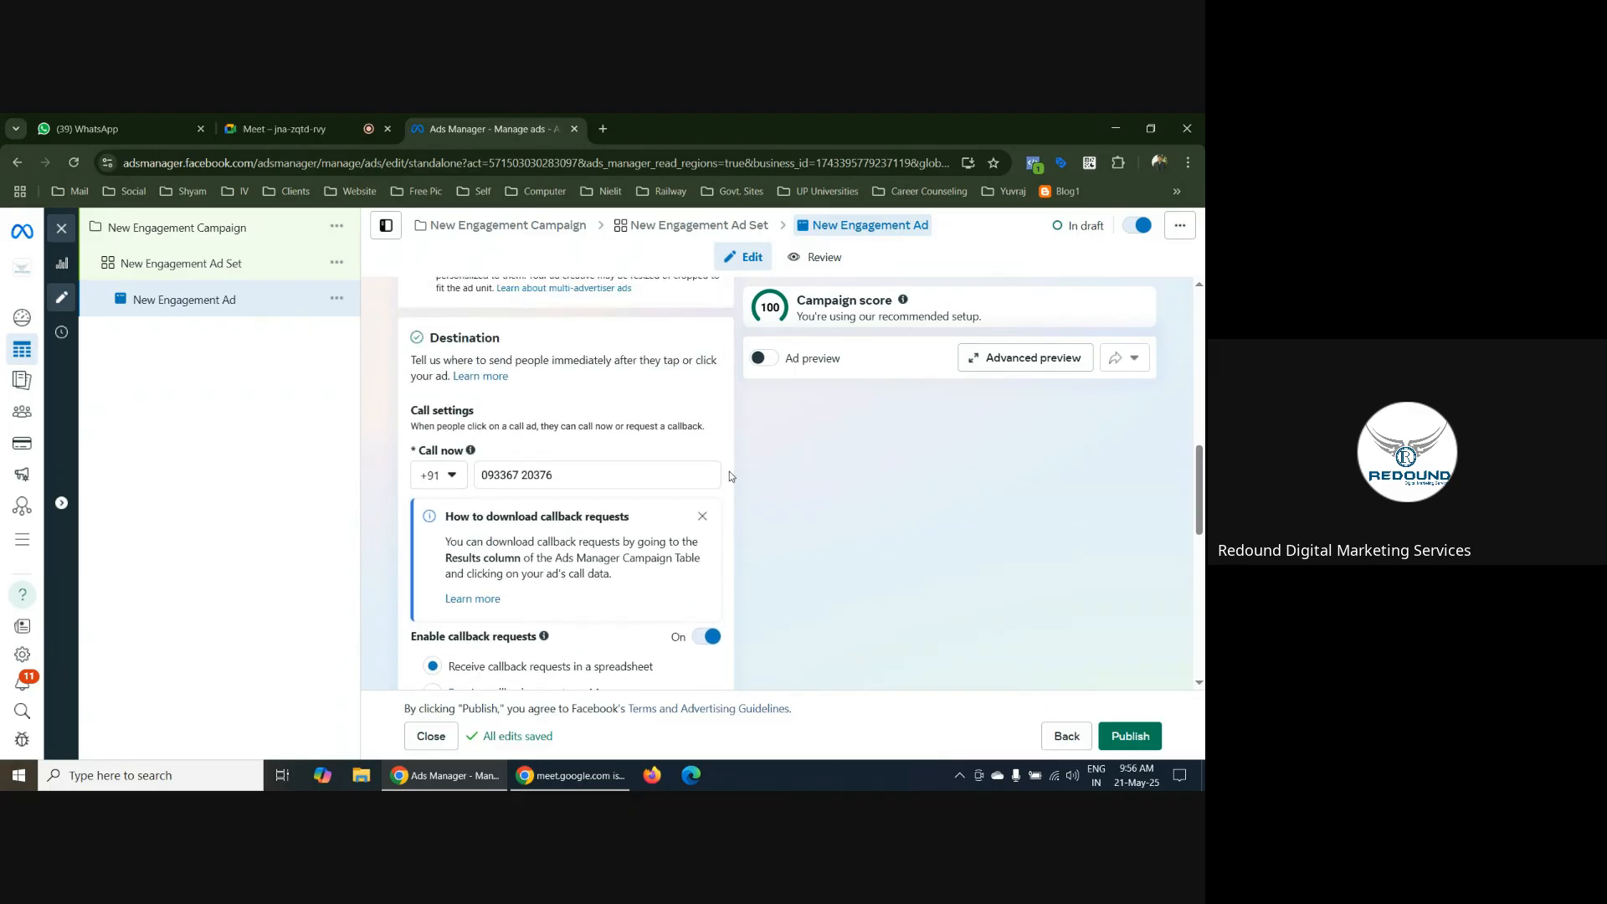
pyautogui.scroll(-3, 730, 476)
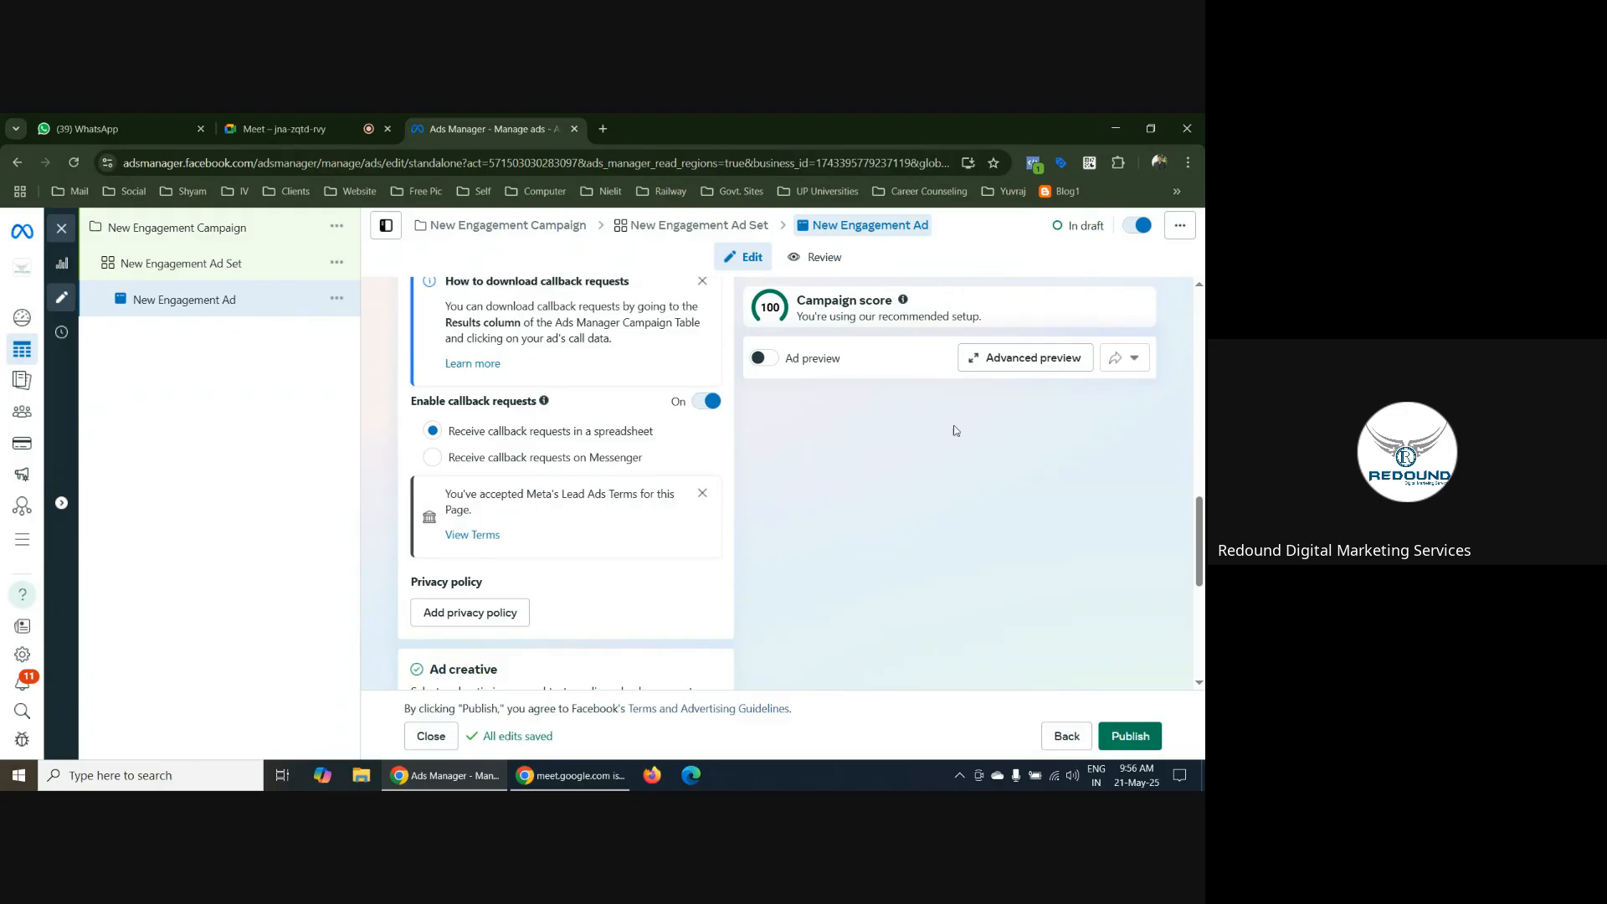
pyautogui.scroll(2, 703, 440)
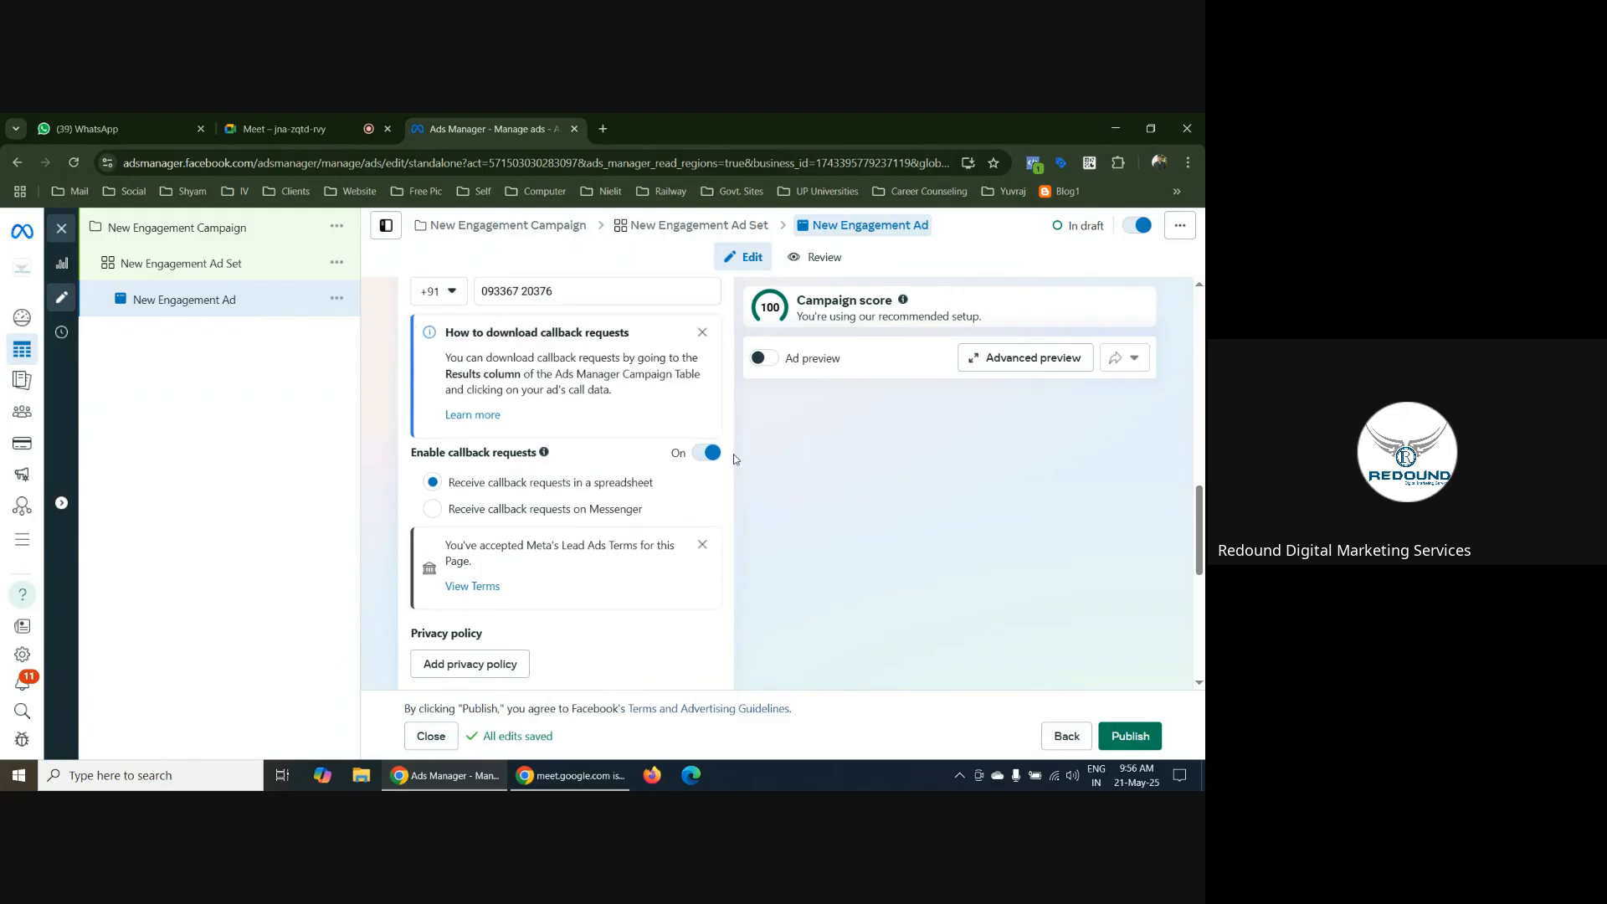
pyautogui.scroll(-2, 748, 450)
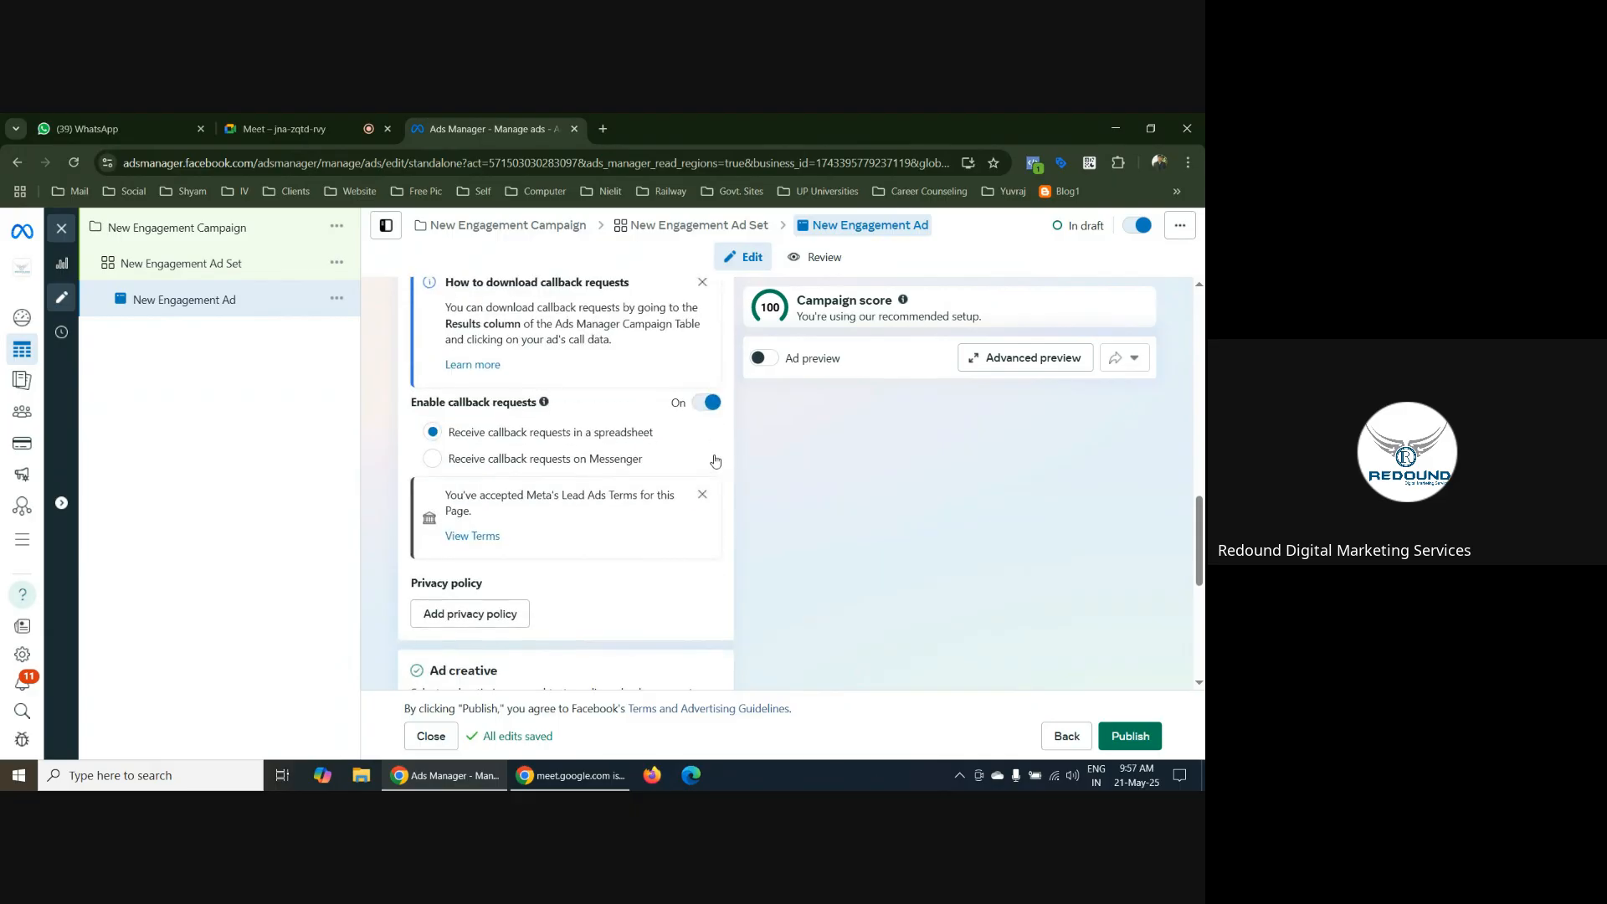
pyautogui.scroll(3, 731, 447)
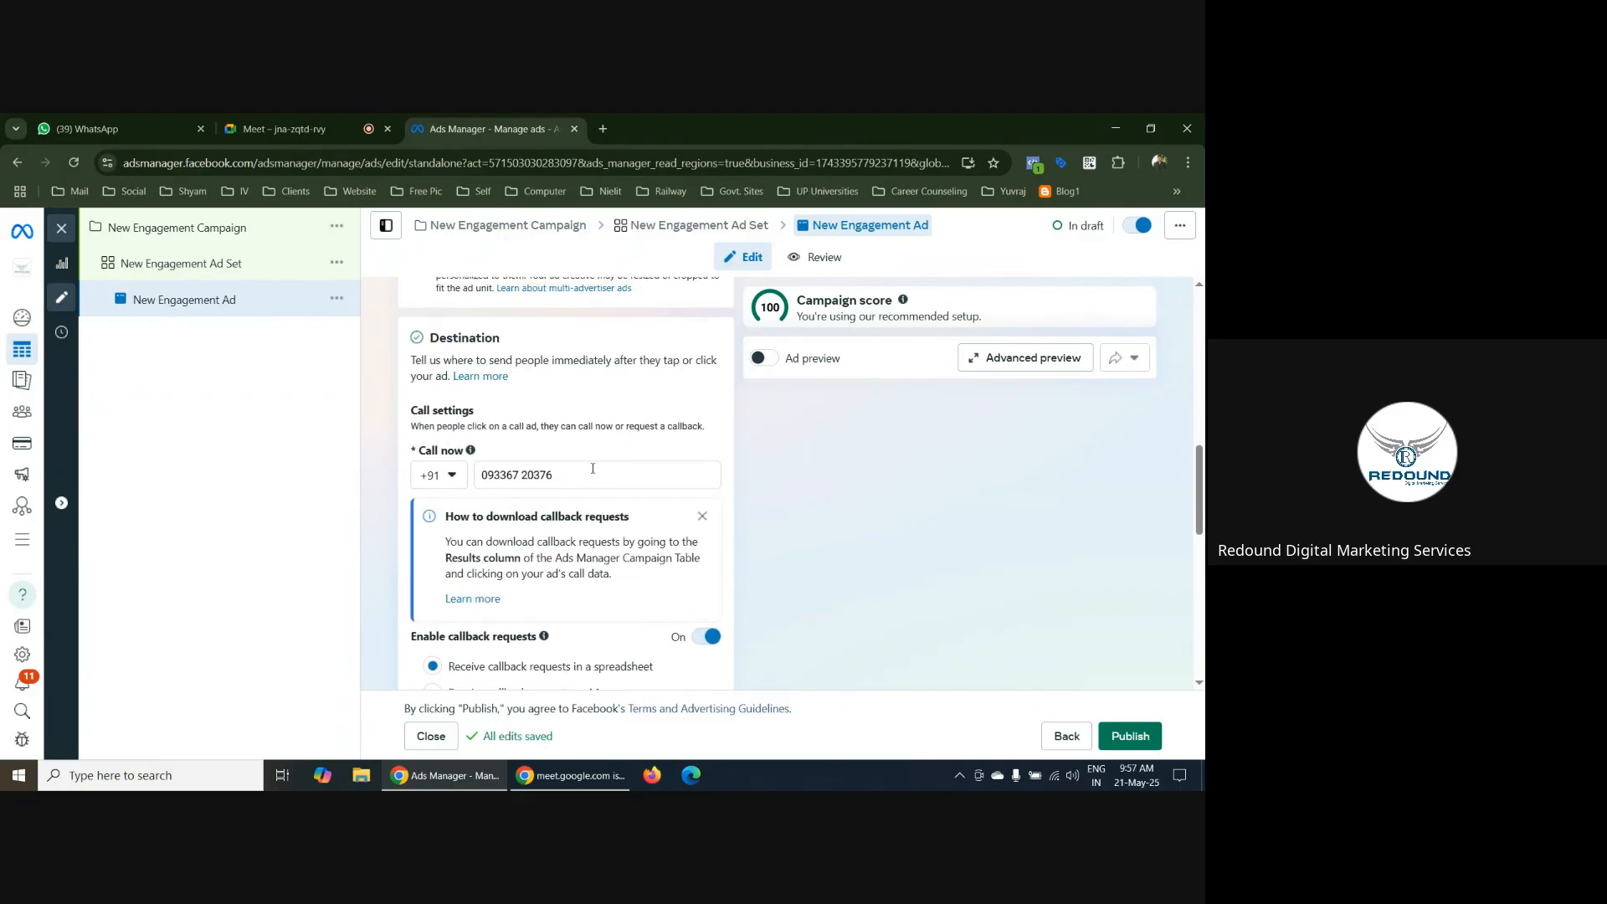
pyautogui.scroll(-1, 619, 475)
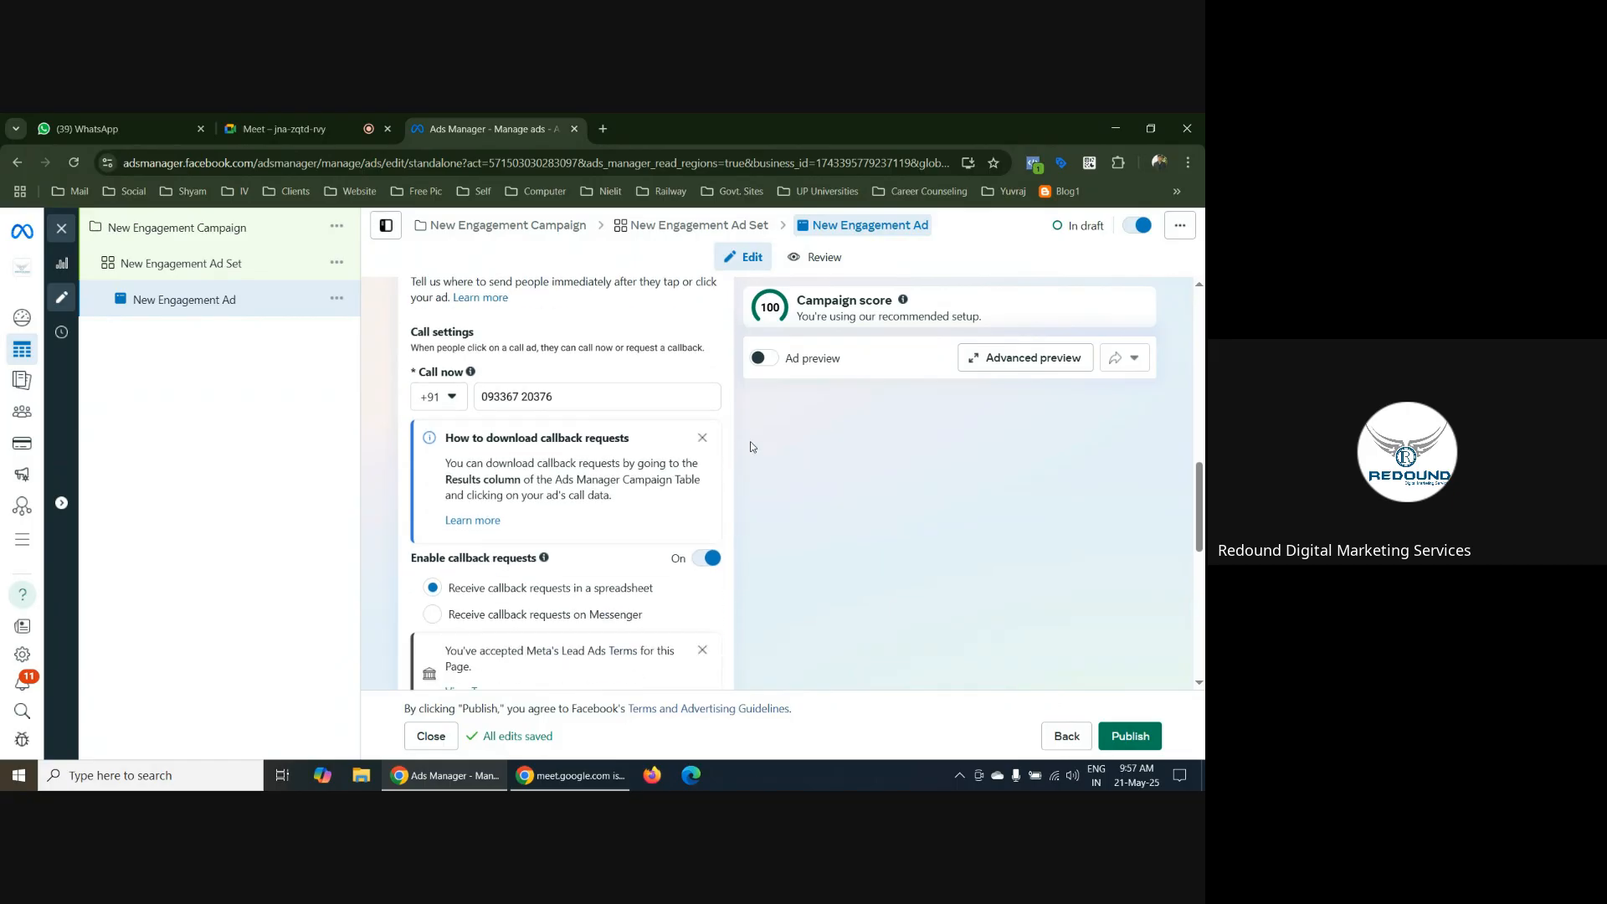
pyautogui.scroll(-1, 737, 439)
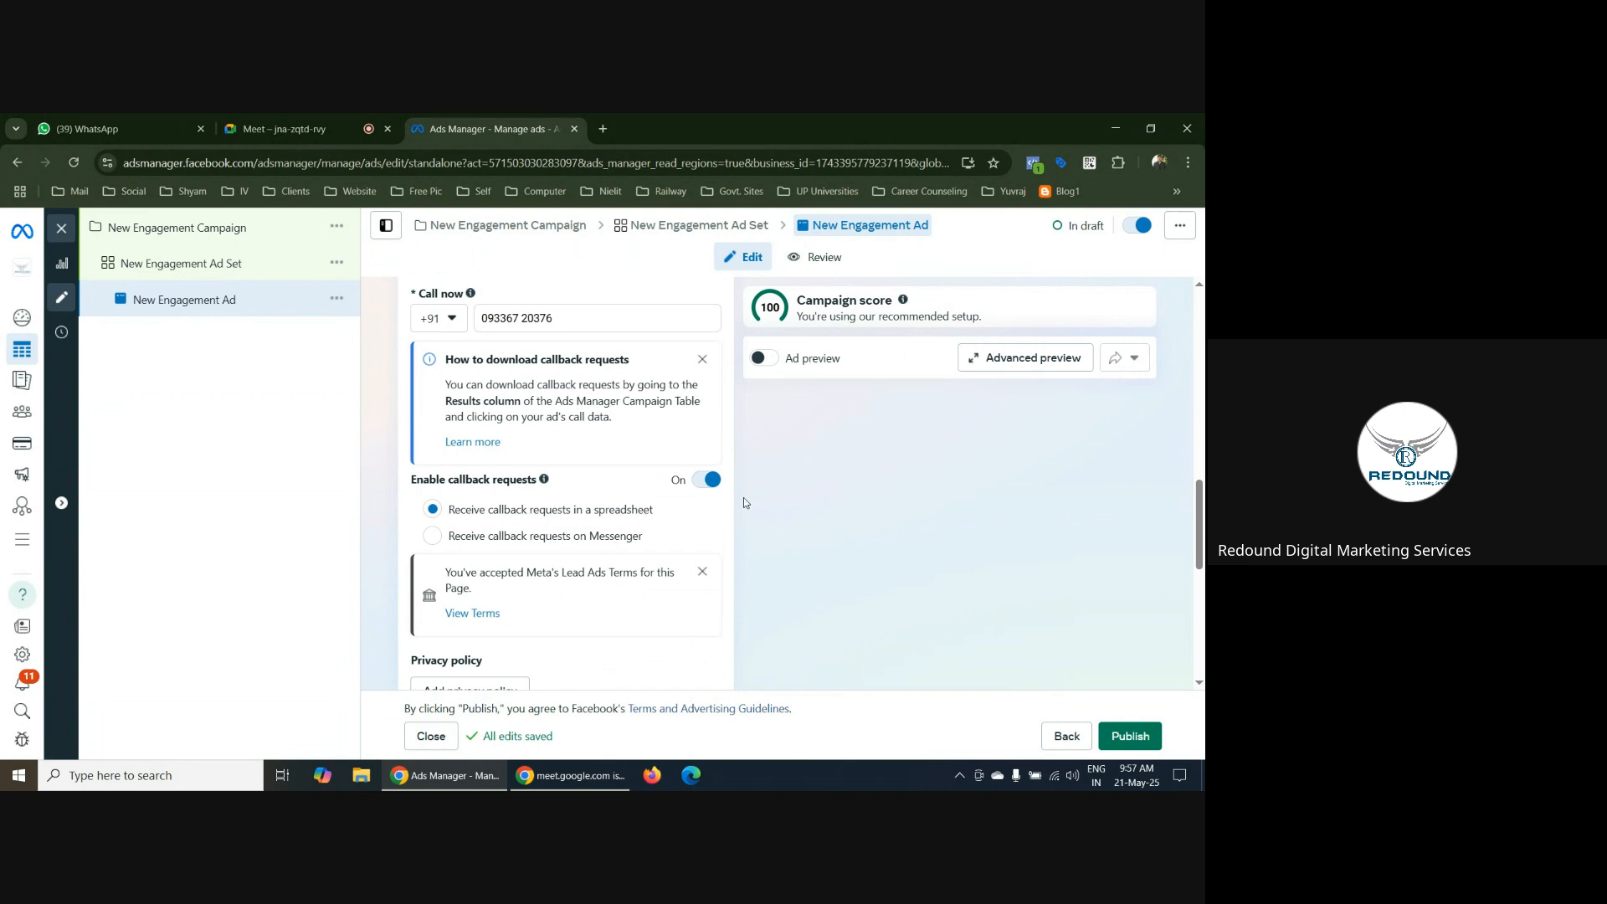
pyautogui.scroll(-2, 744, 501)
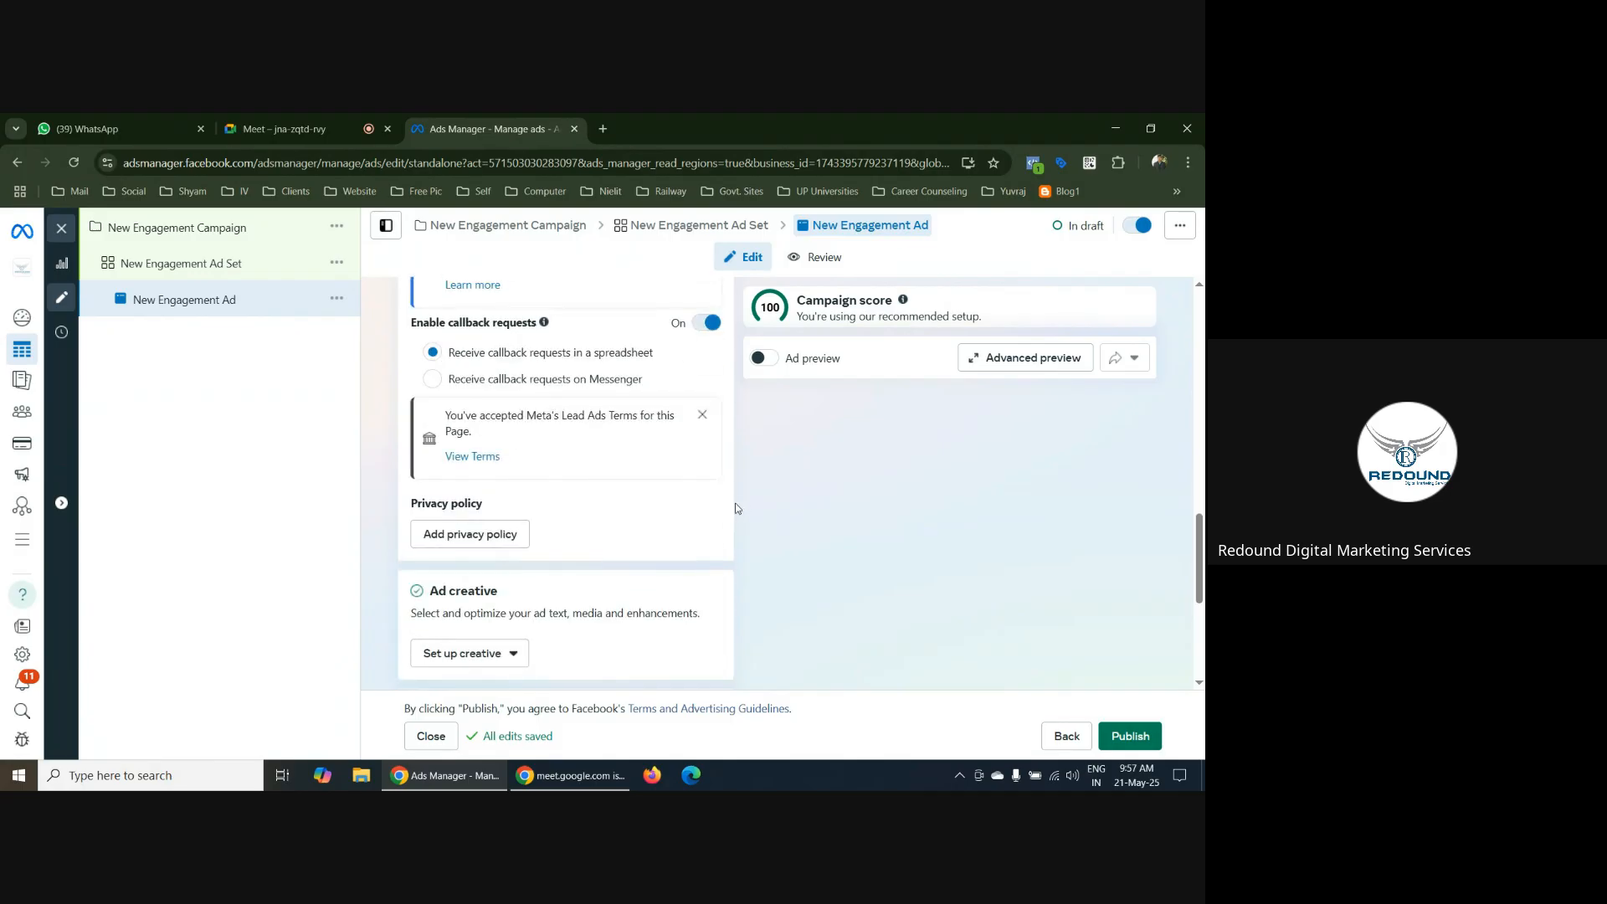
pyautogui.scroll(1, 736, 508)
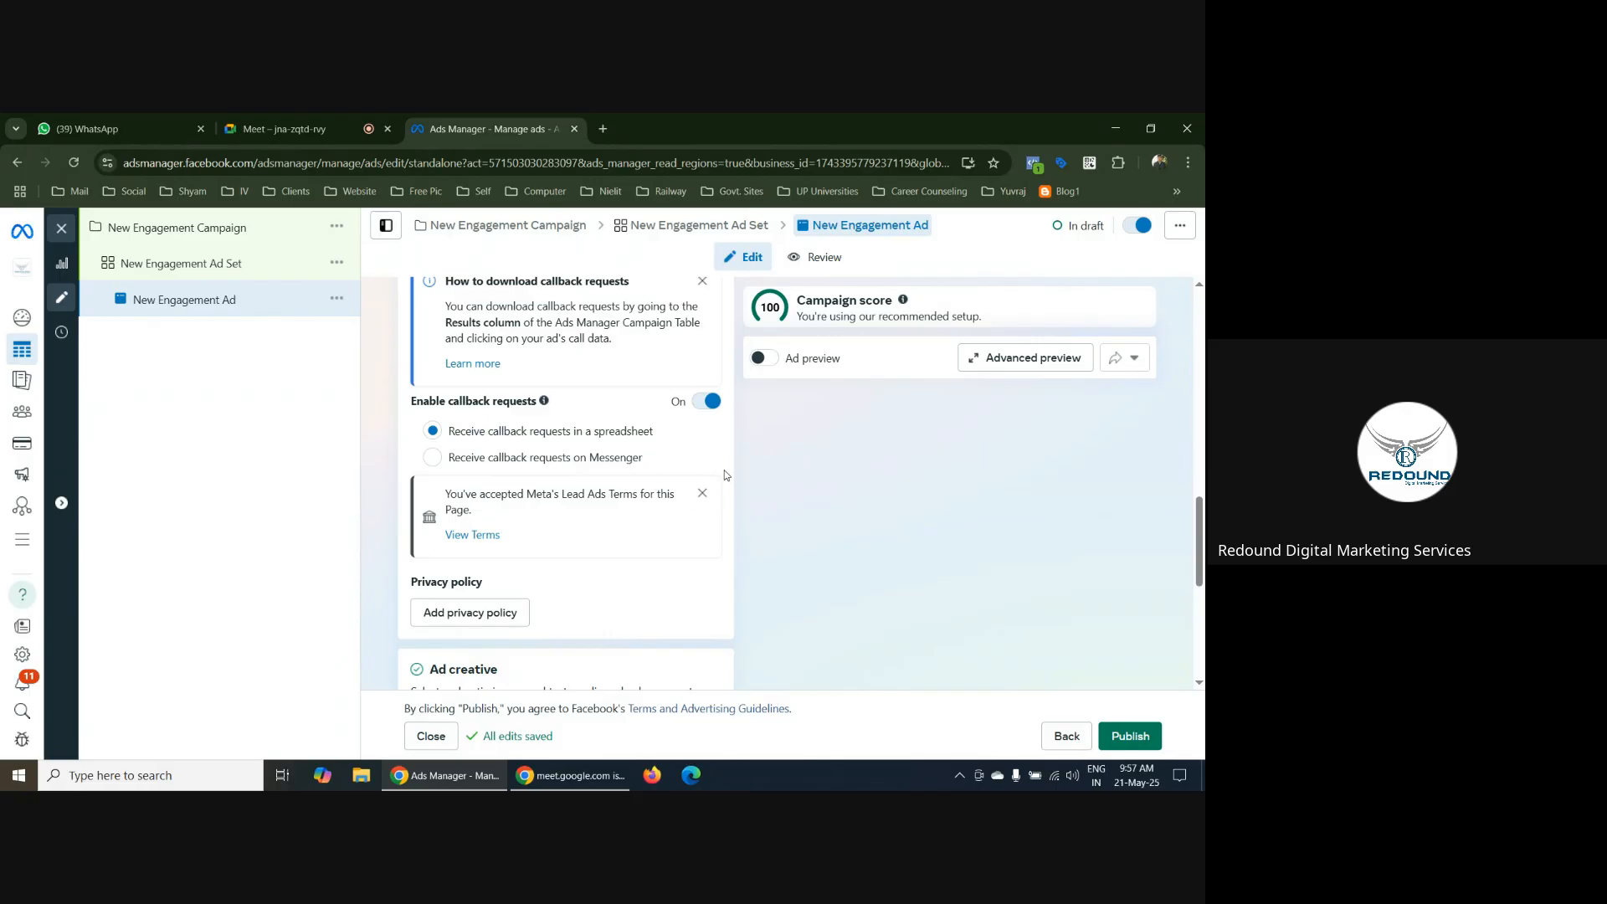
pyautogui.scroll(1, 727, 476)
pyautogui.scroll(-1, 520, 514)
pyautogui.scroll(-1, 687, 486)
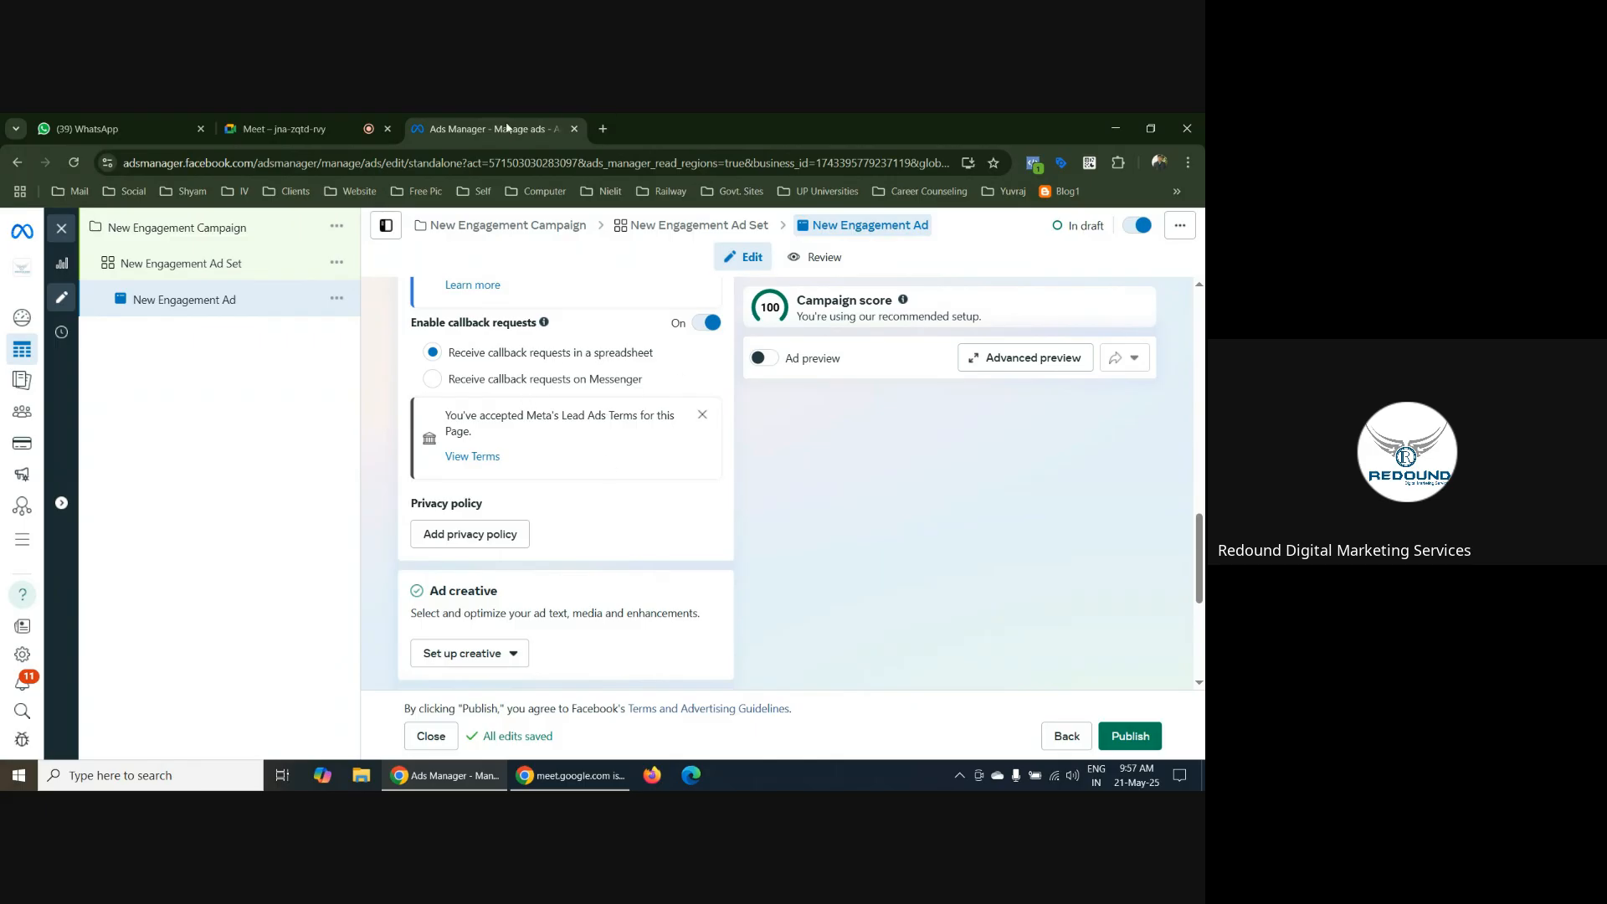
# Close the ad editor and look over the Results, Reach, Impressions and Cost per result columns of the ads table
pyautogui.click(62, 231)
pyautogui.click(704, 496)
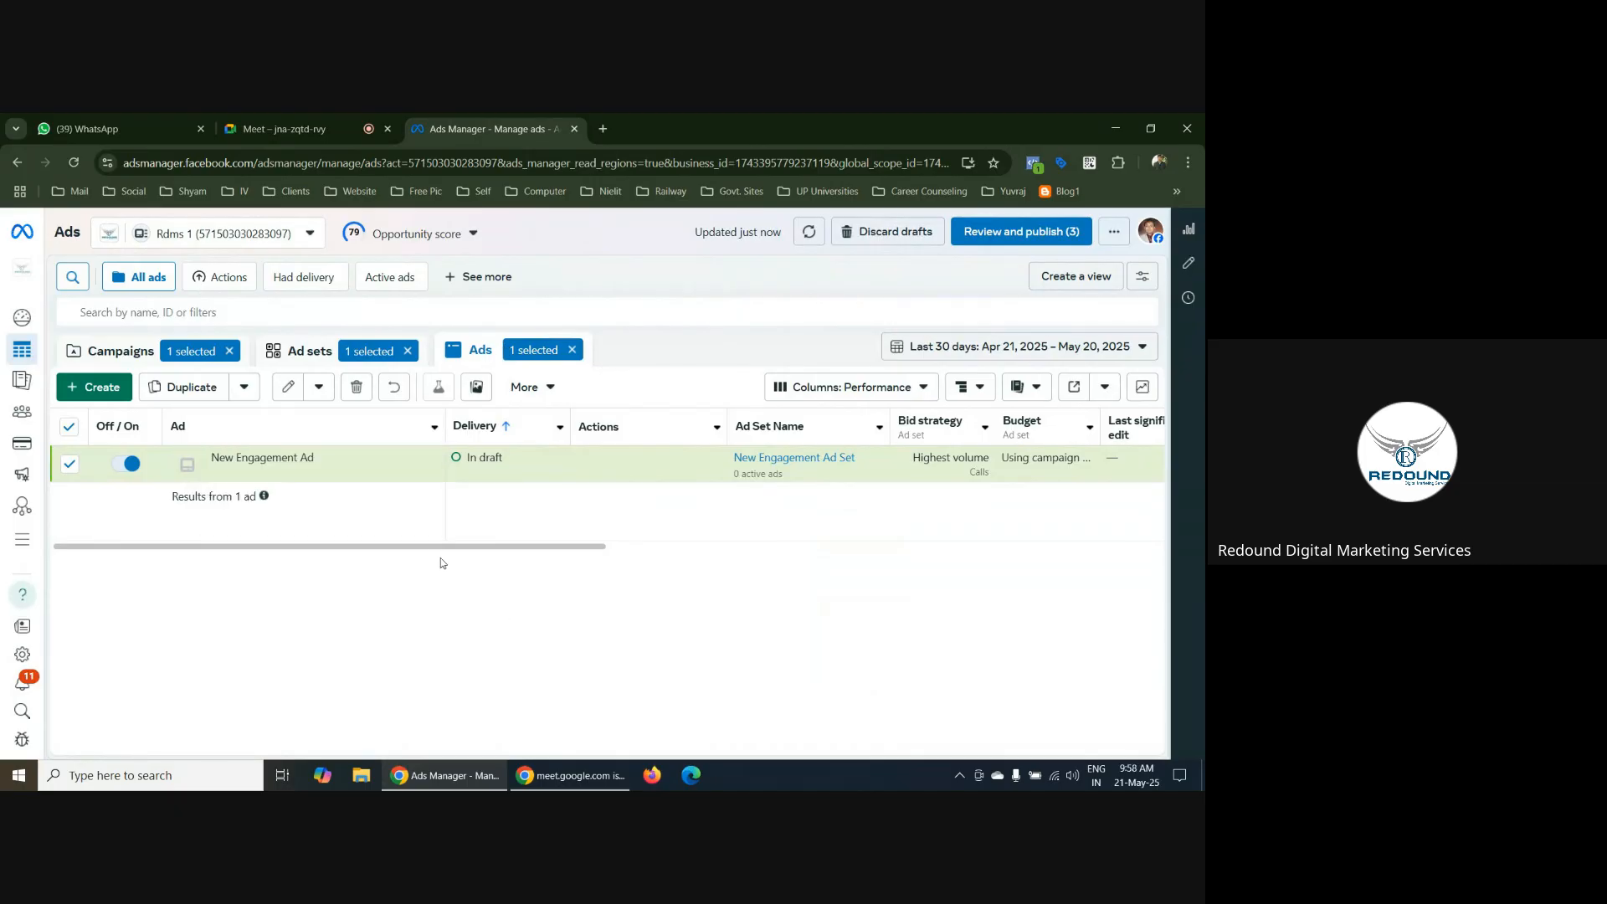
pyautogui.moveTo(441, 546); pyautogui.dragTo(743, 552)
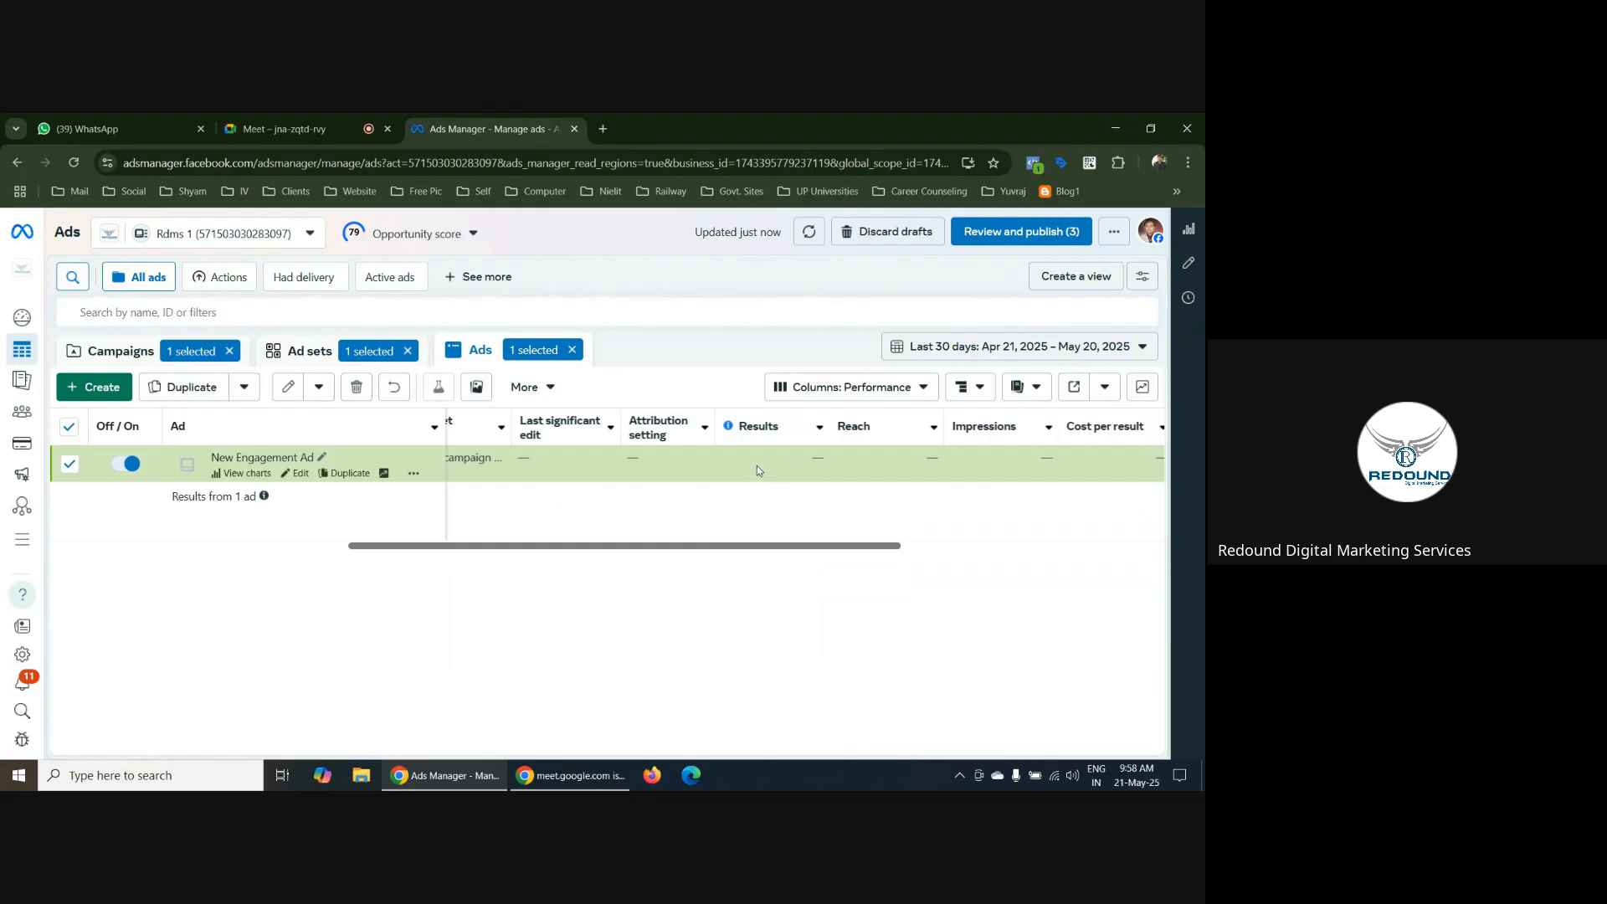
# View the account's opportunity score recommendations, then return to the Google Meet call
pyautogui.click(415, 233)
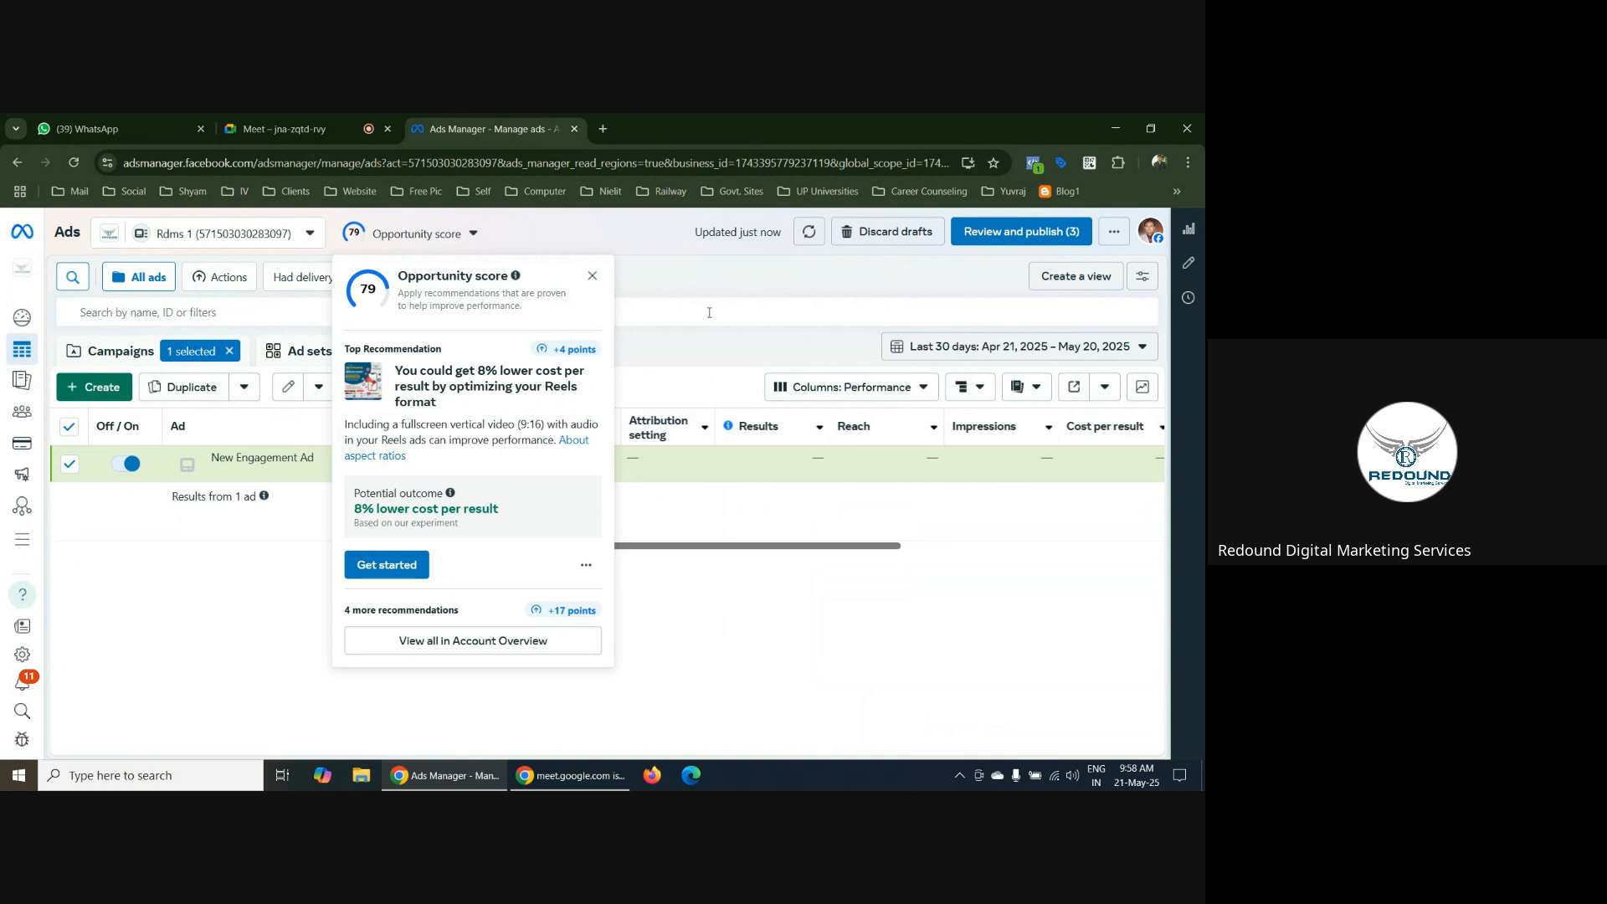
pyautogui.click(591, 275)
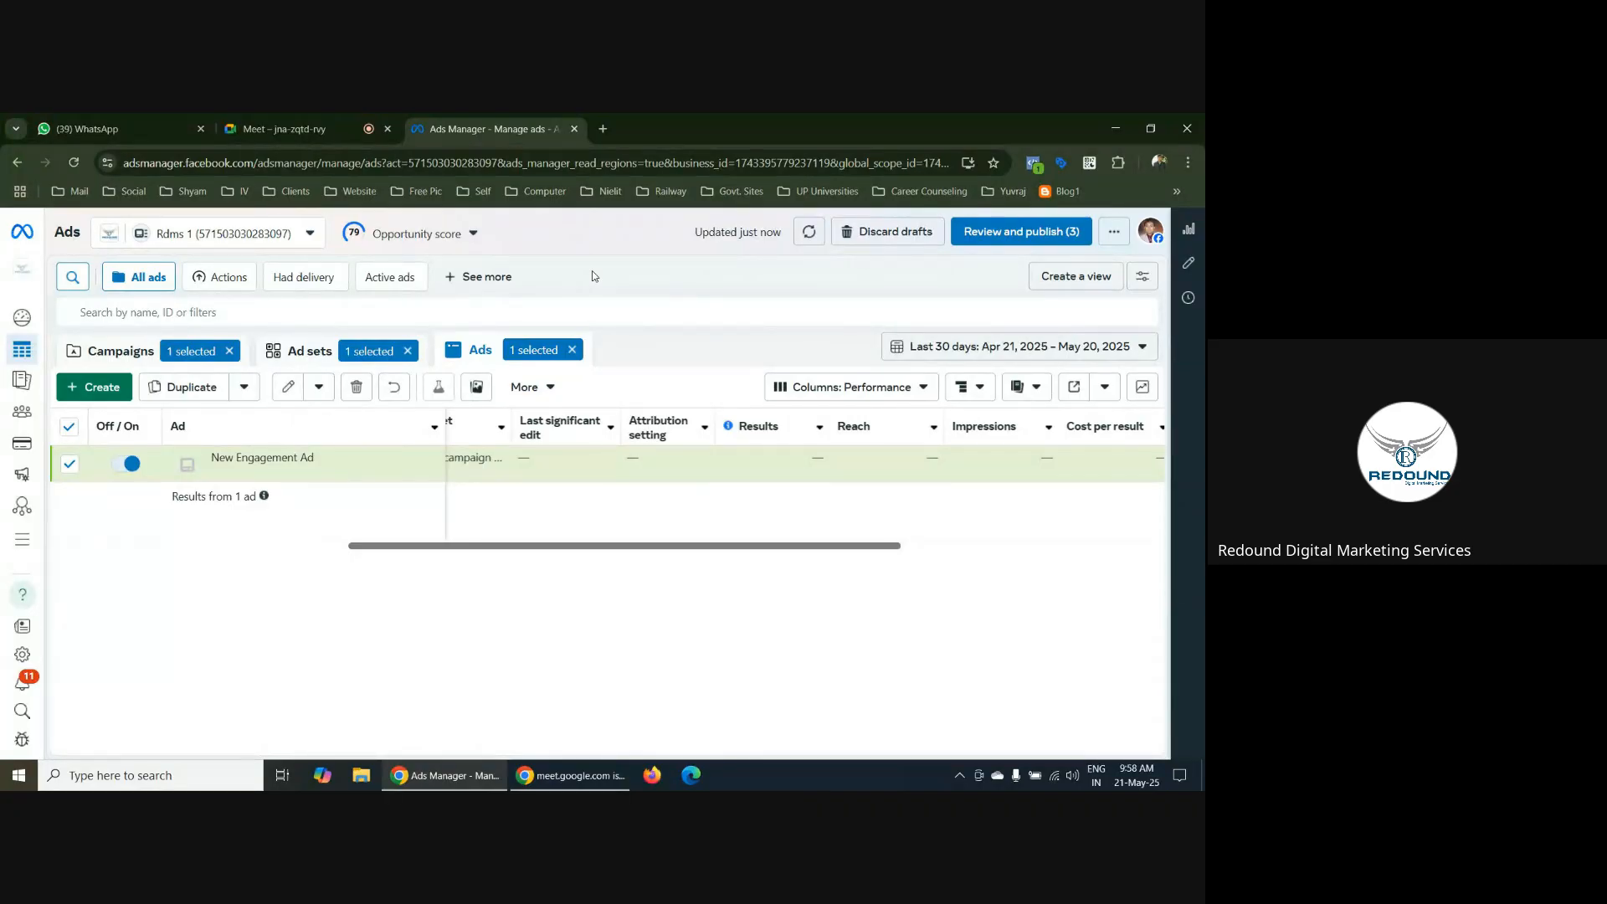
pyautogui.click(280, 129)
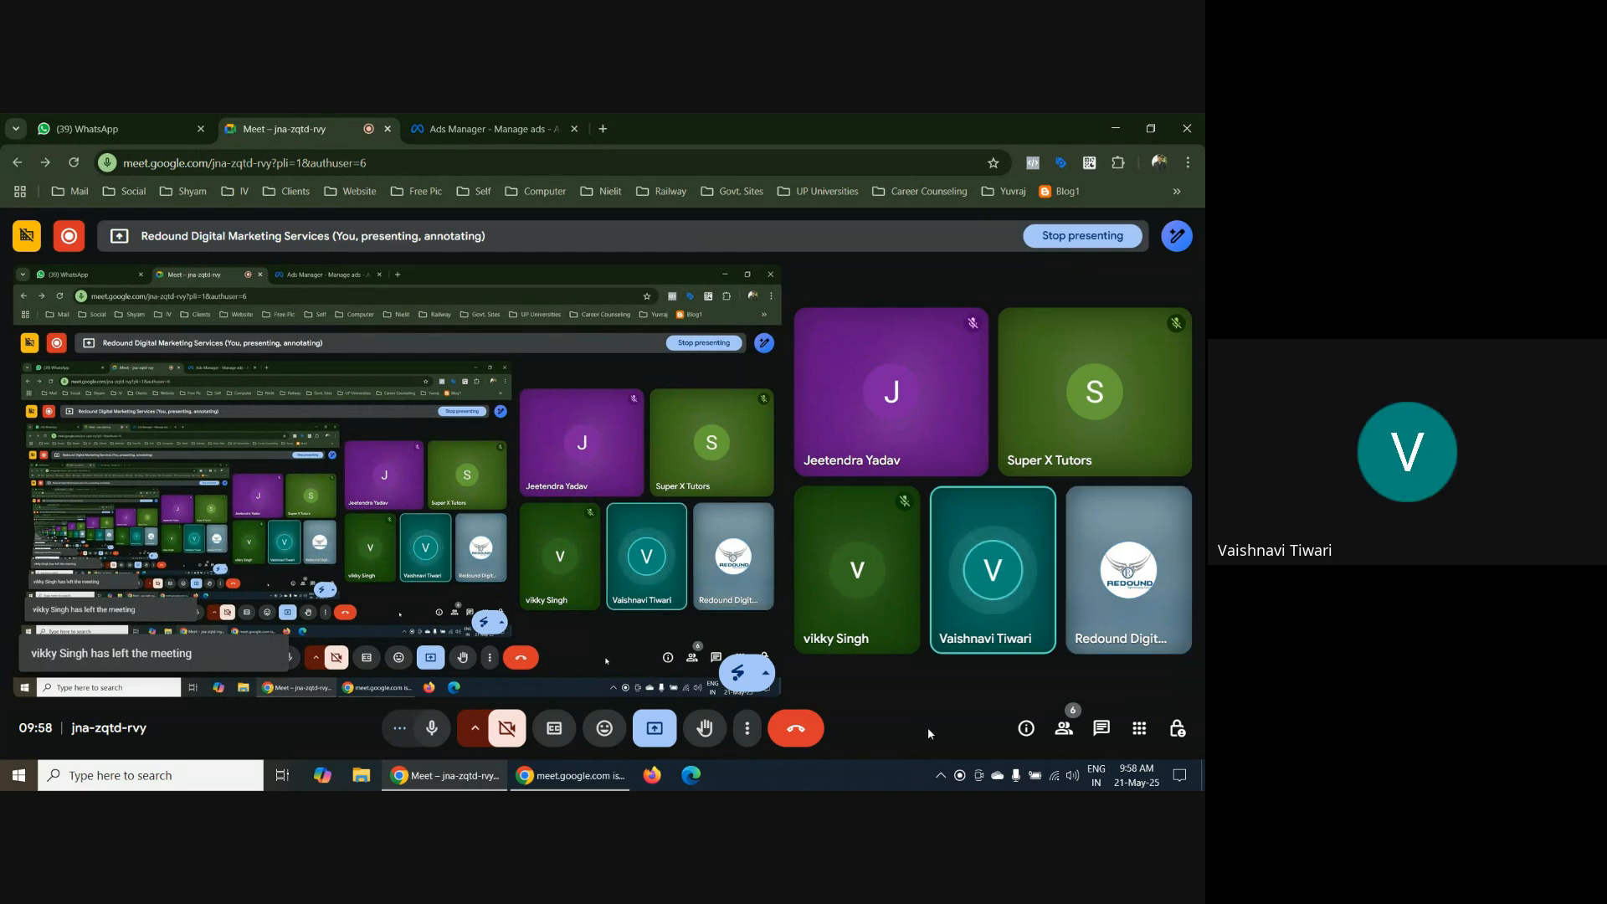
# Switch to Ads Manager and clear the New Engagement ad, ad set and campaign selections so all campaigns are listed
pyautogui.click(410, 130)
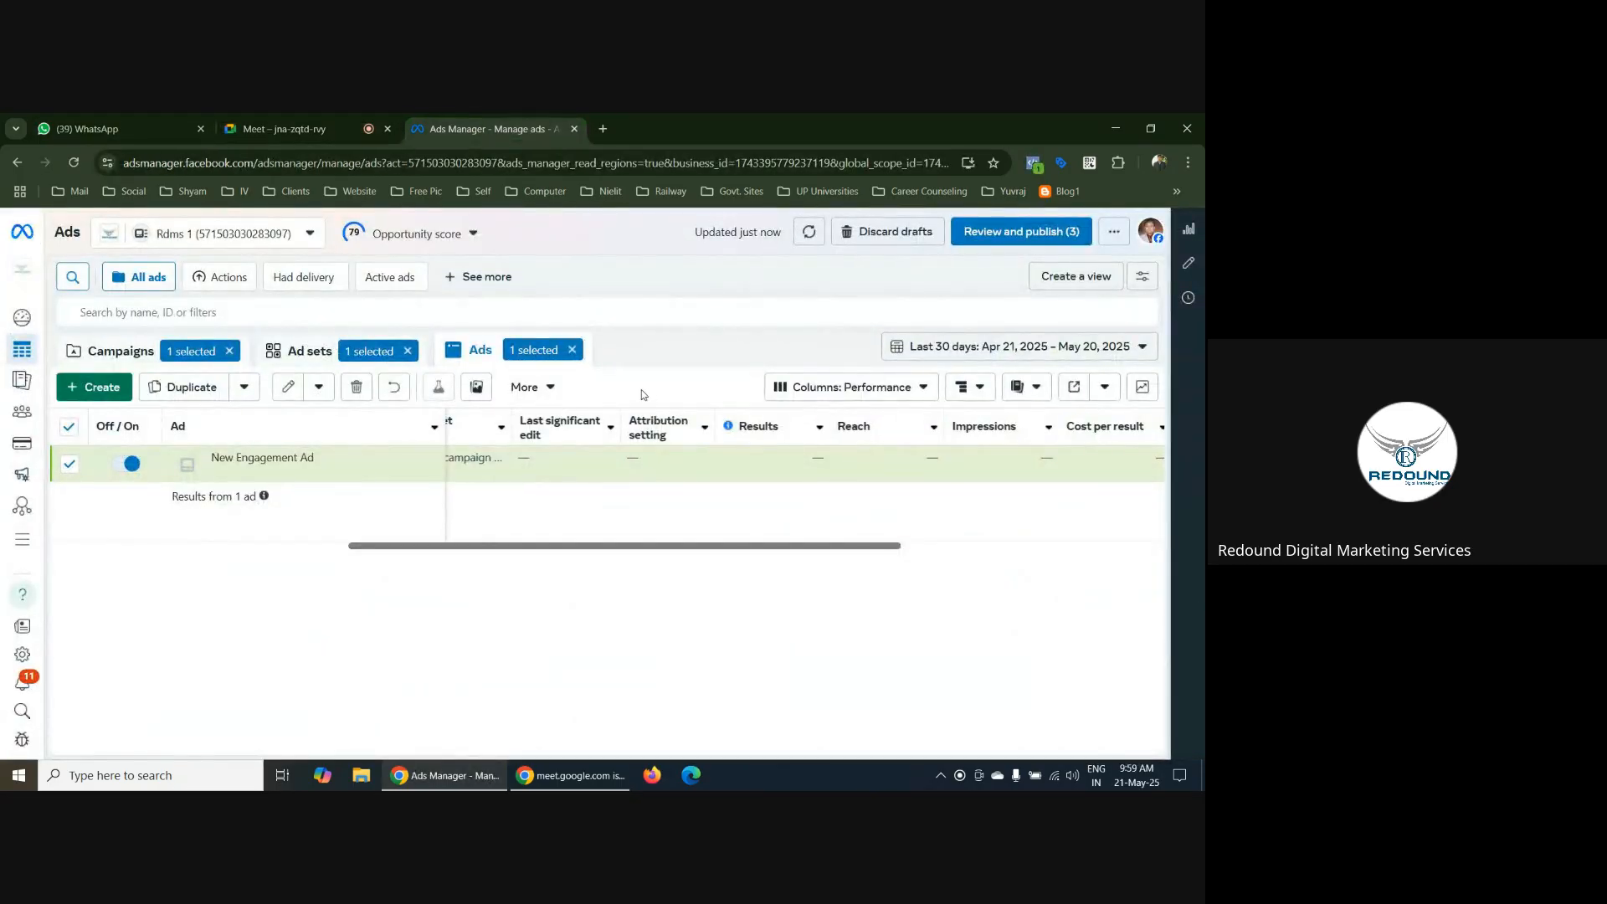
pyautogui.click(574, 351)
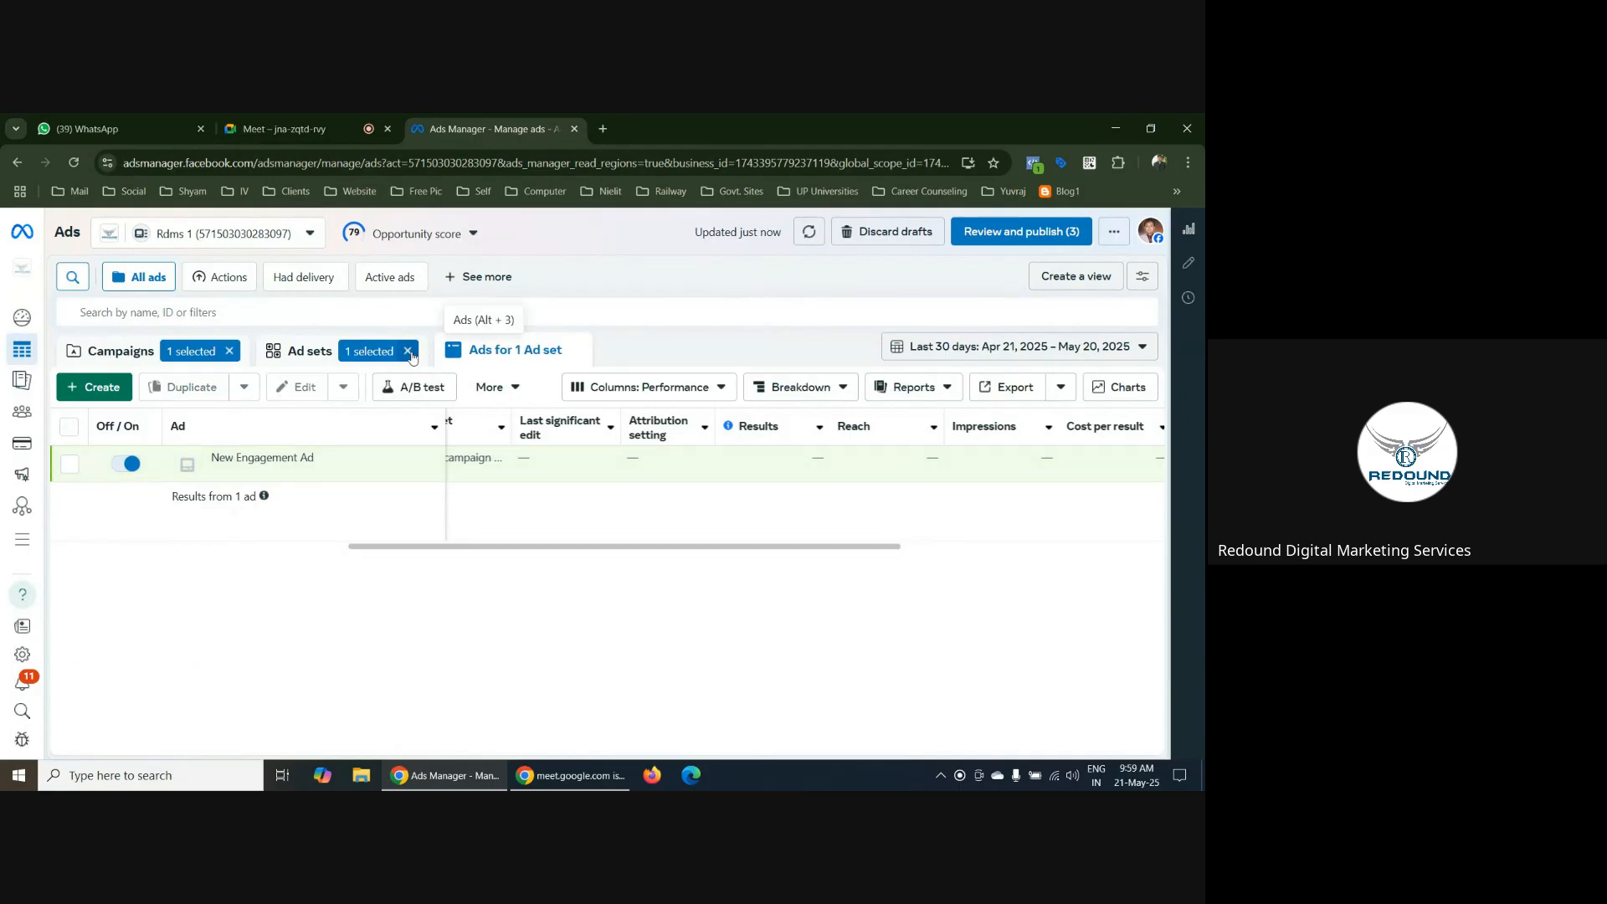
pyautogui.click(408, 351)
pyautogui.click(209, 352)
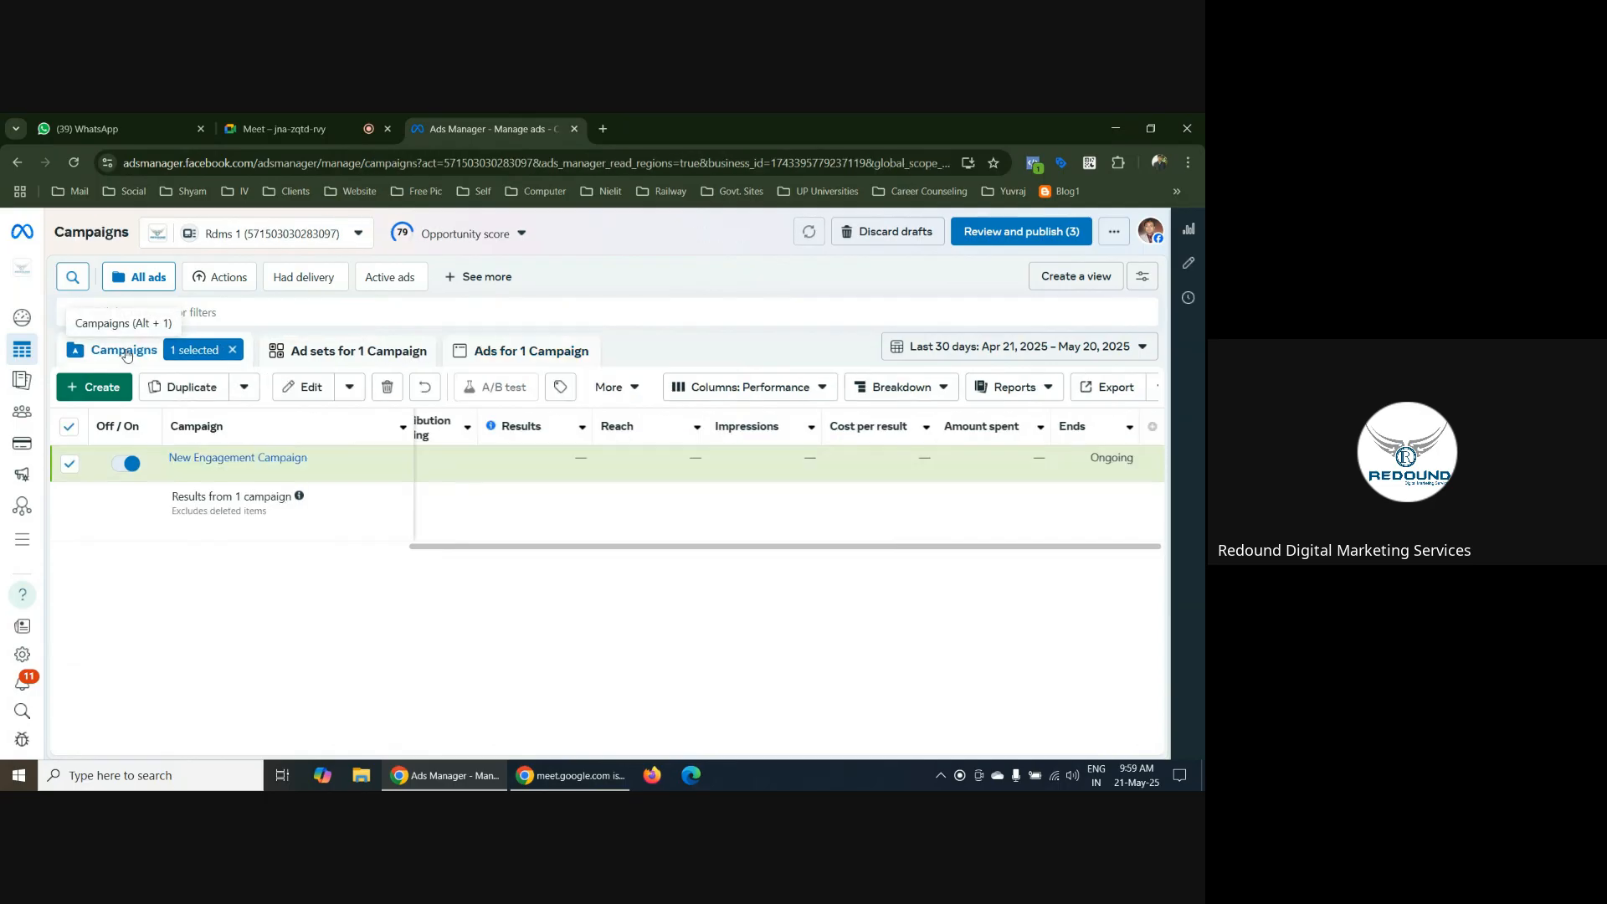
pyautogui.click(232, 355)
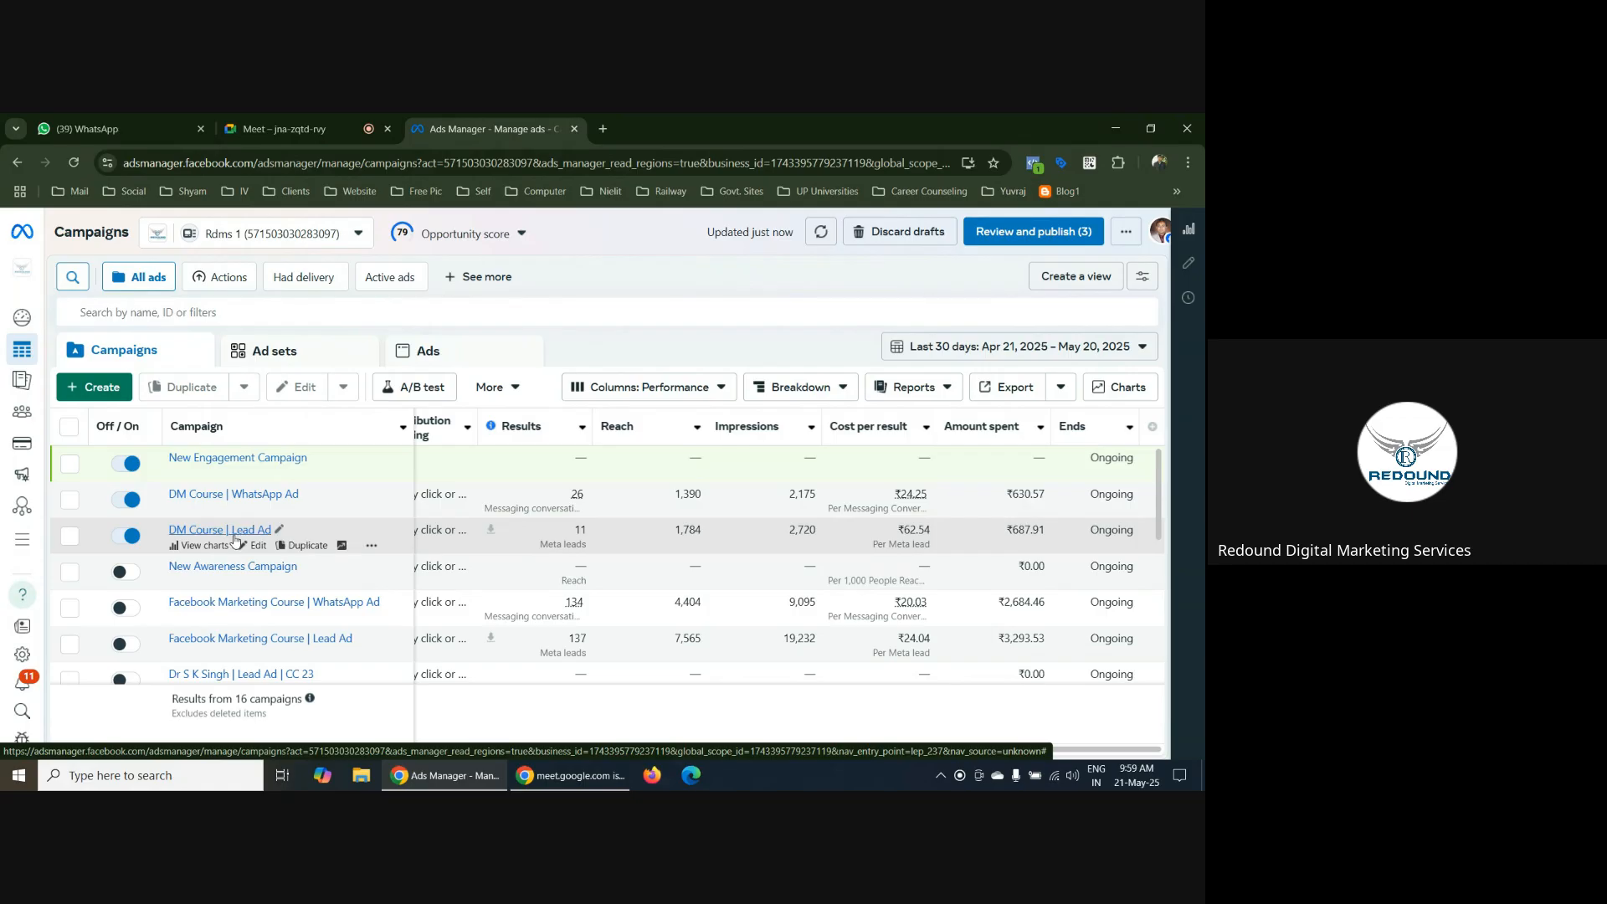
# View the ads of the DM Course | Lead Ad campaign, then return to the campaign list and clear the selection
pyautogui.click(70, 537)
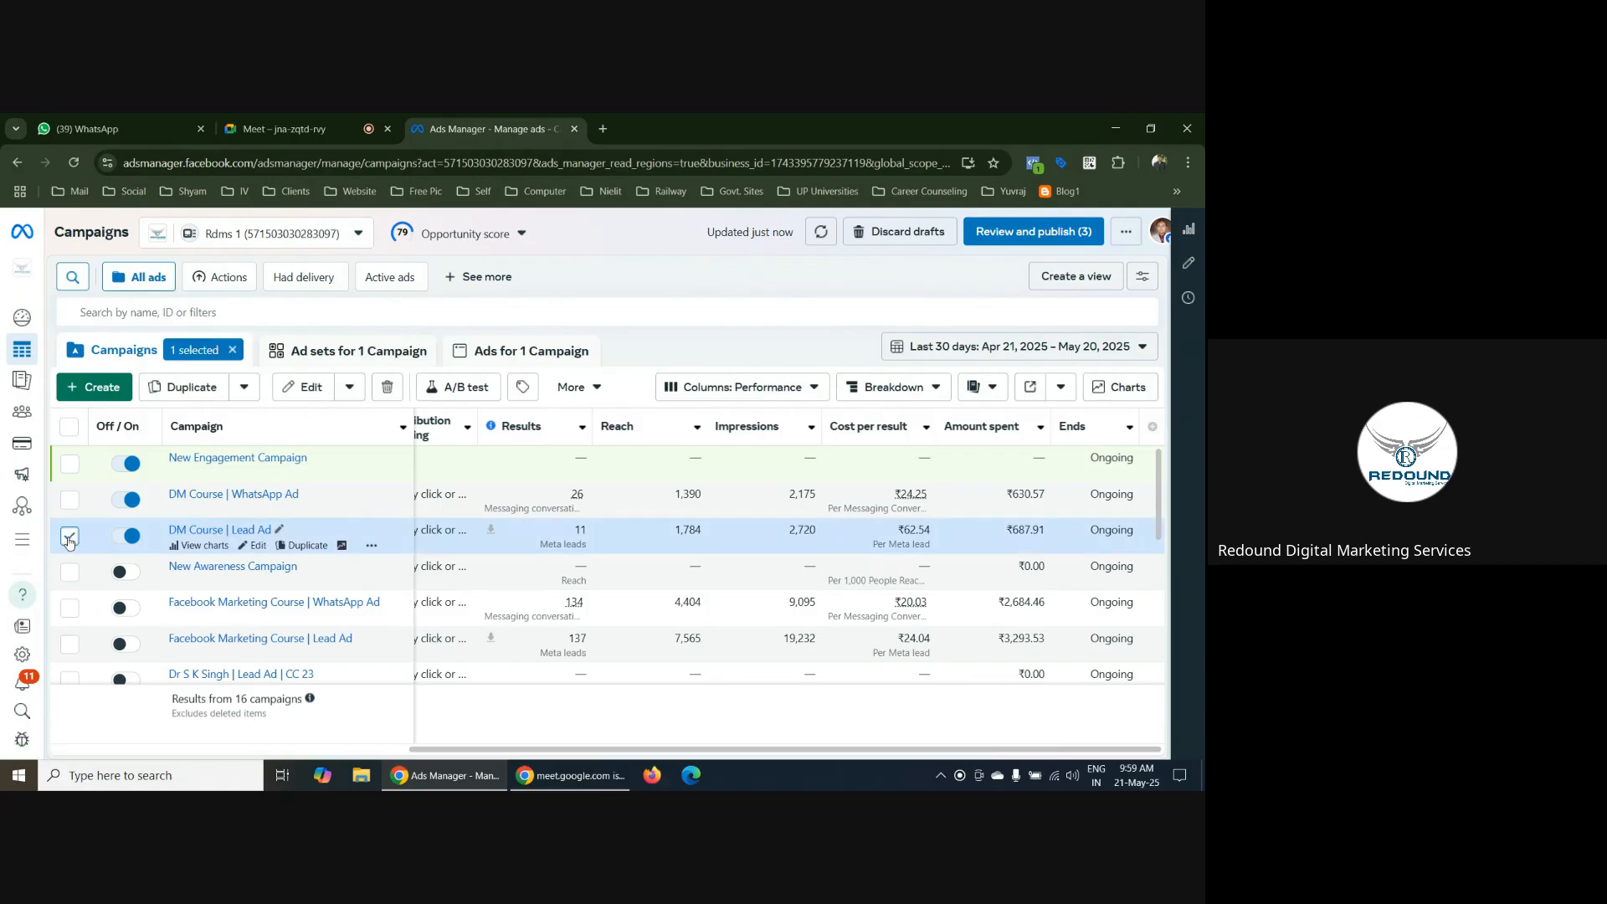
pyautogui.click(540, 351)
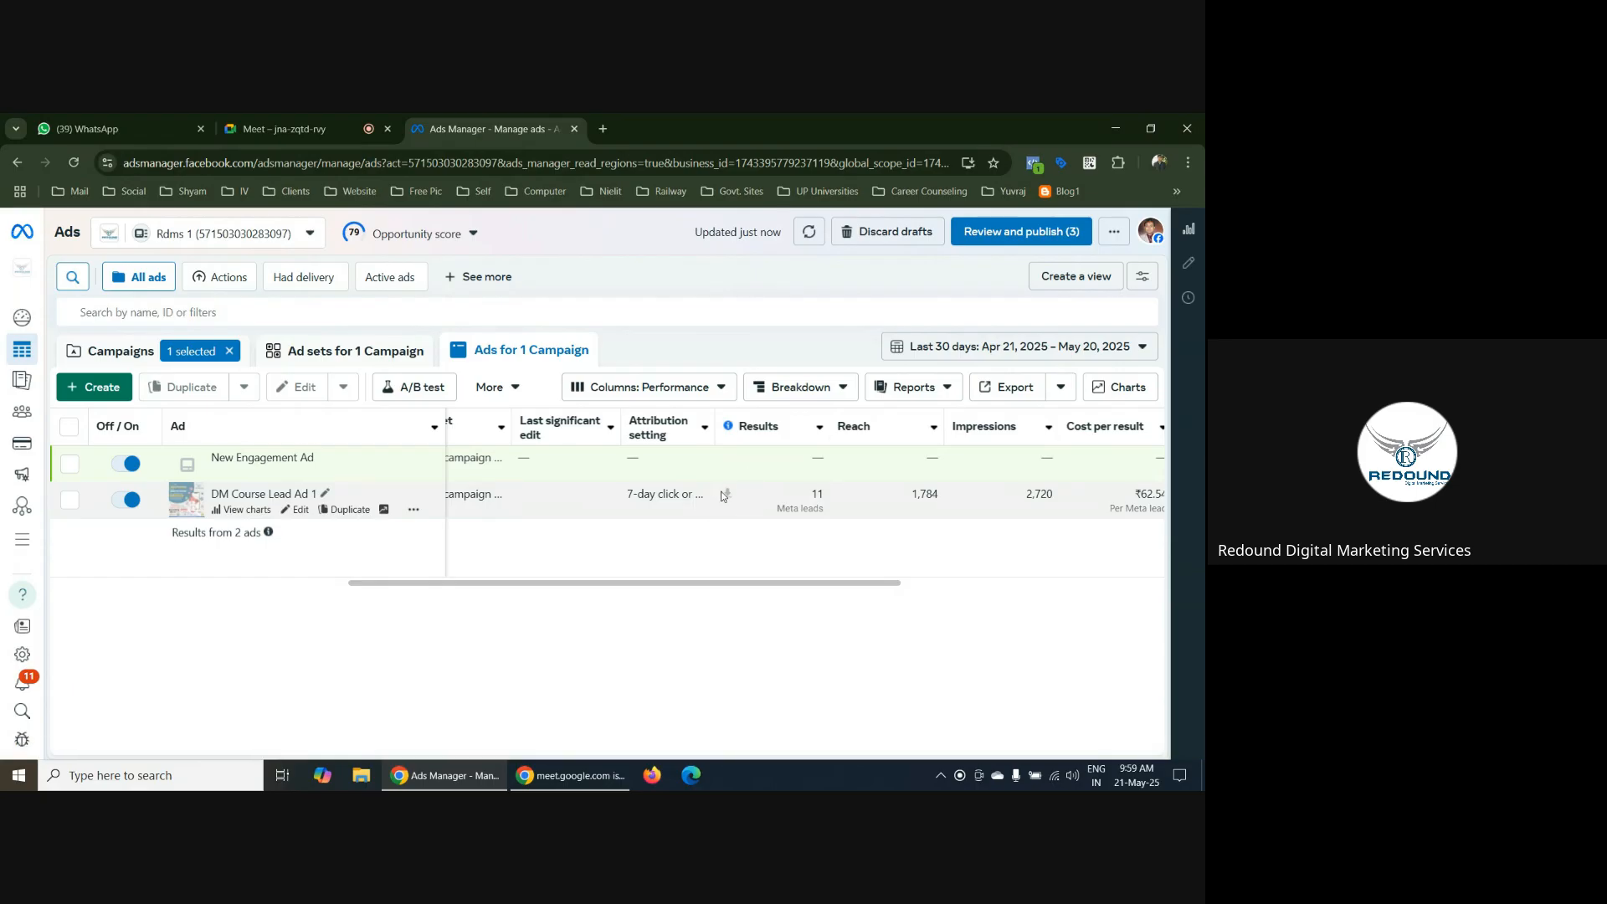
pyautogui.click(117, 359)
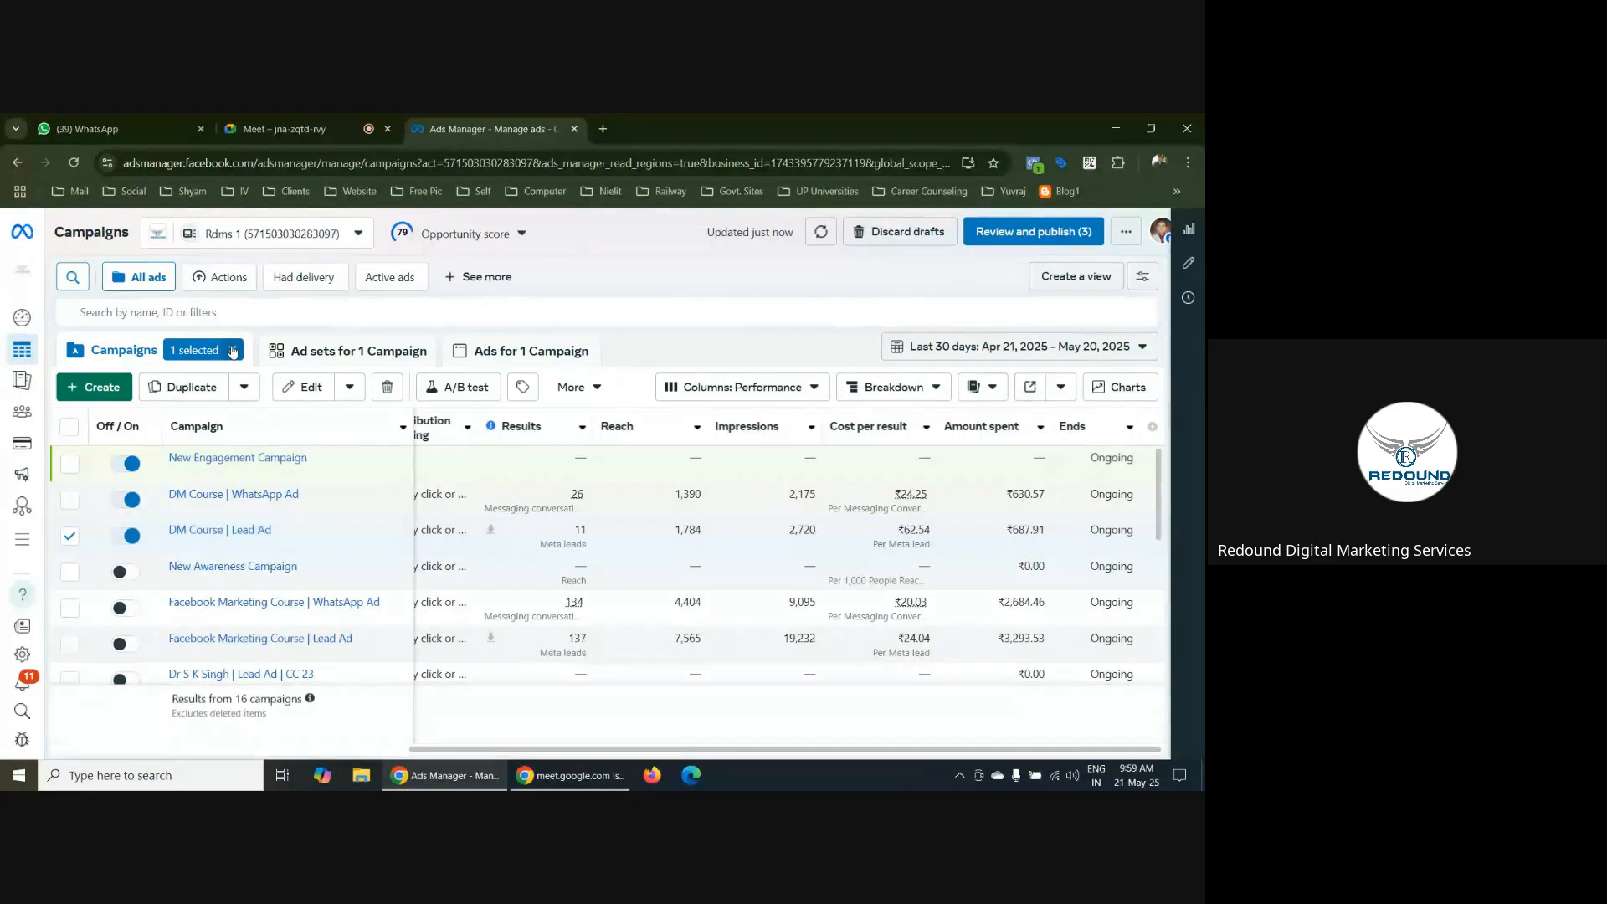
pyautogui.click(234, 351)
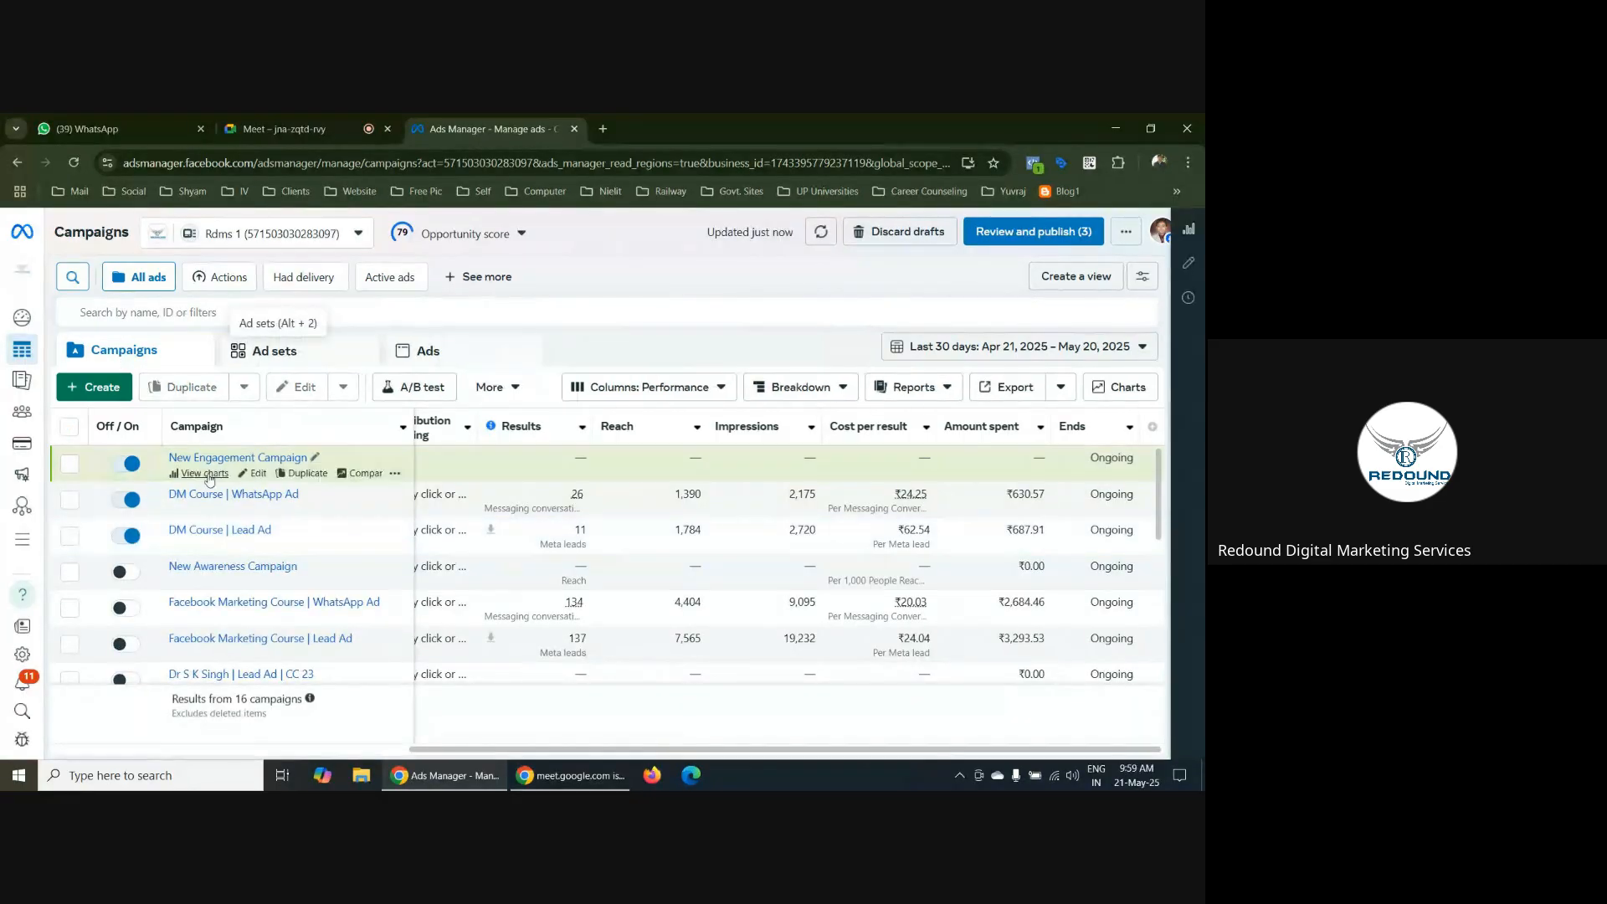
# Open New Engagement Campaign for editing and set the conversion location of New Engagement Ad Set to Website
pyautogui.click(258, 474)
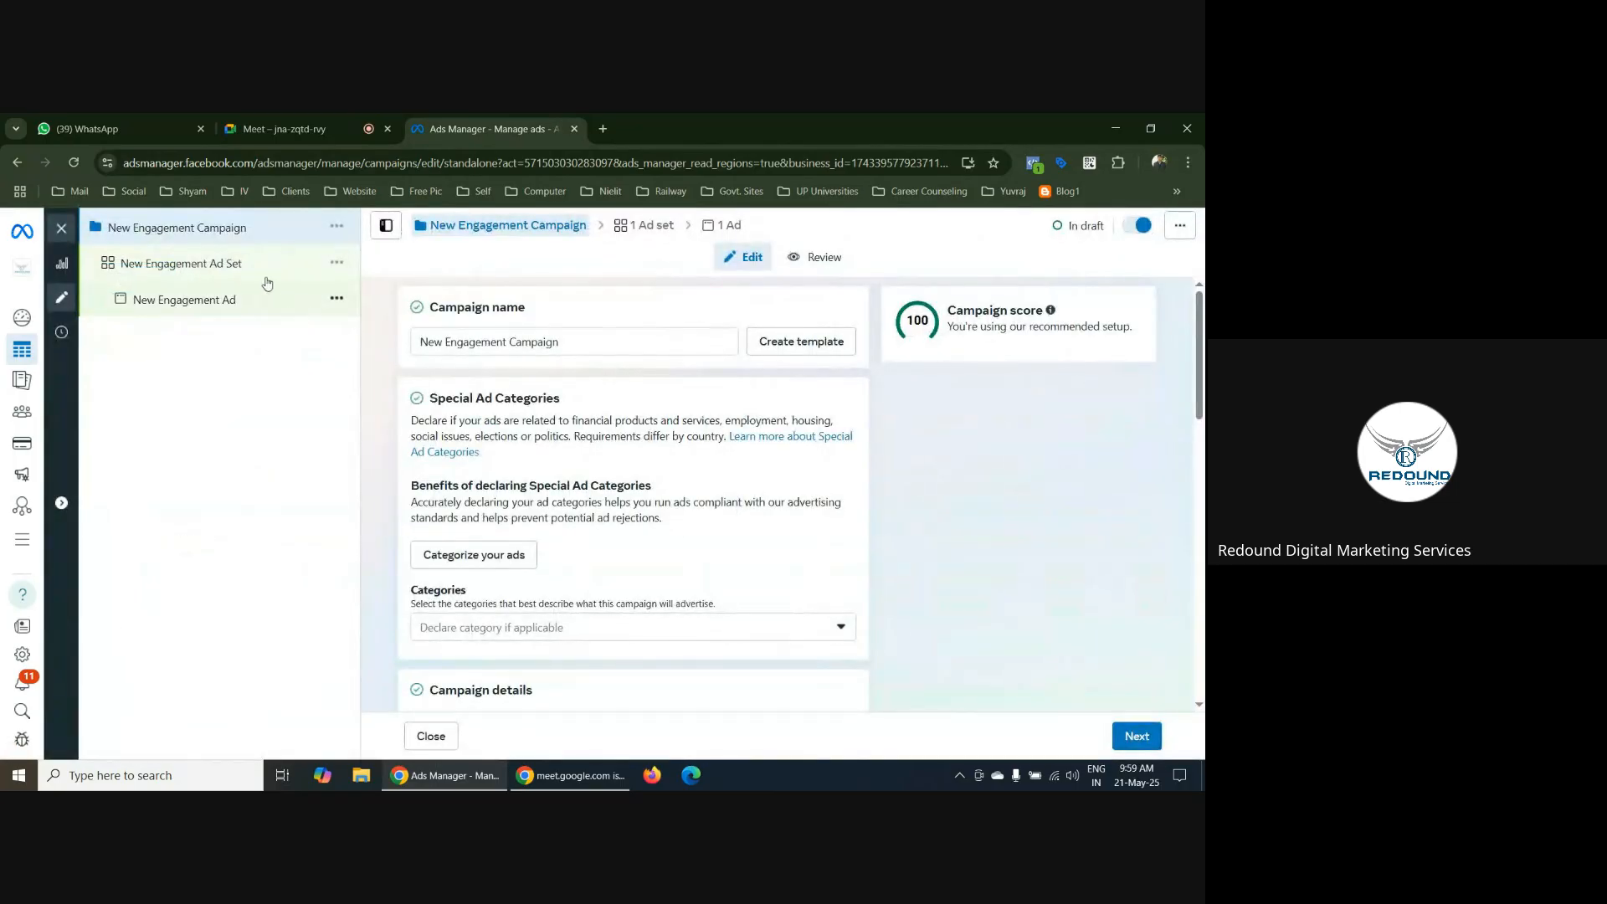
pyautogui.click(213, 266)
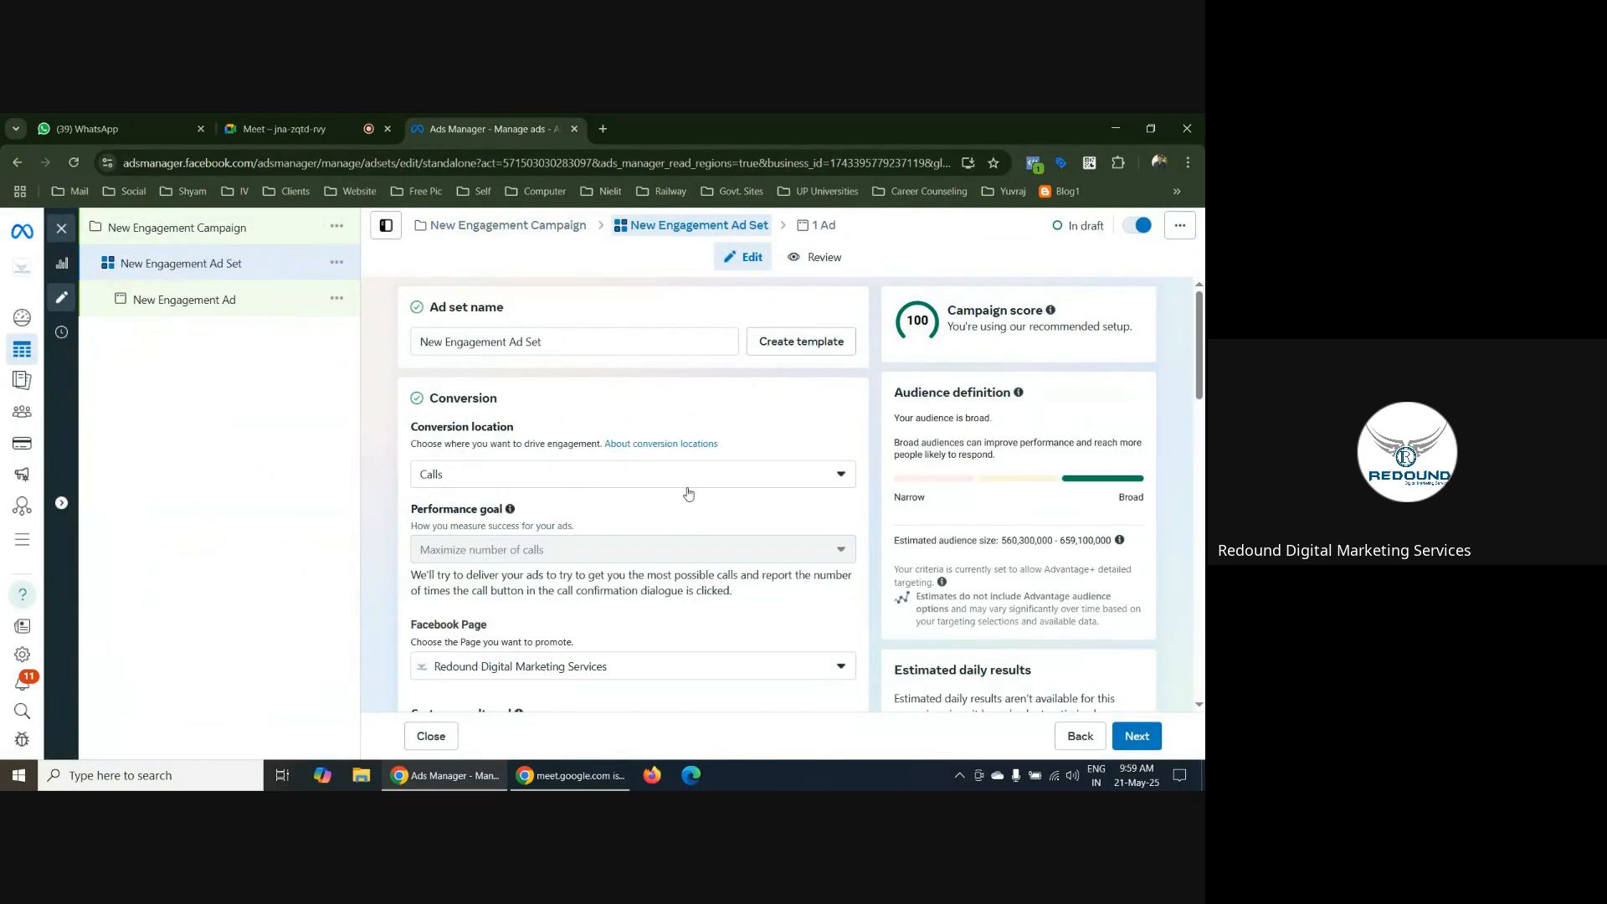
pyautogui.click(575, 474)
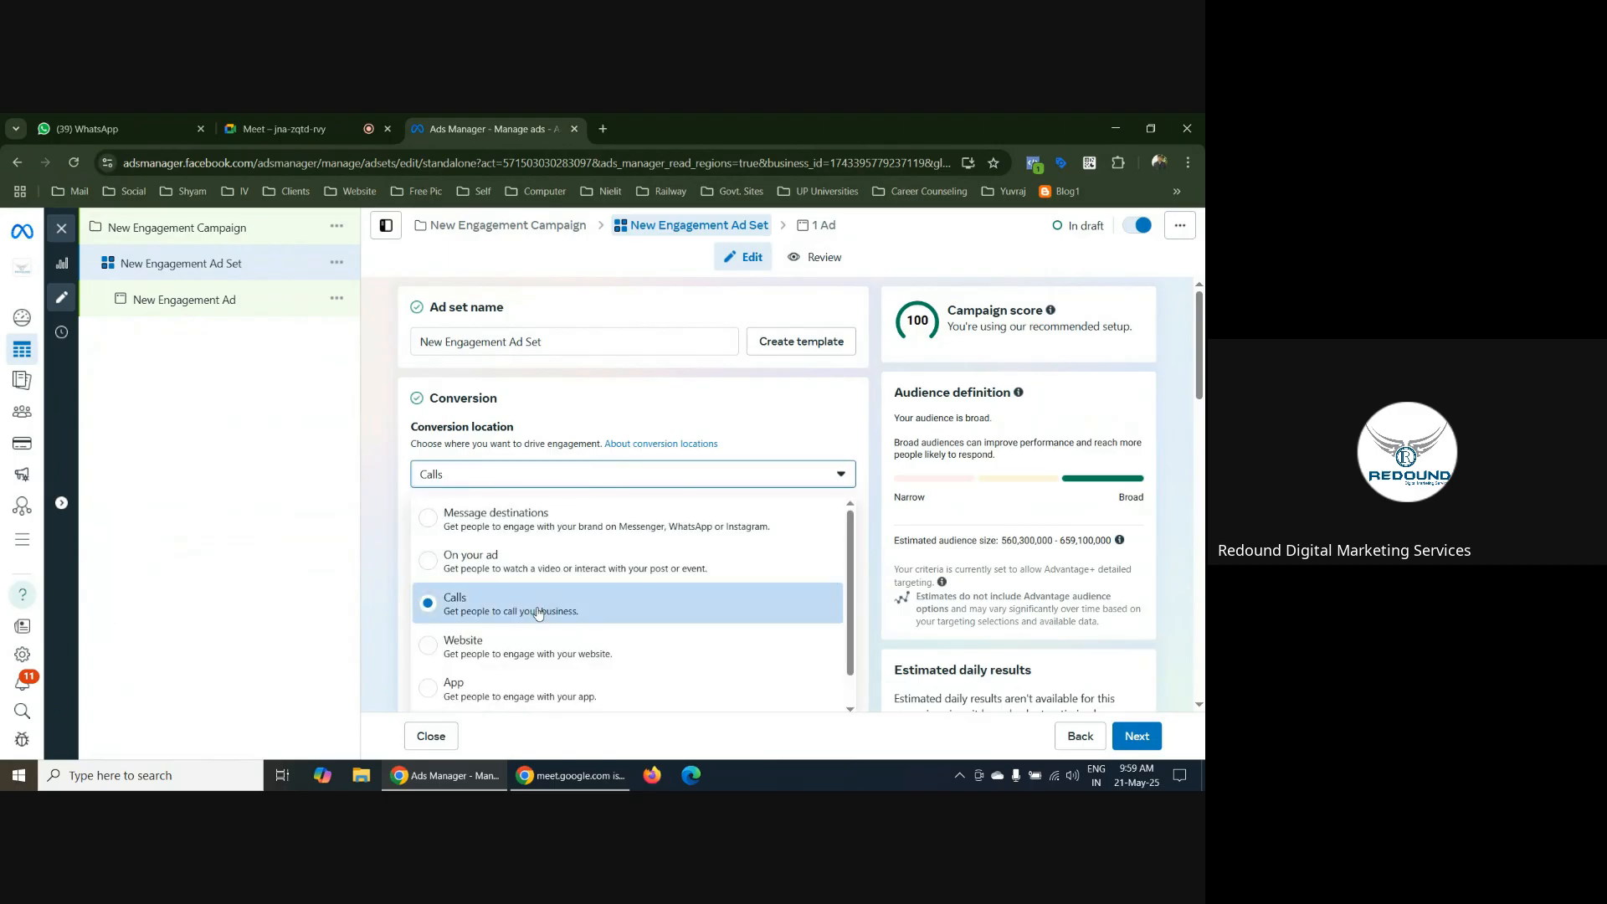
pyautogui.click(430, 654)
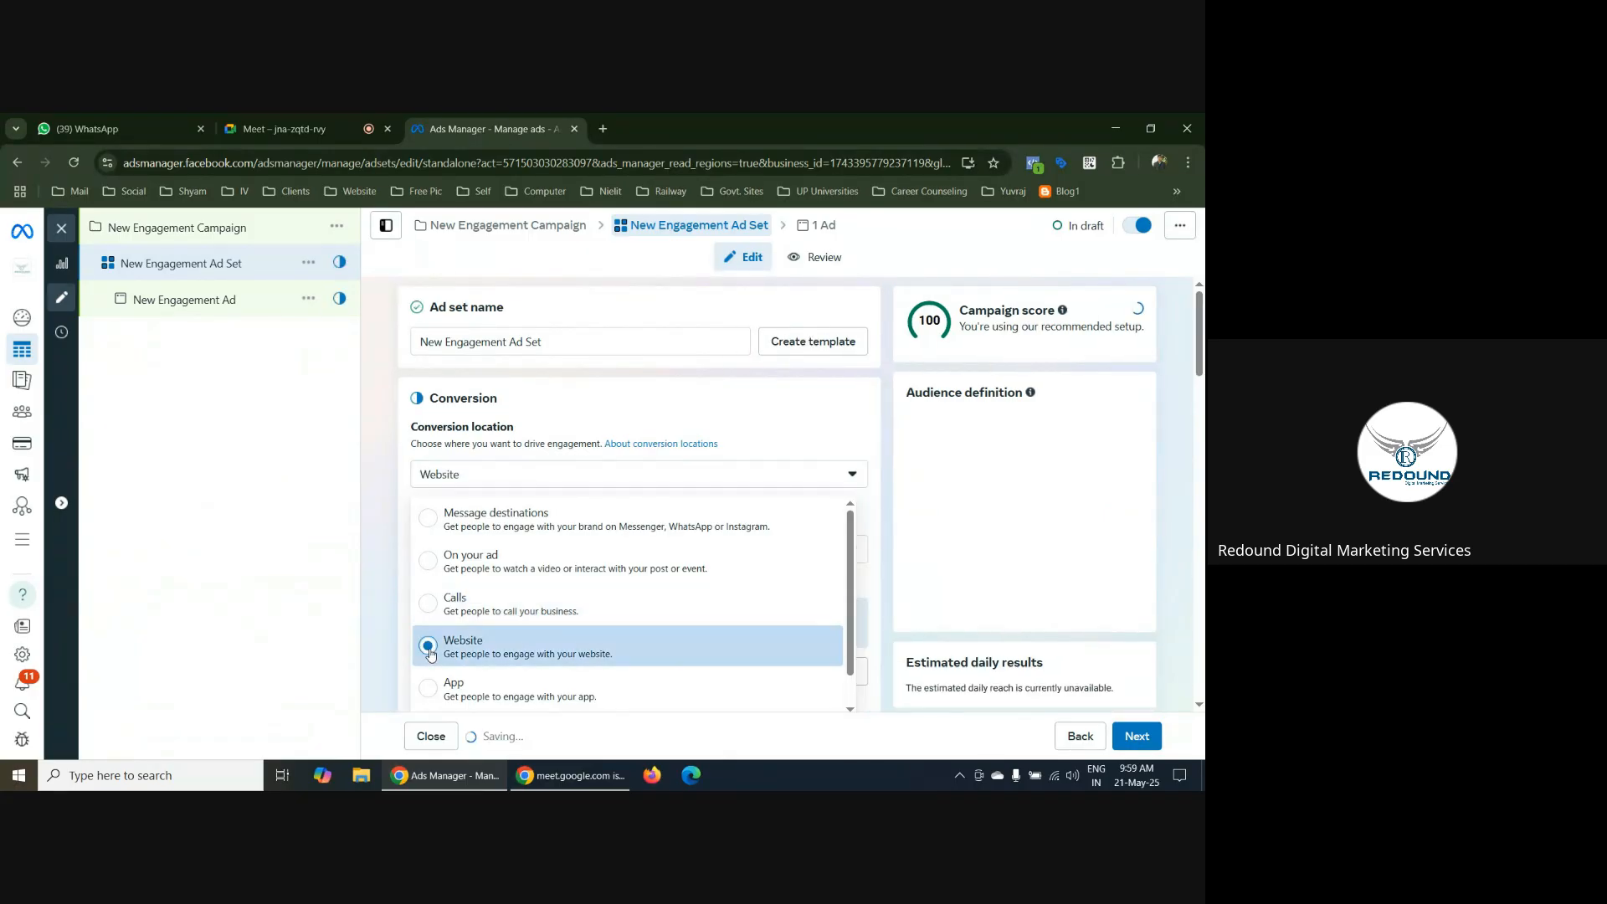
# Examine the Website conversion settings: performance goal options, Meta Pixel dataset requirement, cost per result goal and standard attribution selections
pyautogui.scroll(-1, 937, 470)
pyautogui.scroll(-2, 937, 470)
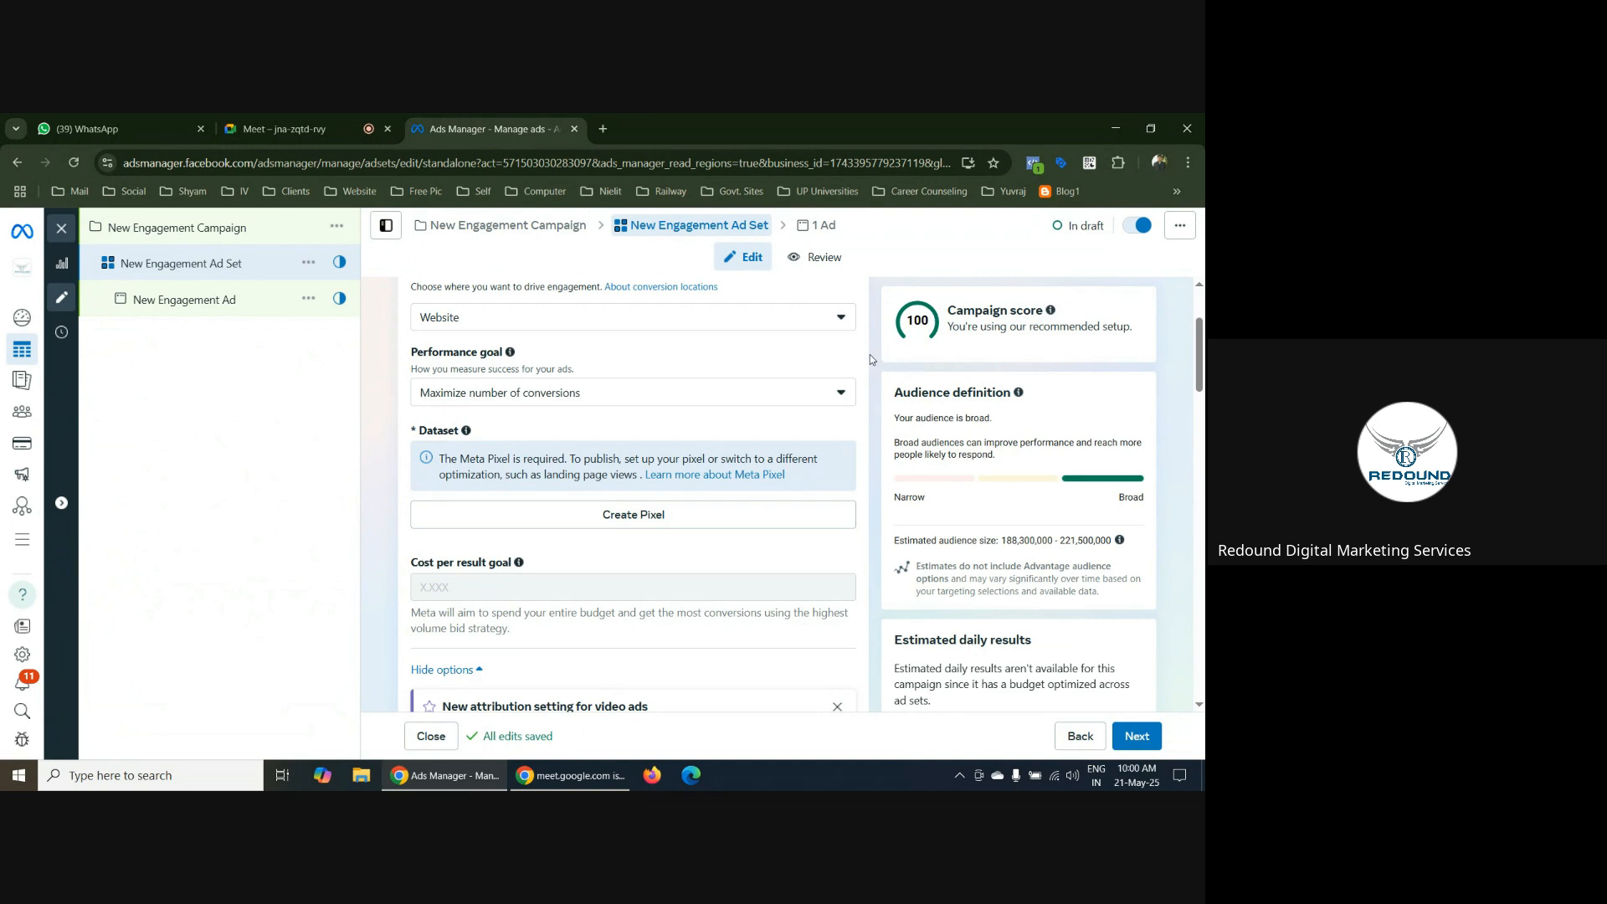
pyautogui.click(560, 392)
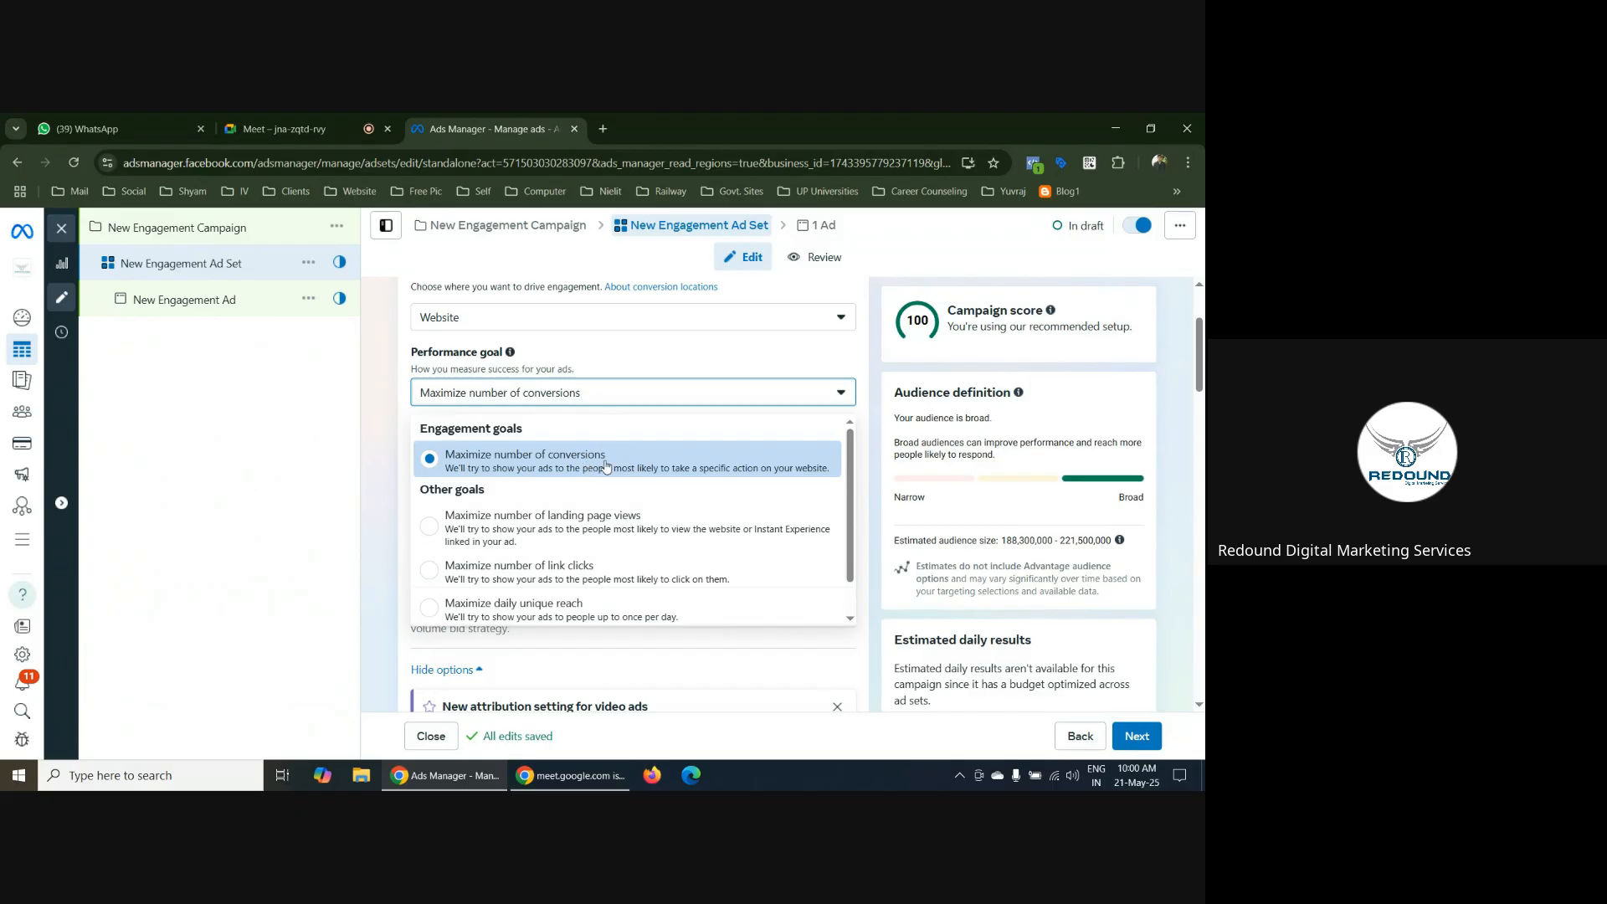
pyautogui.scroll(-1, 649, 503)
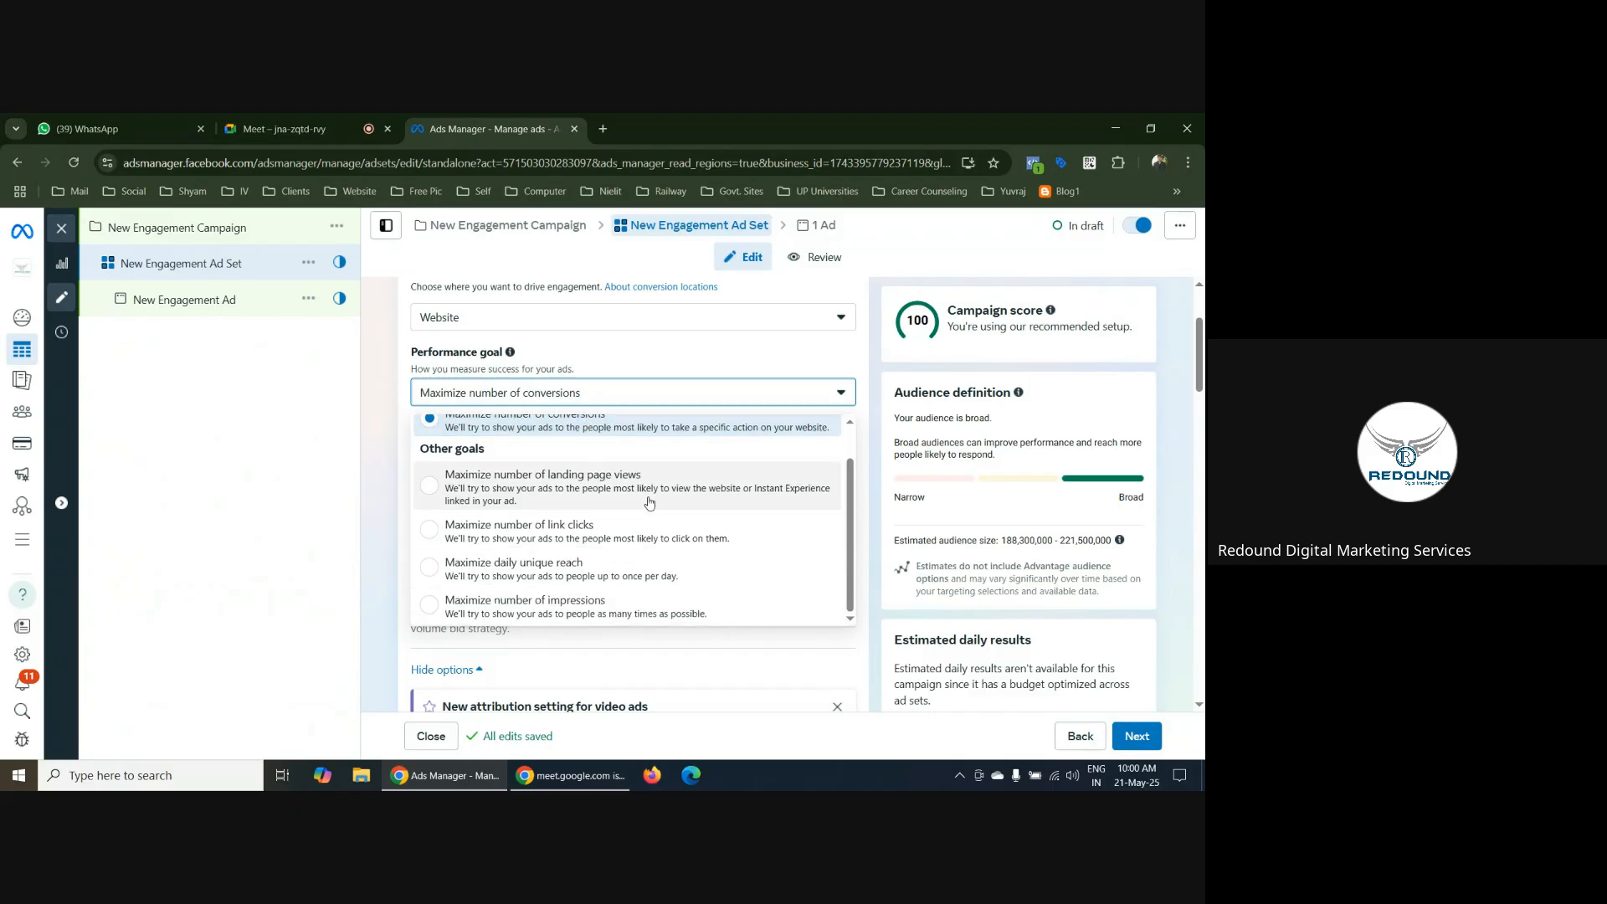
pyautogui.scroll(1, 653, 518)
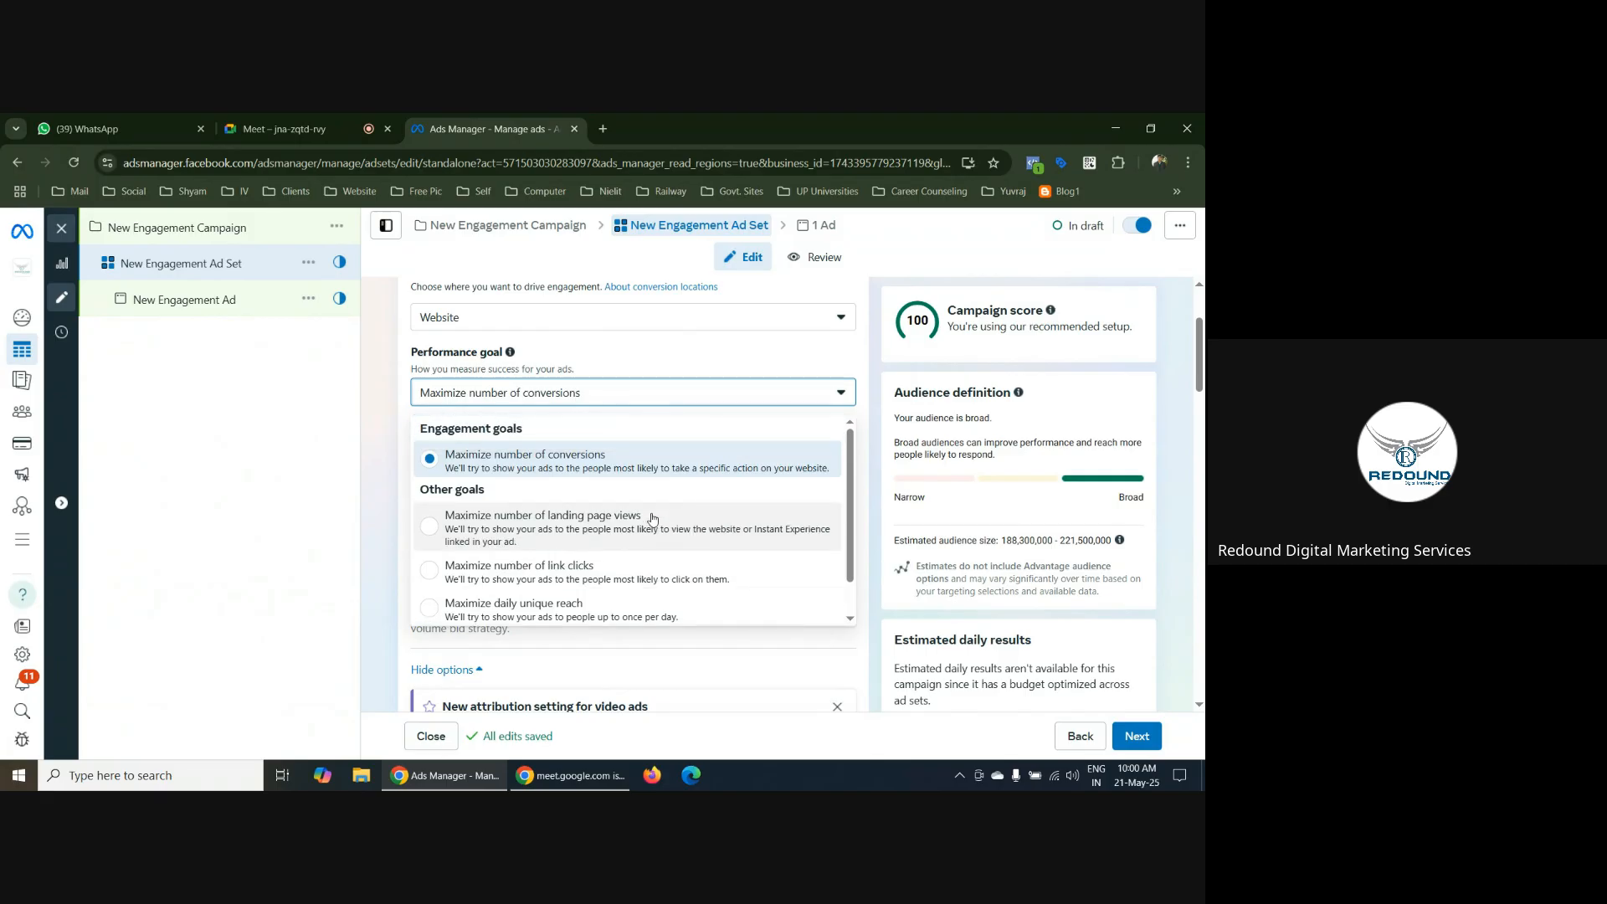
pyautogui.click(875, 388)
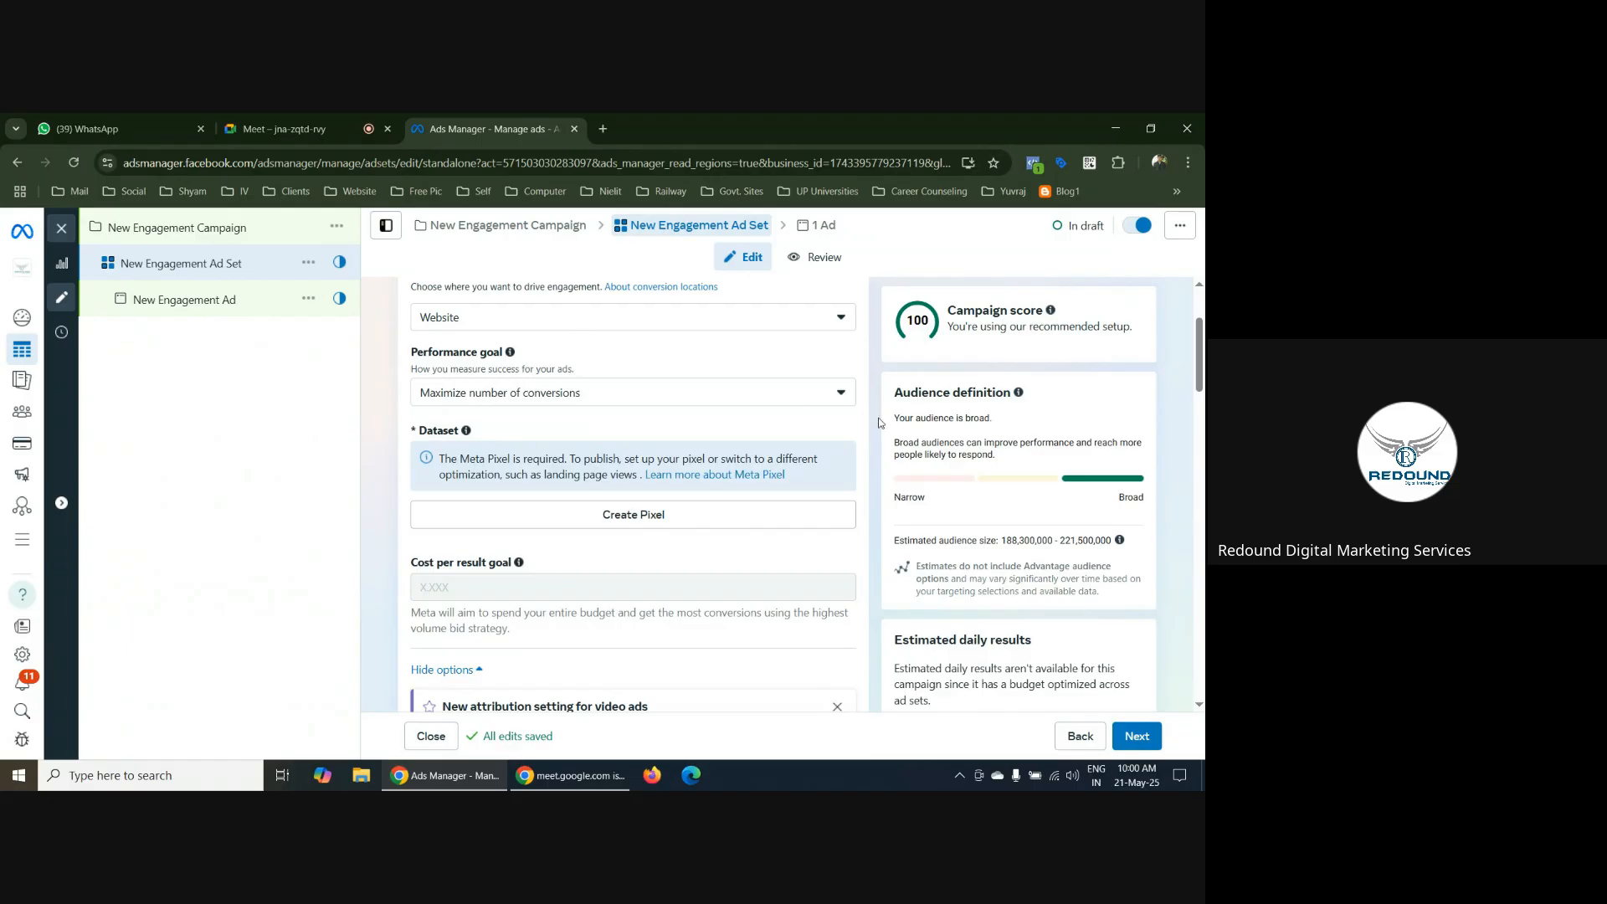
pyautogui.scroll(1, 876, 422)
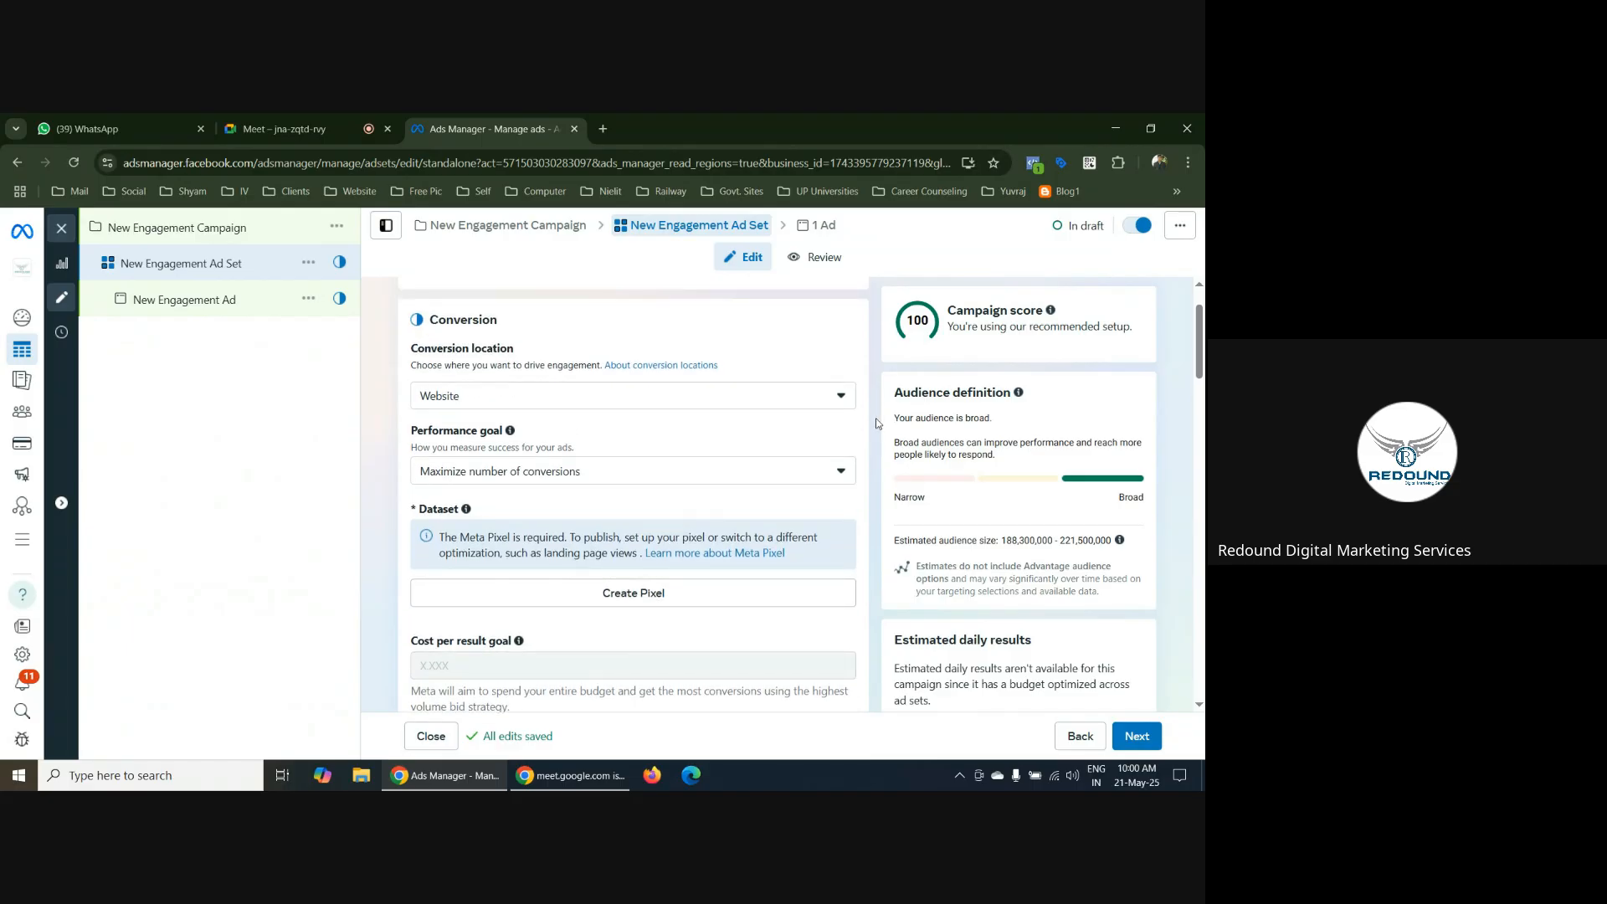
pyautogui.scroll(-2, 565, 404)
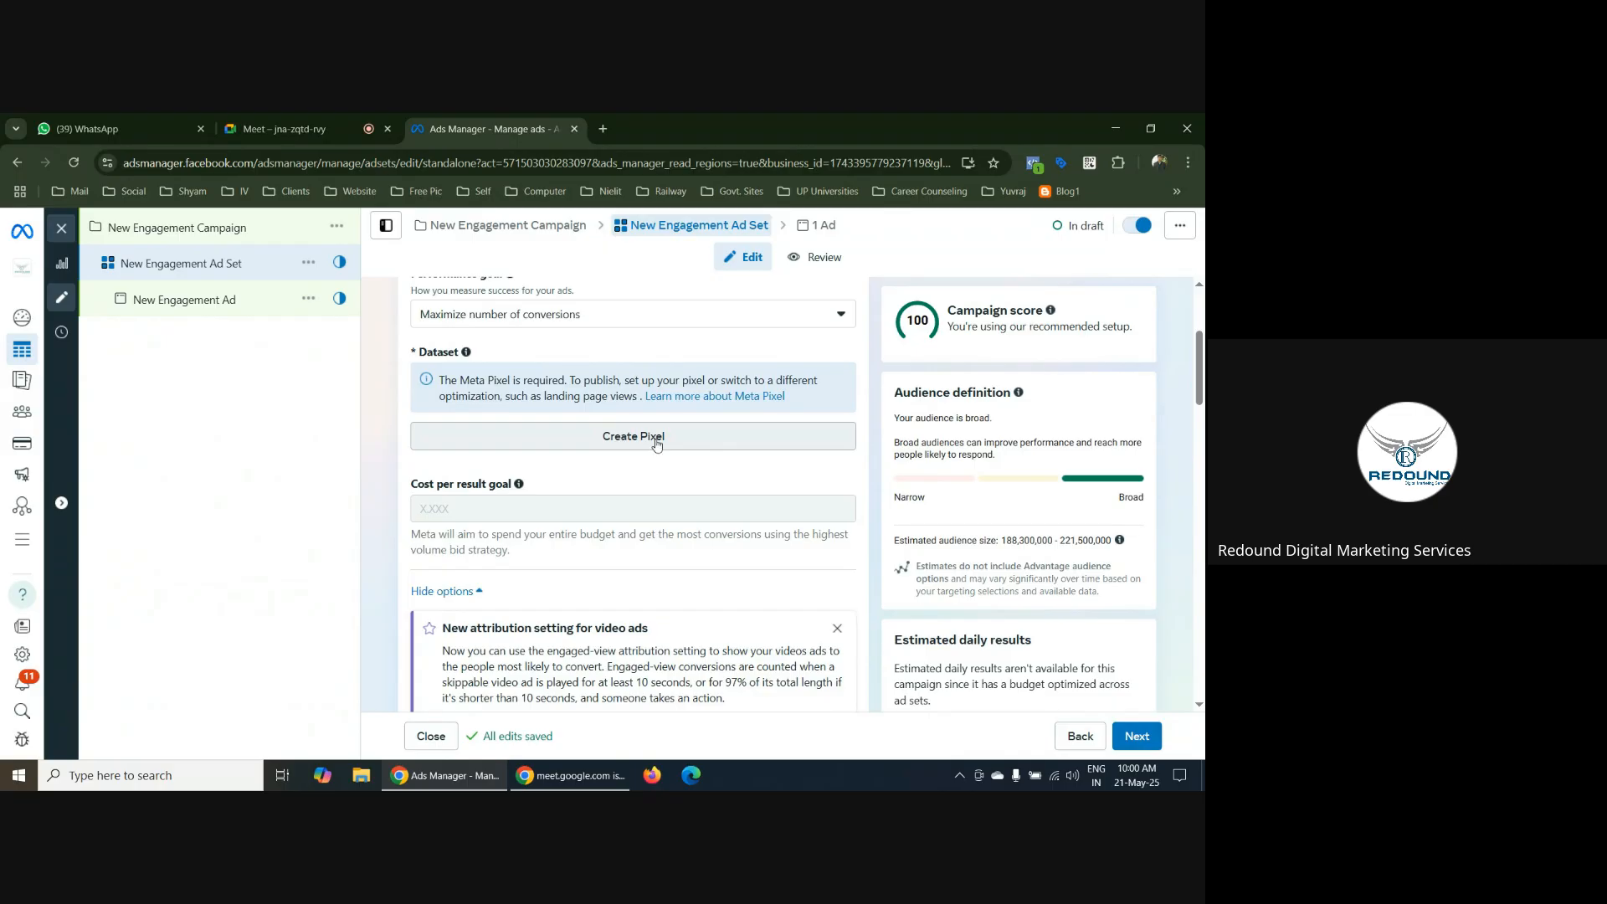
pyautogui.scroll(-5, 710, 446)
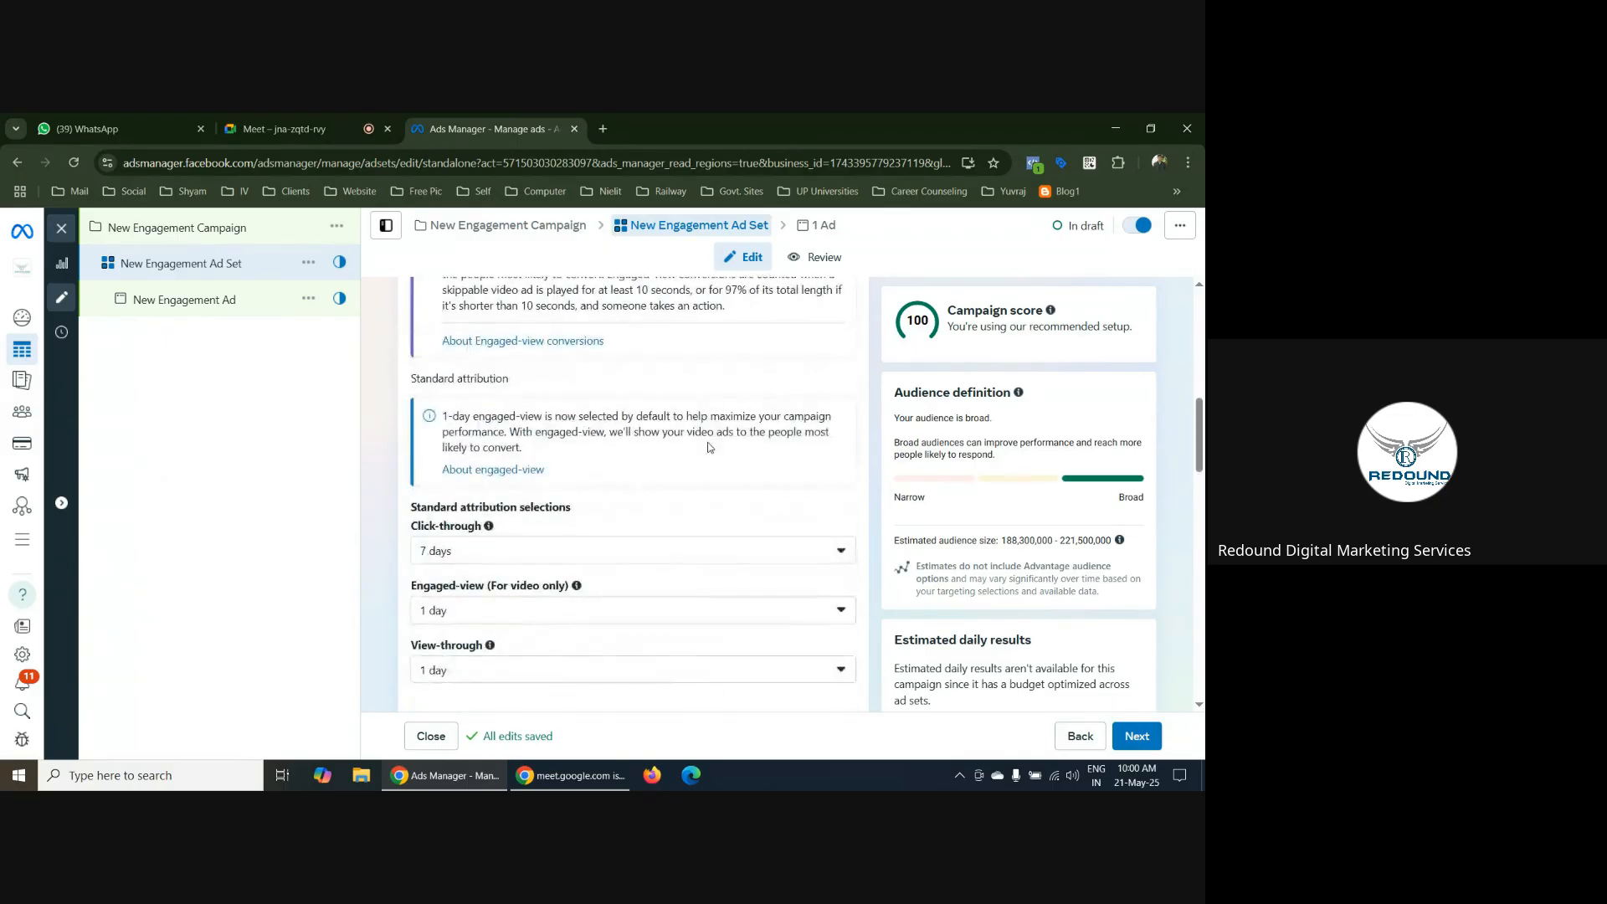
pyautogui.scroll(5, 710, 447)
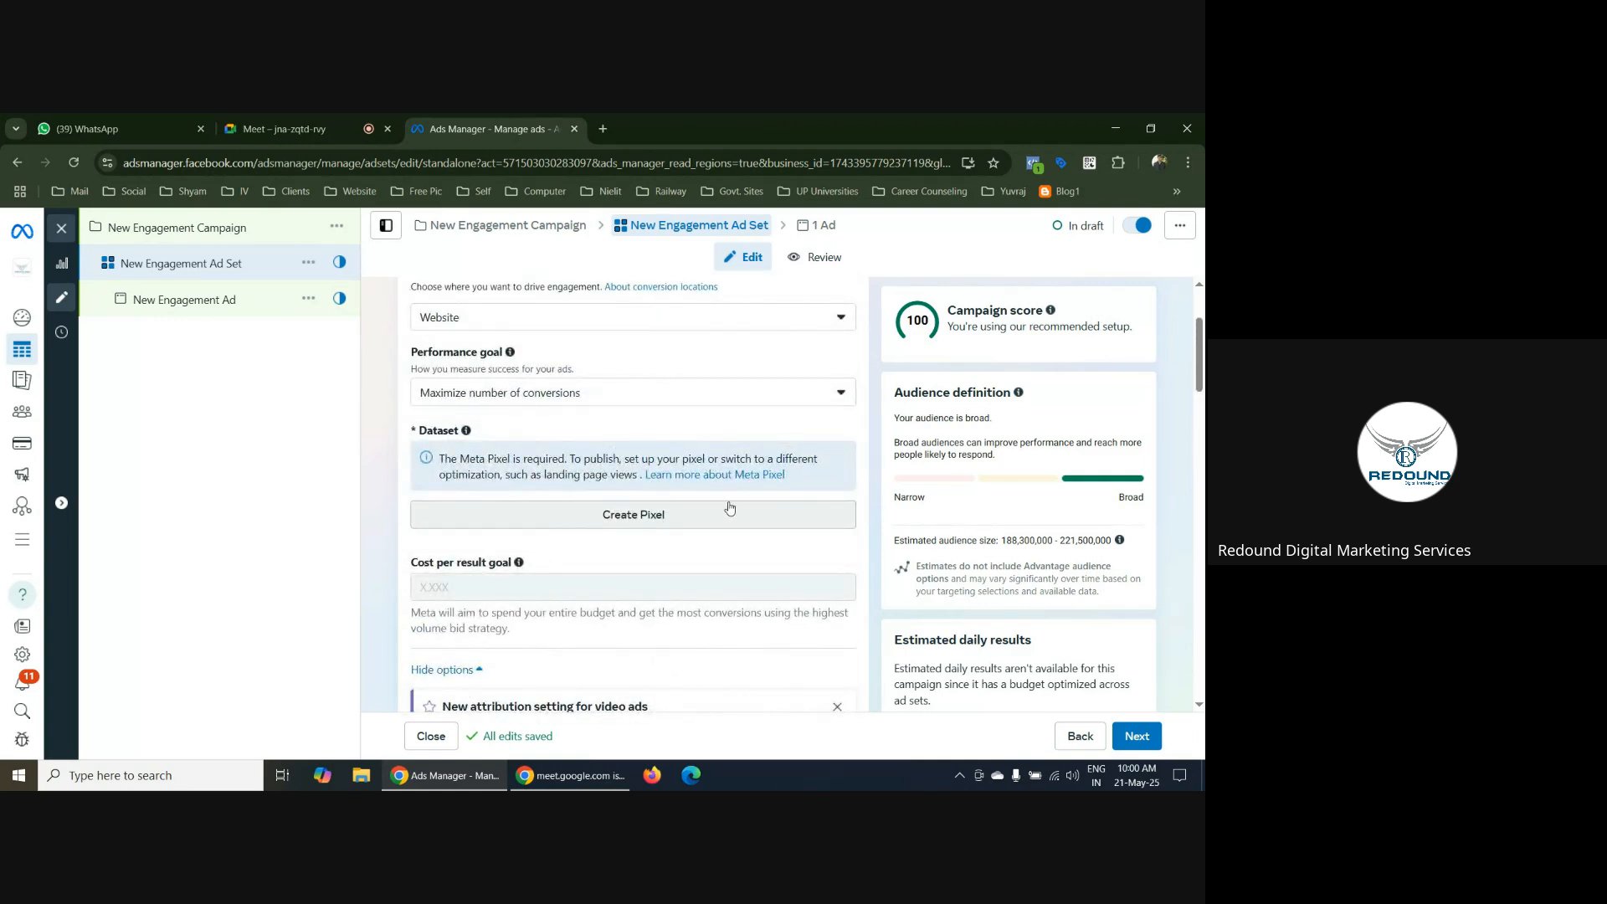
pyautogui.scroll(1, 729, 508)
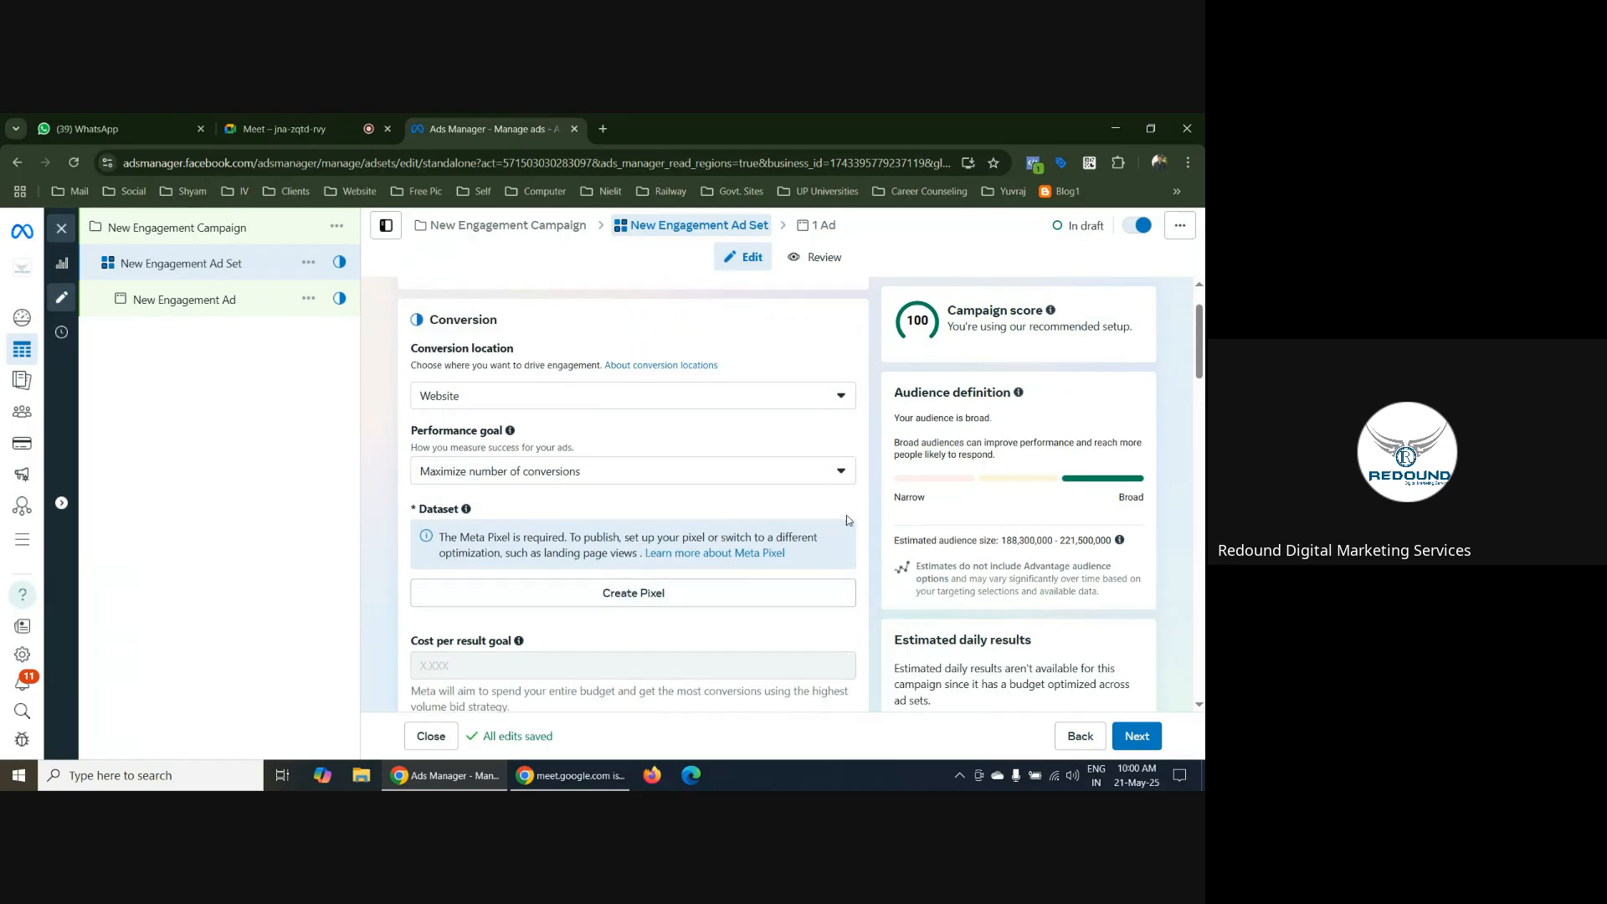
# Look through the ad set's conversion location options, from Message destinations to Facebook Page, without choosing a different one
pyautogui.click(775, 394)
pyautogui.scroll(-4, 664, 503)
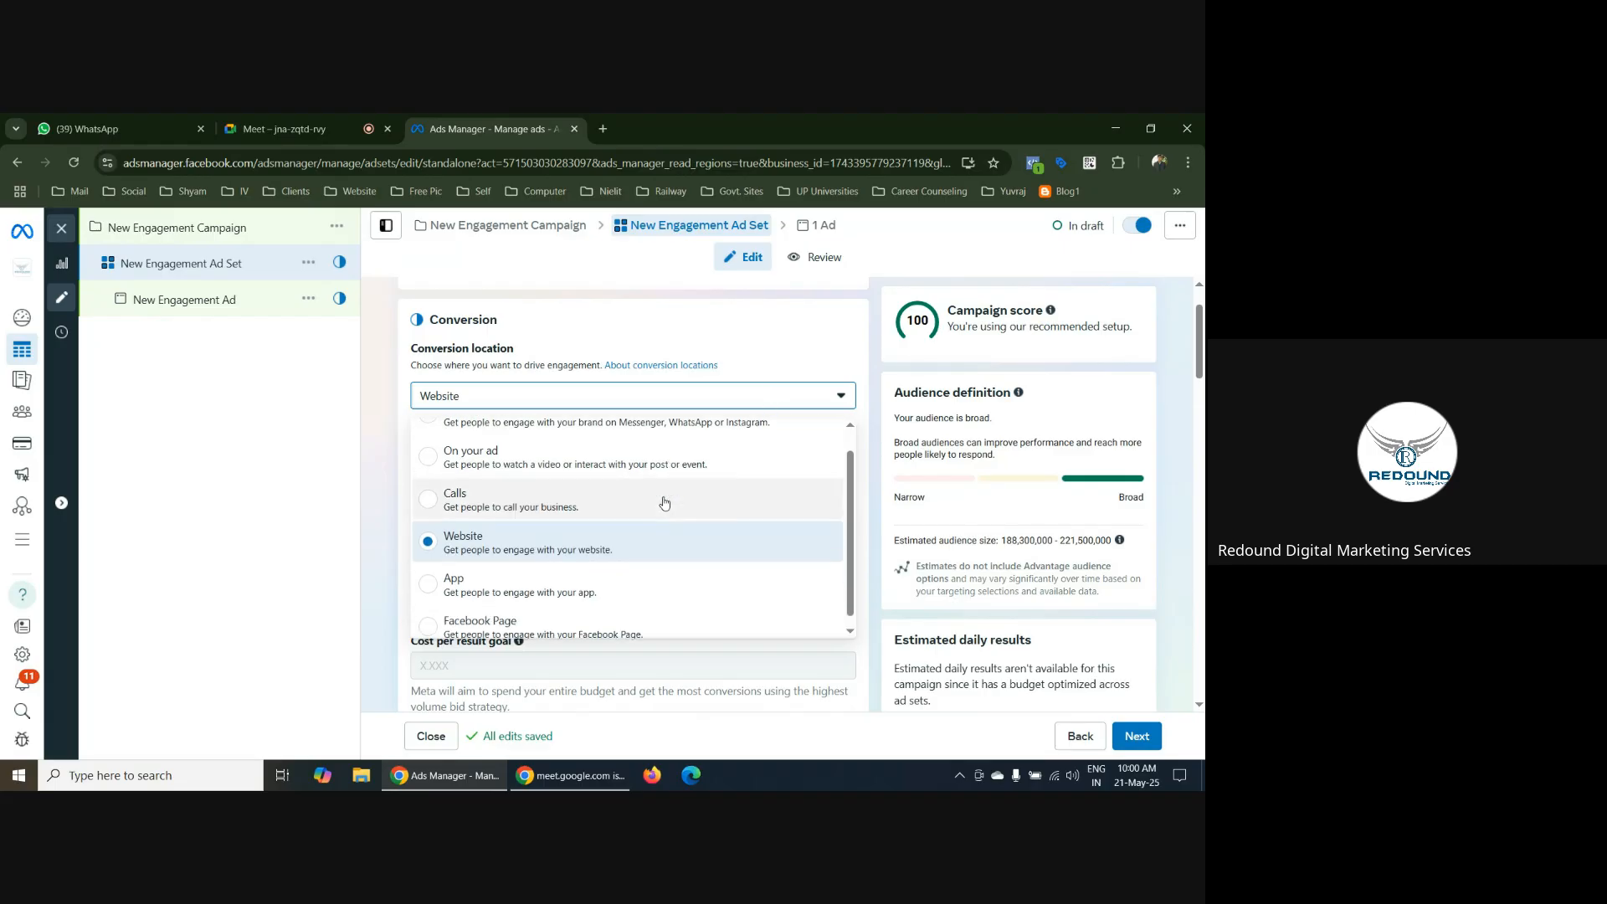
pyautogui.scroll(2, 621, 376)
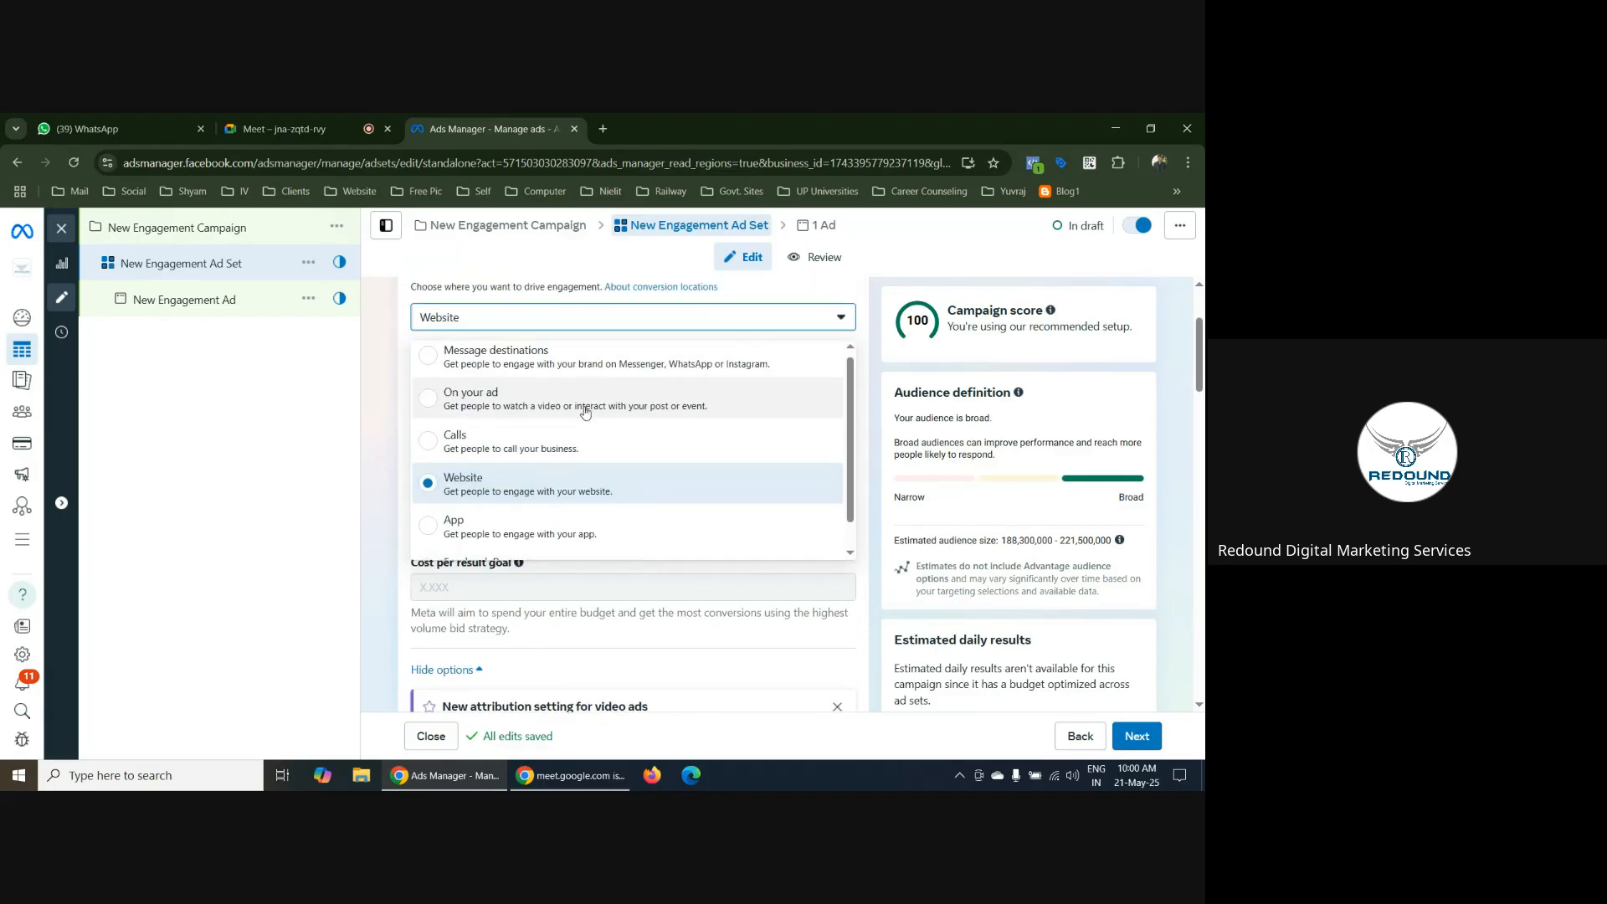
pyautogui.scroll(-2, 621, 487)
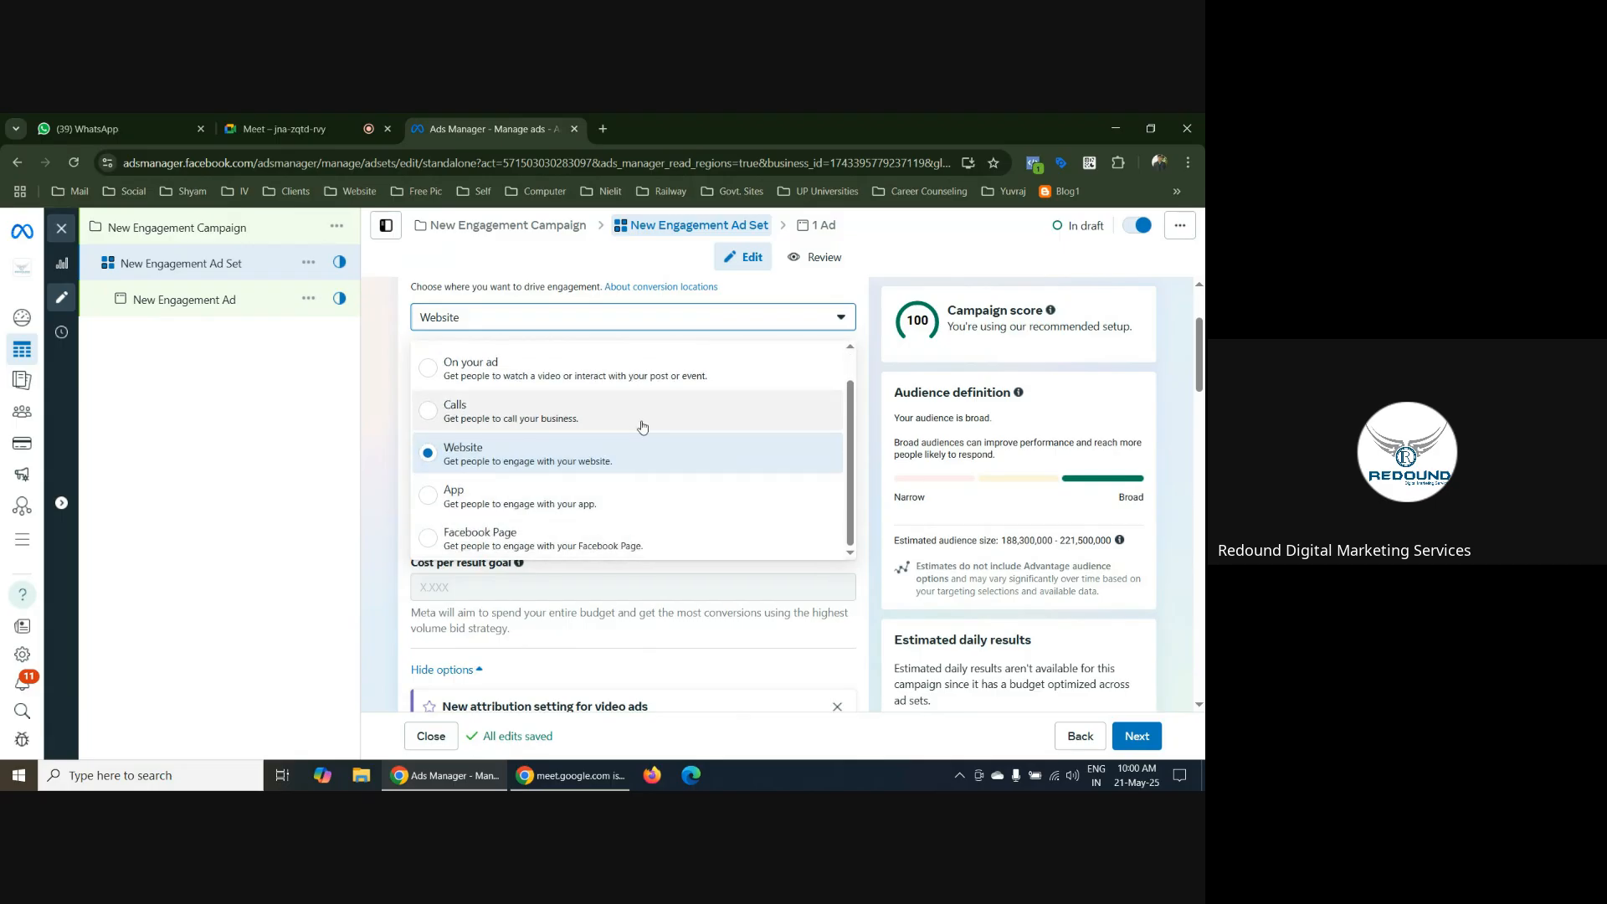
pyautogui.scroll(1, 667, 427)
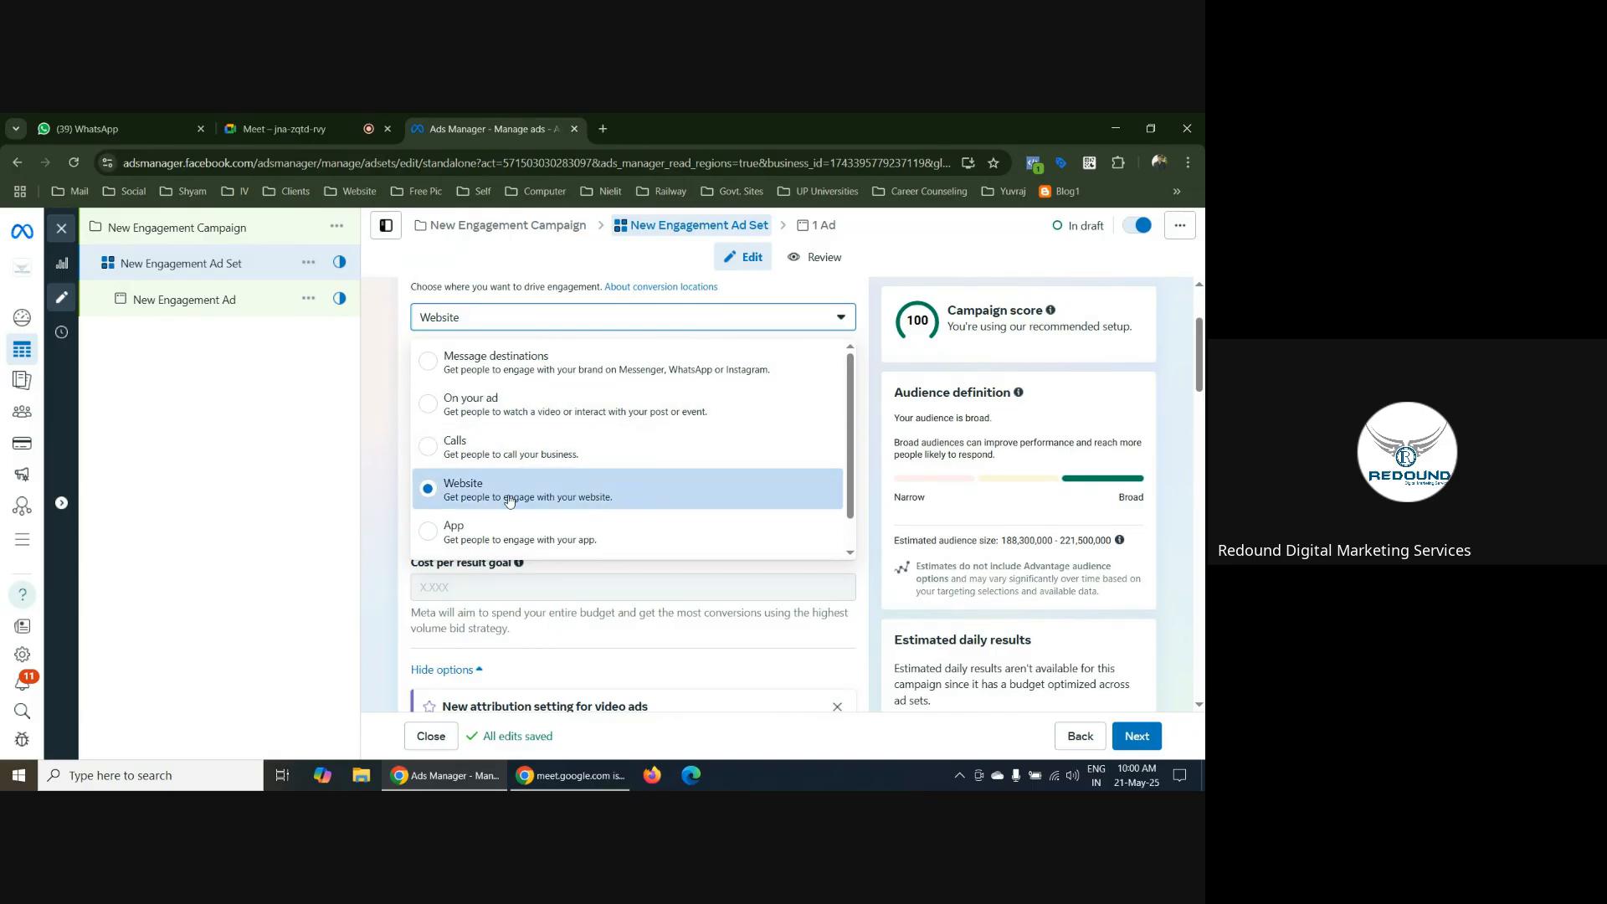
pyautogui.scroll(-1, 566, 496)
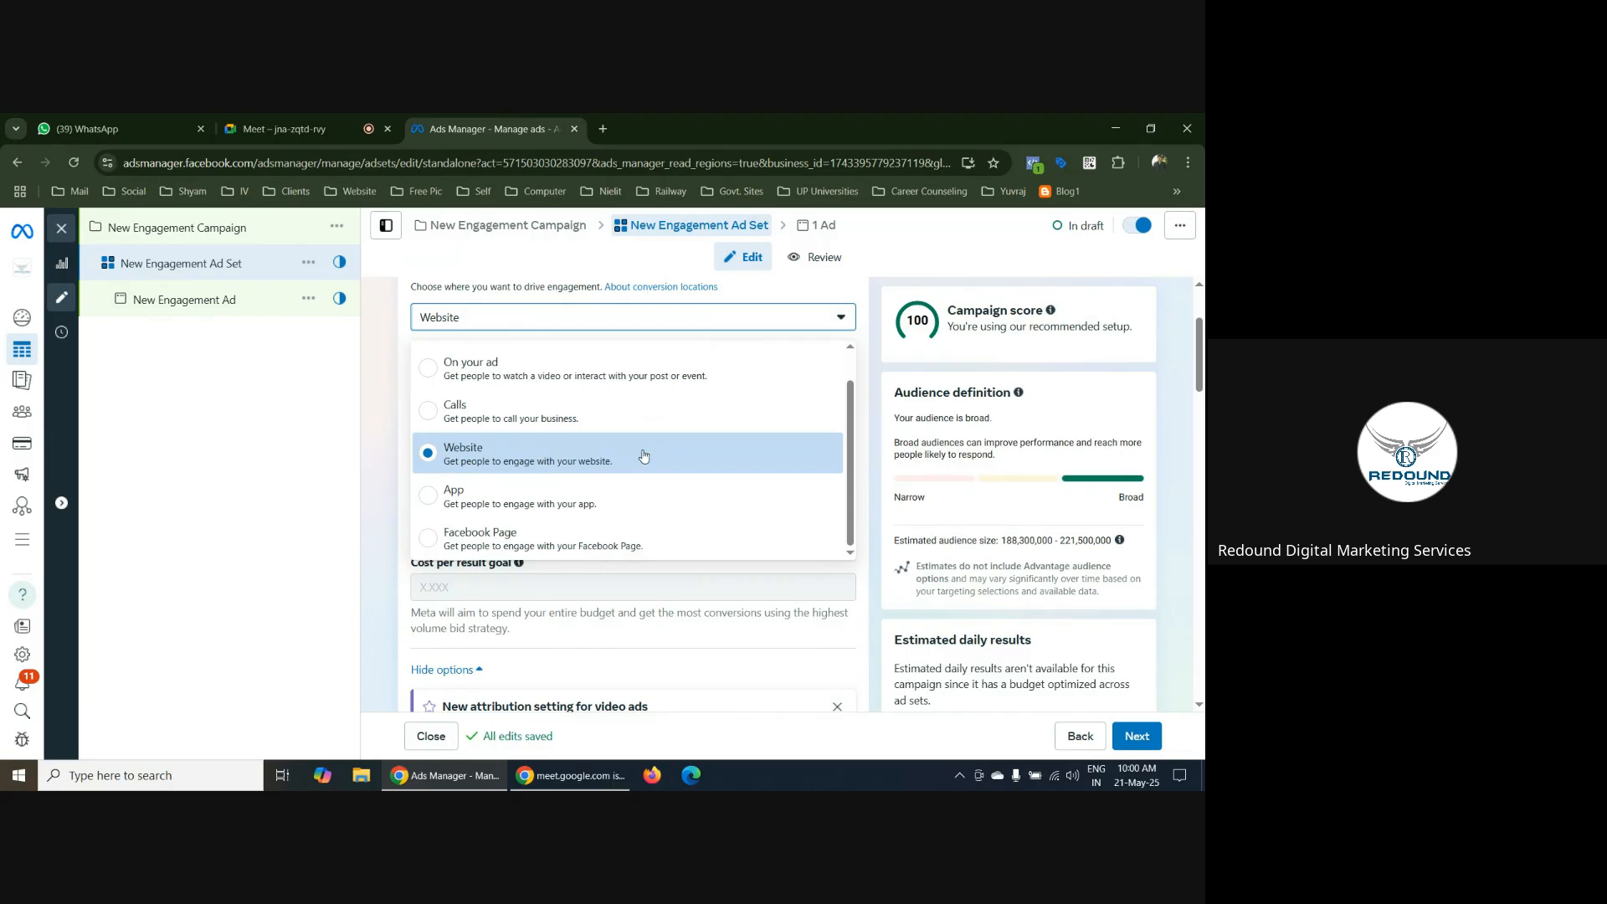
pyautogui.scroll(-2, 556, 541)
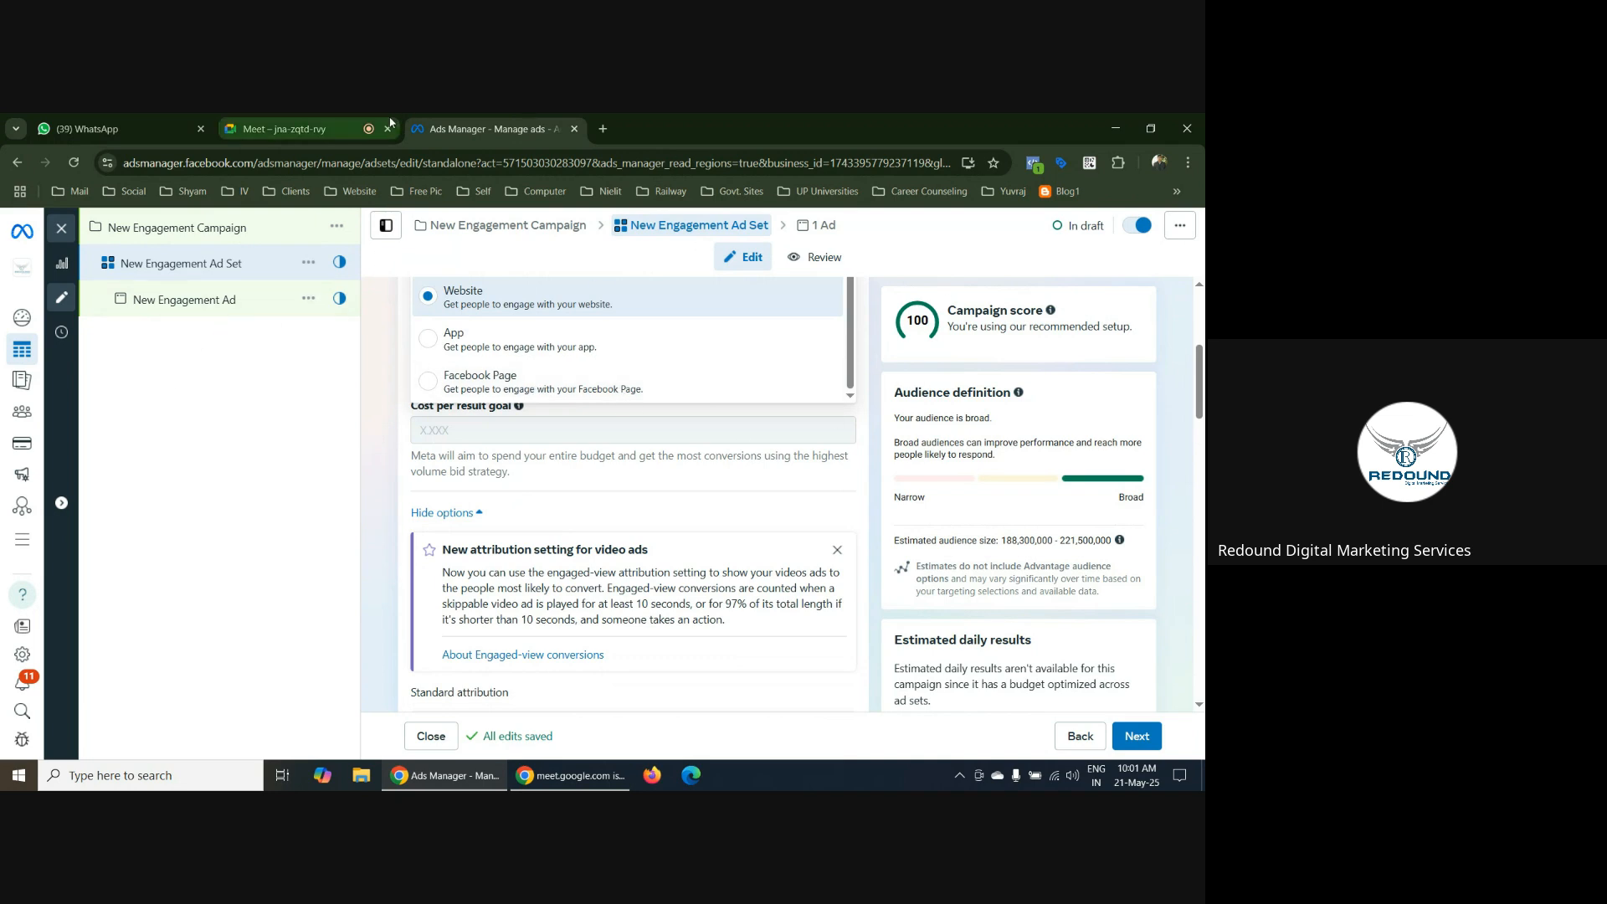
# Switch to the Google Meet call and stop the meeting recording through its recording settings
pyautogui.click(290, 128)
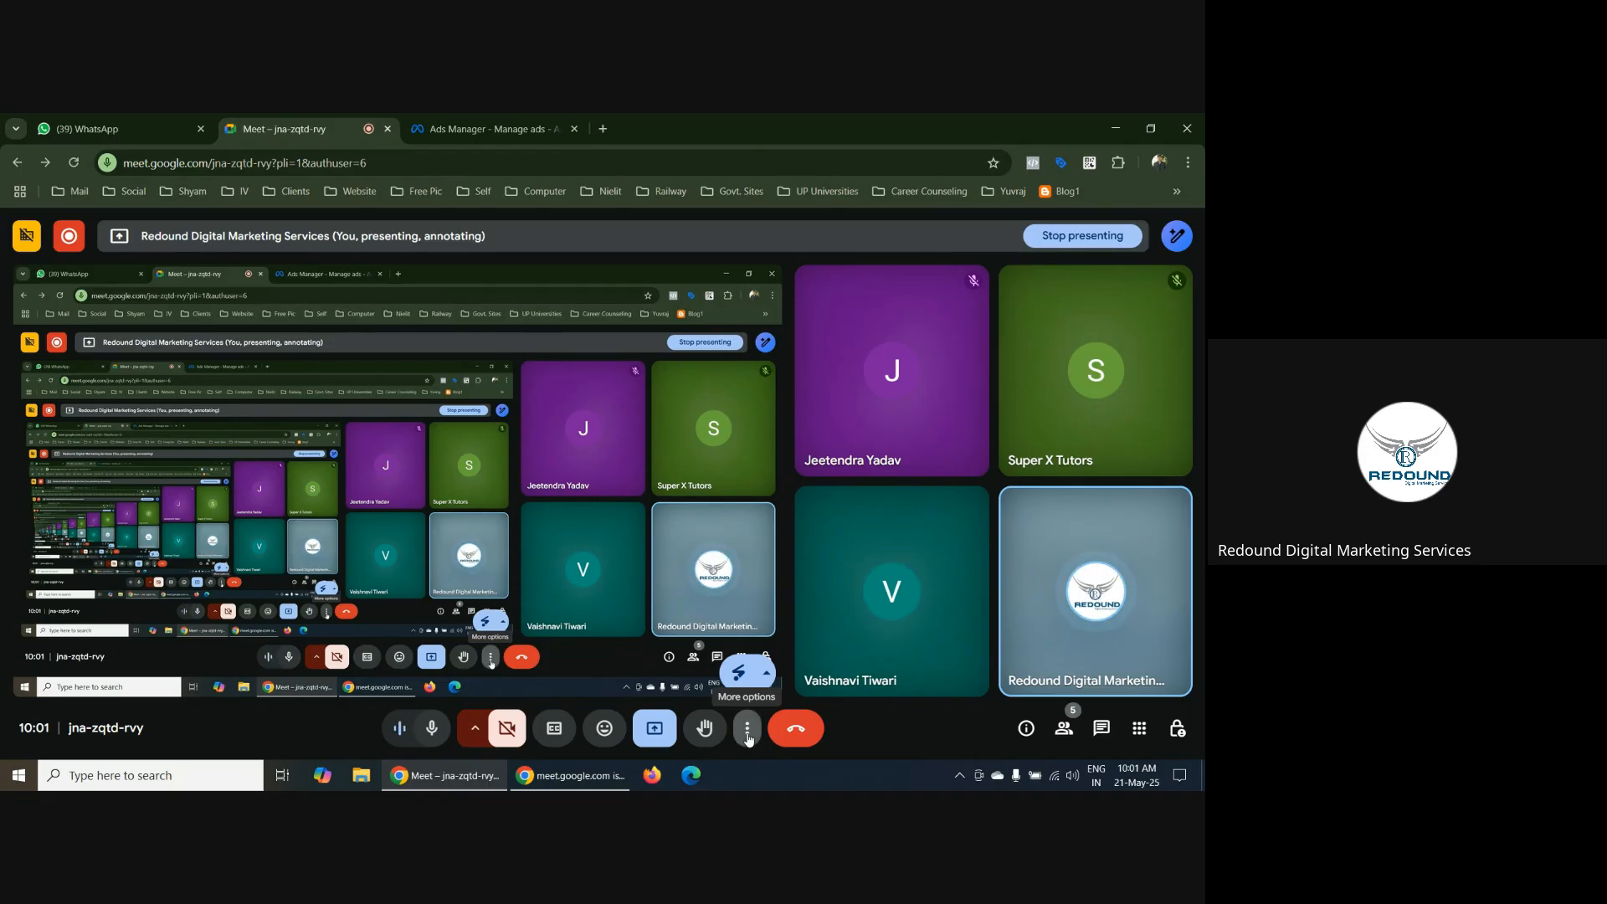
pyautogui.click(749, 733)
pyautogui.click(852, 309)
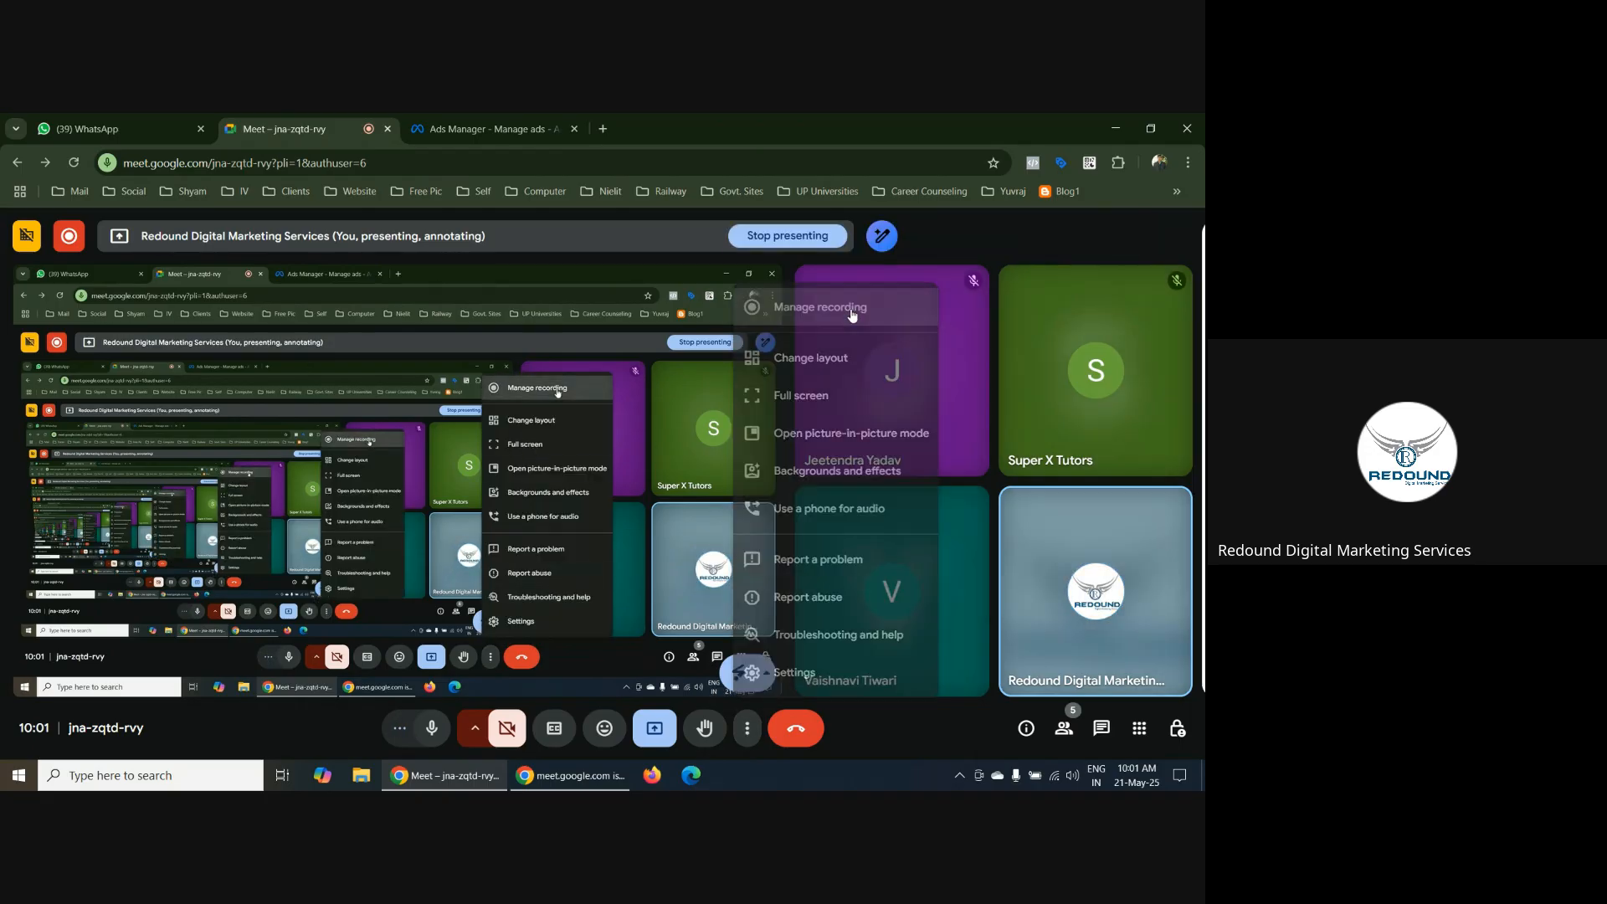
pyautogui.click(1066, 662)
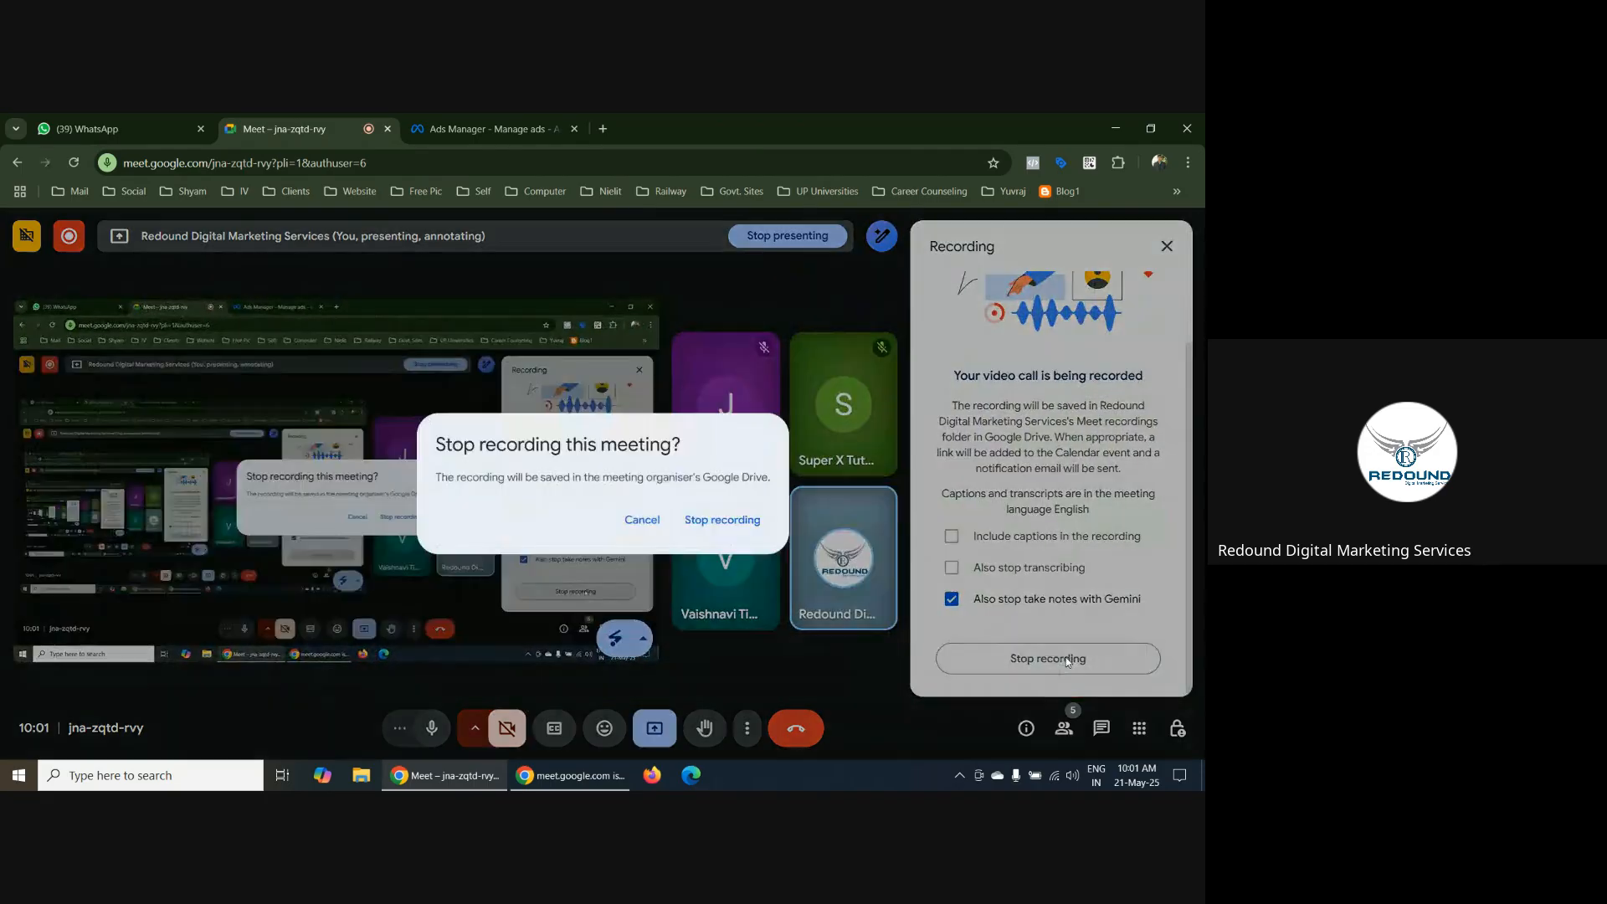